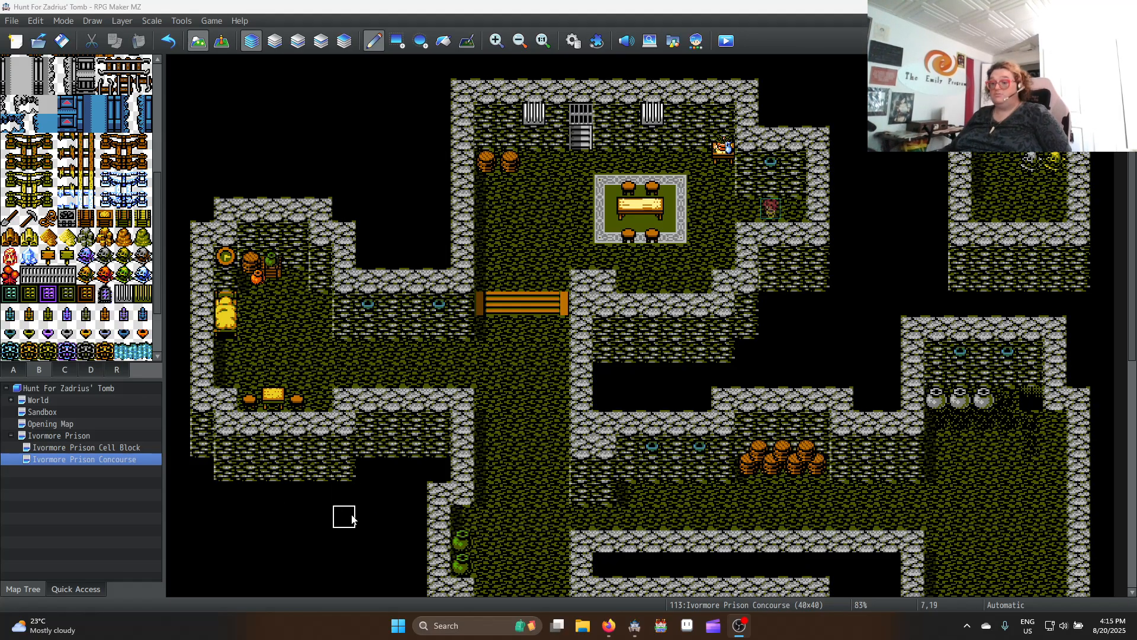
Start a quick transfer event on the staircase of the Ivormore Prison Cell Block map, in event editing mode
left_click(66, 447)
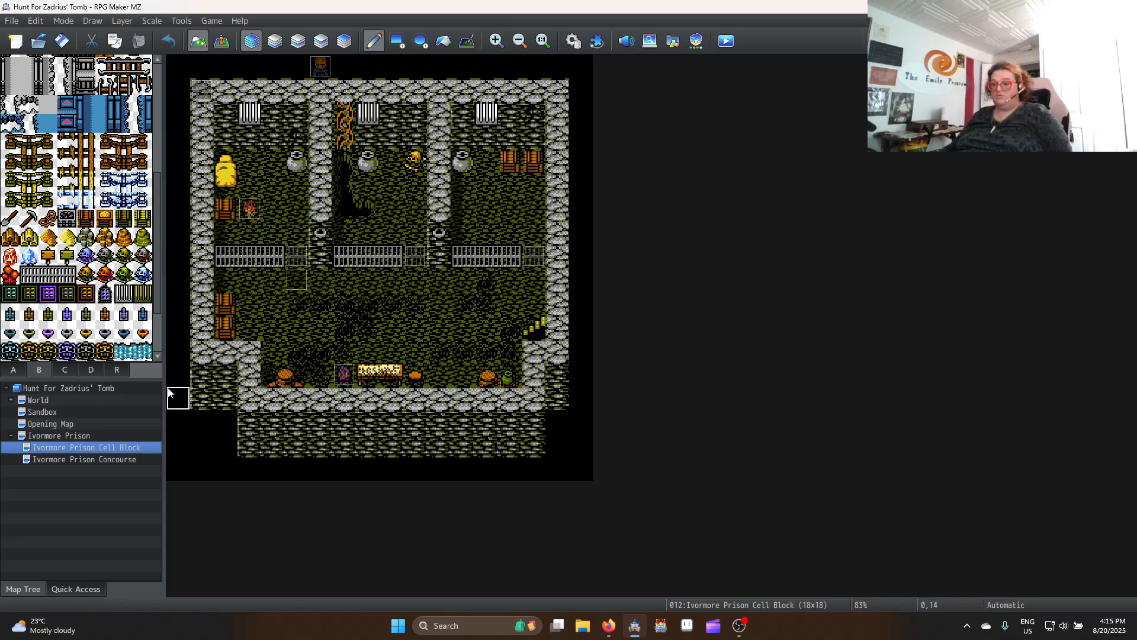
left_click(227, 45)
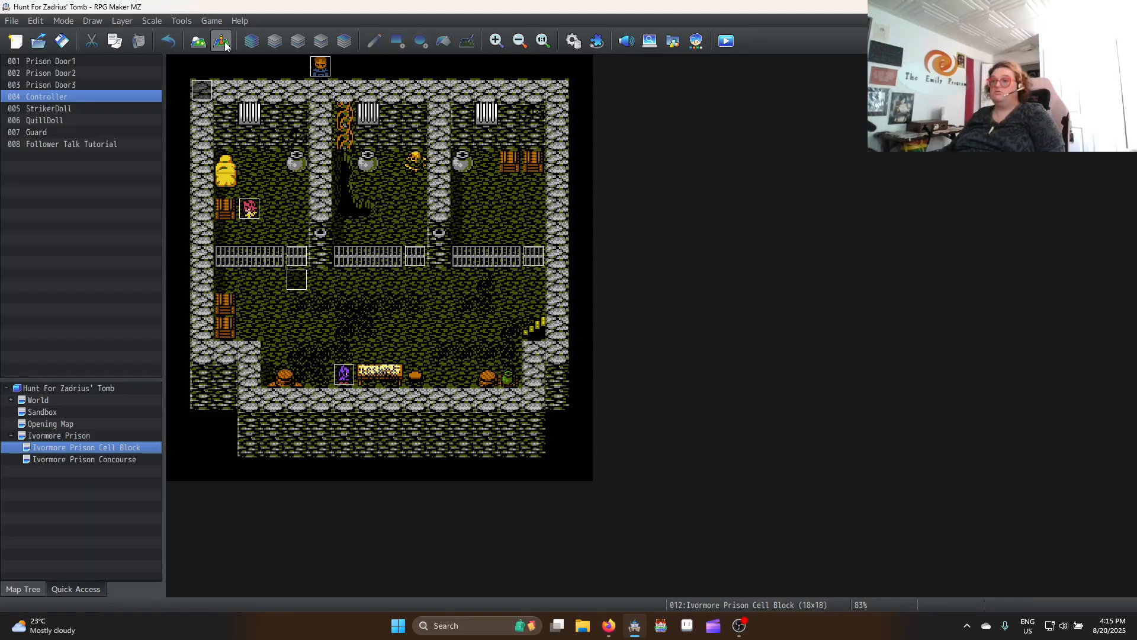
right_click(531, 331)
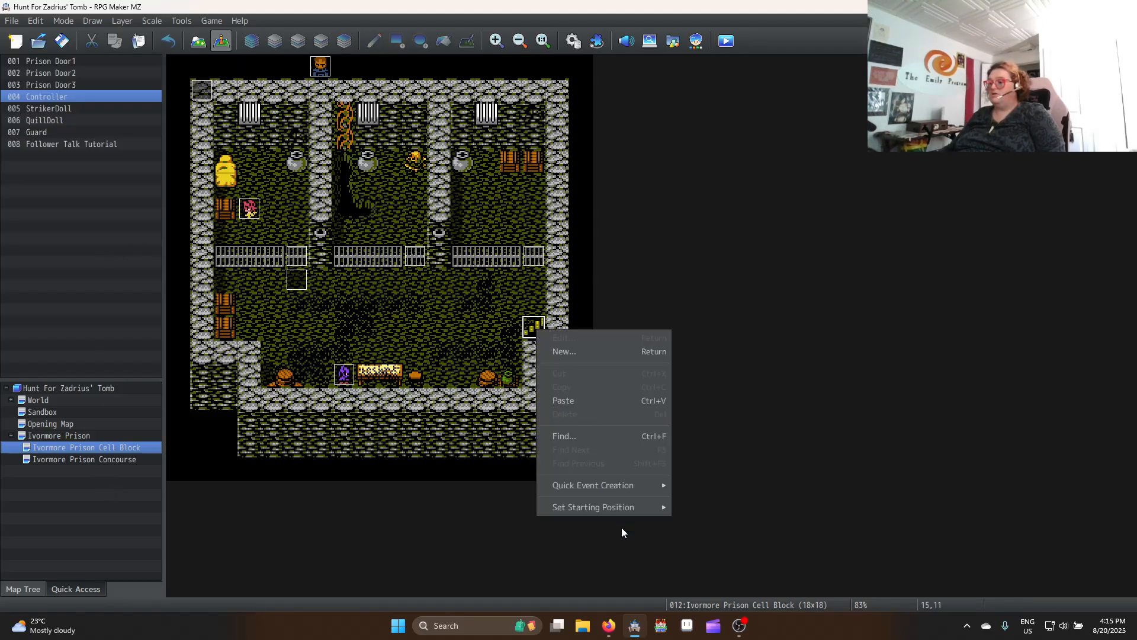
mouse_move(636, 484)
left_click(727, 484)
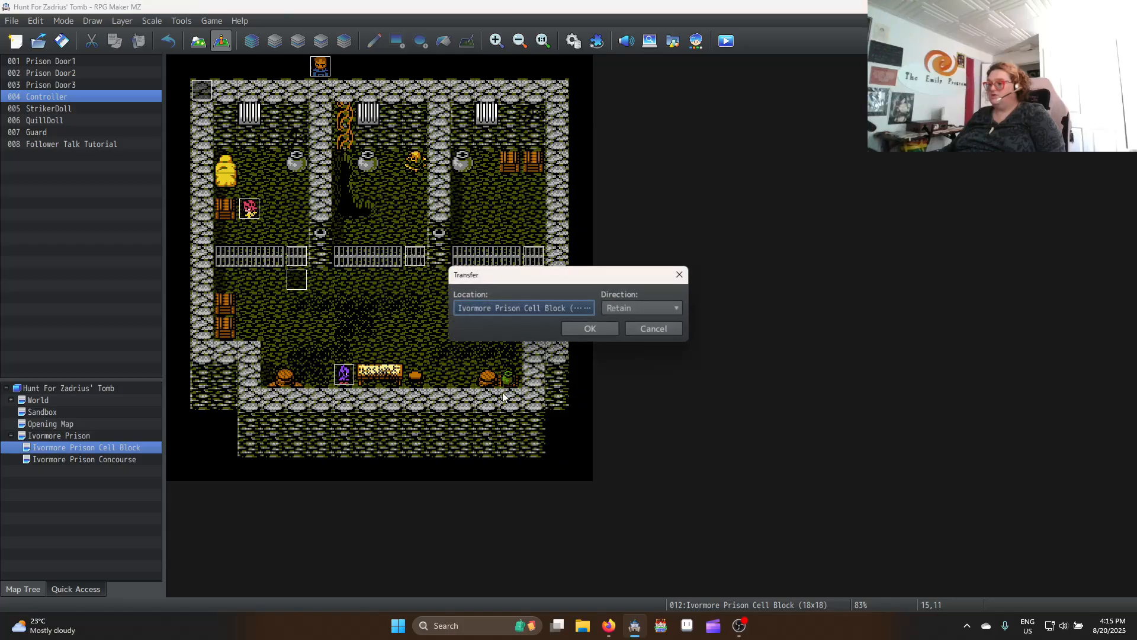
Set the transfer destination to the floor tile beside the stairs on Ivormore Prison Concourse (8,35), facing Left, and create the event
left_click(524, 308)
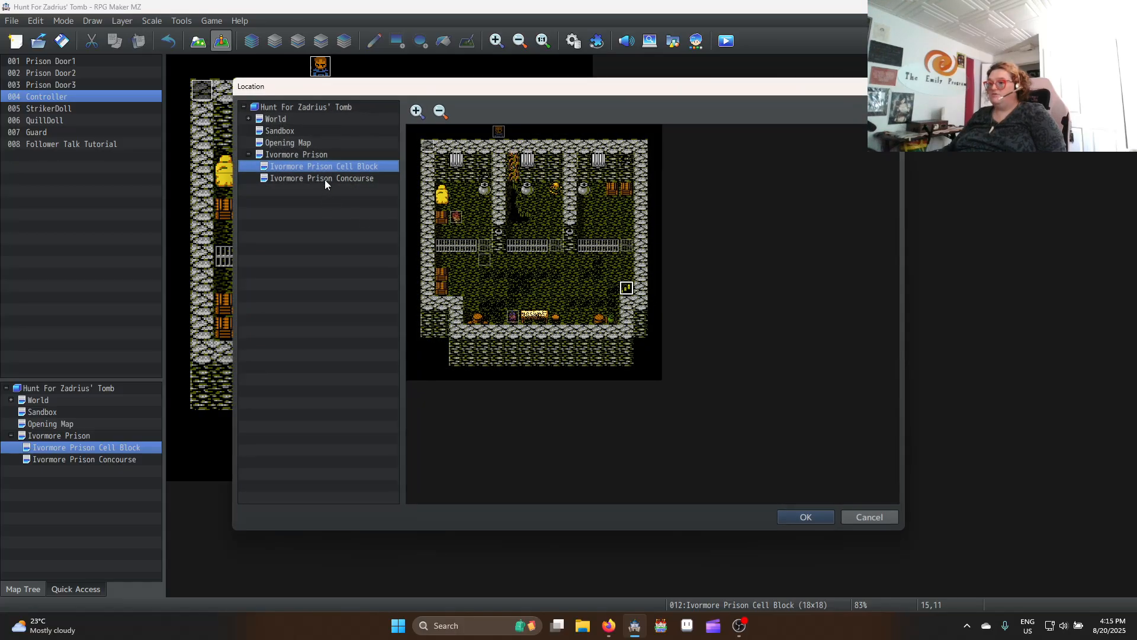
left_click(325, 179)
left_click(582, 442)
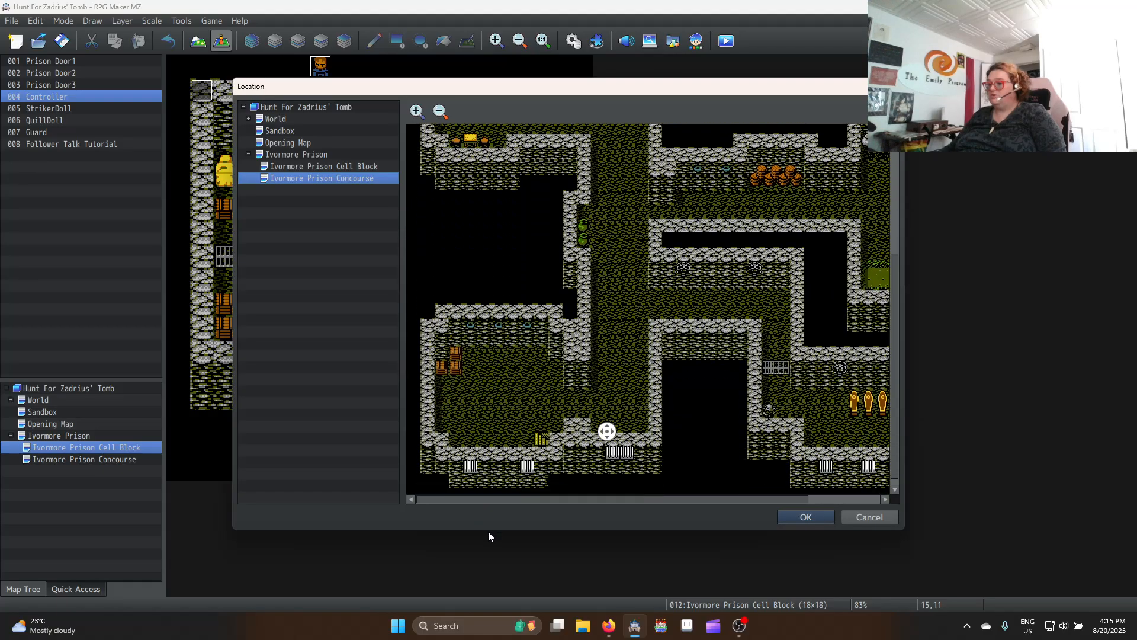
scroll(540, 439, "down", 1)
left_click(527, 430)
left_click(806, 516)
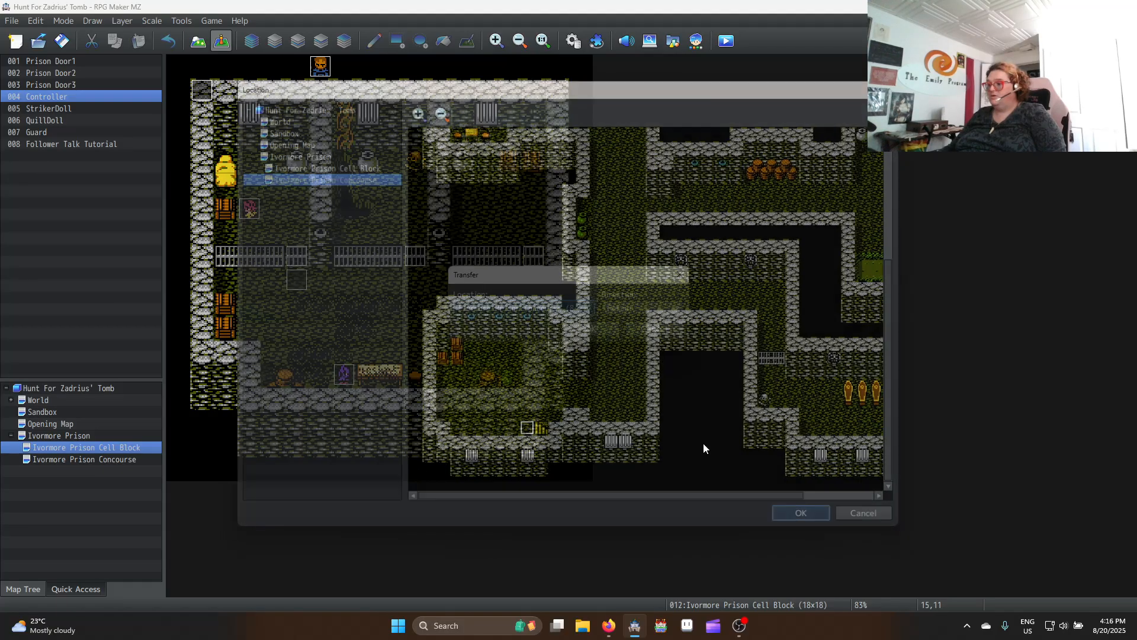
left_click(641, 308)
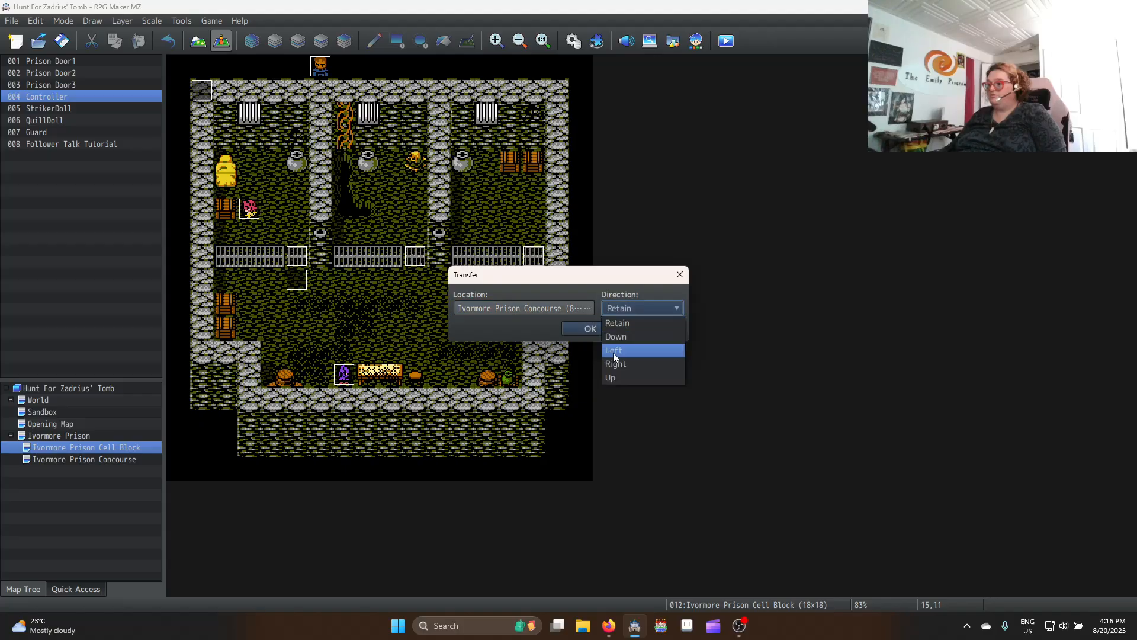
left_click(614, 352)
left_click(596, 329)
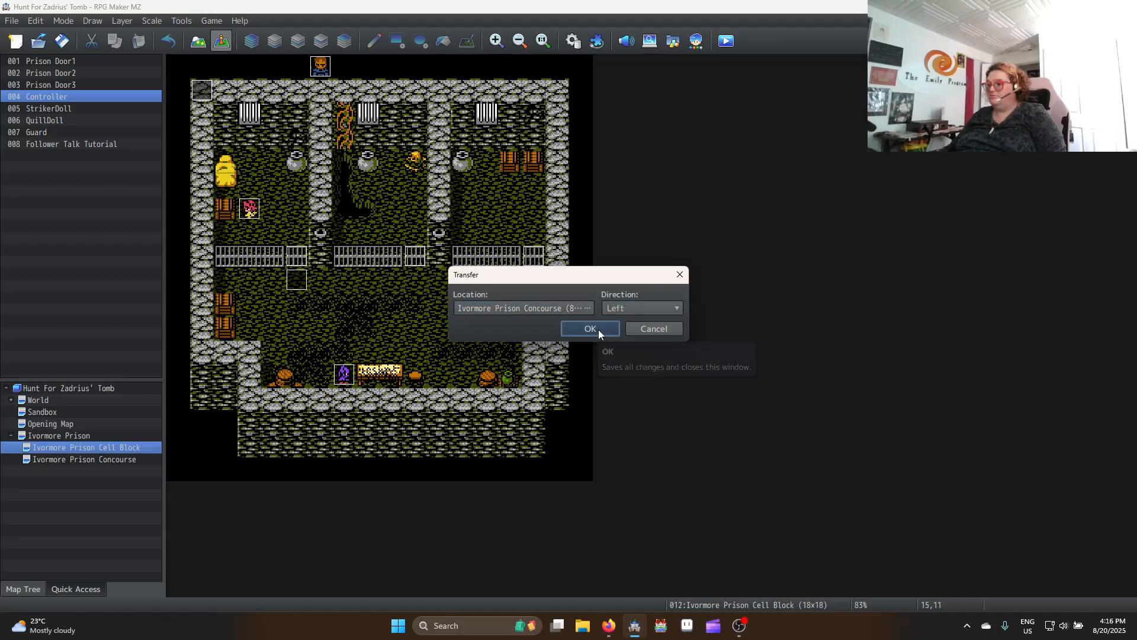
Open the new staircase transfer event and listen to its Move1 sound effect
double_click(533, 329)
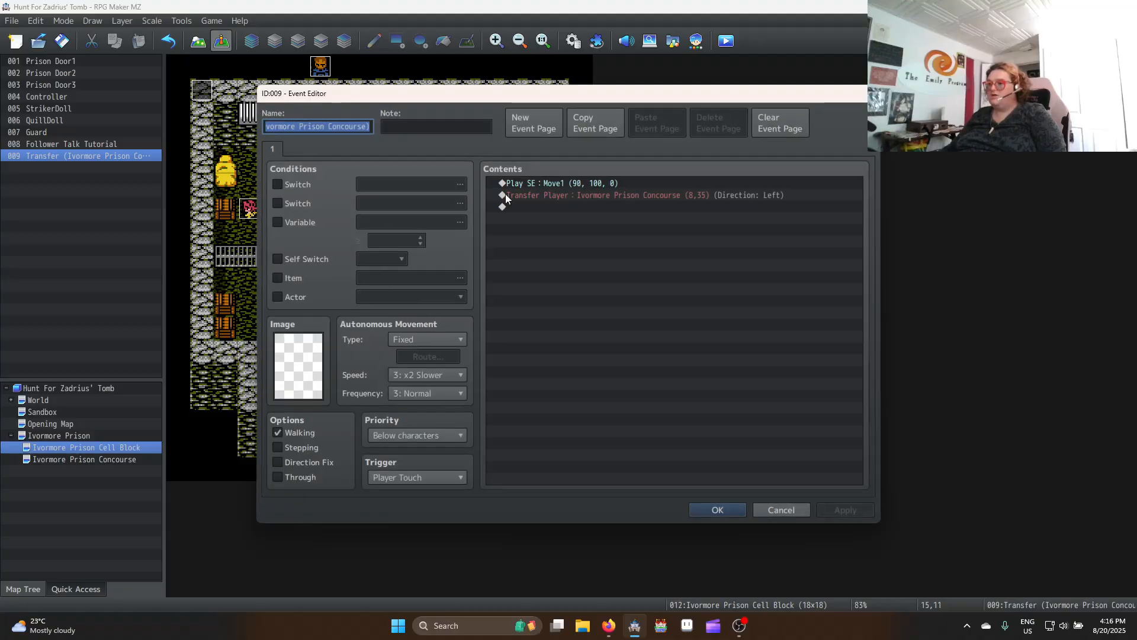
double_click(571, 182)
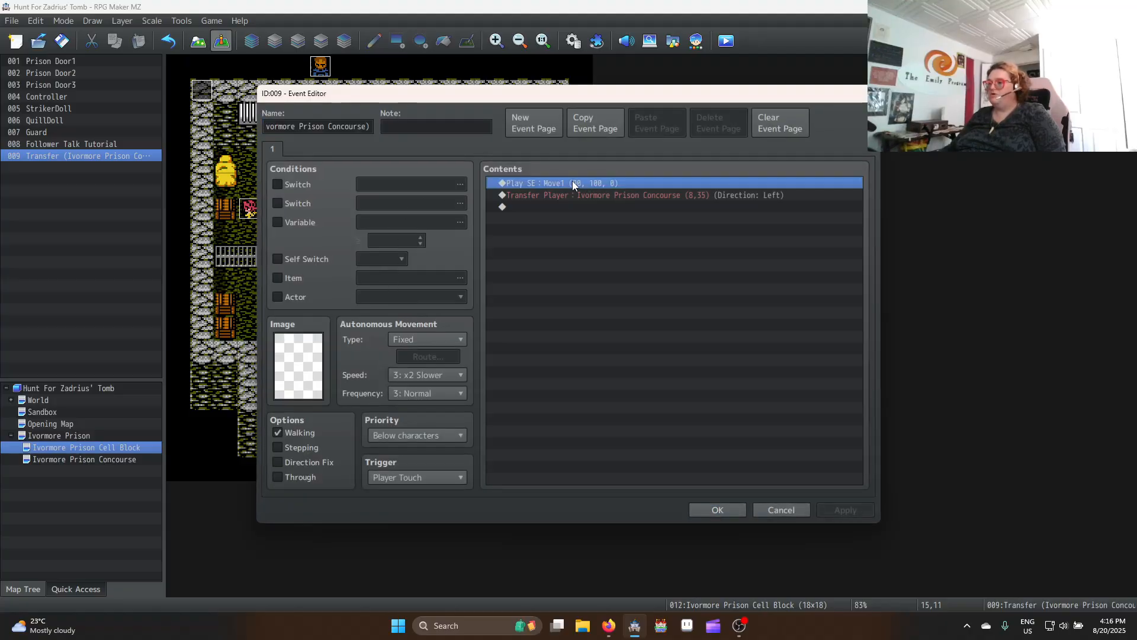
left_click(766, 210)
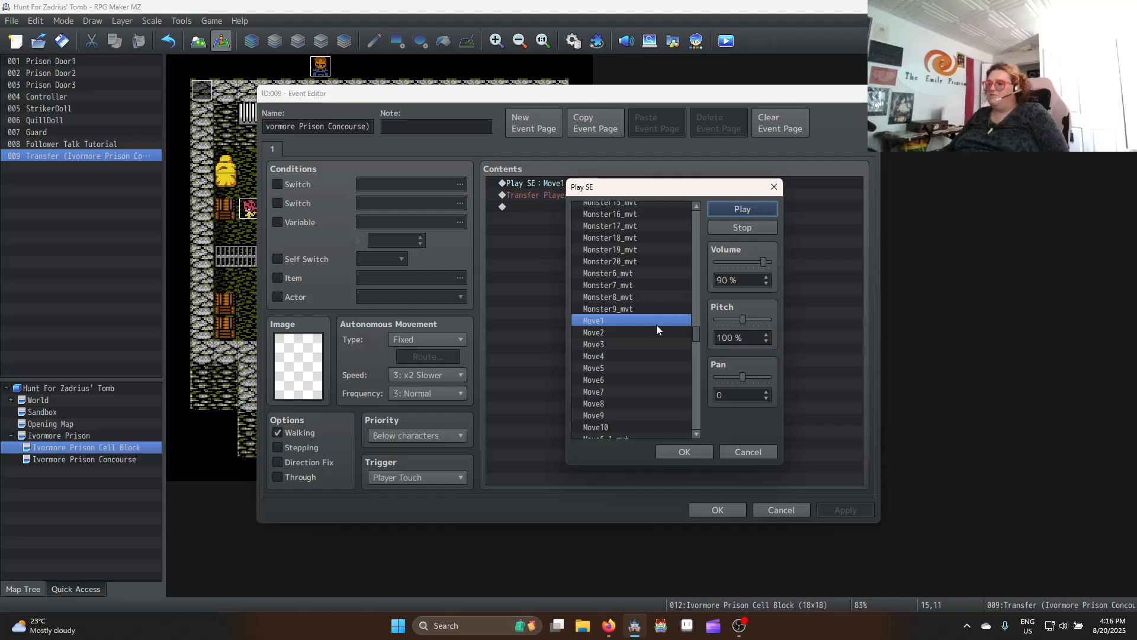
left_click(744, 451)
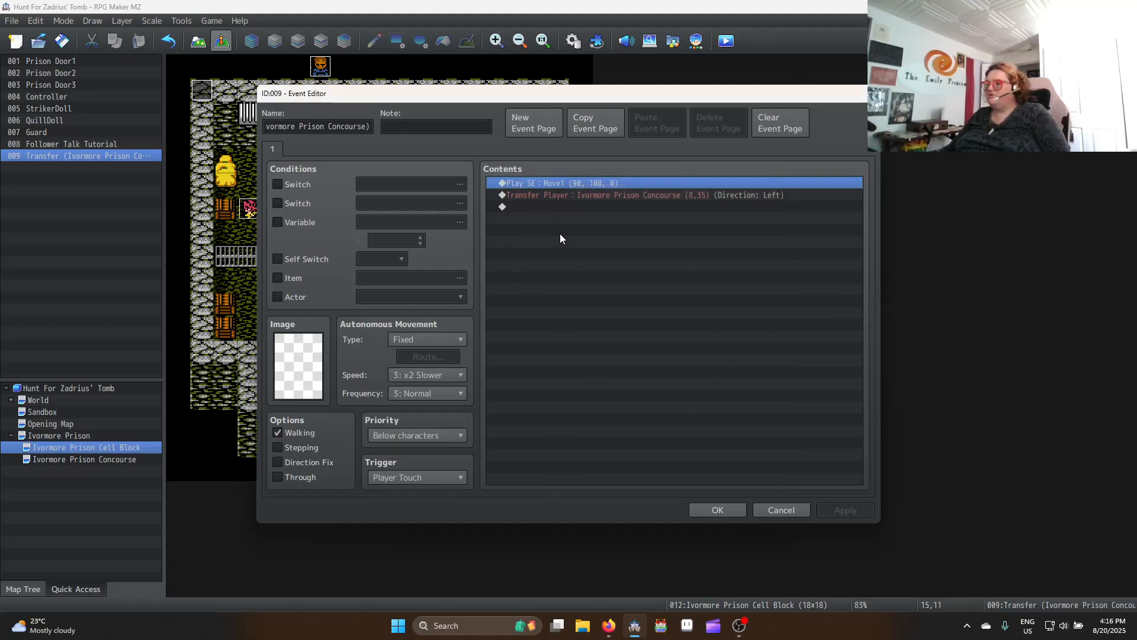
Delete the Play SE command from the Cell Block staircase transfer event and save the event
left_click(578, 183)
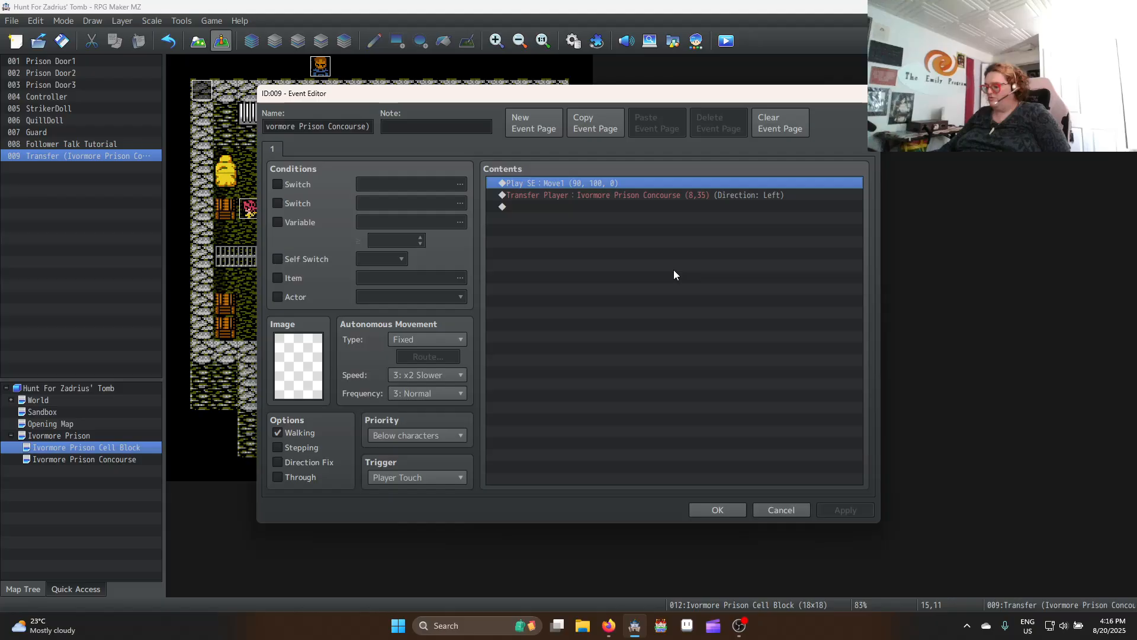
key("Delete")
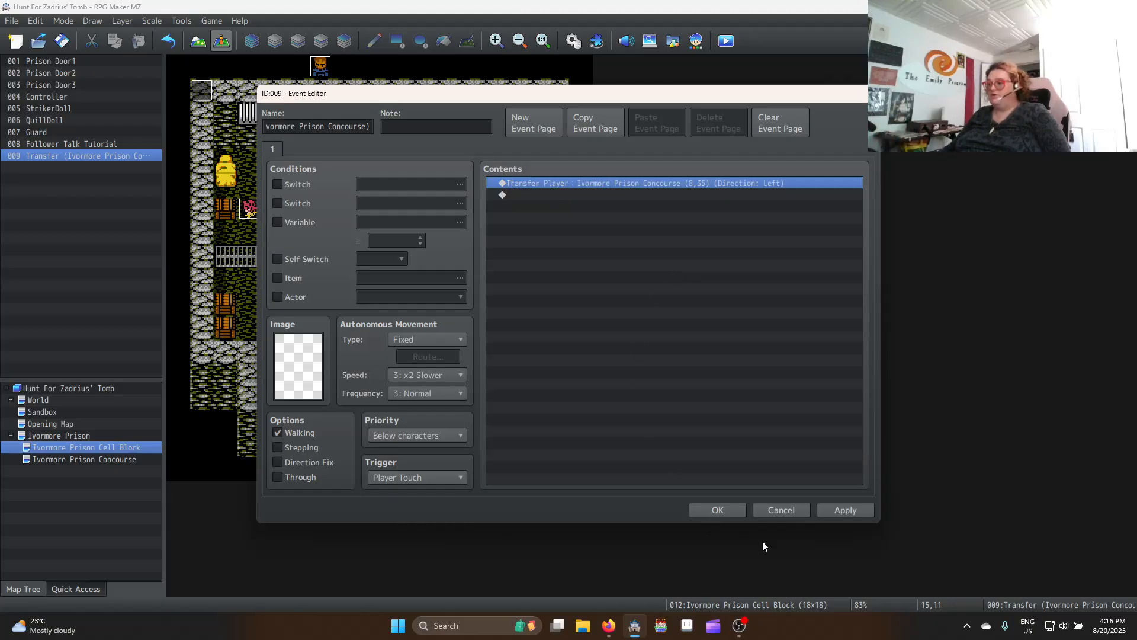
left_click(848, 509)
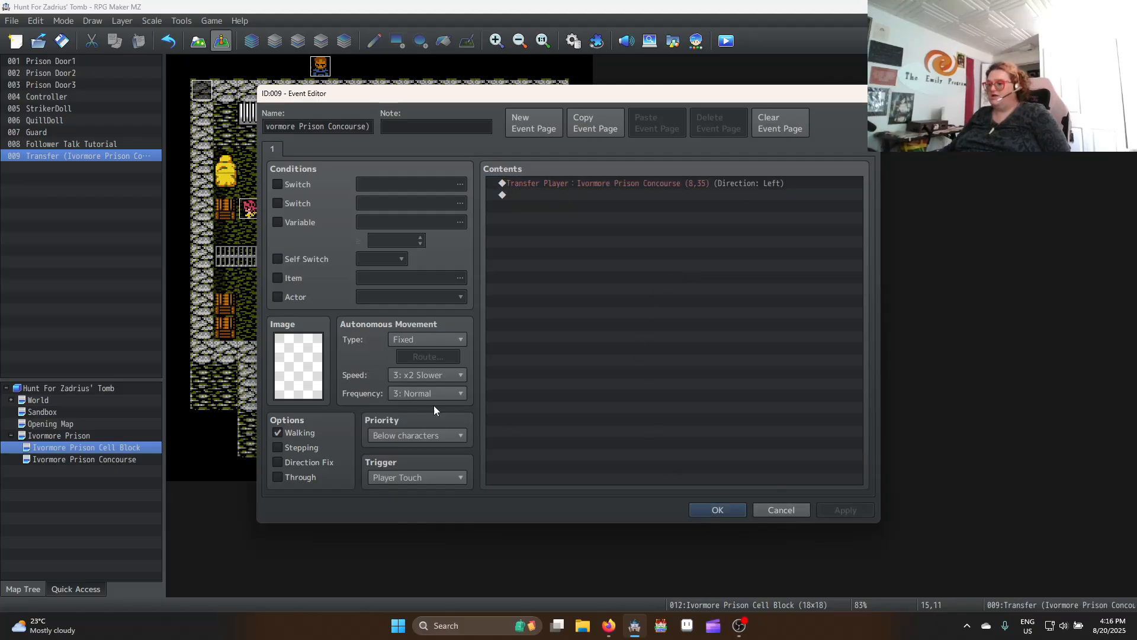
left_click(718, 510)
Create a quick transfer event on the southwest room's stairs in Ivormore Prison Concourse, leading to Ivormore Prison Cell Block (14,11), facing Left
left_click(119, 460)
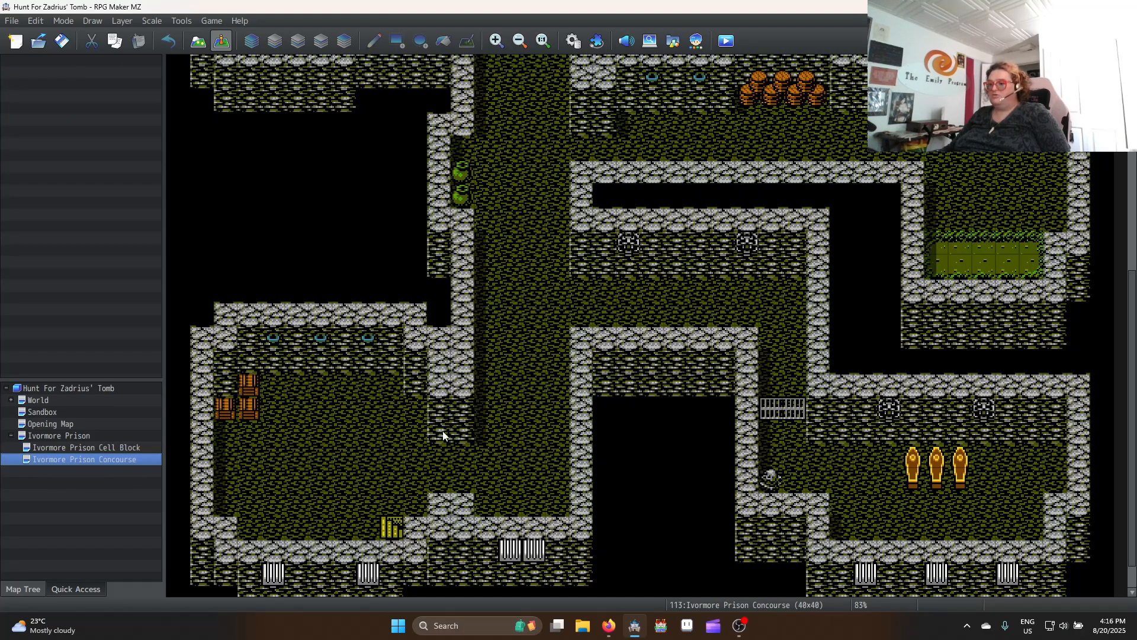
right_click(391, 527)
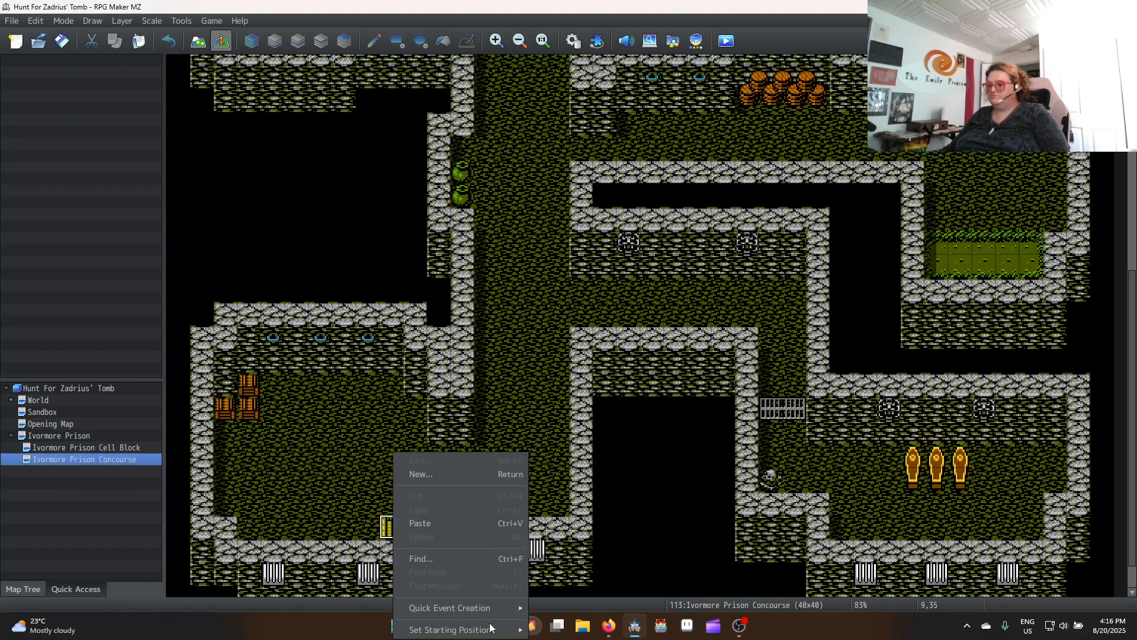
mouse_move(503, 608)
left_click(594, 577)
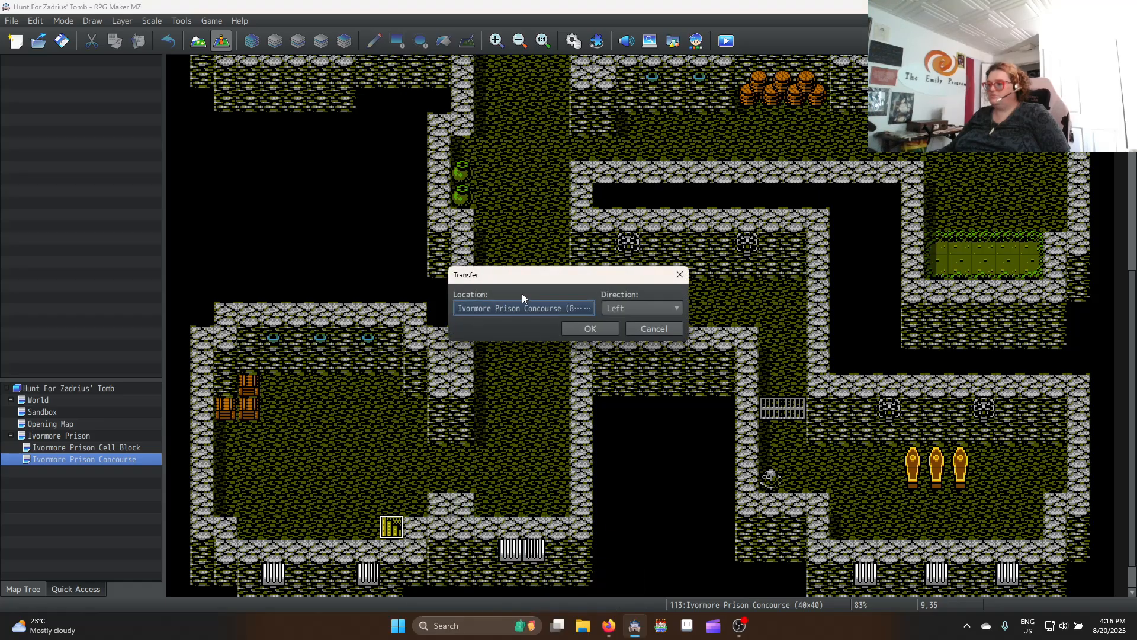
left_click(552, 311)
left_click(311, 168)
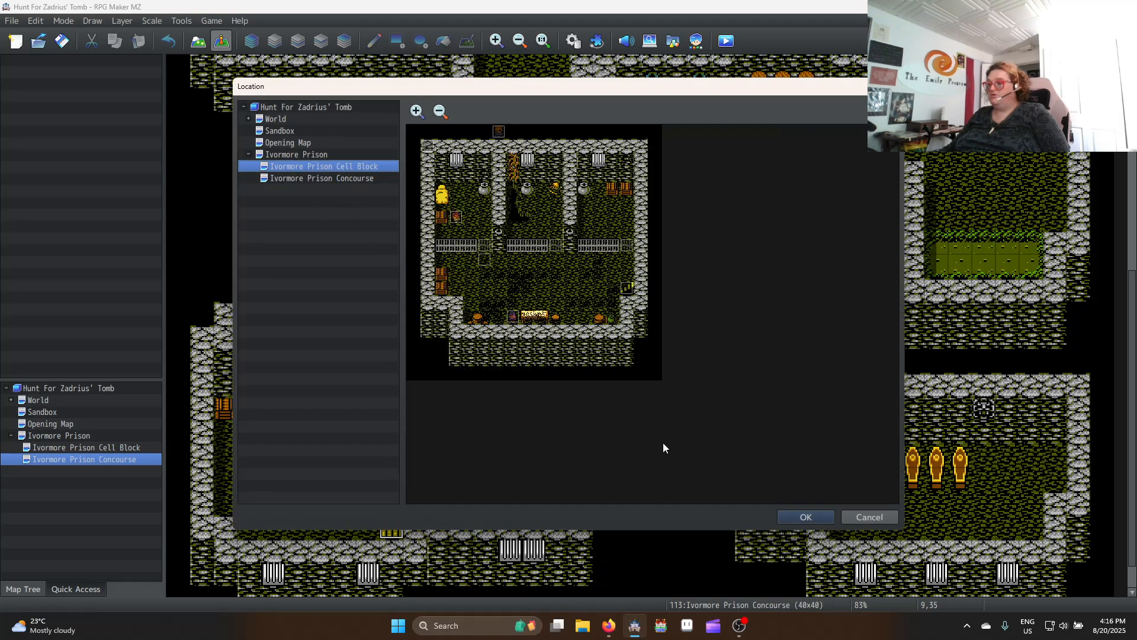
left_click(612, 289)
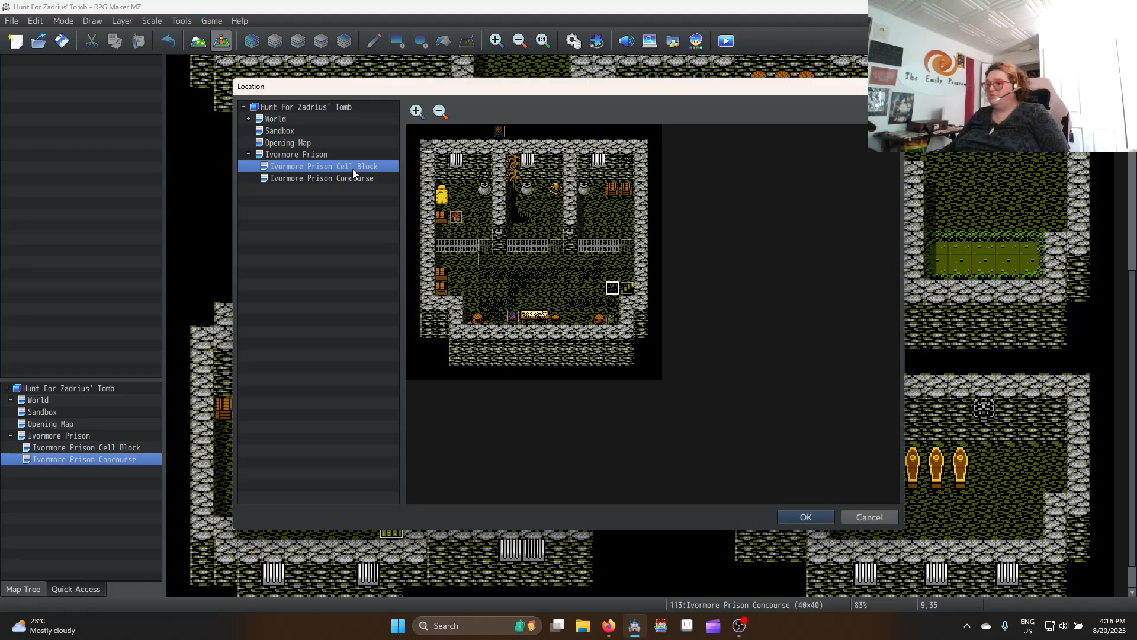
left_click(819, 521)
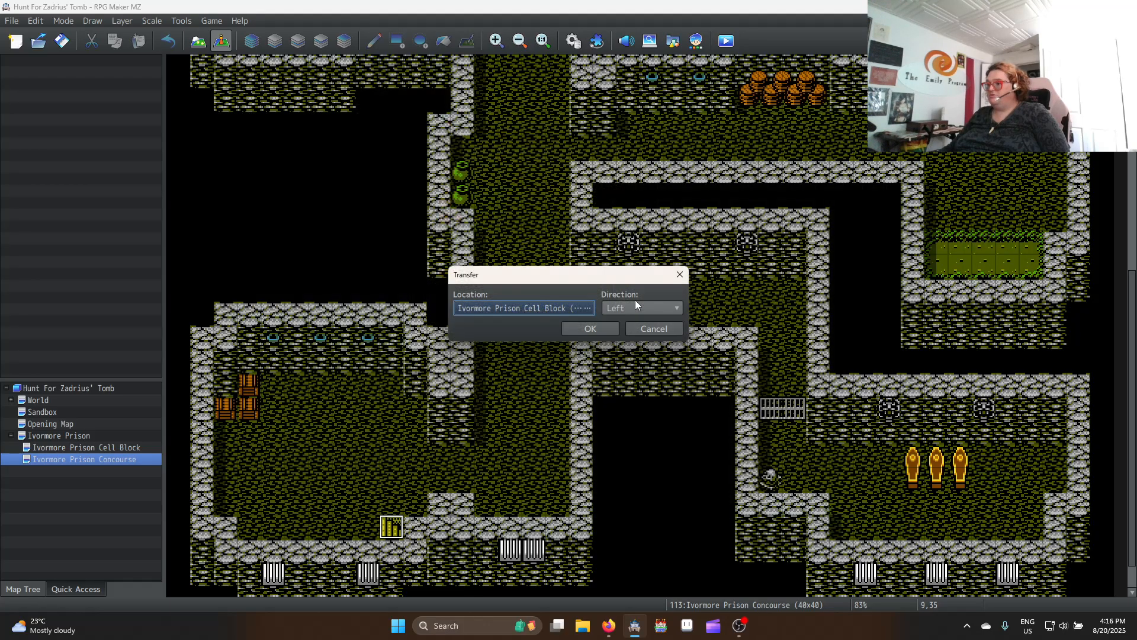
left_click(599, 328)
Remove the Play SE command from the Concourse staircase transfer event and save it
right_click(405, 527)
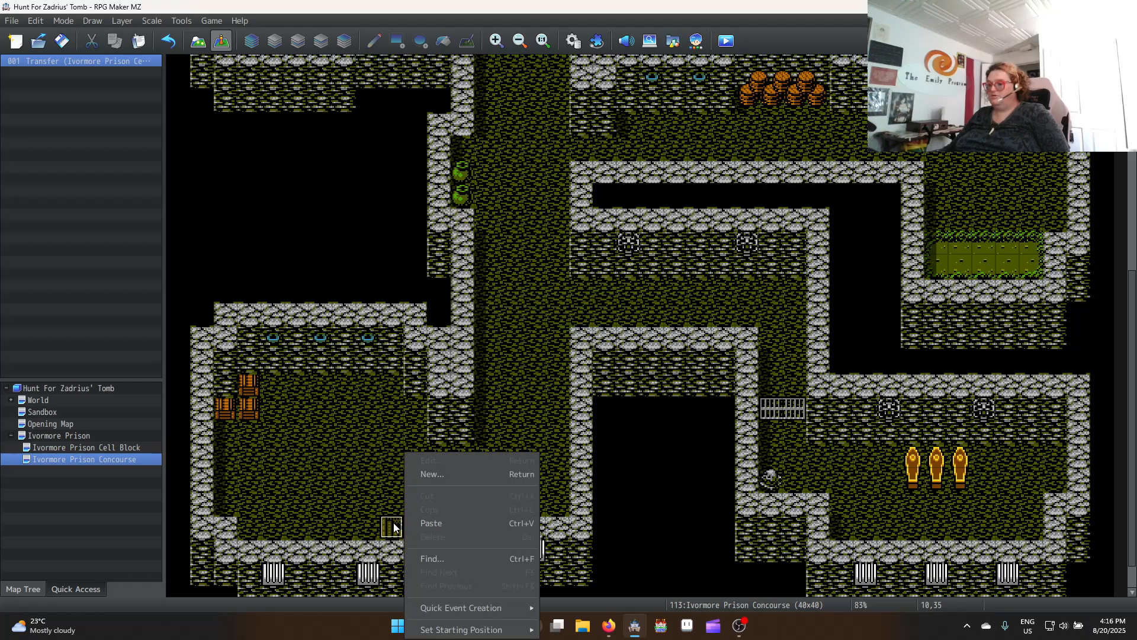
left_click(438, 472)
left_click(590, 184)
key("Delete")
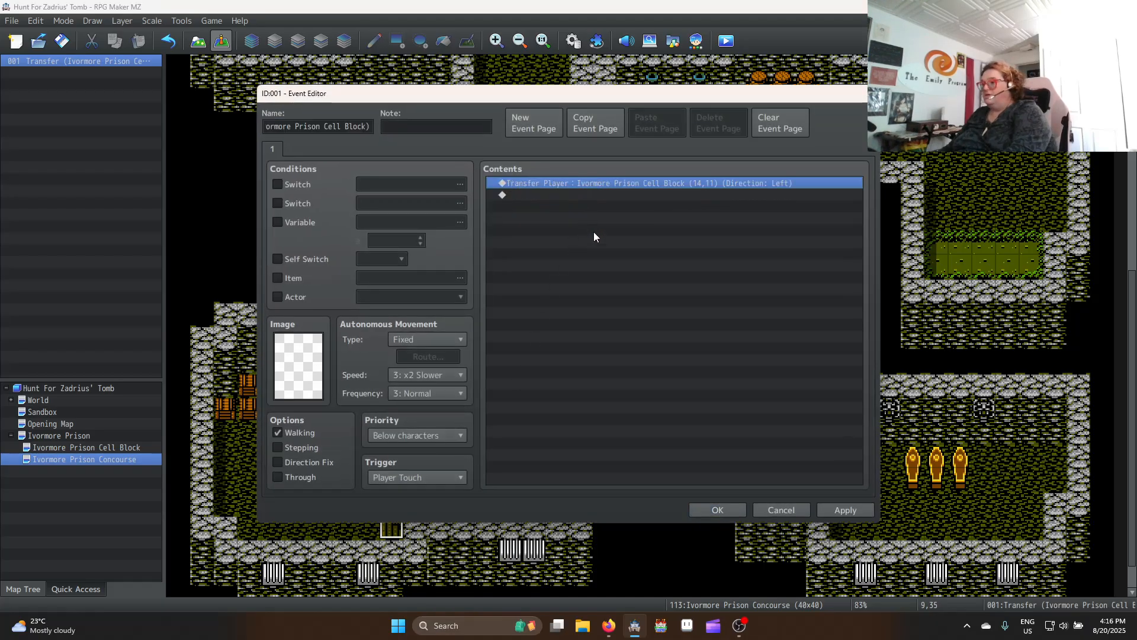
left_click(843, 504)
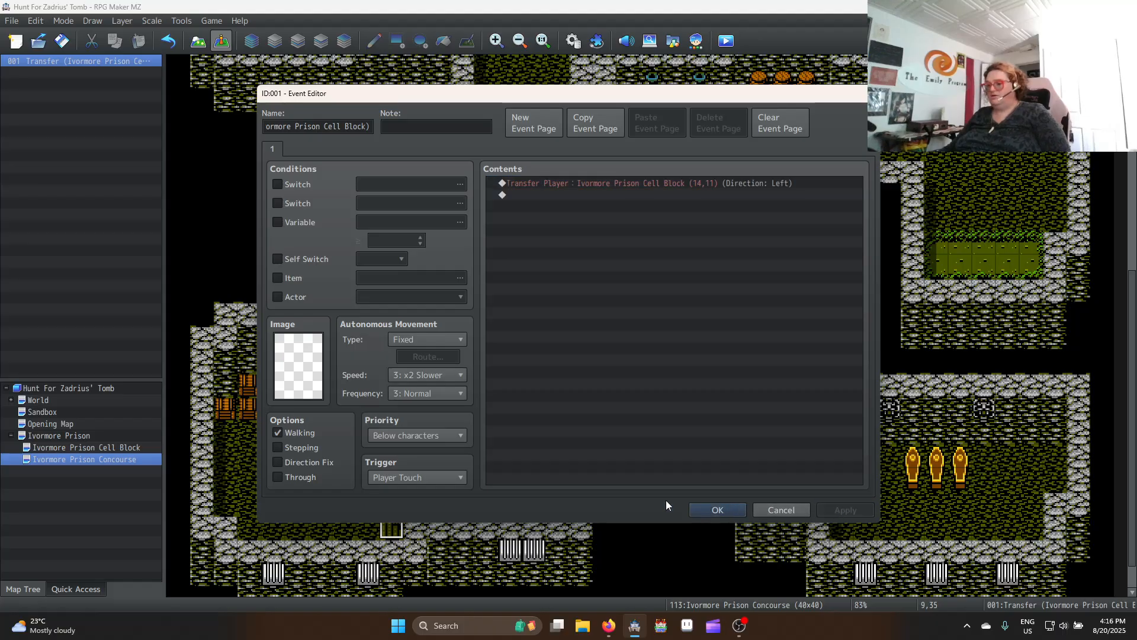
left_click(728, 512)
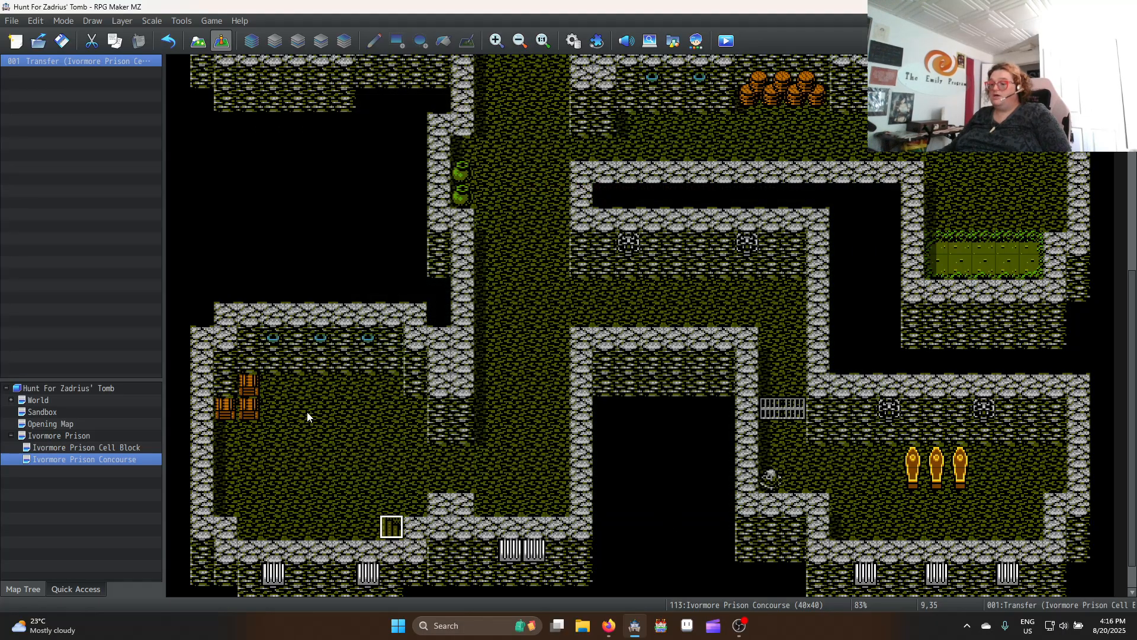
Create an event named Torch on the wall sconce at tile 25,4, in the alcove east of the dining table
left_click(273, 338)
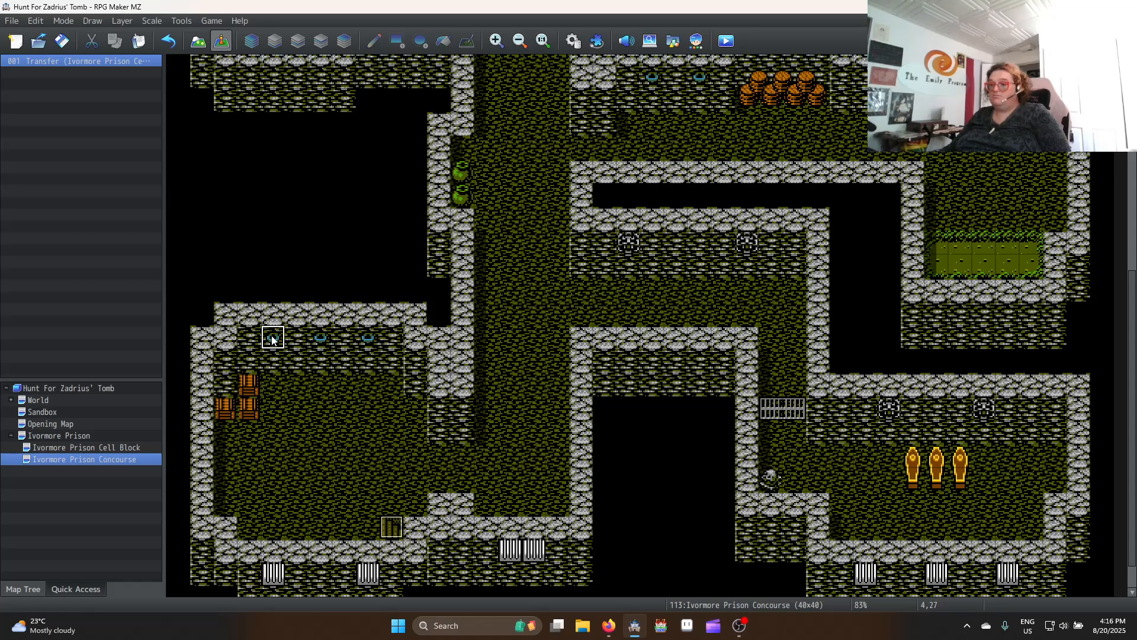
scroll(695, 178, "up", 8)
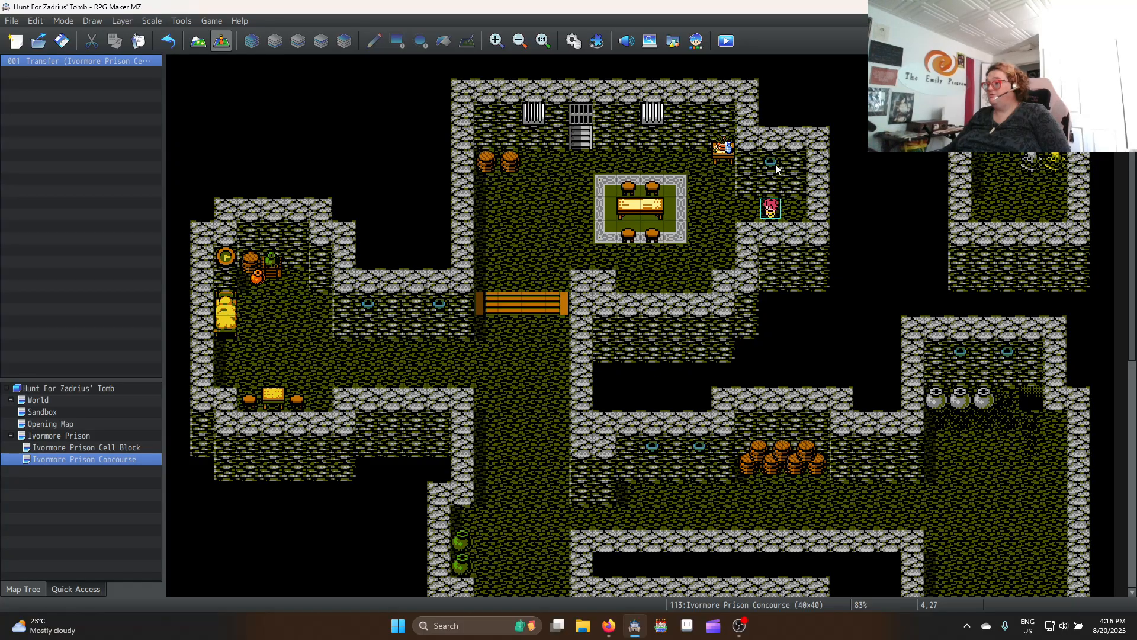
double_click(776, 165)
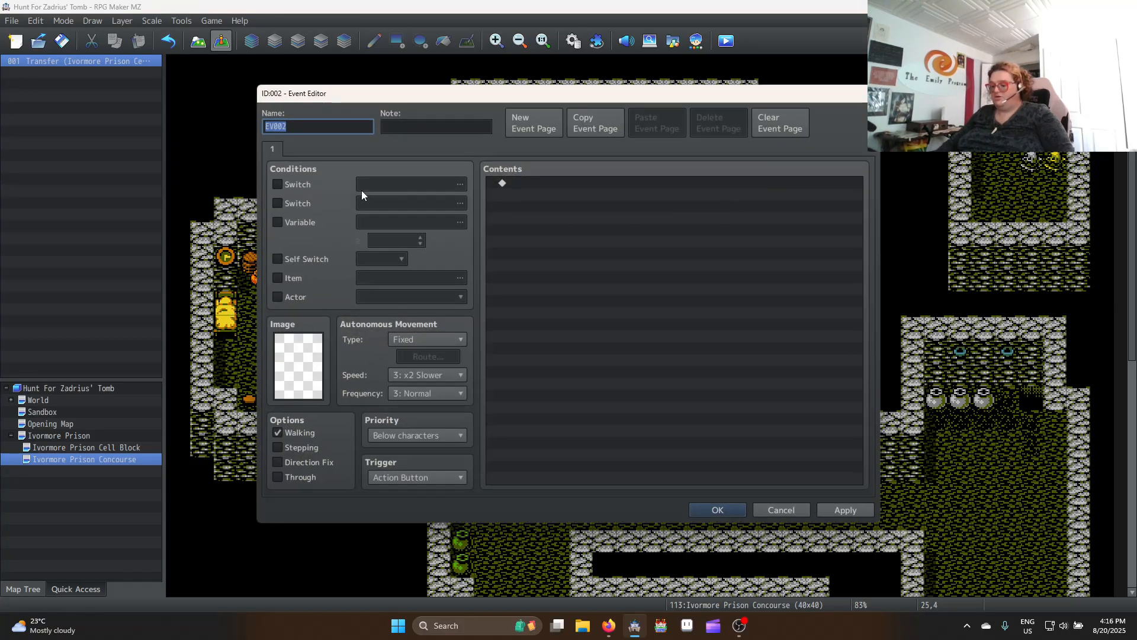
type("Torch")
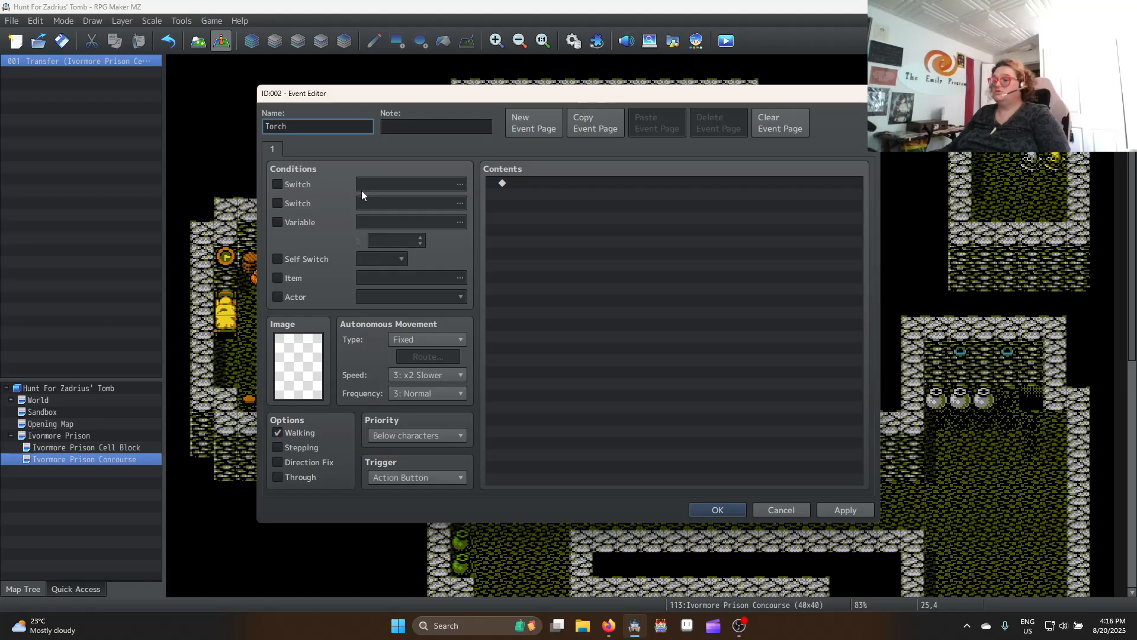
Set the Torch event's image to the small red flame in the third row, second column of the !Ch_Flame sheet
left_click(322, 350)
double_click(312, 349)
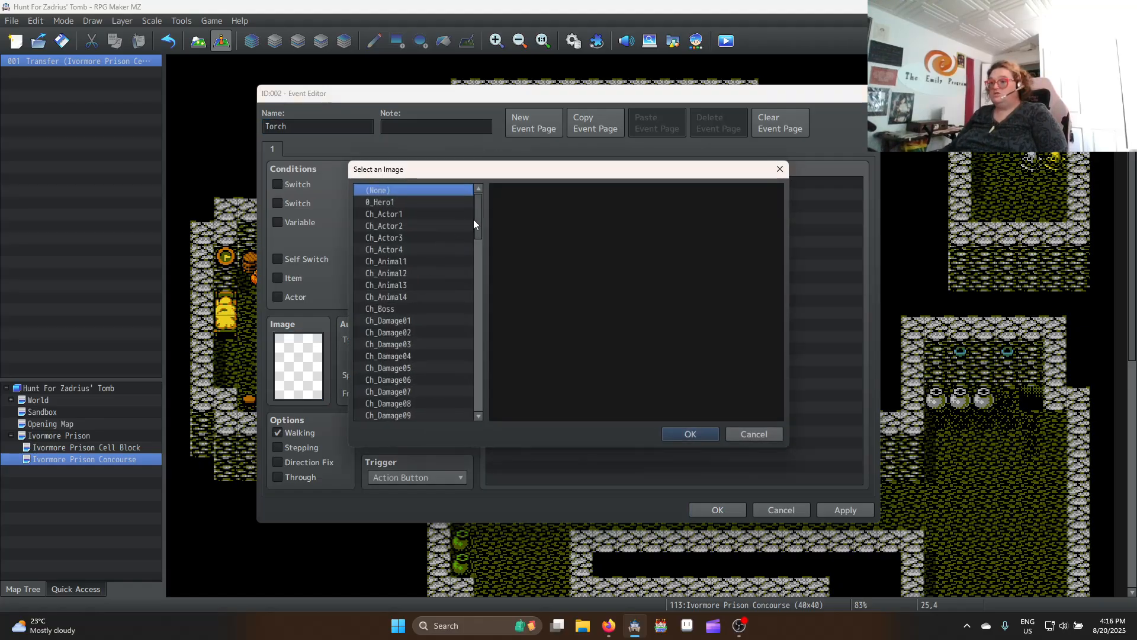
left_click_drag(474, 219, 482, 332)
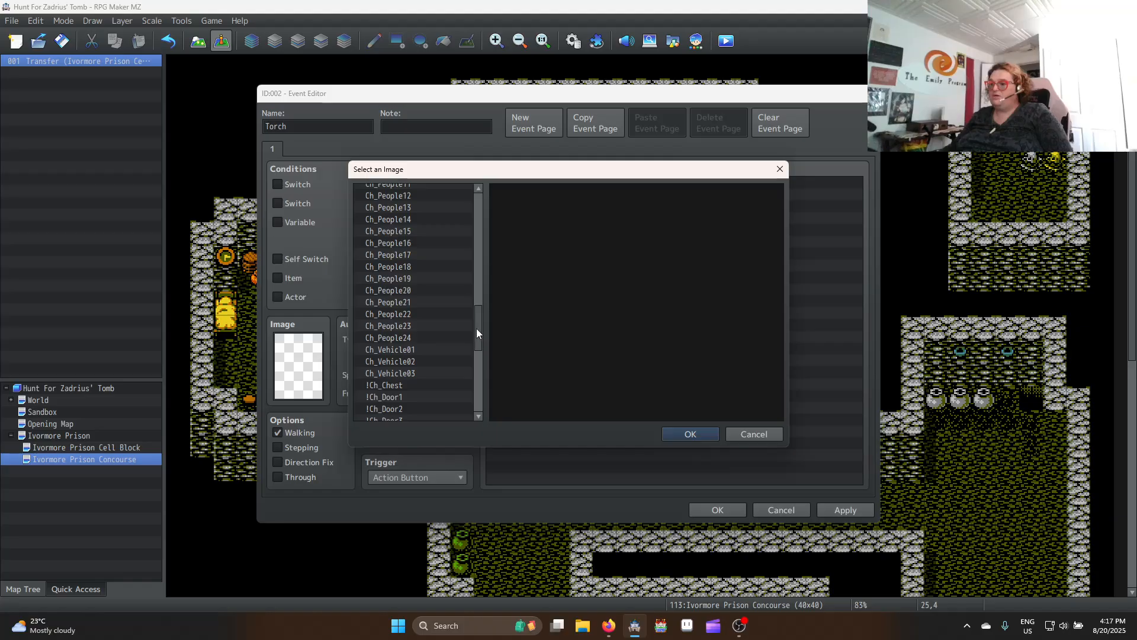
left_click_drag(476, 328, 478, 340)
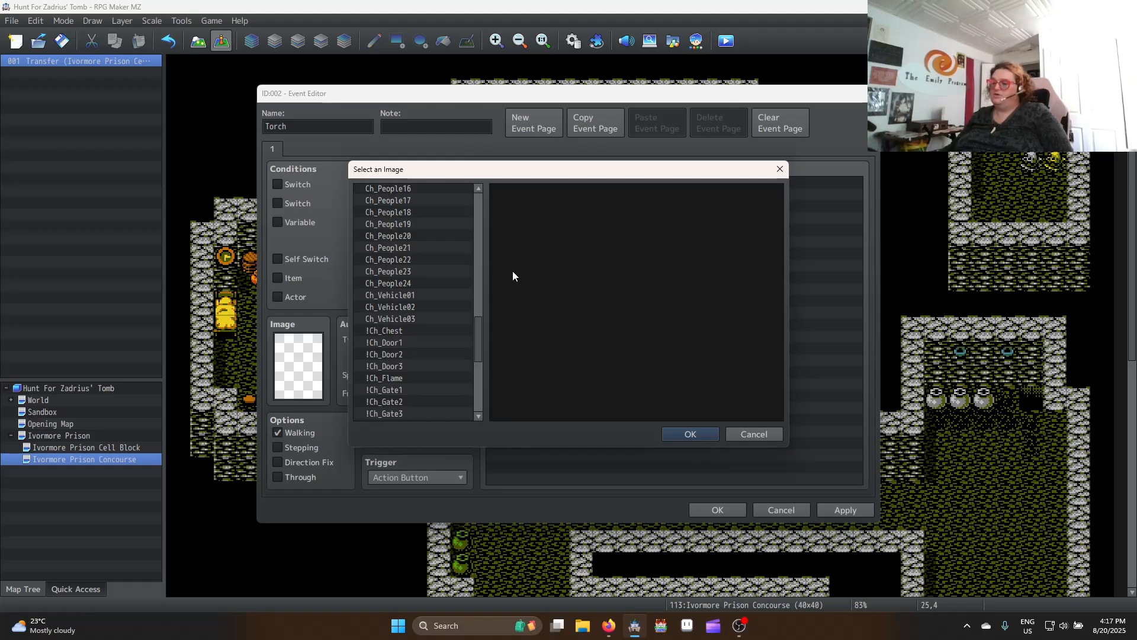
left_click_drag(478, 332, 481, 344)
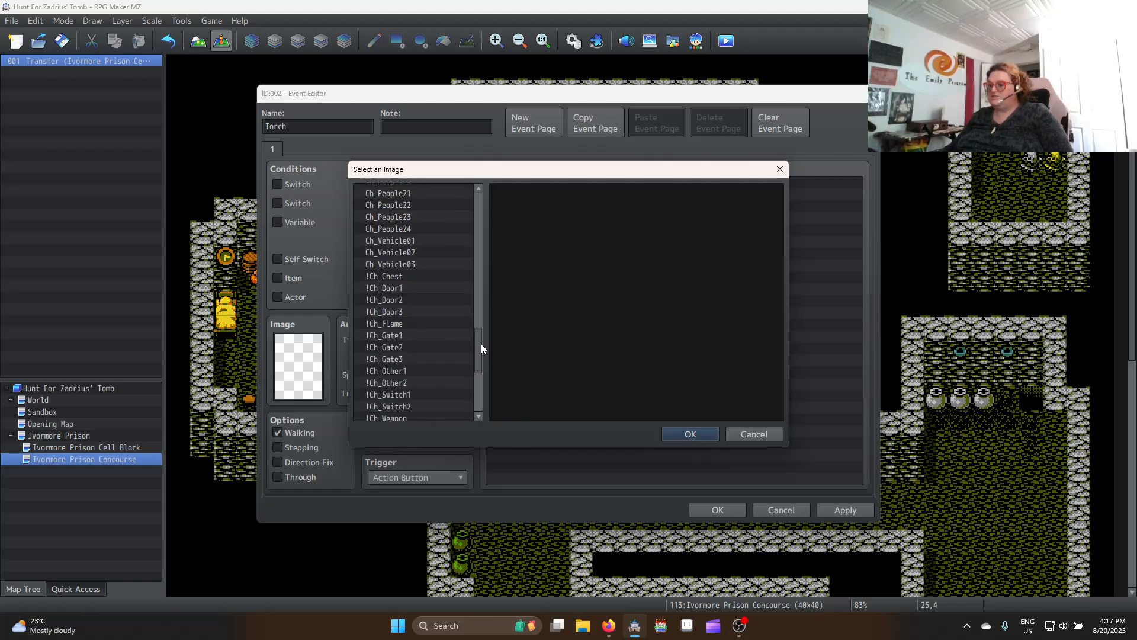
left_click(382, 301)
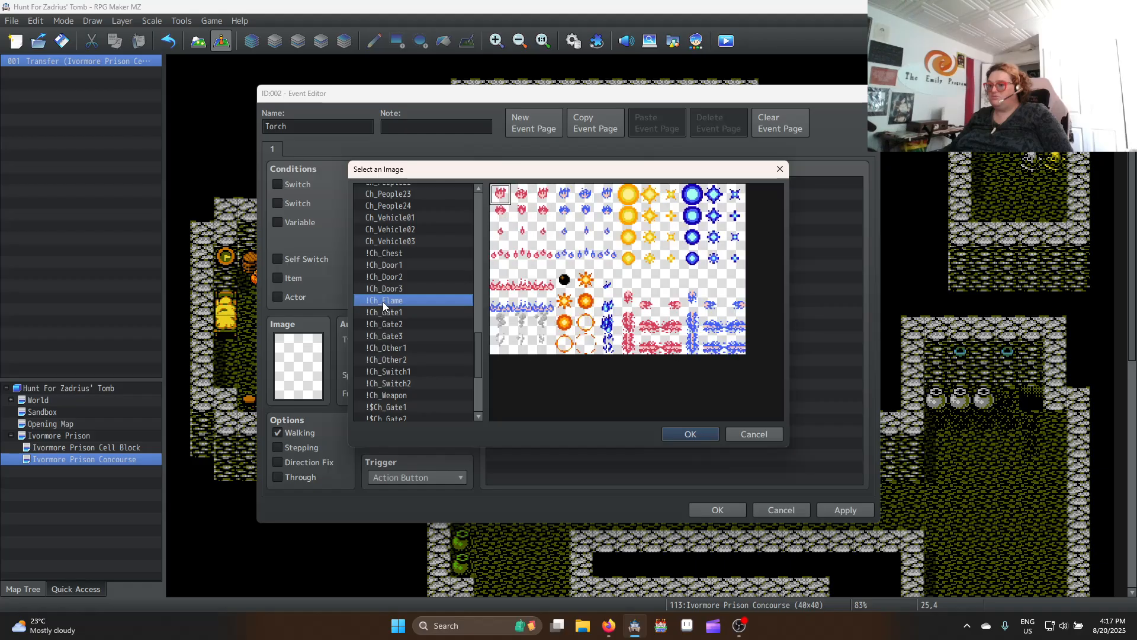
left_click(525, 235)
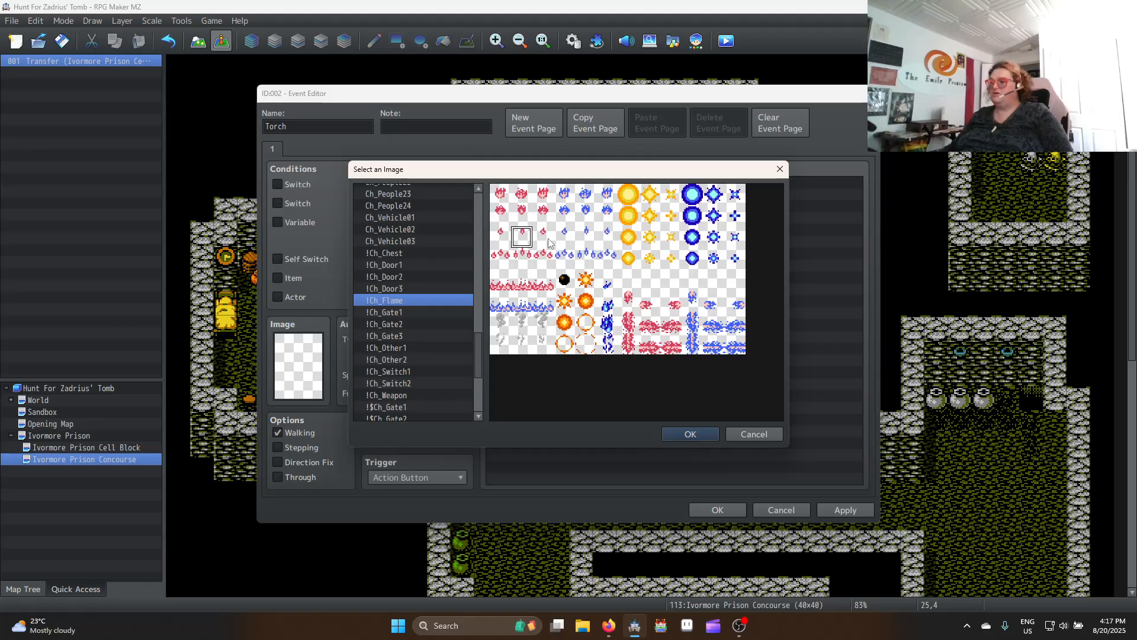
left_click(535, 237)
left_click(532, 237)
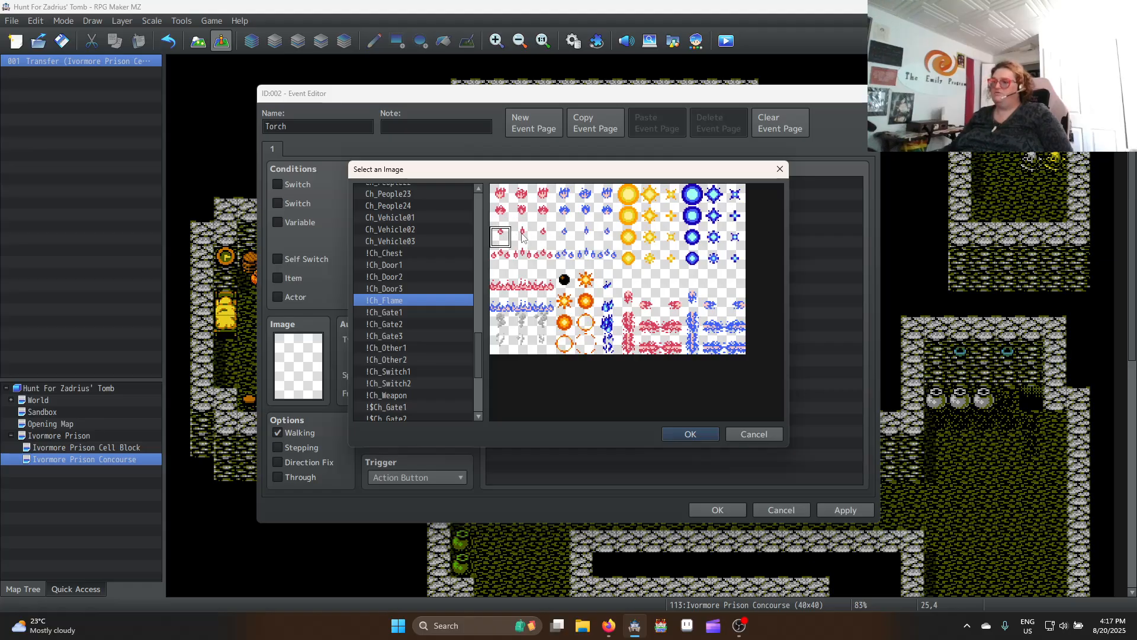
left_click(546, 237)
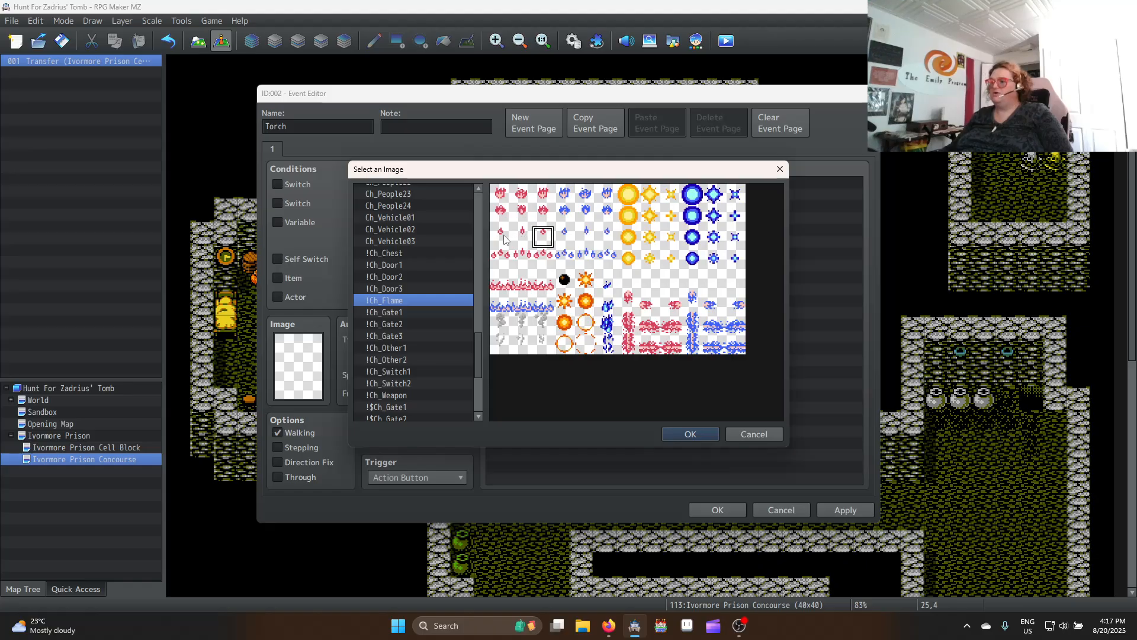
left_click(524, 237)
double_click(523, 237)
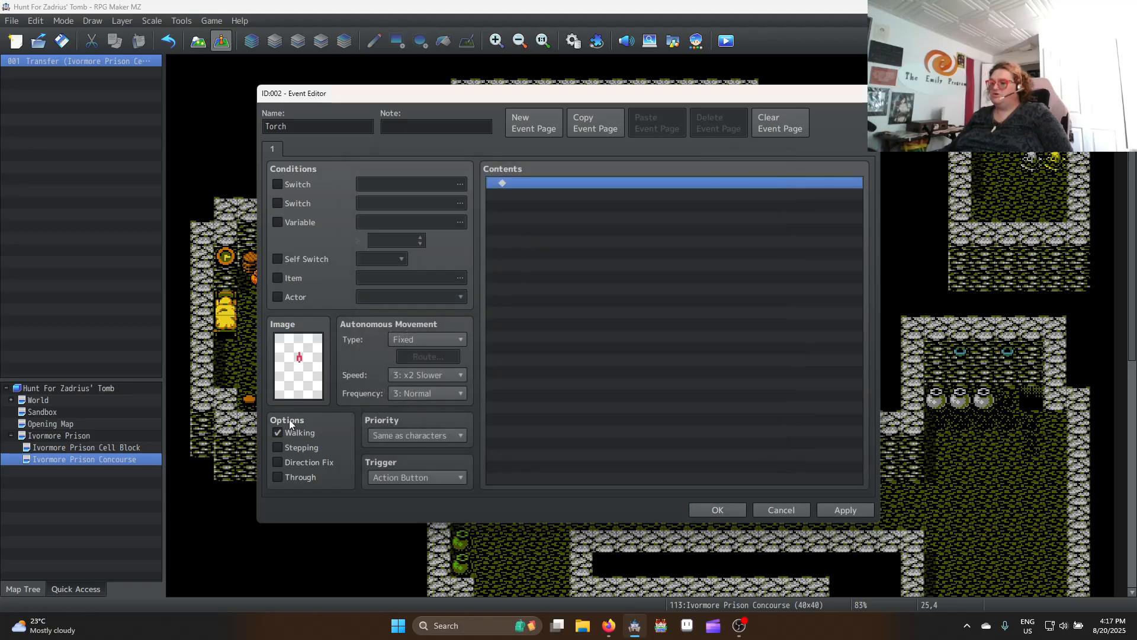
Enable Stepping and Direction Fix for the Torch event and save the event
left_click(288, 449)
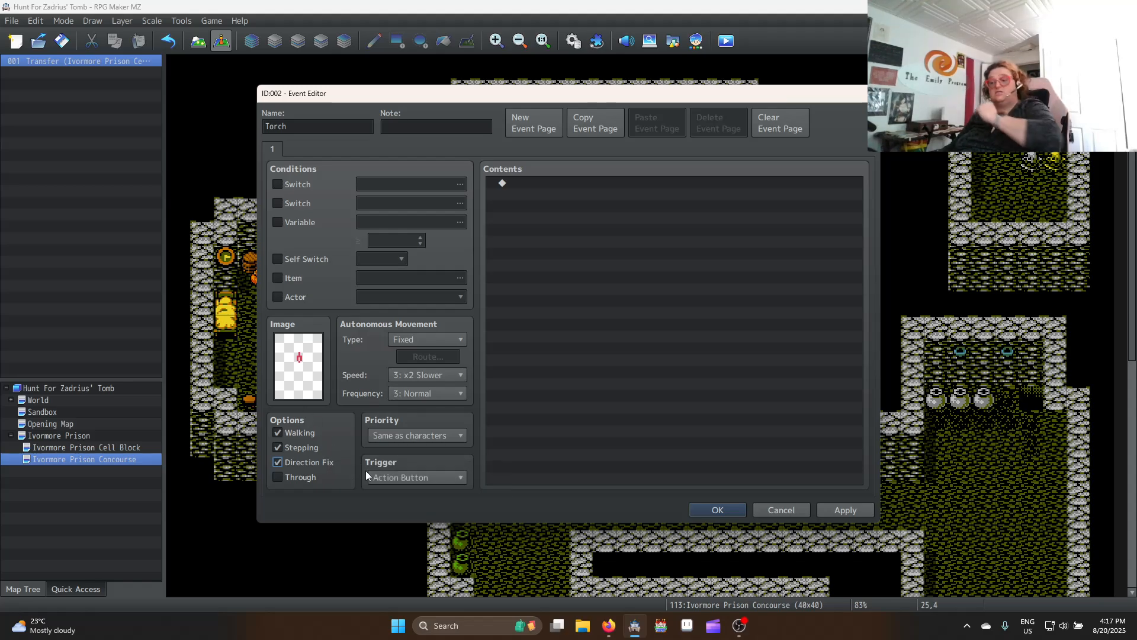
left_click(717, 510)
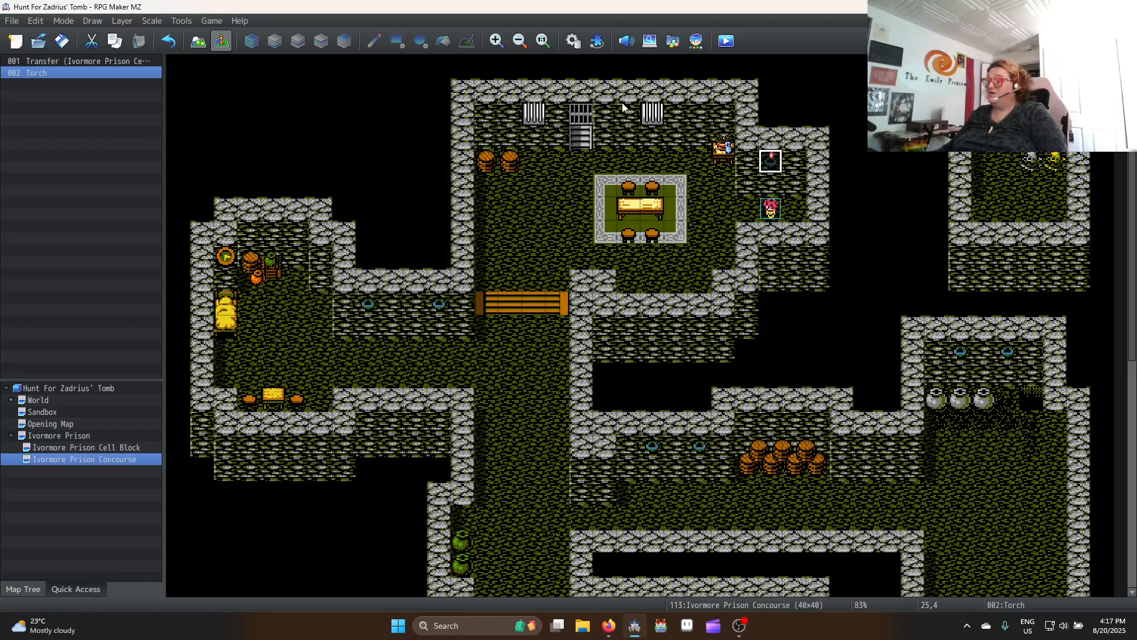
Save the project changes and playtest the Concourse to check the torch flame, closing the playtest when done
left_click(724, 41)
left_click(544, 330)
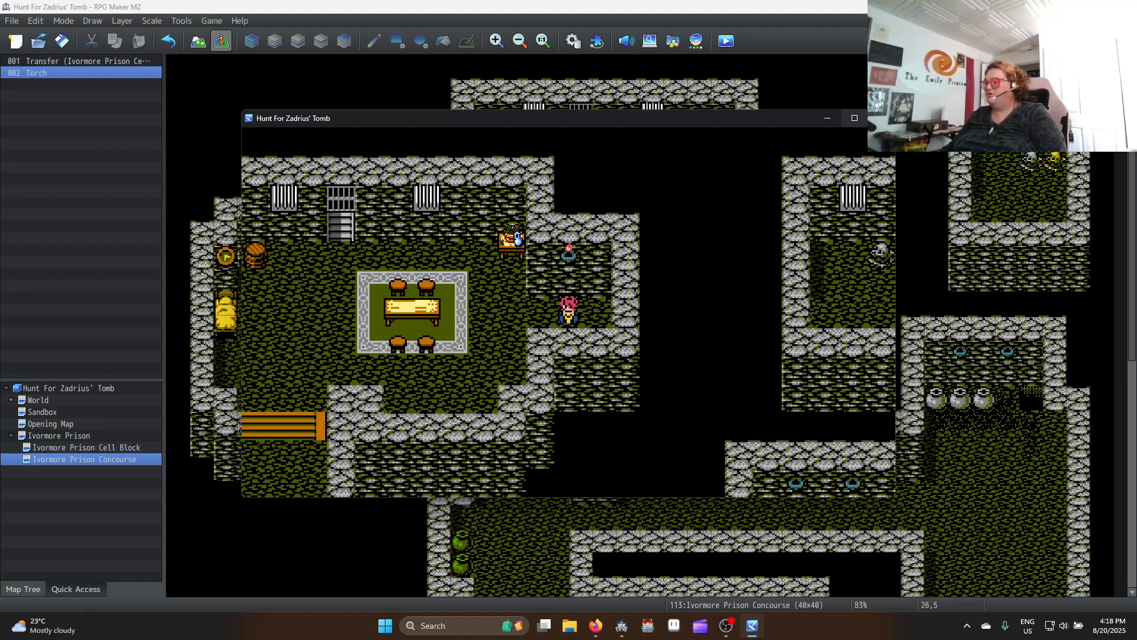
left_click(882, 118)
Change the Torch event's image to the larger red flame in the second row, second column of !Ch_Flame and save the event
double_click(770, 160)
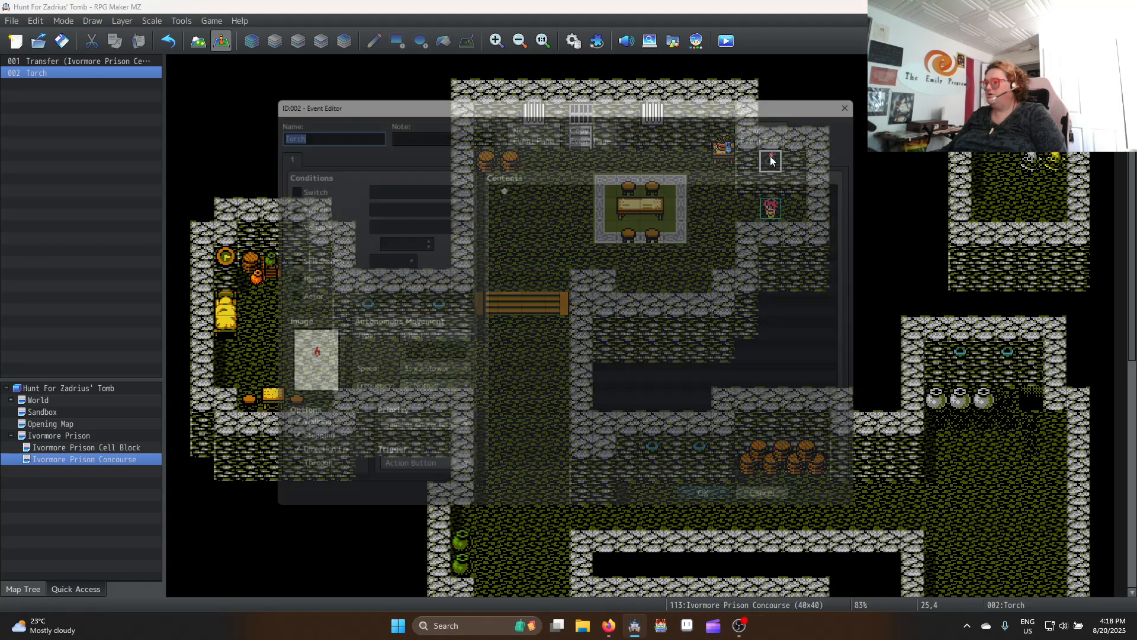
double_click(298, 361)
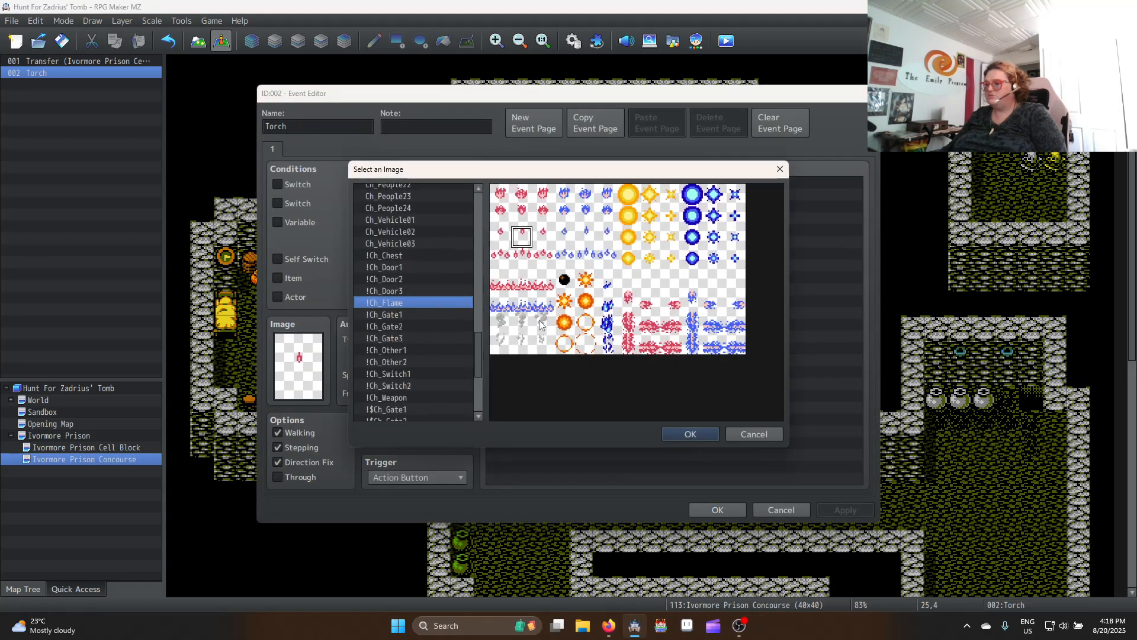
left_click(521, 215)
left_click(701, 440)
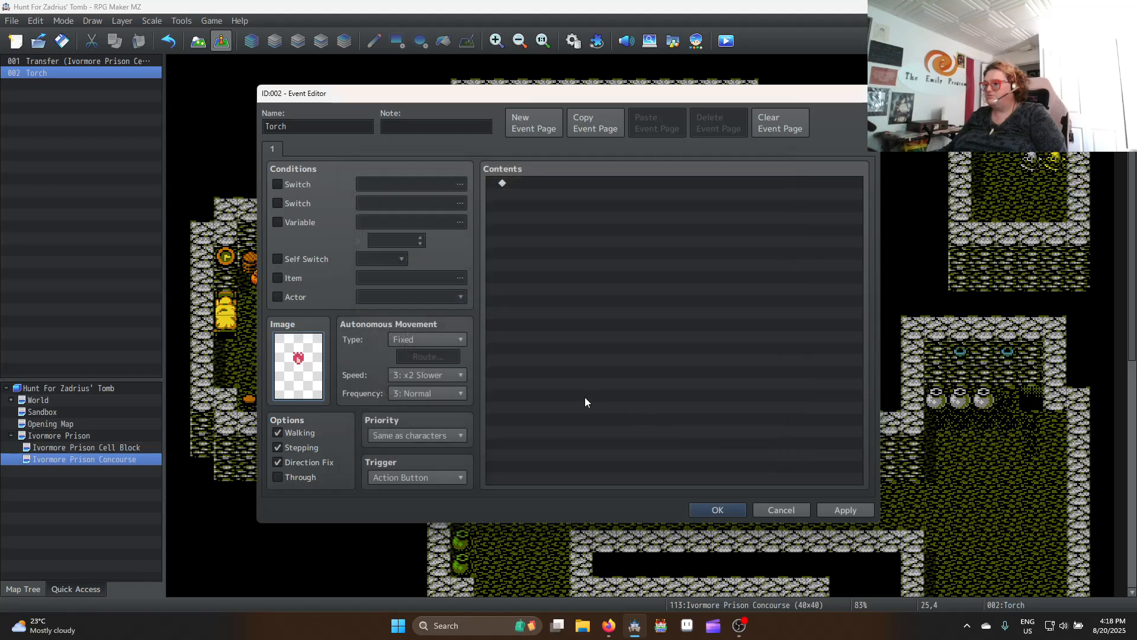
left_click(718, 510)
Save the project and playtest the larger torch flame in full screen, closing the playtest when done
left_click(726, 41)
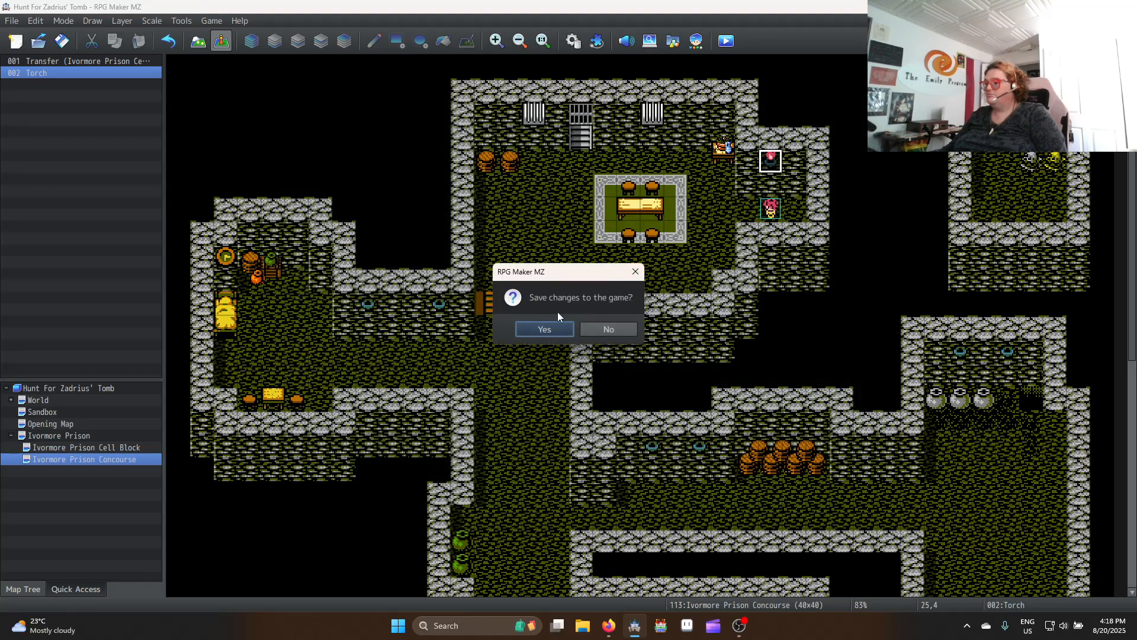
left_click(552, 330)
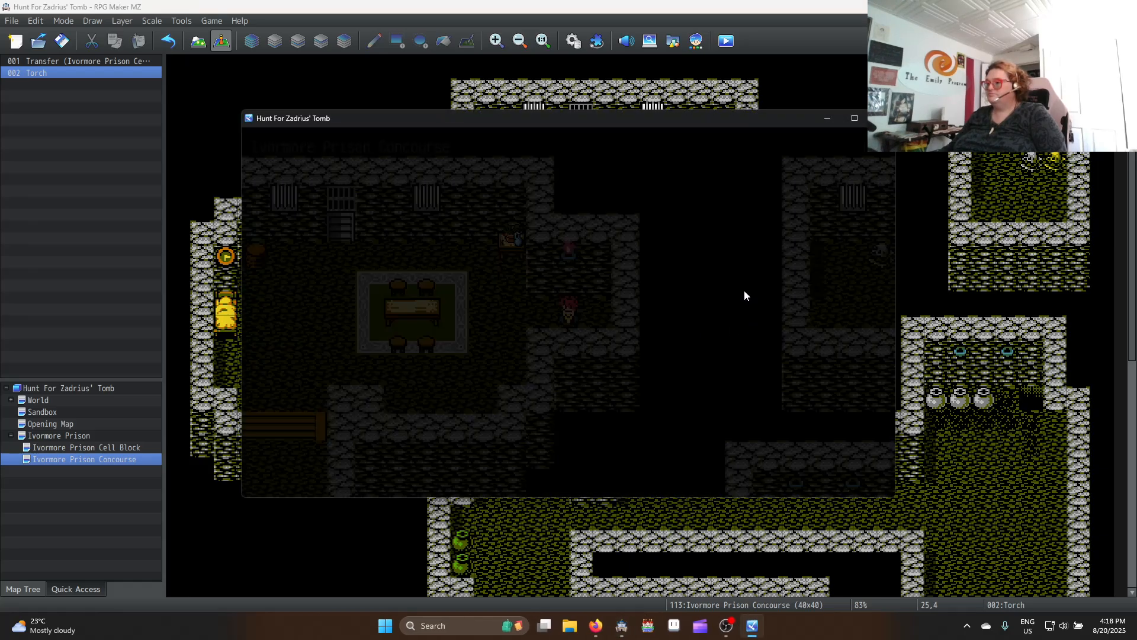
key("F4")
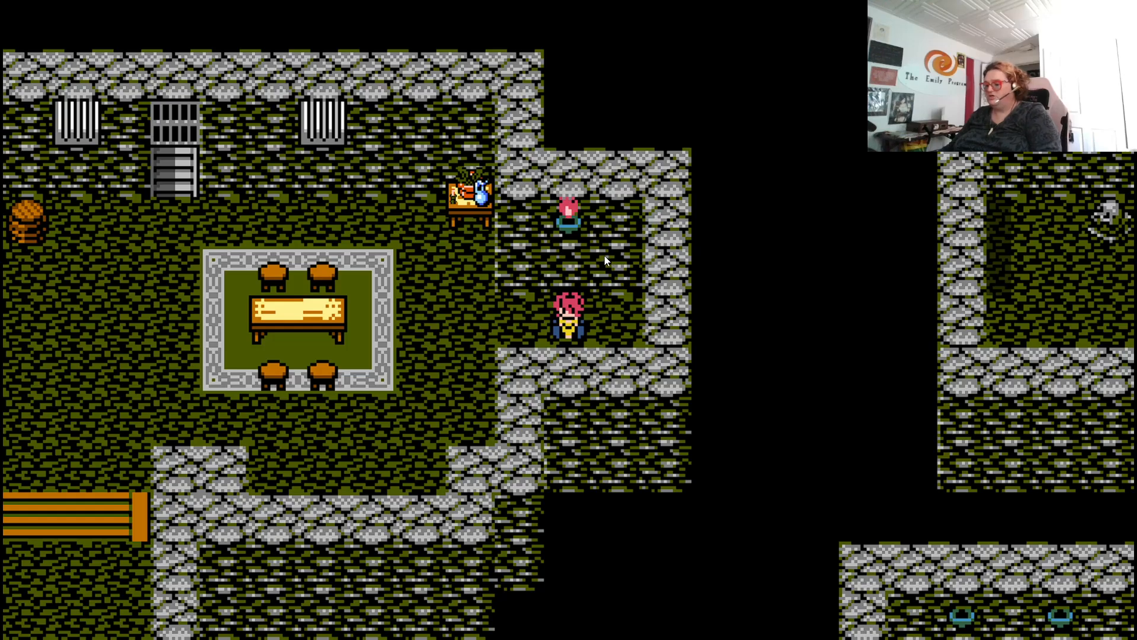
key("F4")
key("alt+F4")
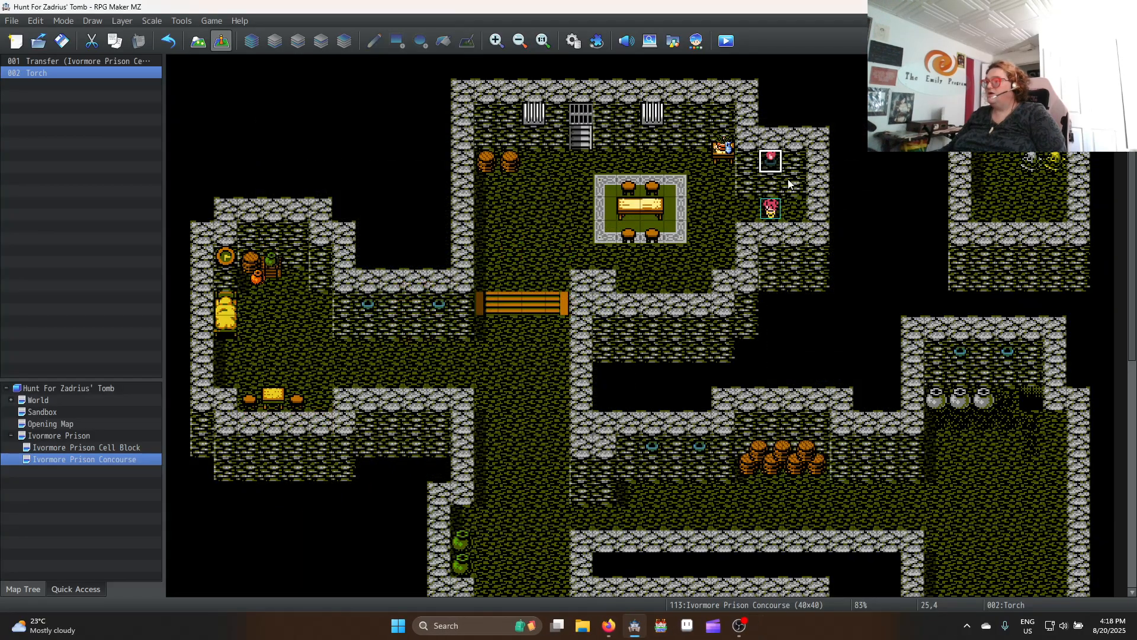
Copy the Torch event onto the two wall sconces west of the wooden stairs
left_click(779, 160)
left_click(368, 304)
key("ctrl+v")
left_click(439, 303)
key("ctrl+v")
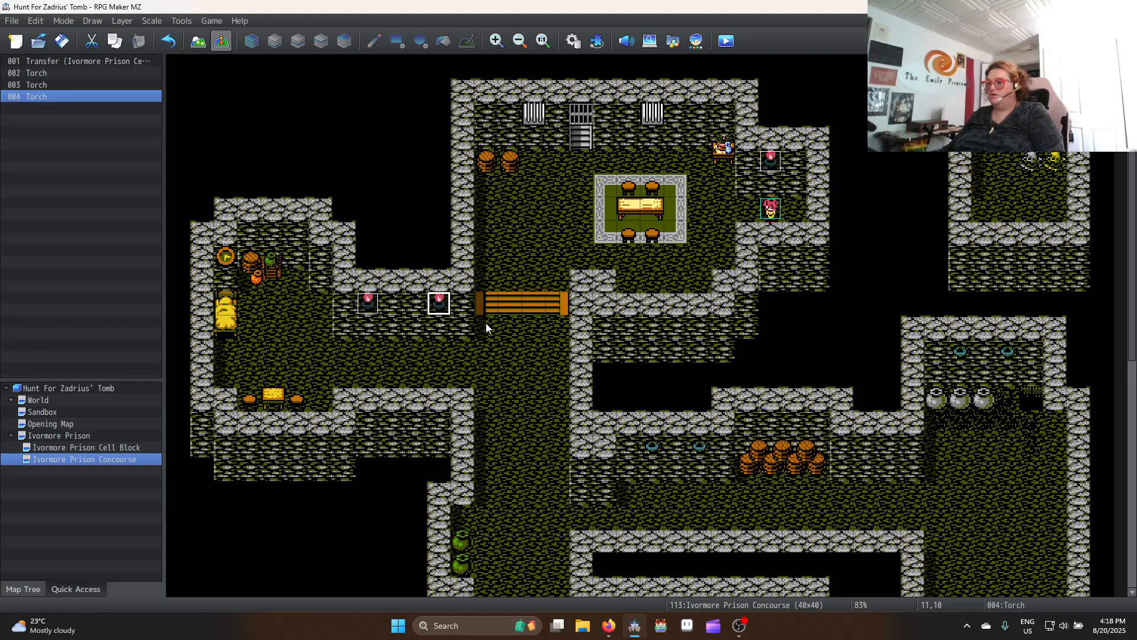
Paste the Torch event onto the two sconces above the white pots and the two sconces west of the barrel stack
left_click(960, 351)
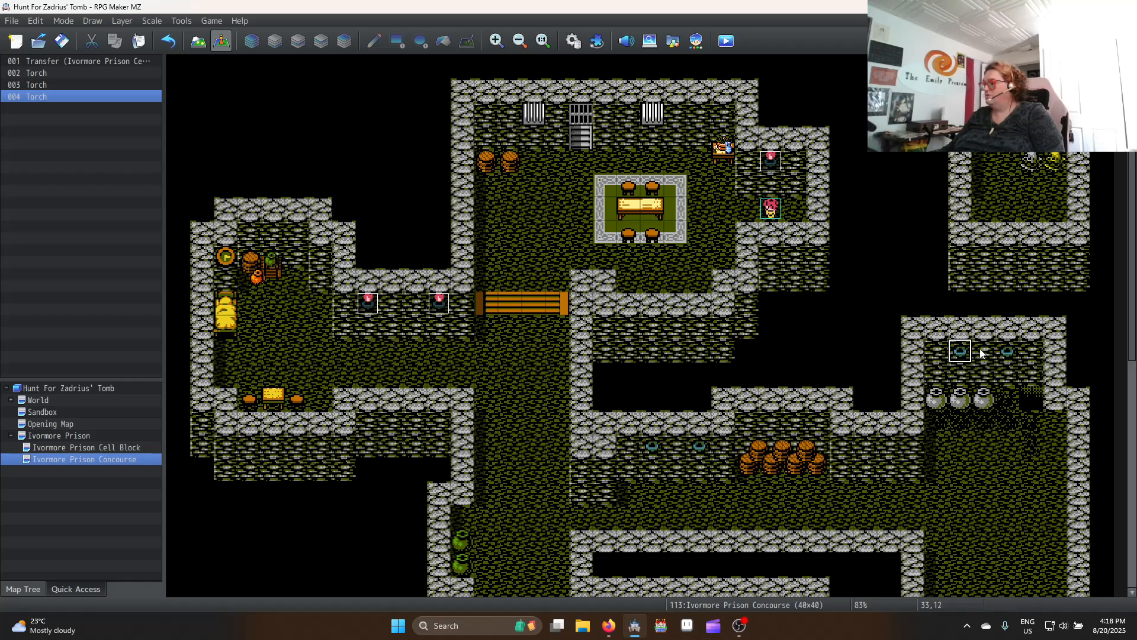
key("ctrl+v")
left_click(1007, 350)
key("ctrl+v")
left_click(699, 446)
key("ctrl+v")
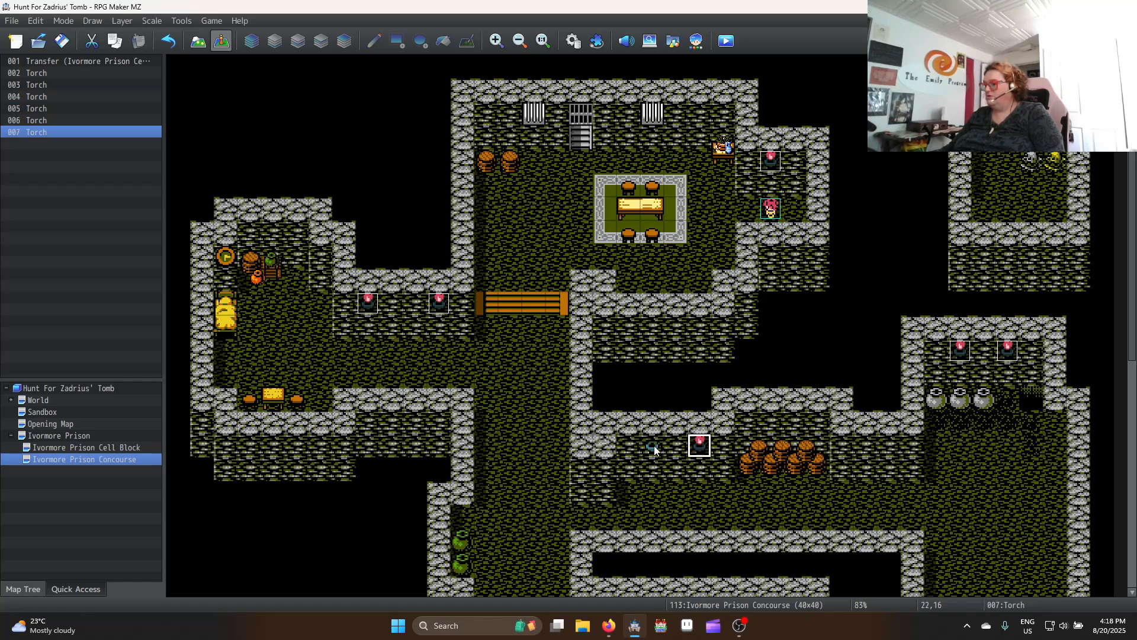
left_click(652, 445)
key("ctrl+v")
Paste the Torch event onto the three wall sconces in the southwest room with the crates
scroll(548, 536, "down", 4)
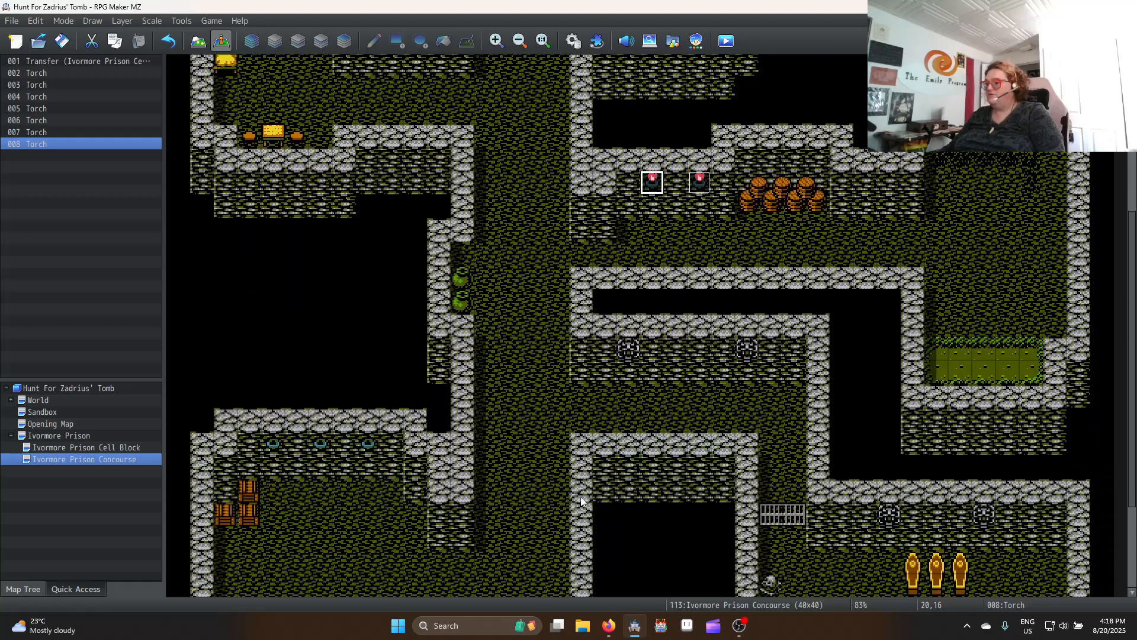
scroll(693, 439, "down", 2)
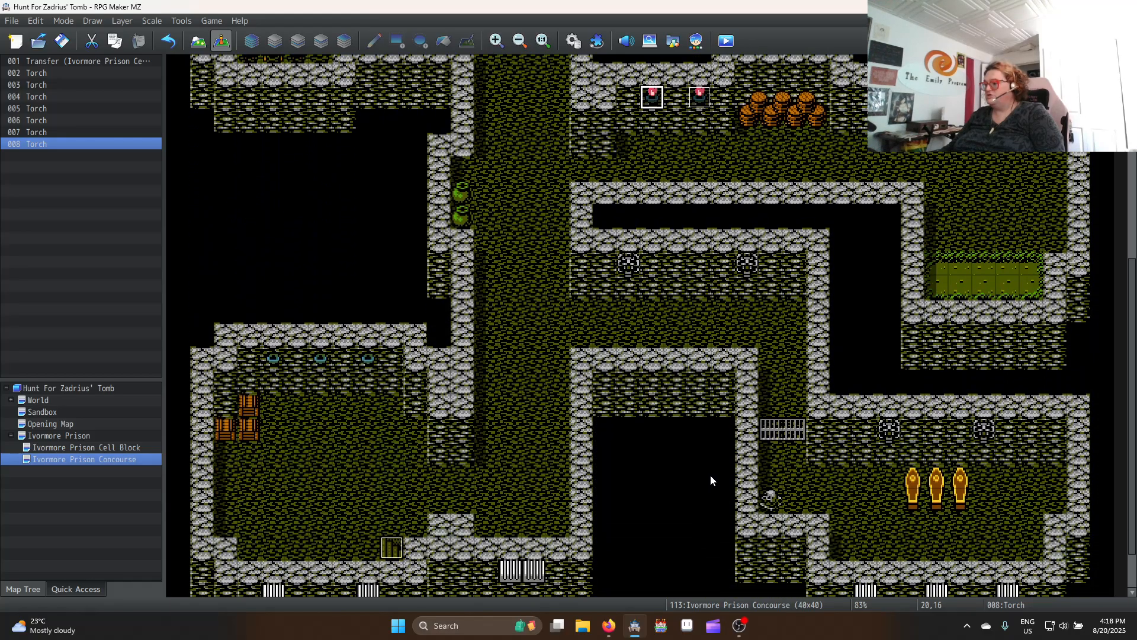
left_click(274, 359)
key("ctrl+v")
left_click(320, 355)
key("ctrl+v")
left_click(366, 358)
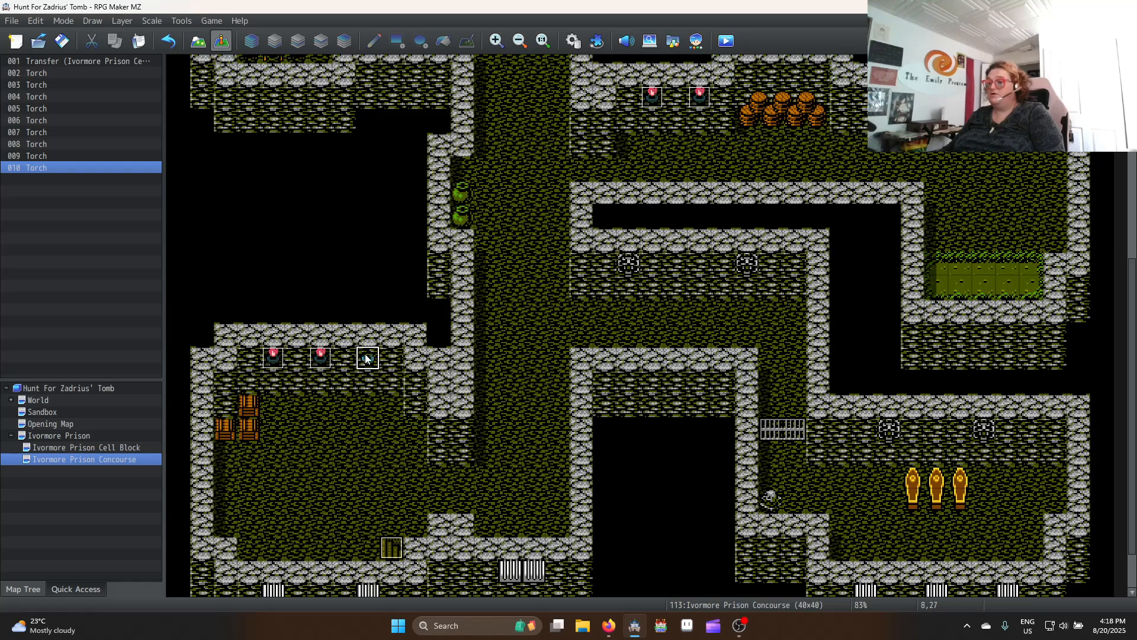
key("ctrl+v")
scroll(391, 278, "up", 6)
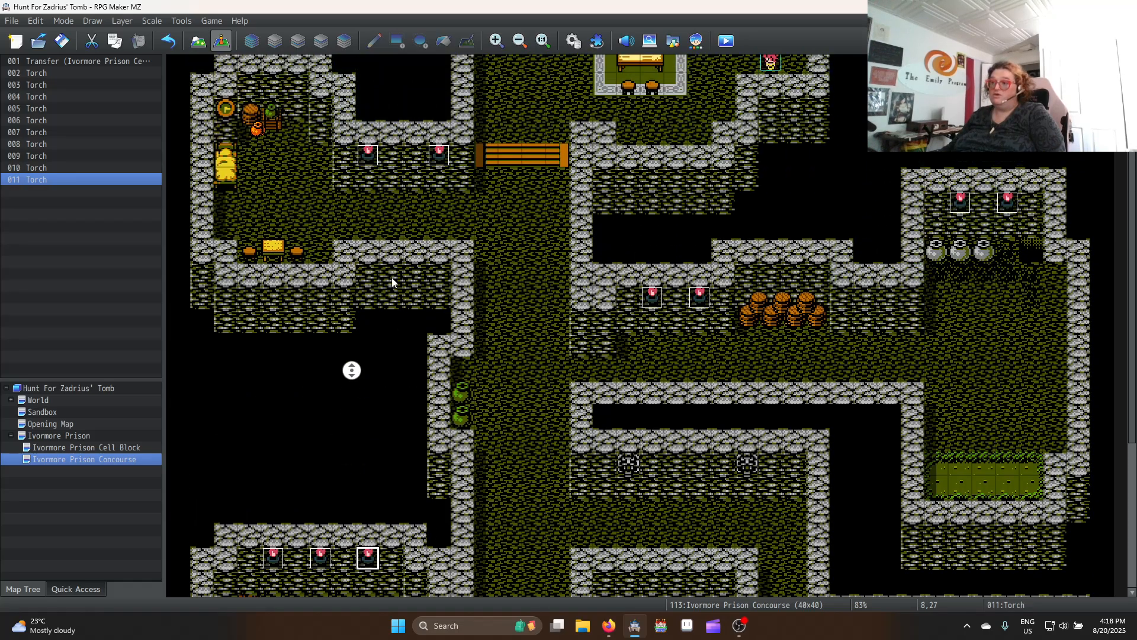
scroll(541, 338, "up", 3)
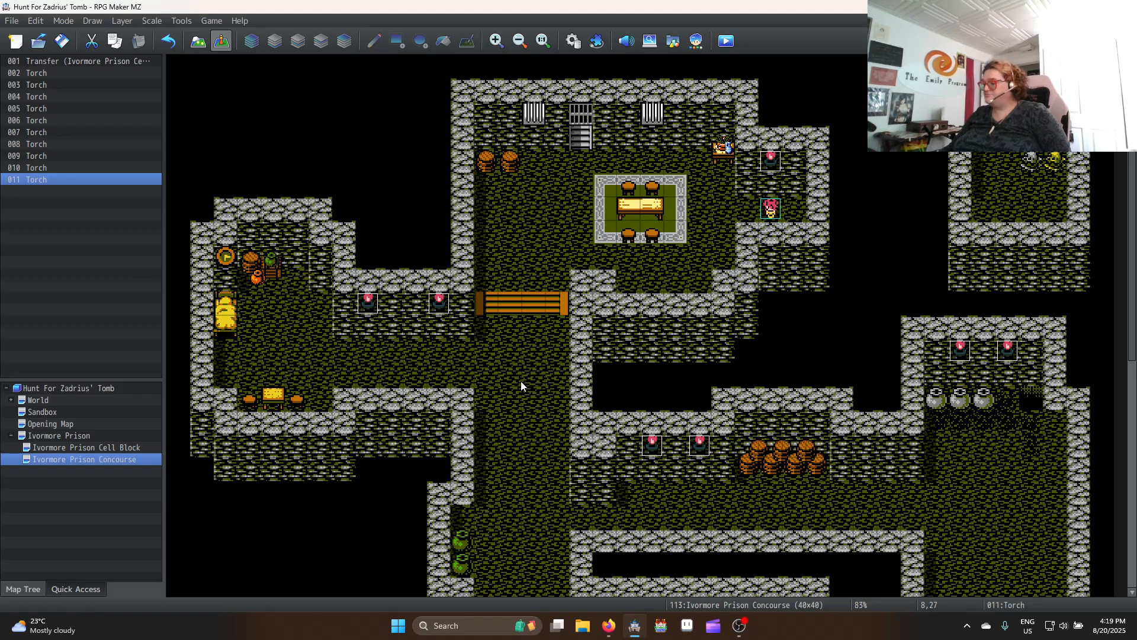
scroll(521, 382, "down", 3)
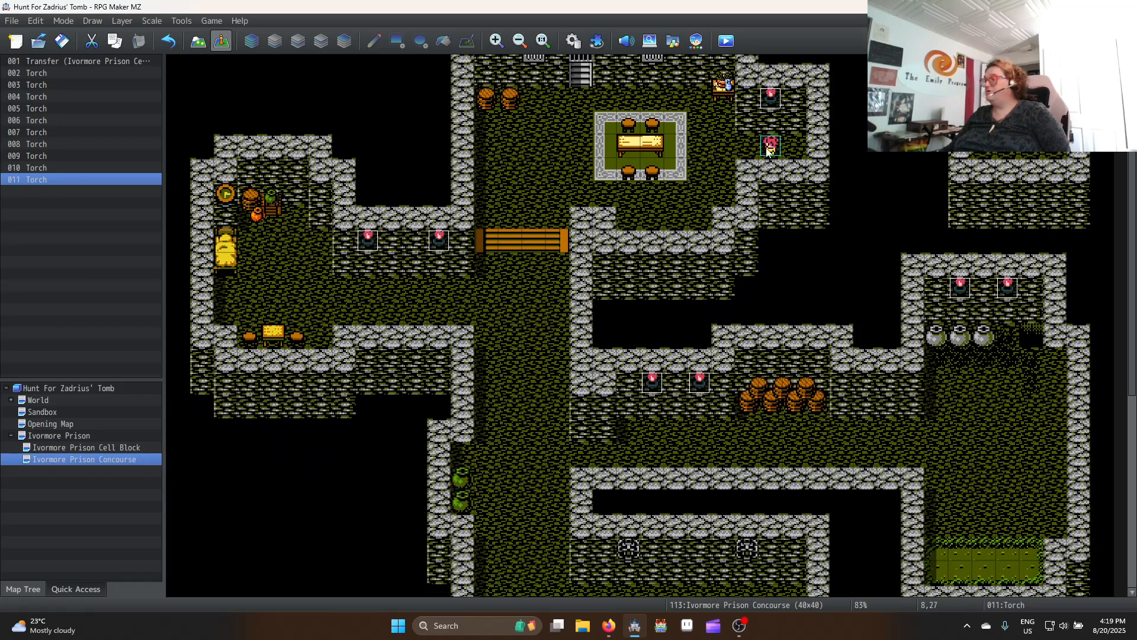
scroll(781, 152, "up", 3)
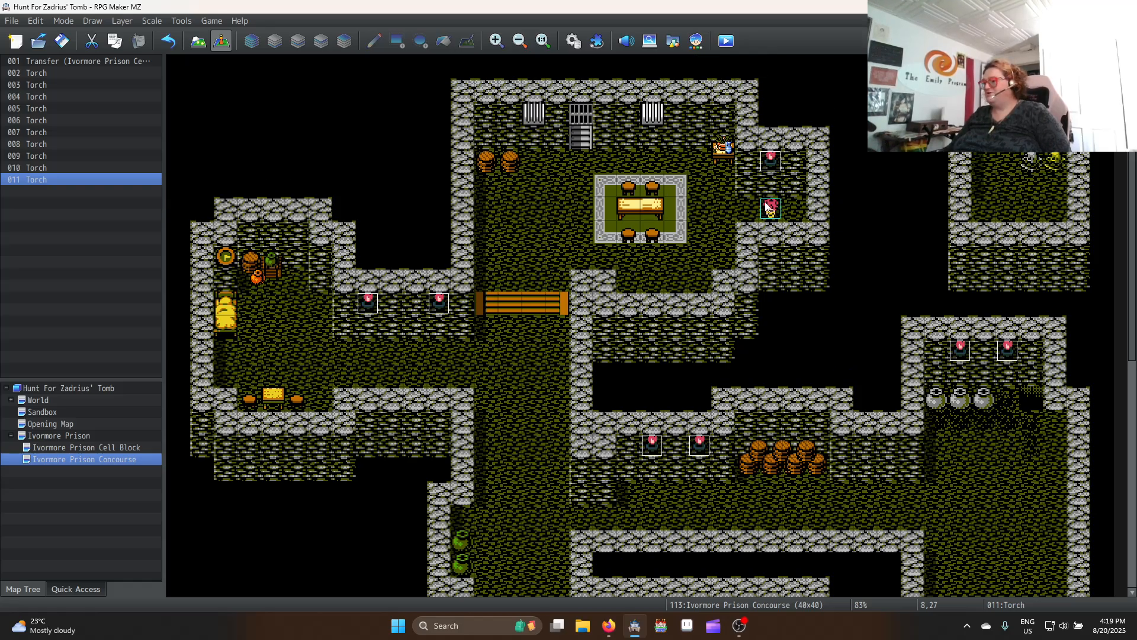
right_click(87, 460)
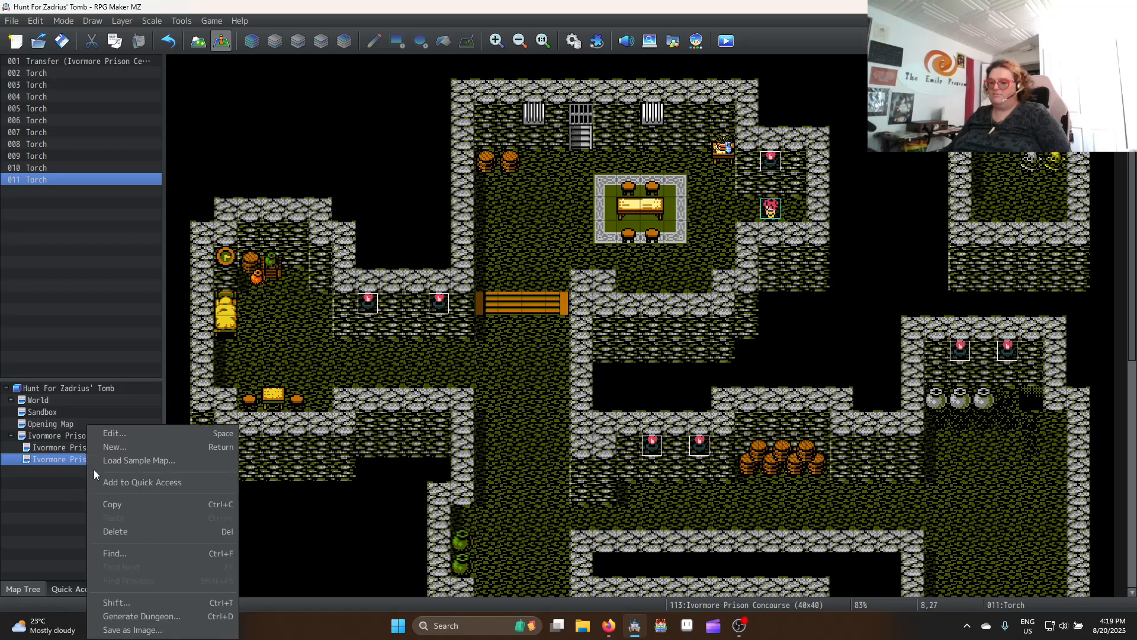
left_click(151, 632)
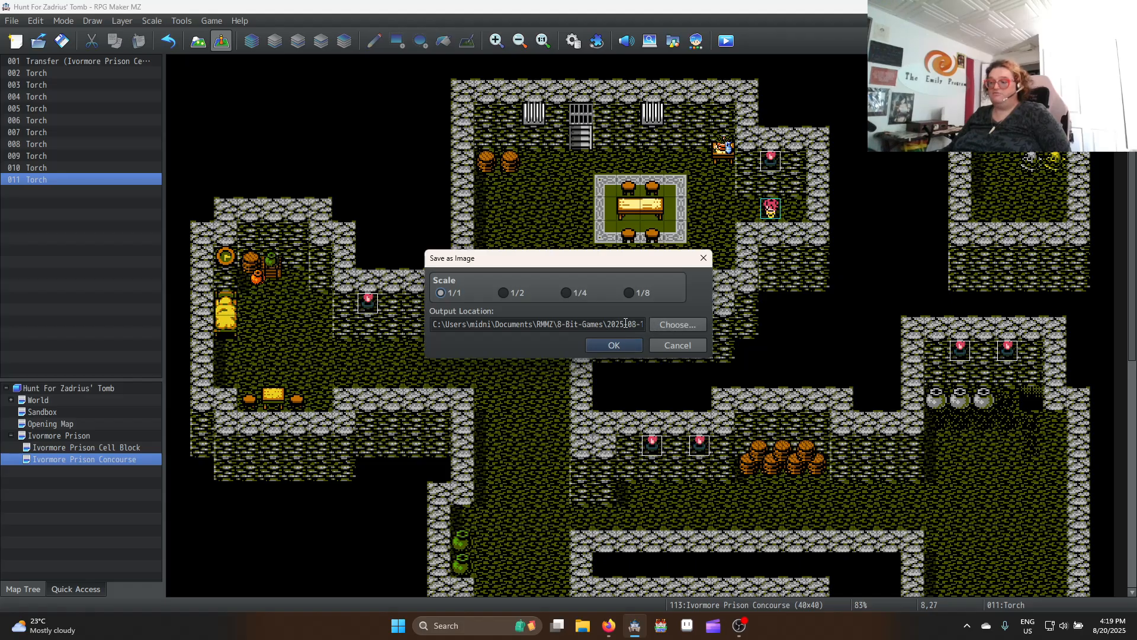
left_click(664, 325)
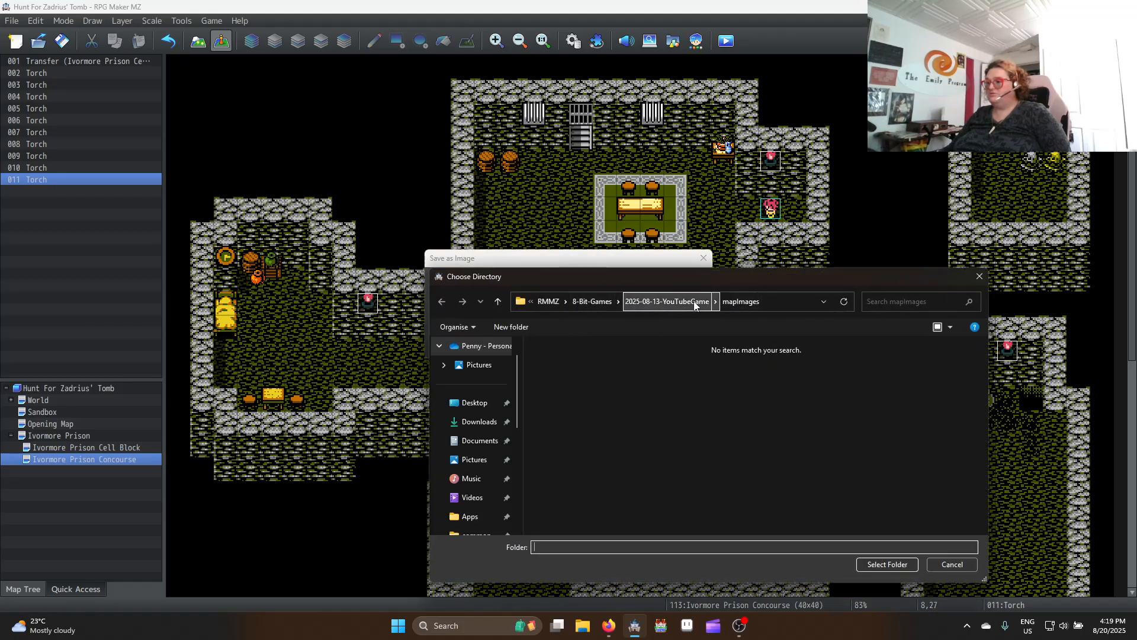
left_click(667, 302)
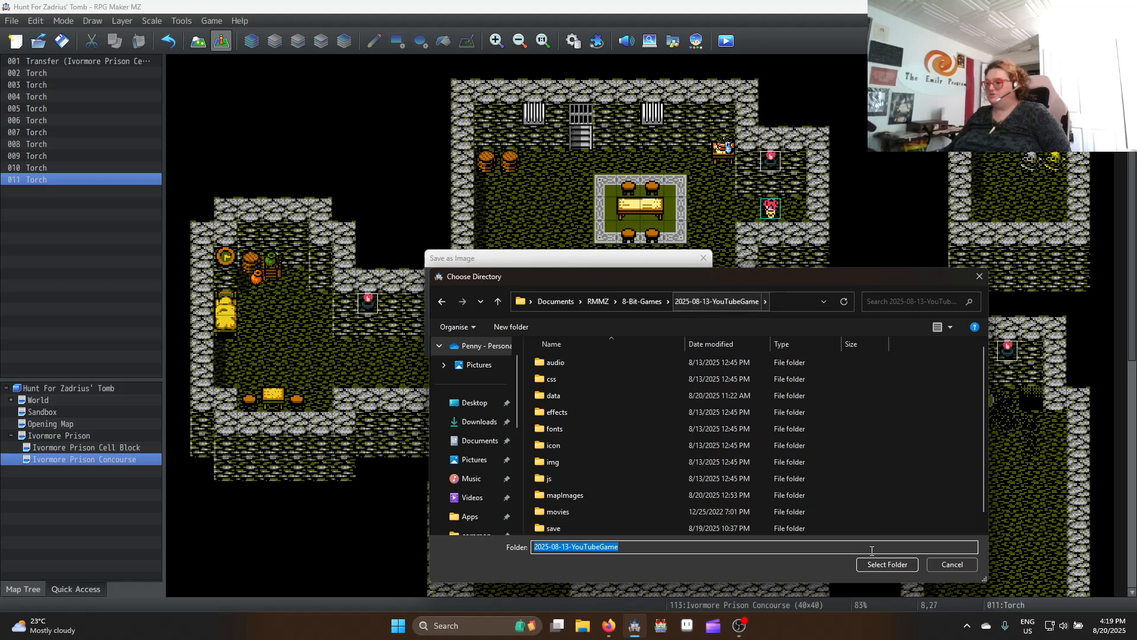
left_click(887, 564)
left_click(674, 346)
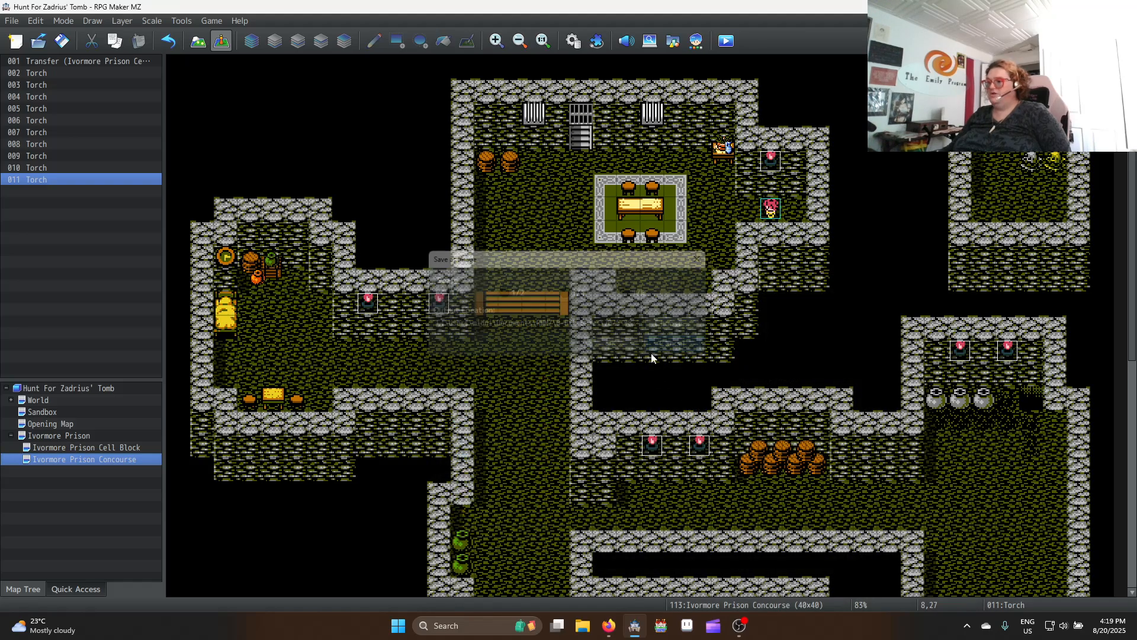
Switch to Aseprite and open the recent map image Map113.png
left_click(690, 626)
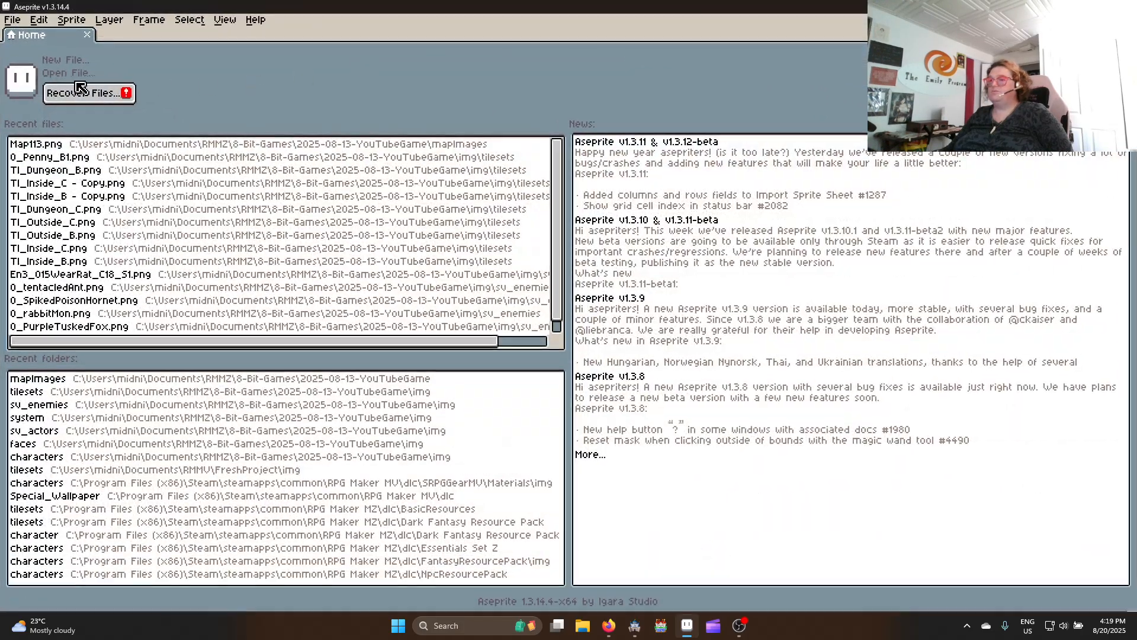
left_click(124, 95)
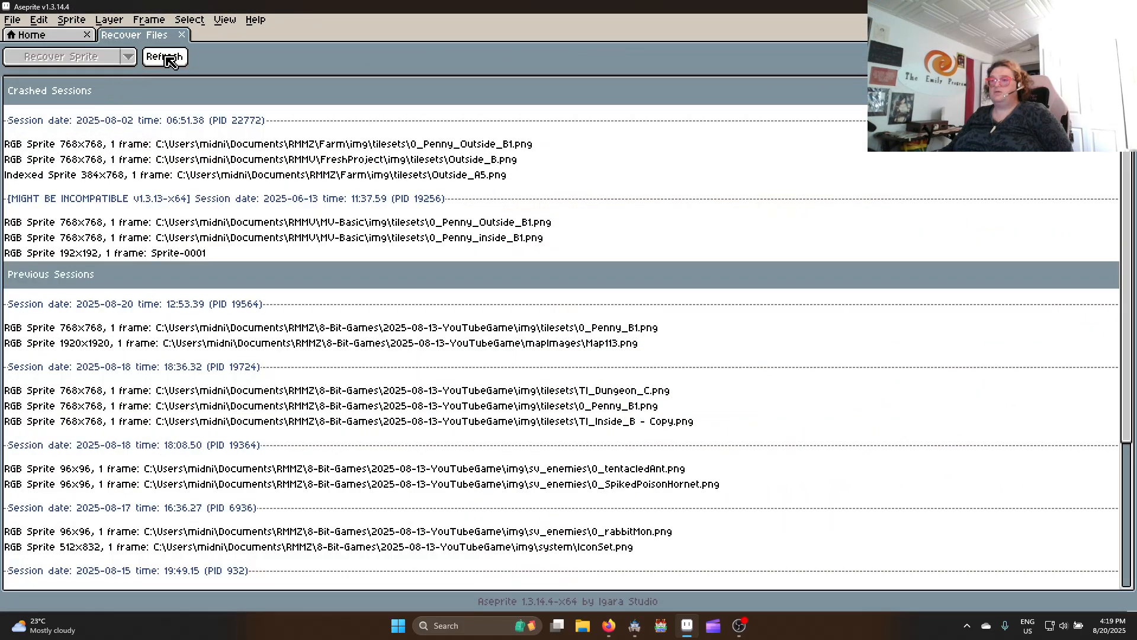
left_click(182, 34)
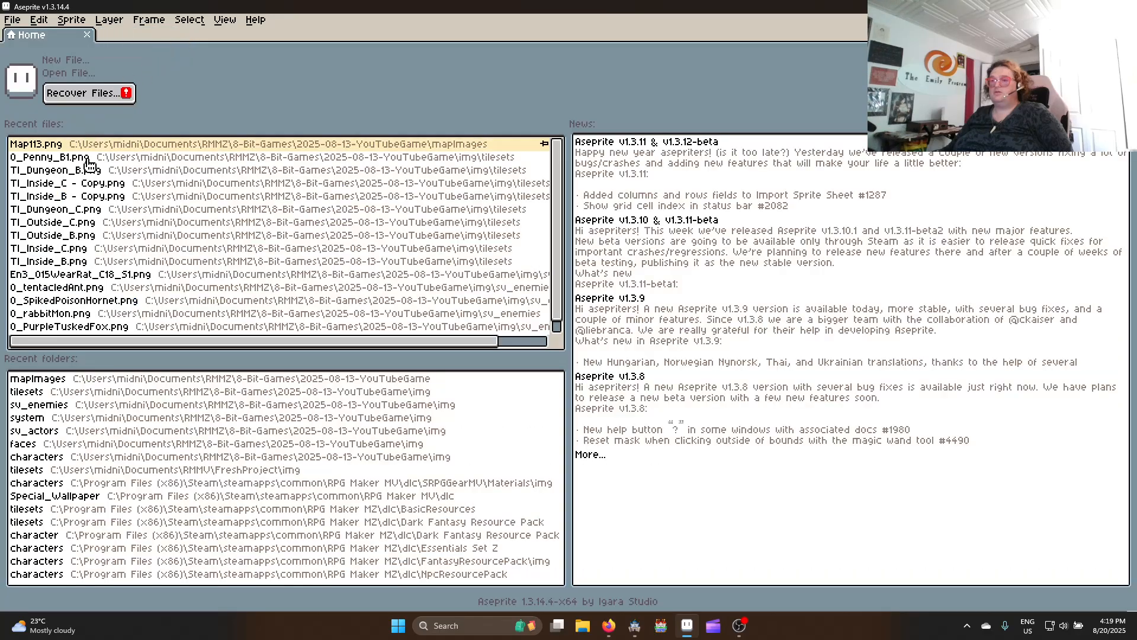
left_click(123, 143)
Select the 336 × 48 pixel strip spanning both stone walls and the black gap between the upper hall's east alcove and the northeast room
scroll(467, 266, "down", 3)
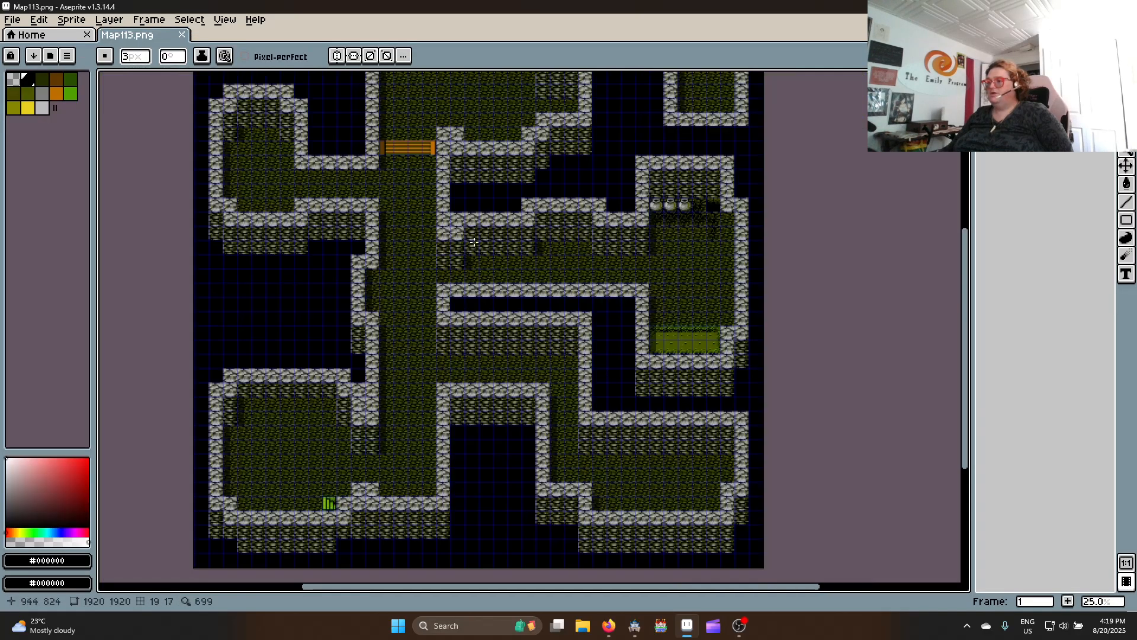
scroll(466, 266, "up", 1)
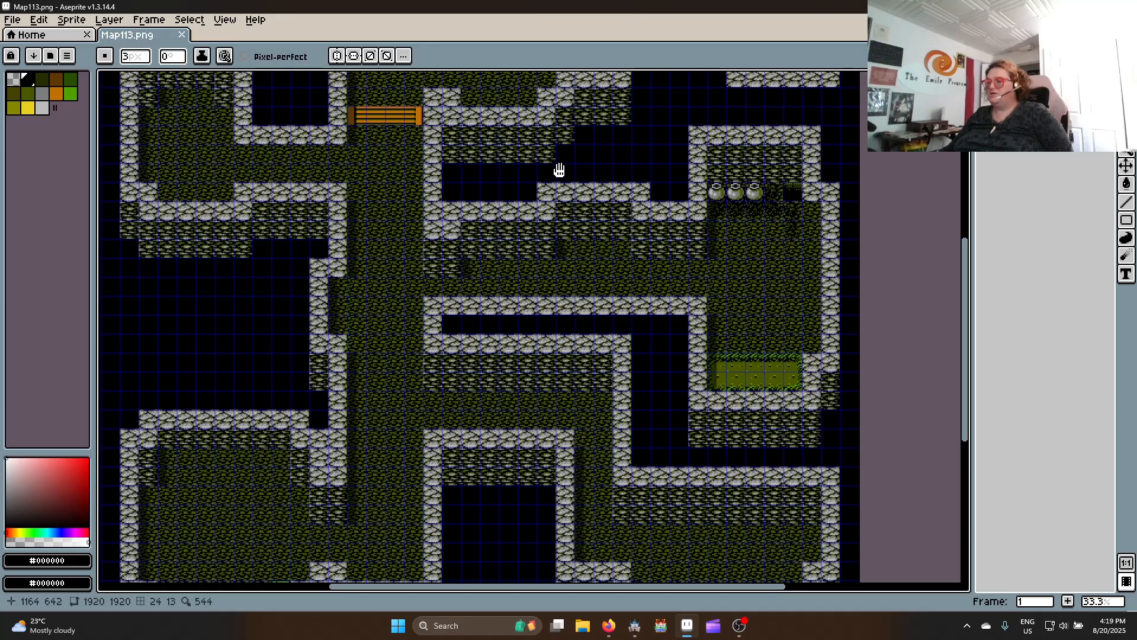
left_click_drag(556, 172, 468, 411)
scroll(538, 289, "up", 4)
scroll(538, 288, "down", 1)
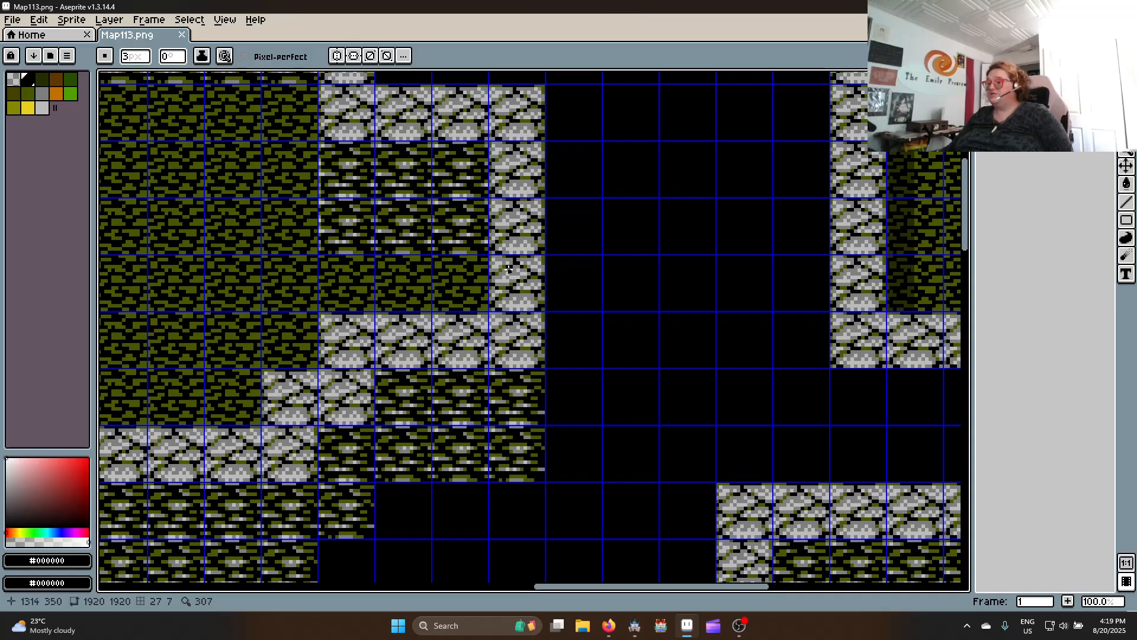
key("m")
scroll(495, 259, "up", 1)
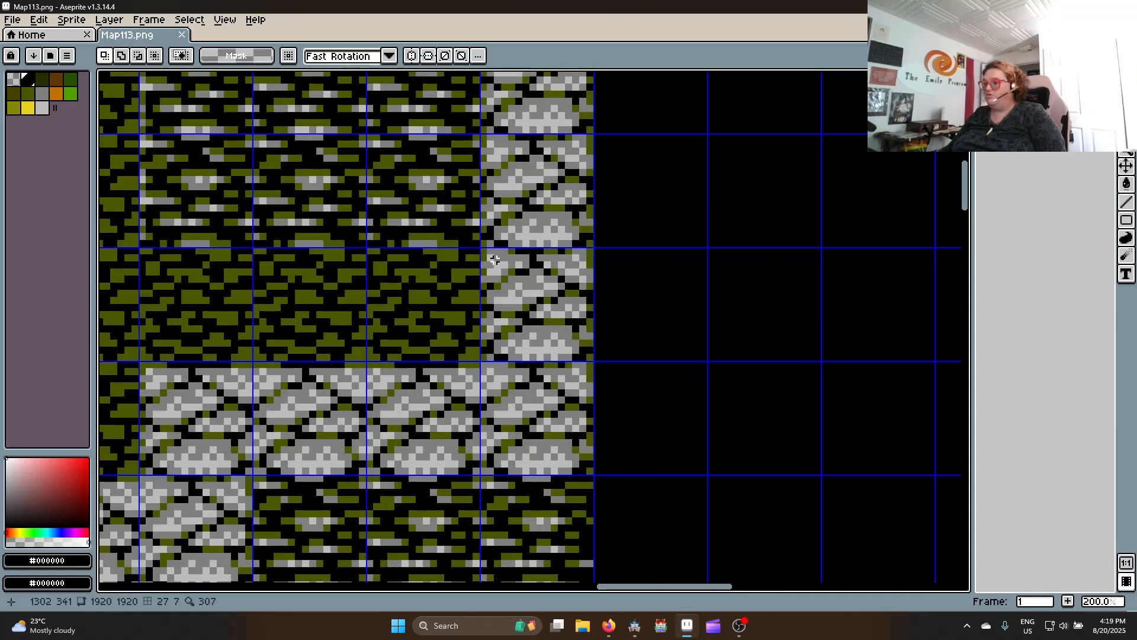
scroll(494, 260, "up", 1)
left_click_drag(468, 237, 893, 456)
scroll(634, 375, "down", 2)
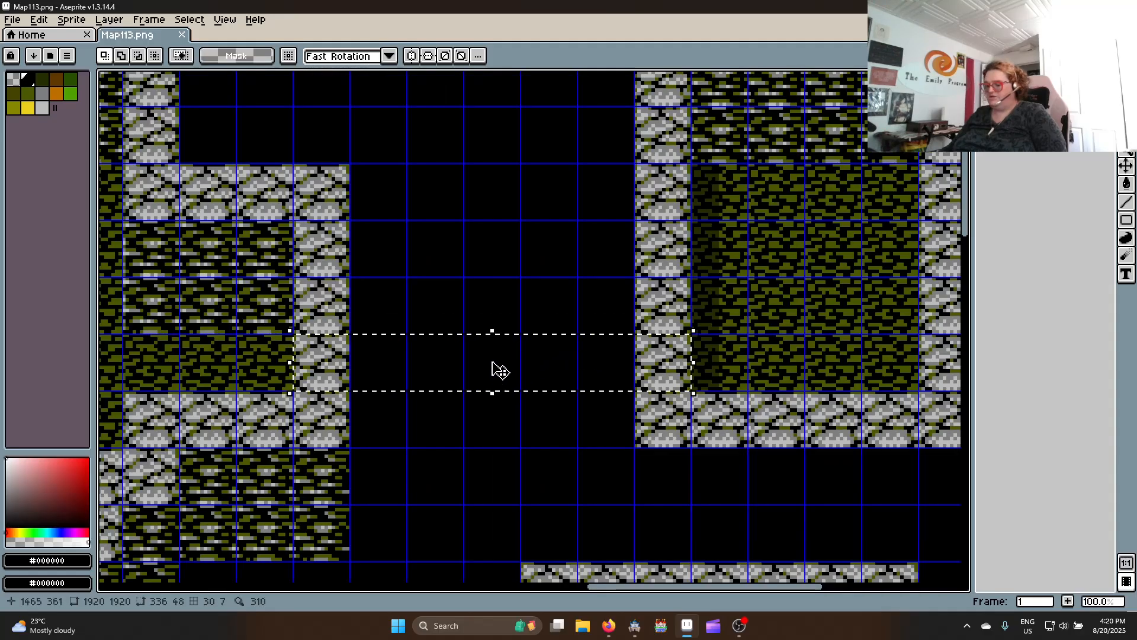
Open the recent tileset 0_Penny_B1.png and examine its stone wall and black tiles below the scattered rocks
left_click(34, 35)
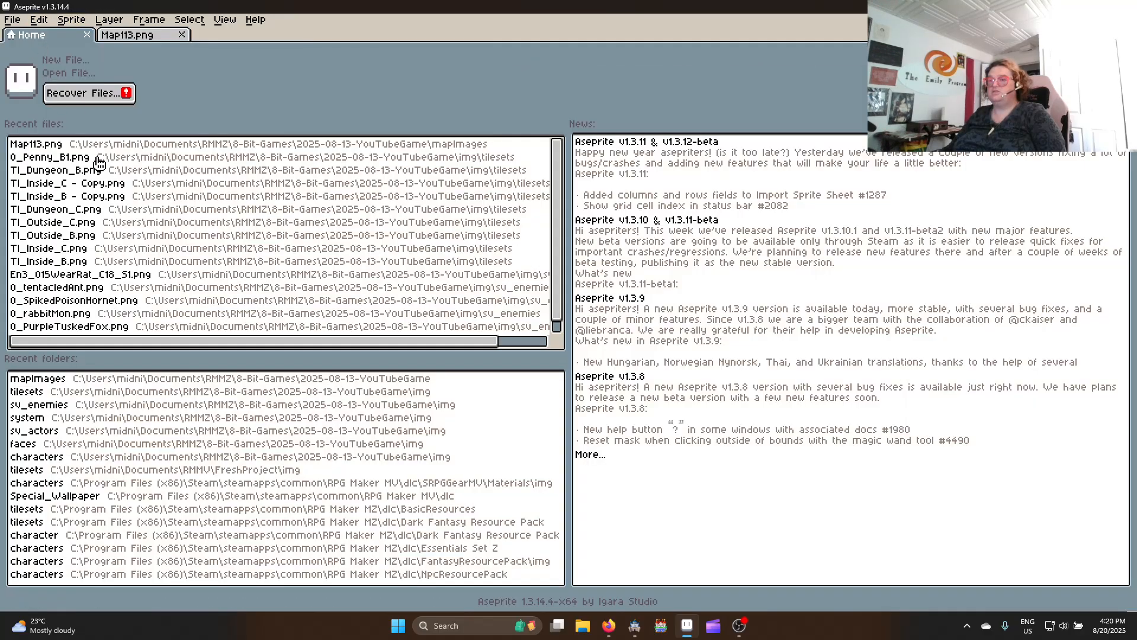
left_click(98, 157)
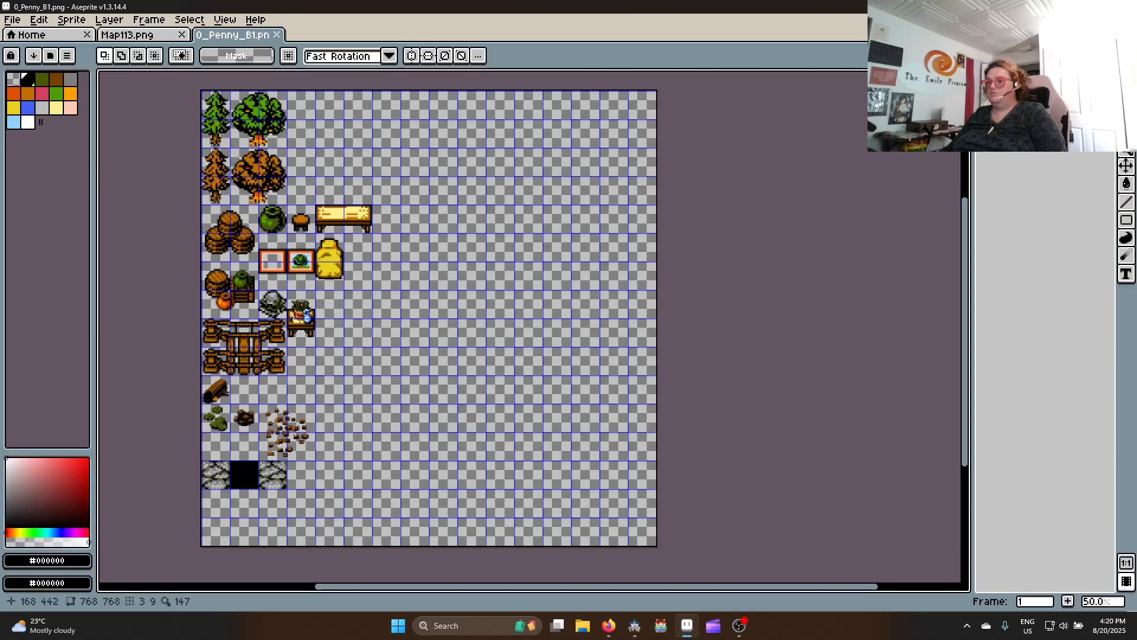
scroll(249, 473, "up", 2)
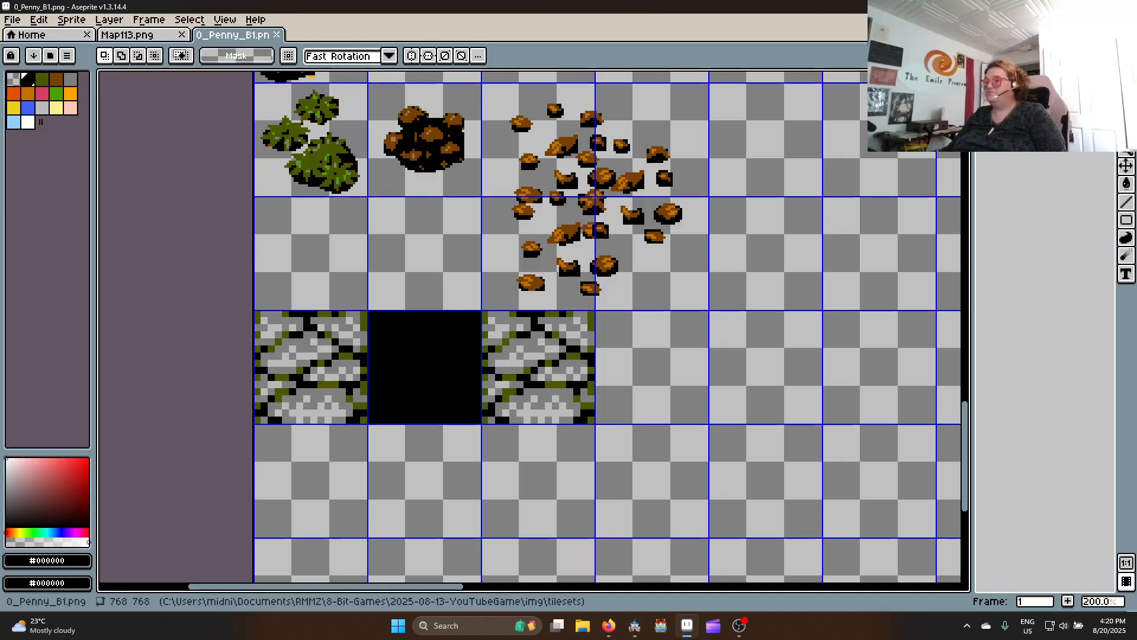
Switch to RPG Maker MZ and review the passage settings of the Dungeon tileset's D page in the database
key("alt+Tab")
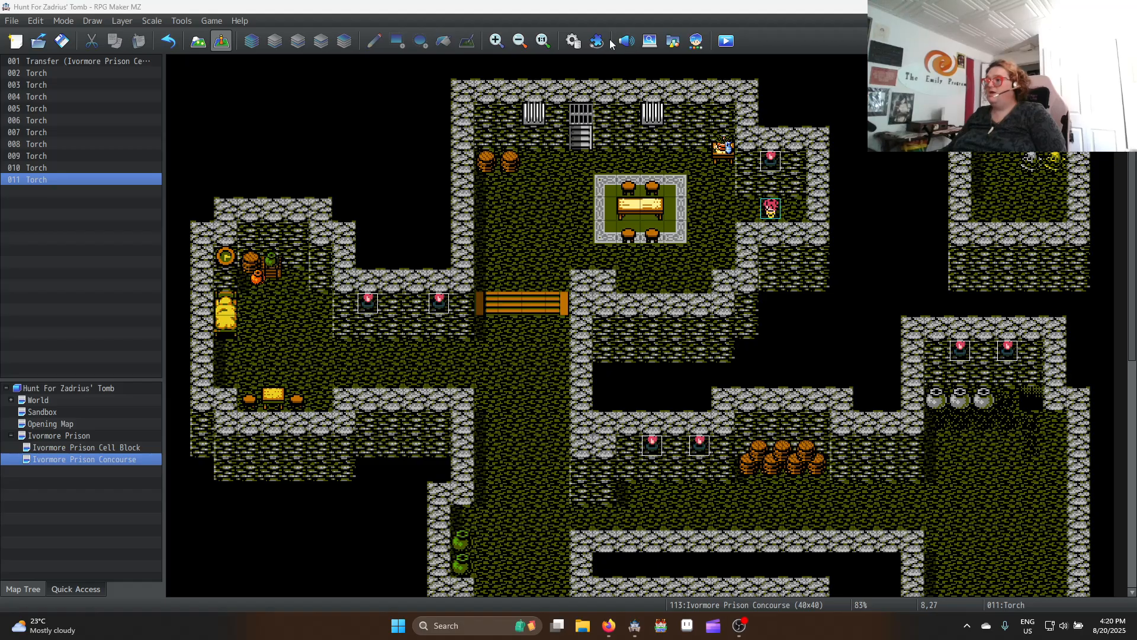
left_click(572, 41)
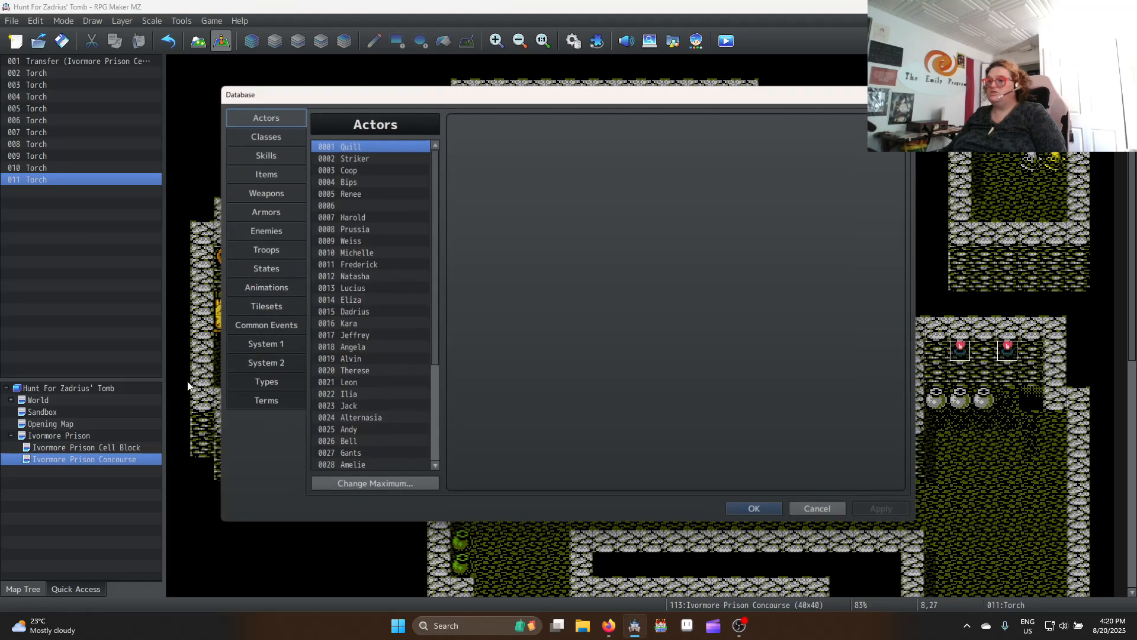
left_click(264, 307)
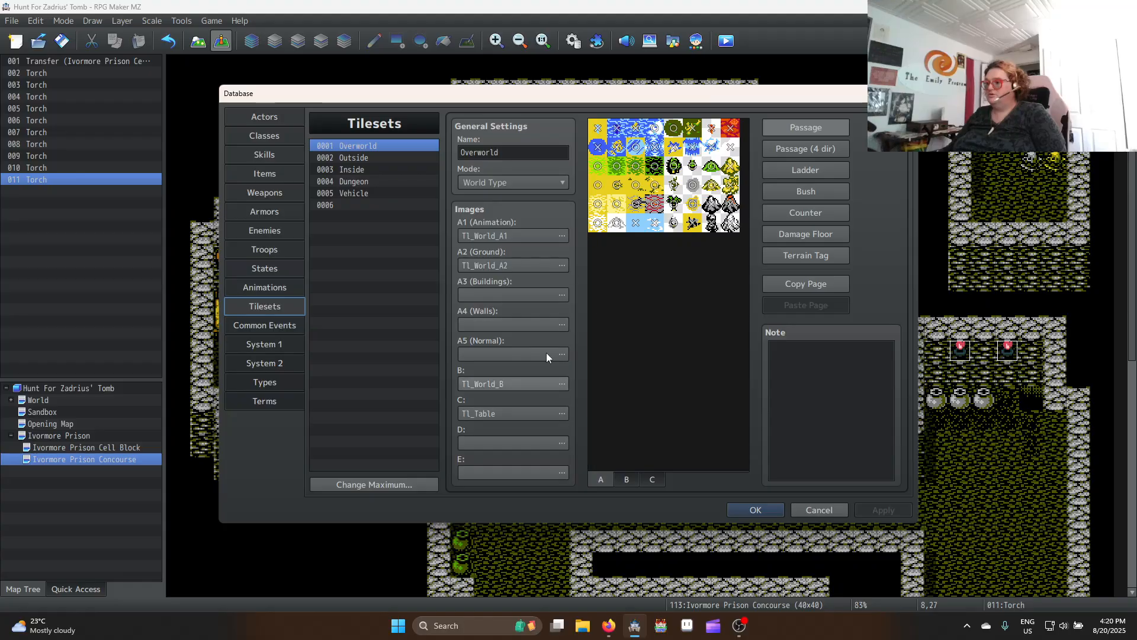
left_click(380, 182)
left_click(680, 480)
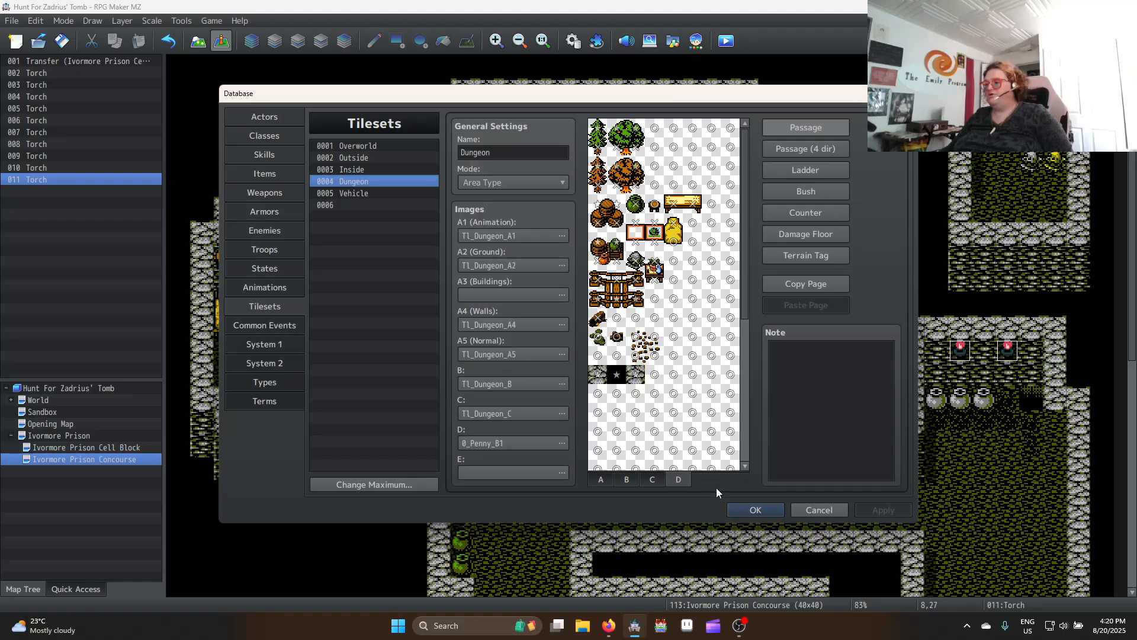
left_click(755, 511)
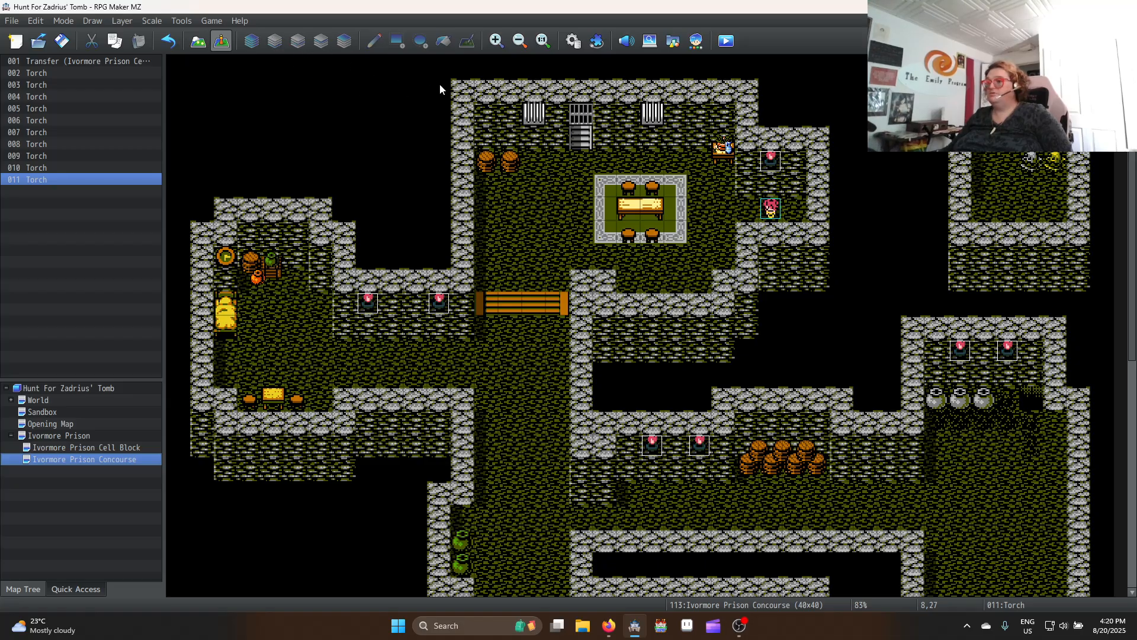
Return to map editing and inspect the hidden passage tiles on Layer 1 and Layer 4, ending in automatic layer mode
left_click(206, 44)
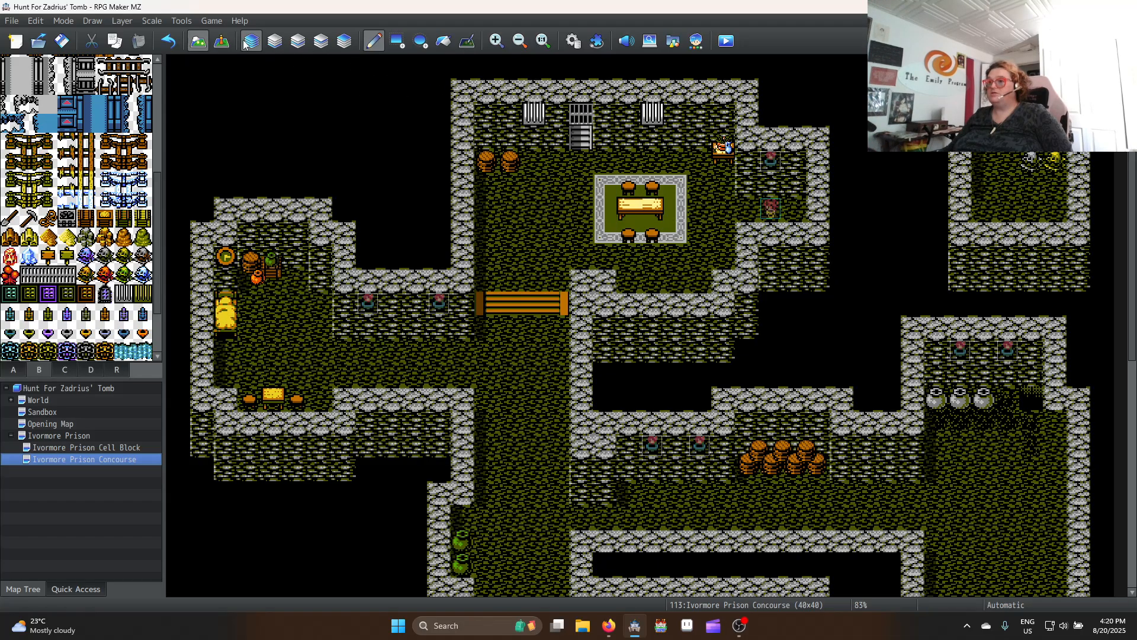
left_click(274, 41)
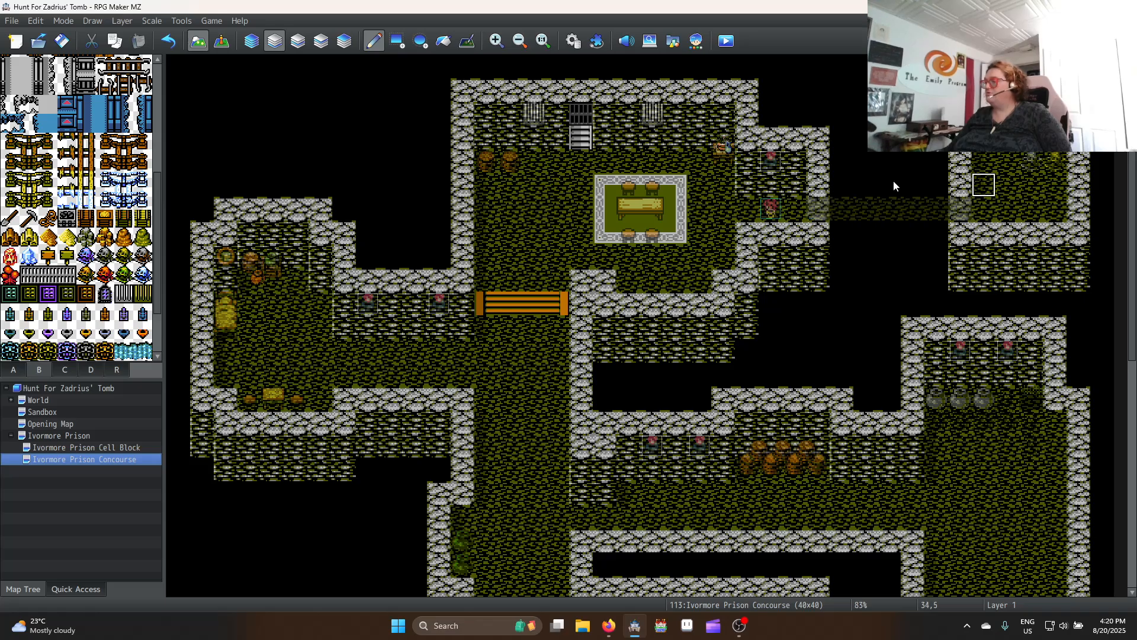
left_click(345, 41)
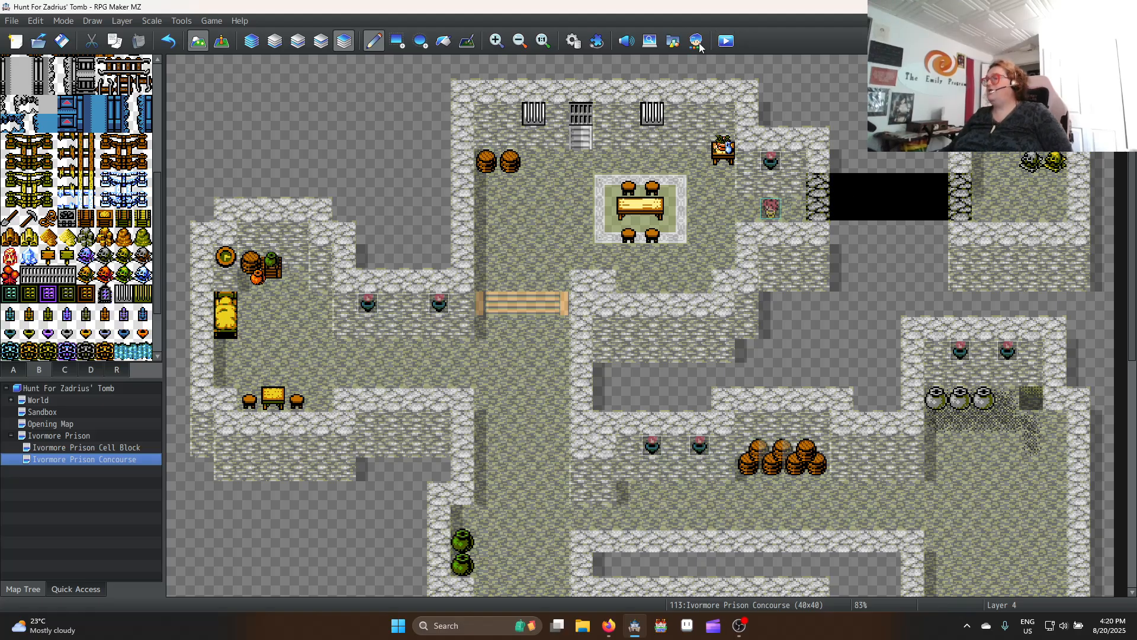
left_click(251, 41)
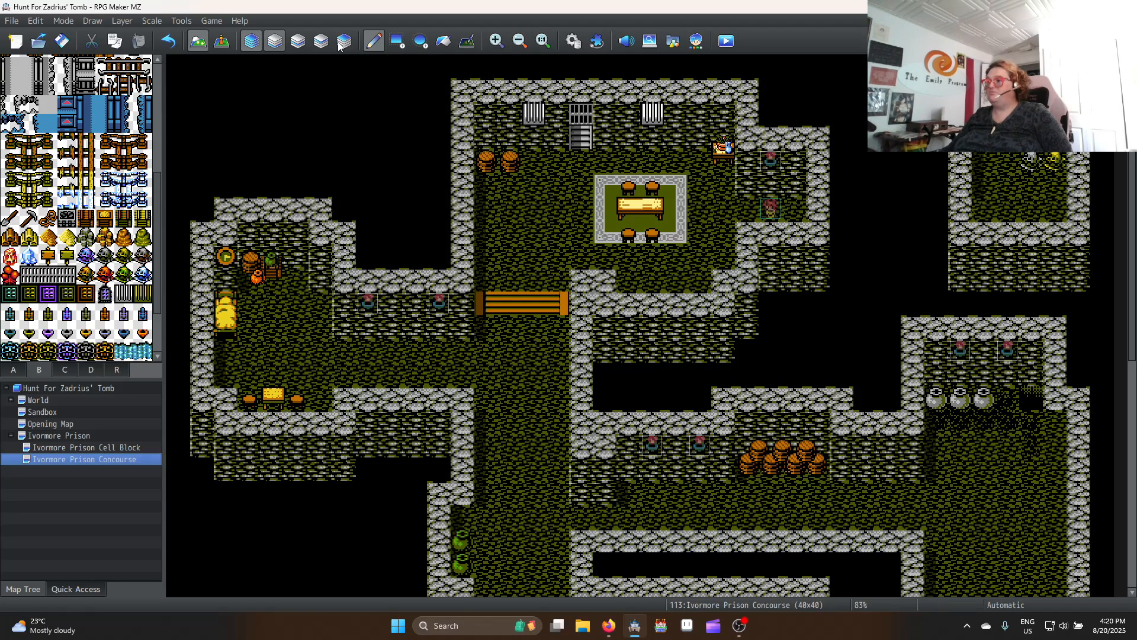
Playtest the Concourse by walking back and forth through the hidden passage between the torch alcove and the skeleton room, closing the playtest when done
left_click(728, 41)
left_click(558, 329)
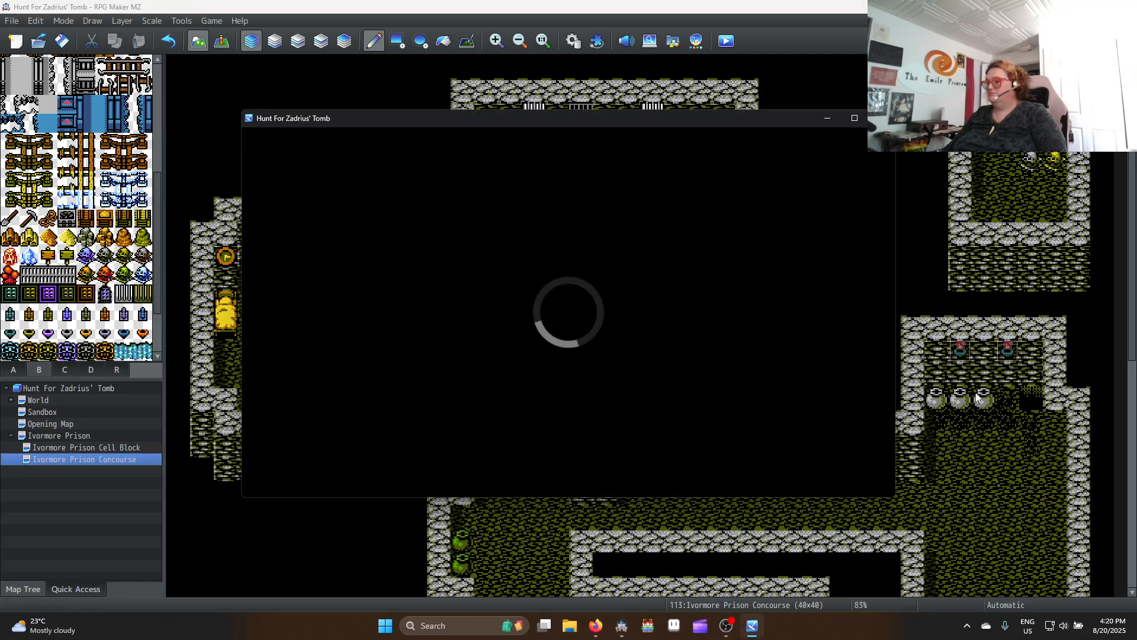
key("Right")
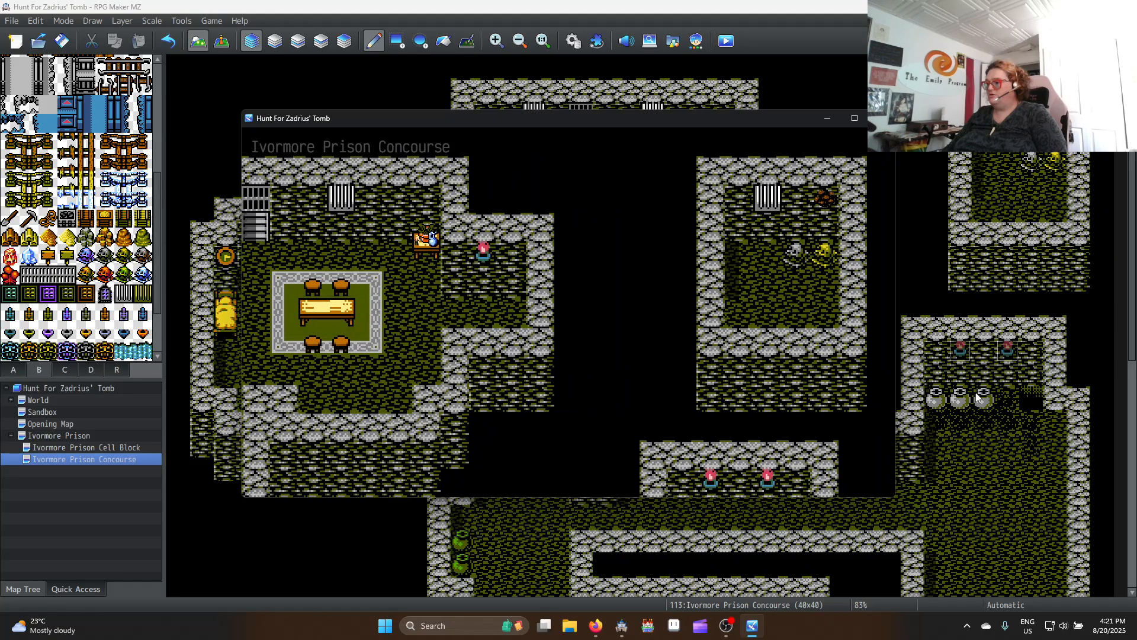
key("Left")
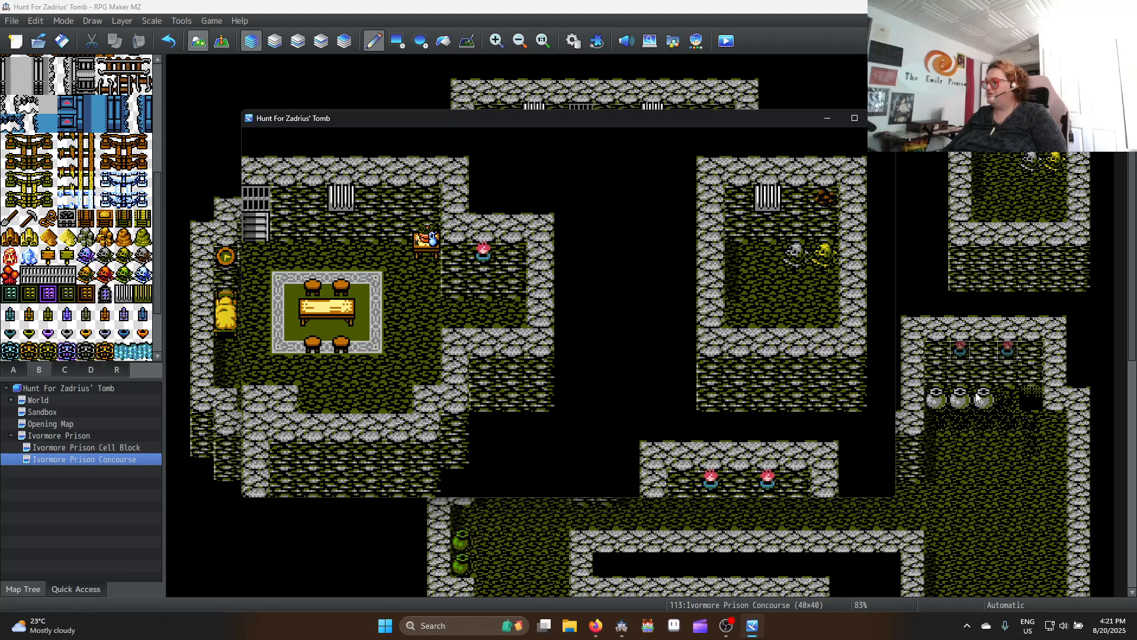
key("Right")
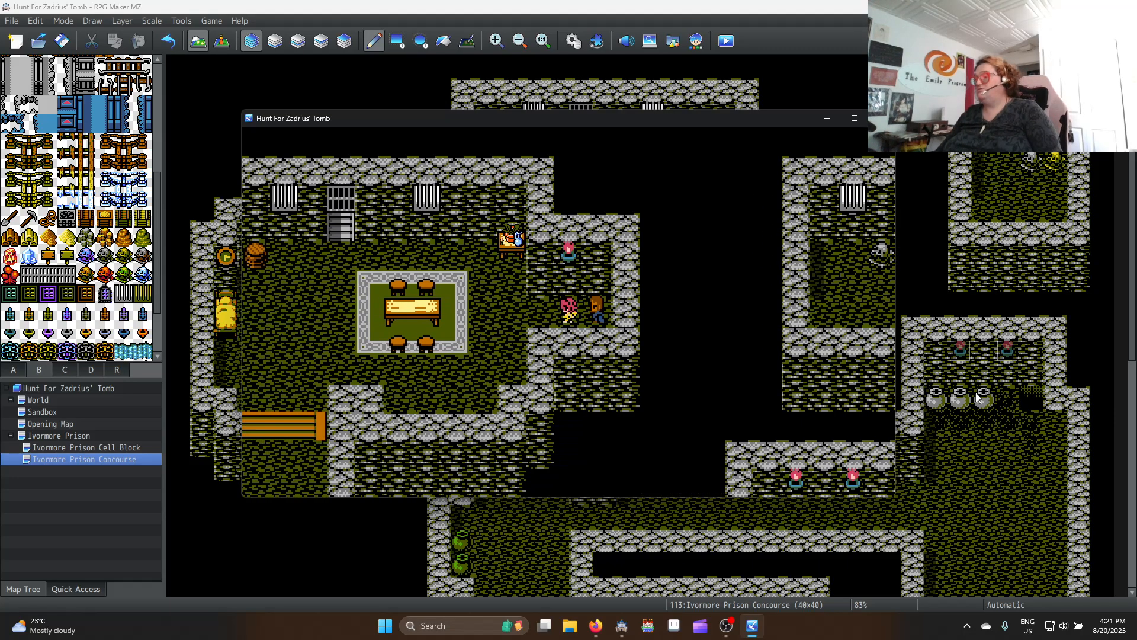
key("Left")
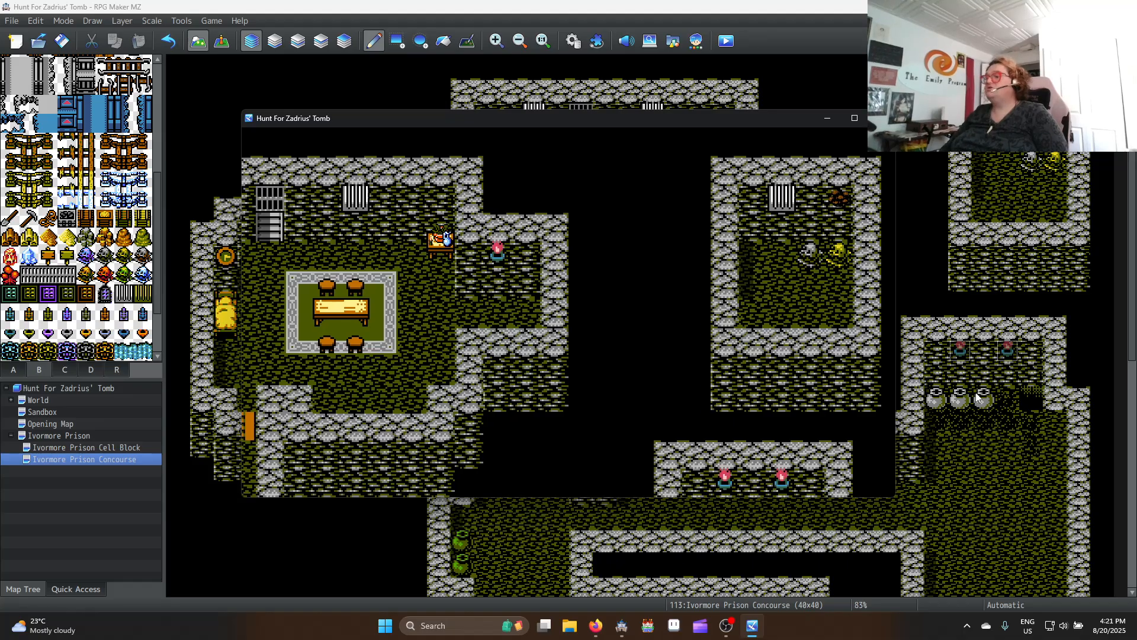
key("Right")
key("Right")
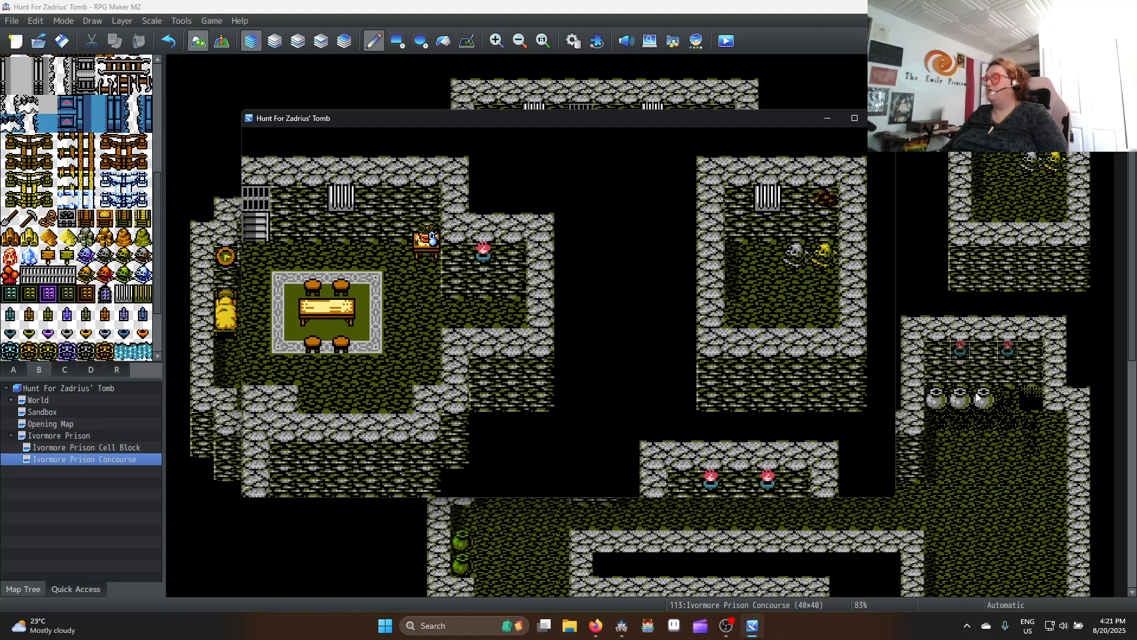
key("Right")
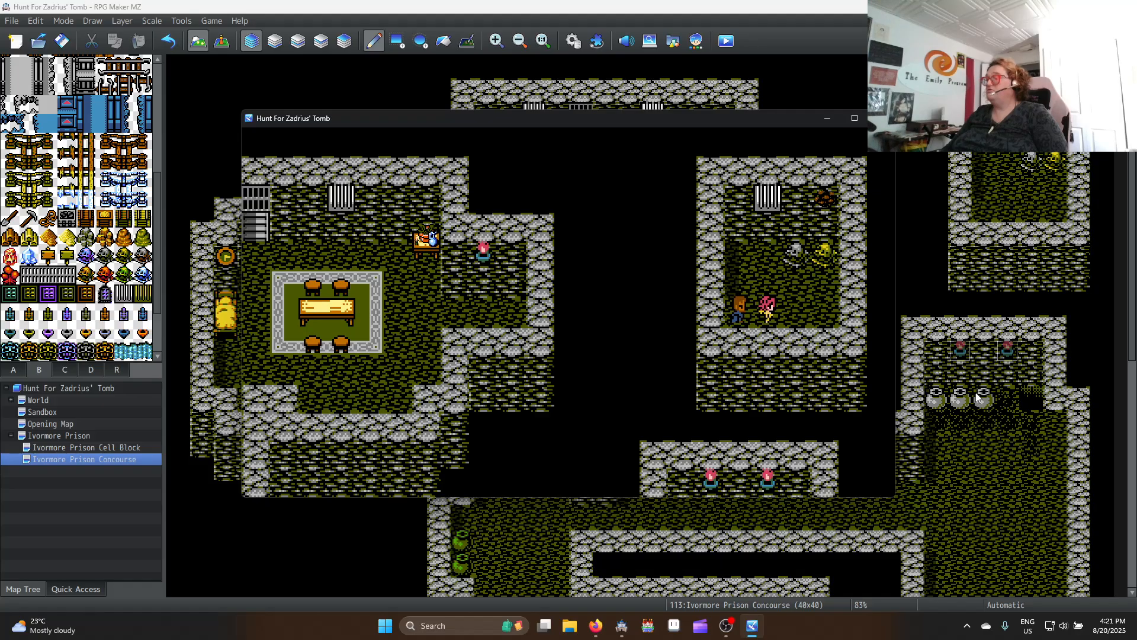
key("alt+F4")
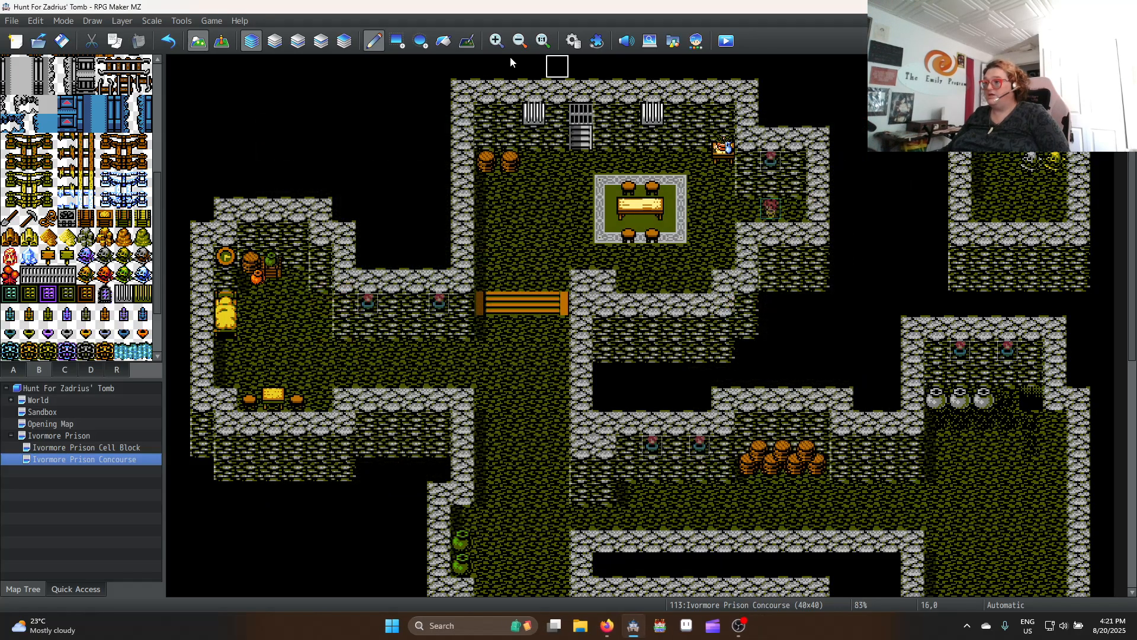
Review the Cyclone-Maps plugin's overlay and region movement parameters, closing the Plugin Manager when done
left_click(573, 40)
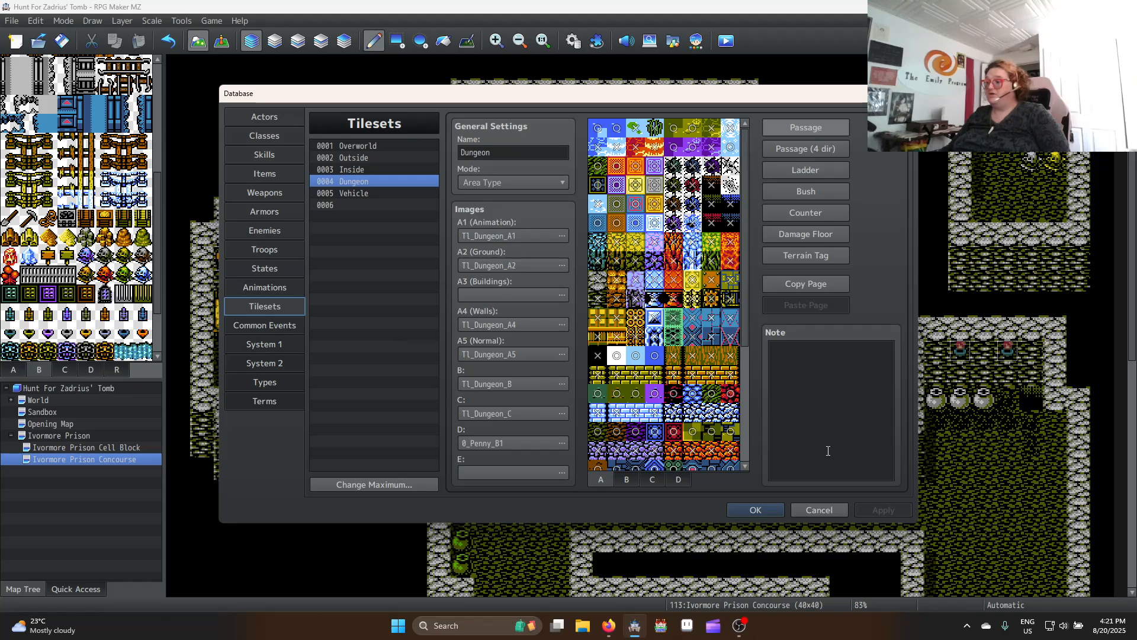
left_click(817, 510)
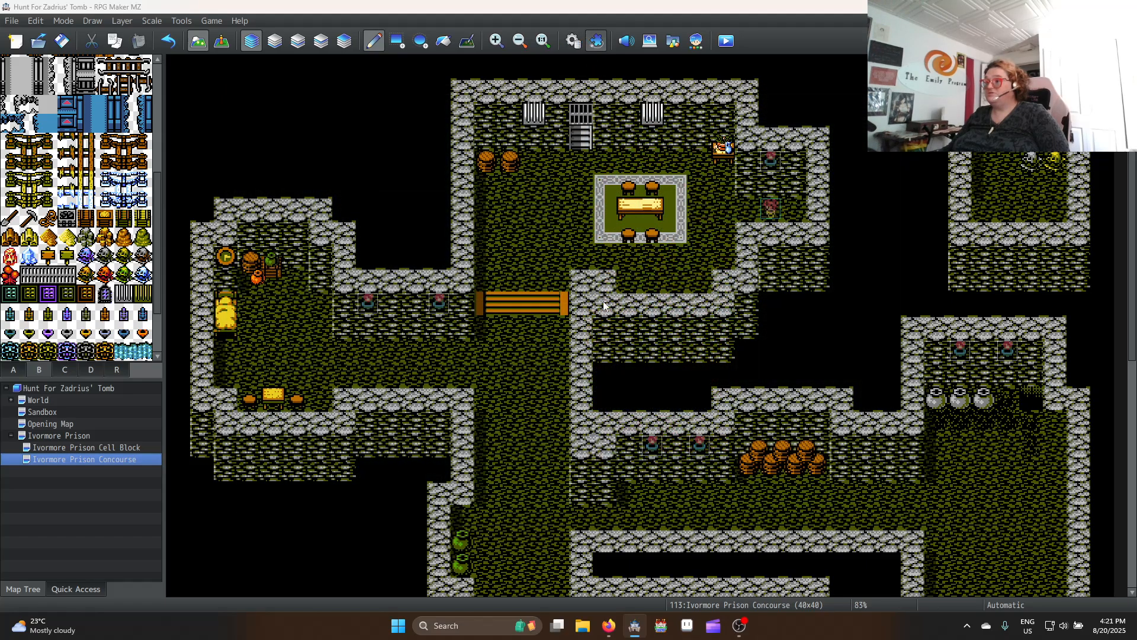
left_click(596, 41)
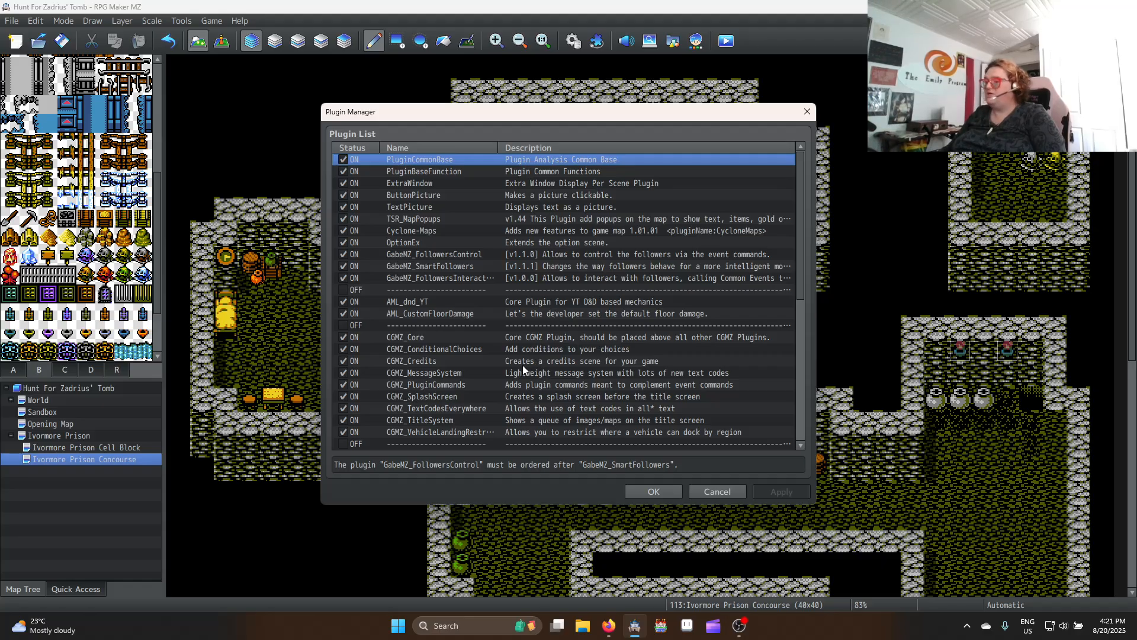
scroll(402, 329, "down", 6)
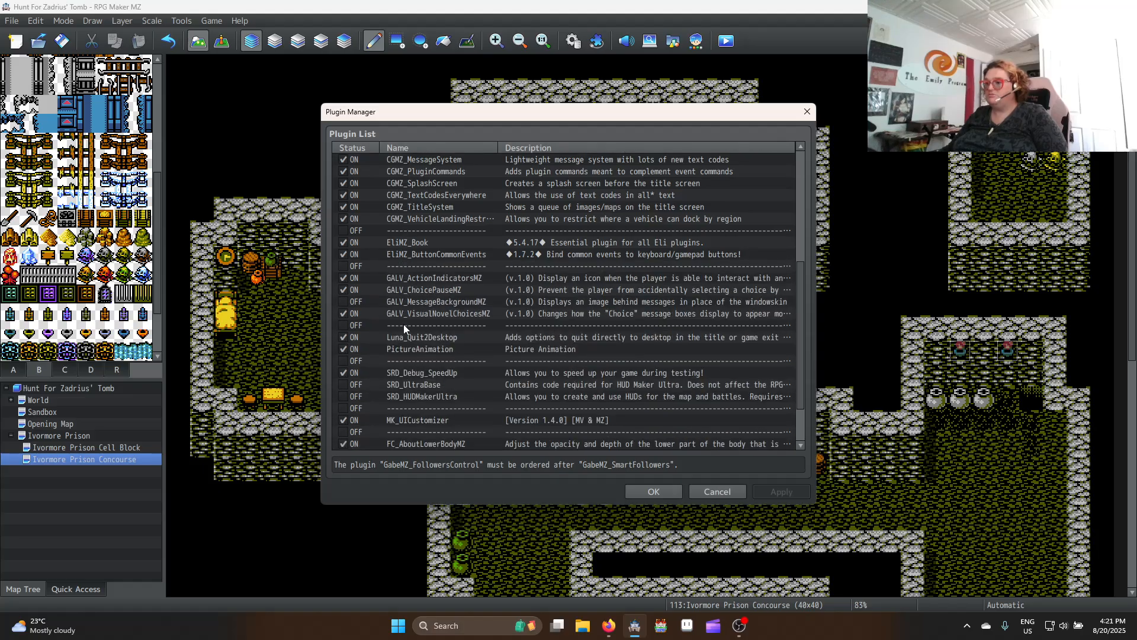
scroll(404, 320, "up", 3)
scroll(408, 302, "up", 2)
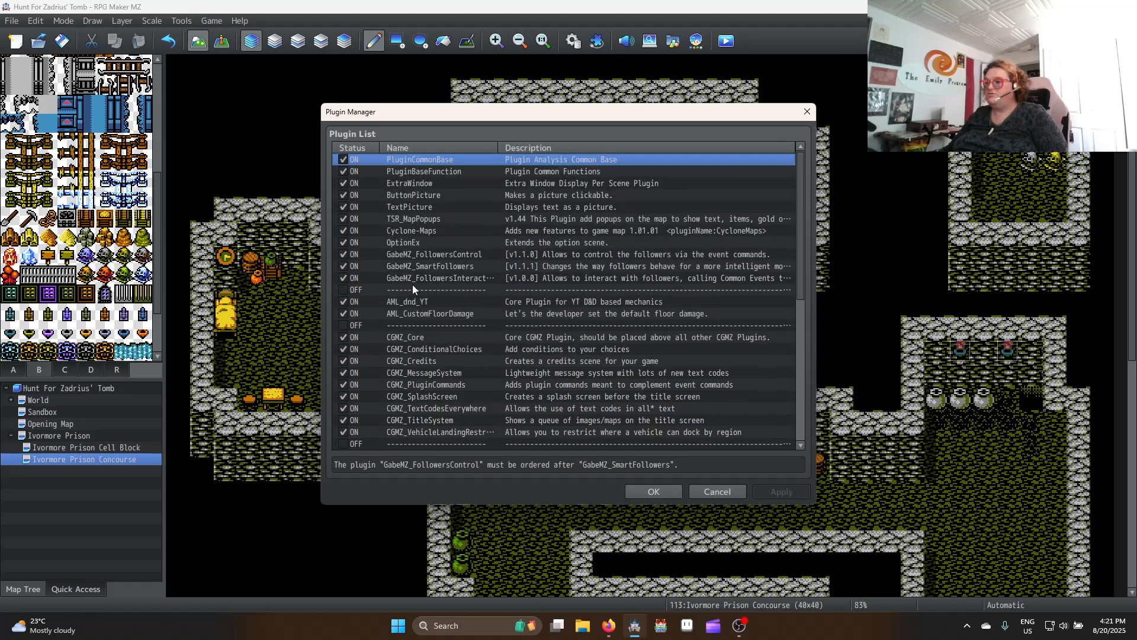
double_click(433, 231)
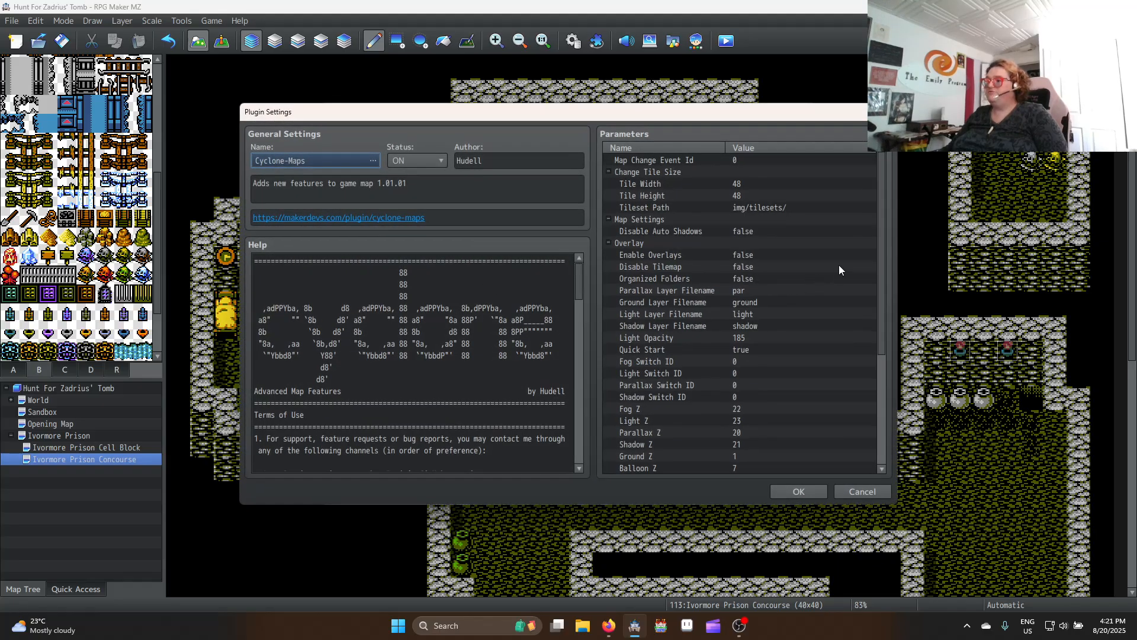
scroll(883, 219, "down", 1)
scroll(885, 220, "up", 1)
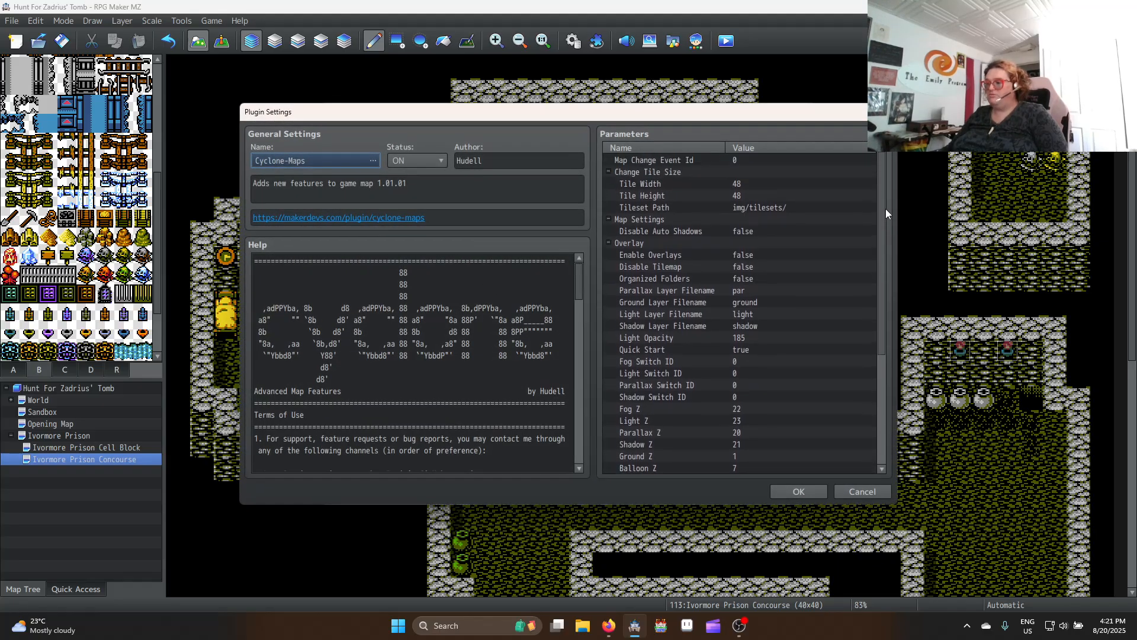
left_click_drag(886, 204, 889, 359)
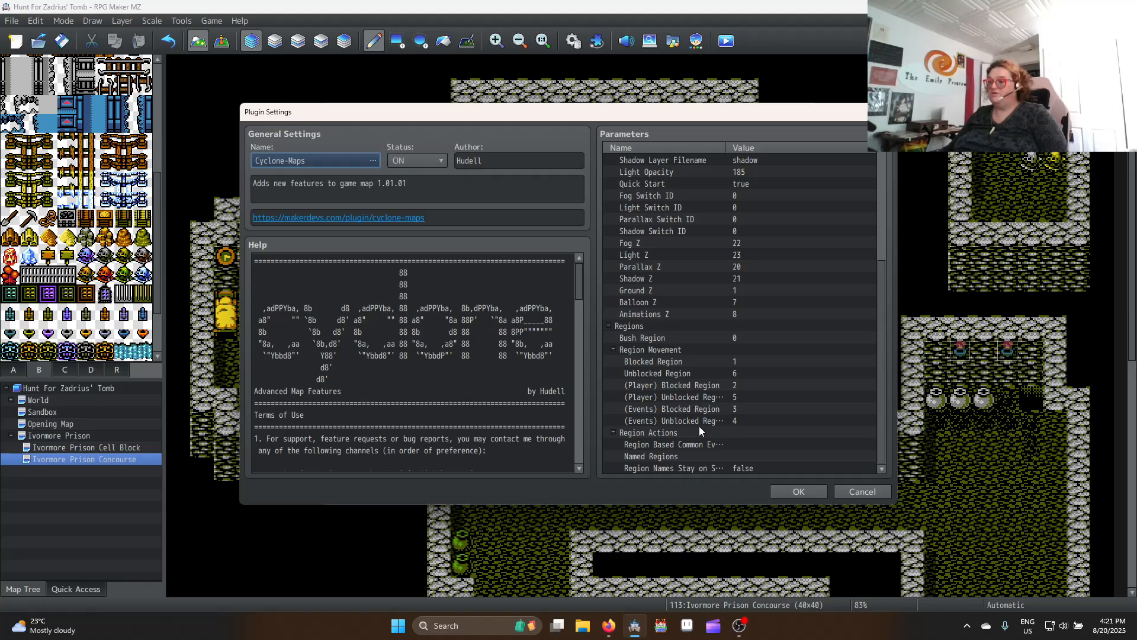
left_click(812, 492)
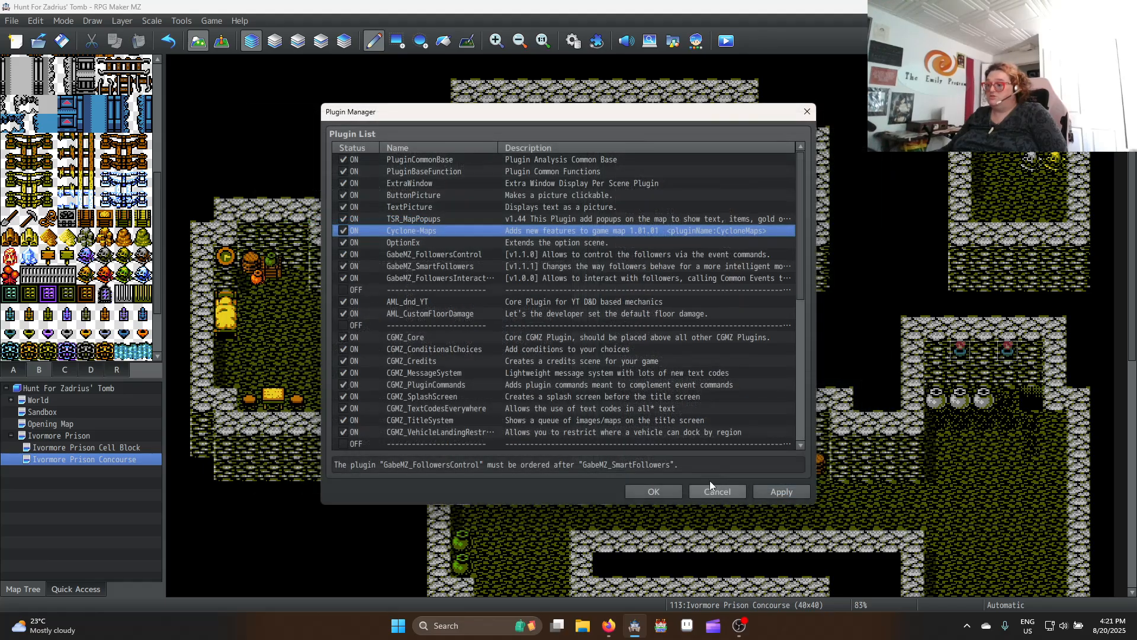
left_click(654, 492)
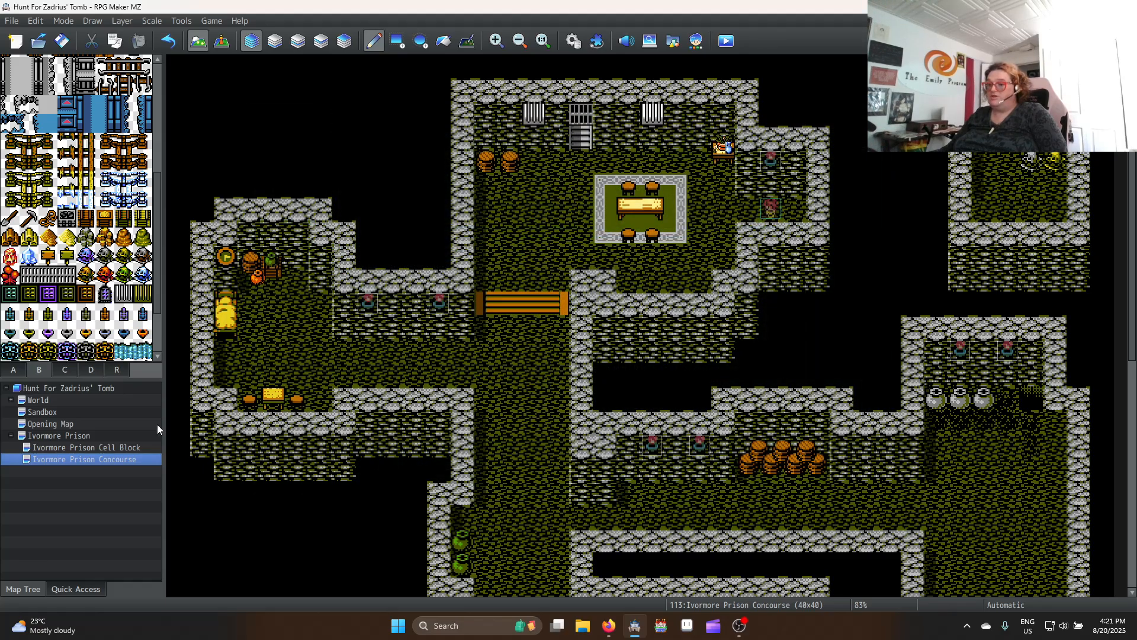
left_click(112, 372)
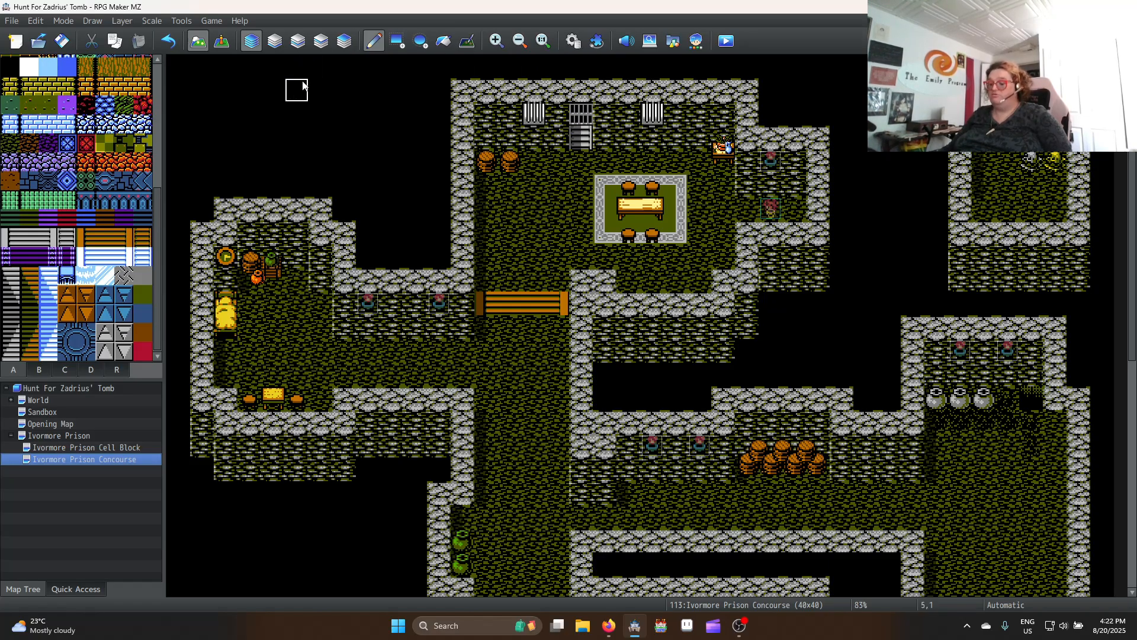
Start a quick treasure event beside the skeletons in the hidden room, using the gold chest image from !Ch_Chest
key("F6")
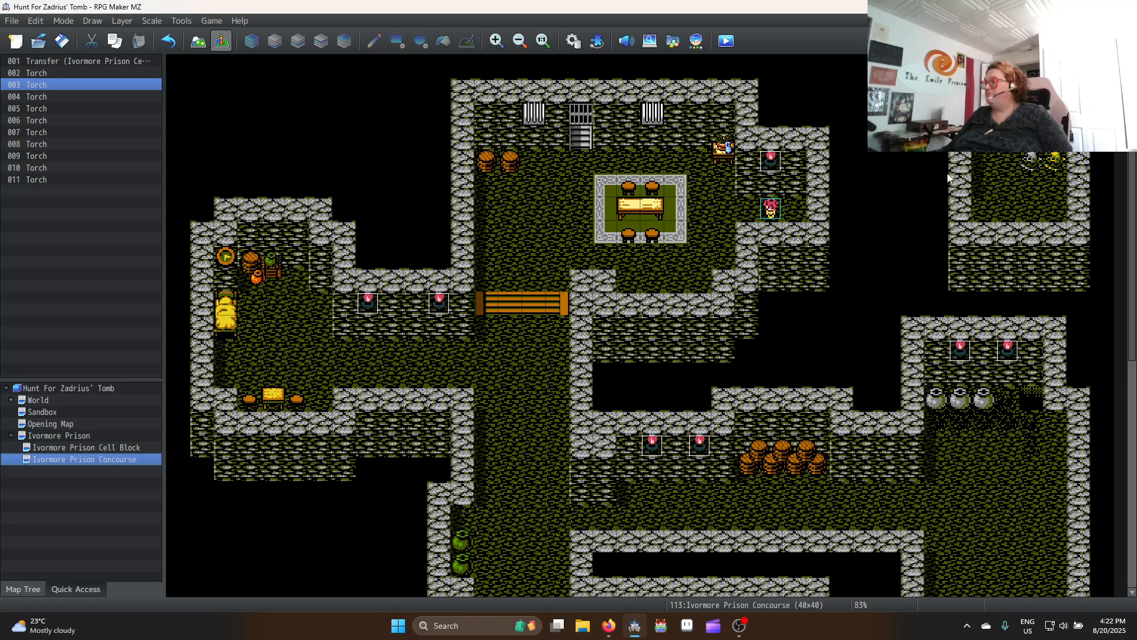
right_click(1003, 161)
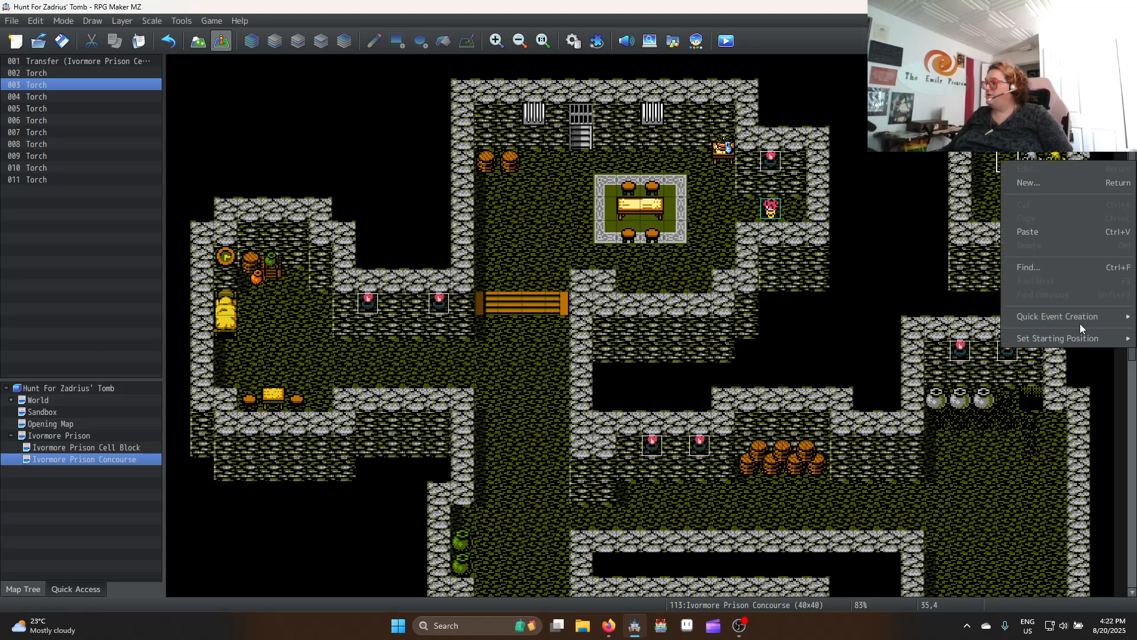
mouse_move(1081, 320)
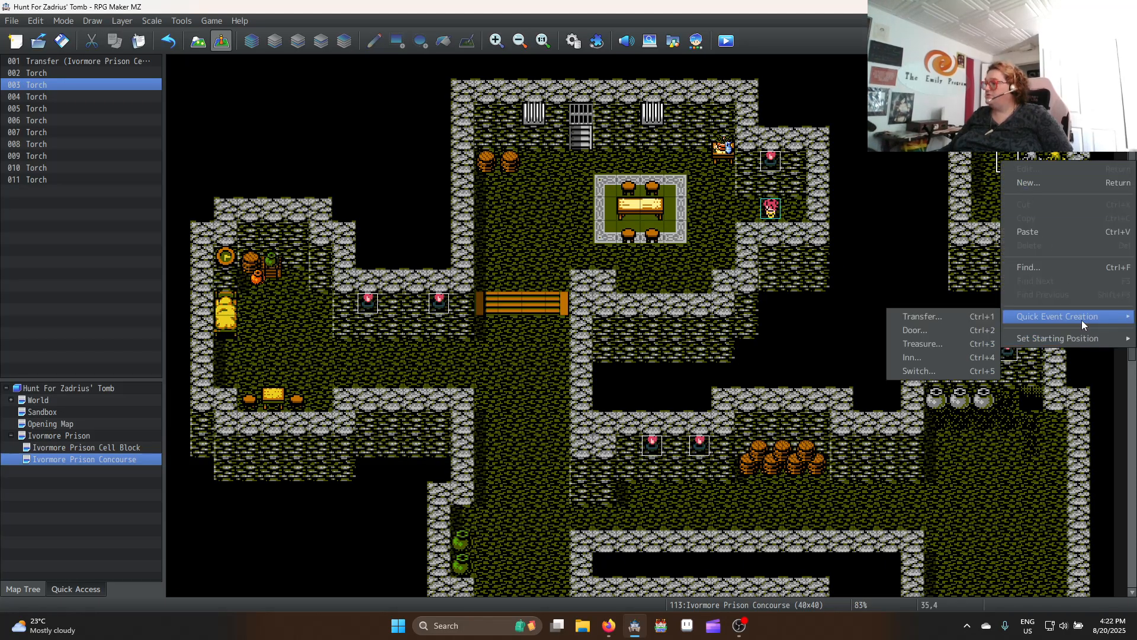
left_click(935, 344)
double_click(463, 298)
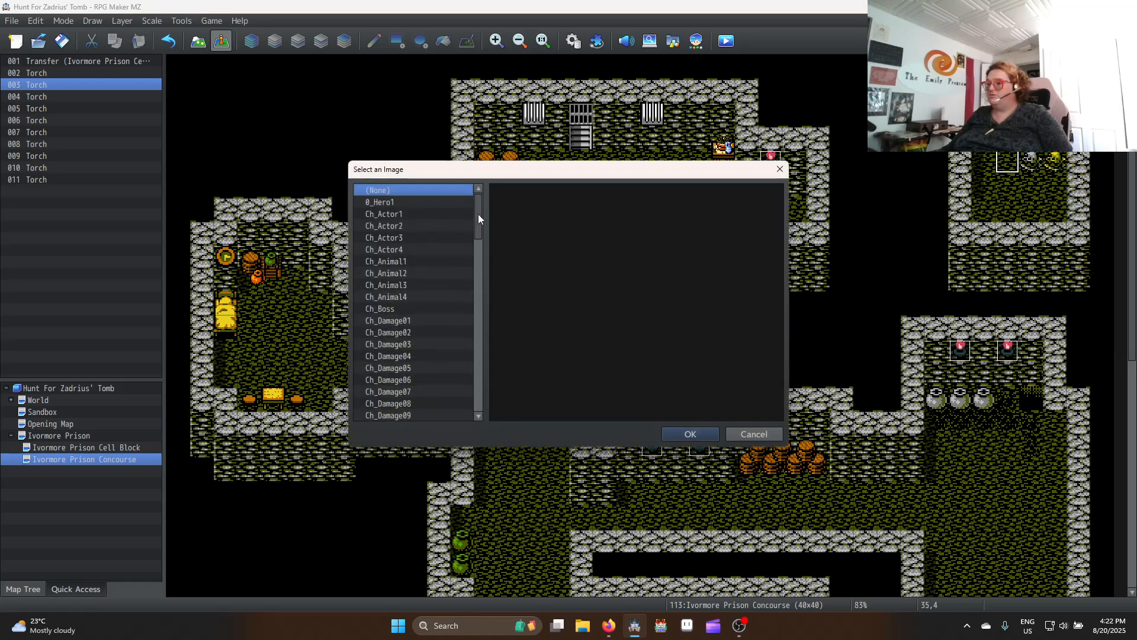
left_click_drag(478, 215, 470, 351)
left_click(411, 265)
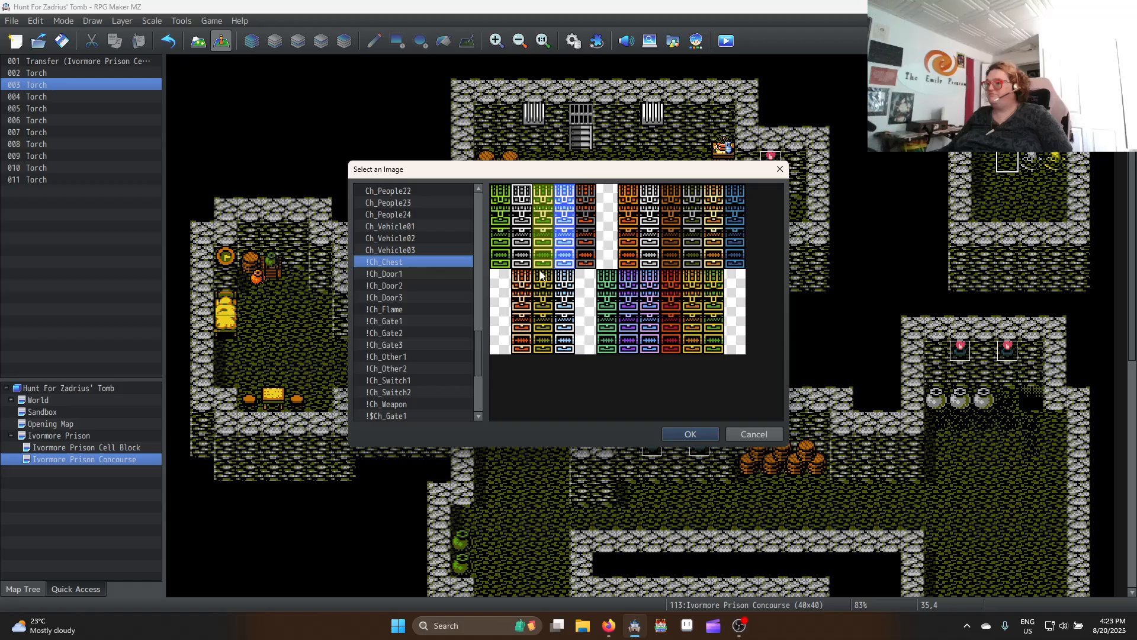
left_click(706, 199)
left_click(639, 198)
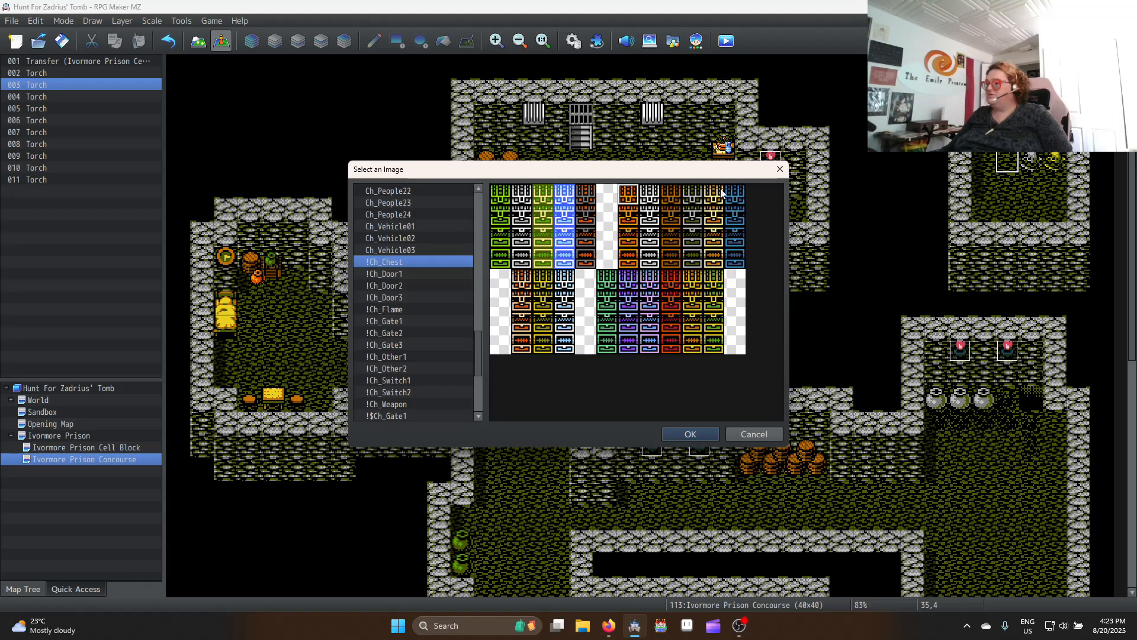
left_click(719, 192)
double_click(717, 194)
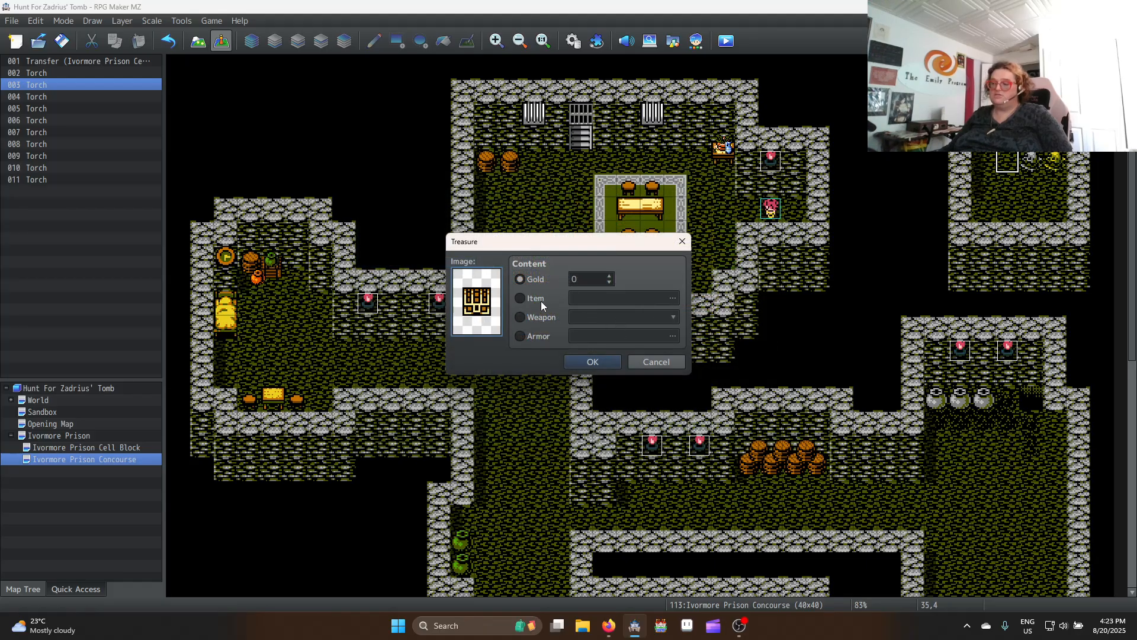
Set the treasure's content to the Buckler armor and create the chest event
left_click(538, 337)
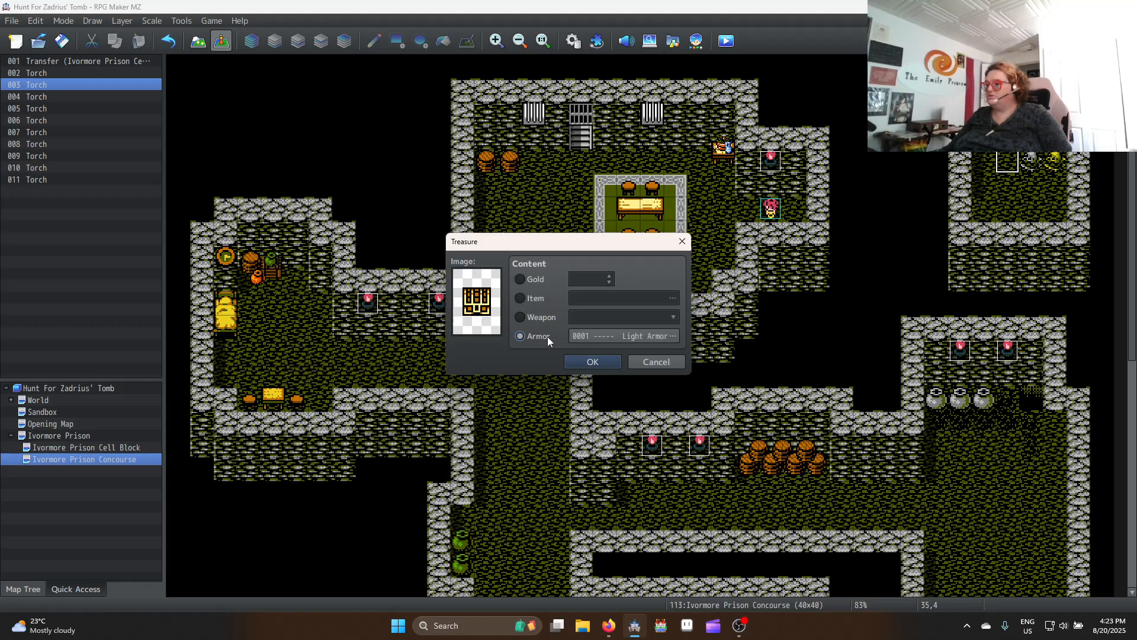
left_click(605, 337)
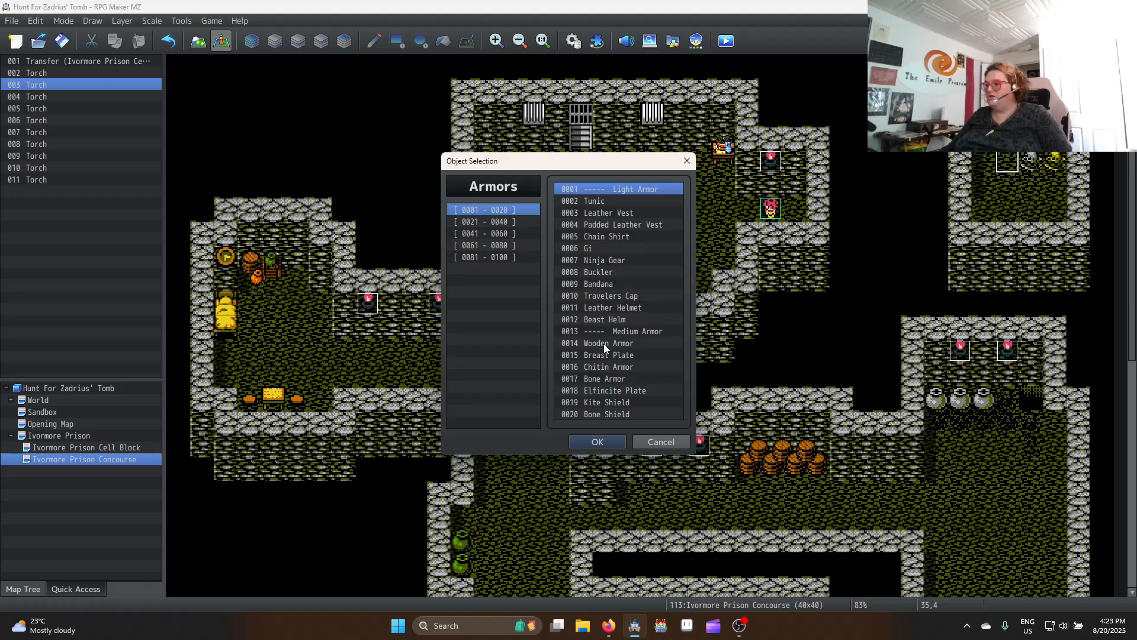
left_click(606, 273)
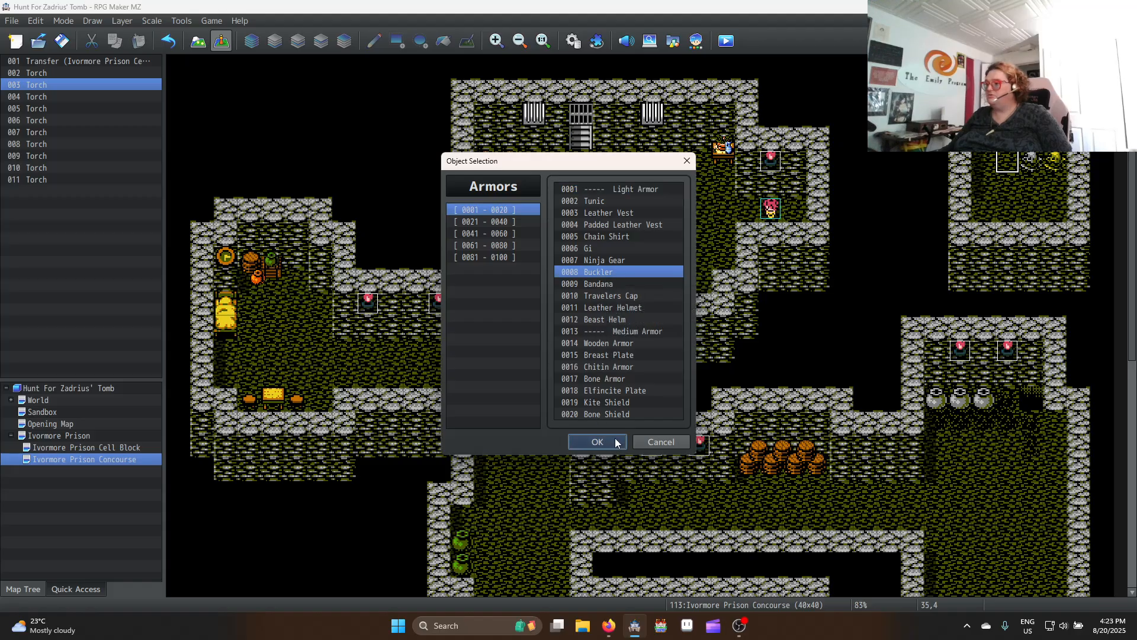
left_click(573, 442)
left_click(593, 361)
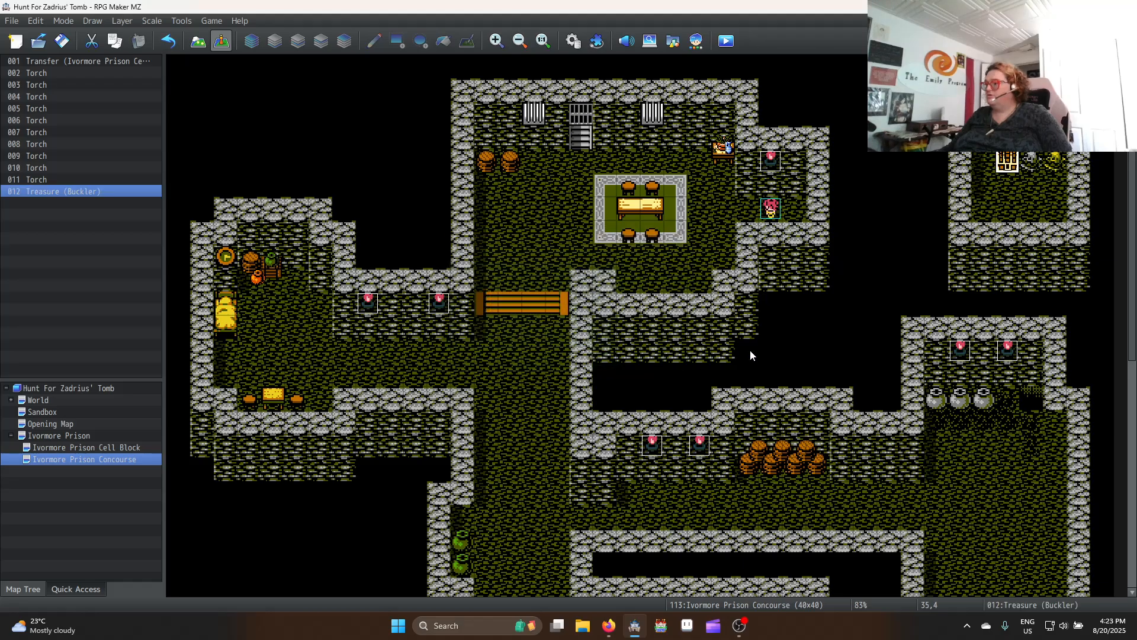
Look over the Concourse map, and examine both pages of the Buckler treasure event
scroll(969, 438, "down", 5)
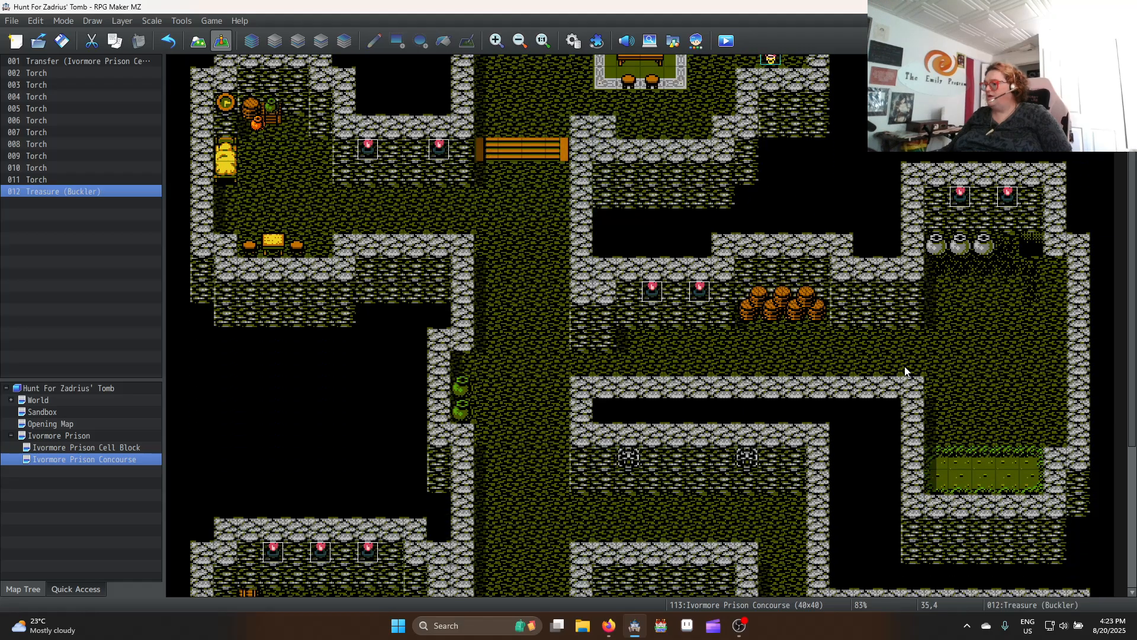
scroll(874, 365, "down", 3)
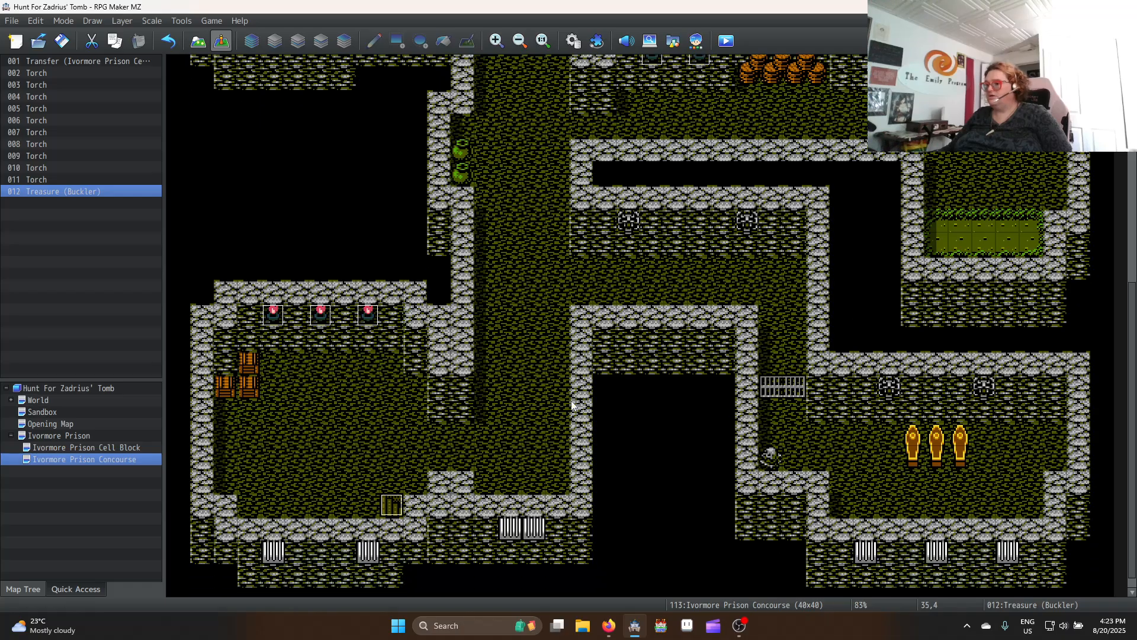
scroll(871, 310, "up", 2)
scroll(975, 338, "up", 3)
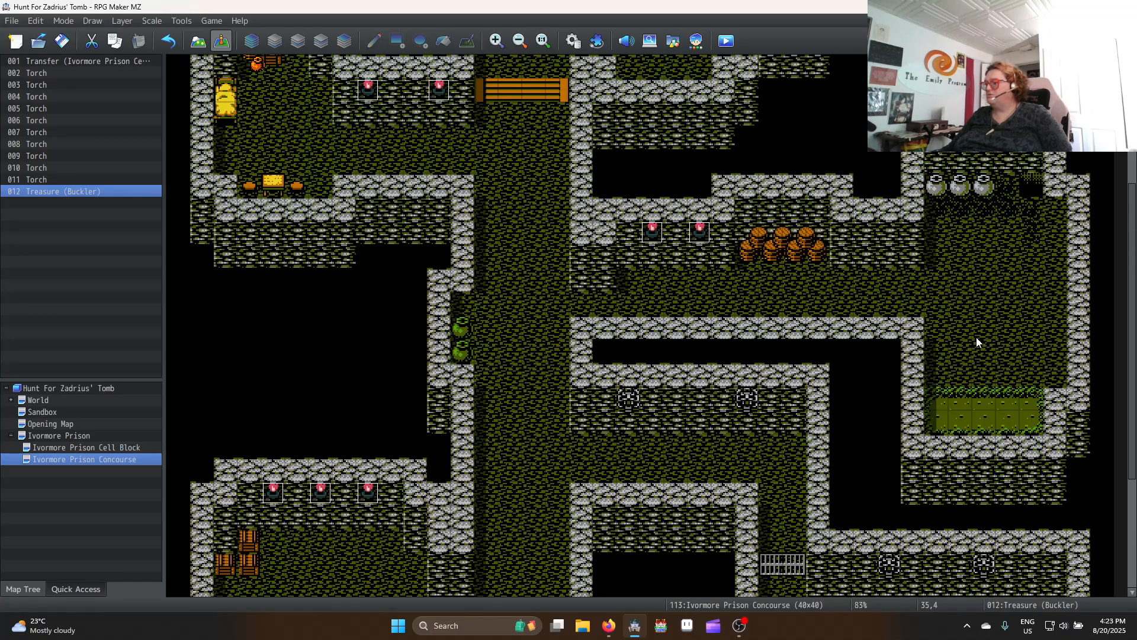
scroll(970, 332, "up", 2)
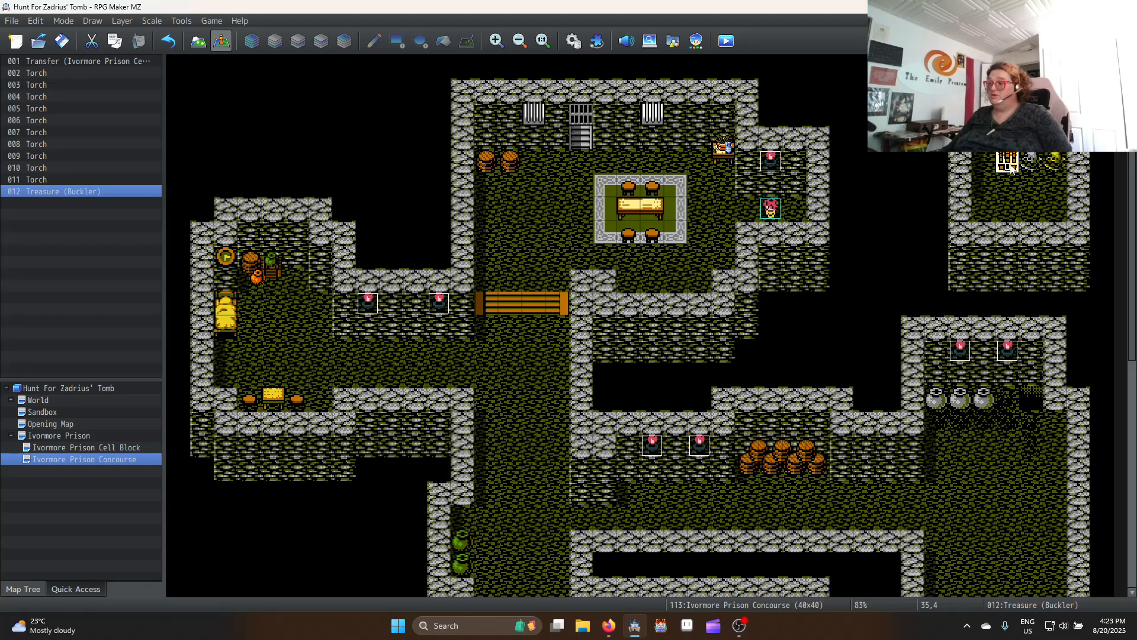
double_click(1009, 165)
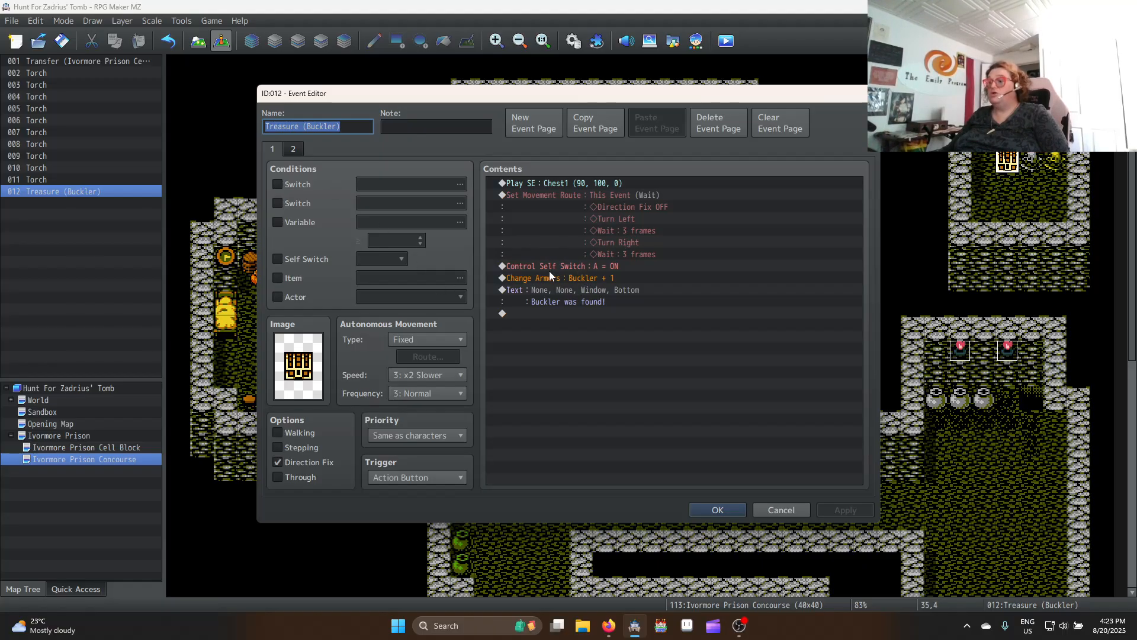
left_click(291, 150)
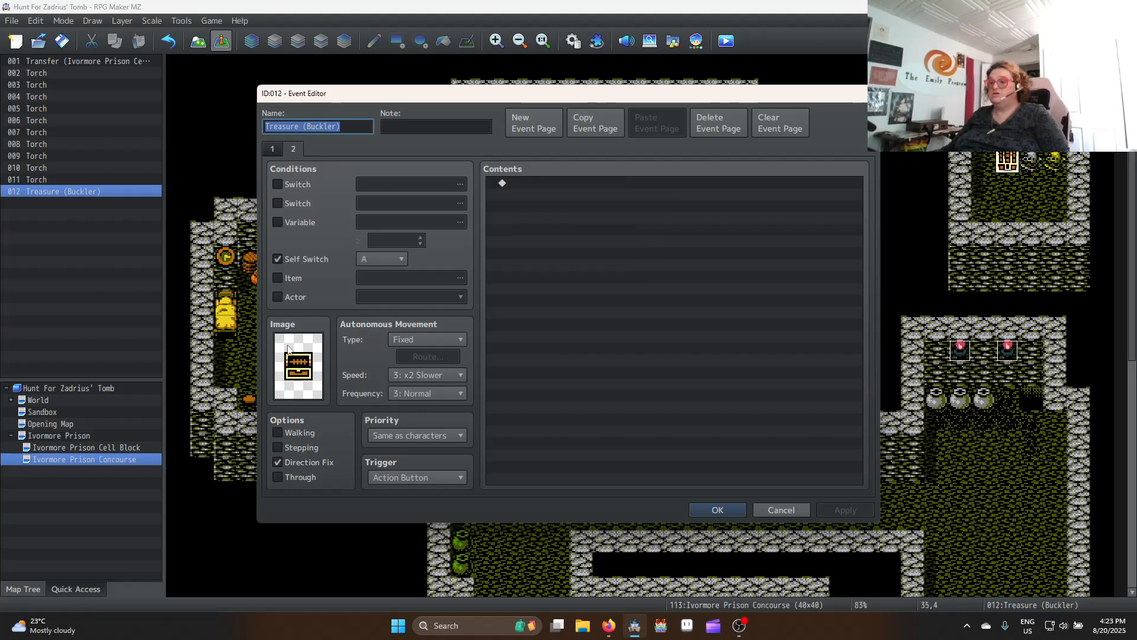
left_click(272, 149)
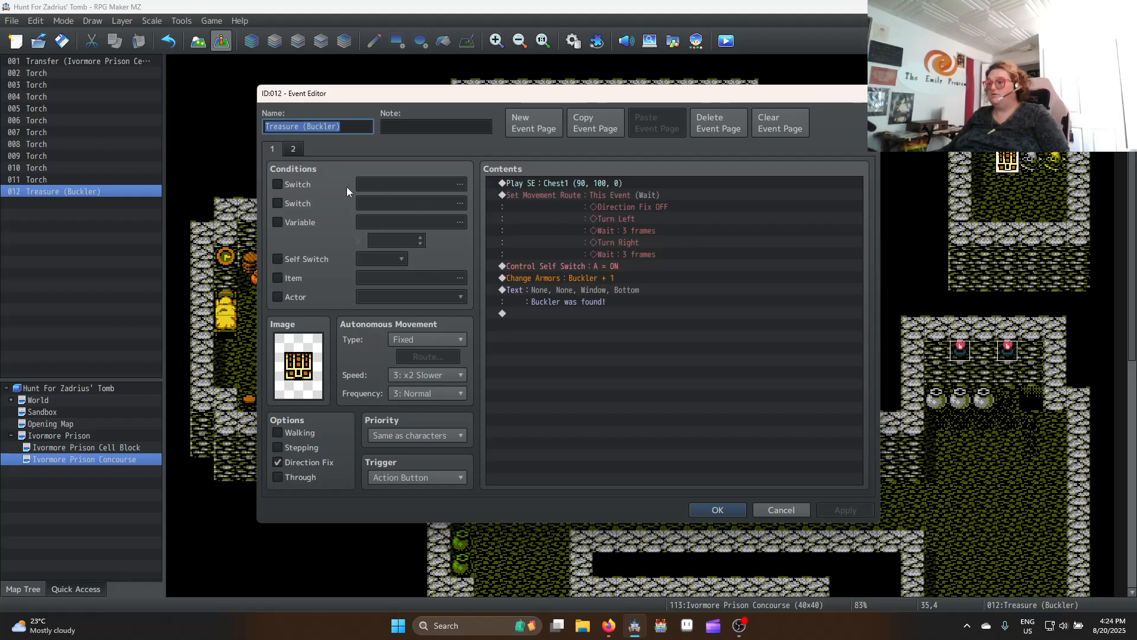
Delete the Change Armors and Text commands from page 1 of the Buckler treasure event
left_click(593, 280)
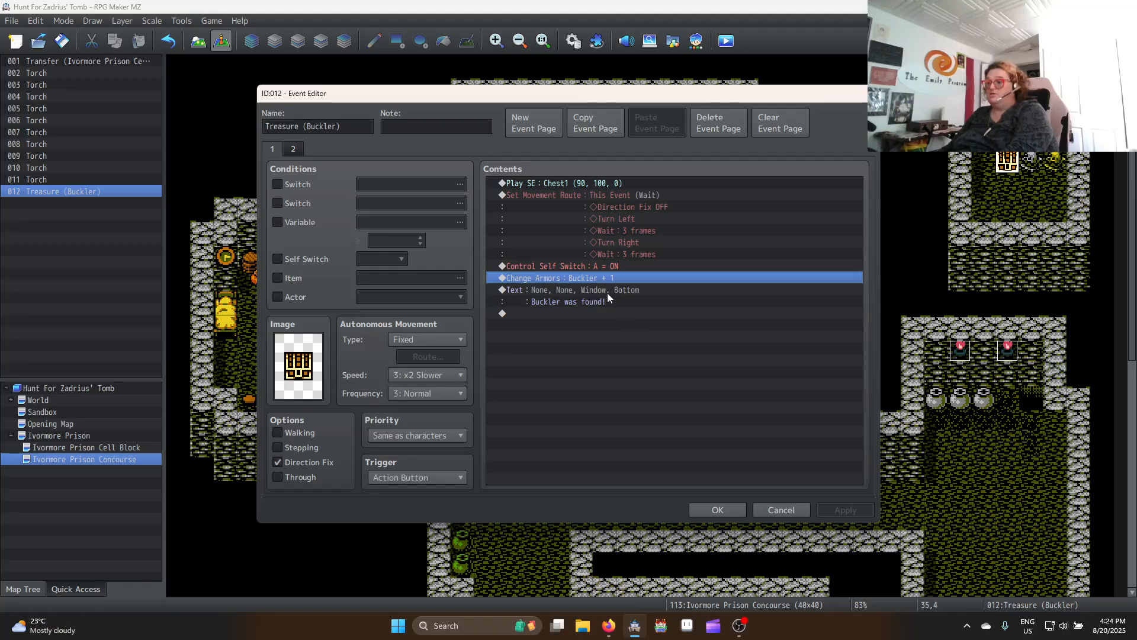
key("Delete")
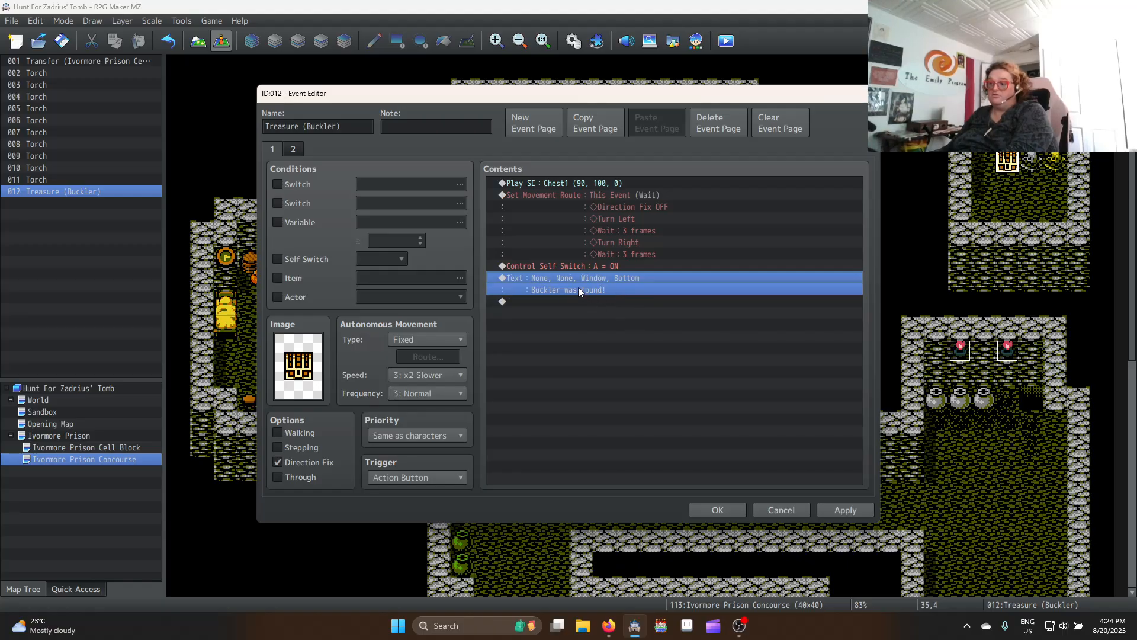
key("Delete")
Add a TSR_MapPopups plugin command of type Start item popup at the end of page 1 of the Buckler treasure event
double_click(564, 278)
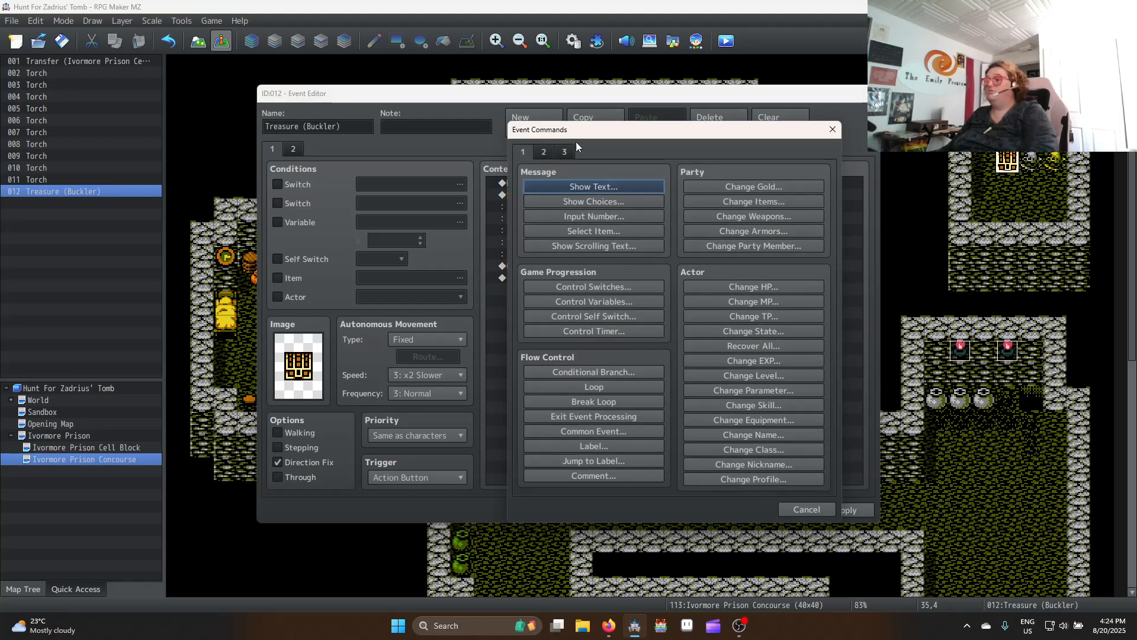
left_click(565, 152)
left_click(762, 478)
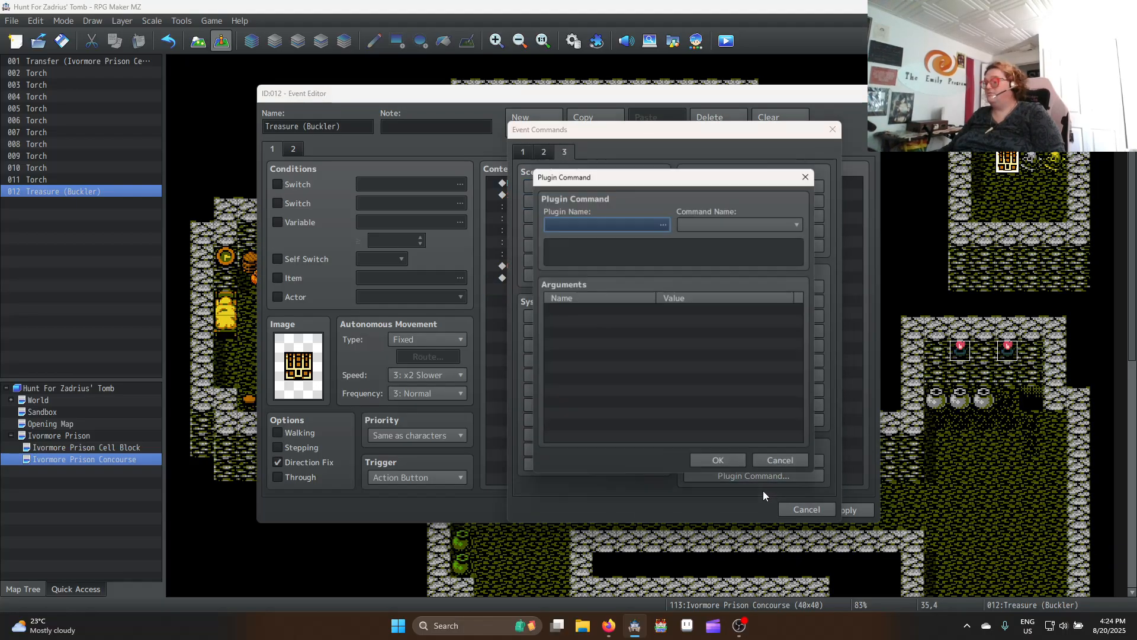
left_click(609, 223)
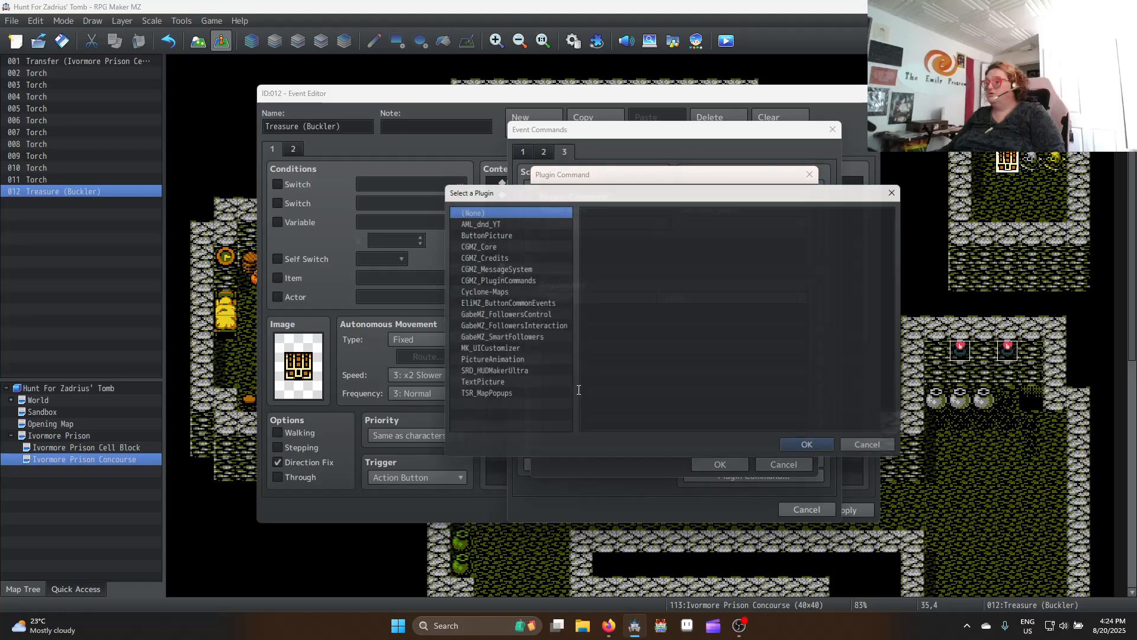
left_click(492, 399)
left_click(827, 454)
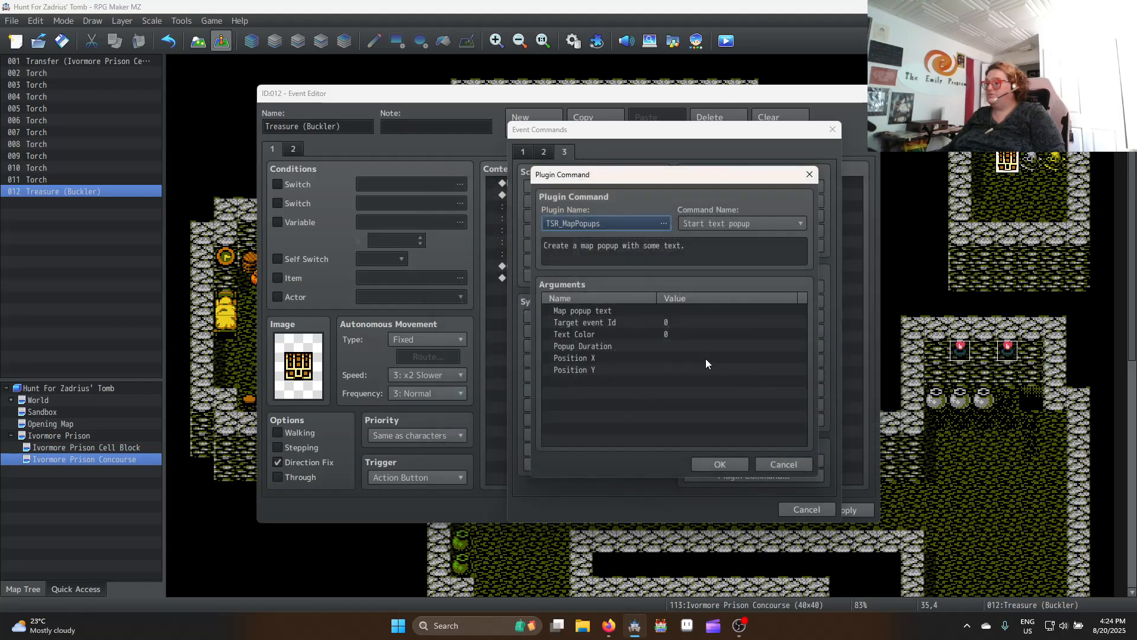
left_click(696, 225)
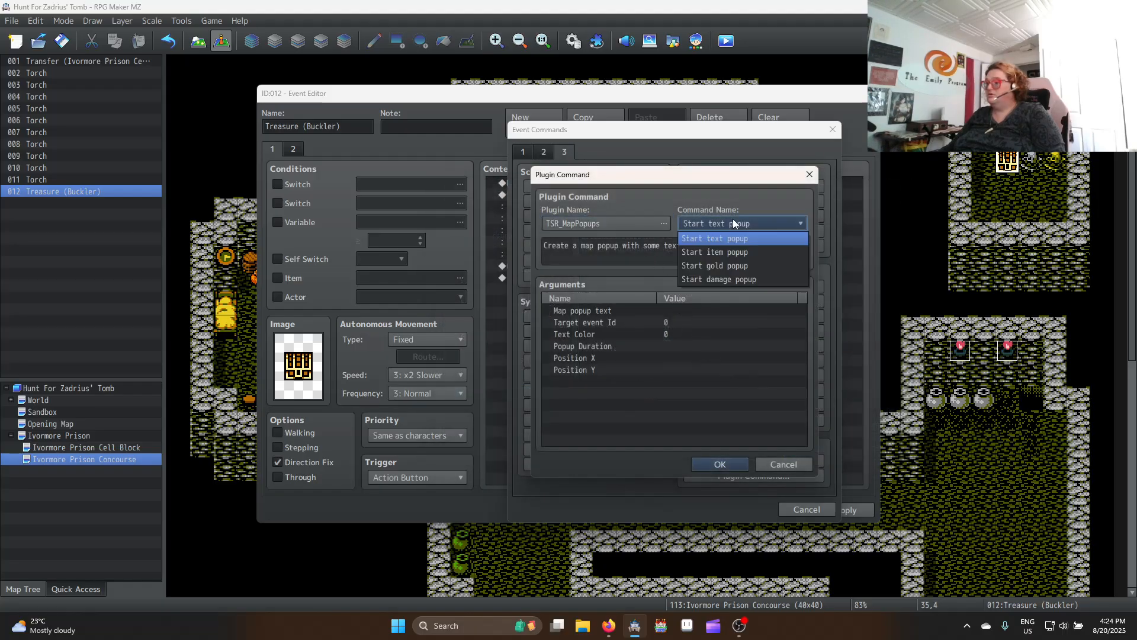
left_click(735, 253)
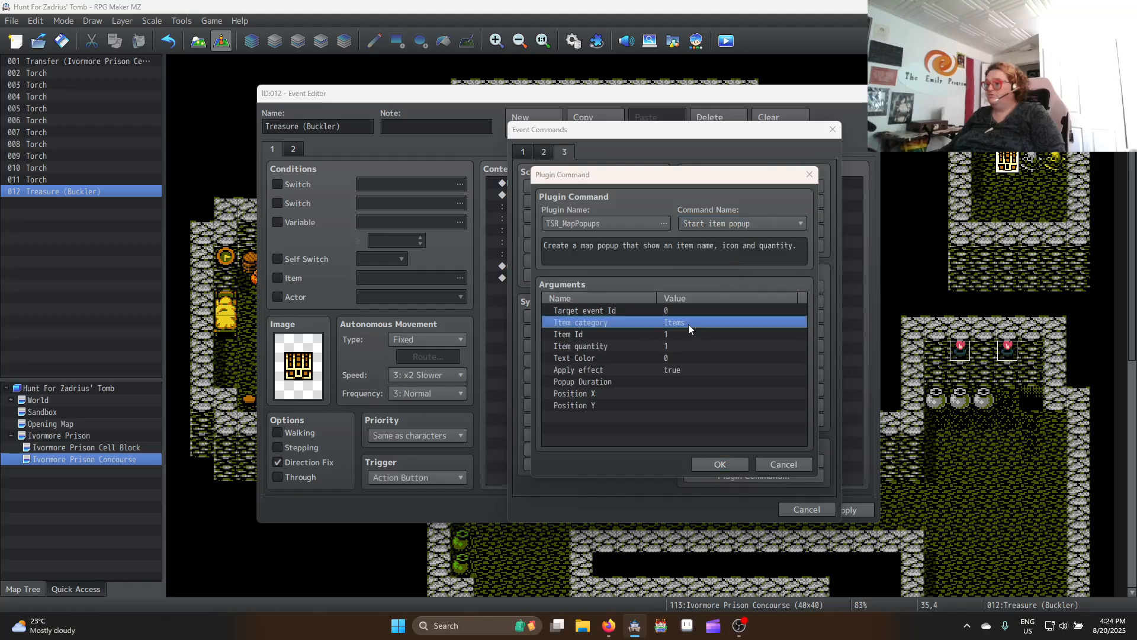
Set the item popup's item category to Weapons
double_click(688, 325)
left_click(790, 321)
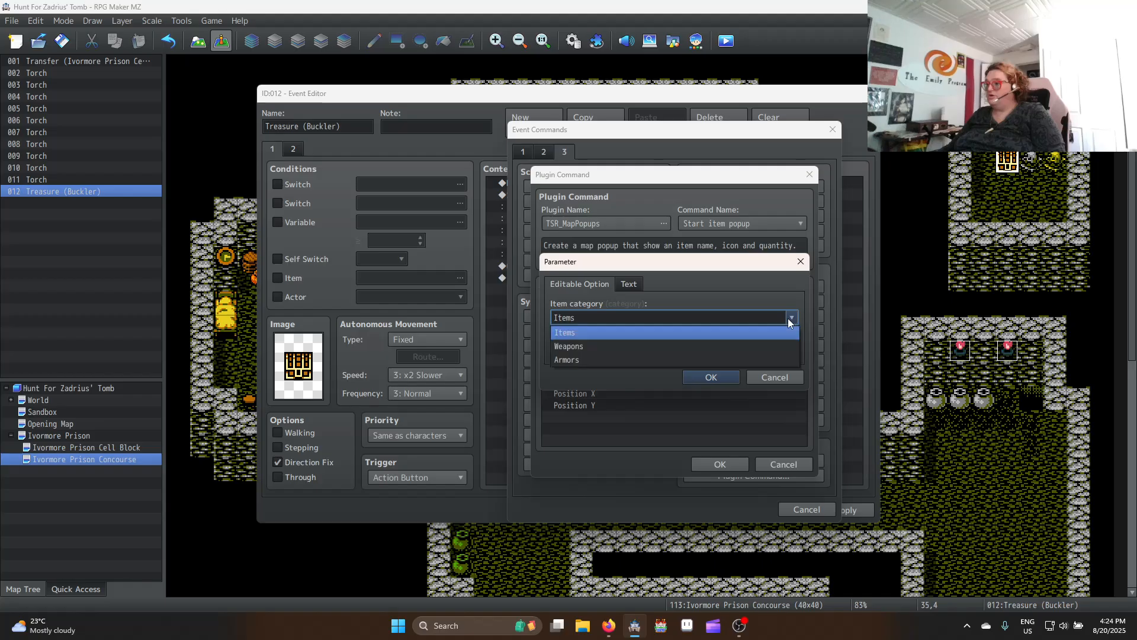
left_click(722, 360)
left_click(716, 379)
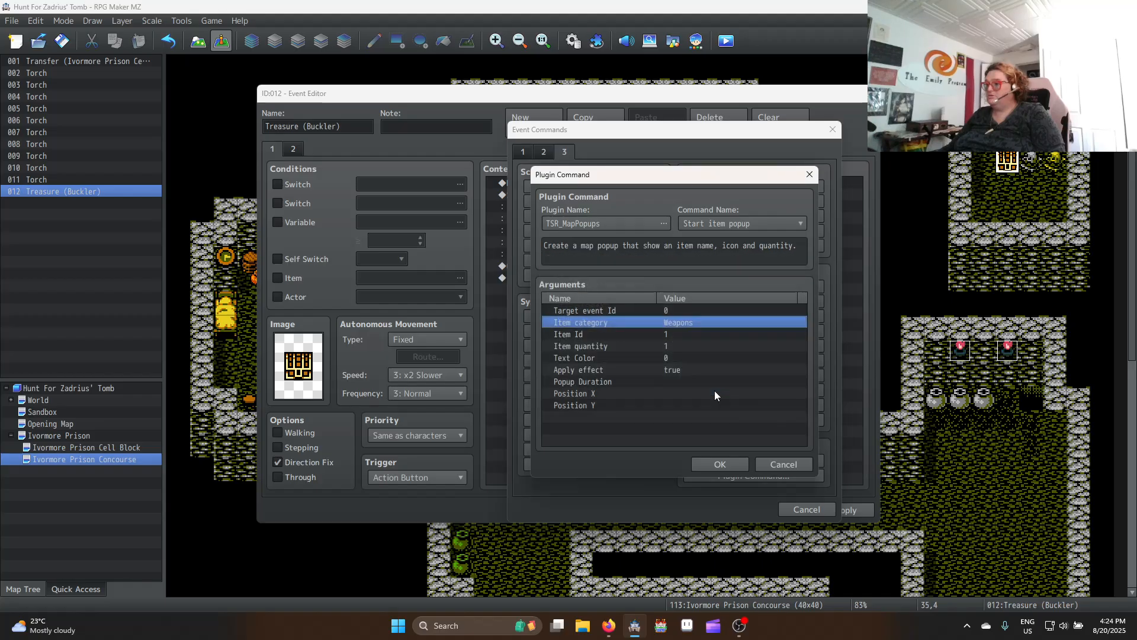
double_click(667, 335)
left_click(655, 316)
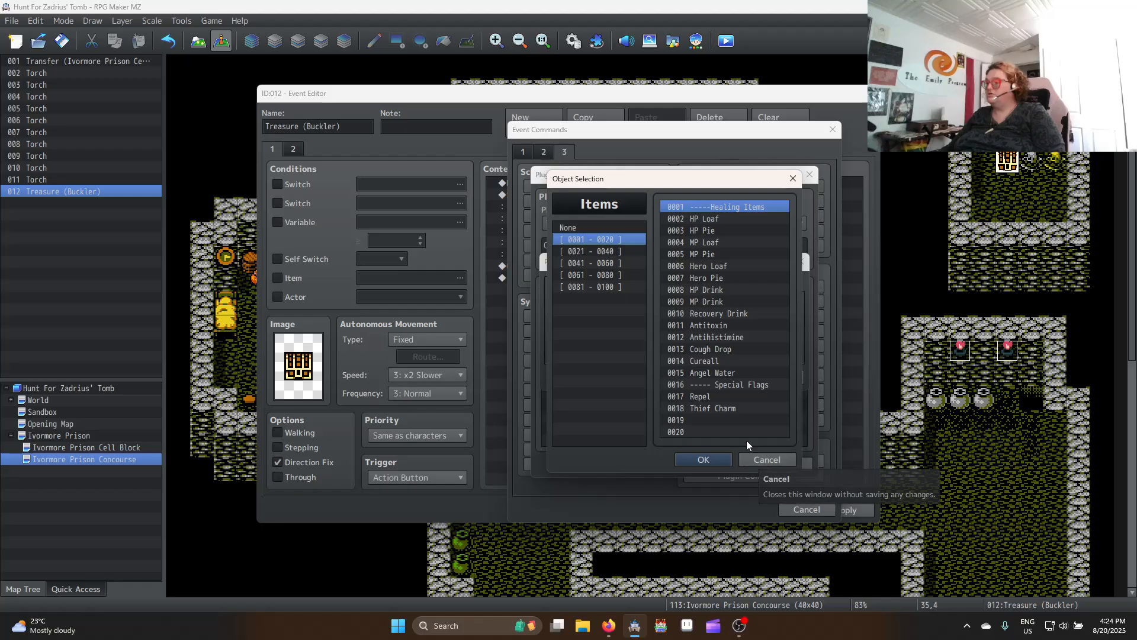
left_click(760, 461)
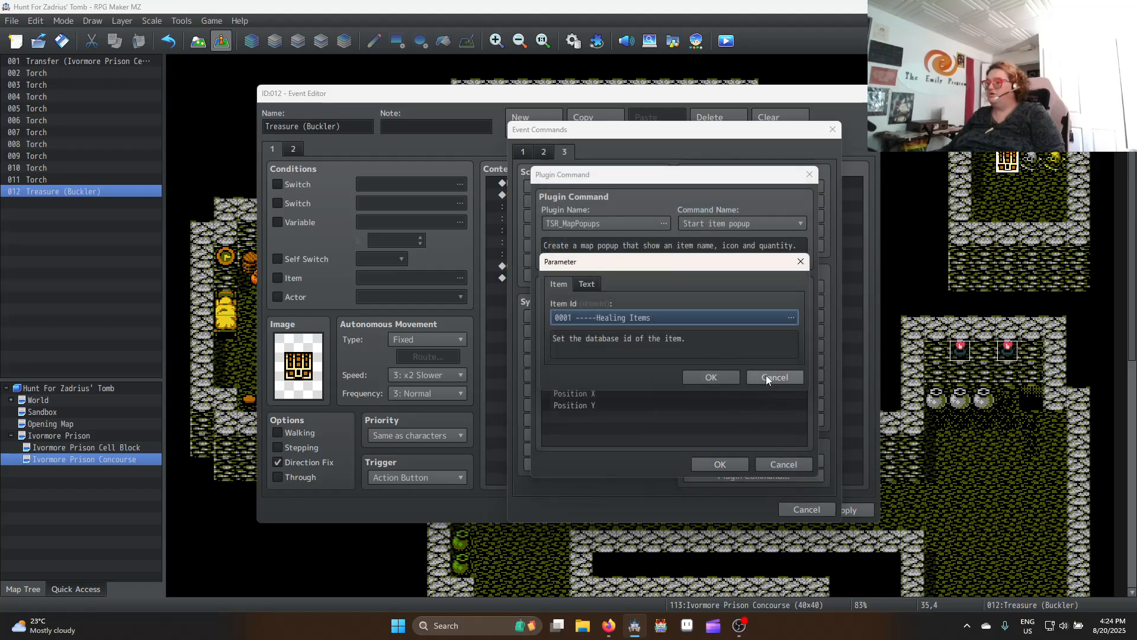
left_click(766, 378)
Set the item popup's text color to 6
left_click(667, 346)
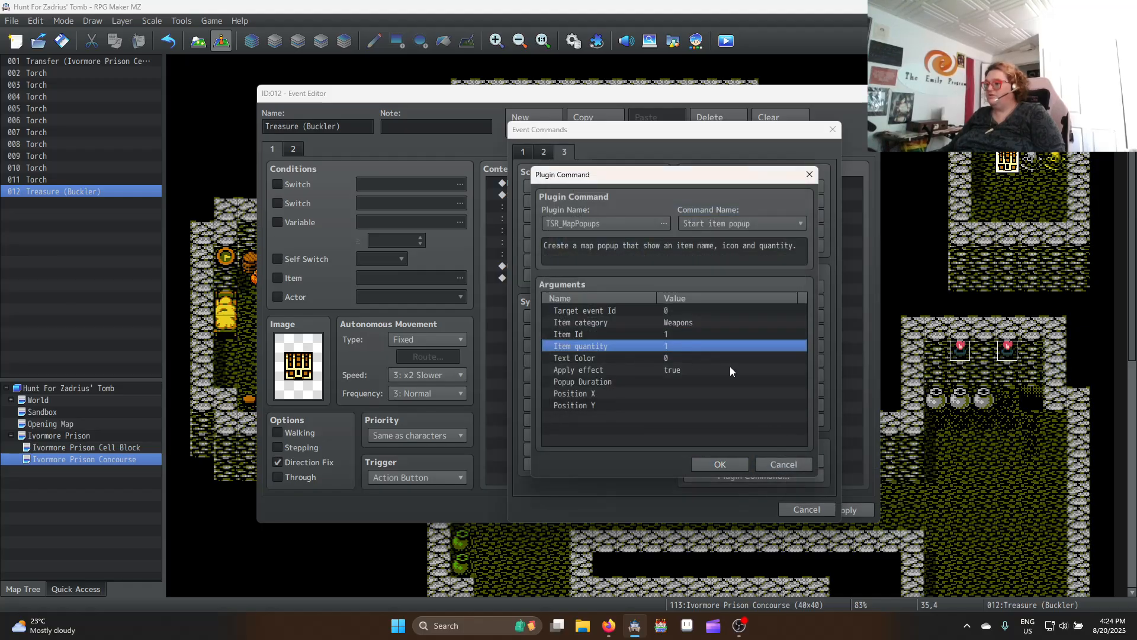
double_click(674, 357)
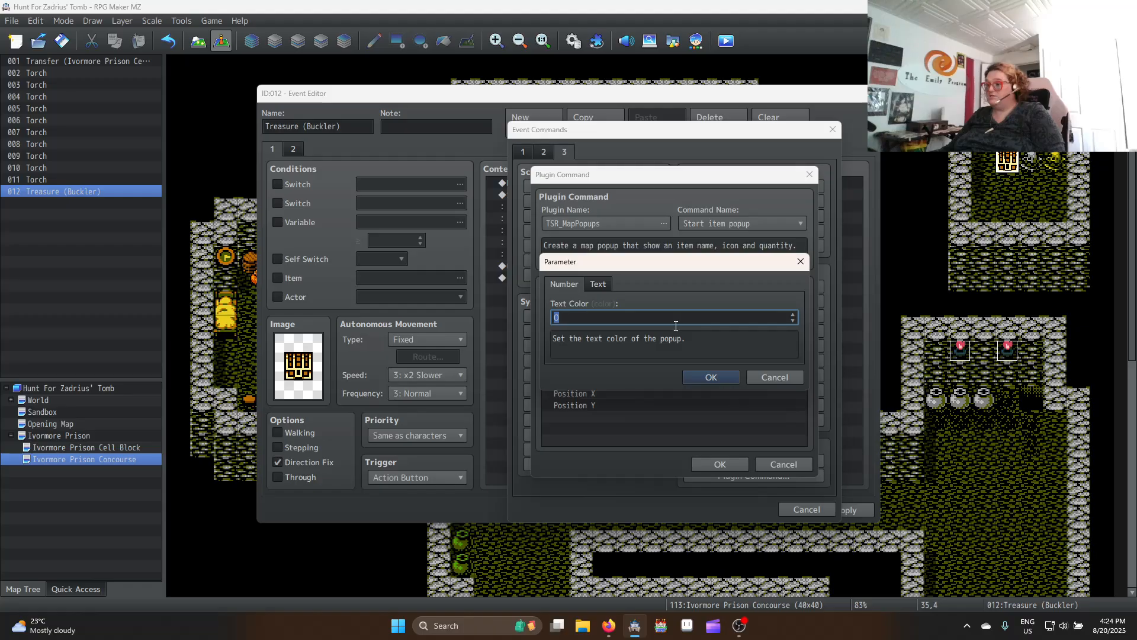
type("6")
left_click(711, 377)
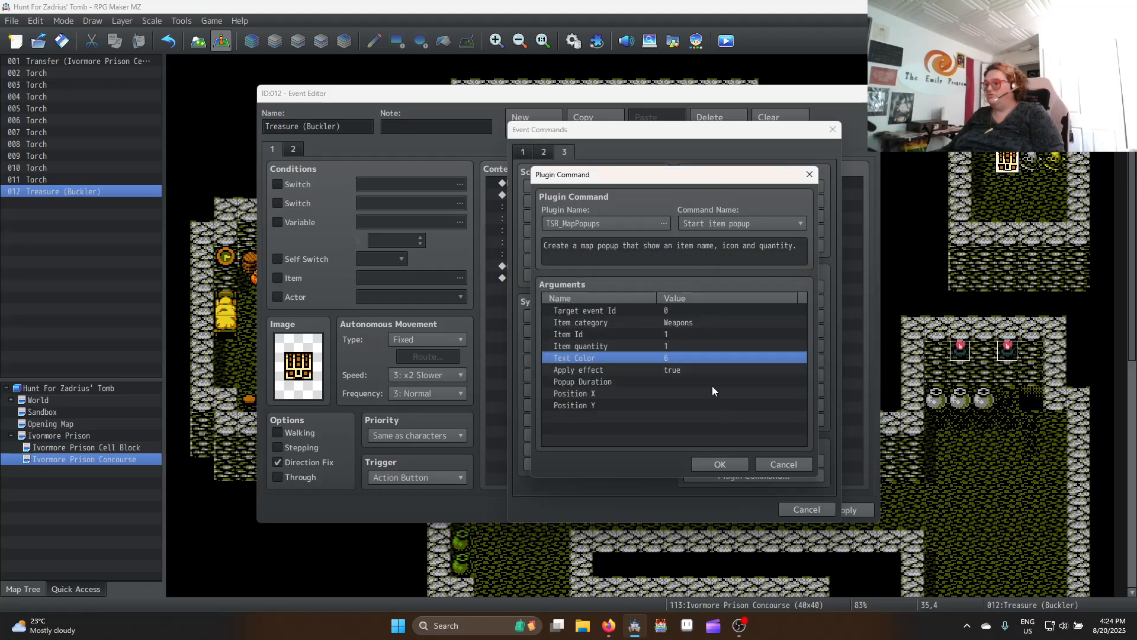
left_click(685, 371)
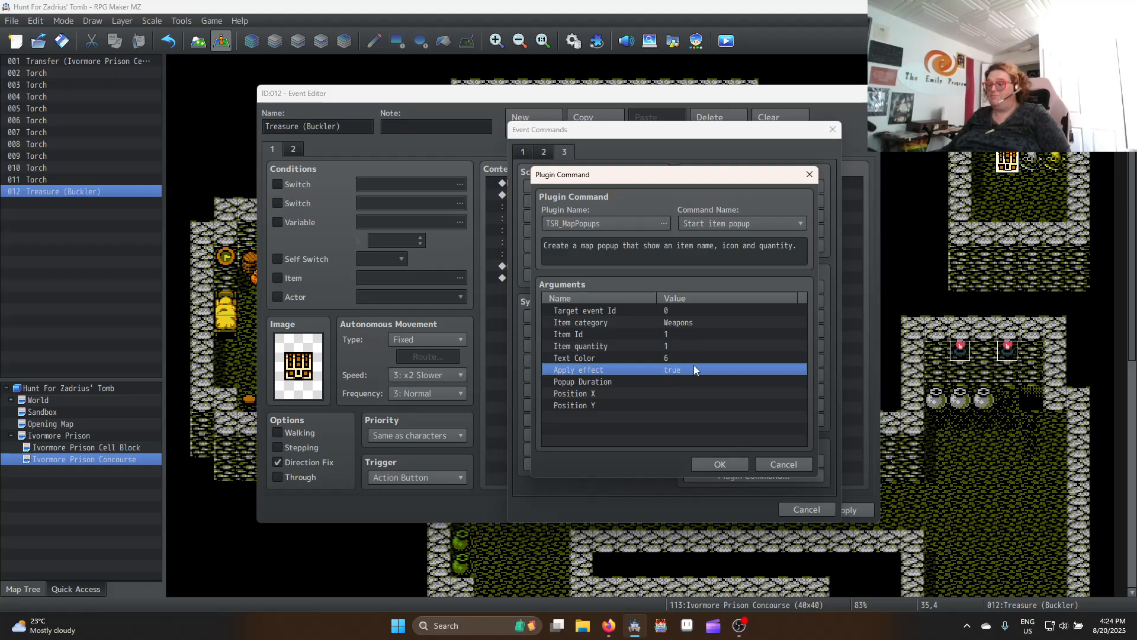
double_click(671, 334)
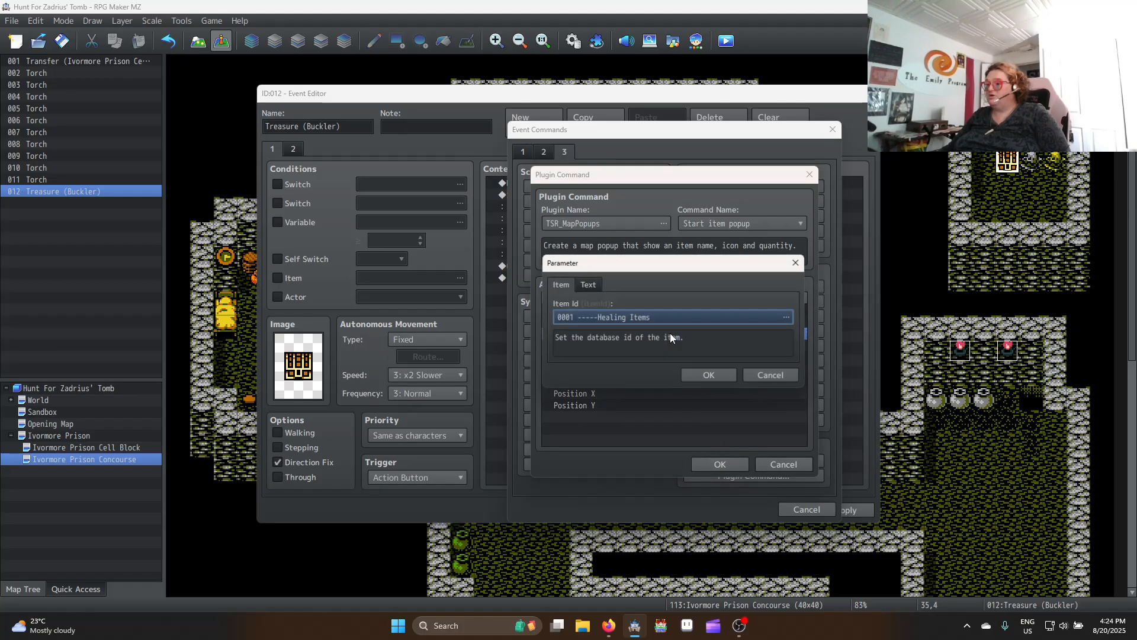
double_click(616, 320)
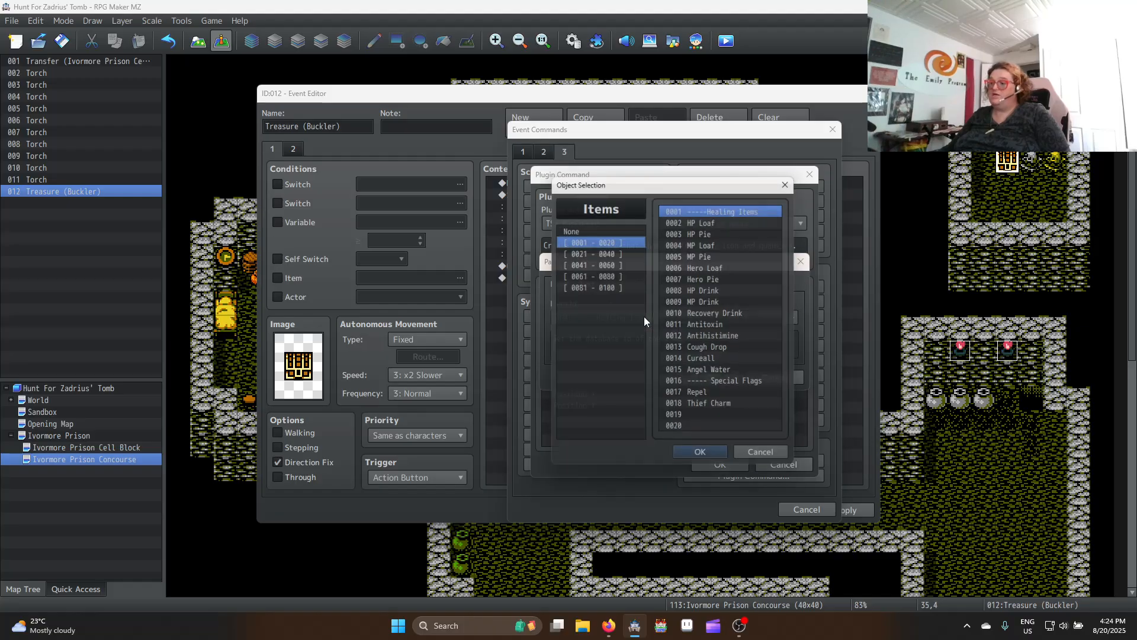
left_click(767, 459)
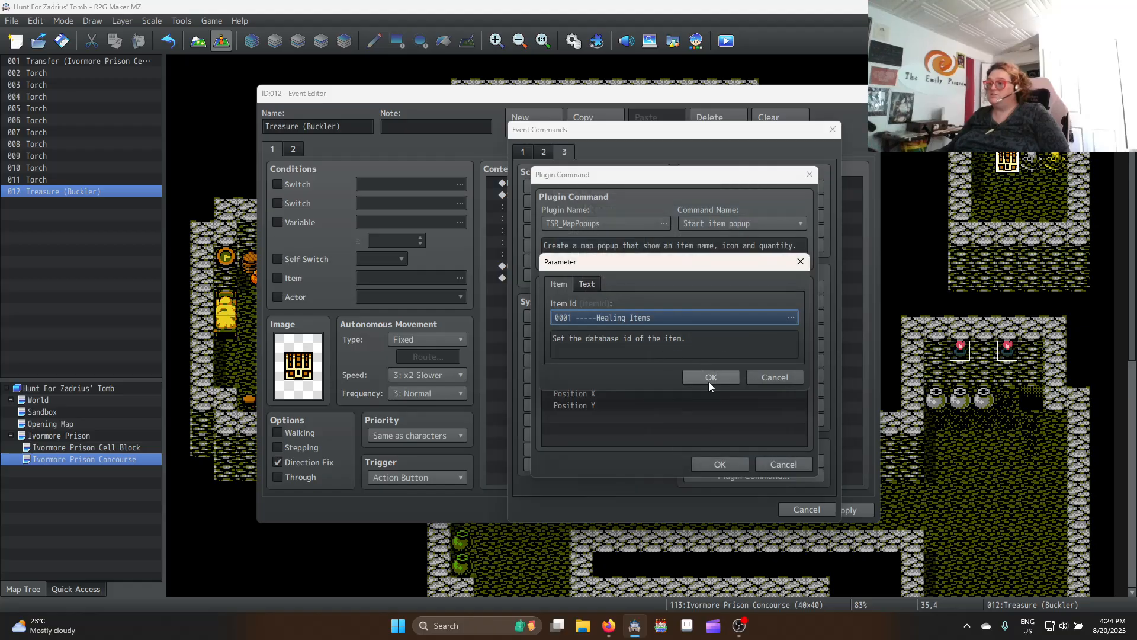
left_click(596, 291)
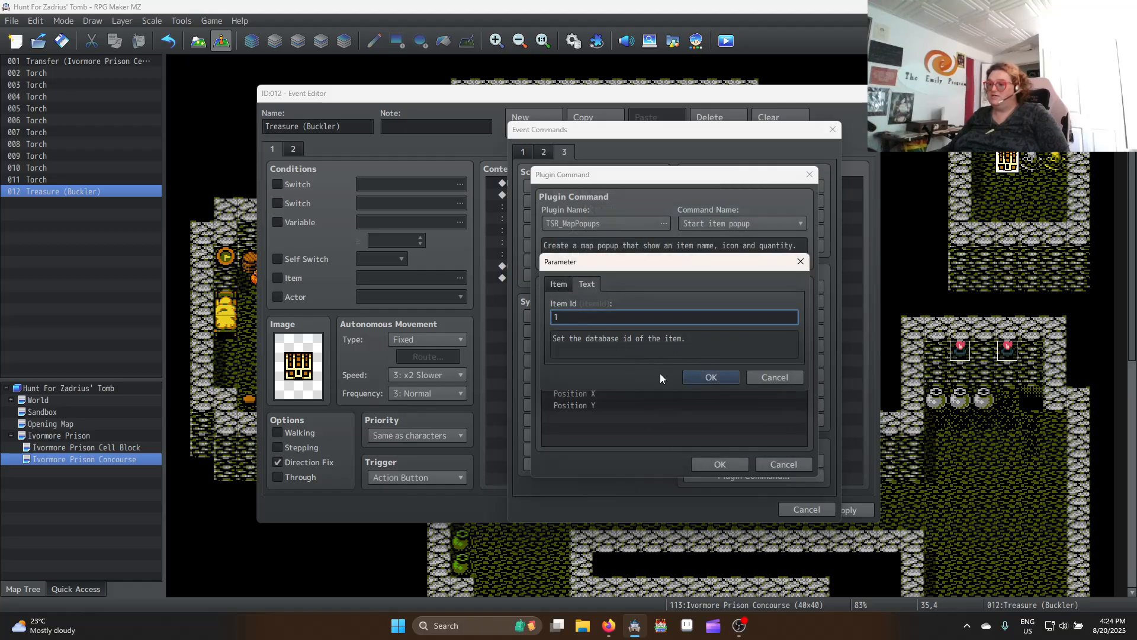
left_click(562, 284)
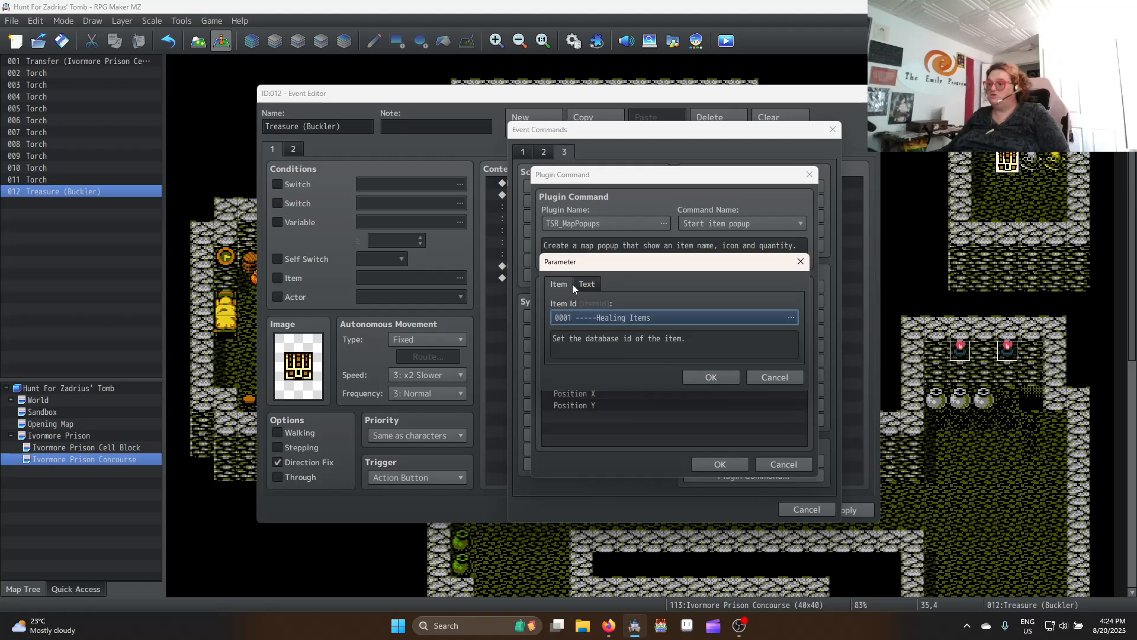
Confirm the item popup command and save the Buckler treasure event
left_click(720, 377)
left_click(716, 467)
left_click(734, 503)
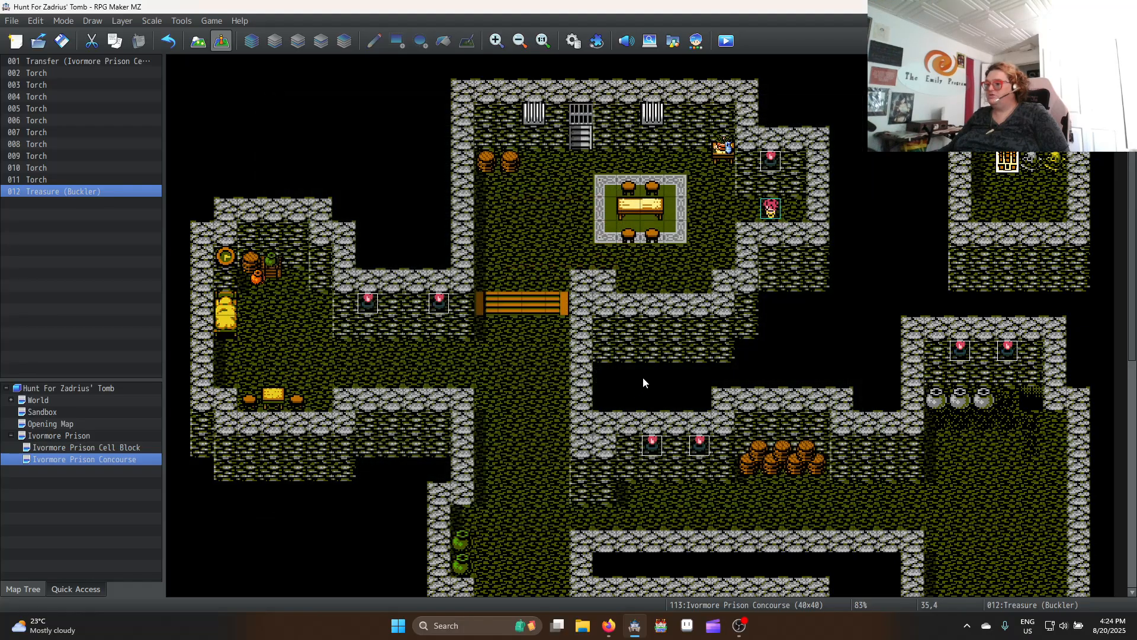
Look up the Buckler's ID among the armors in the database
left_click(573, 40)
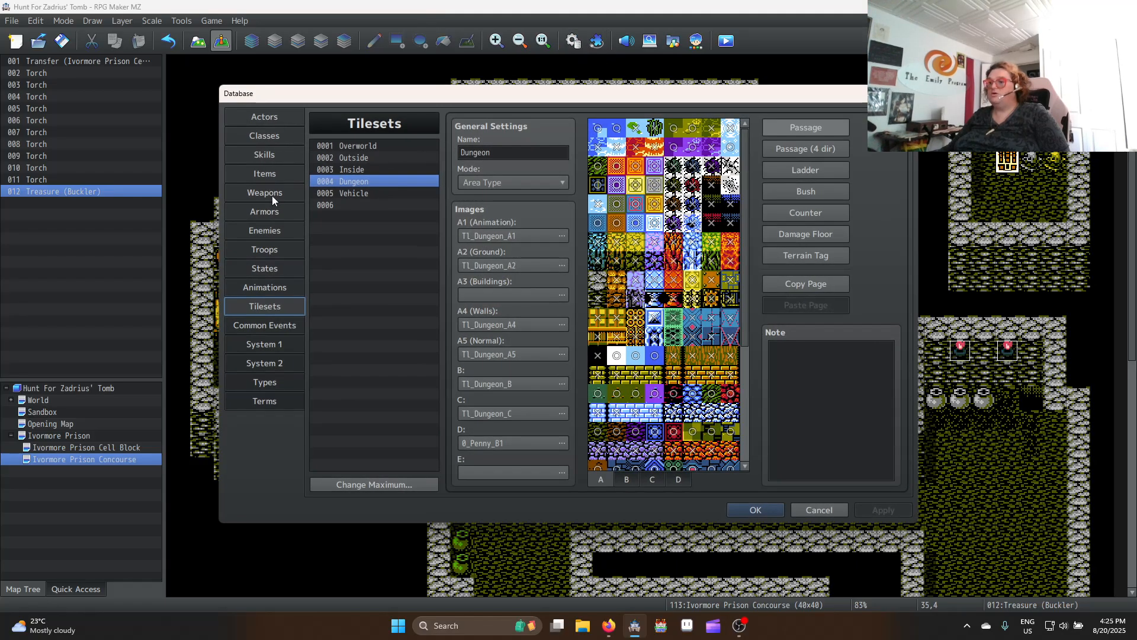
left_click(275, 213)
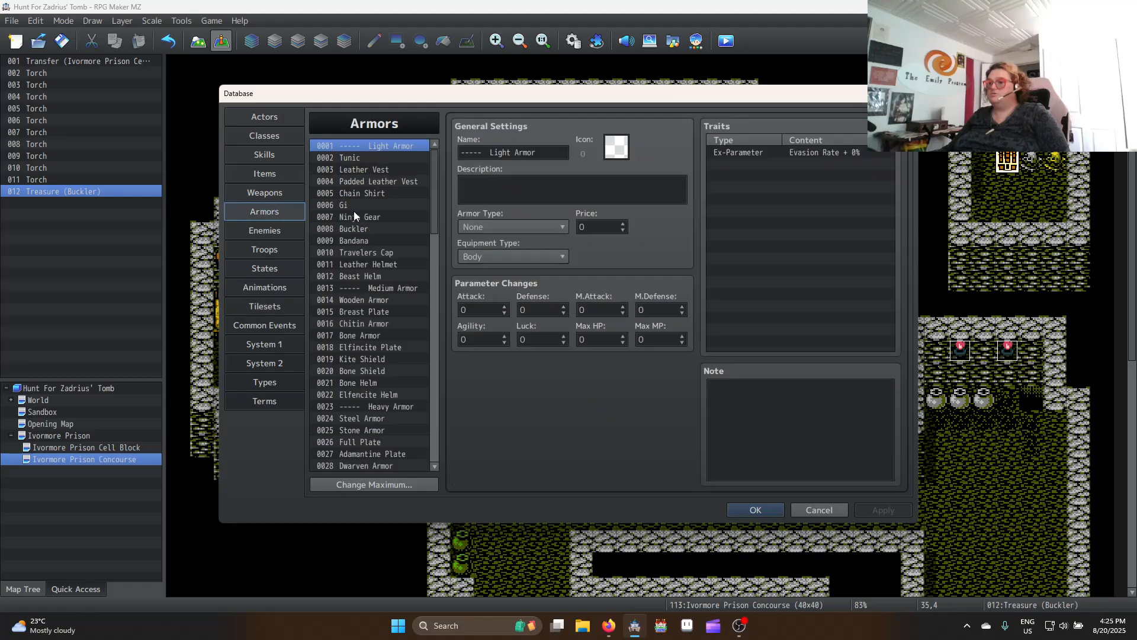
left_click(357, 229)
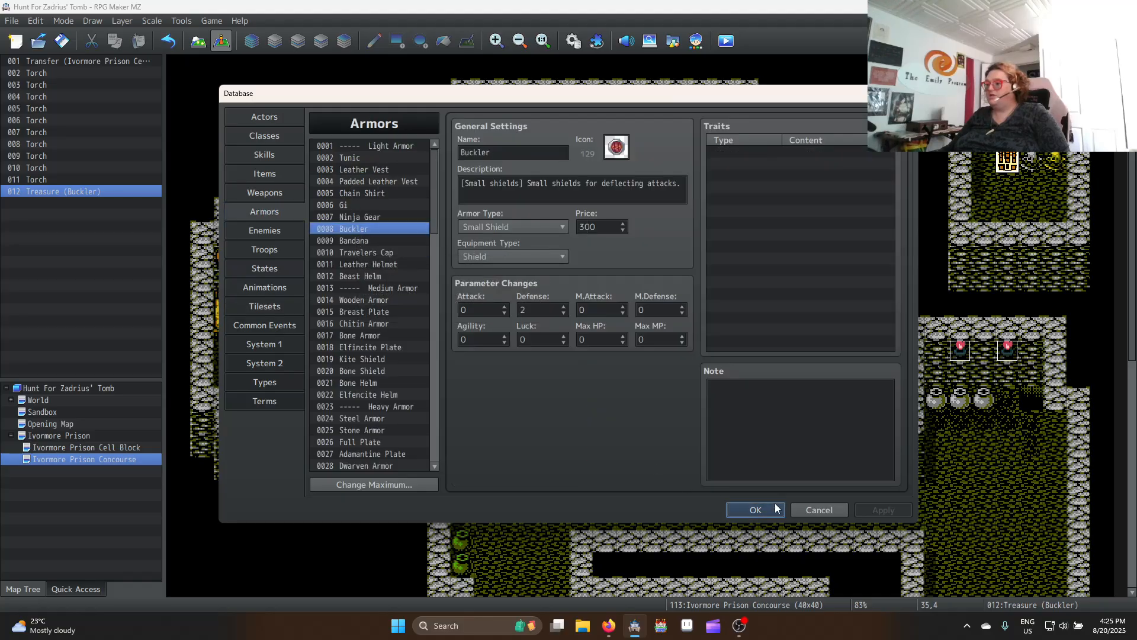
left_click(748, 510)
Reopen the item popup command in the Buckler treasure event and set its item category to Armors
double_click(1007, 169)
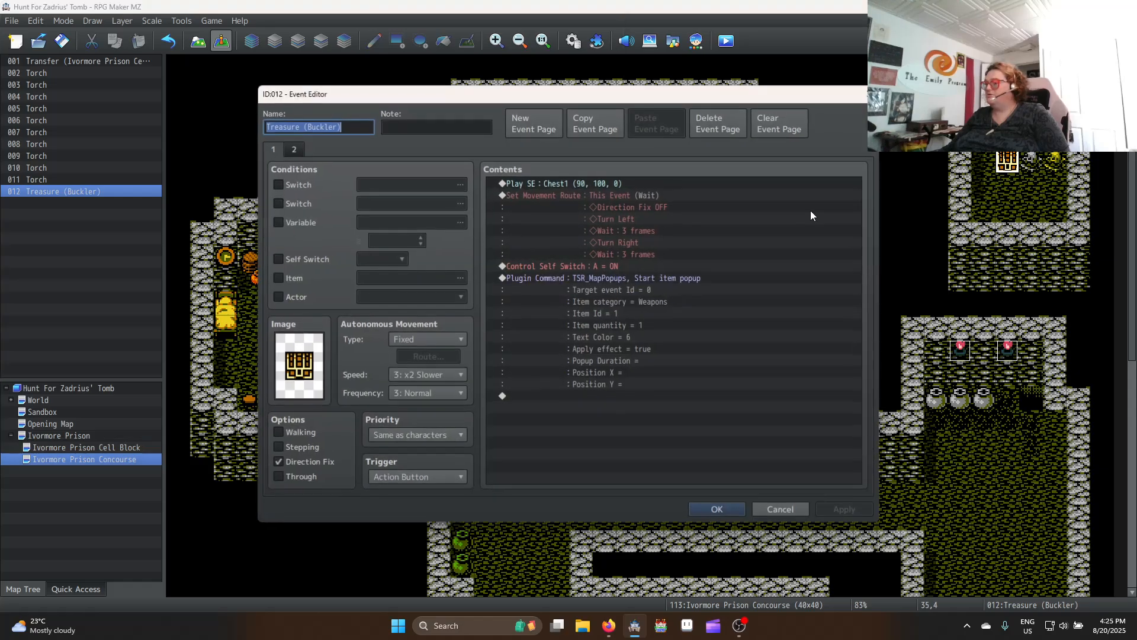
double_click(583, 279)
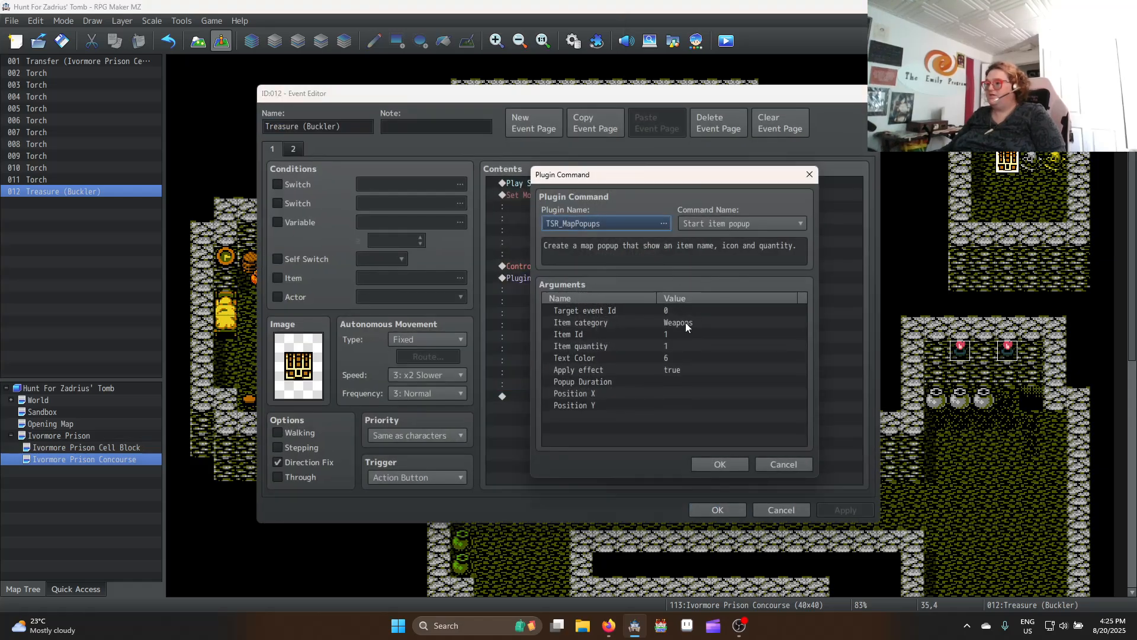
double_click(699, 322)
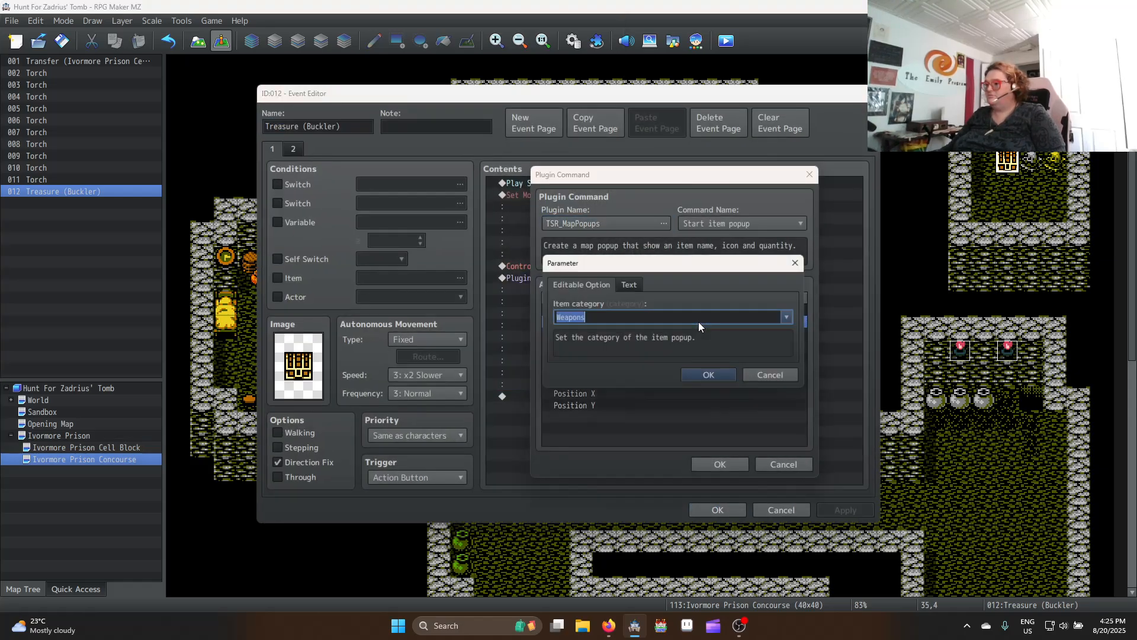
left_click(792, 318)
left_click(709, 359)
left_click(714, 378)
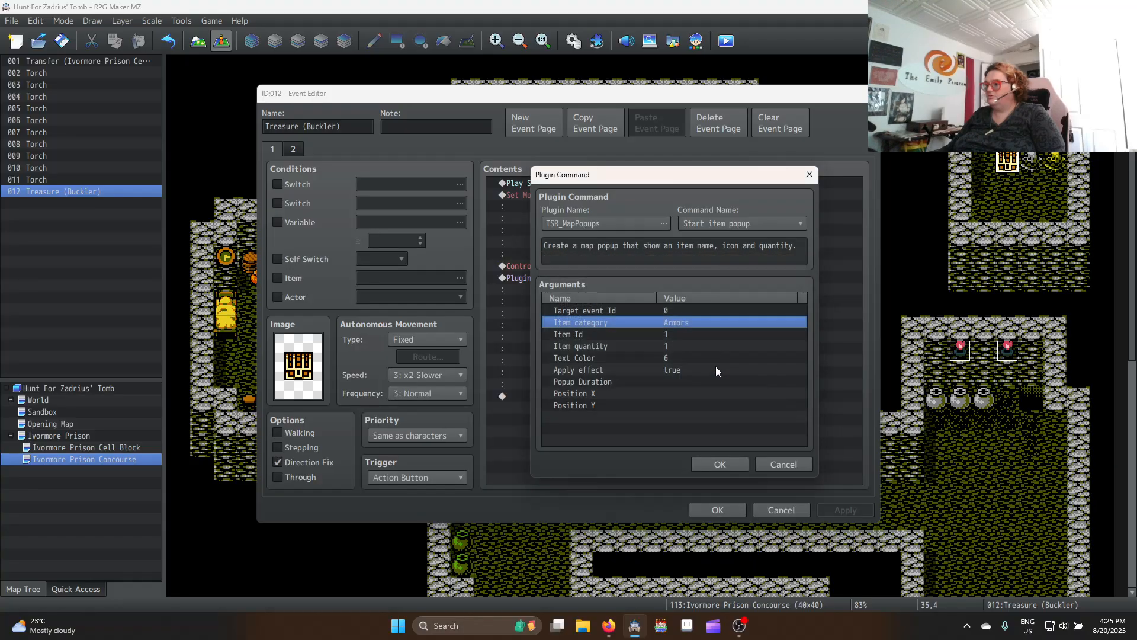
Set the popup's Item Id to 8 as text and save the Buckler treasure event
left_click(671, 336)
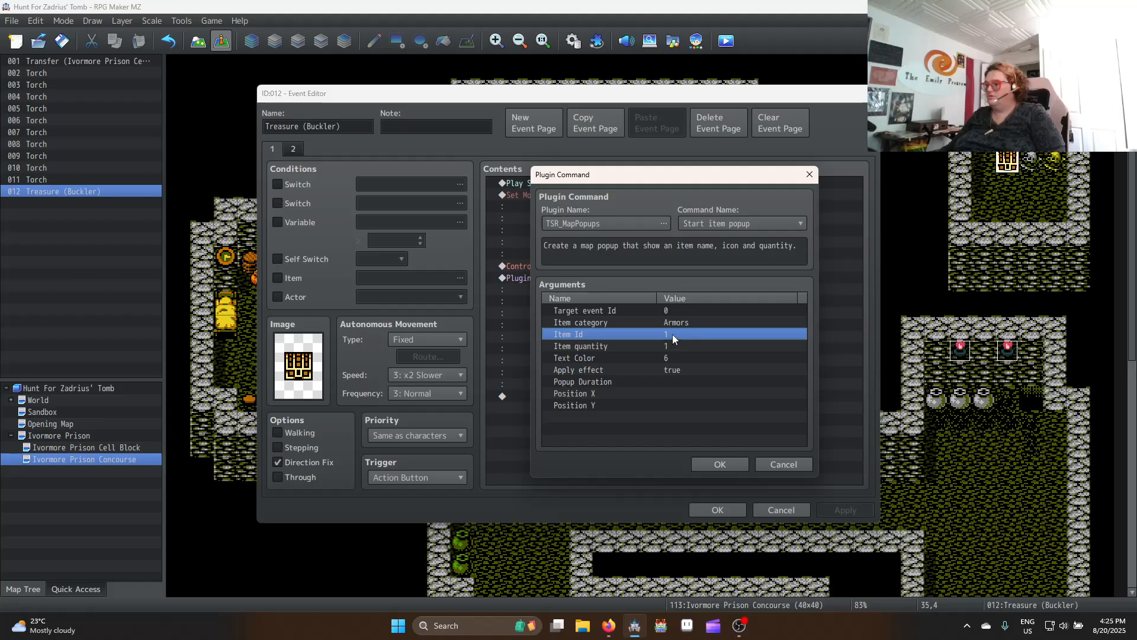
double_click(673, 334)
left_click(587, 285)
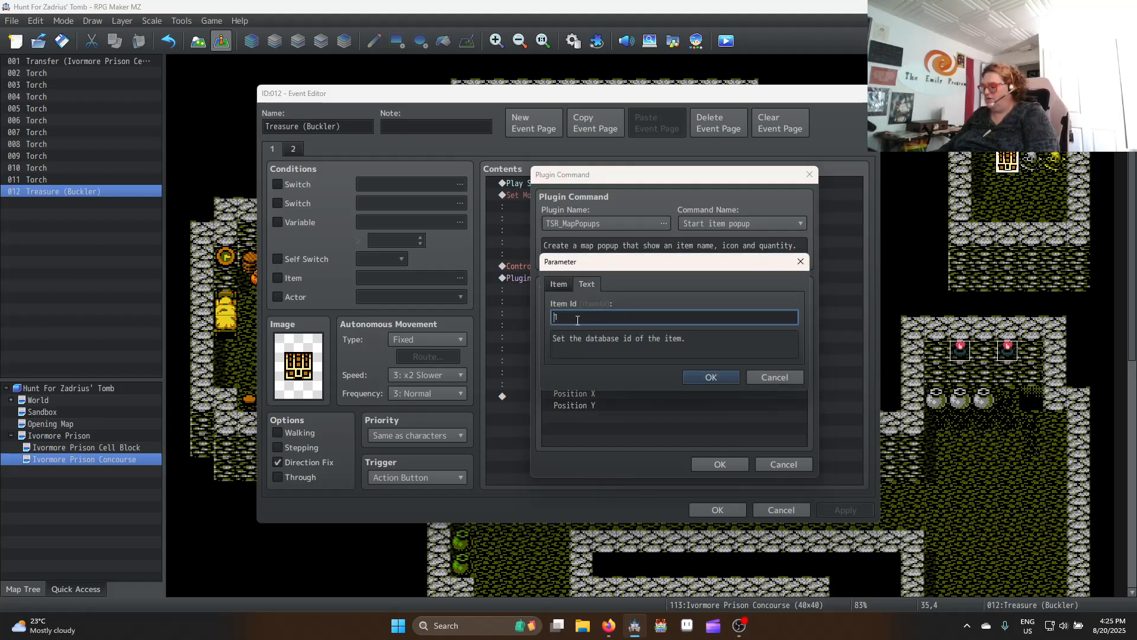
type("8")
left_click(696, 378)
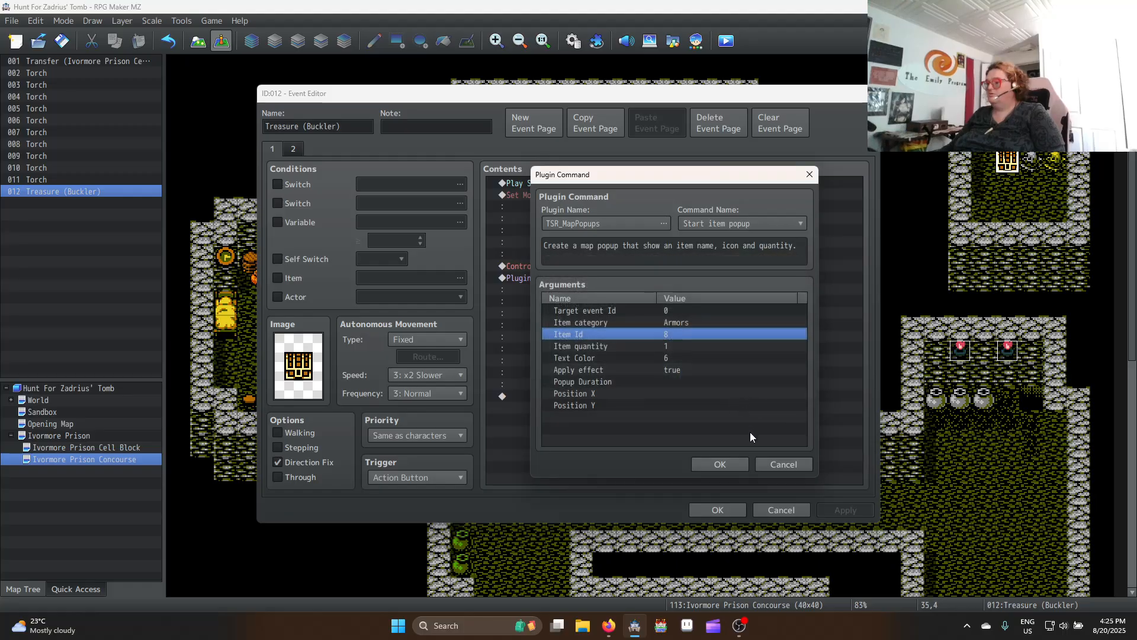
left_click(724, 464)
left_click(716, 510)
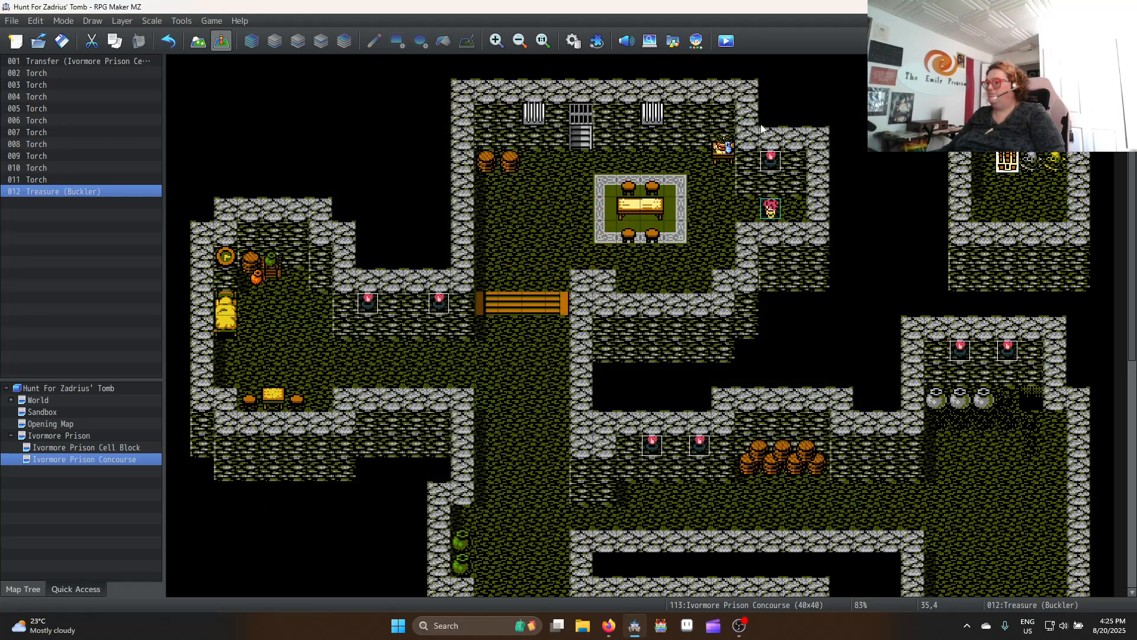
Playtest the Concourse by walking the party into the hidden room and opening the Buckler chest
left_click(727, 41)
left_click(541, 327)
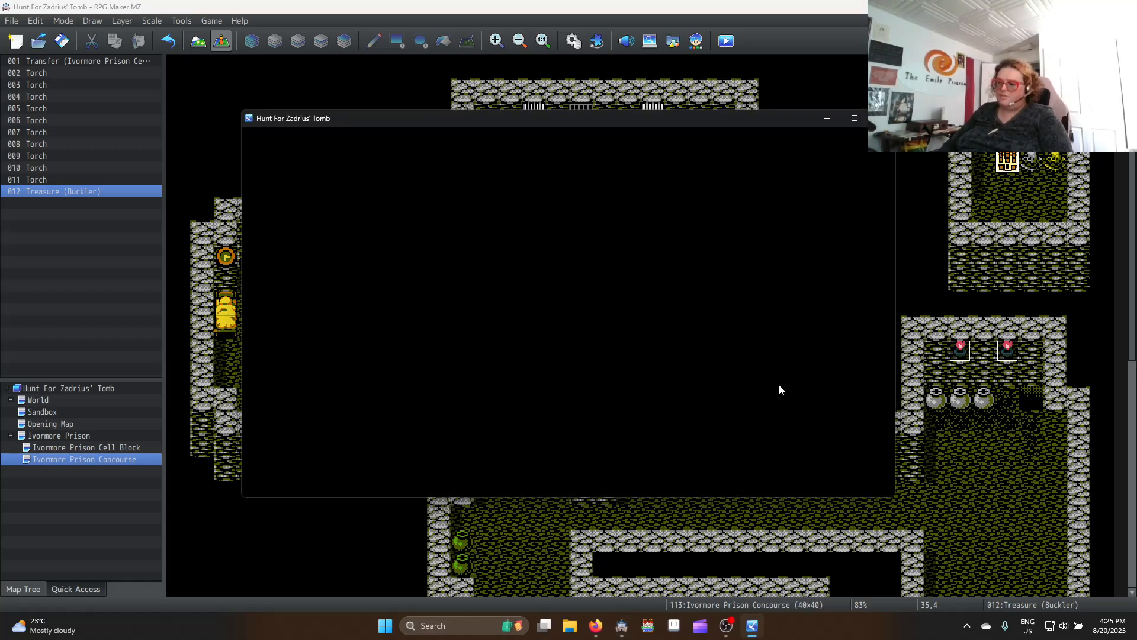
key("ctrl+Right")
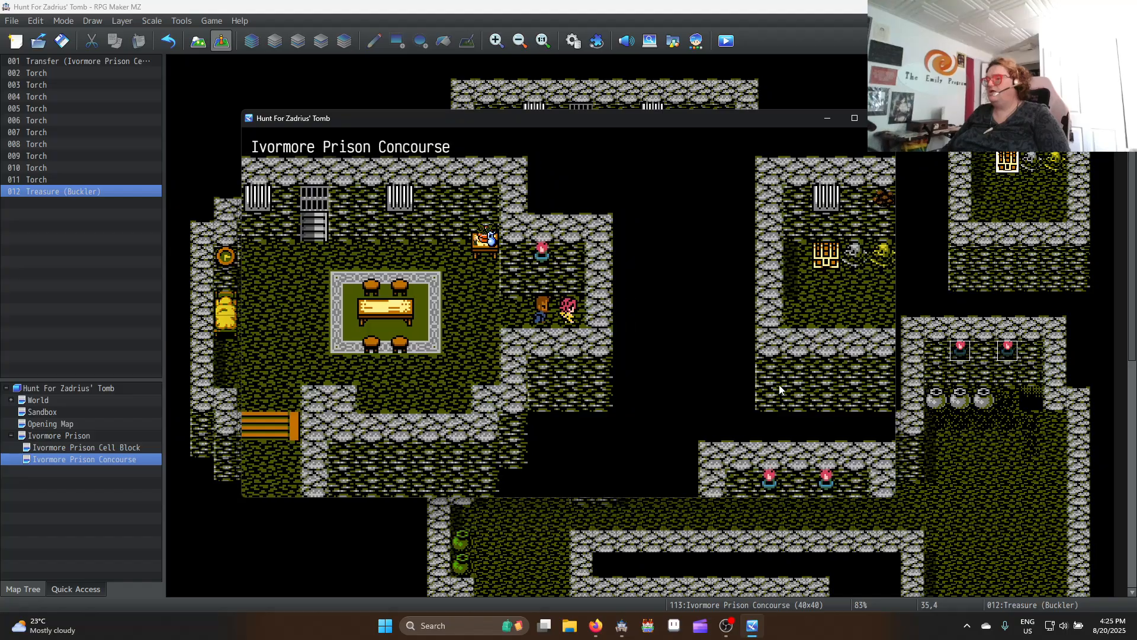
key("Right")
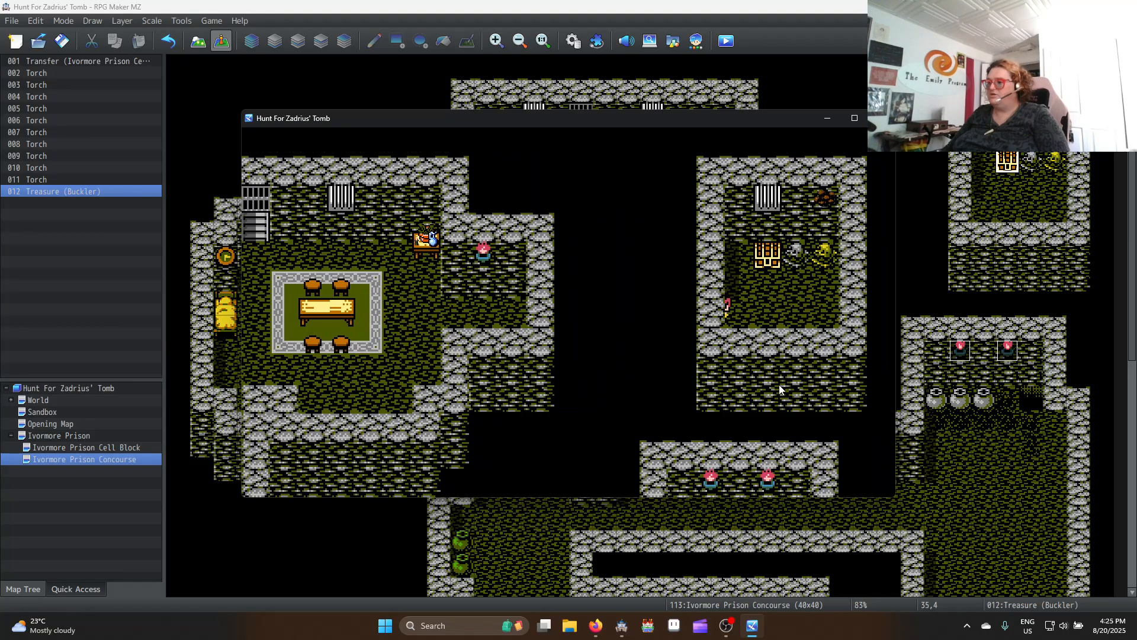
key("Up")
key("Up")
key("Return")
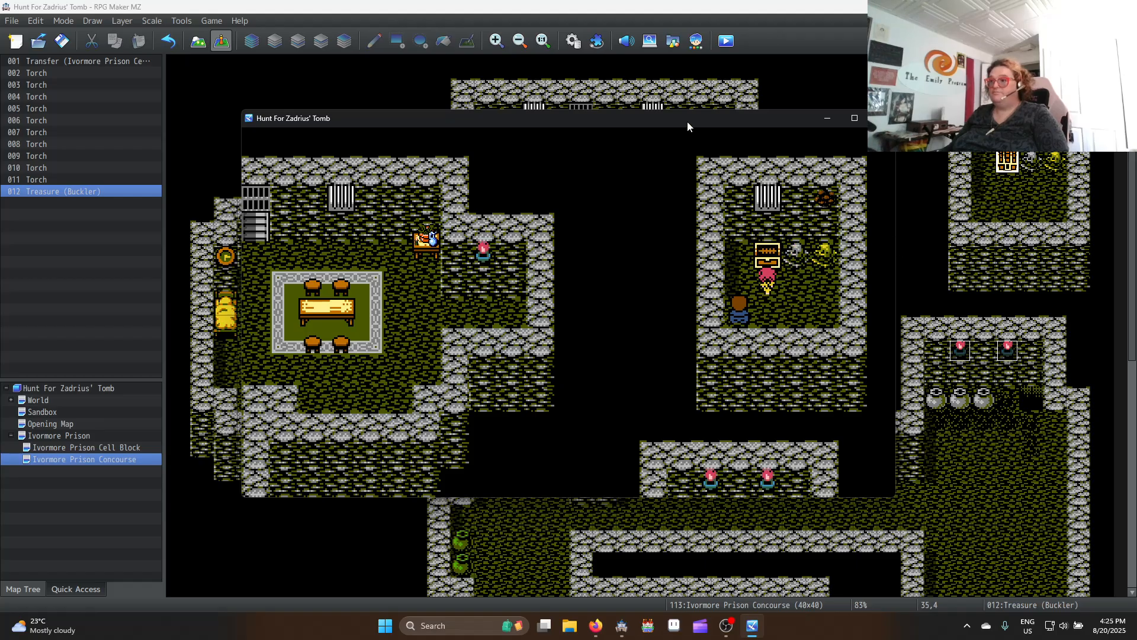
Set the Popups Duration parameter of the TSR_MapPopups plugin to 90 frames and save the plugin settings
left_click(597, 40)
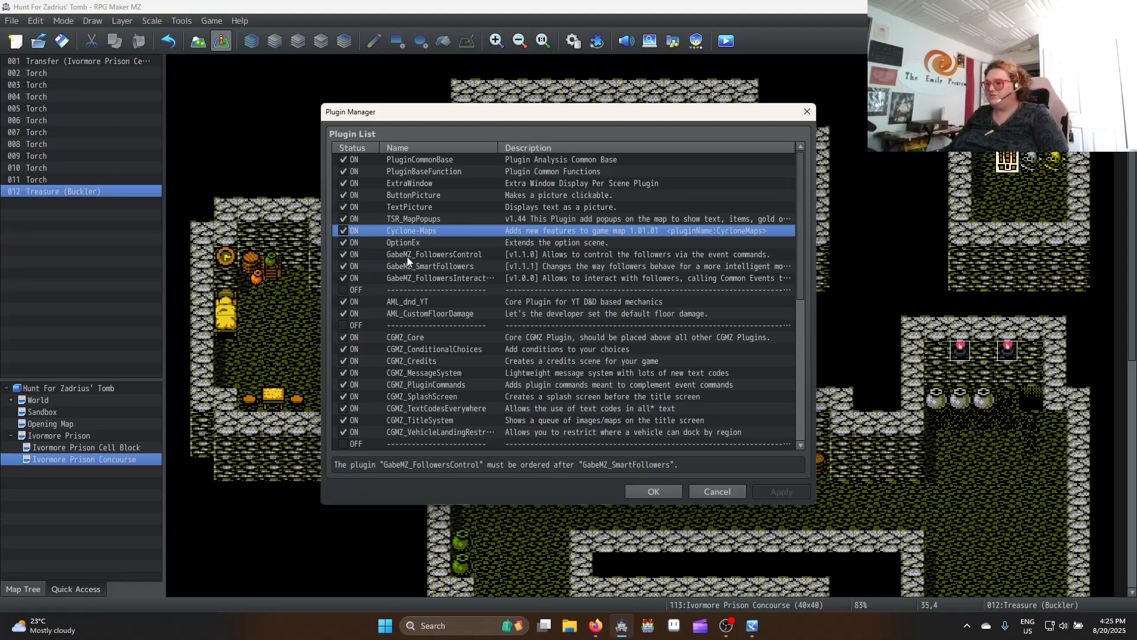
scroll(429, 308, "down", 8)
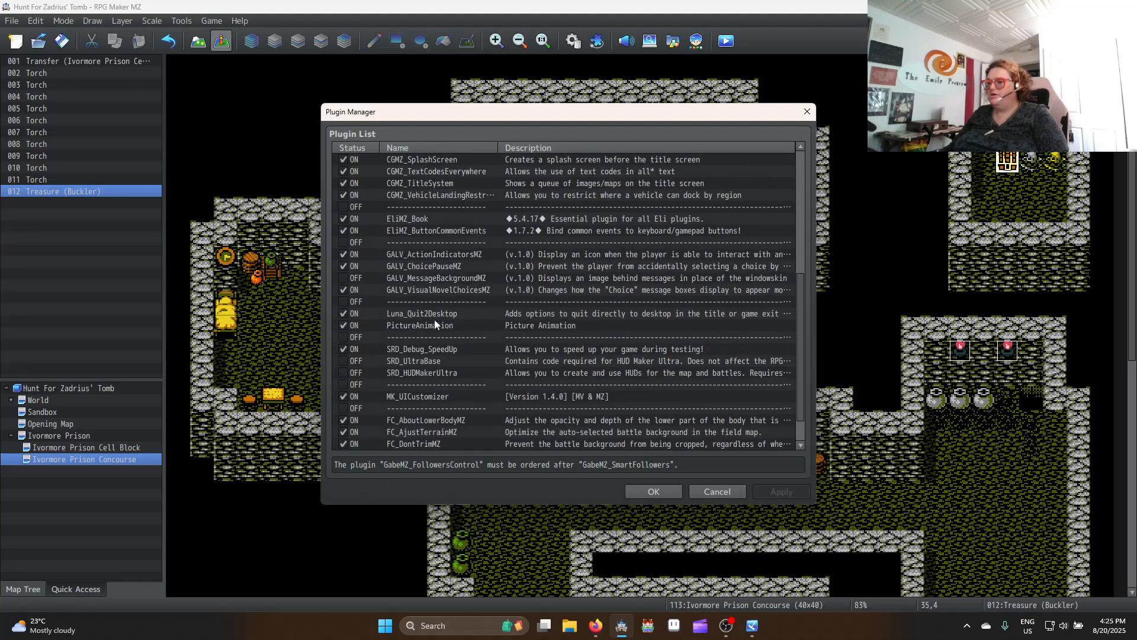
scroll(426, 420, "down", 1)
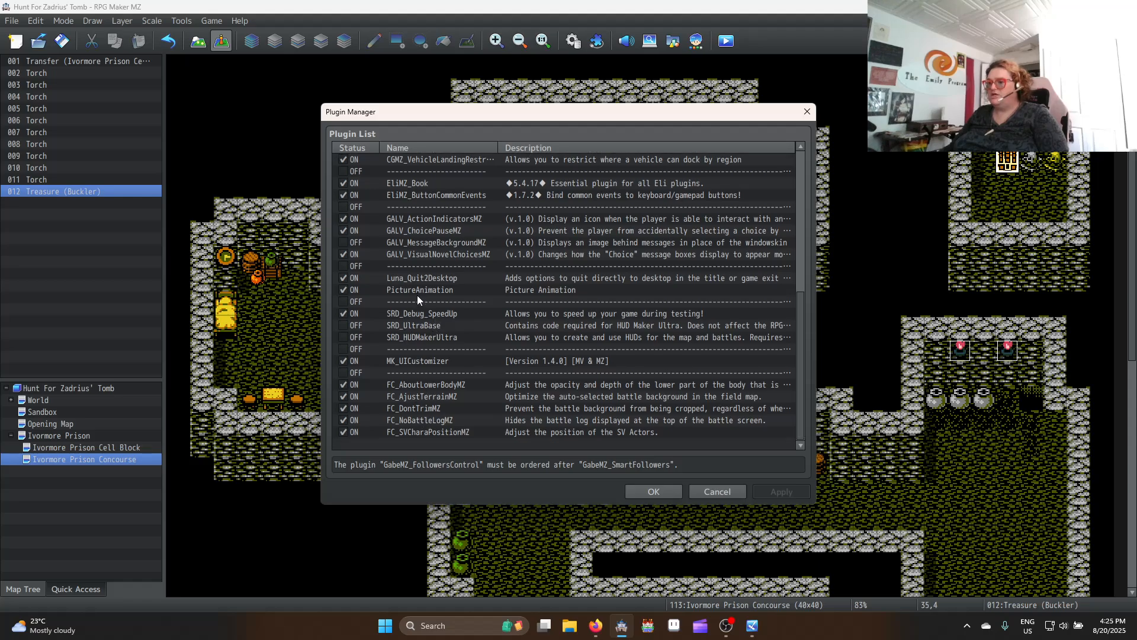
scroll(413, 284, "up", 5)
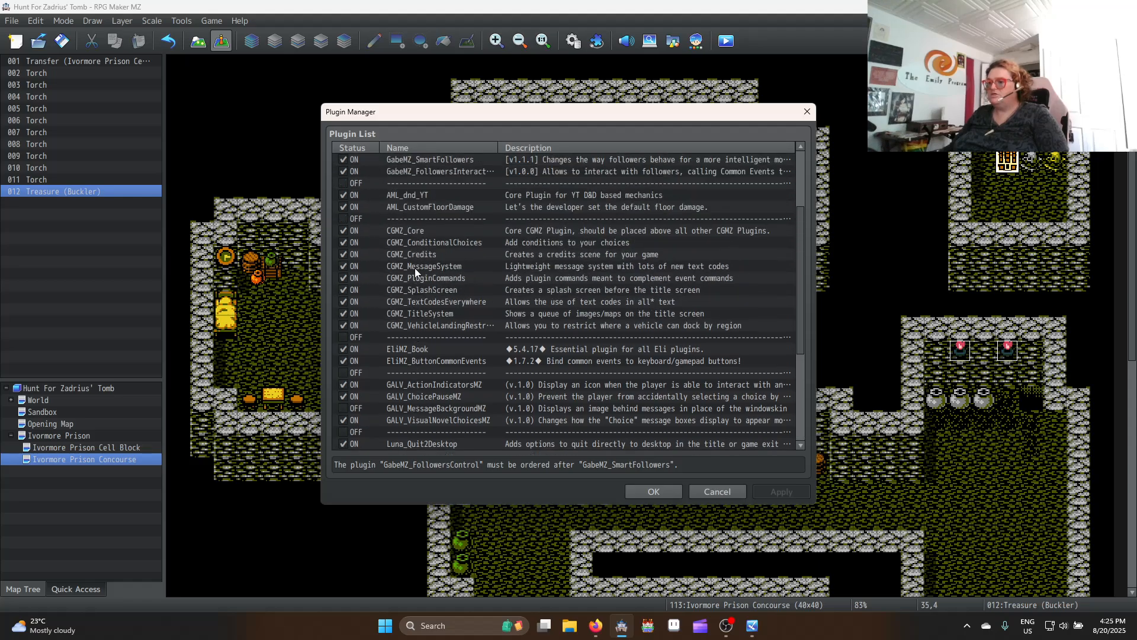
scroll(416, 267, "up", 3)
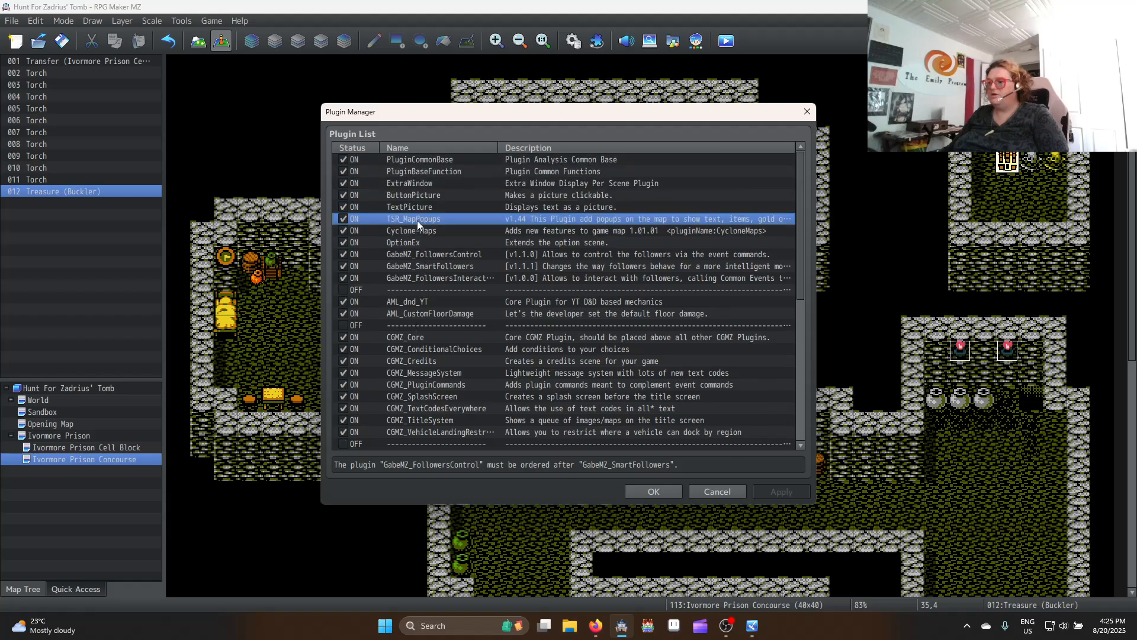
double_click(417, 220)
double_click(741, 172)
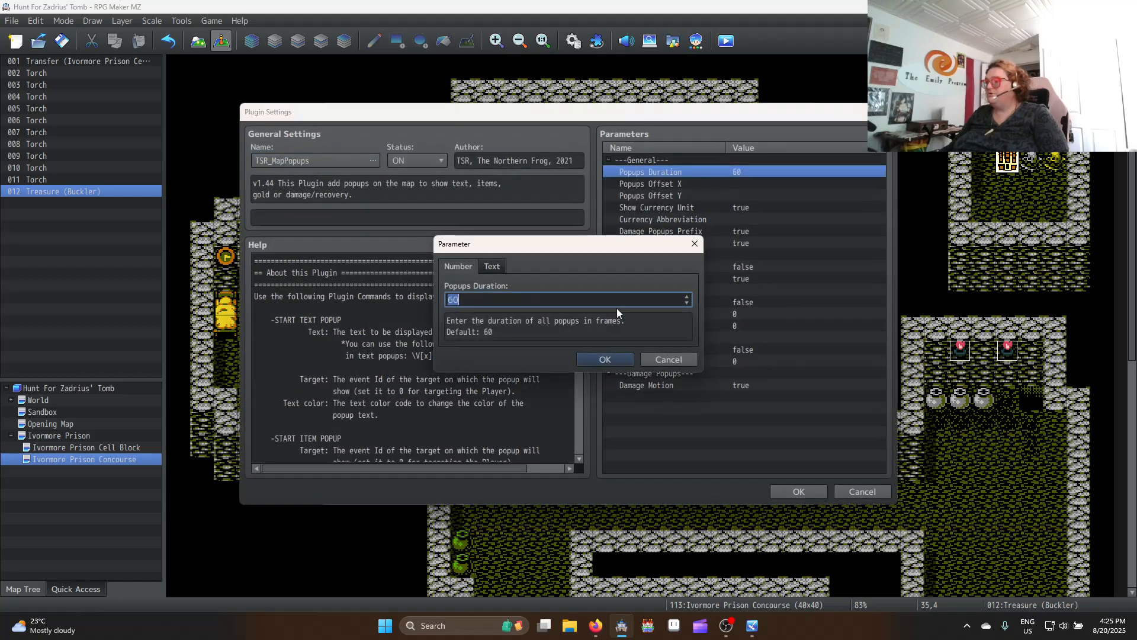
type("90")
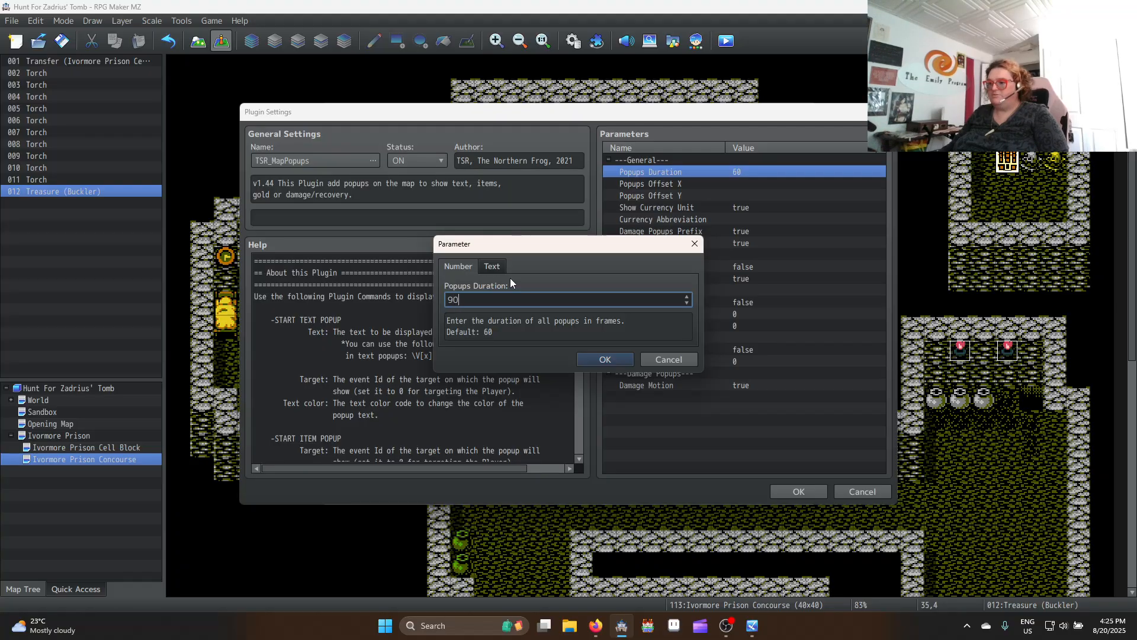
left_click(627, 360)
left_click(795, 491)
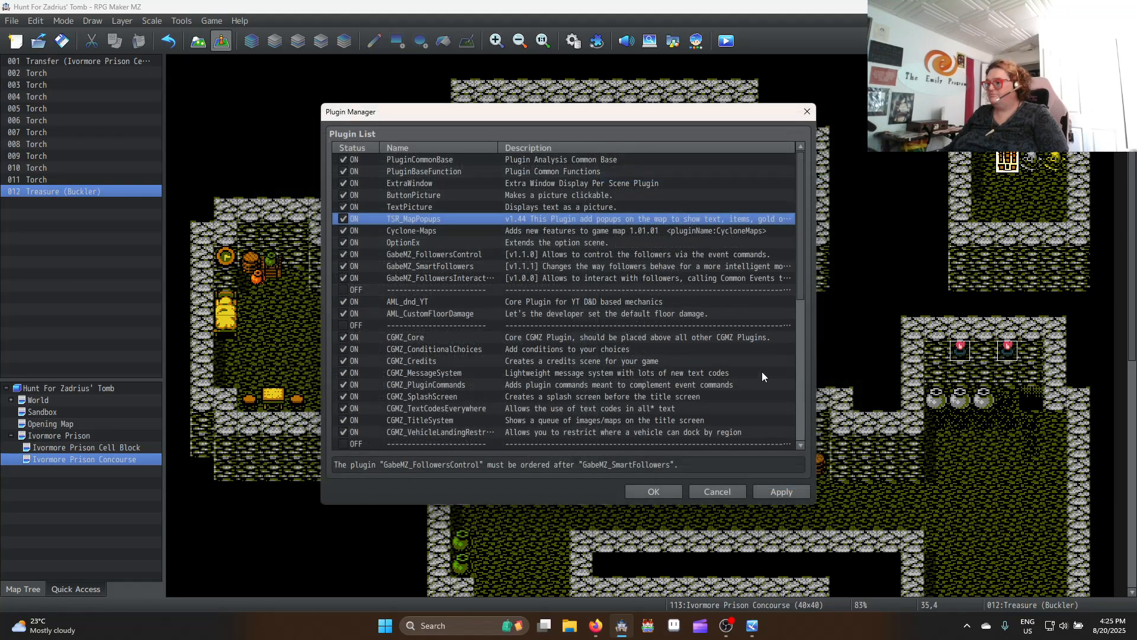
left_click(654, 492)
Save the game changes, playtest the Concourse and open the Buckler chest to check the popup
left_click(722, 41)
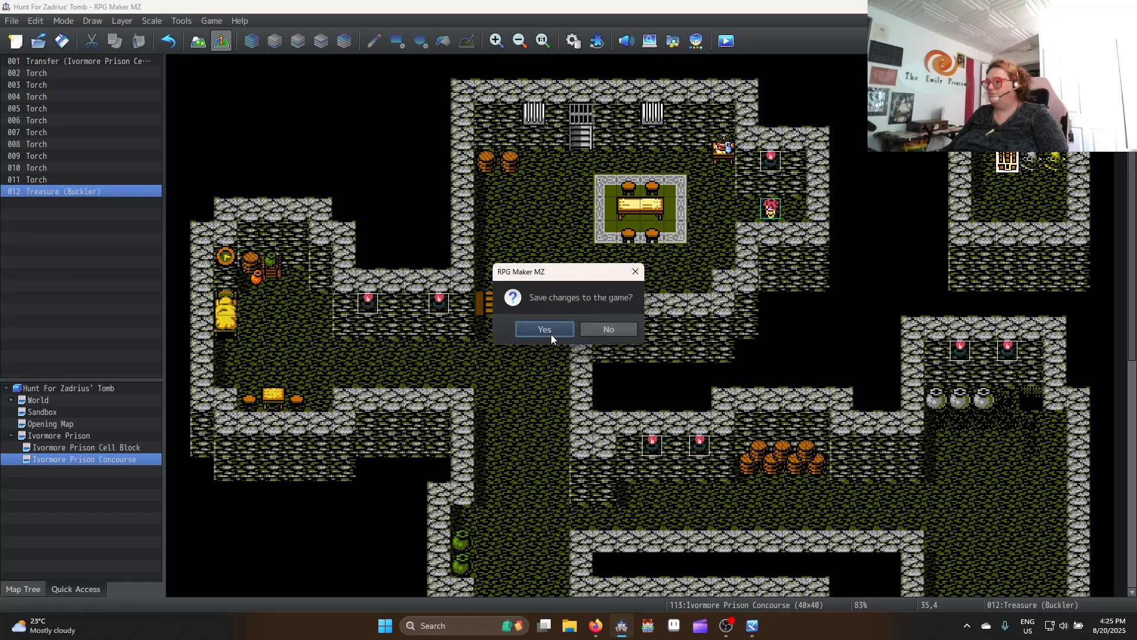
left_click(552, 333)
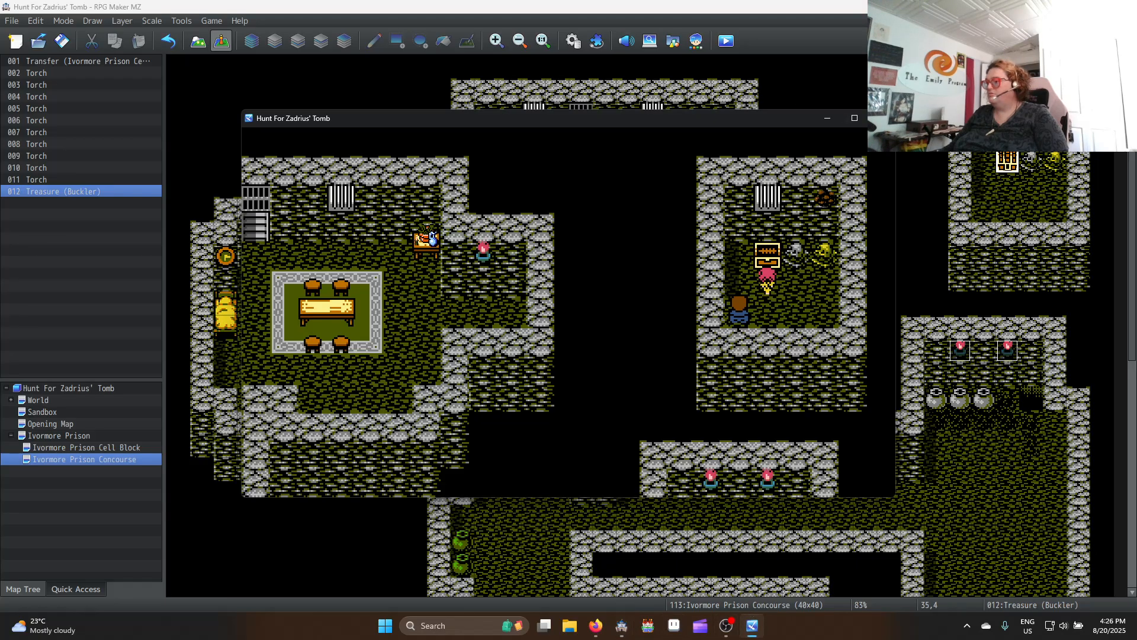
left_click(882, 118)
left_click(726, 41)
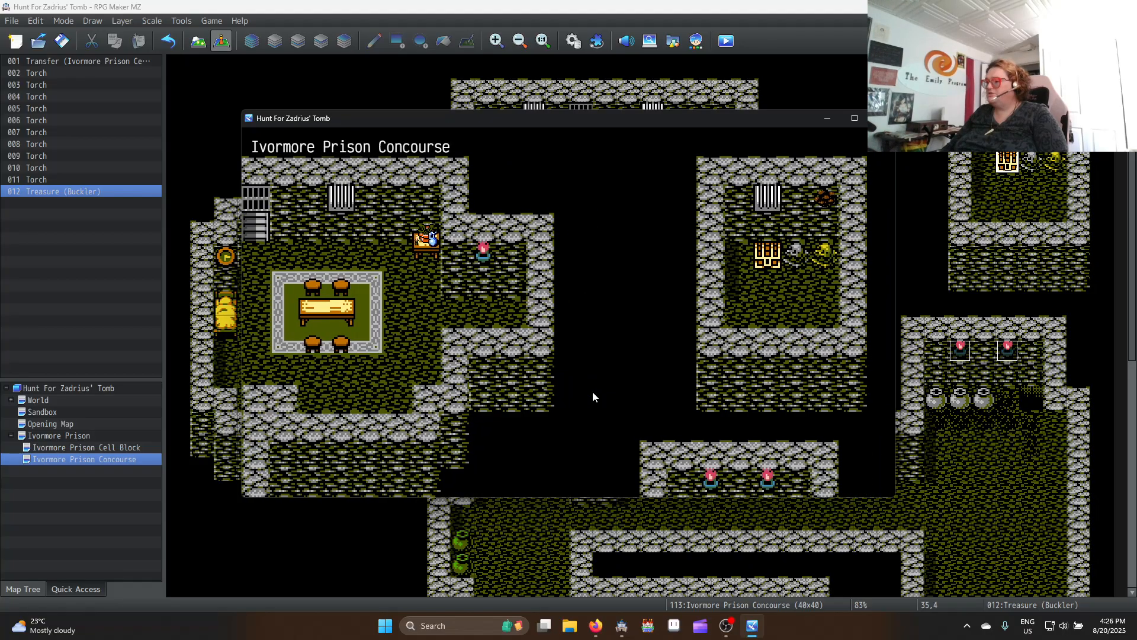
key("Up")
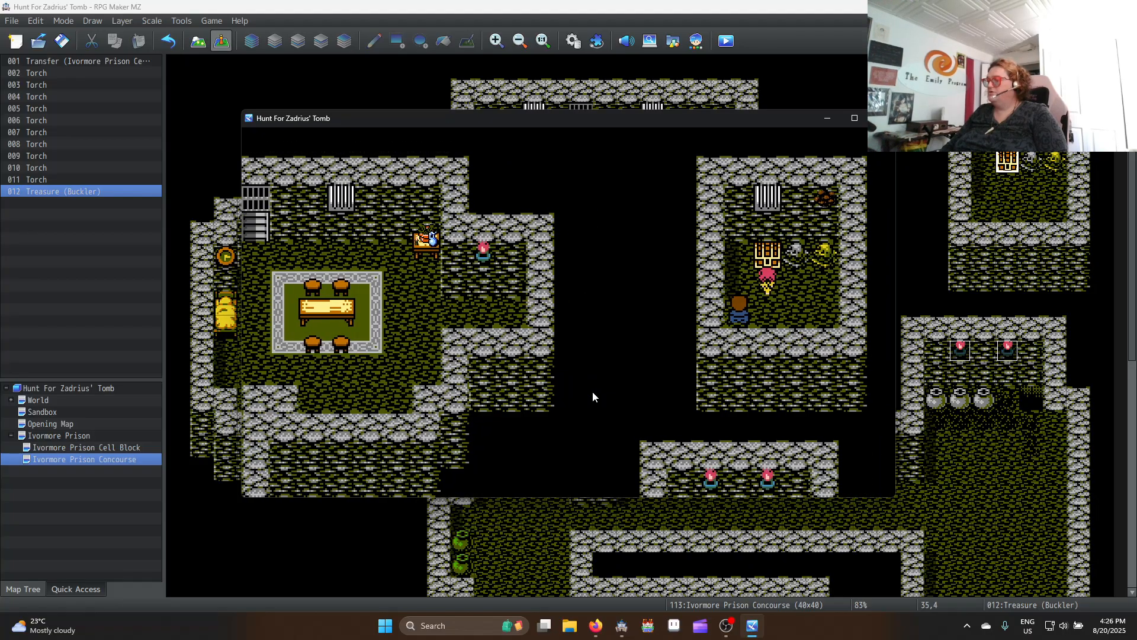
key("Return")
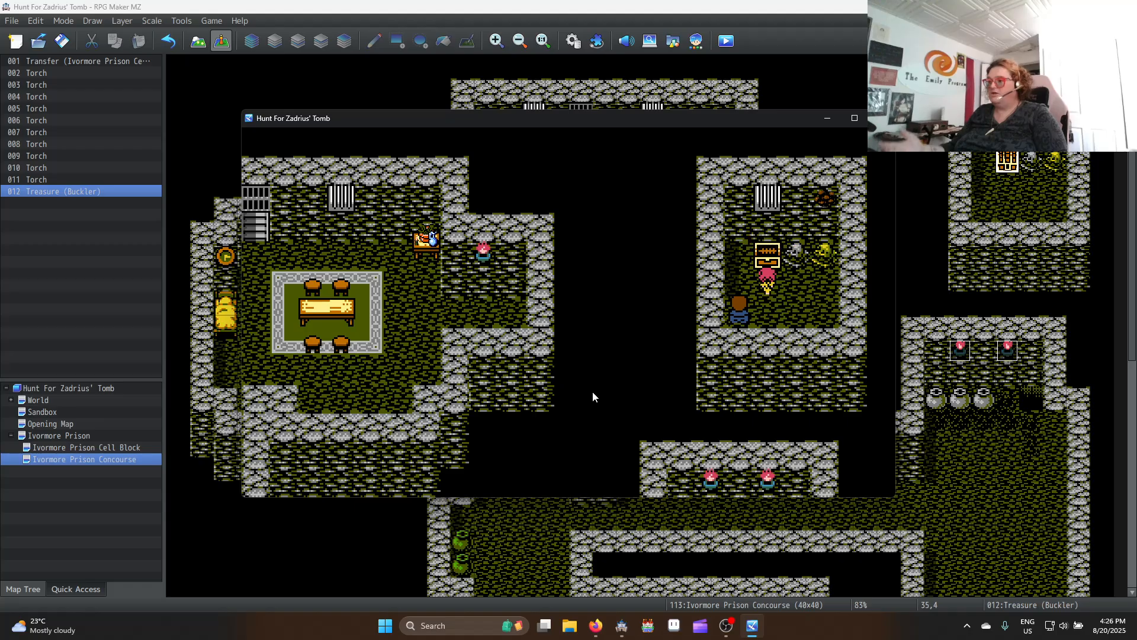
Optimize Quill's equipment in the playtest and inspect the Buckler in the shield slot
key("Escape")
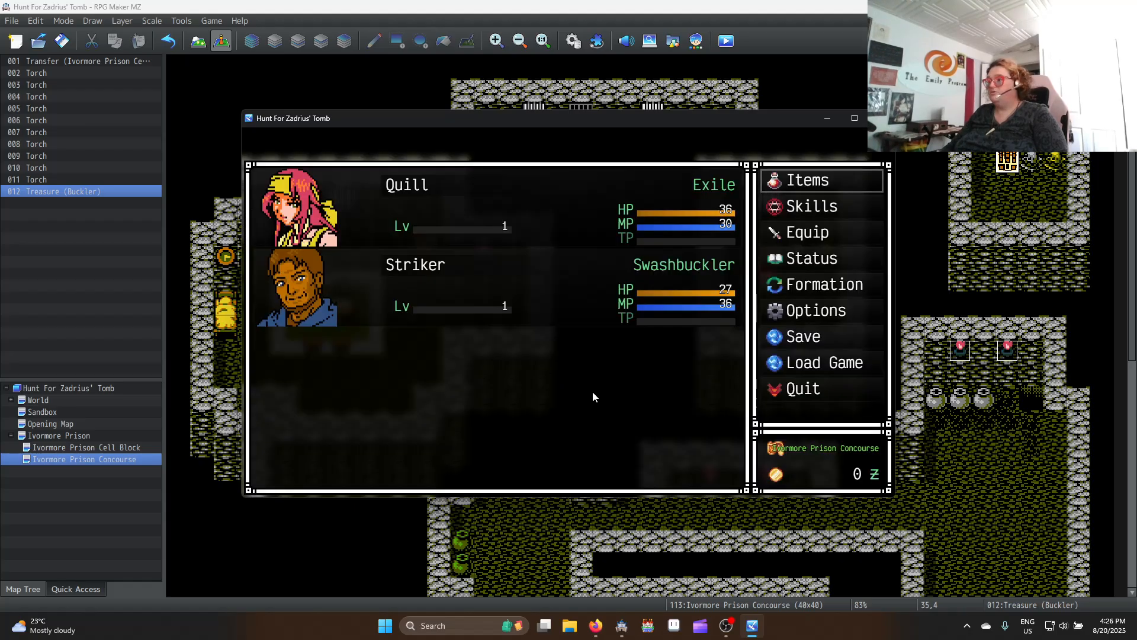
key("Down")
key("Down")
key("Return")
key("Return")
key("Right")
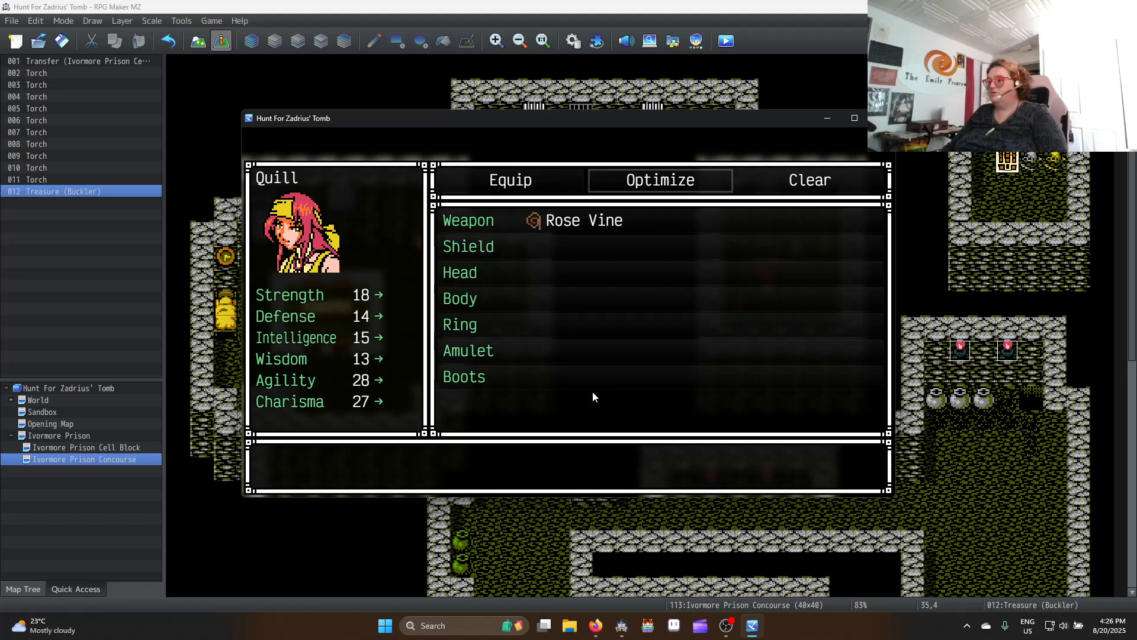
key("Return")
key("Left")
key("Return")
key("Down")
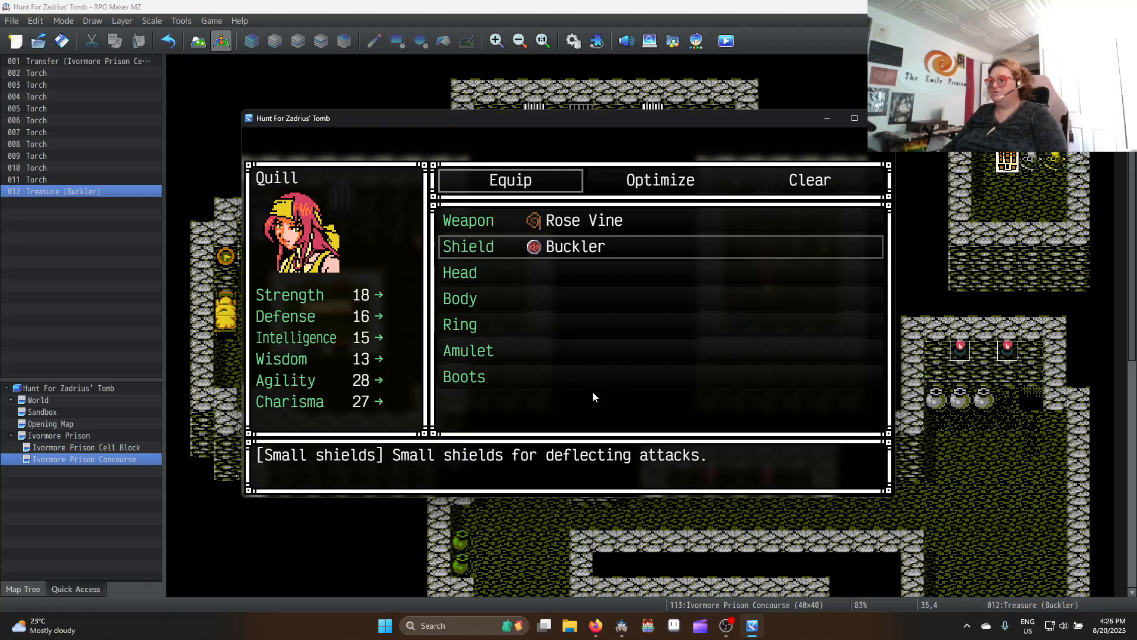
Clear all of Quill's equipment in the playtest
key("Escape")
key("Right")
key("Right")
key("Return")
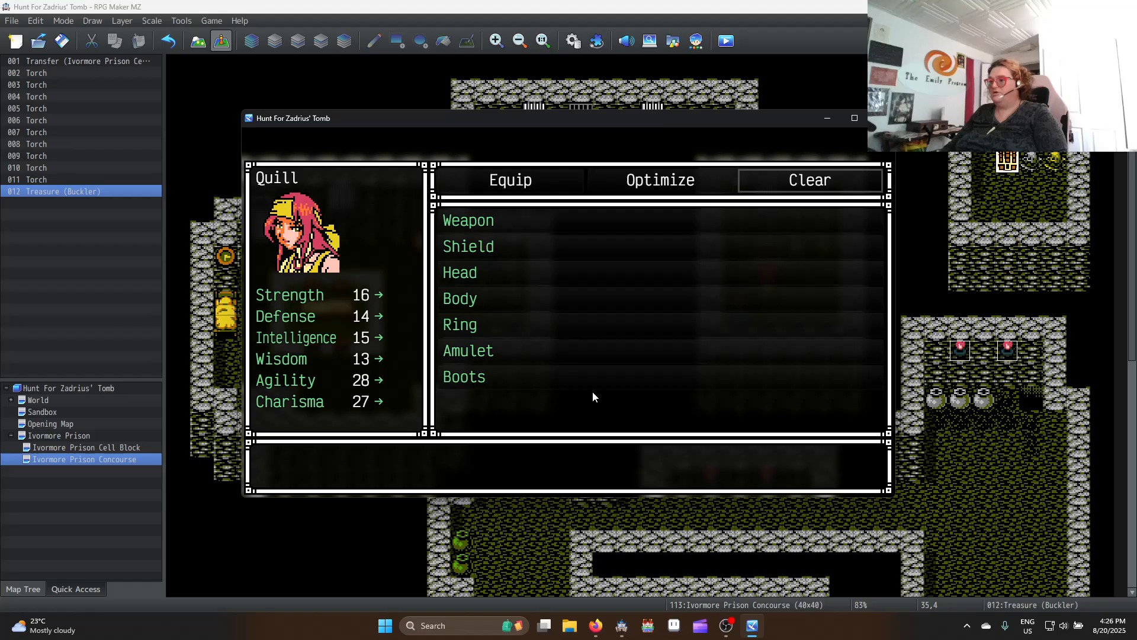
Equip Quill individually with the Rose Vine as weapon and the Buckler as shield, and return to the playtest map
key("Left")
key("Left")
key("Return")
key("Return")
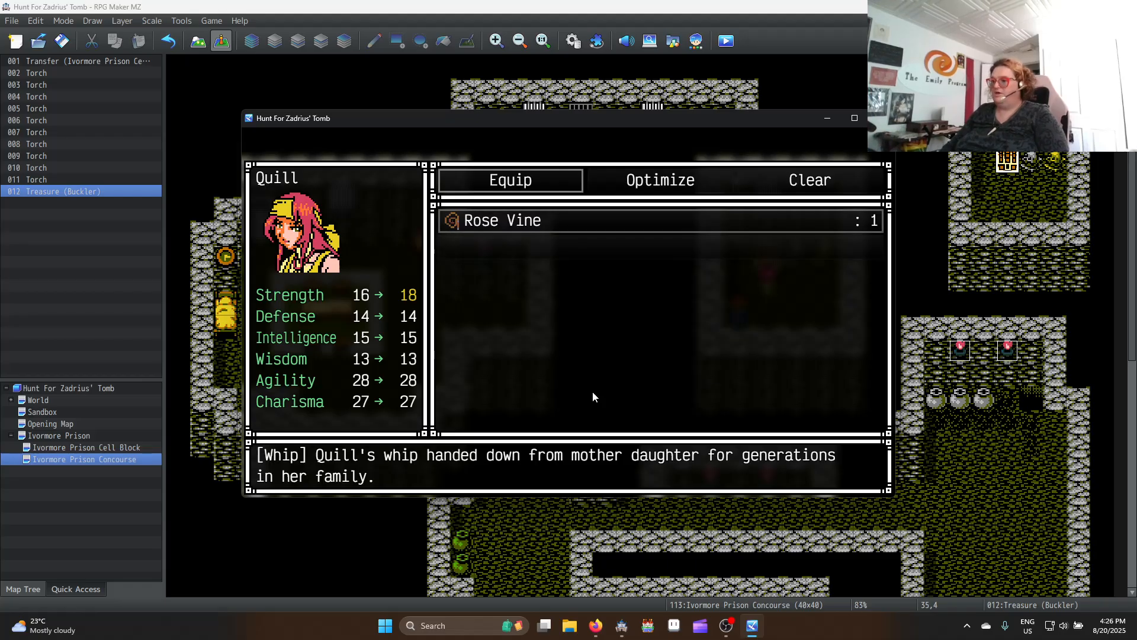
key("Return")
key("Down")
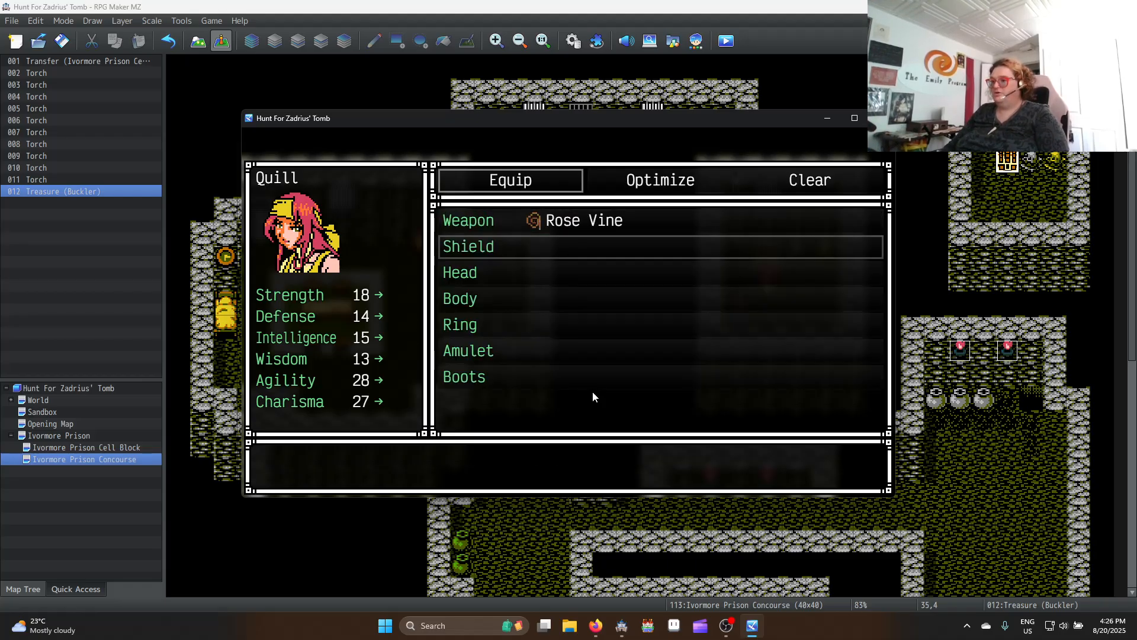
key("Return")
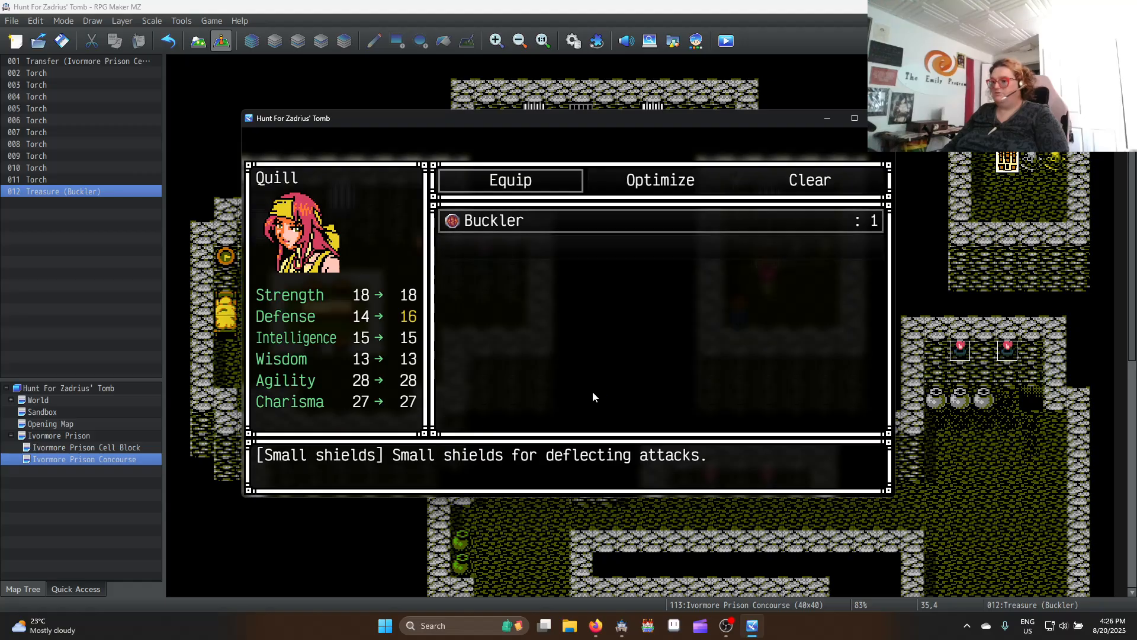
key("Return")
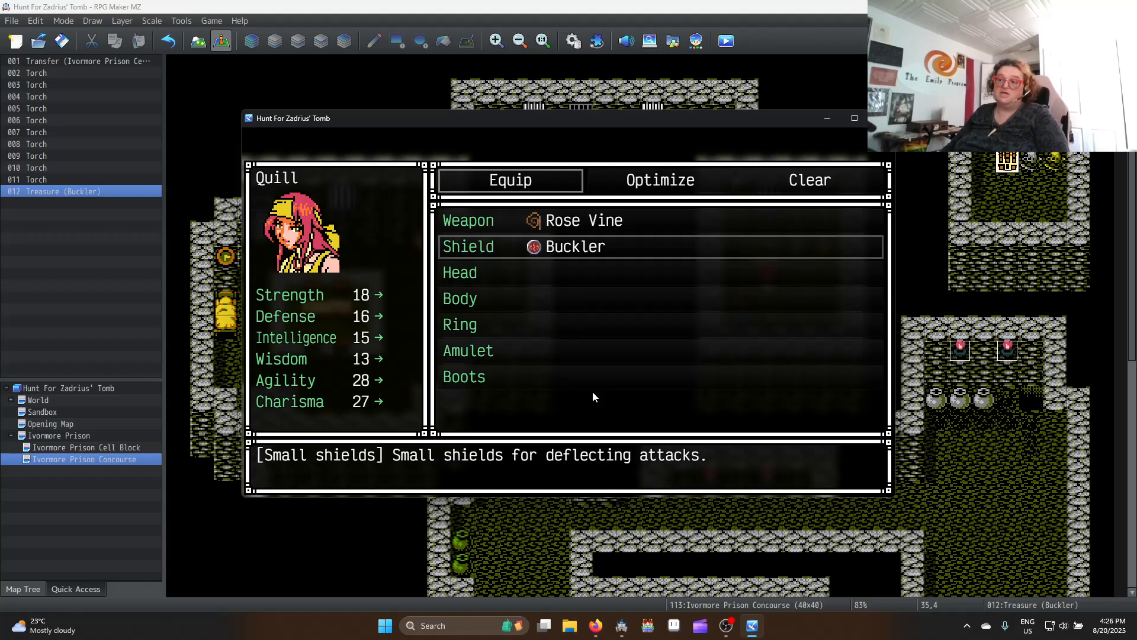
key("Escape")
key("Escape")
key("Escape")
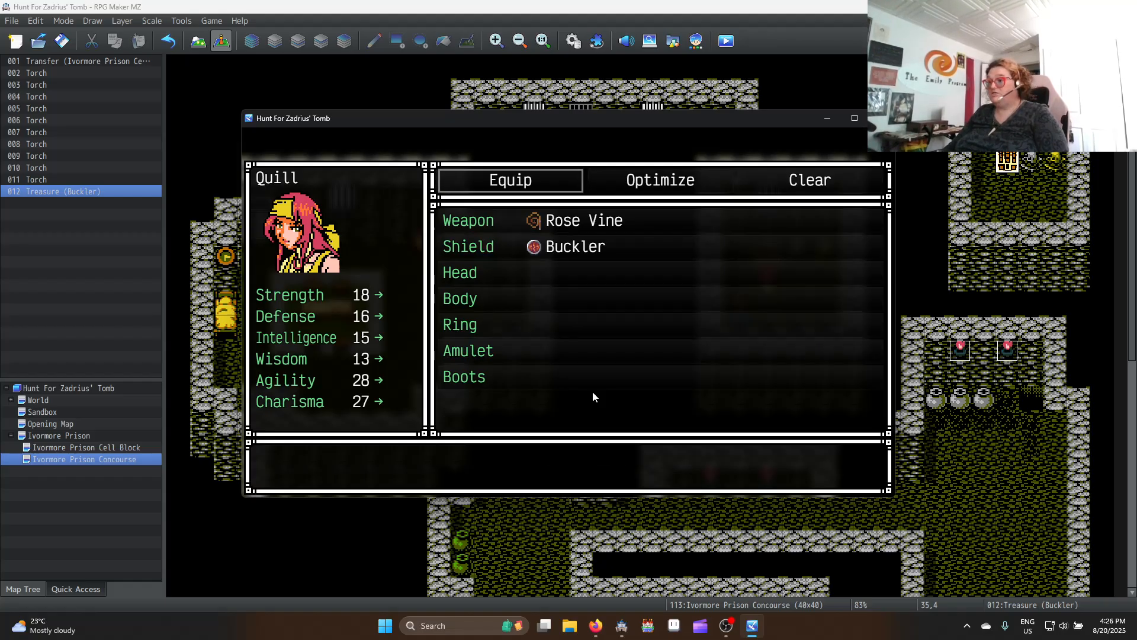
Walk the party from the hidden room through the Concourse's dining hall and corridor, and end the playtest
key("Left")
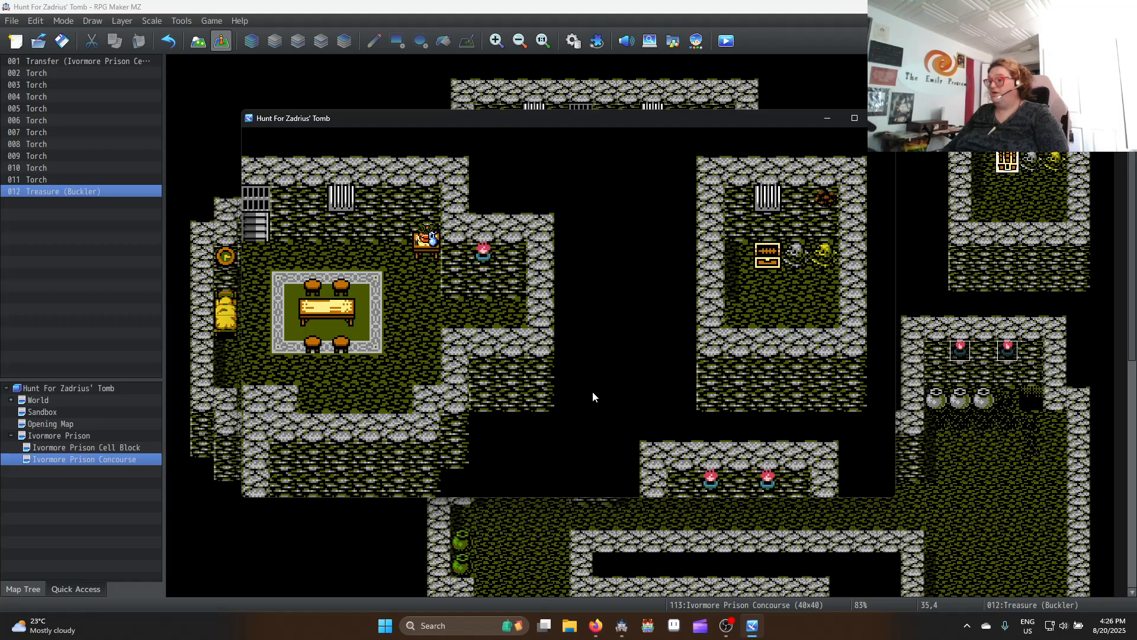
key("Left")
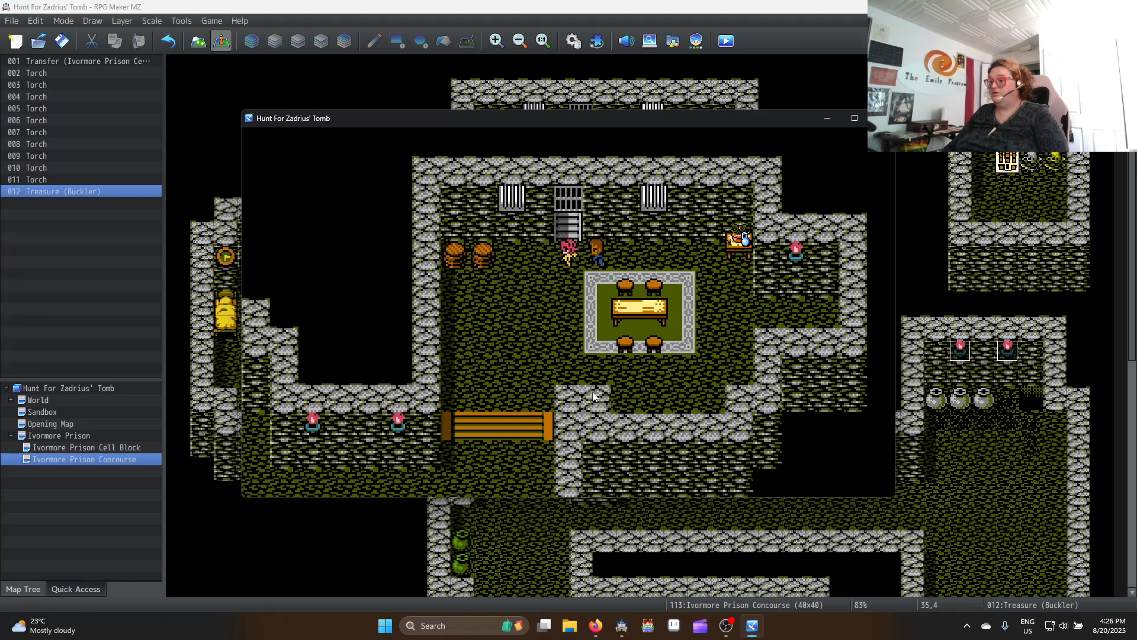
key("Down")
key("Up")
key("Right")
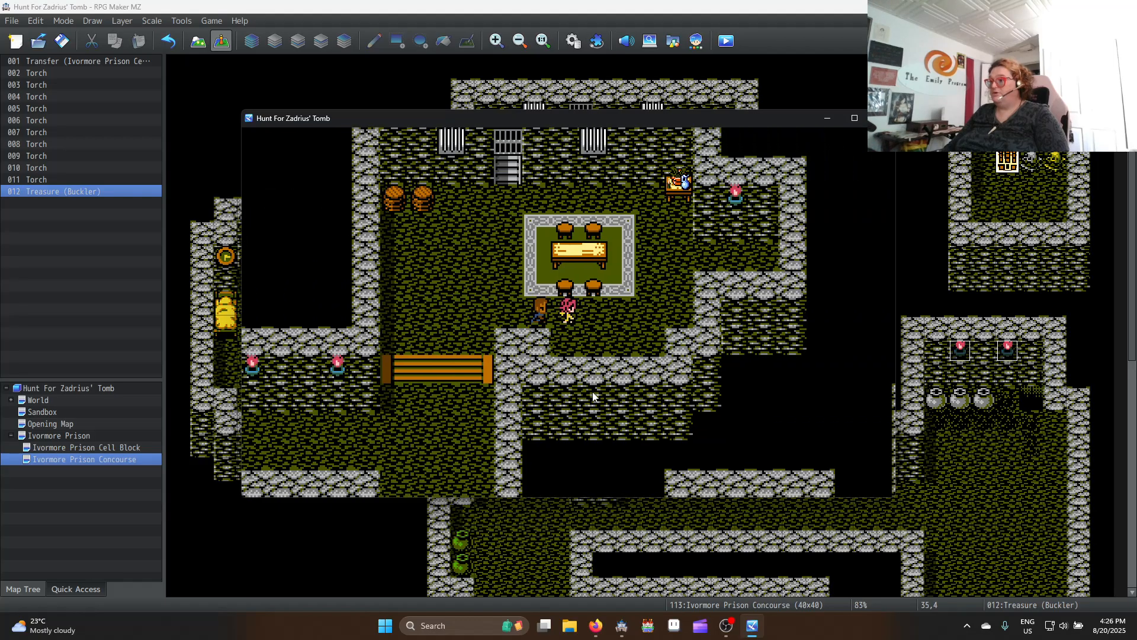
key("Left")
key("Left")
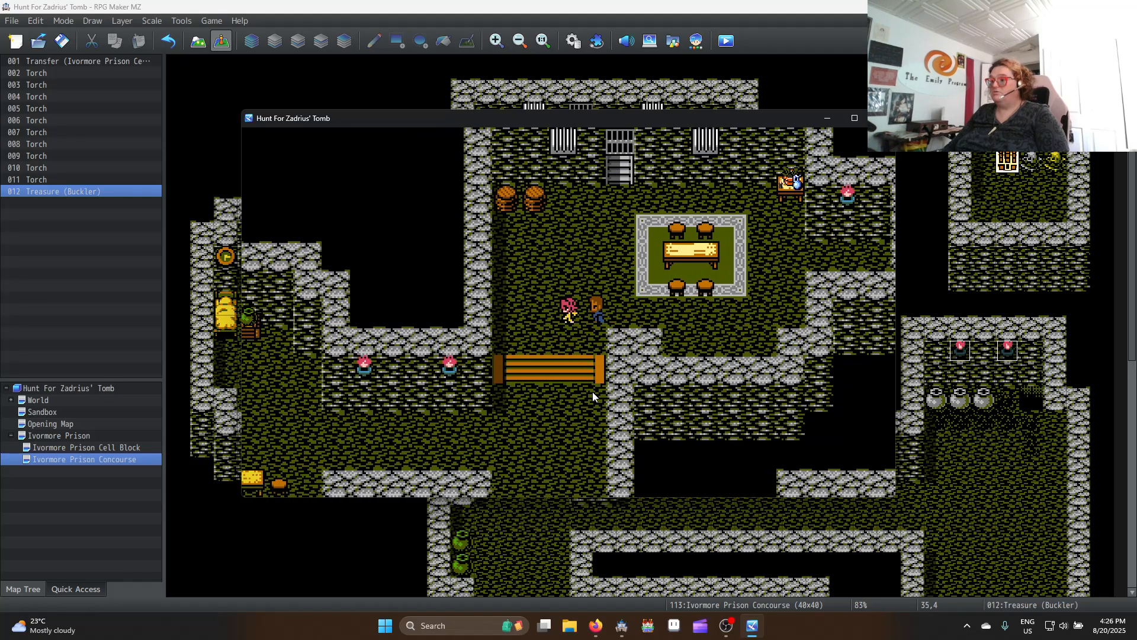
key("Down")
key("Down")
key("Right")
key("Up")
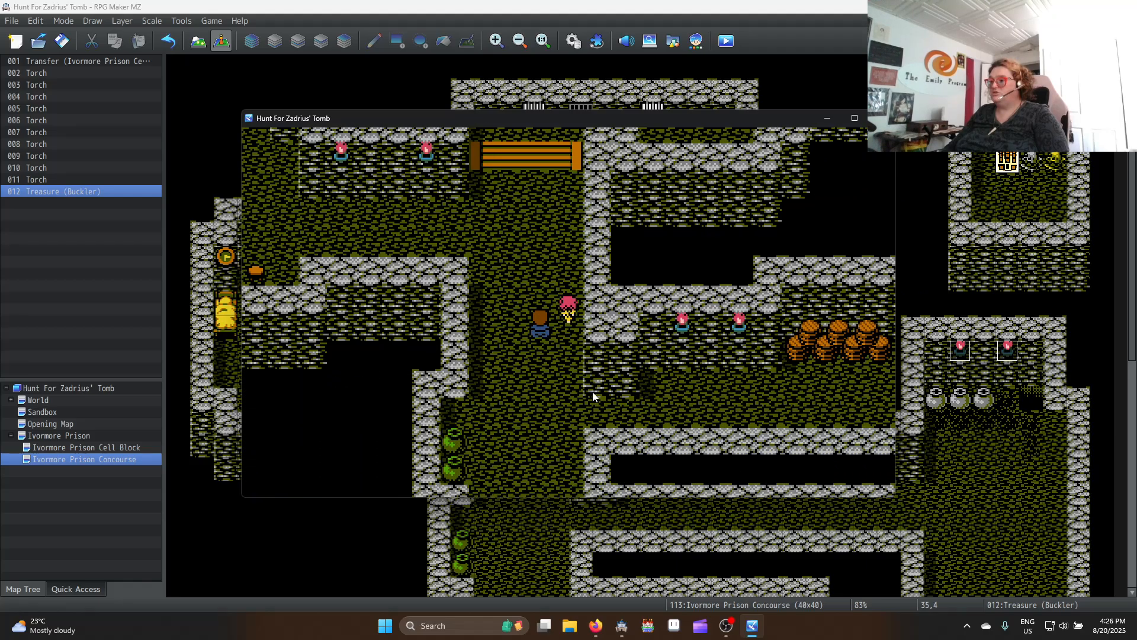
key("Left")
key("Down")
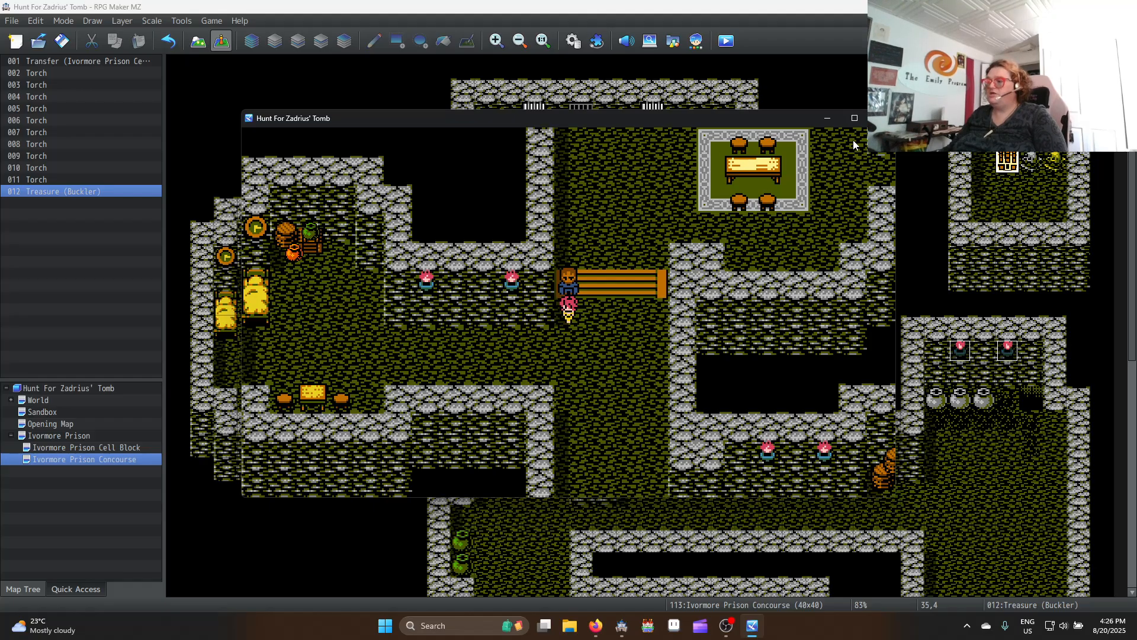
left_click(881, 118)
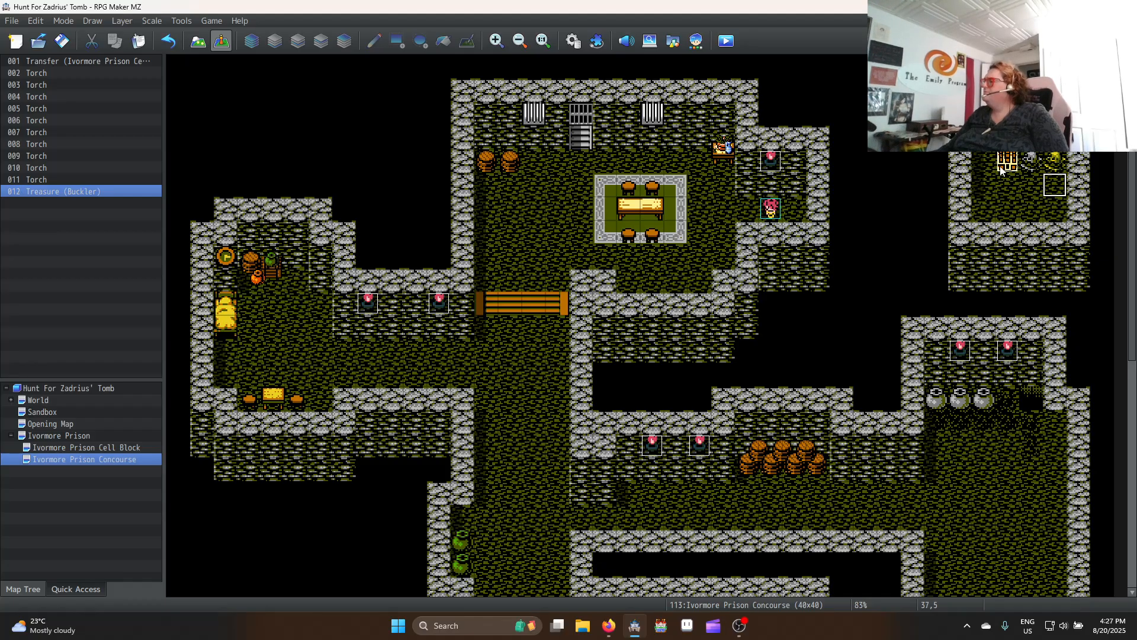
Paste a copy of the Buckler treasure event at tile 5,9 in the western bedroom and open the copy for editing
scroll(651, 272, "down", 2)
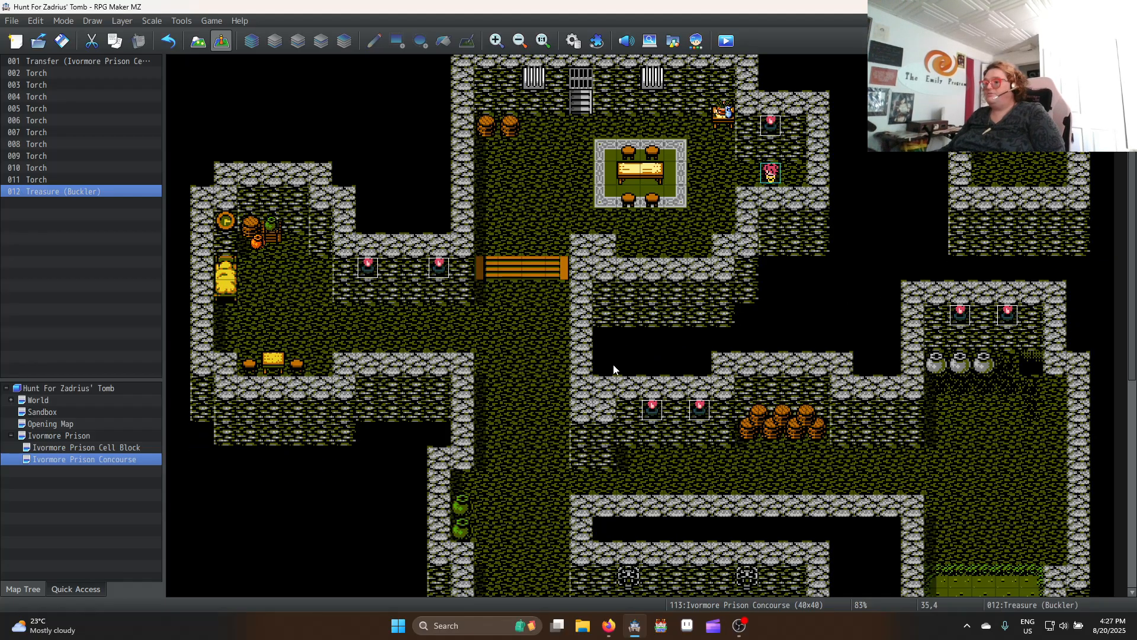
scroll(533, 355, "down", 2)
scroll(624, 406, "down", 5)
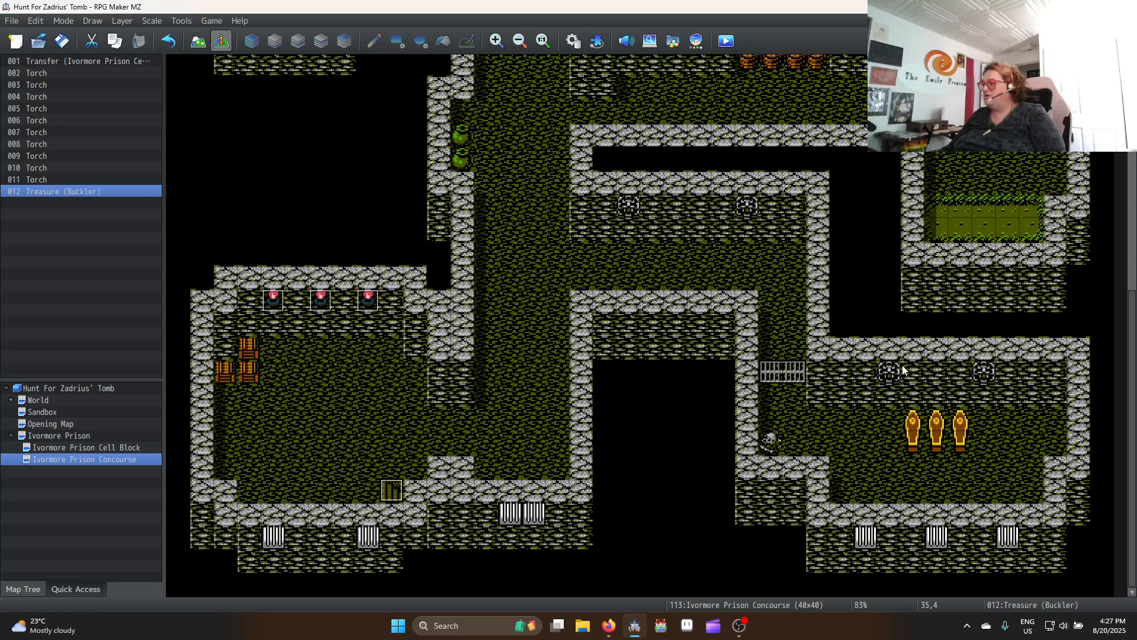
middle_click(908, 339)
middle_click(911, 244)
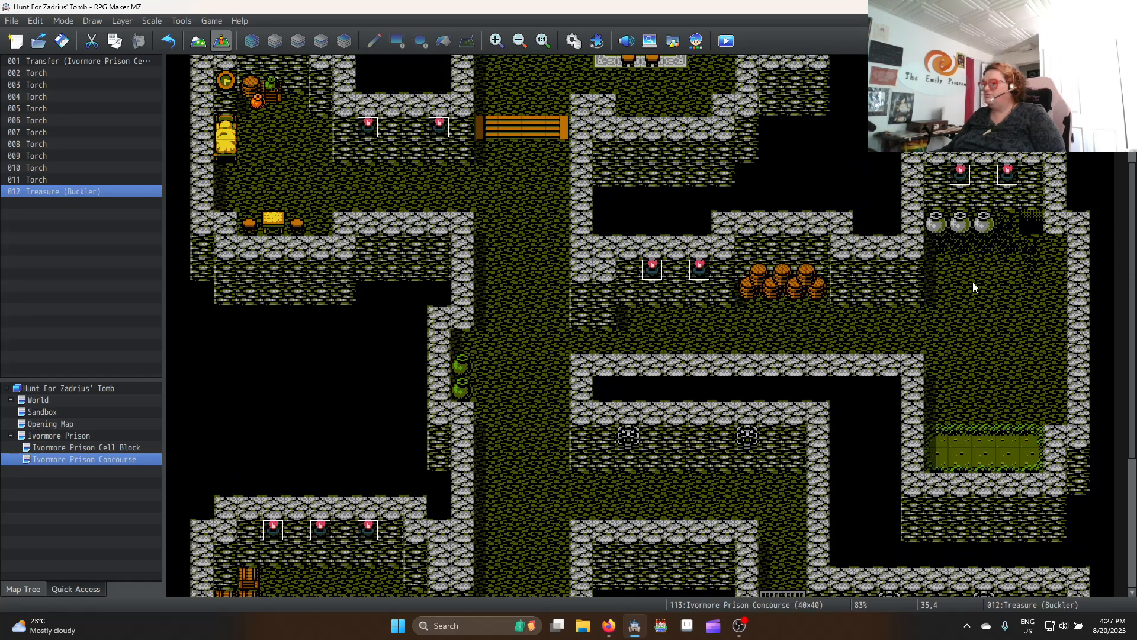
middle_click(691, 274)
middle_click(596, 128)
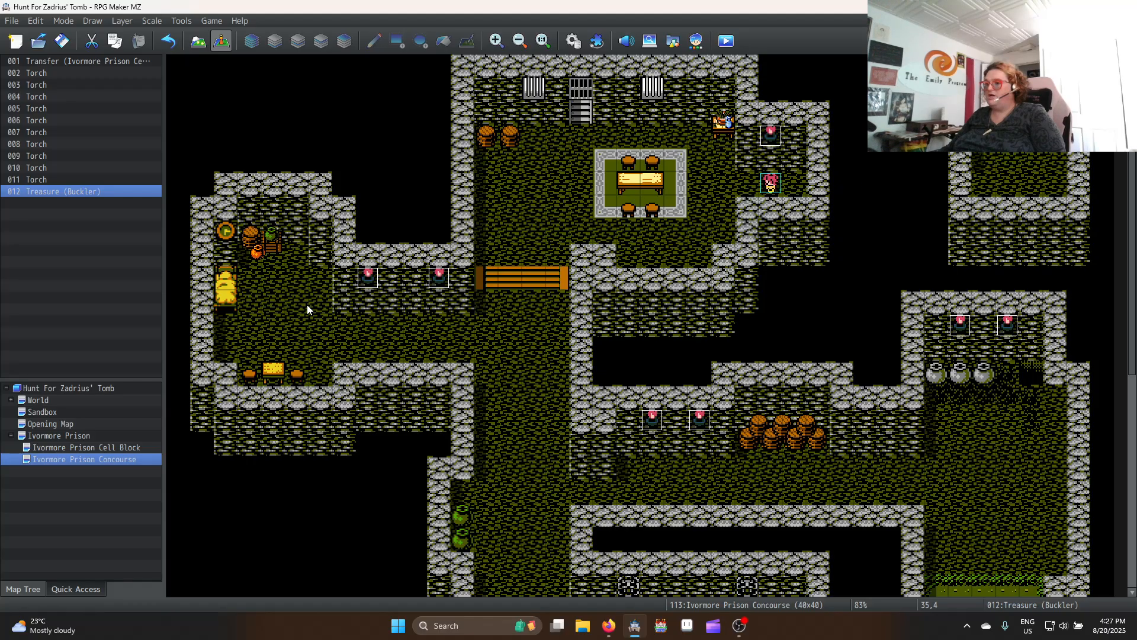
left_click(300, 252)
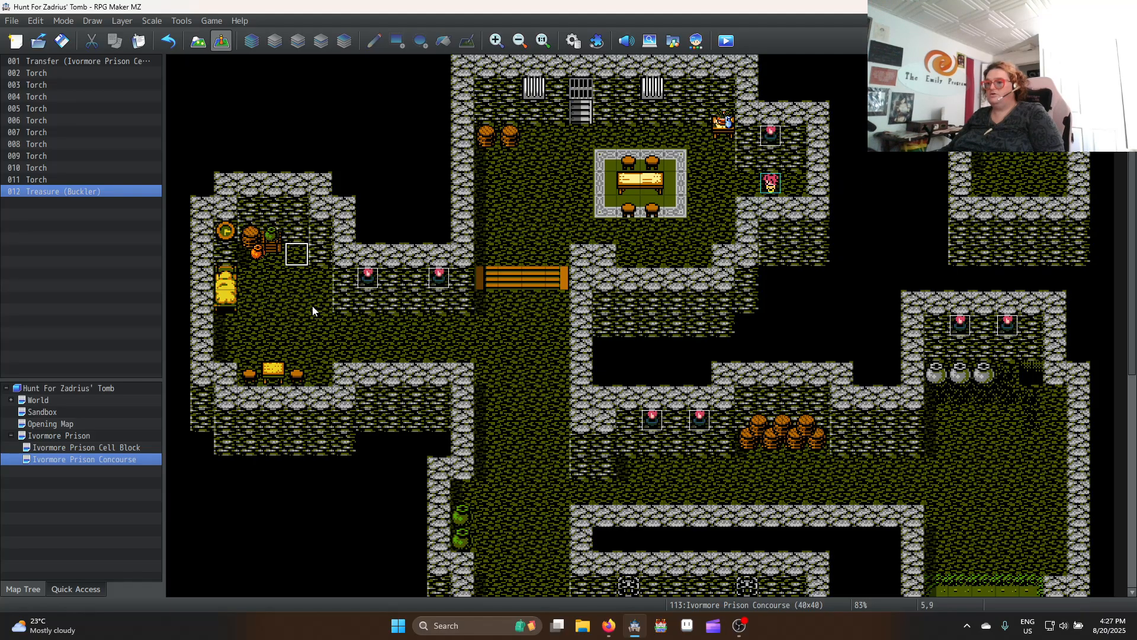
key("ctrl+v")
double_click(296, 255)
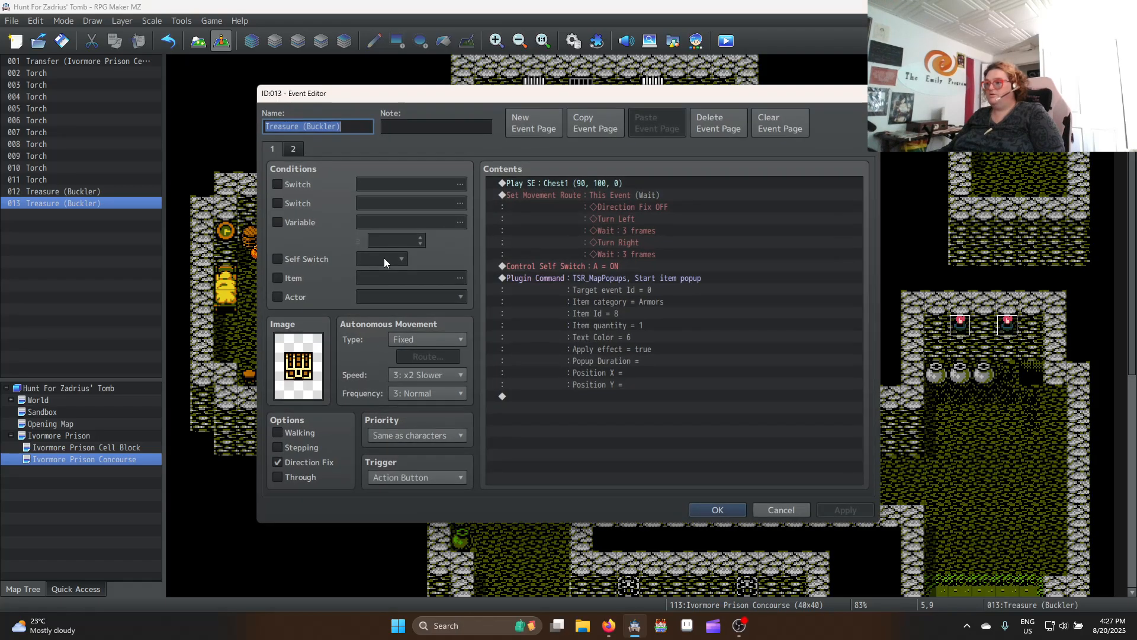
Rename the copied treasure event in the western bedroom as Treasure (Bandana) and save the event
left_click(336, 128)
key("shift+Left")
key("shift+Left")
key("shift+Left")
key("shift+Left")
key("shift+Left")
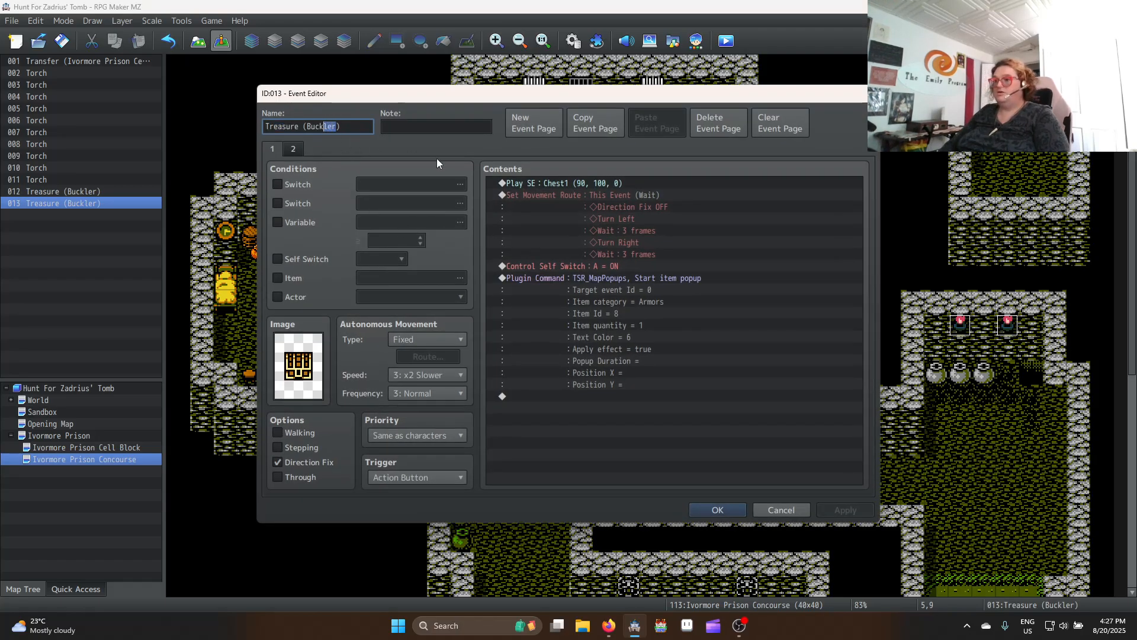
key("shift+Left")
type("andana")
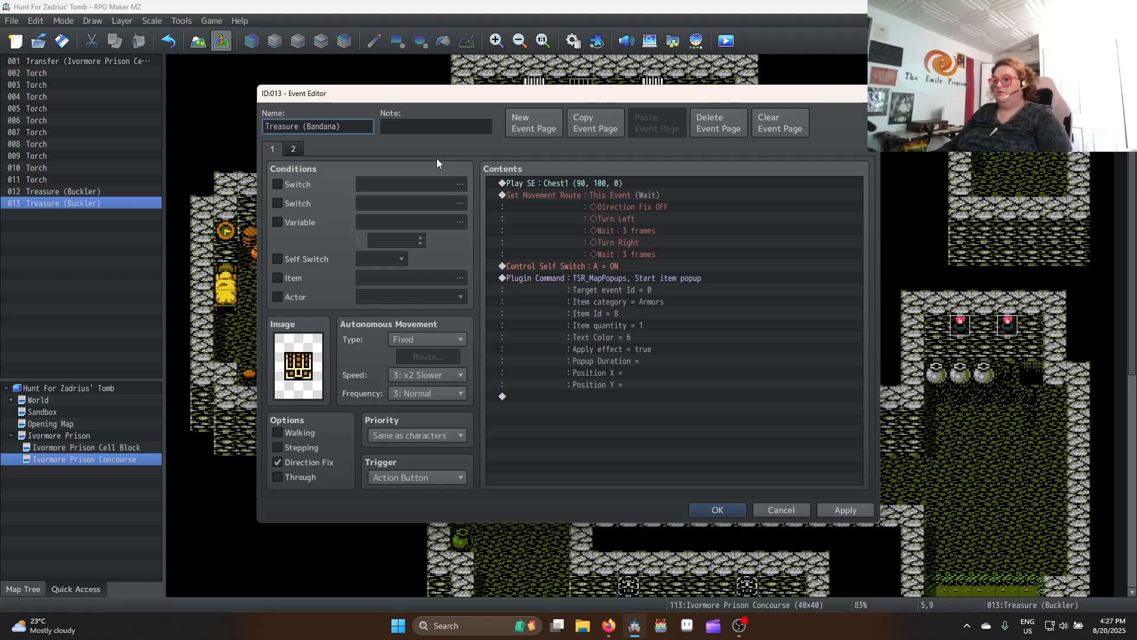
left_click(623, 289)
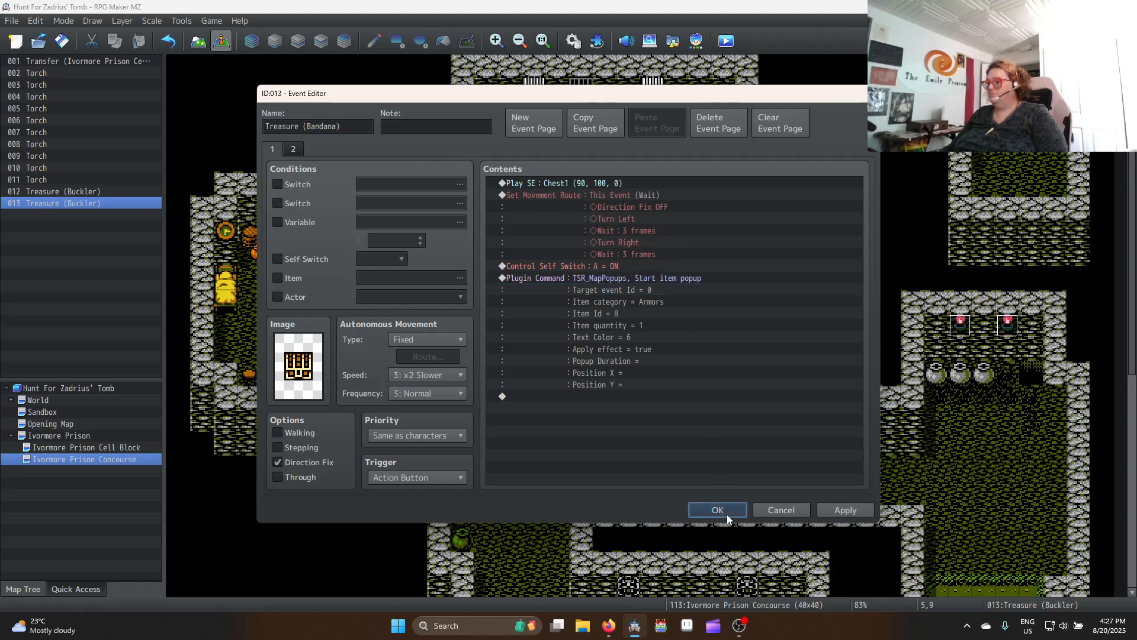
left_click(725, 512)
Look up the Bandana in the armor database and set the item popup's Item Id to 9 in the Bandana chest event
left_click(573, 40)
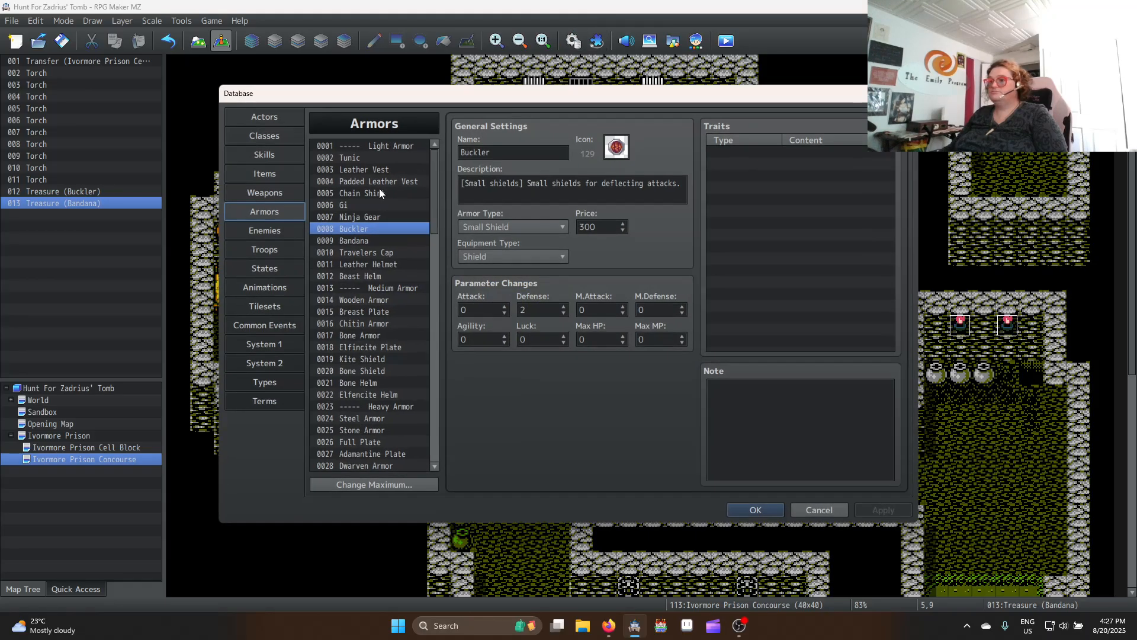
left_click(355, 241)
left_click(748, 512)
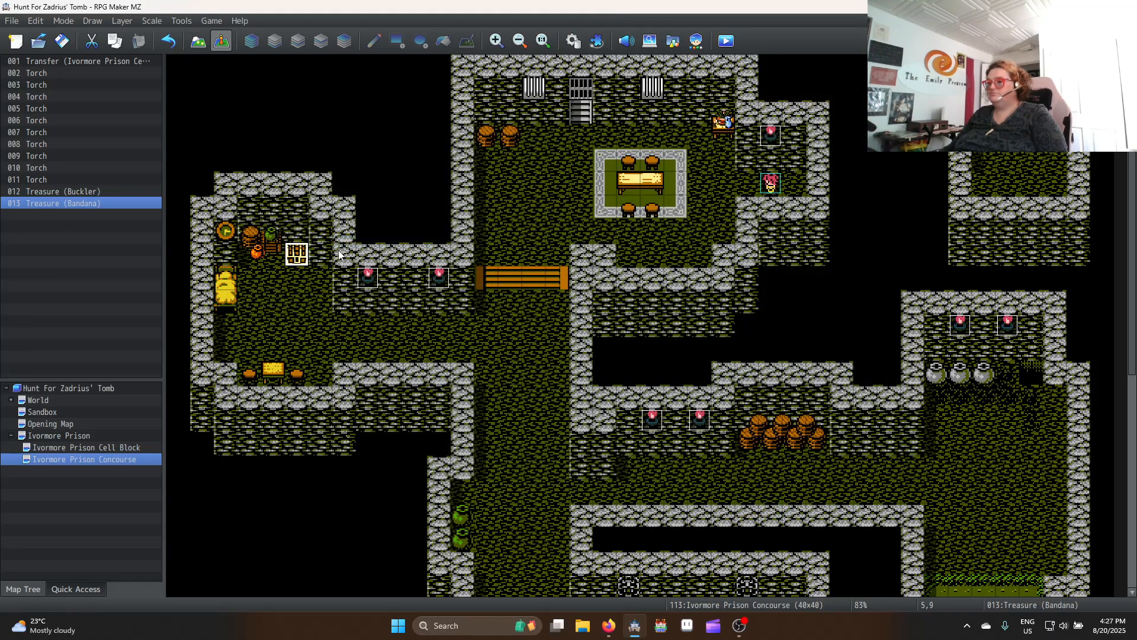
double_click(297, 253)
double_click(618, 278)
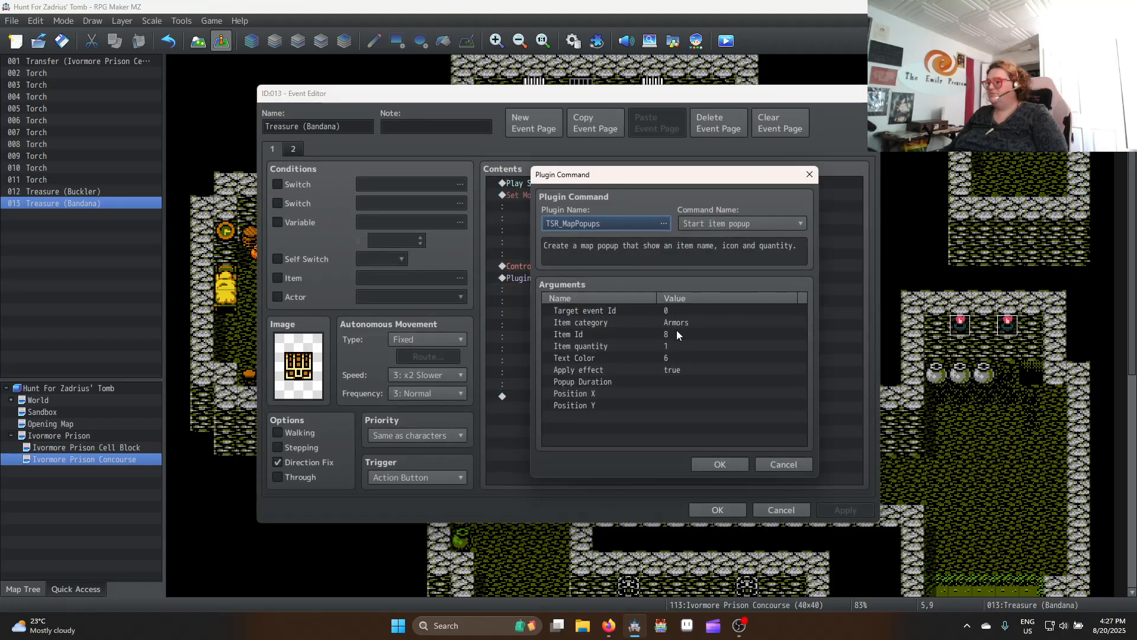
double_click(677, 332)
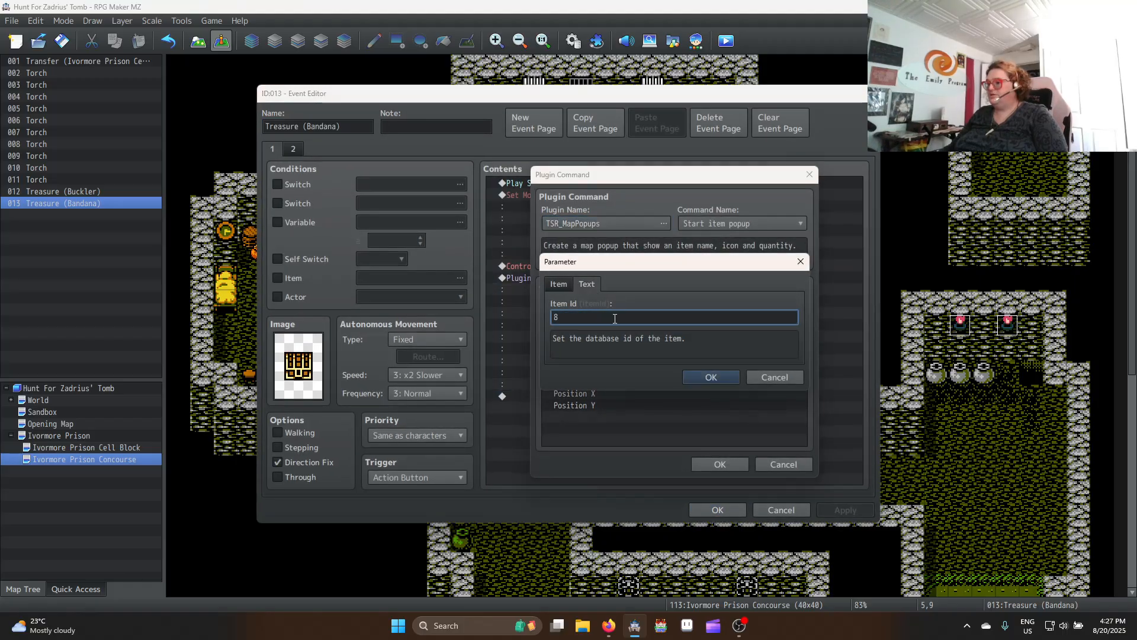
type("9")
left_click(718, 378)
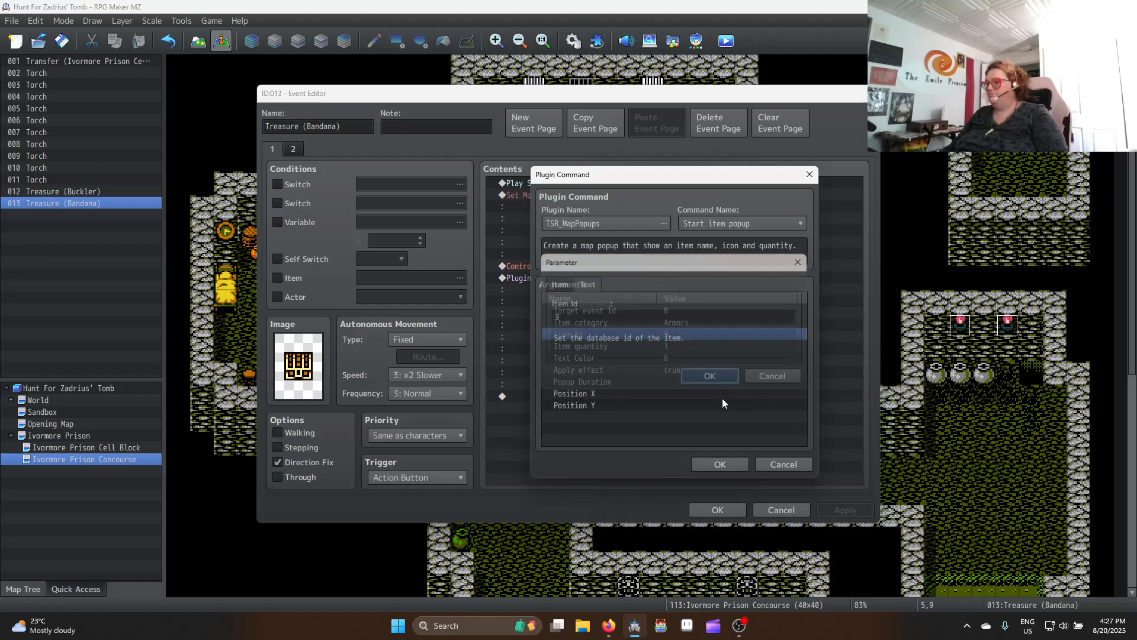
left_click(724, 466)
left_click(722, 508)
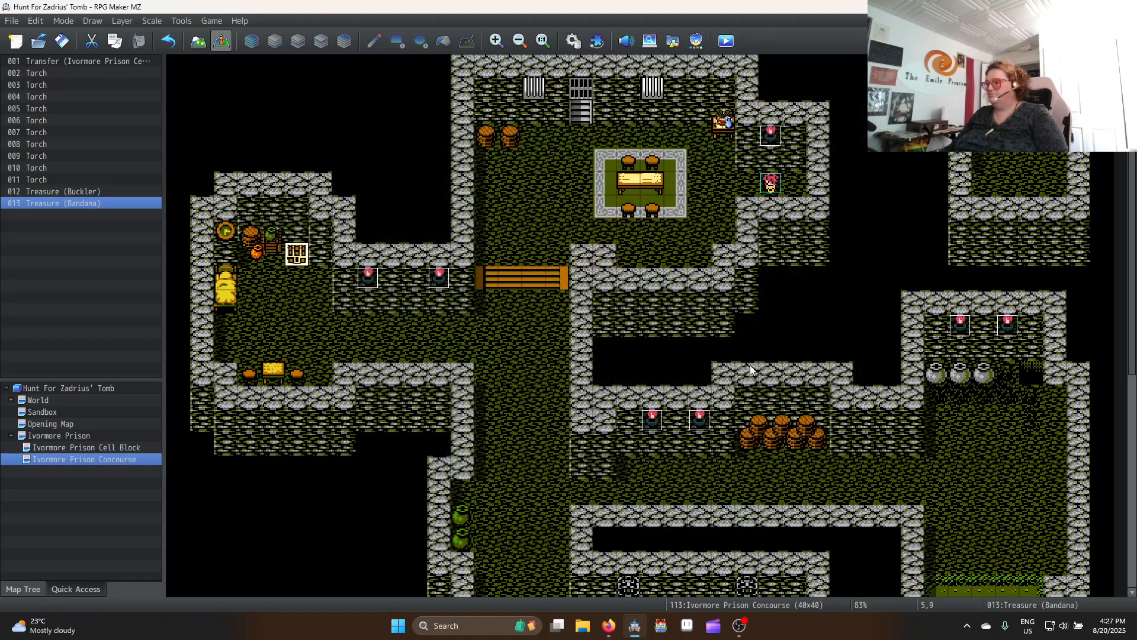
Start a playtest, walk the party to the western bedroom and open the Bandana chest
left_click(728, 40)
left_click(545, 328)
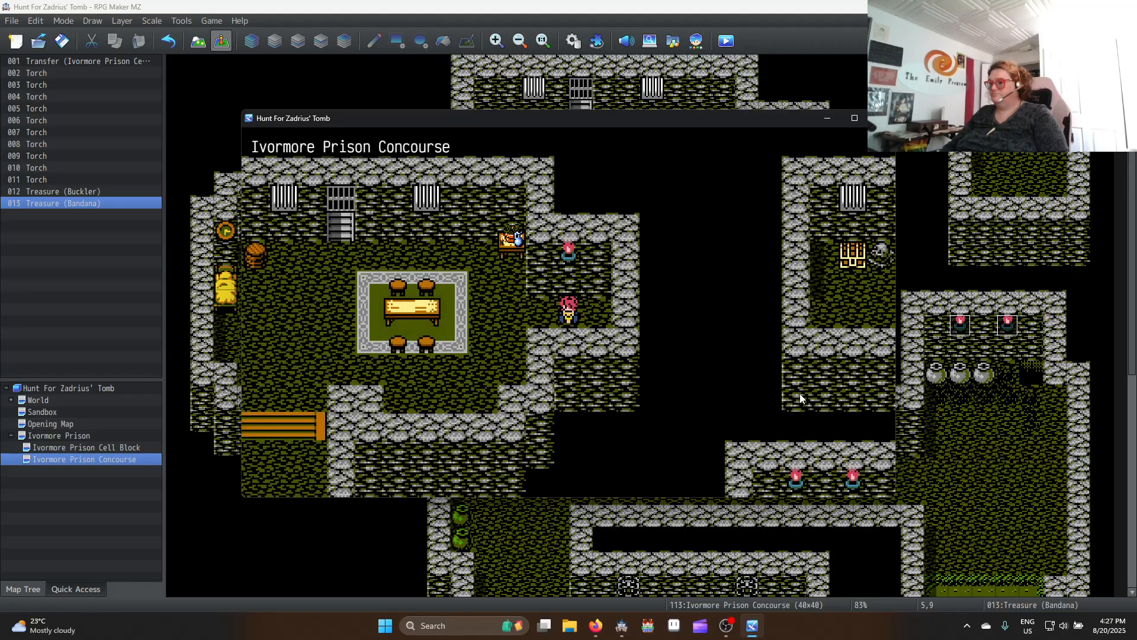
key("Left")
key("Down")
key("Left")
key("Down")
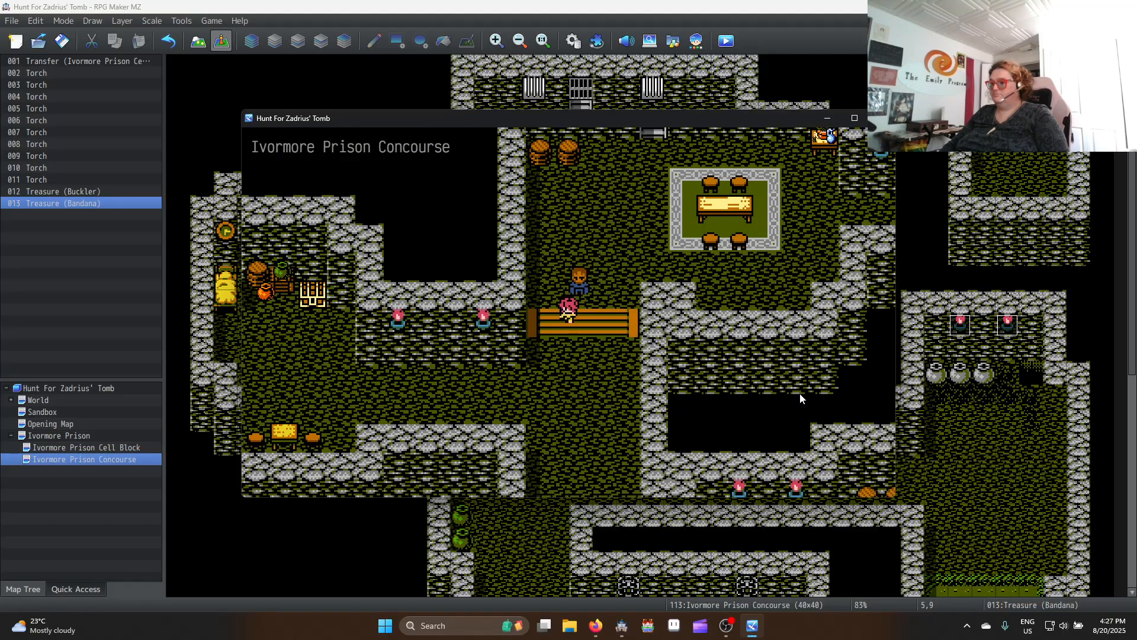
key("Left")
key("Up")
key("Up")
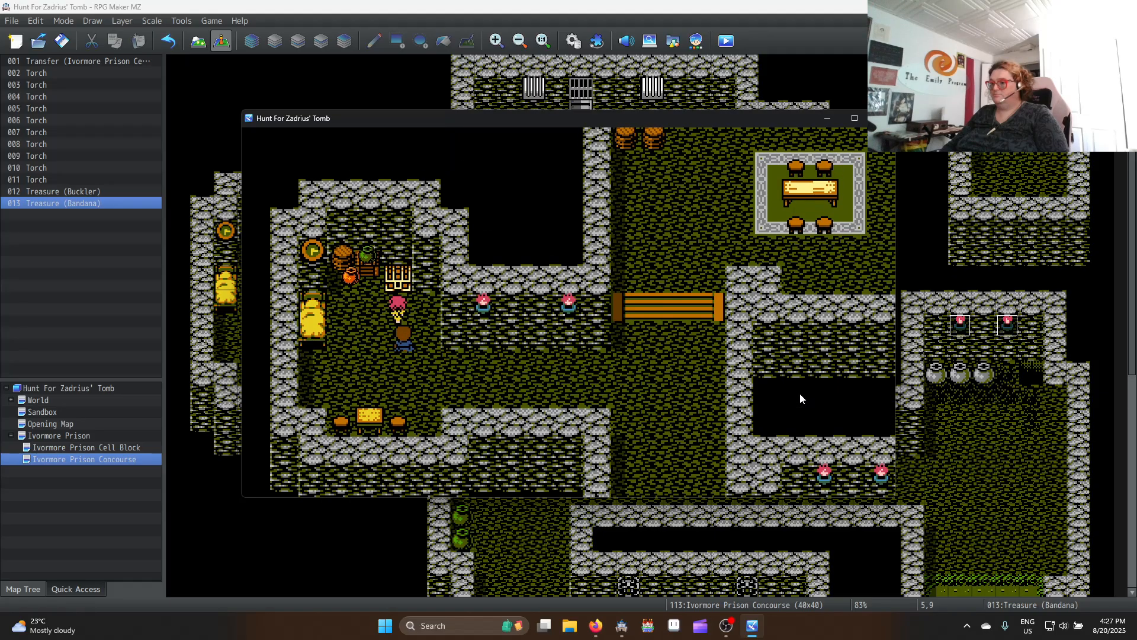
key("Return")
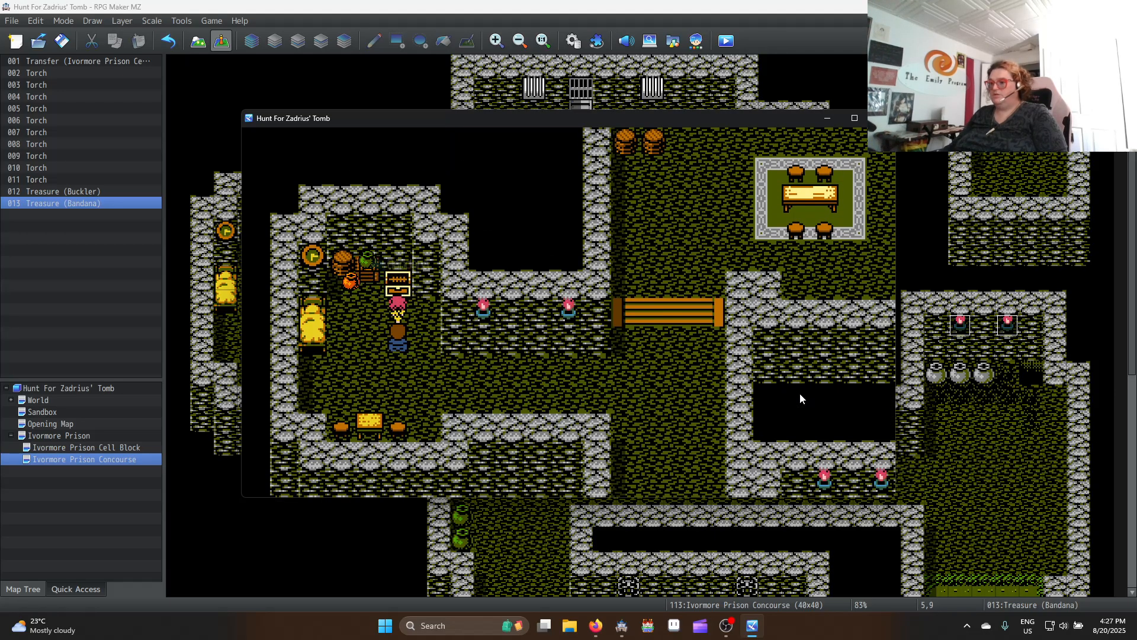
Optimize Quill's equipment in the playtest
key("Escape")
key("Down")
key("Down")
key("Return")
key("Return")
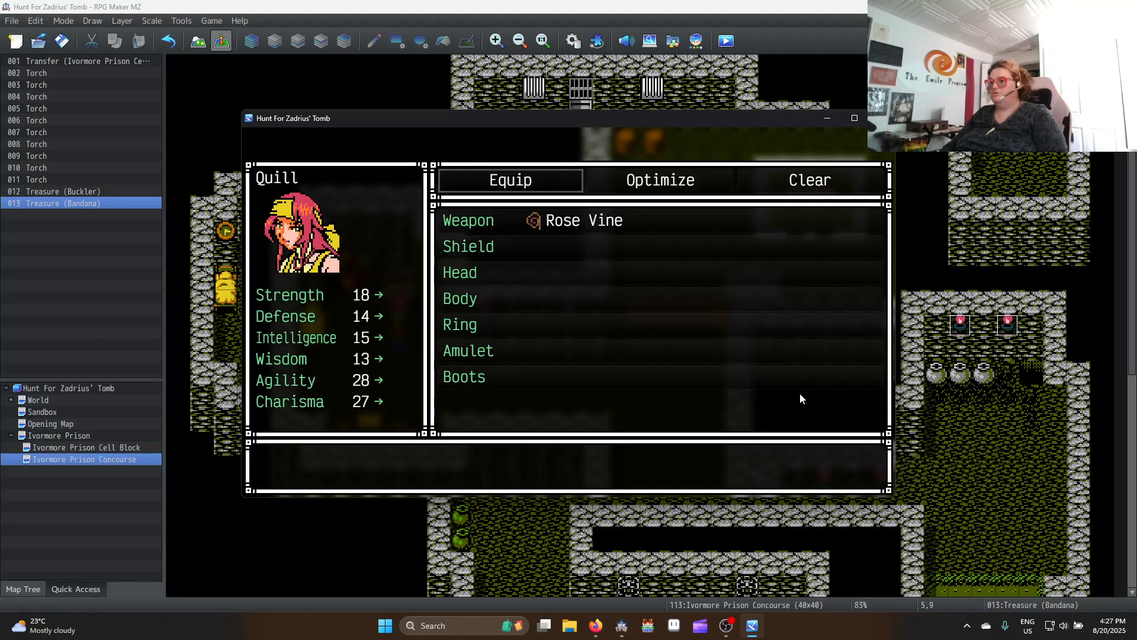
key("Right")
key("Return")
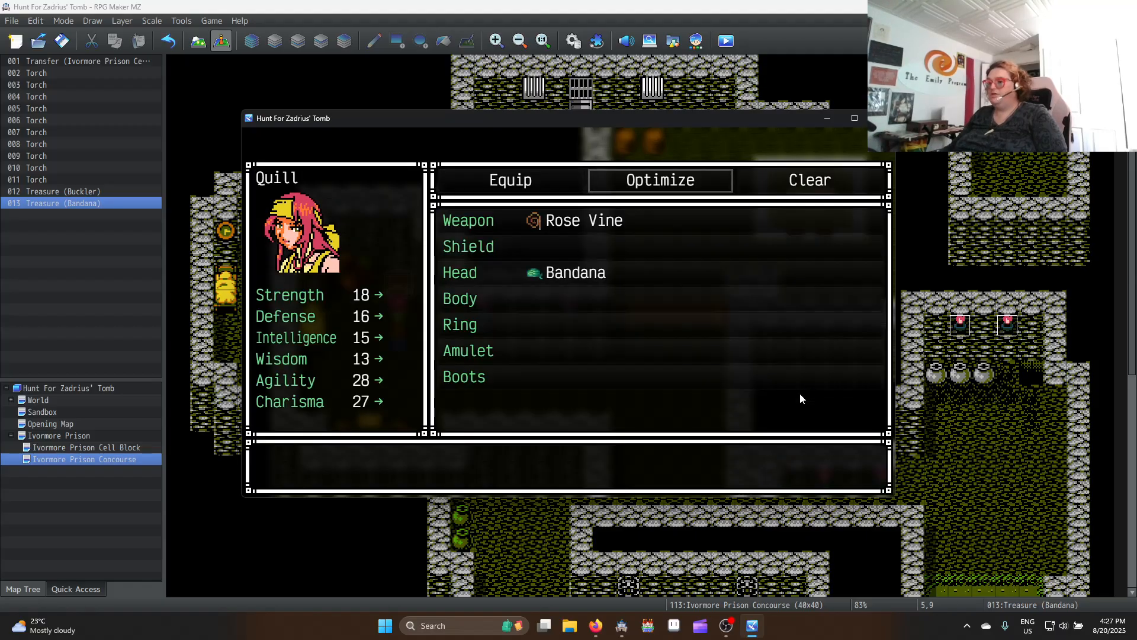
Inspect the alternatives for Quill's Head slot without changing the equipment, and end the playtest
key("Left")
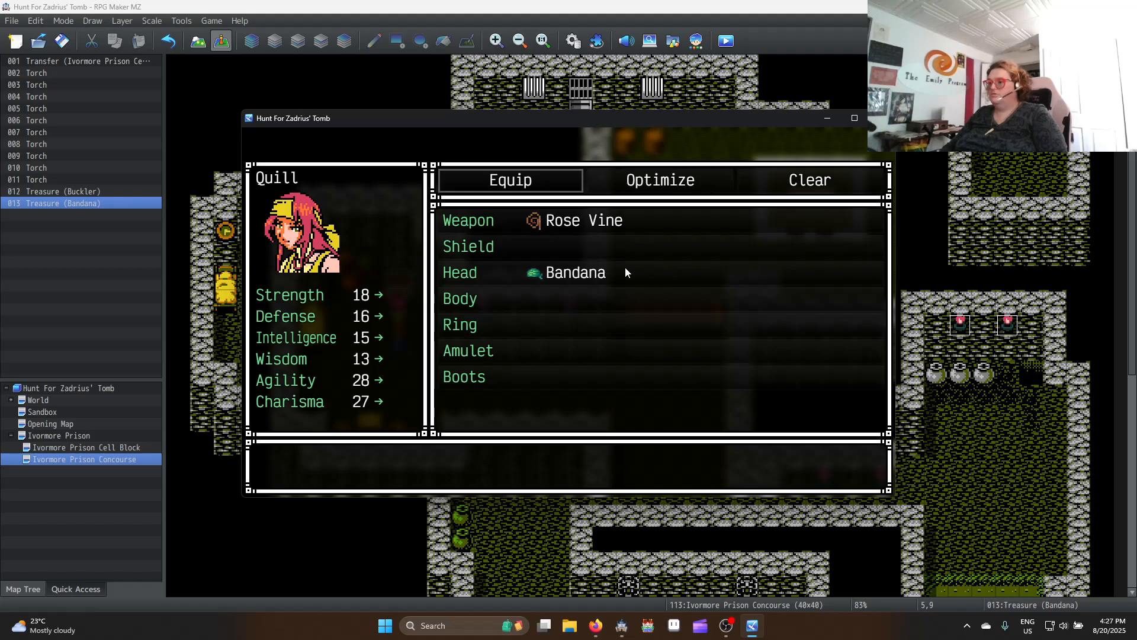
key("Return")
key("Down")
key("Down")
key("Return")
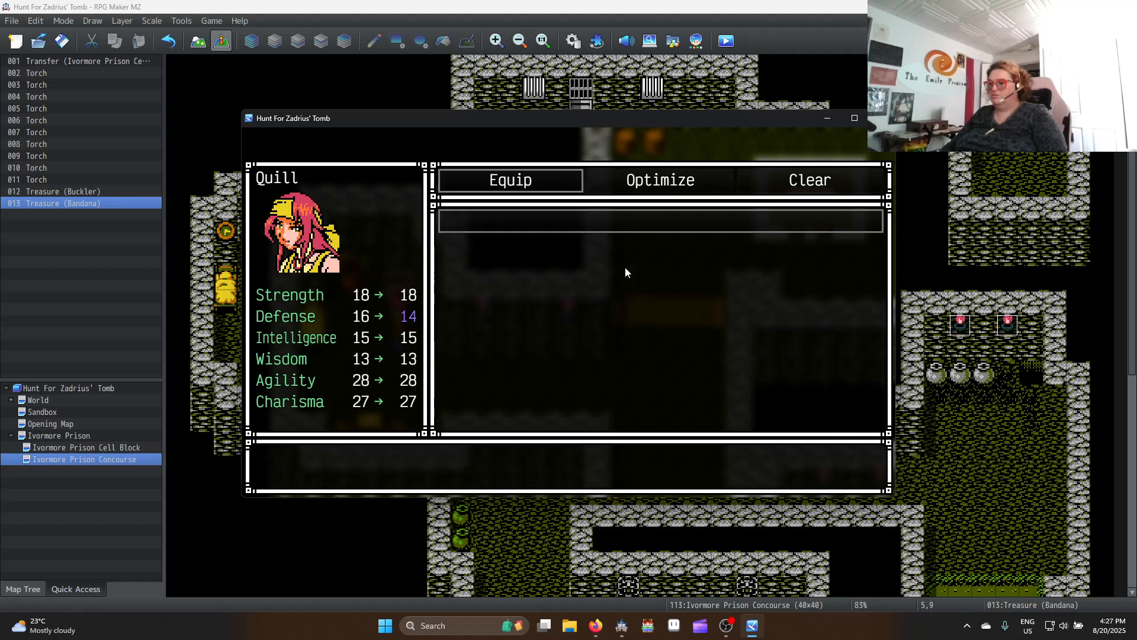
key("Escape")
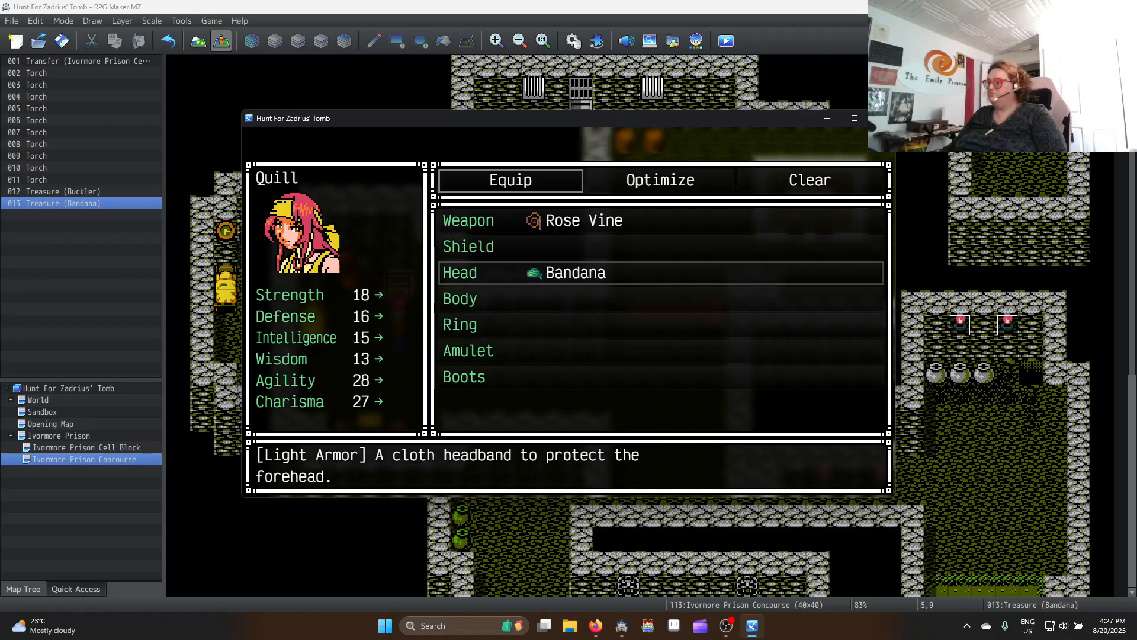
left_click(882, 118)
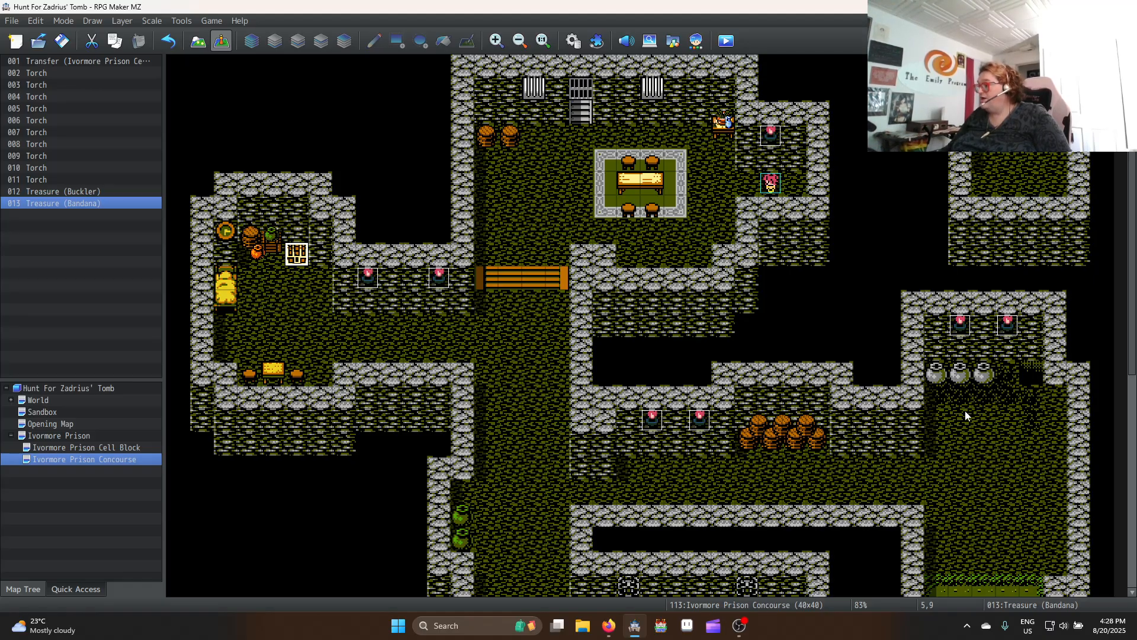
Create an event named Treasure(Bandana) on the upper crate at tile 3,29 in the southwestern storage room
scroll(965, 411, "down", 5)
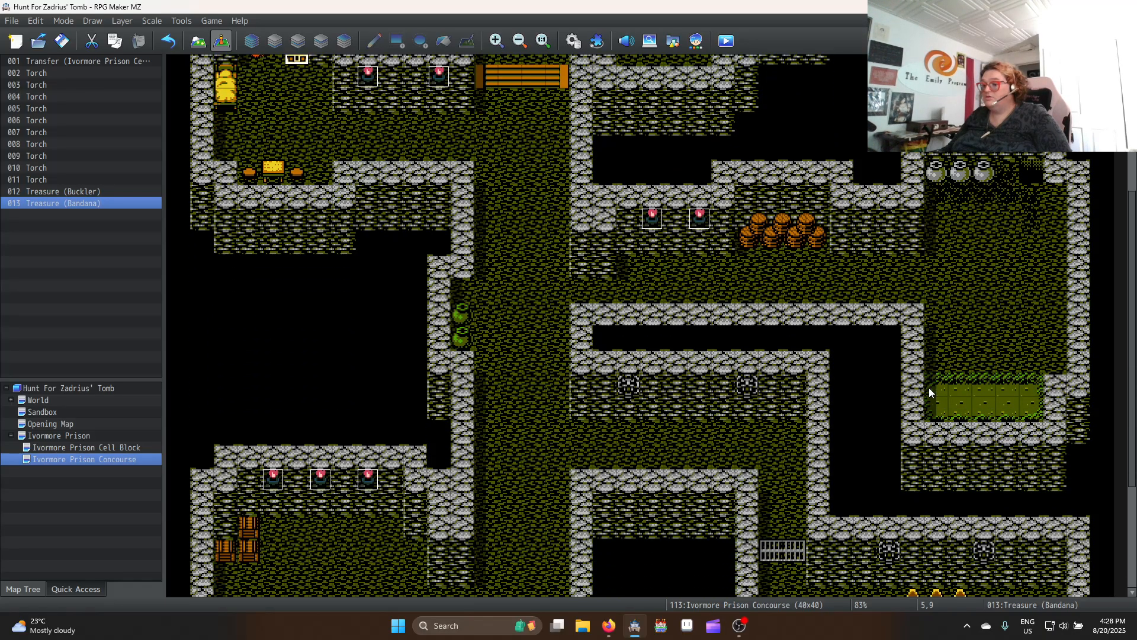
scroll(929, 392, "down", 2)
left_click(253, 436)
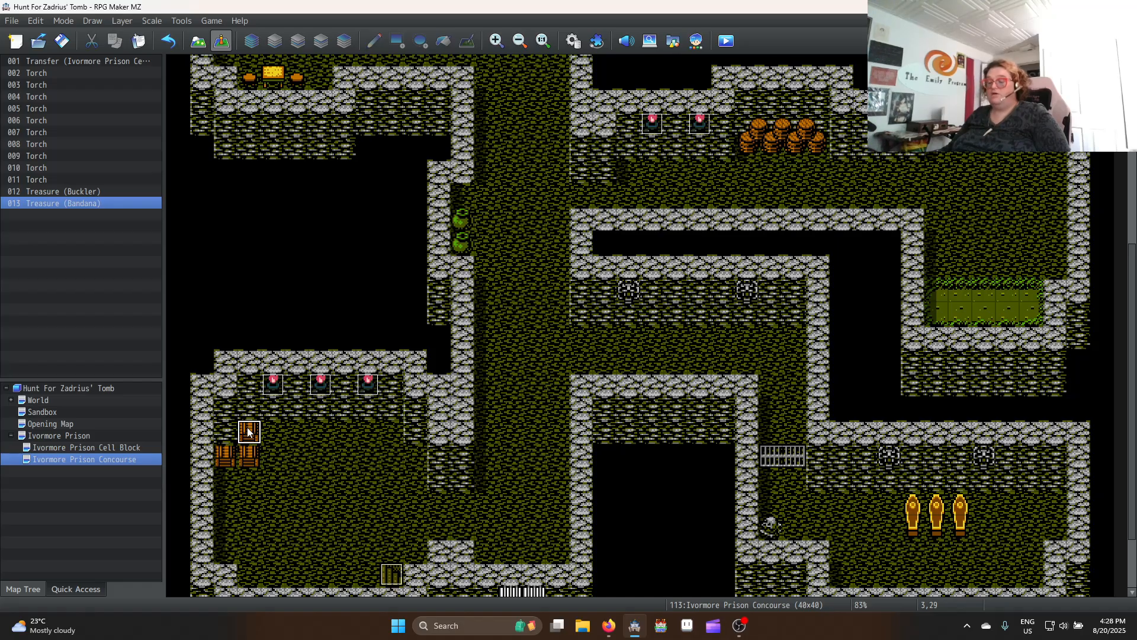
double_click(249, 432)
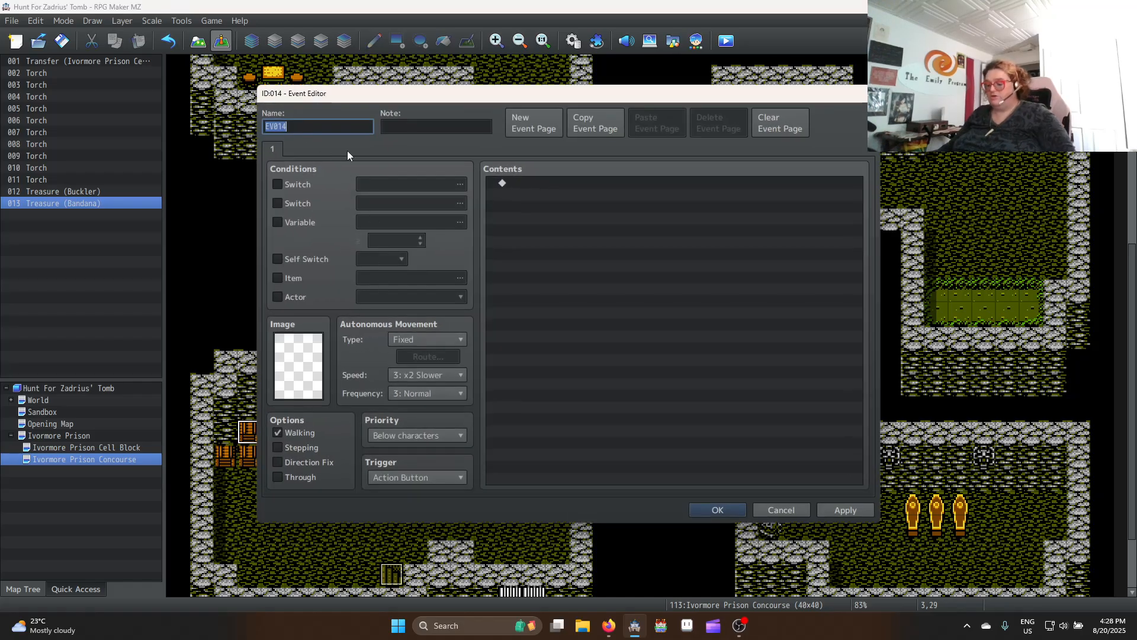
type("Treas")
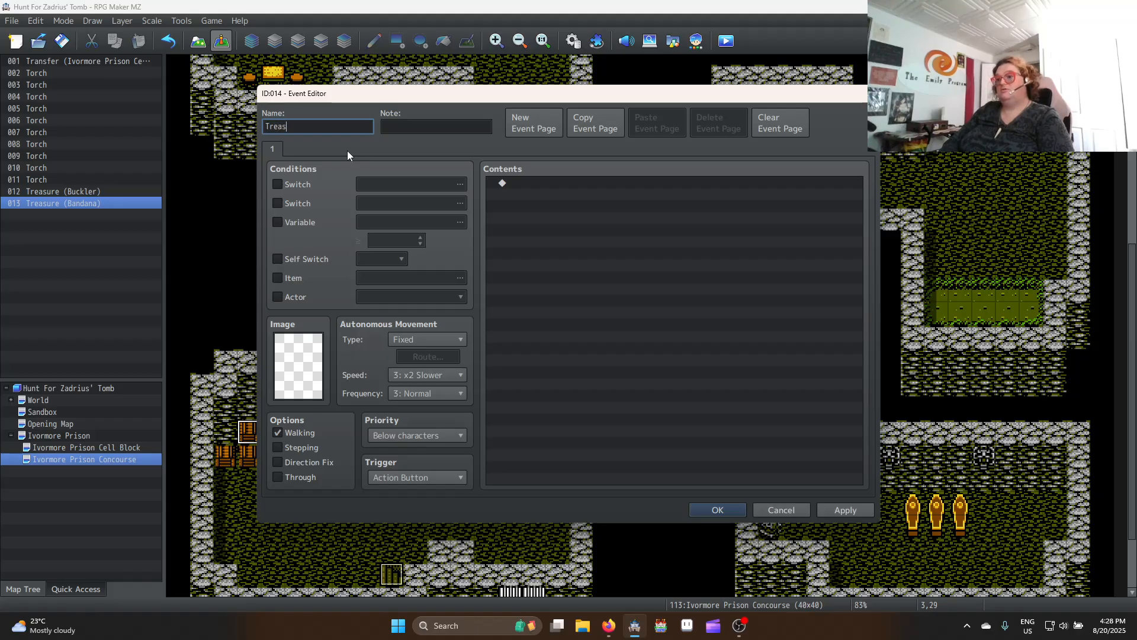
type("ure()")
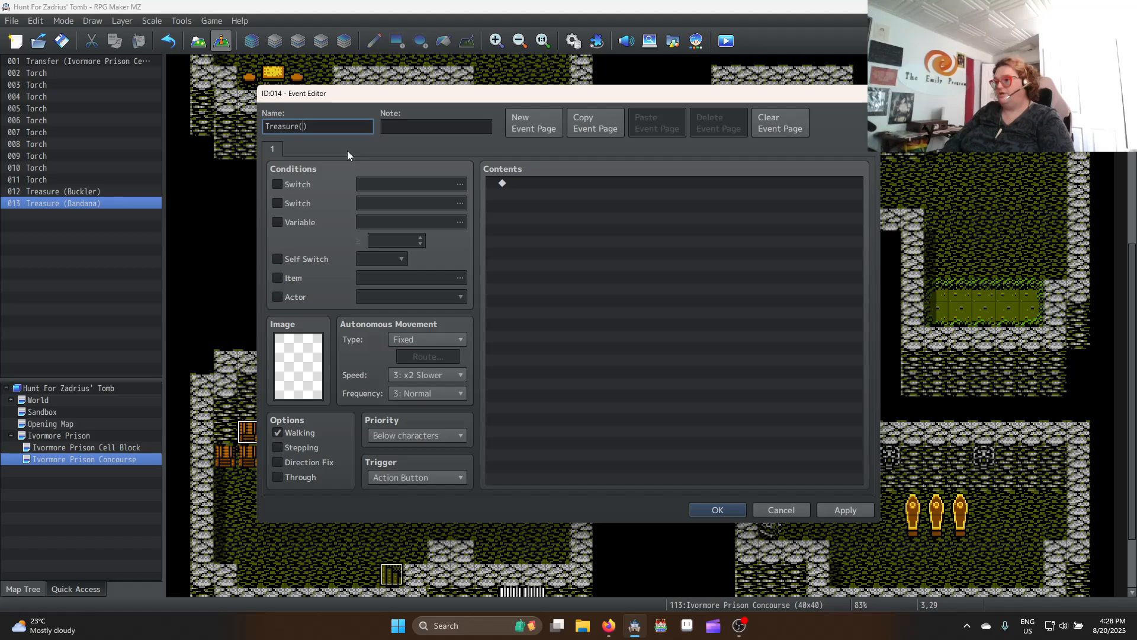
type("Bandana")
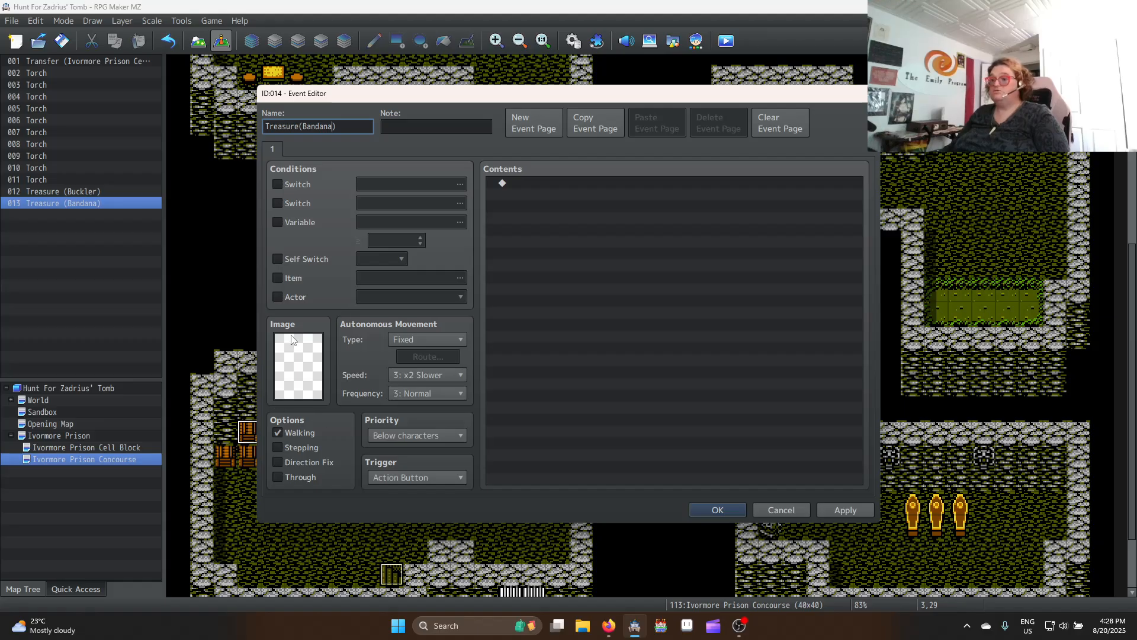
Set the crate event's first page to Same as characters priority and add a second page conditioned on Self Switch A
left_click(432, 434)
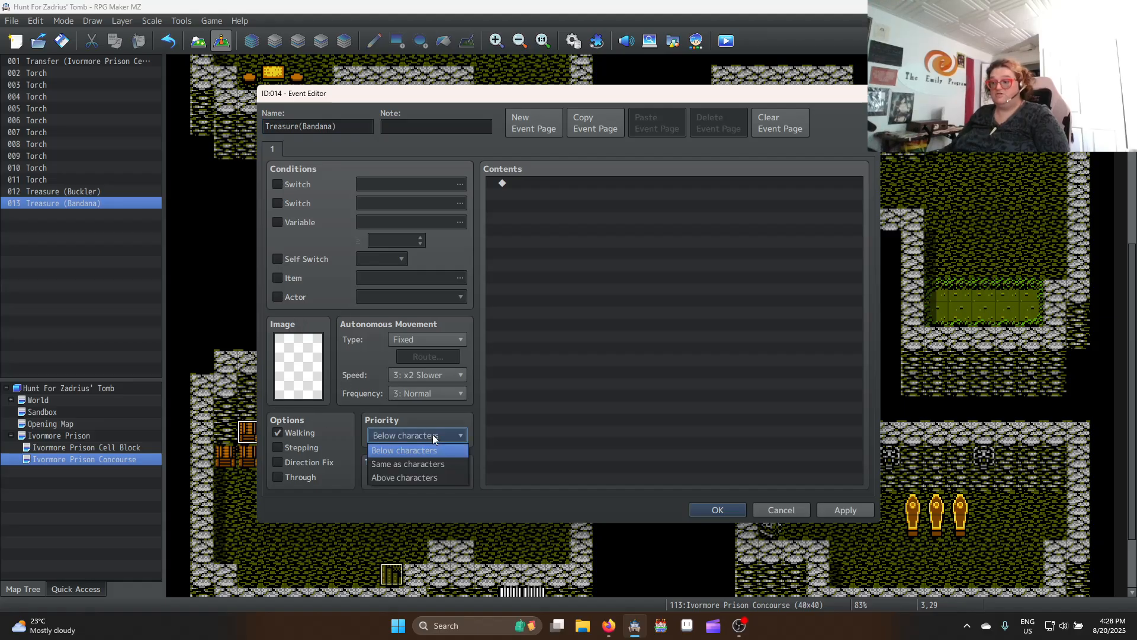
left_click(415, 464)
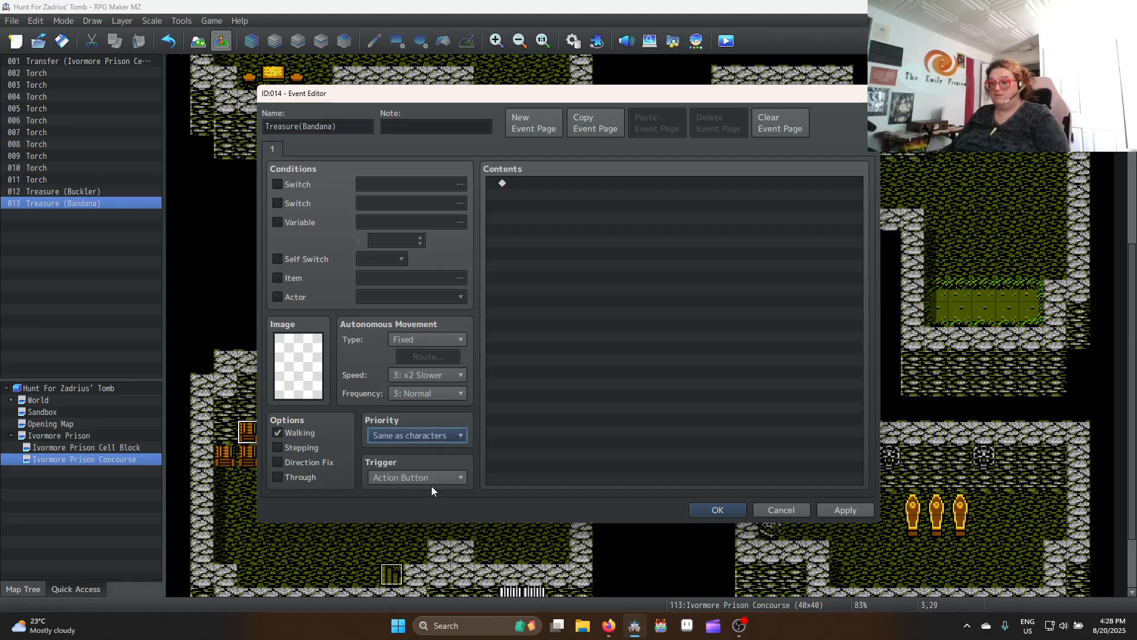
left_click(544, 121)
left_click(303, 260)
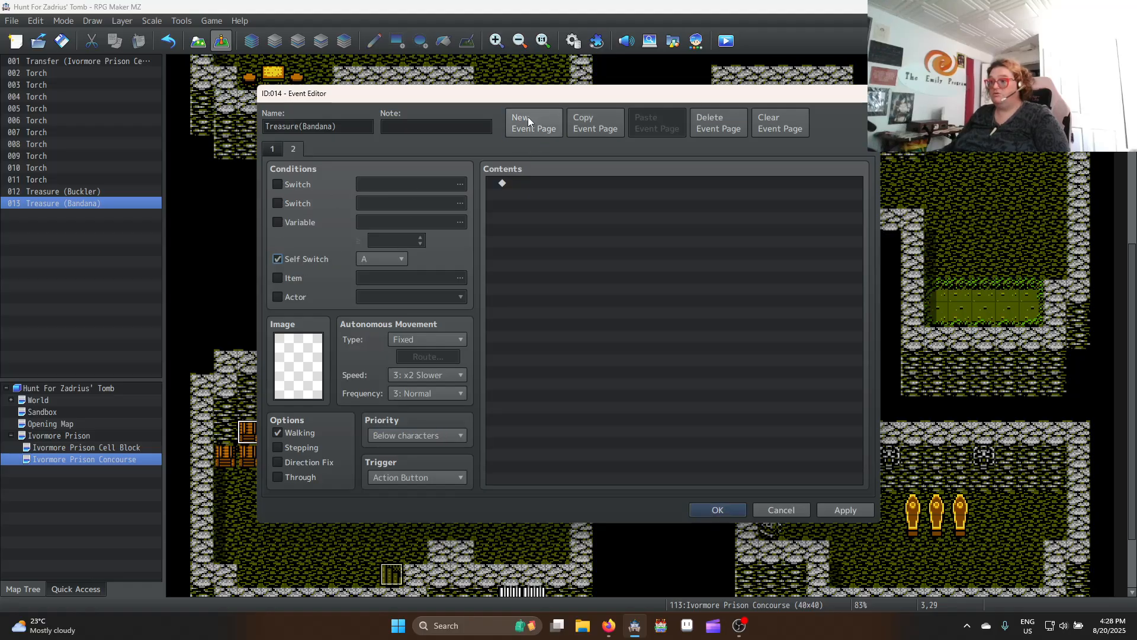
Add a Control Self Switch command that turns A ON to the crate event's first page
double_click(525, 180)
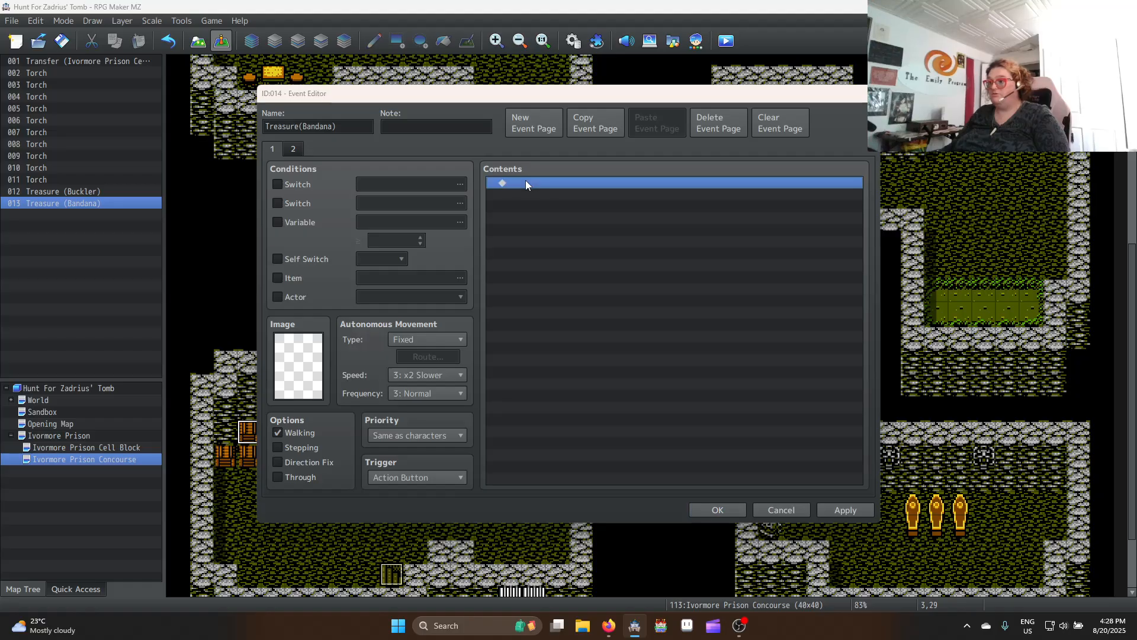
left_click(529, 153)
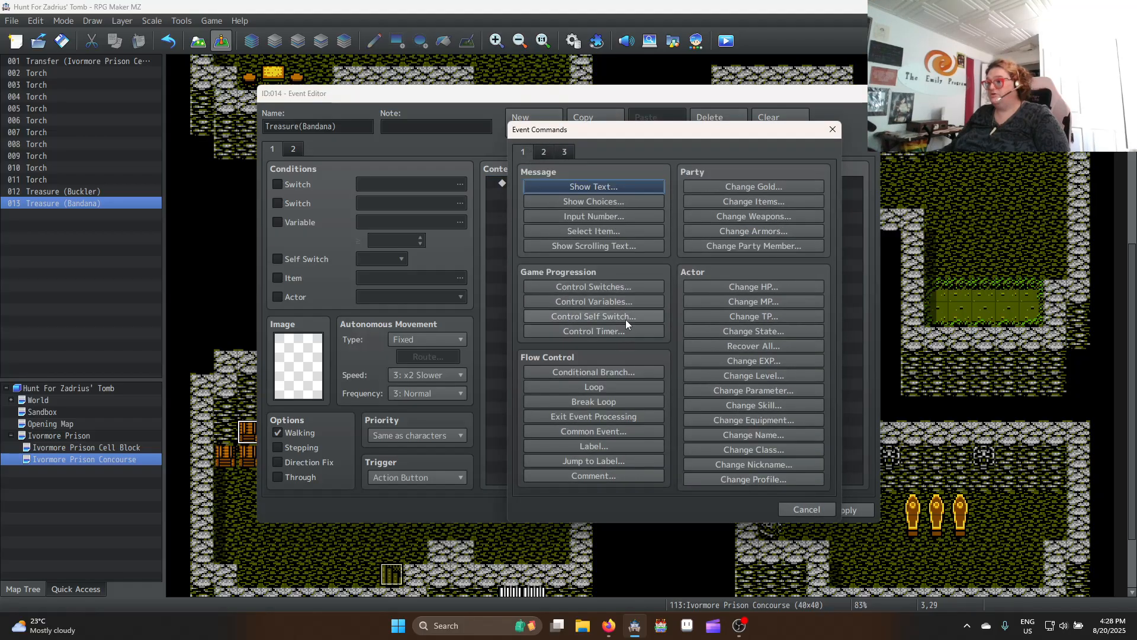
left_click(625, 316)
left_click(649, 369)
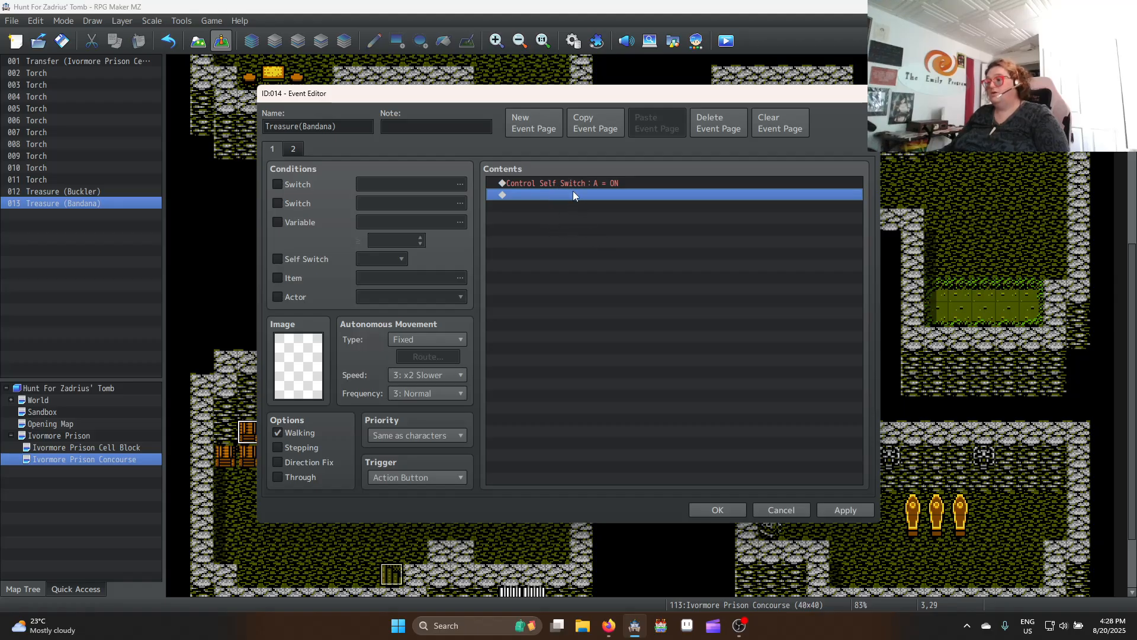
Insert a TSR_MapPopups plugin command with Start item popup before the crate event's Control Self Switch command
left_click(577, 183)
double_click(555, 178)
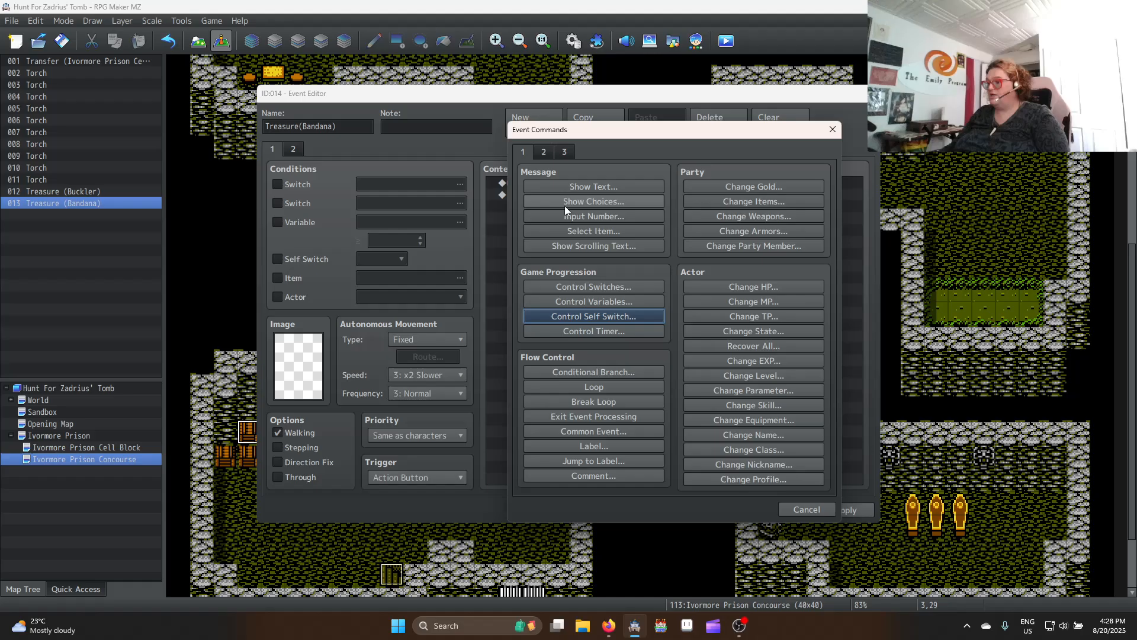
left_click(564, 152)
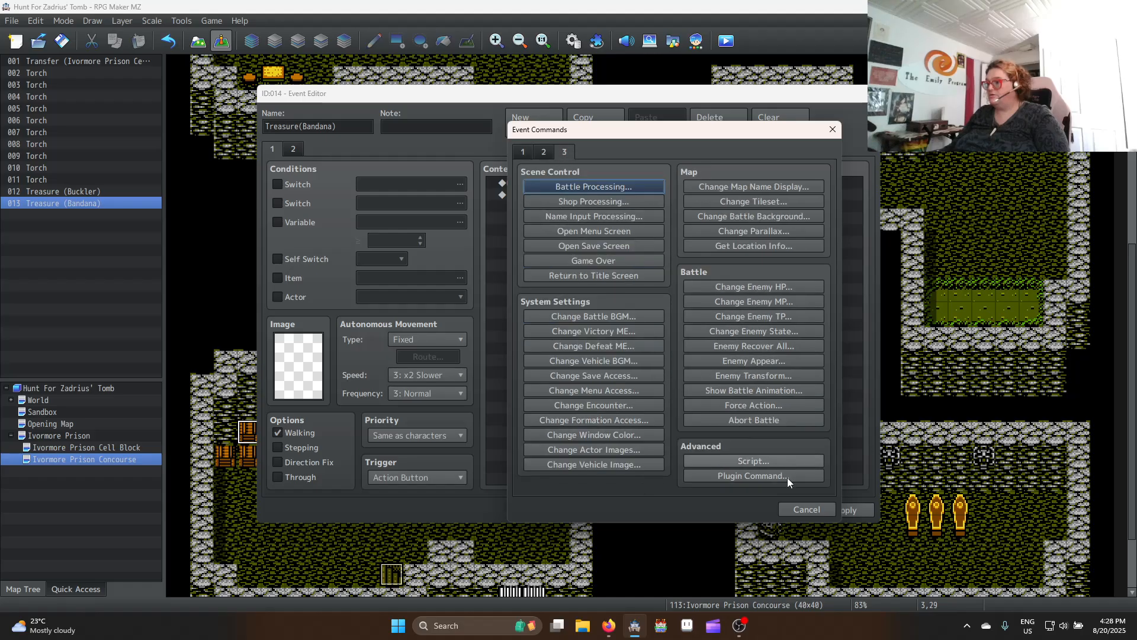
left_click(768, 478)
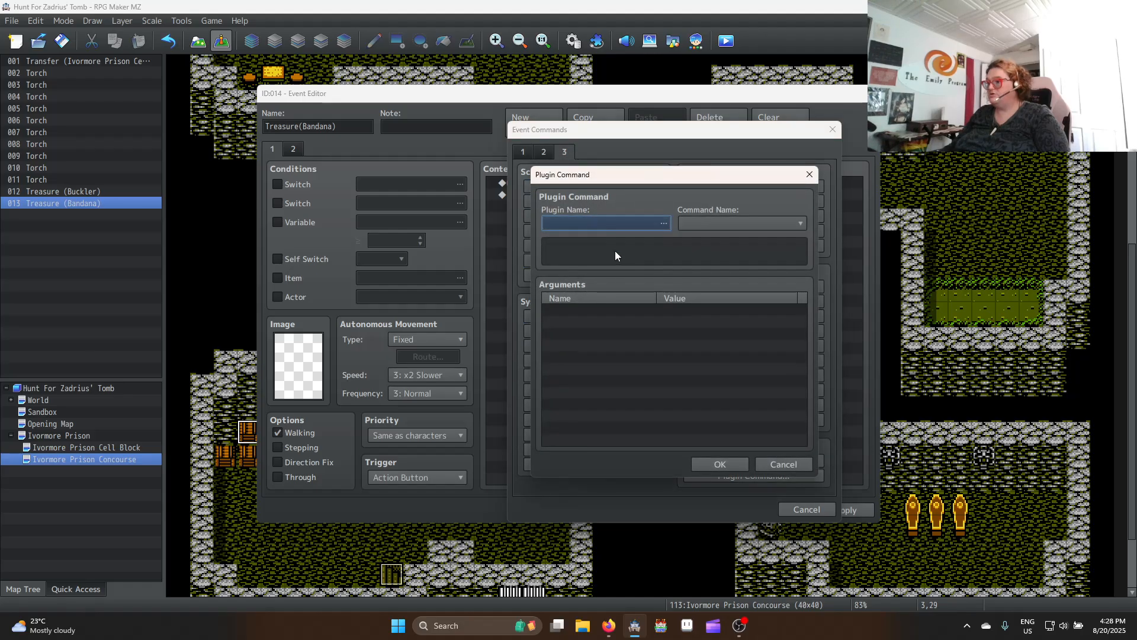
left_click(606, 223)
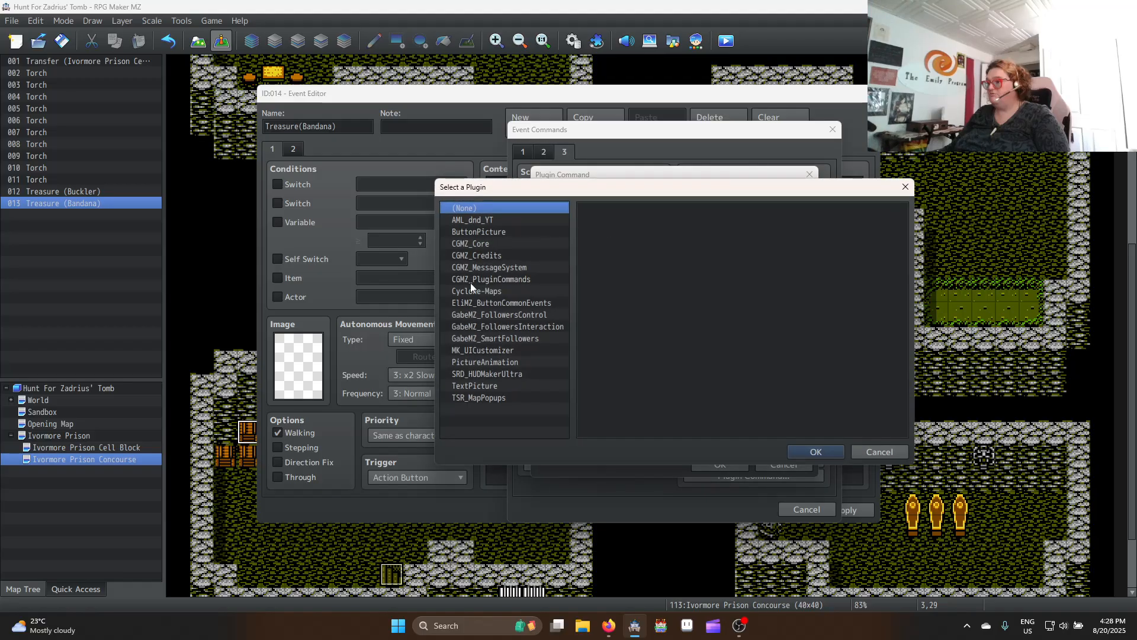
double_click(483, 397)
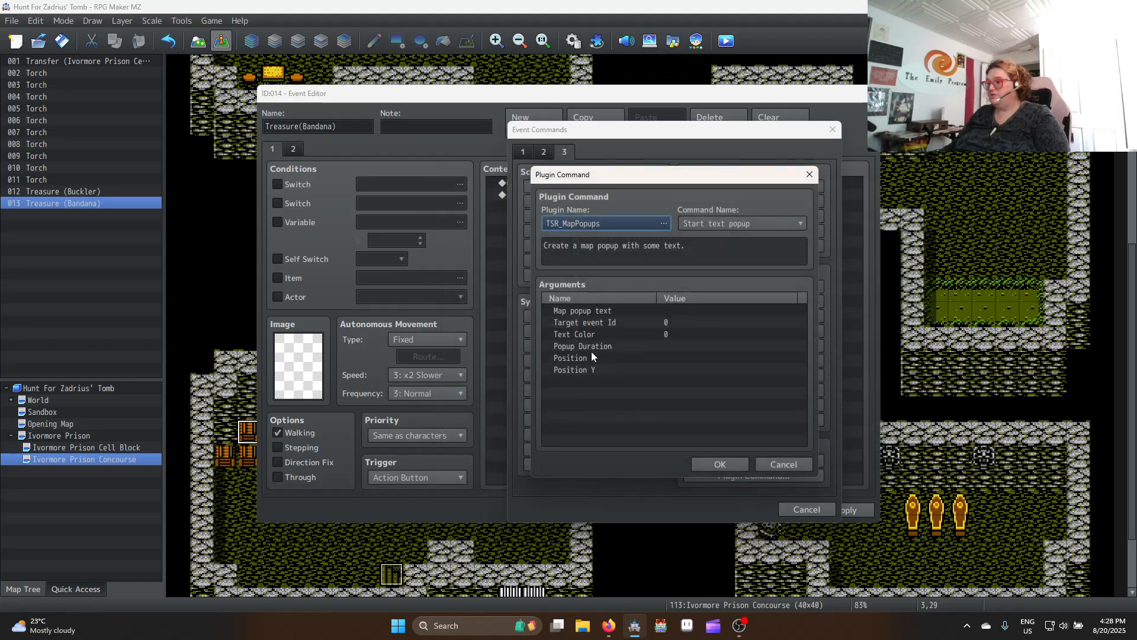
left_click(708, 224)
left_click(721, 252)
Set the popup's item category to Armors and its item ID to 9, and save the crate event
double_click(685, 322)
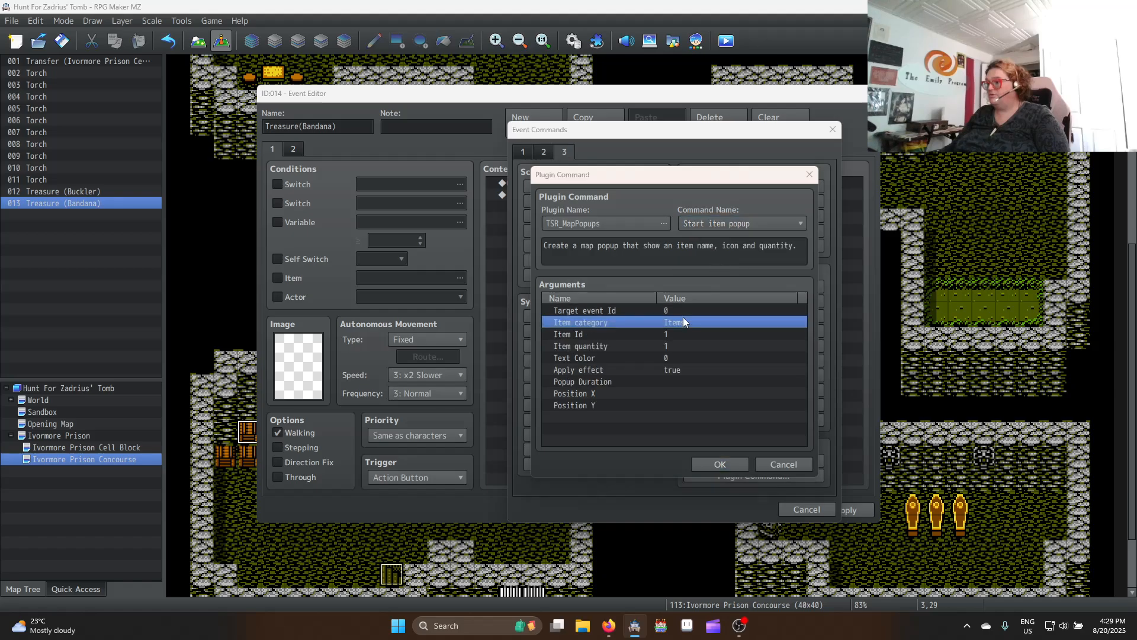
left_click(793, 318)
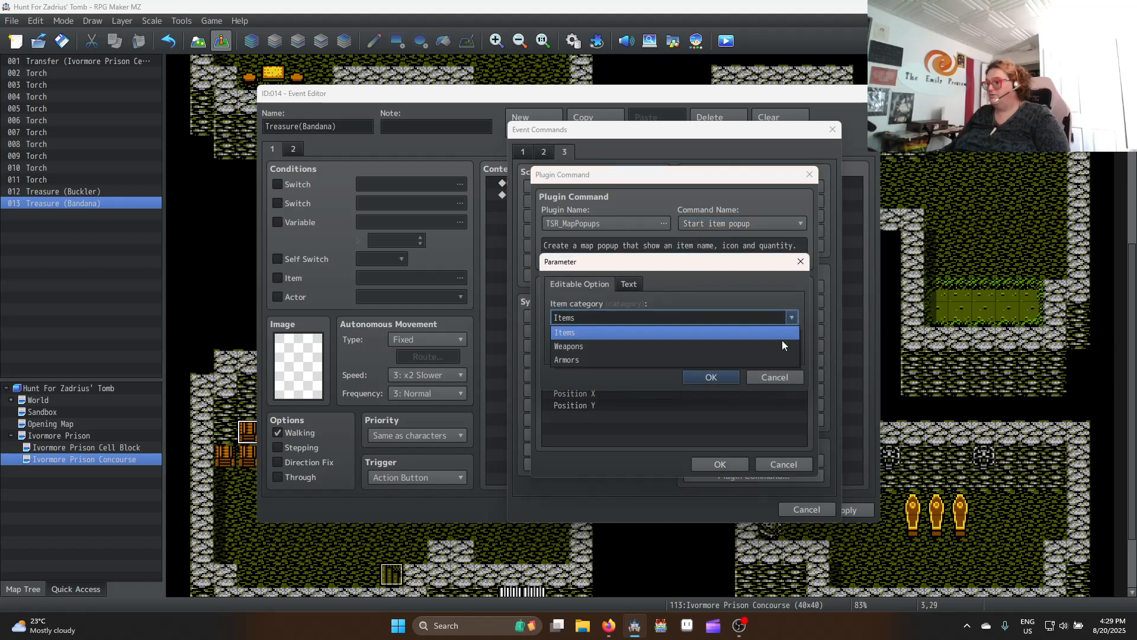
left_click(757, 361)
left_click(705, 378)
double_click(669, 334)
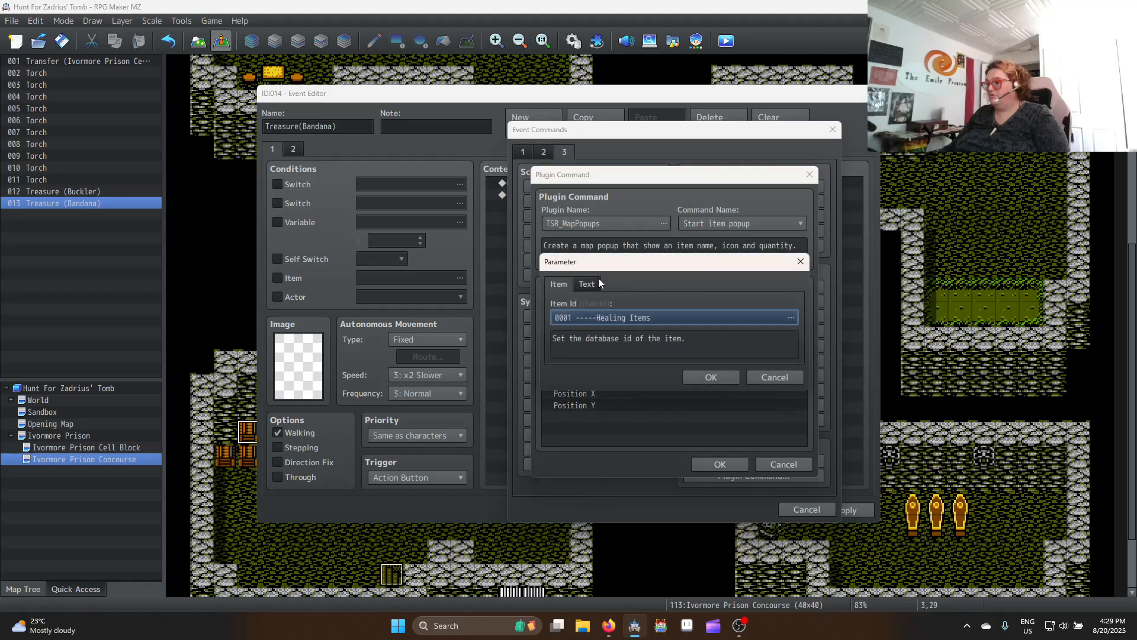
left_click(622, 316)
key("BackSpace")
type("9")
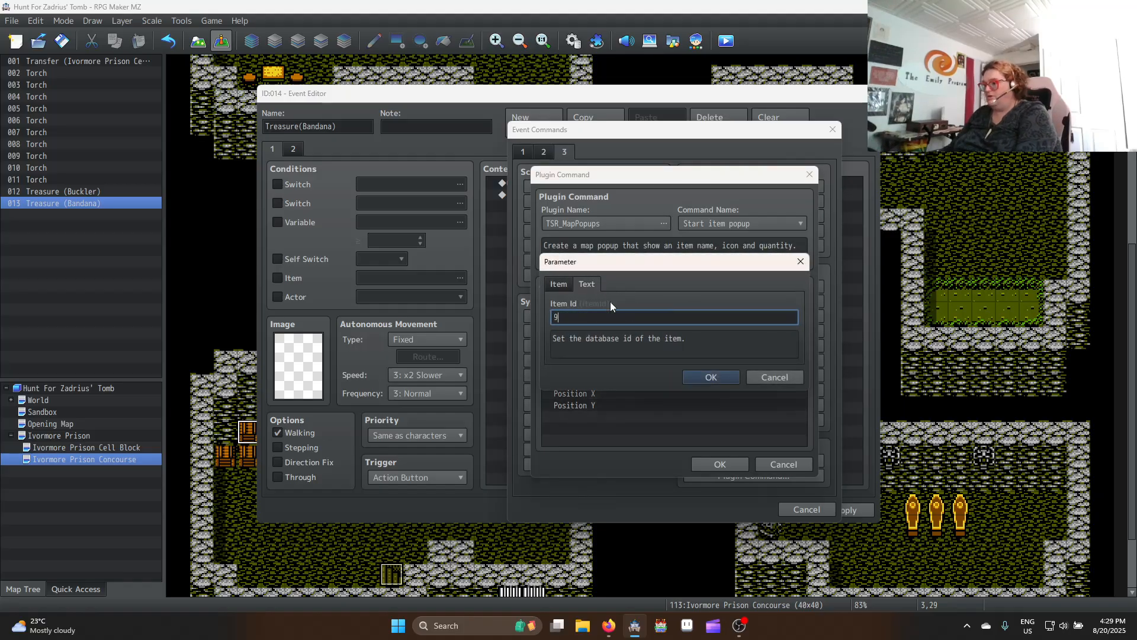
left_click(711, 377)
left_click(737, 466)
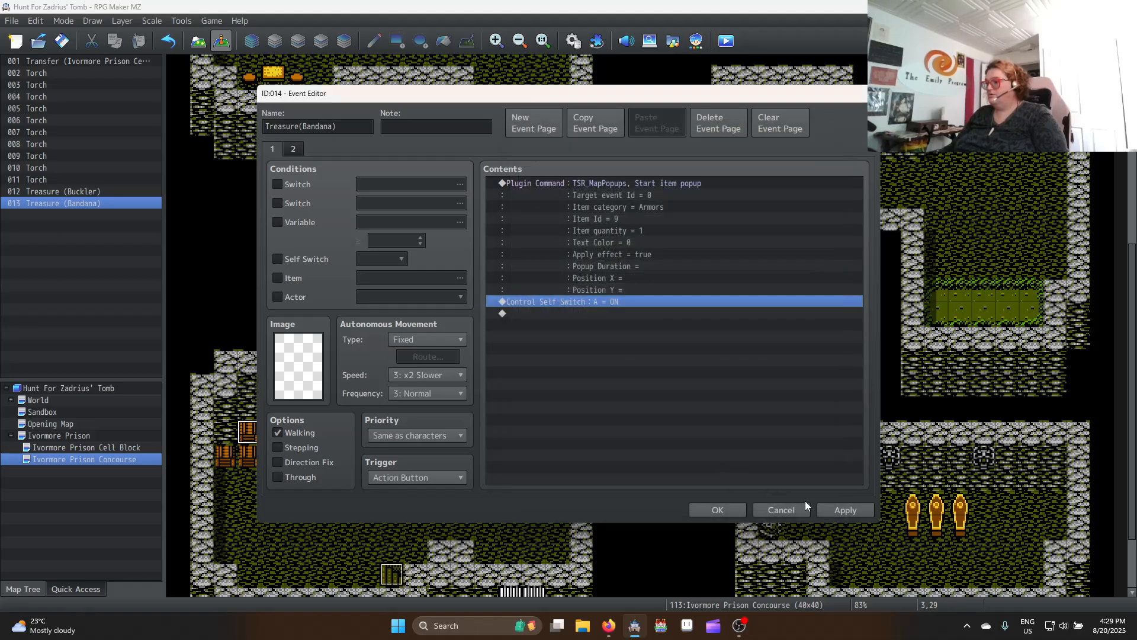
left_click(741, 507)
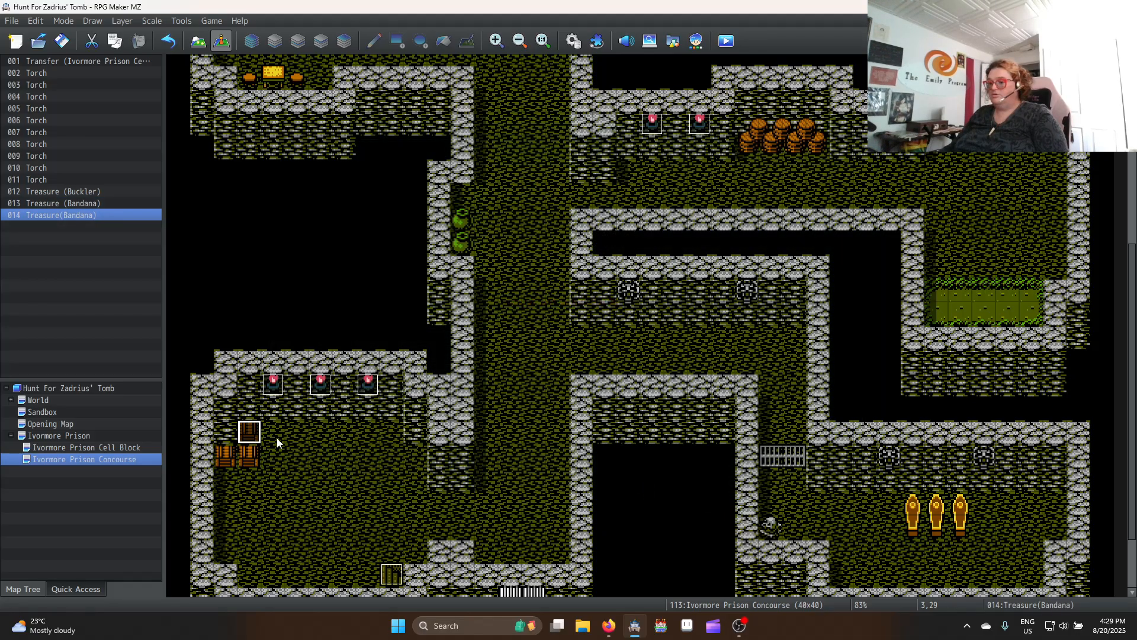
Copy the <actionIcon: id,yo> comment tag from the GALV_ActionIndicatorsMZ plugin's help text
double_click(253, 432)
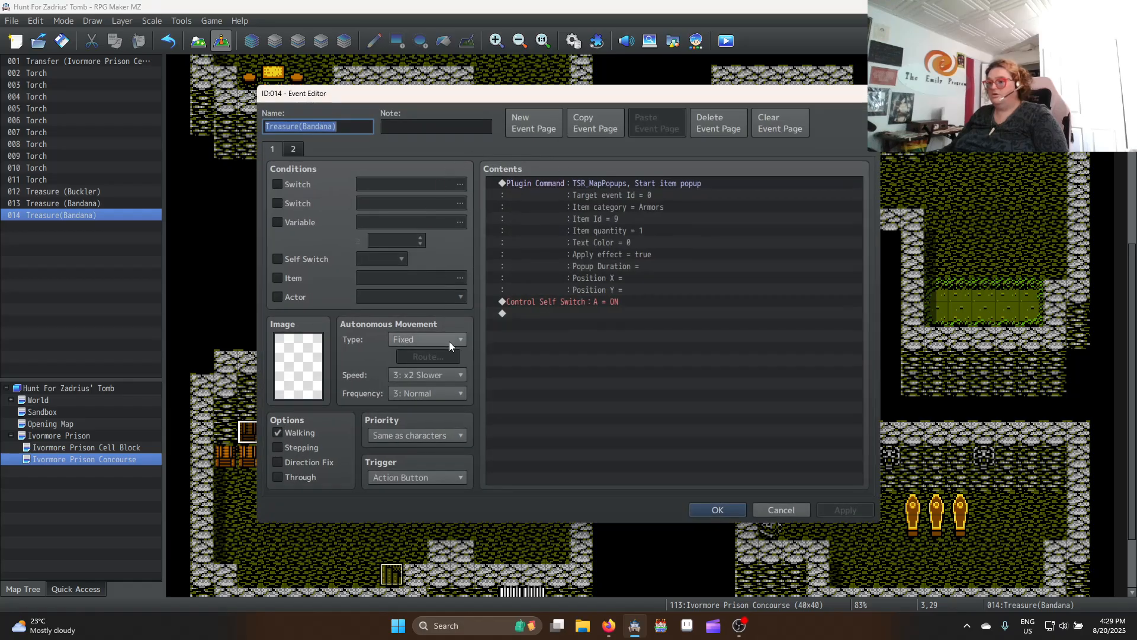
left_click(770, 510)
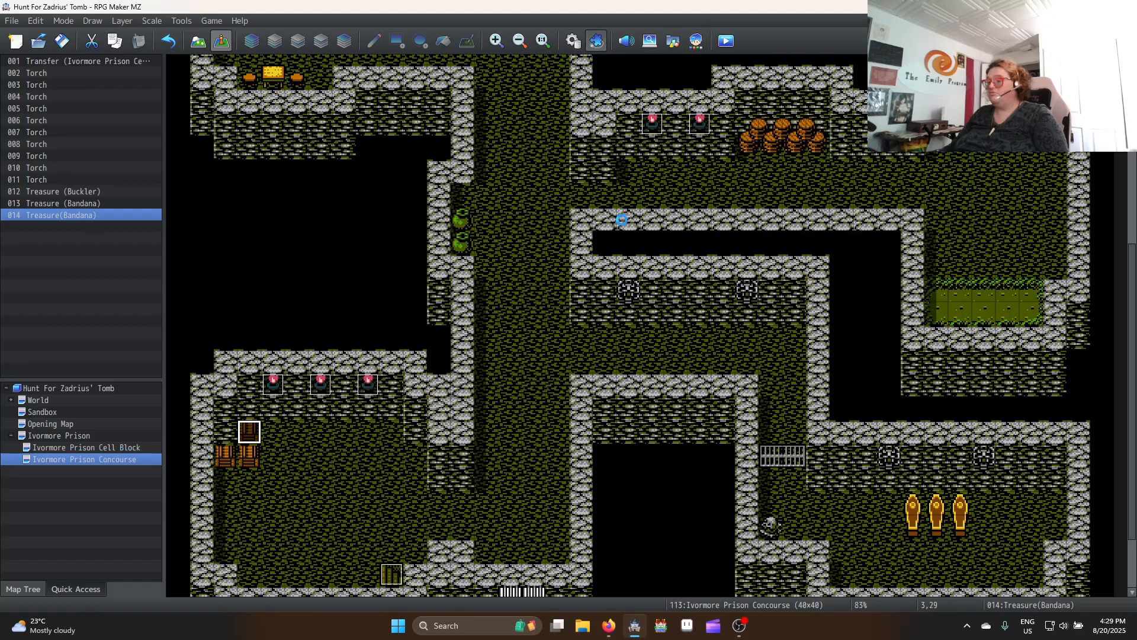
left_click(596, 40)
scroll(409, 343, "down", 6)
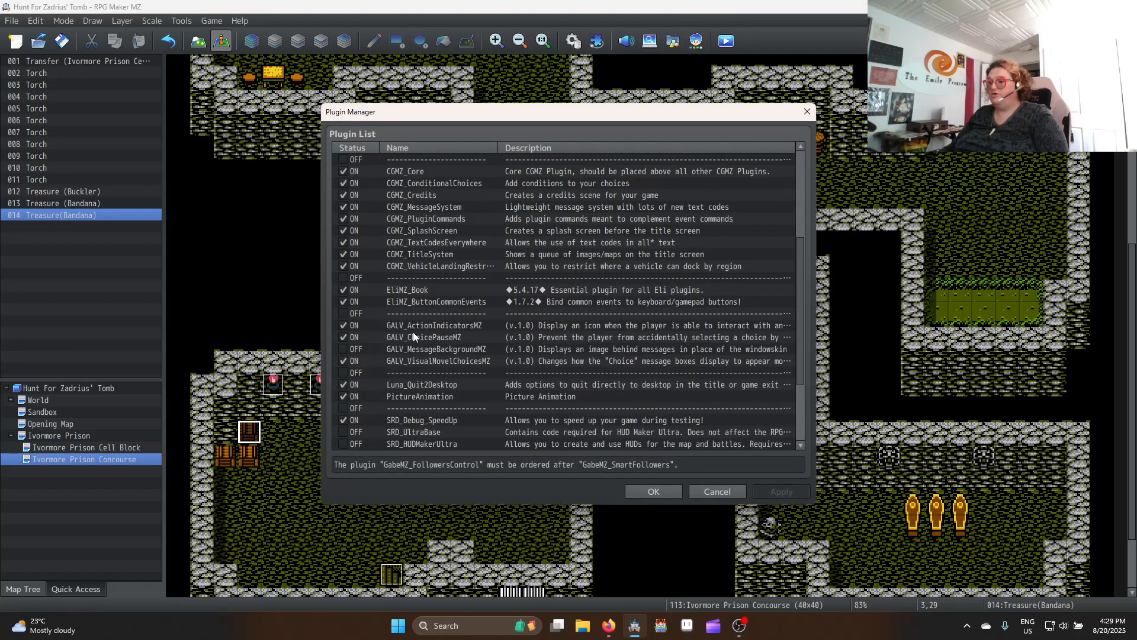
left_click(445, 268)
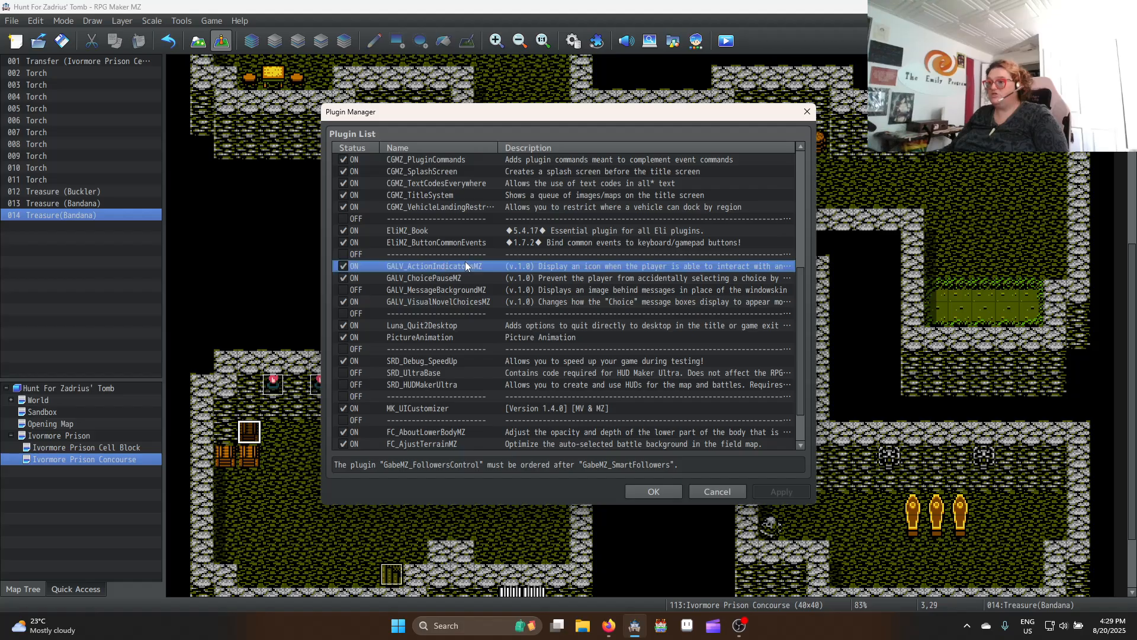
double_click(466, 266)
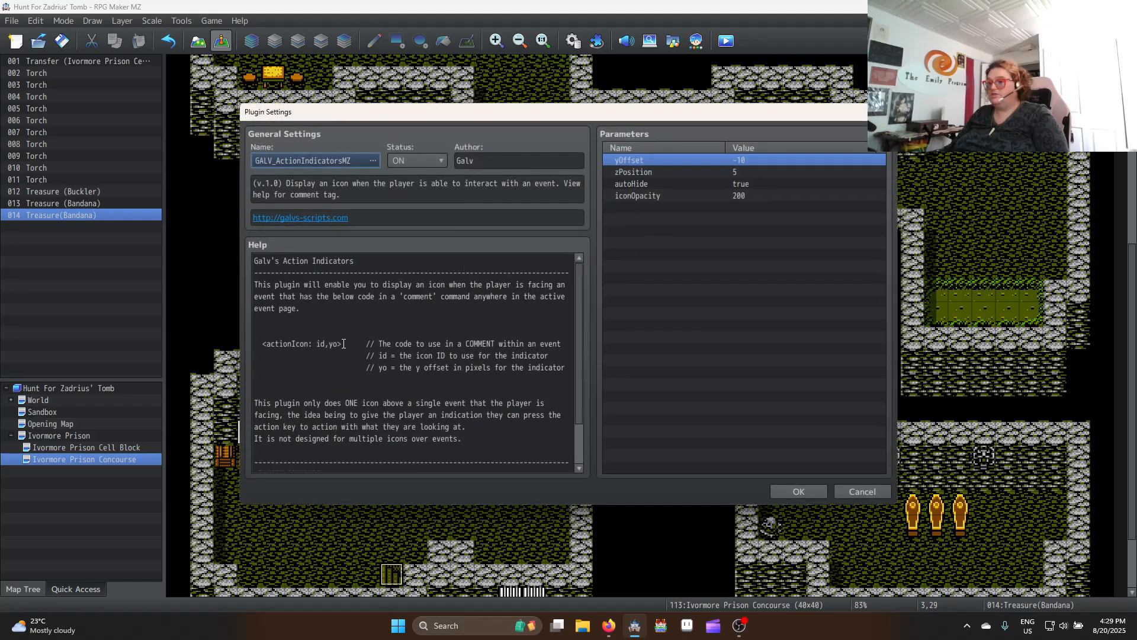
scroll(346, 343, "down", 1)
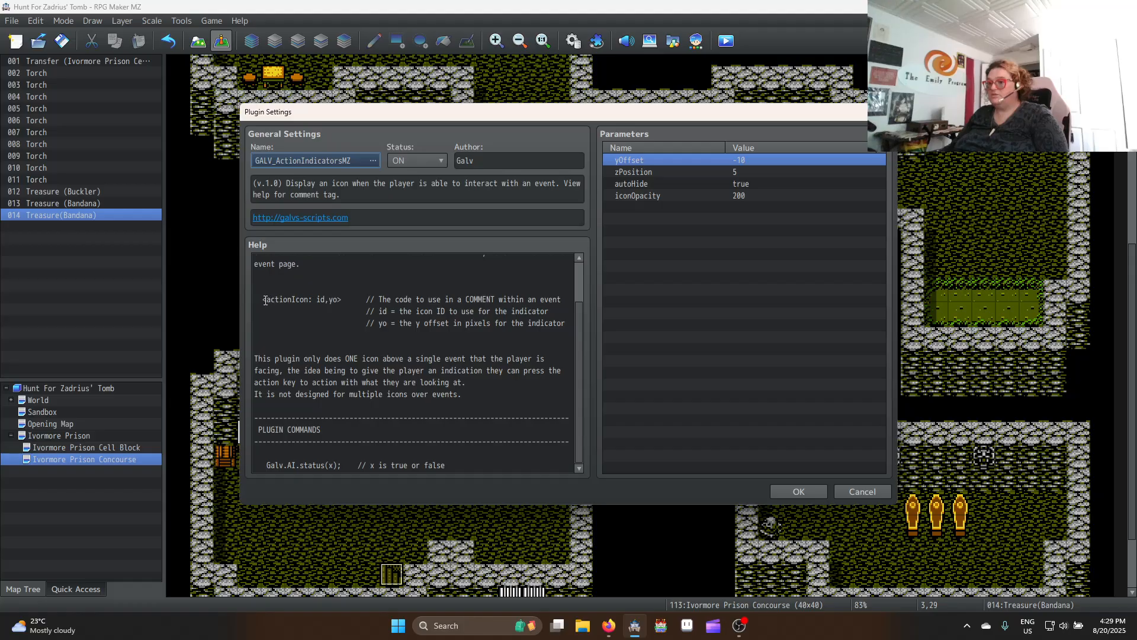
left_click_drag(262, 300, 321, 299)
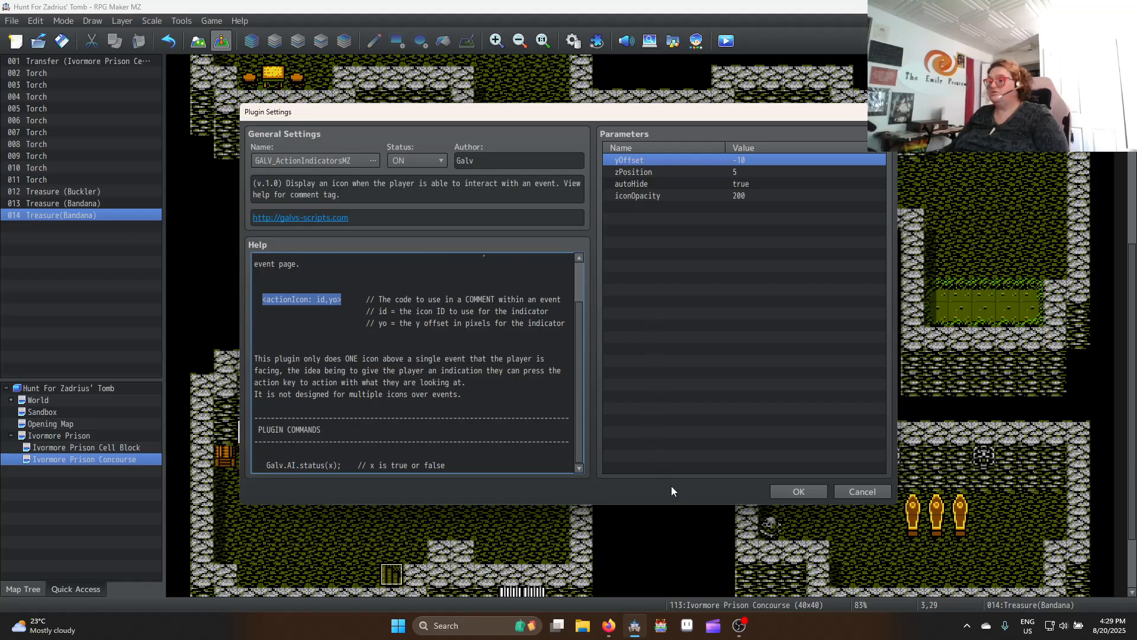
left_click(808, 490)
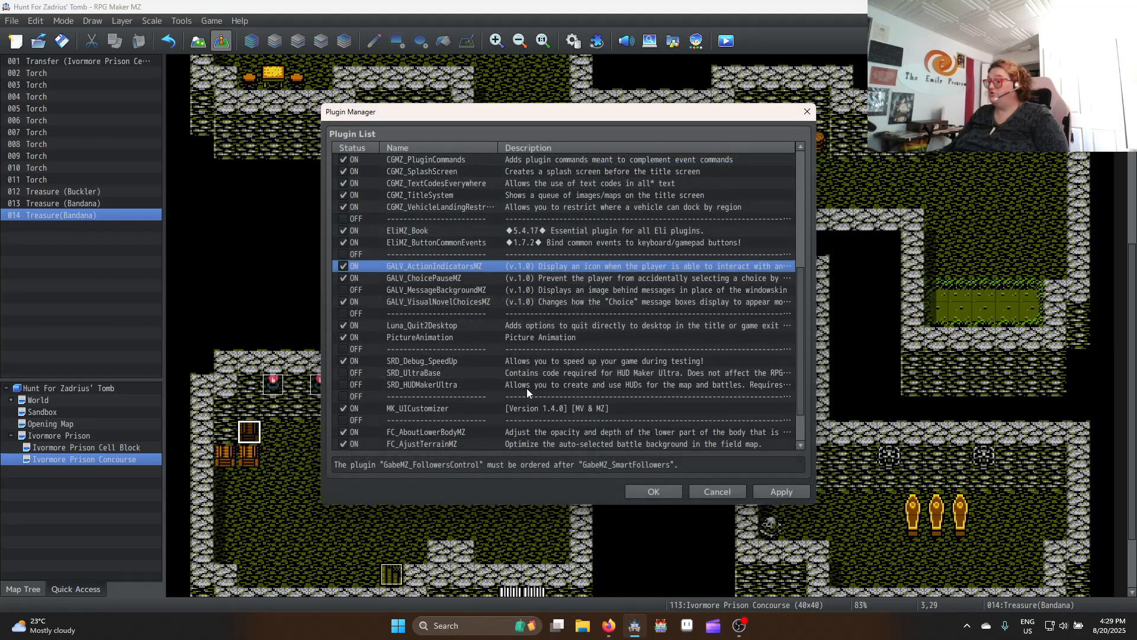
left_click(668, 493)
Add the comment <actionIcon: 300> at the start of the crate event's first page and save the event
double_click(256, 434)
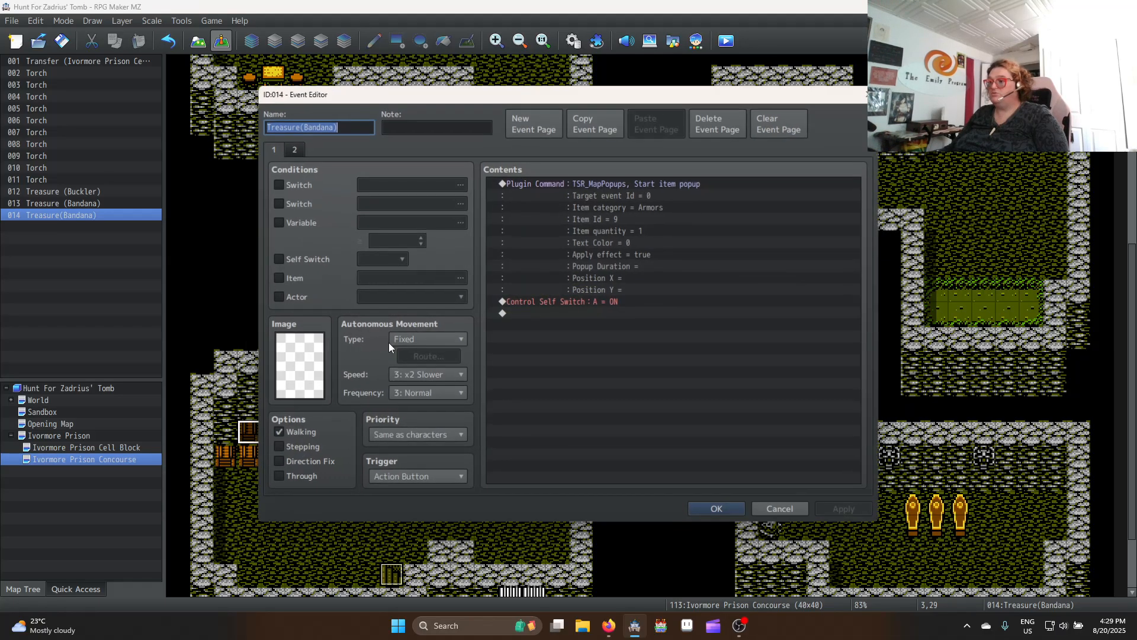
double_click(553, 183)
left_click(527, 153)
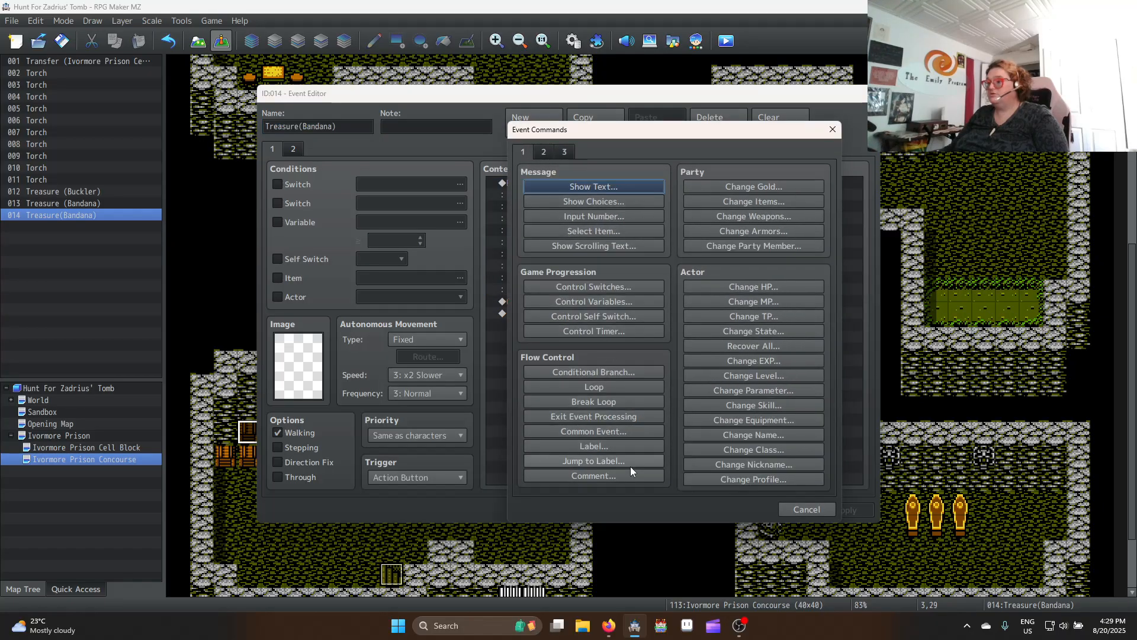
left_click(616, 474)
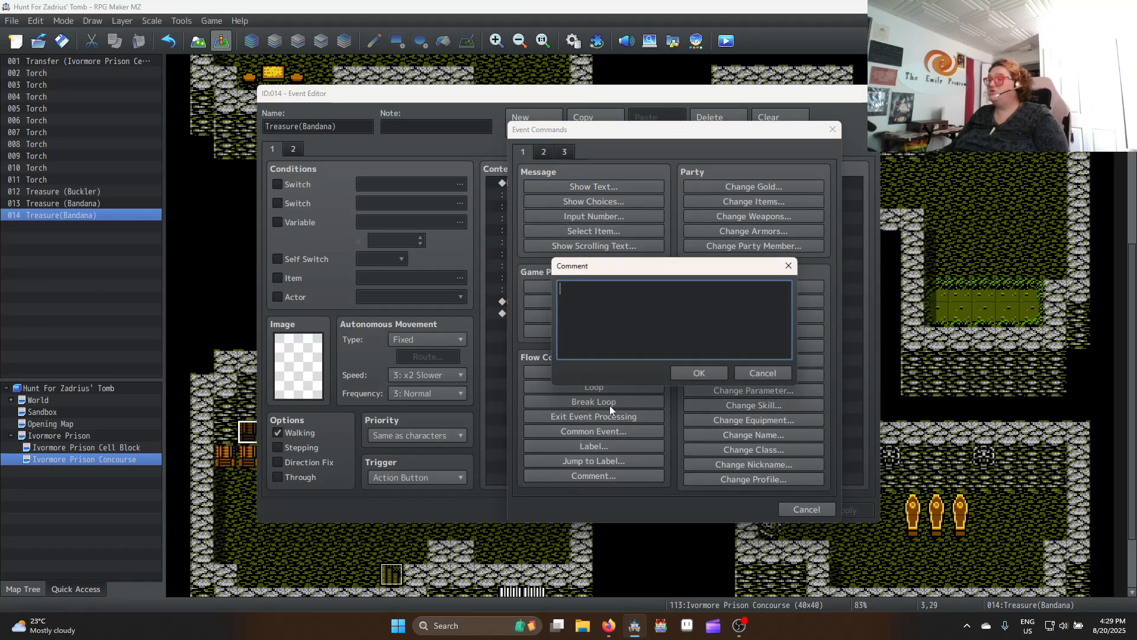
type("<actionIcon: id,yo>")
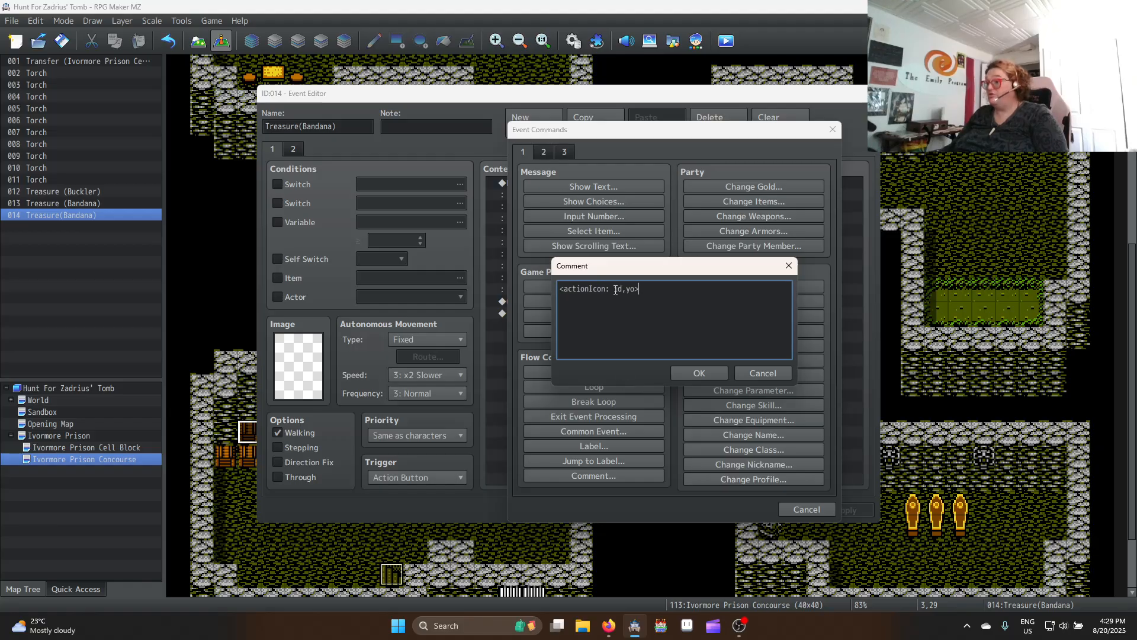
key("Left")
key("Left")
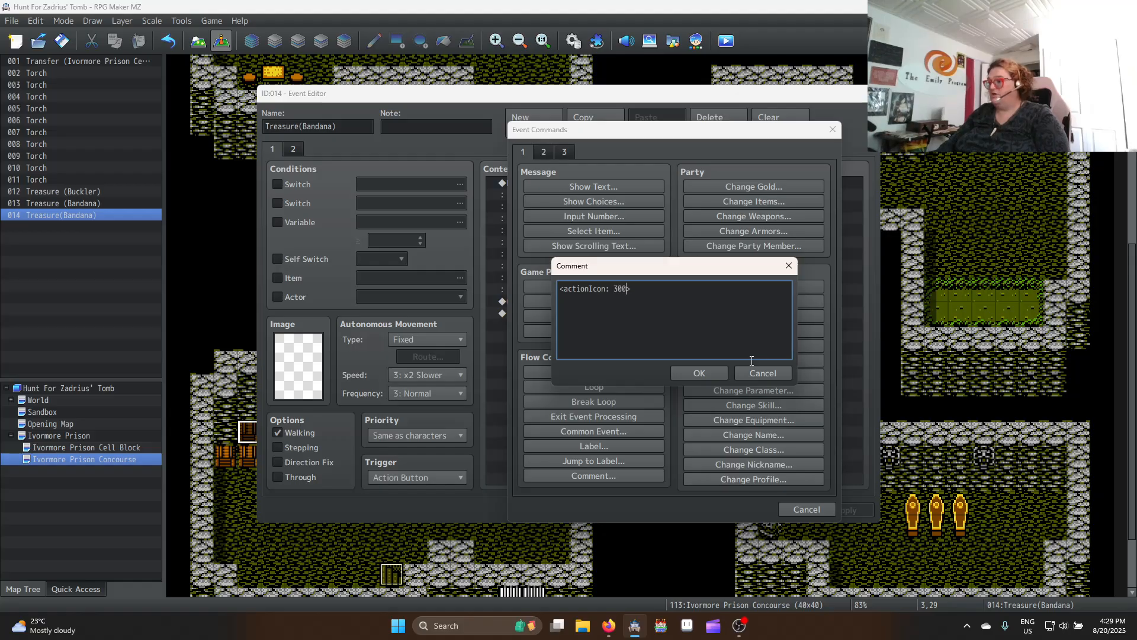
left_click(708, 374)
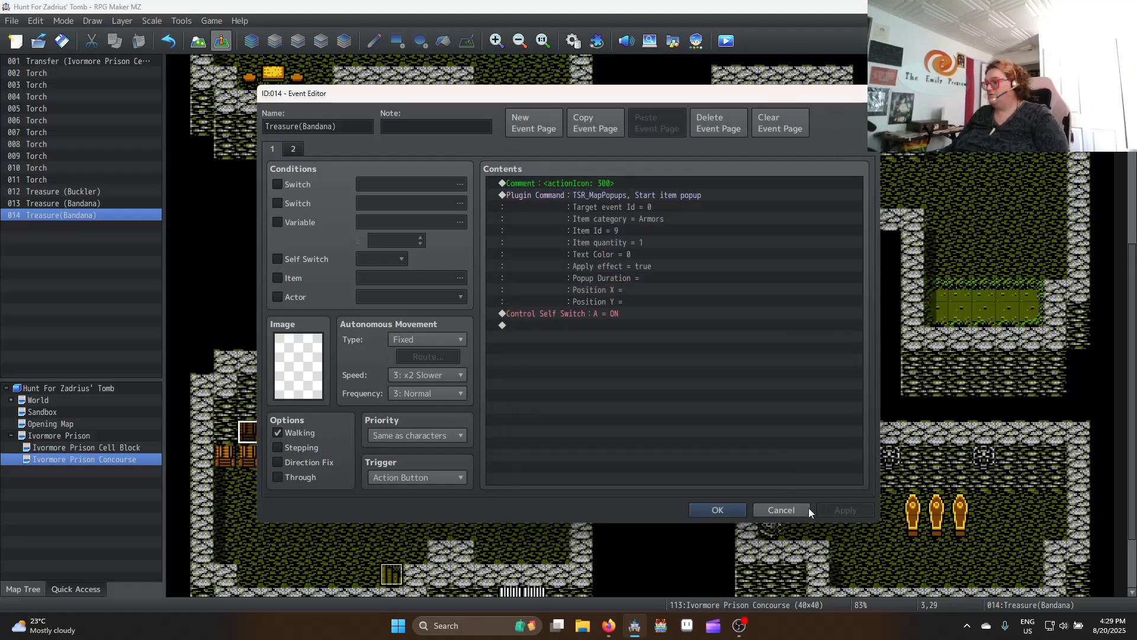
left_click(718, 510)
Look up the index number of the sack icon in the icon set through the Bandana armor's icon selection
left_click(573, 40)
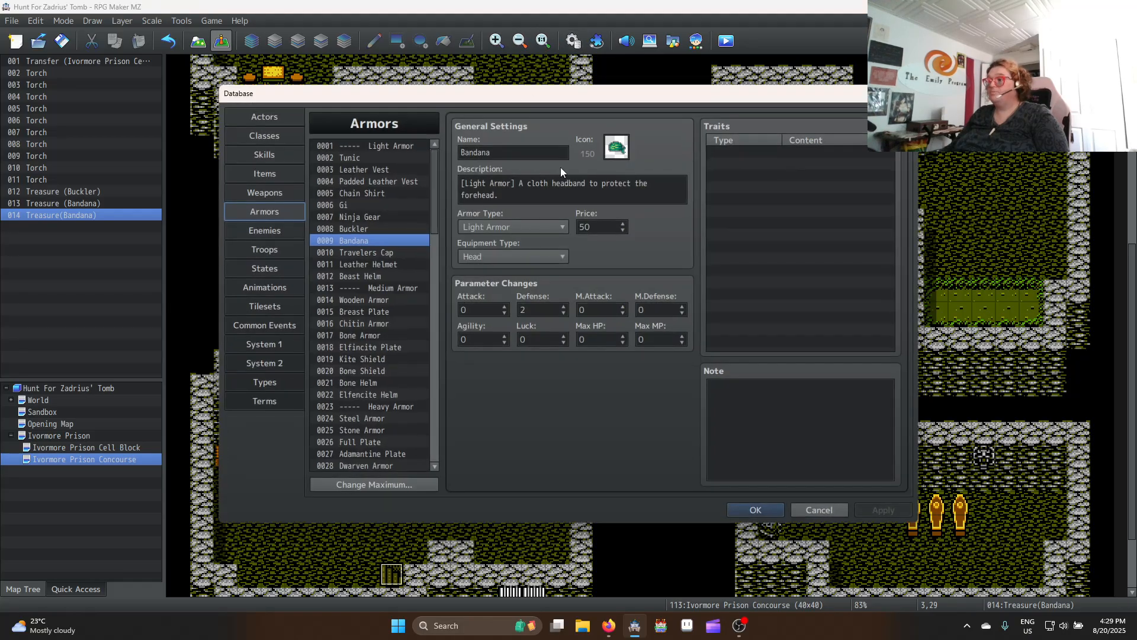
left_click(620, 147)
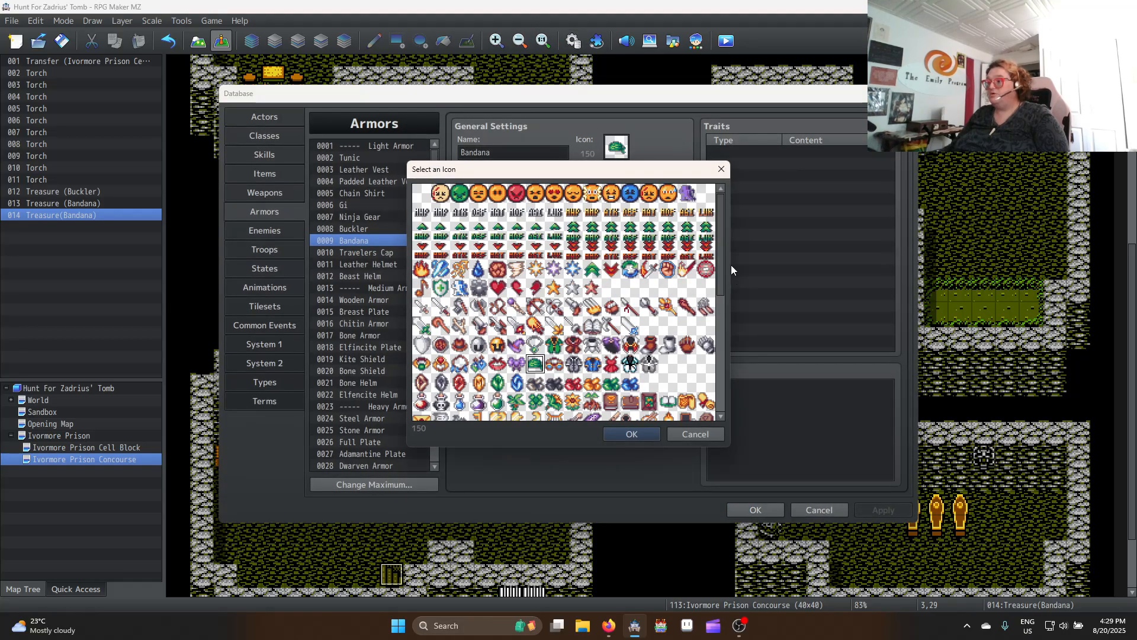
left_click_drag(731, 264, 734, 349)
left_click(423, 274)
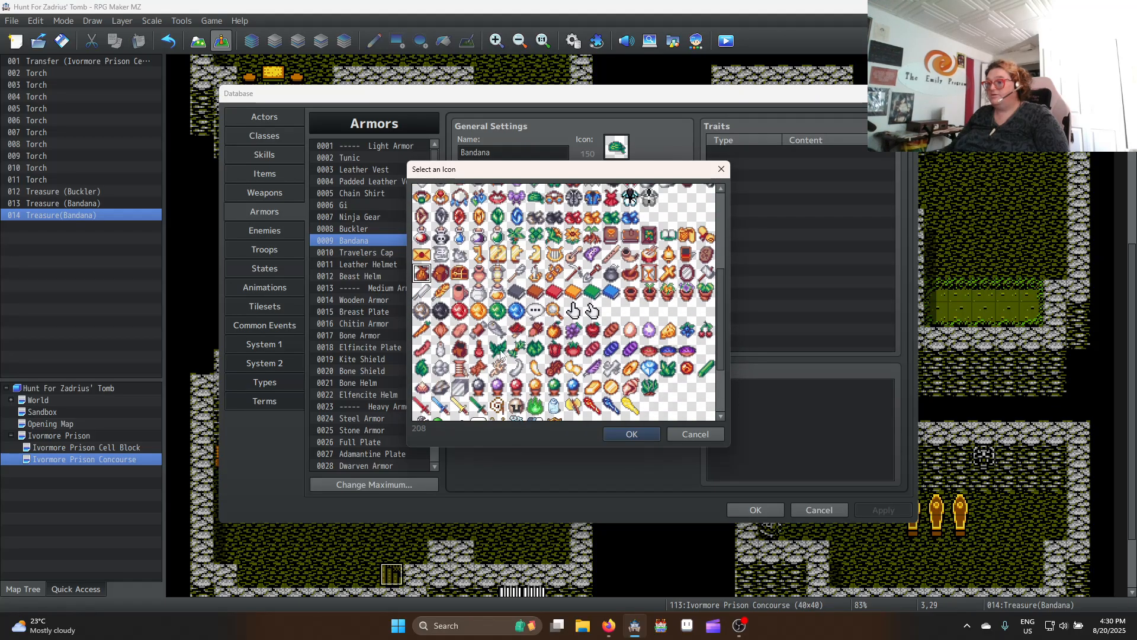
left_click(658, 435)
key("Return")
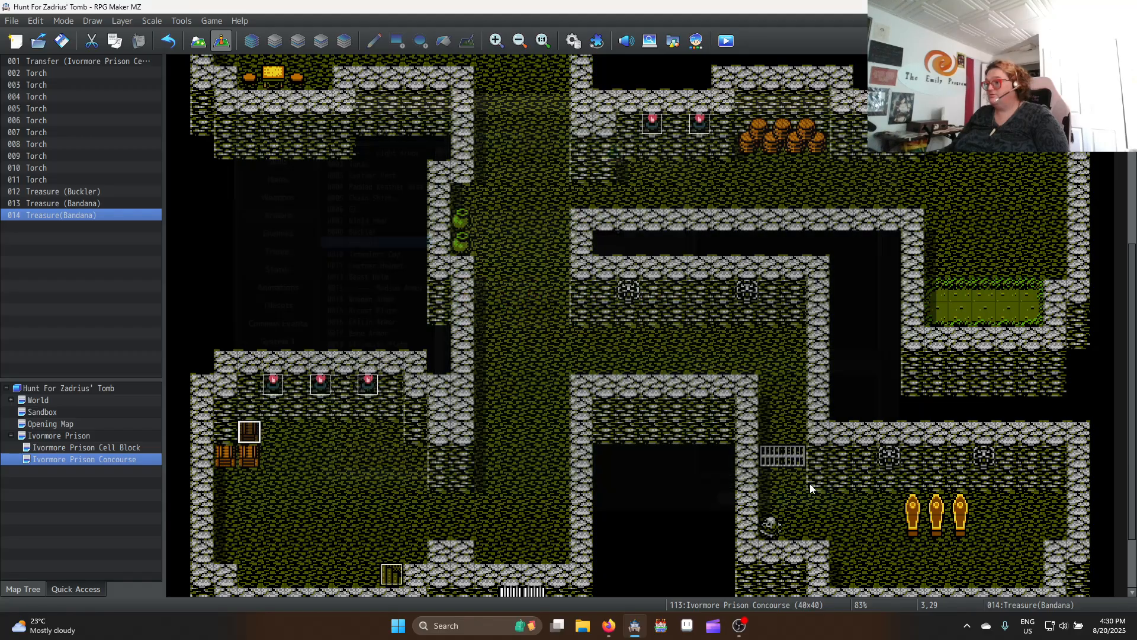
Change the crate event's comment to <actionIcon: 208> and save the event
double_click(251, 436)
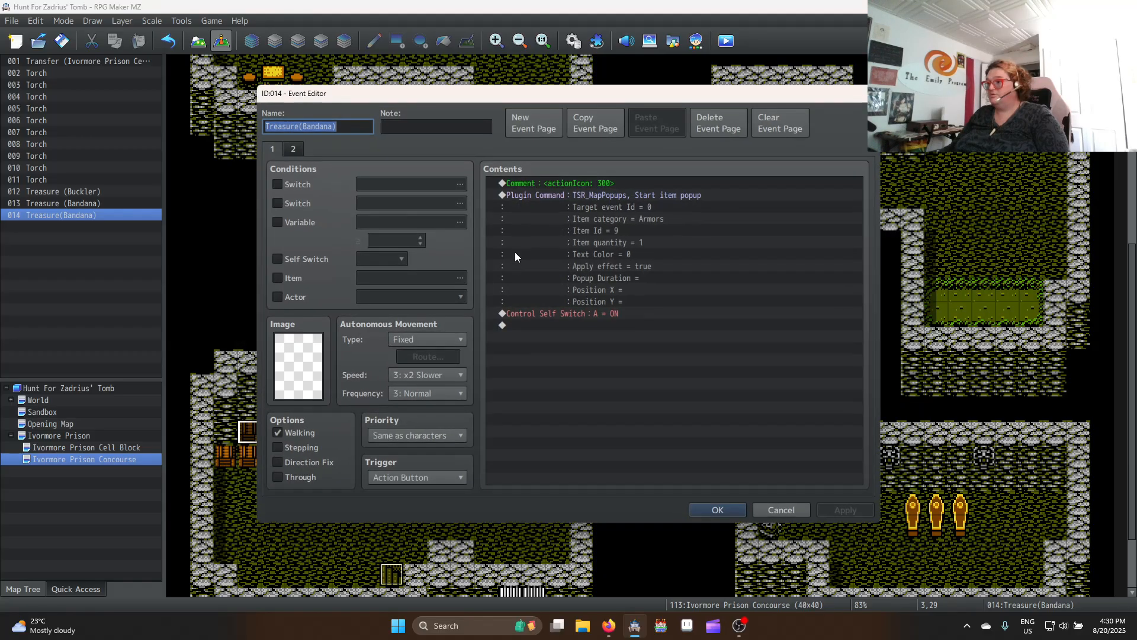
double_click(563, 184)
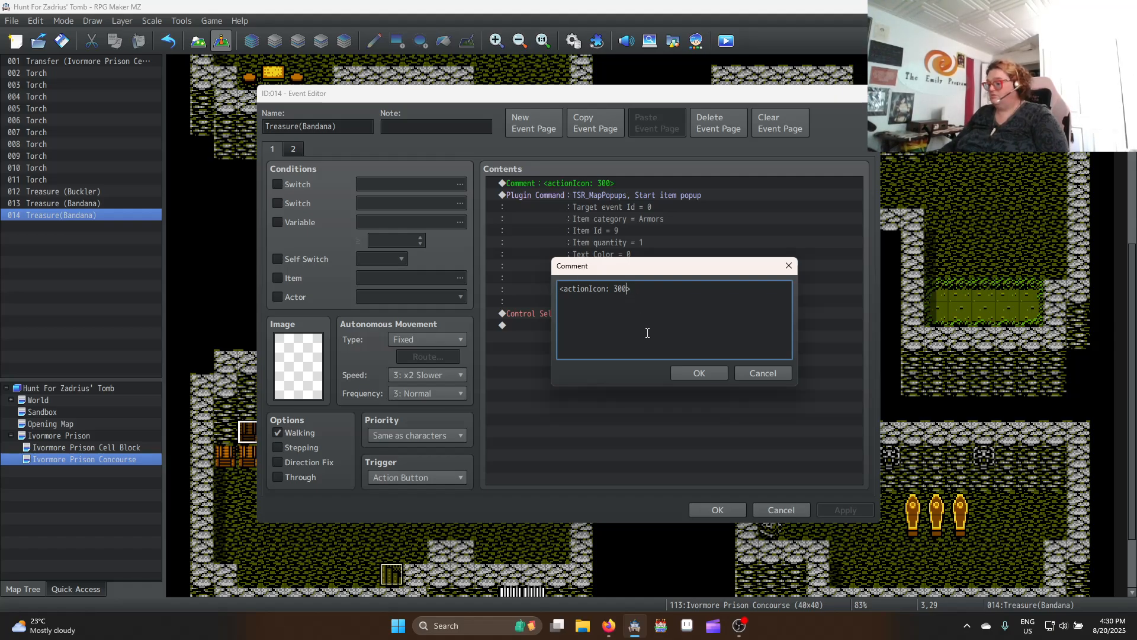
key("BackSpace")
key("BackSpace")
type("208")
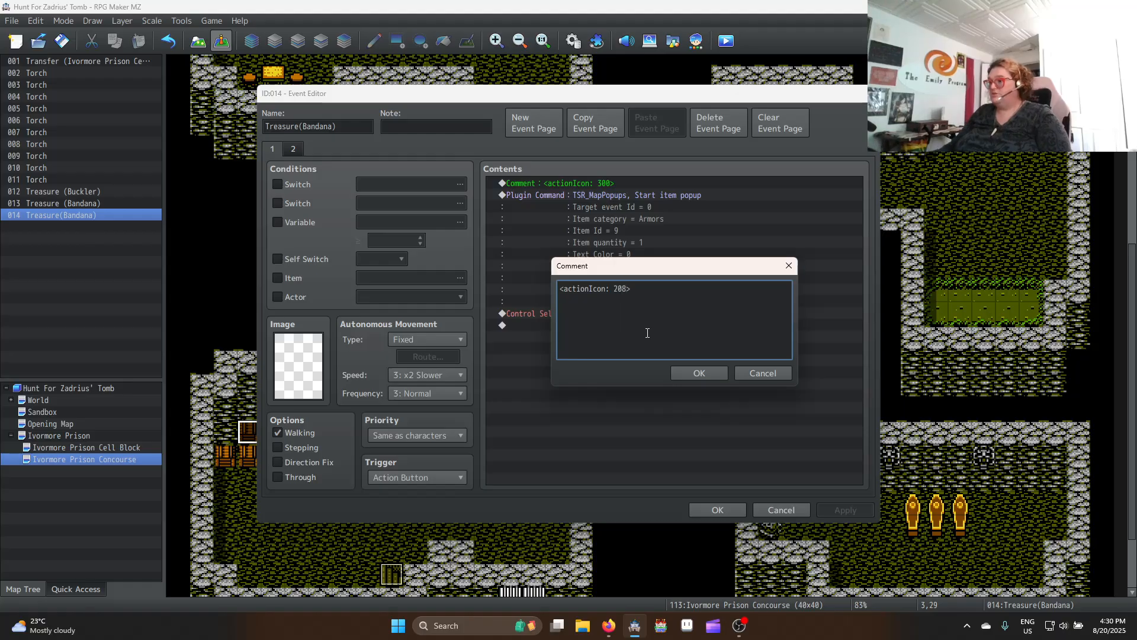
left_click(718, 372)
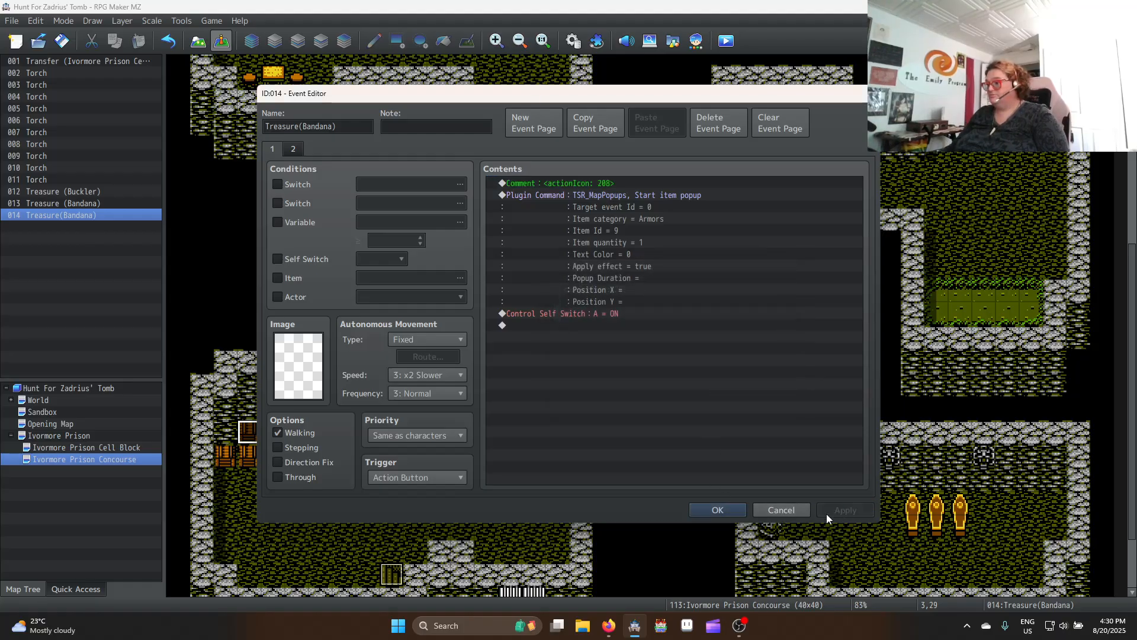
left_click(726, 510)
Start a playtest on the Ivormore Prison Concourse and open the Buckler chest beyond the hidden passage
left_click(726, 40)
left_click(545, 329)
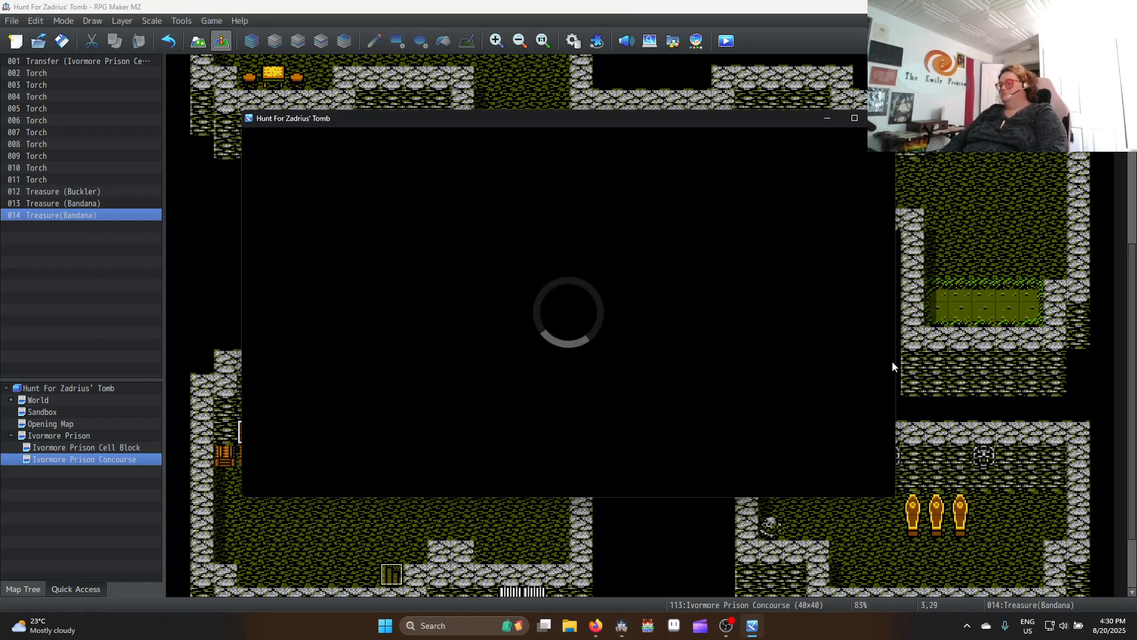
key("Right")
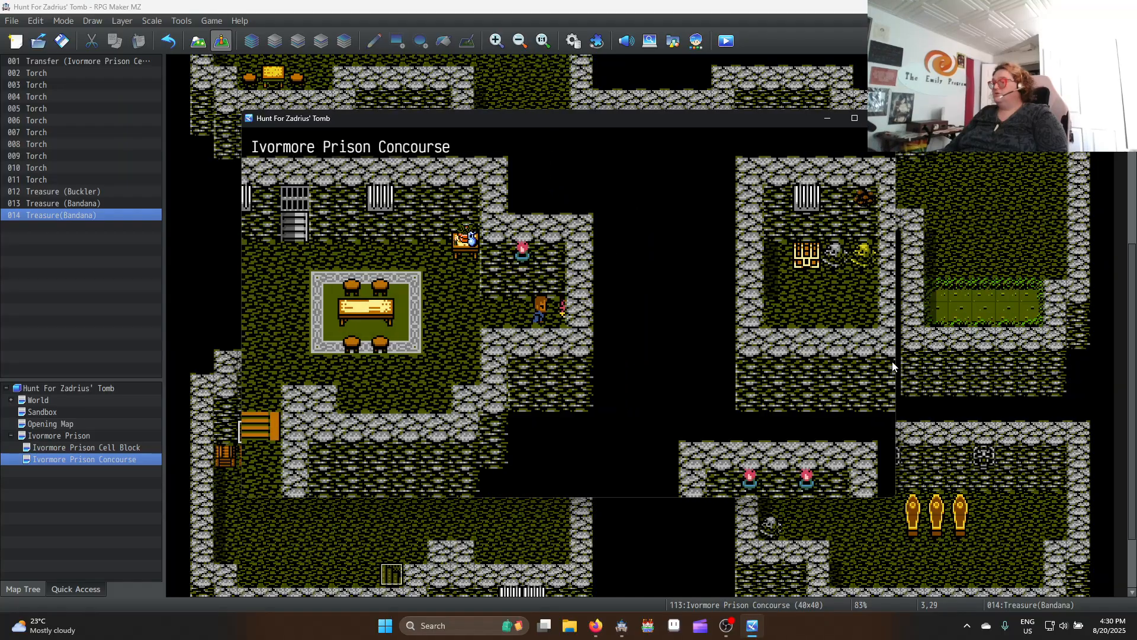
key("Up")
key("Right")
key("space")
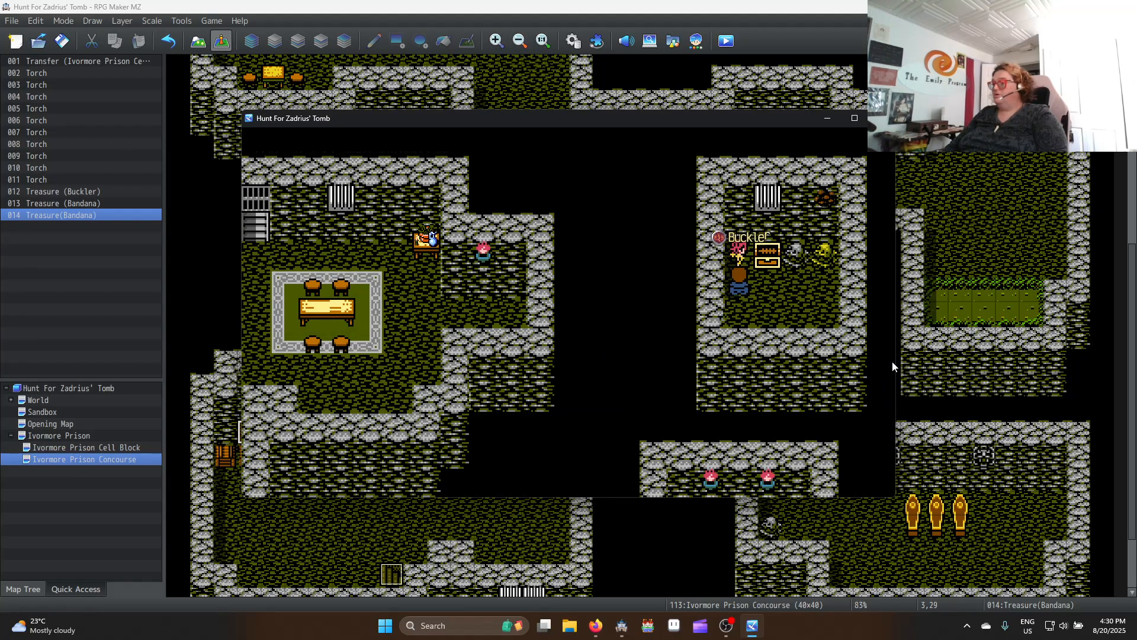
Walk the party back through the hidden passage to the bedroom and open its treasure chest
key("Down")
key("Left")
key("Left")
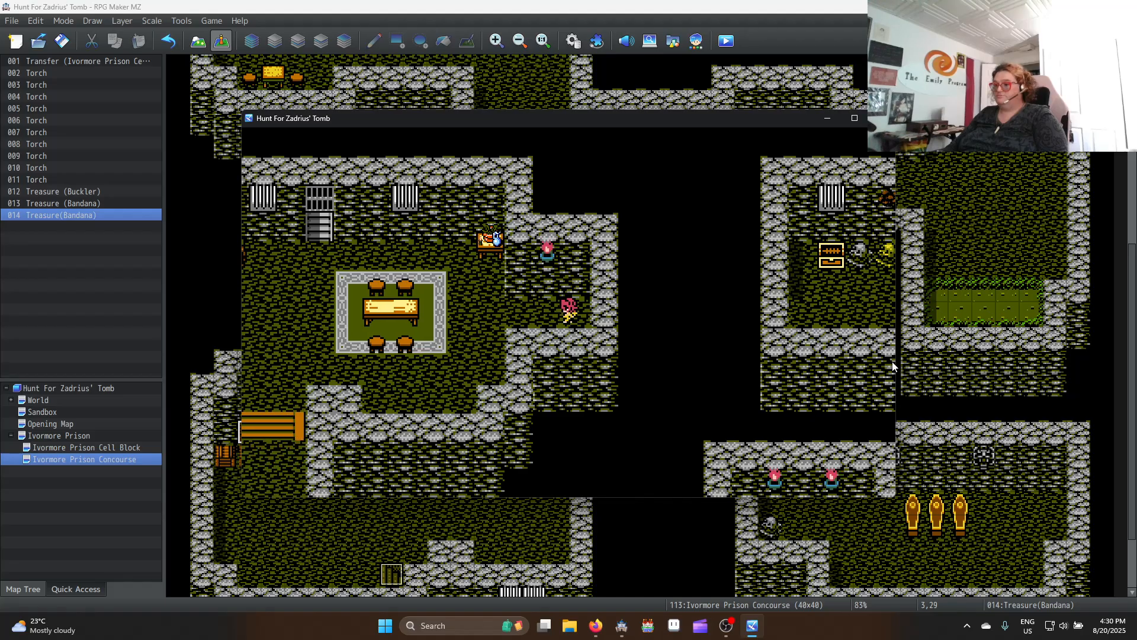
key("Down")
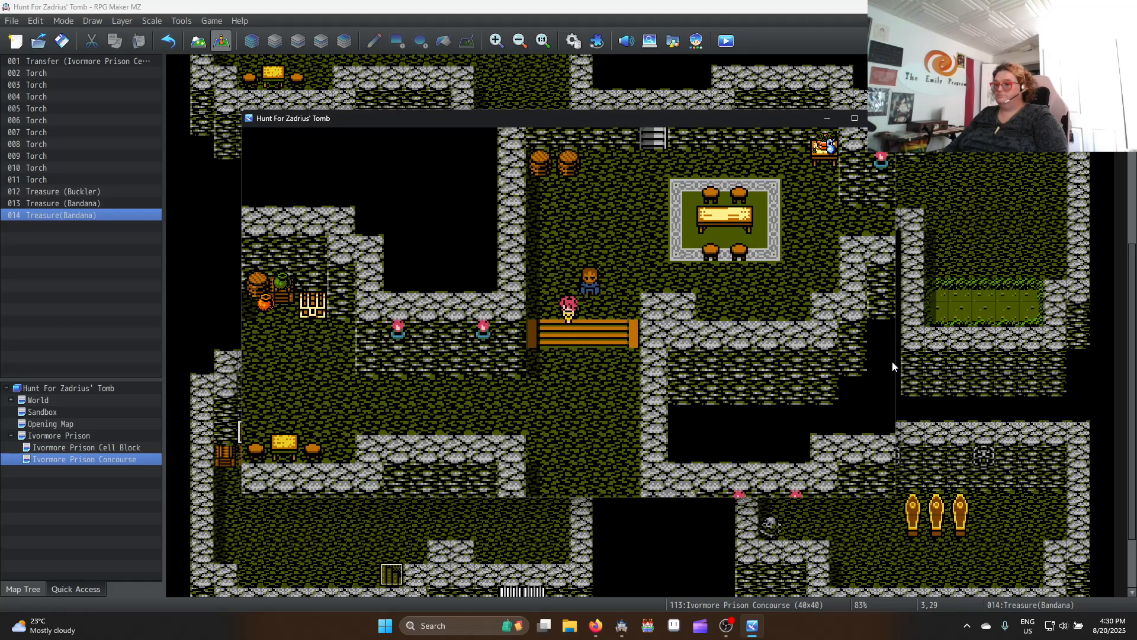
key("Left")
key("Up")
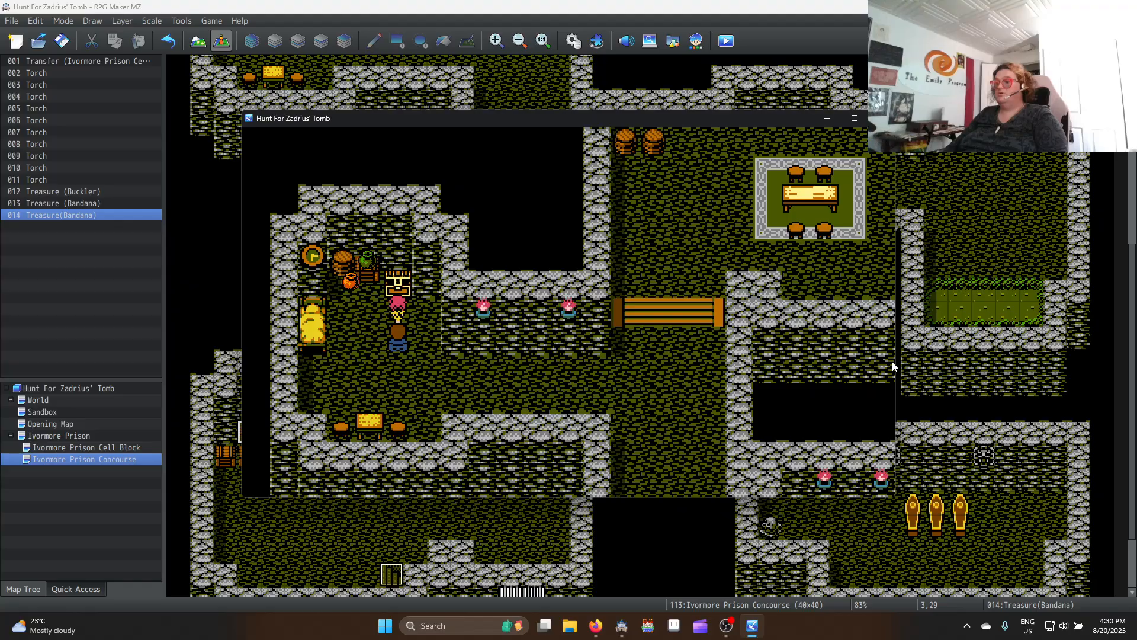
key("space")
Lead the party down the corridor to the crate room and search the uppermost crate to test its item popup
key("Down")
key("Right")
key("Right")
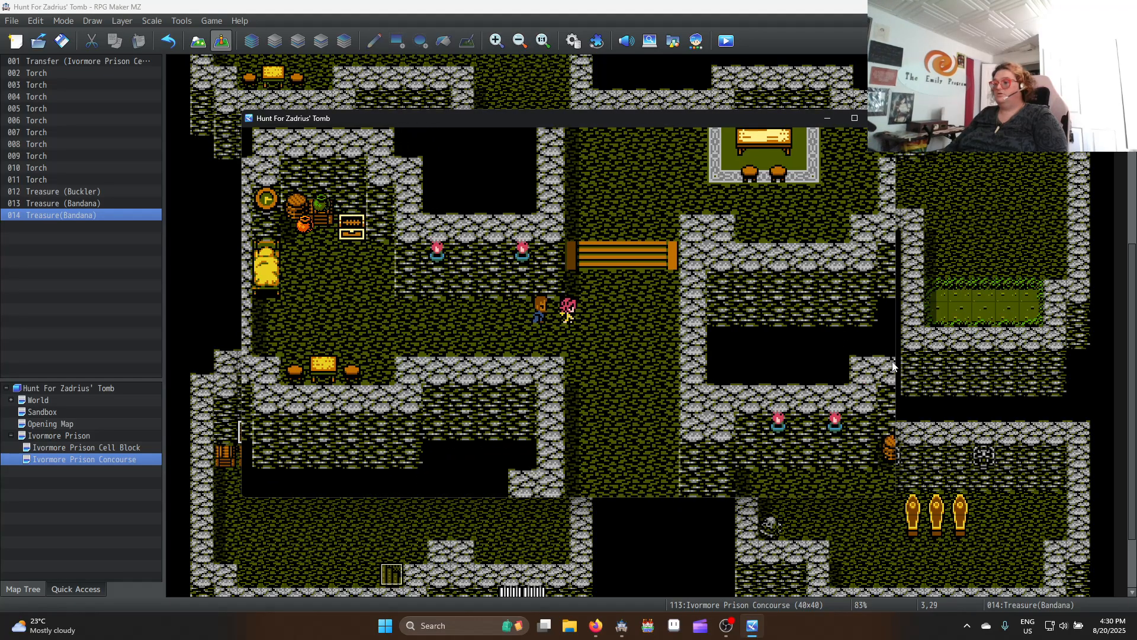
key("Down")
key("Down")
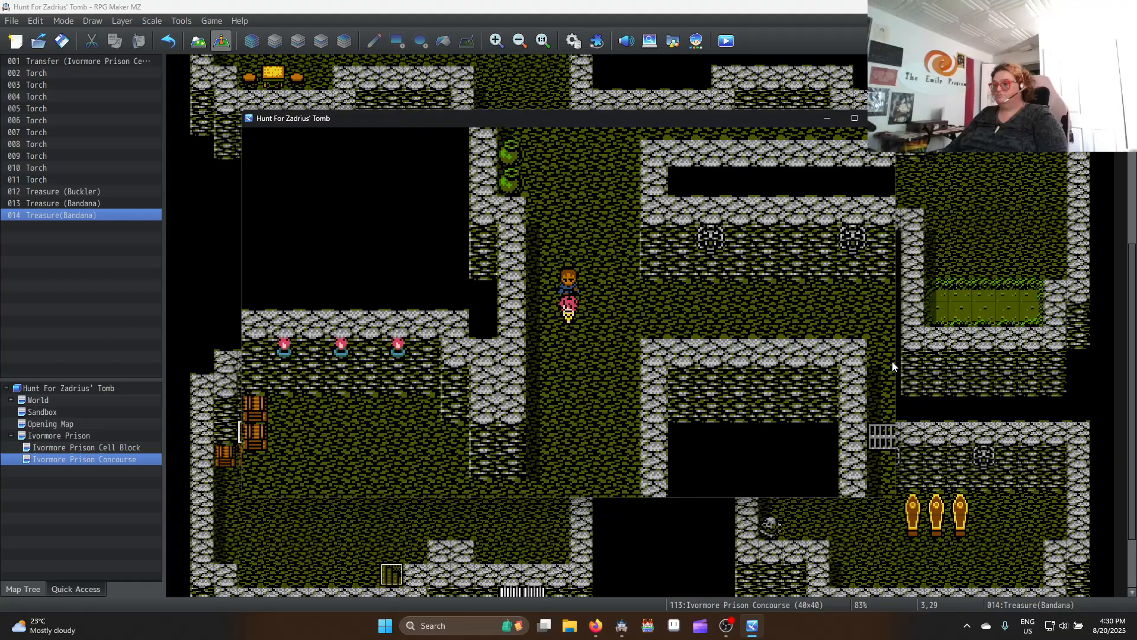
key("Left")
key("Up")
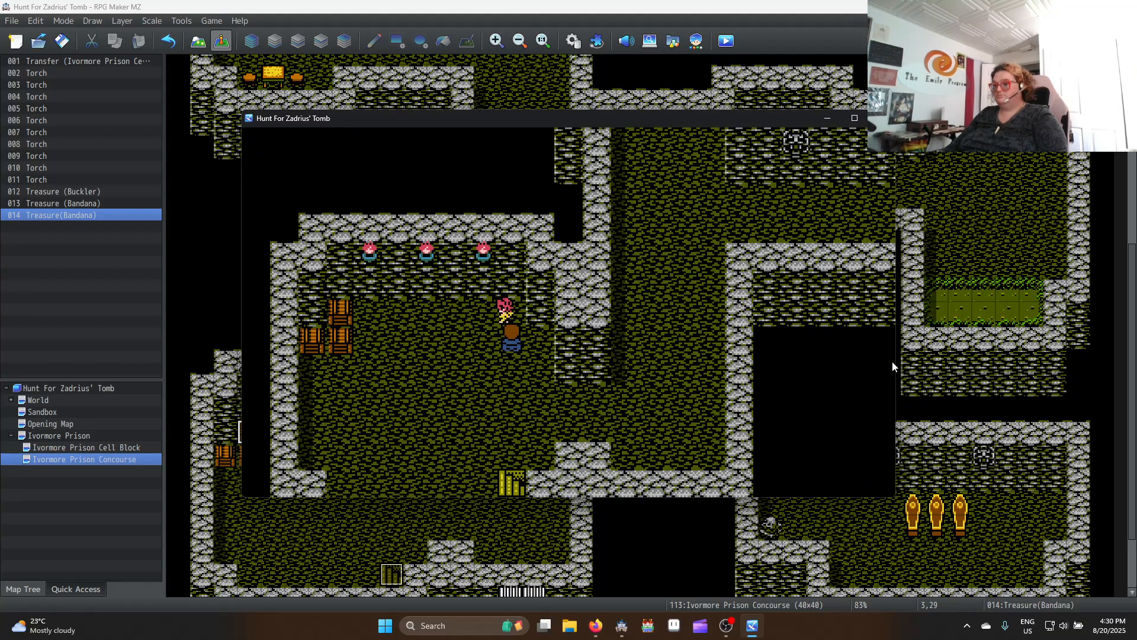
key("Left")
key("space")
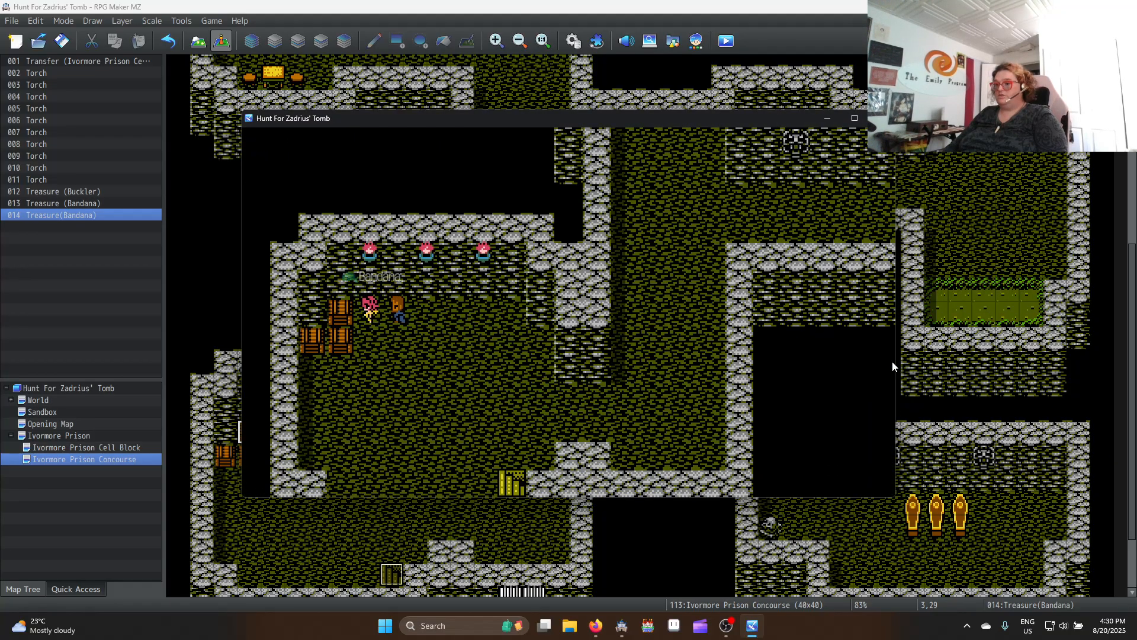
Optimize the equipment of Quill and Striker from the in-game equip screen and return to the map
key("Escape")
key("Down")
key("Down")
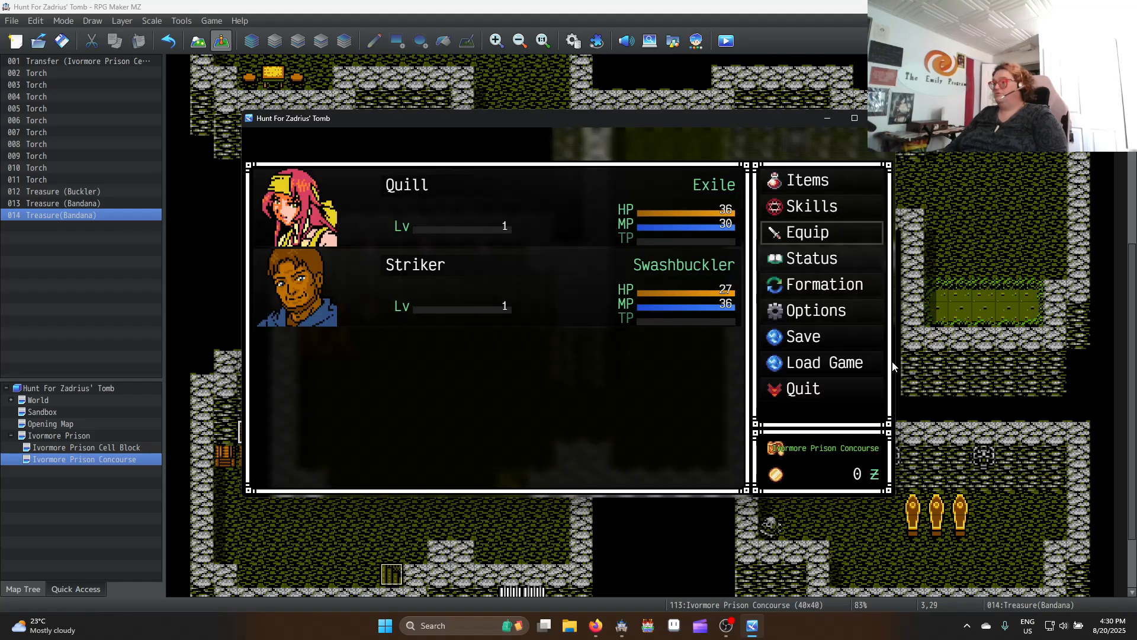
key("space")
key("space")
key("Right")
key("space")
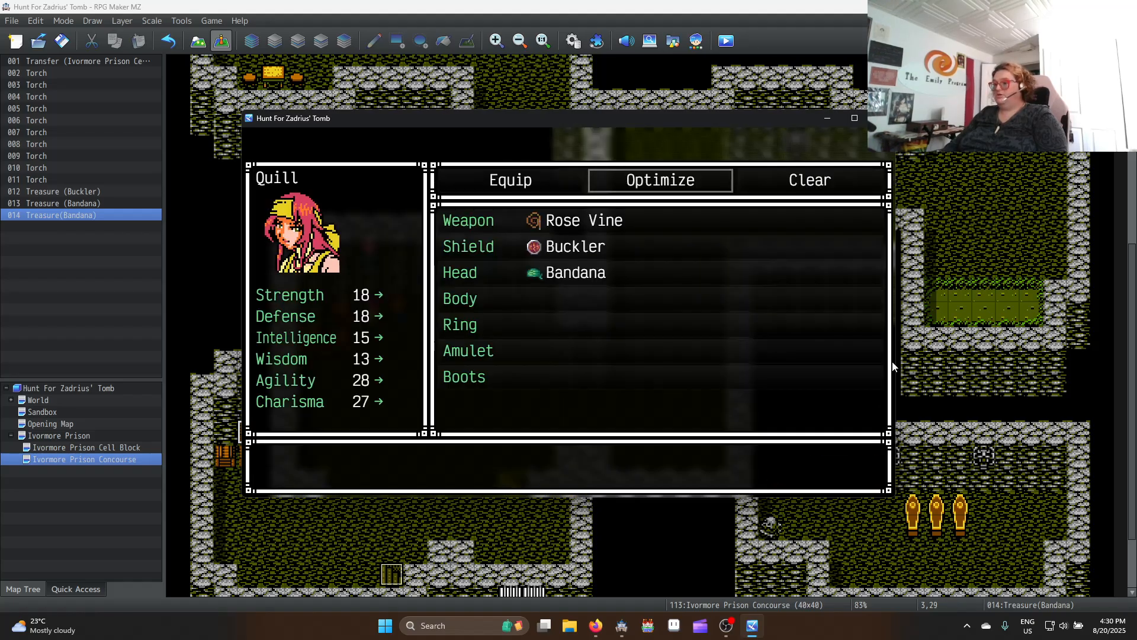
key("w")
key("space")
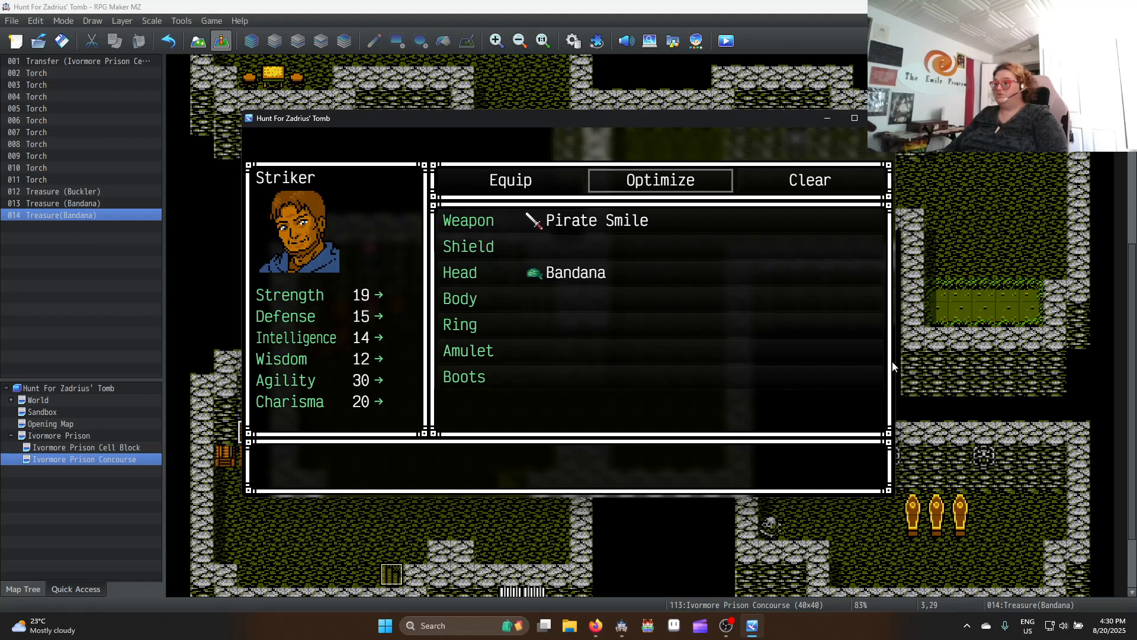
key("Escape")
key("Escape")
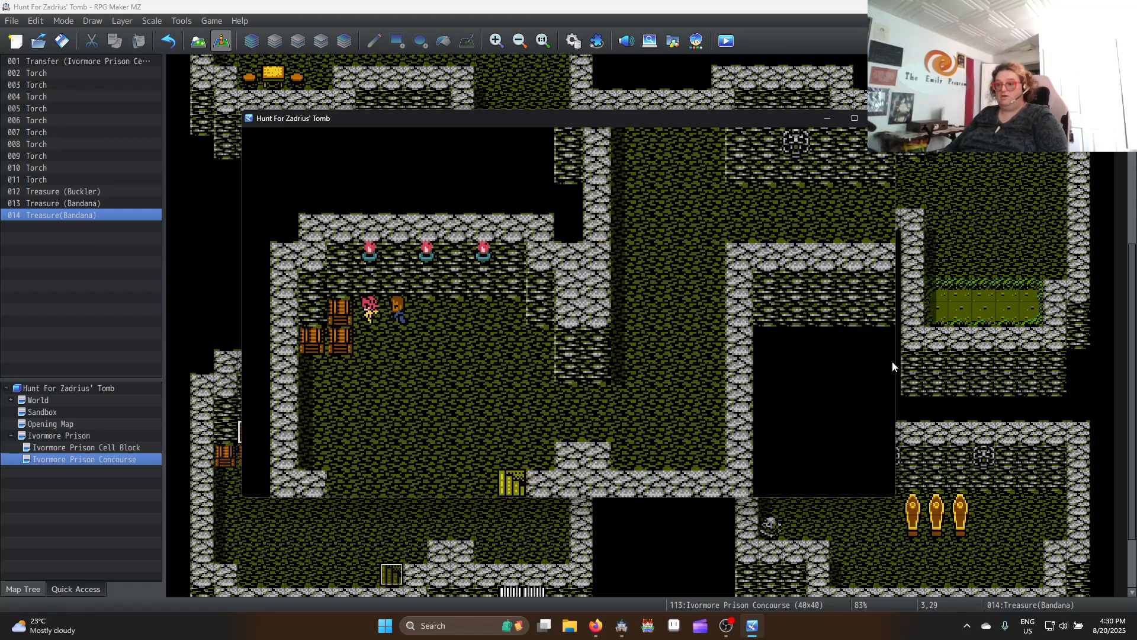
Walk the party from the crate room up to the green jars in the corridor and end the playtest
key("Right")
key("Down")
key("Right")
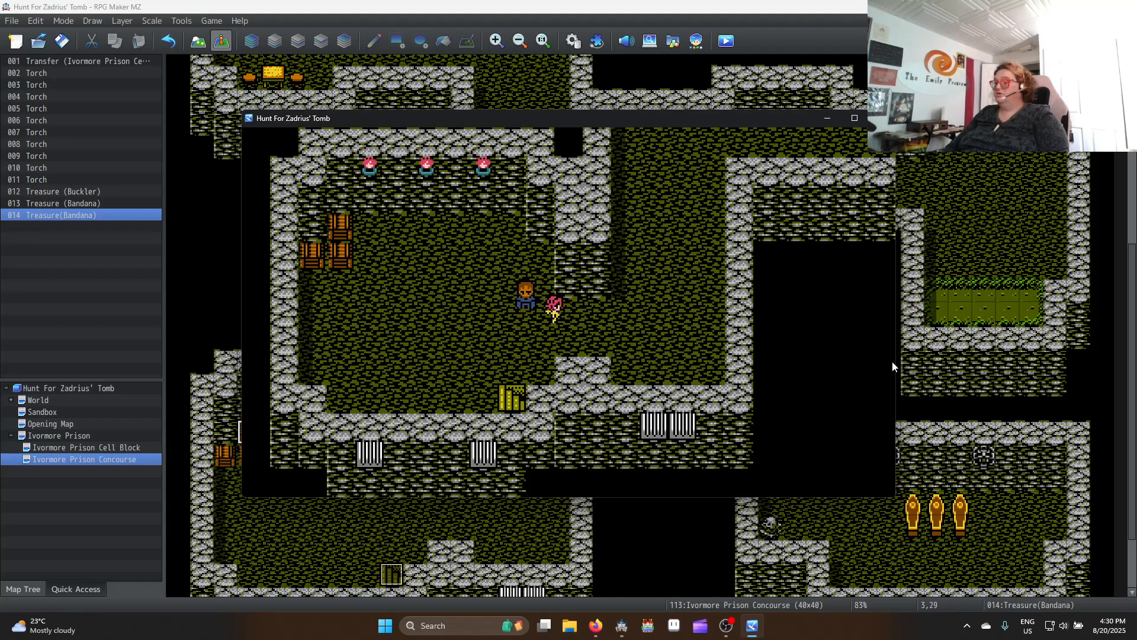
key("Up")
key("Up")
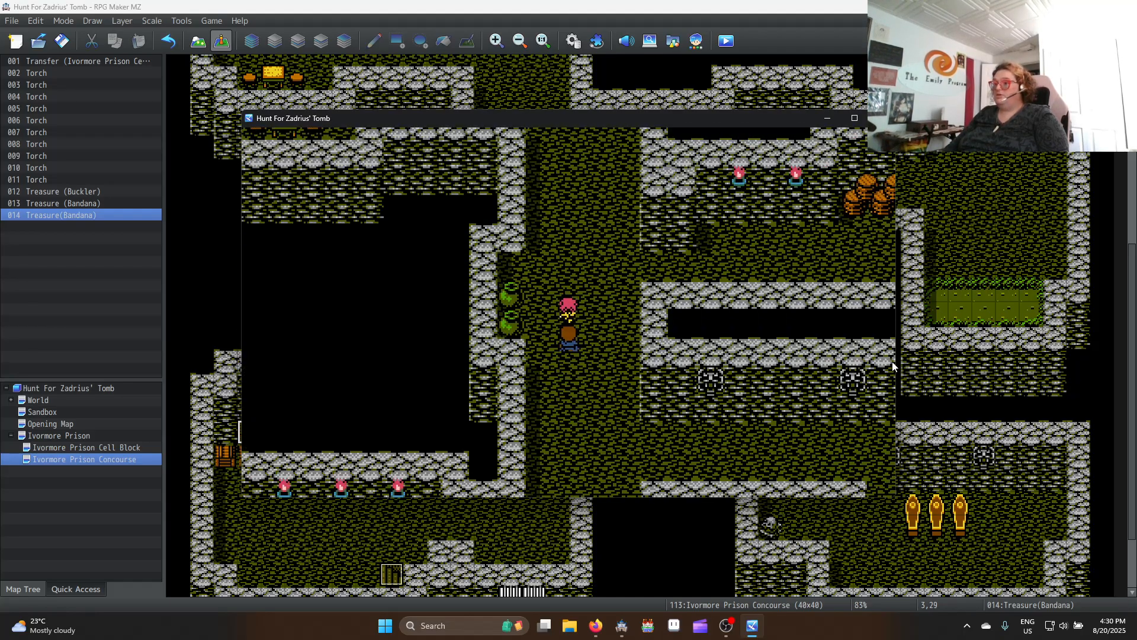
key("Right")
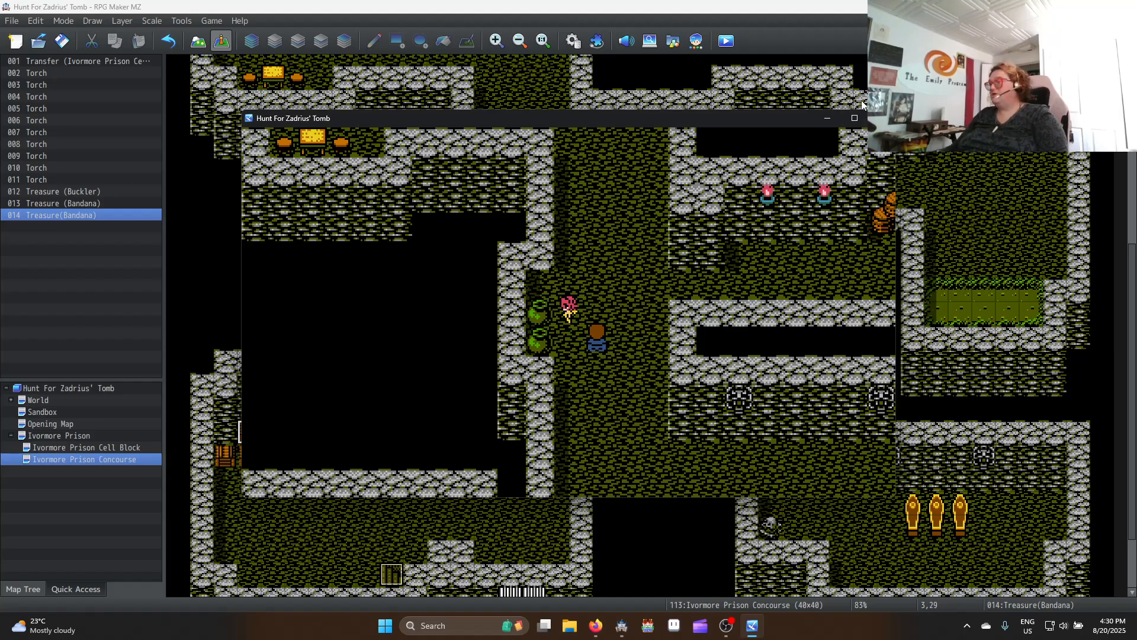
left_click(882, 118)
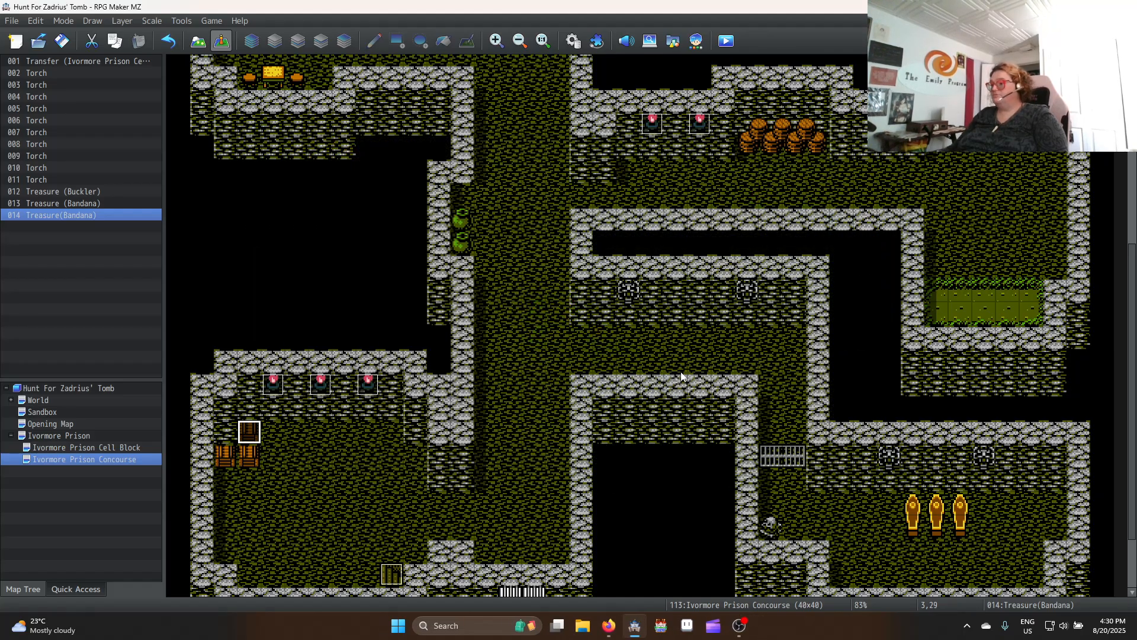
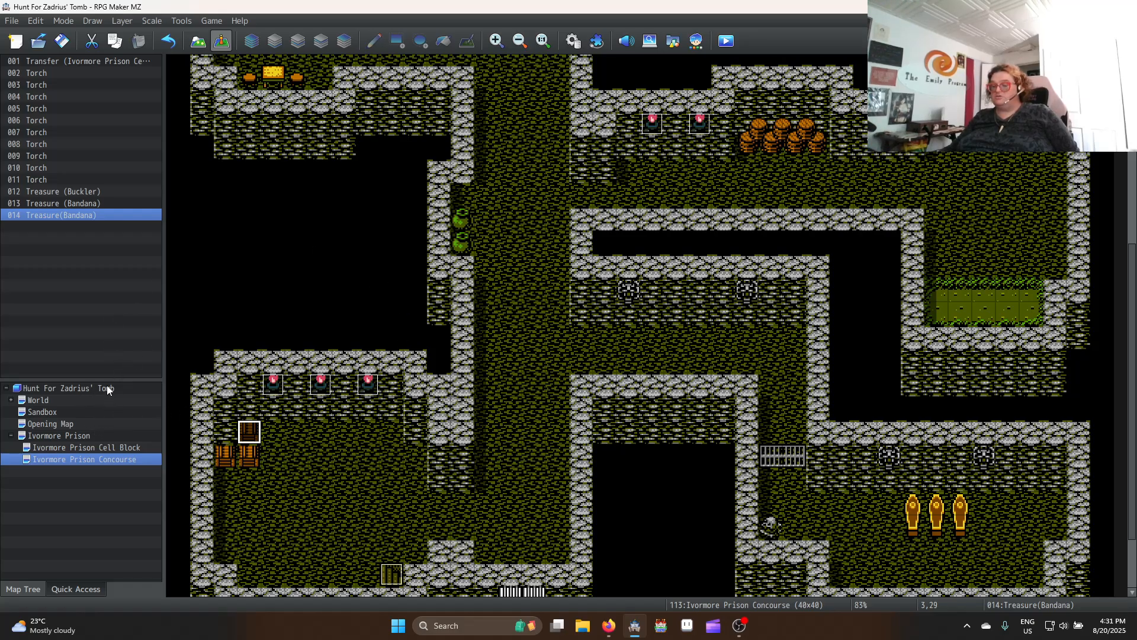
left_click(470, 219)
scroll(417, 327, "up", 1)
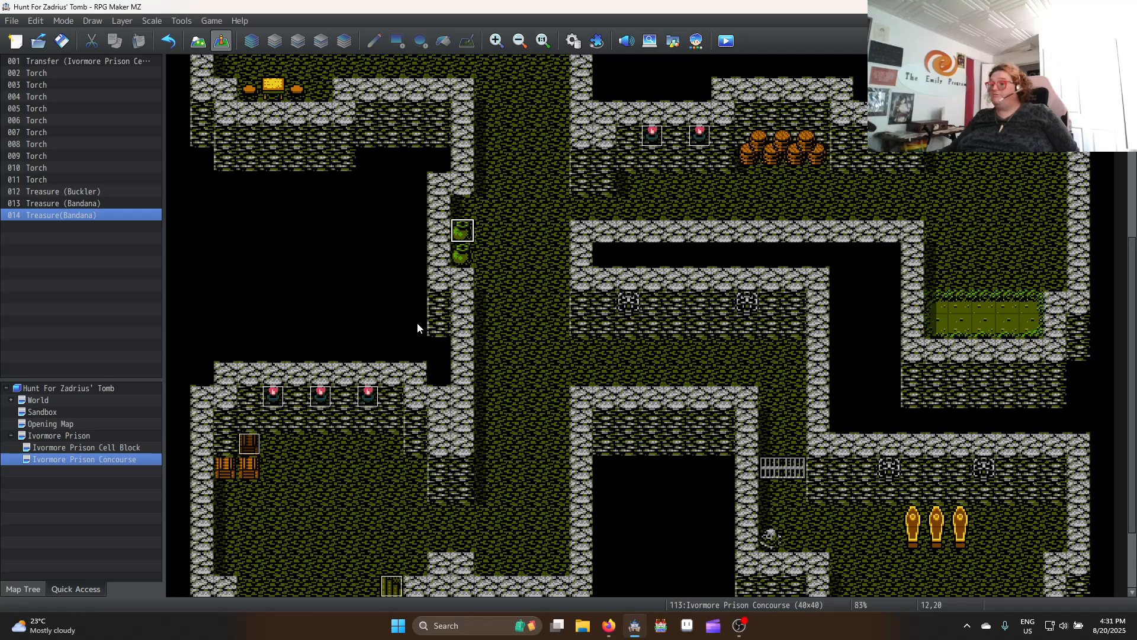
double_click(462, 232)
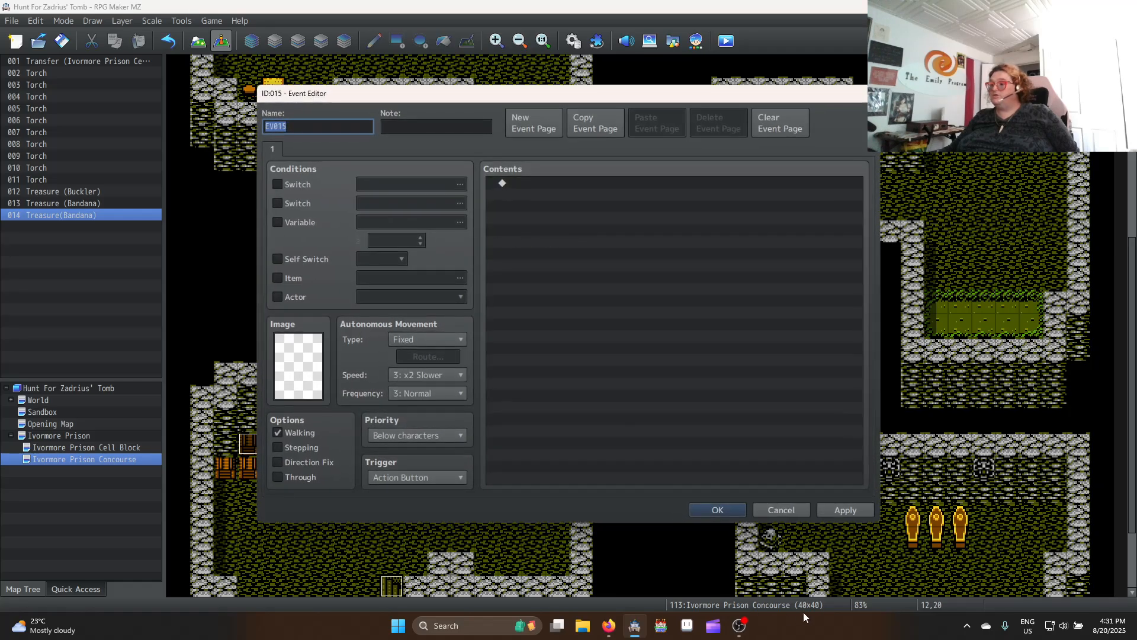
left_click(780, 510)
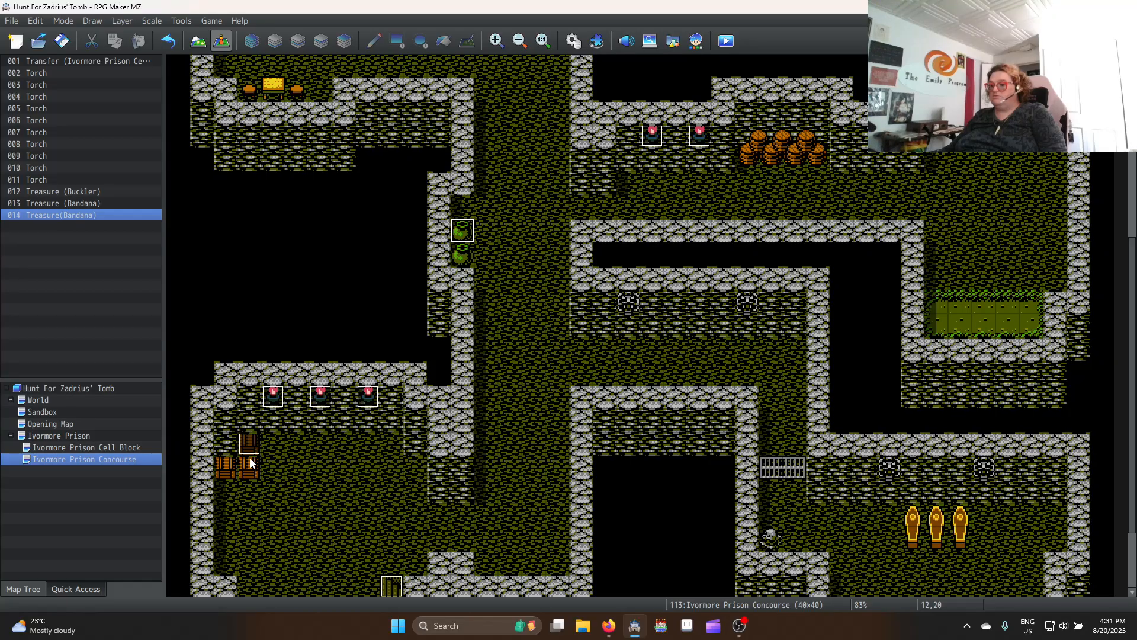
Copy the crate's Treasure(Bandana) event onto the upper green jar in the corridor
left_click(259, 446)
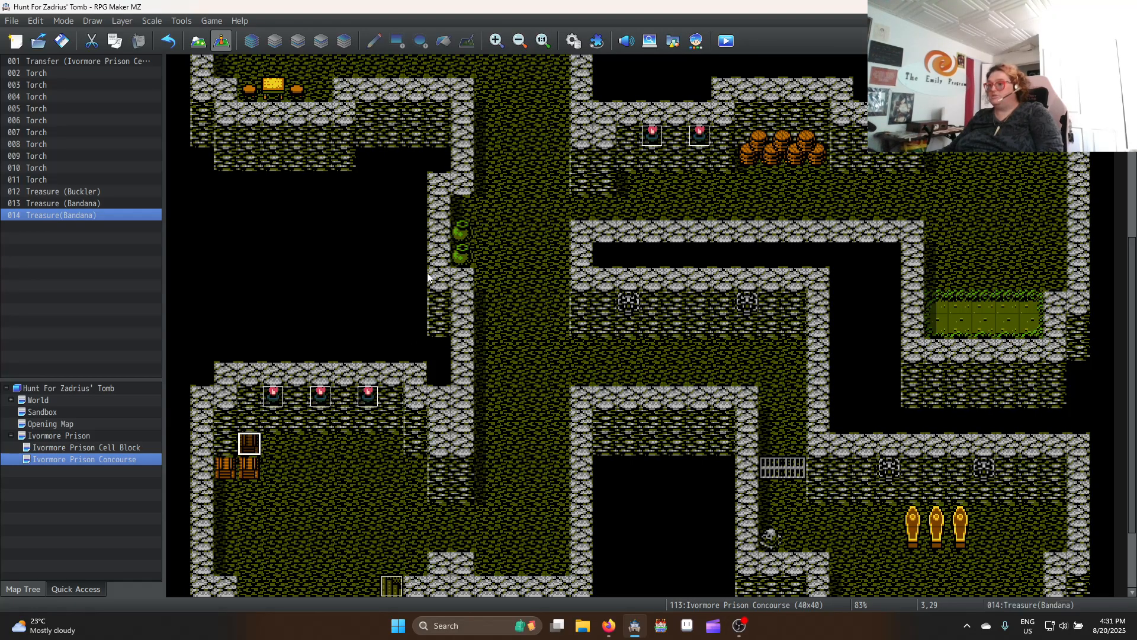
key("ctrl+c")
left_click(463, 232)
key("ctrl+v")
Change the TSR_MapPopups plugin command in the upper jar's event to Start gold popup
double_click(462, 232)
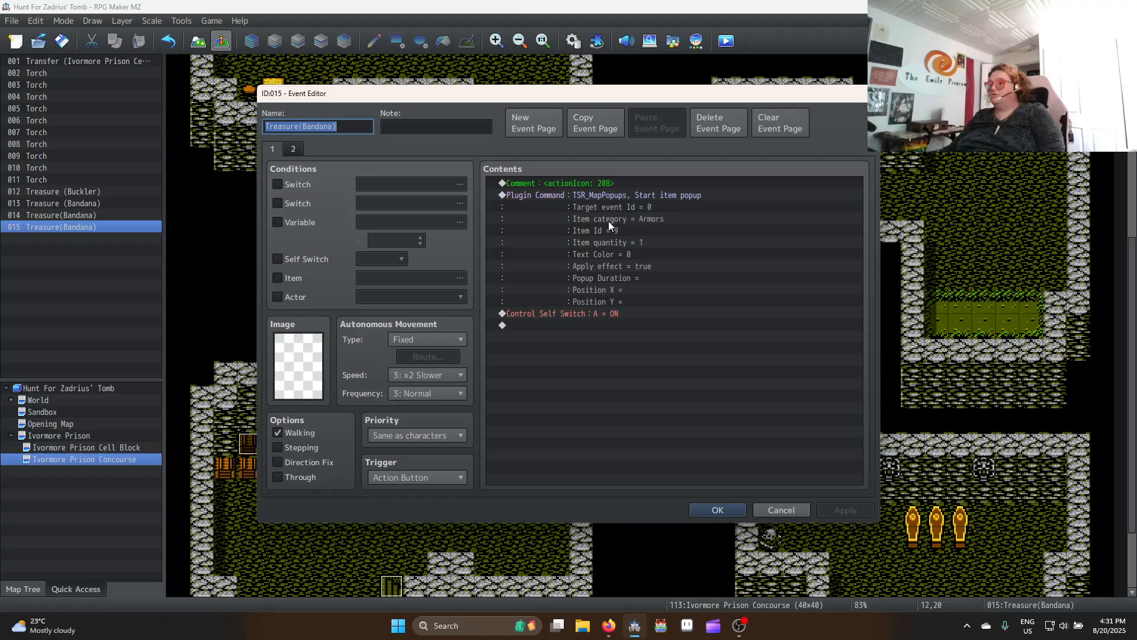
left_click(653, 191)
double_click(652, 250)
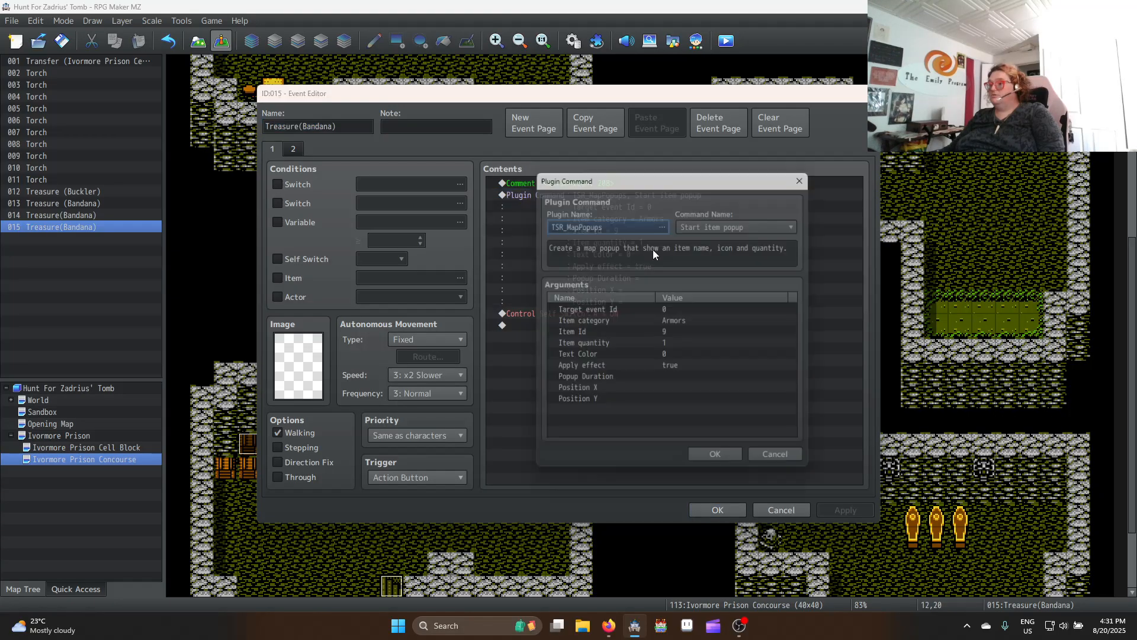
left_click(721, 224)
left_click(725, 265)
left_click(692, 310)
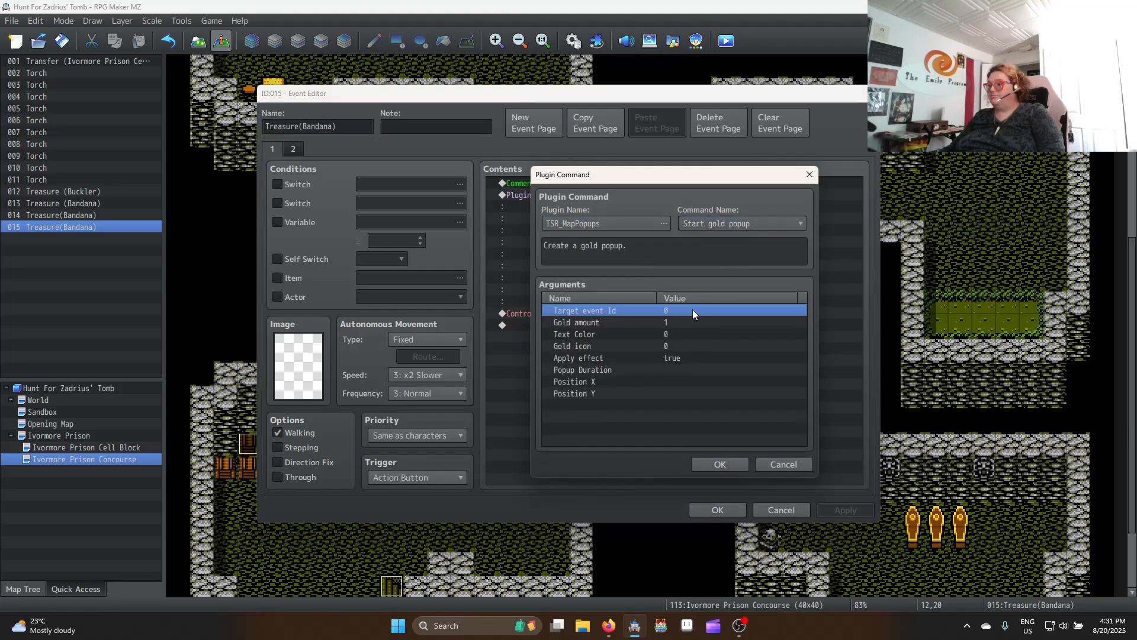
Set the popup's gold amount to 50 and save the upper jar's event
double_click(677, 322)
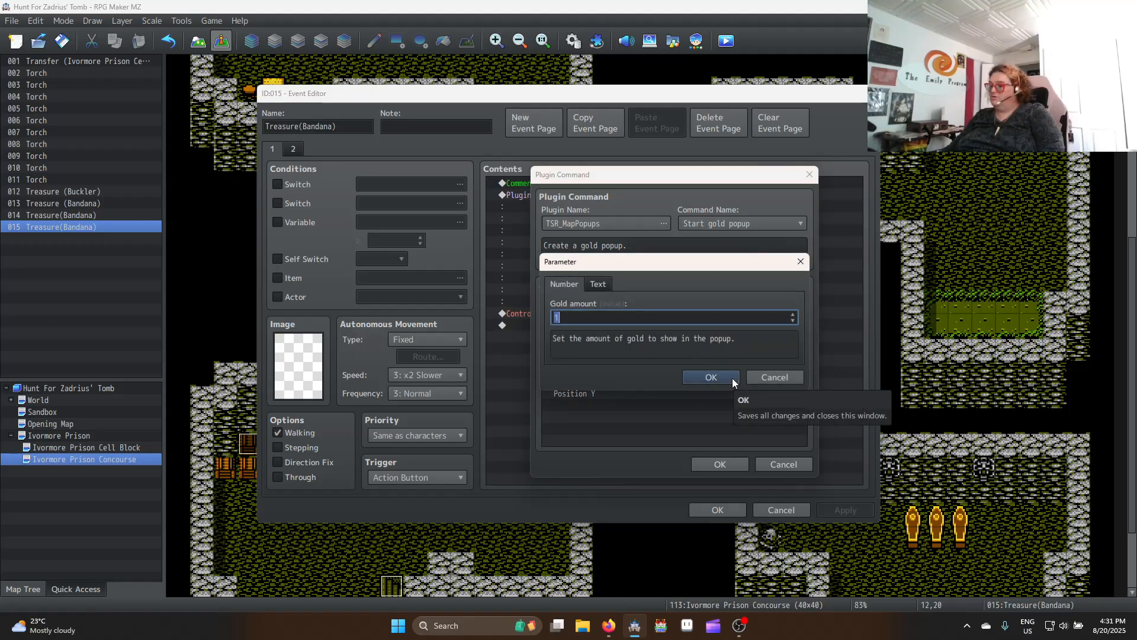
type("50")
left_click(732, 378)
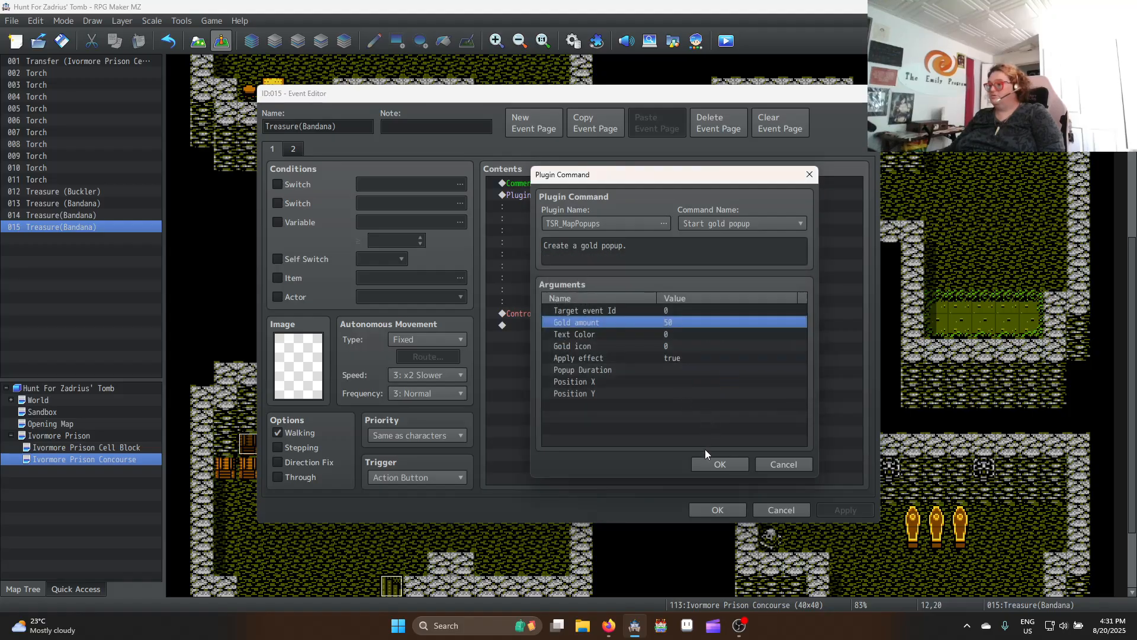
left_click(741, 464)
left_click(859, 511)
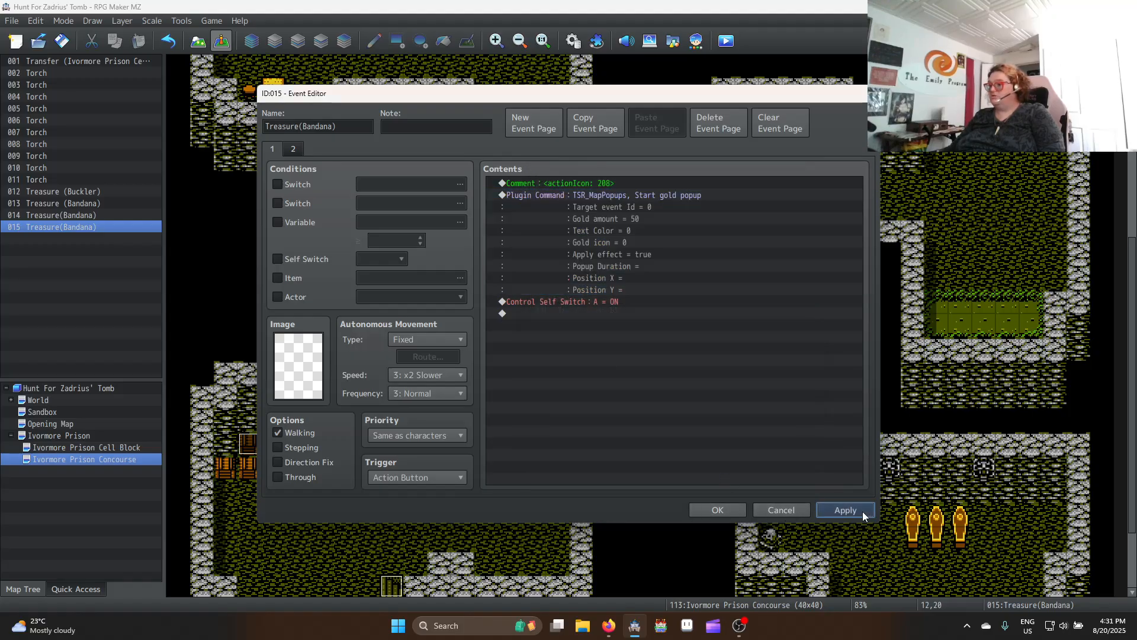
left_click(717, 511)
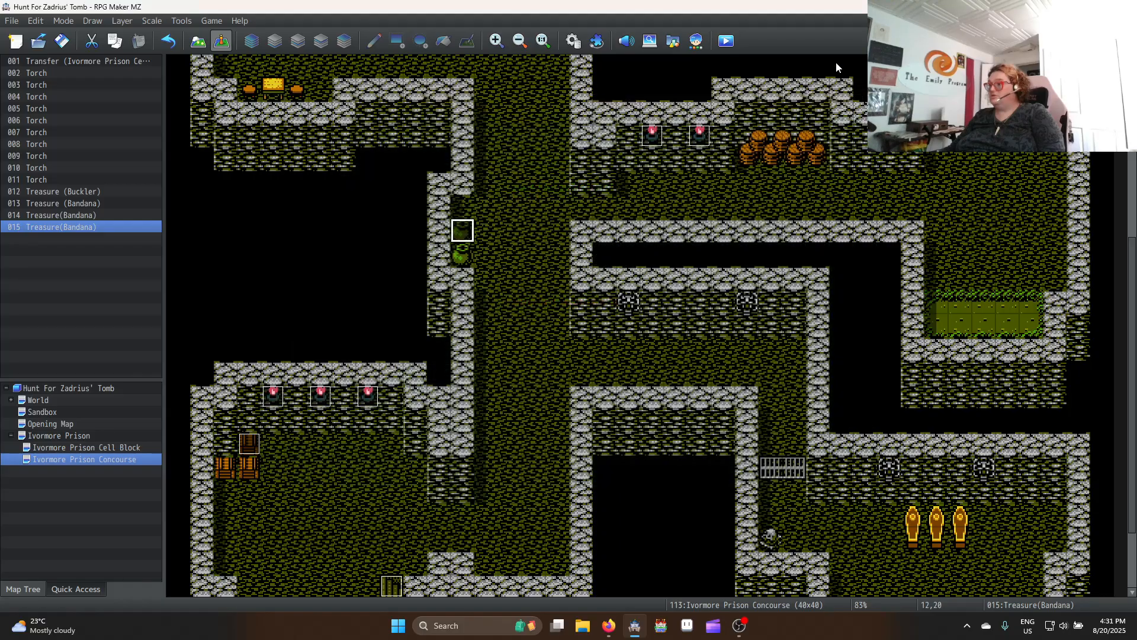
Playtest the map by walking the party to the upper green jar in the corridor, and close the test
left_click(726, 45)
left_click(542, 326)
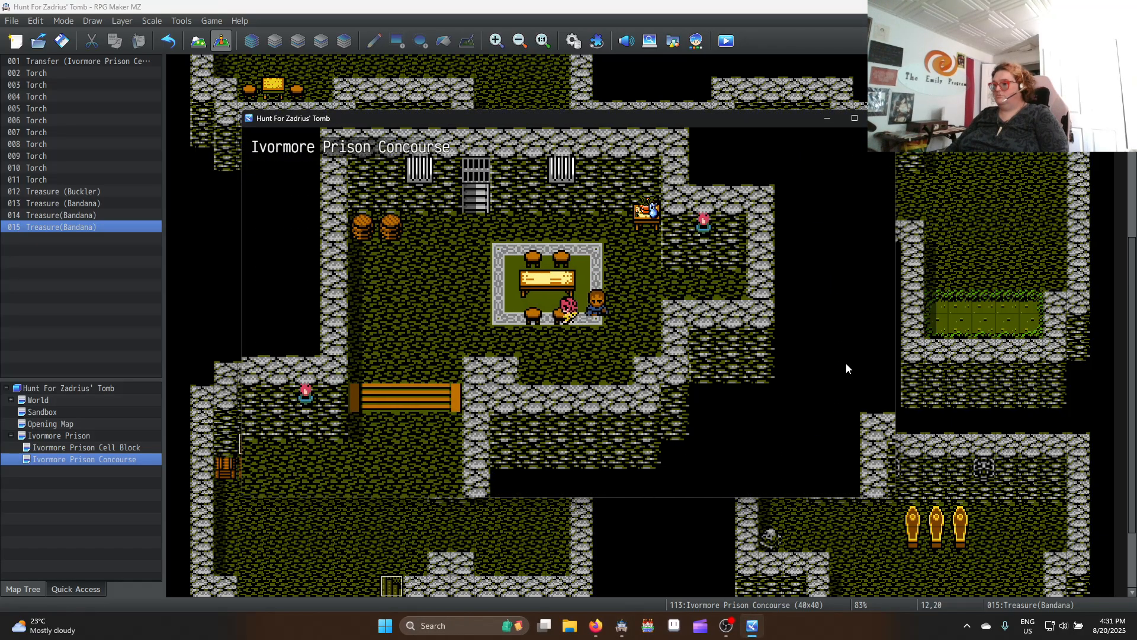
key("Left")
key("Down")
key("Left")
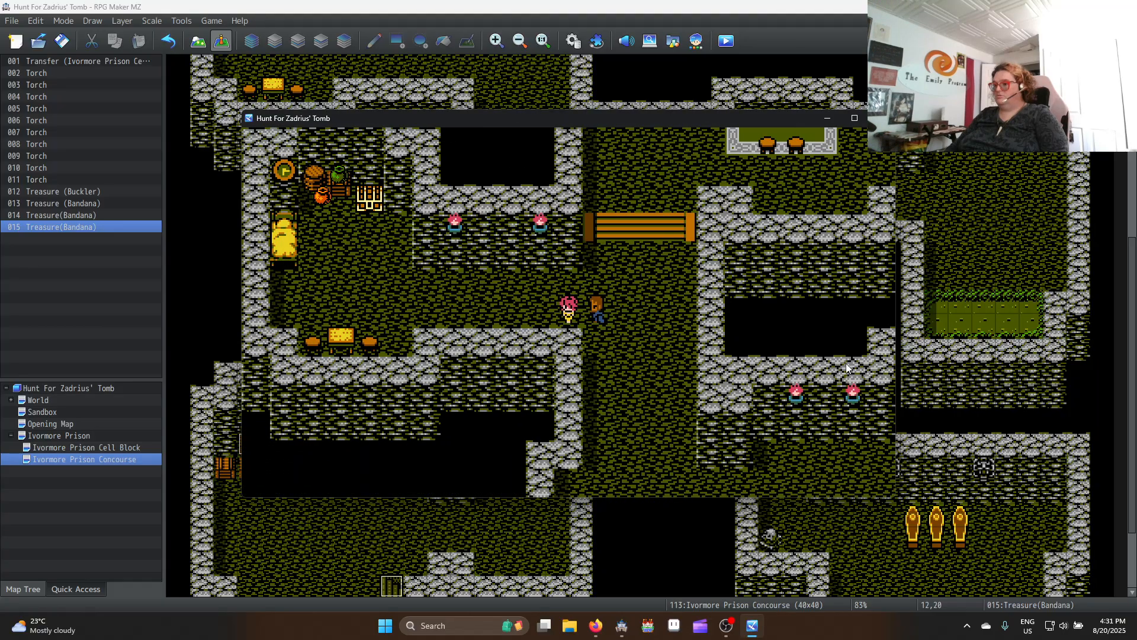
key("Right")
key("Down")
key("Left")
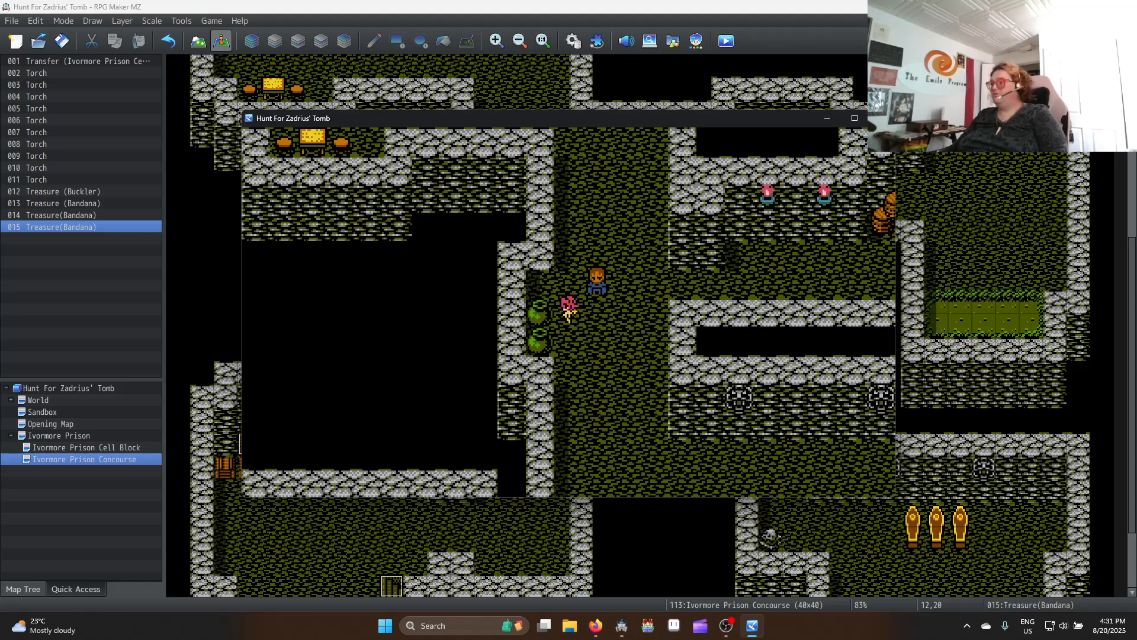
left_click(882, 118)
double_click(464, 232)
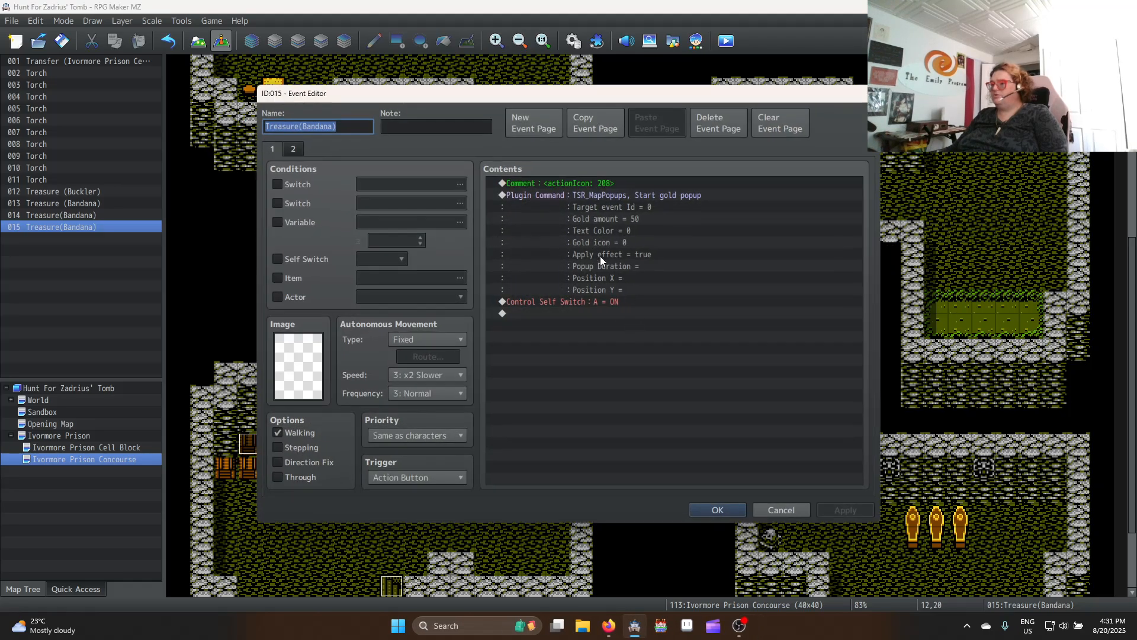
left_click(599, 204)
left_click(598, 201)
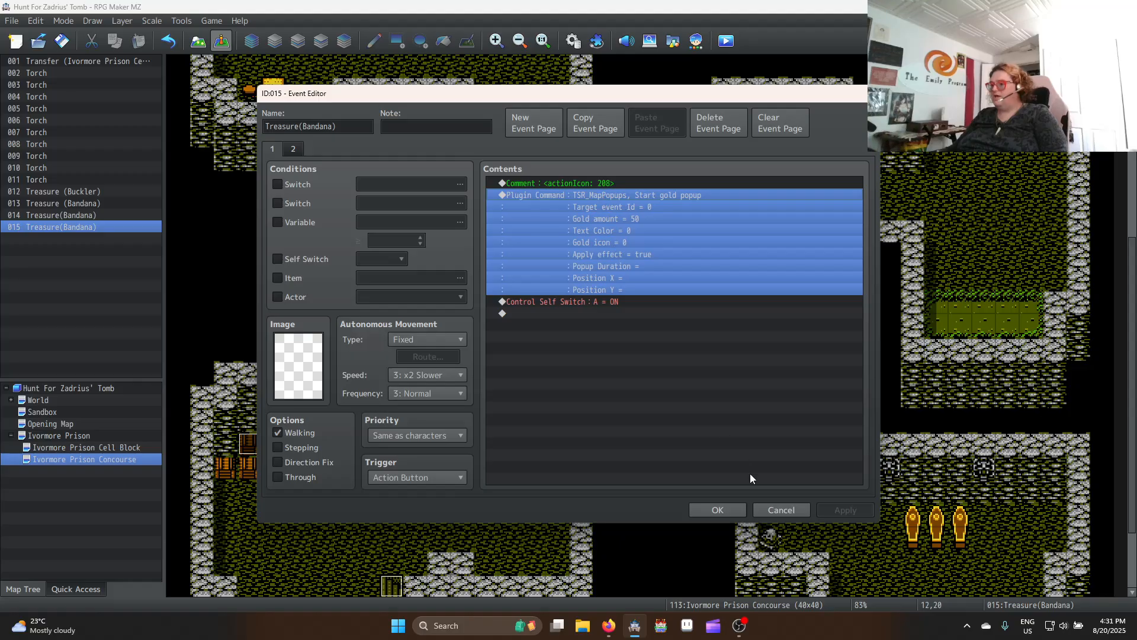
left_click(791, 512)
Look up the gold icon's index number in the Bandana armor's icon picker in the database, and close without changing anything
left_click(587, 44)
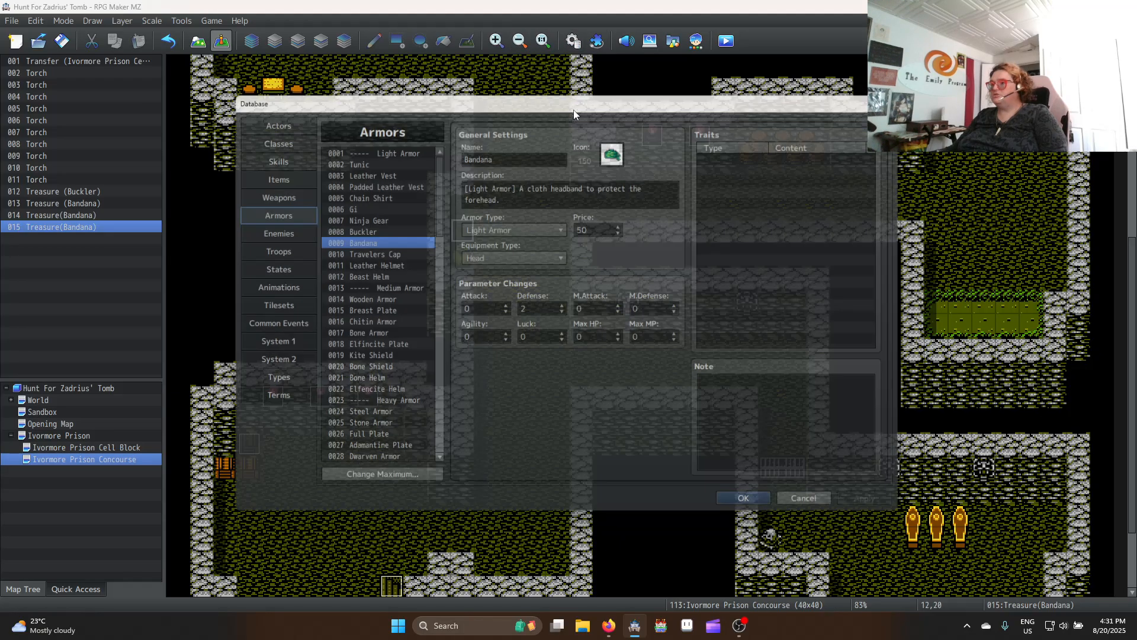
left_click(615, 144)
scroll(521, 333, "down", 5)
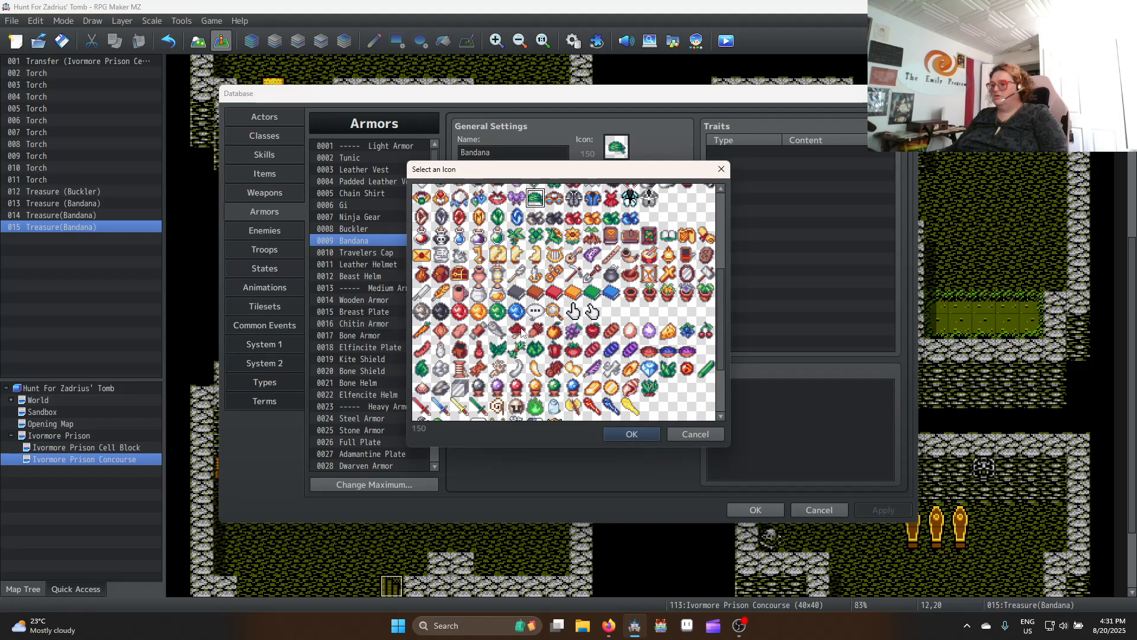
scroll(521, 333, "down", 4)
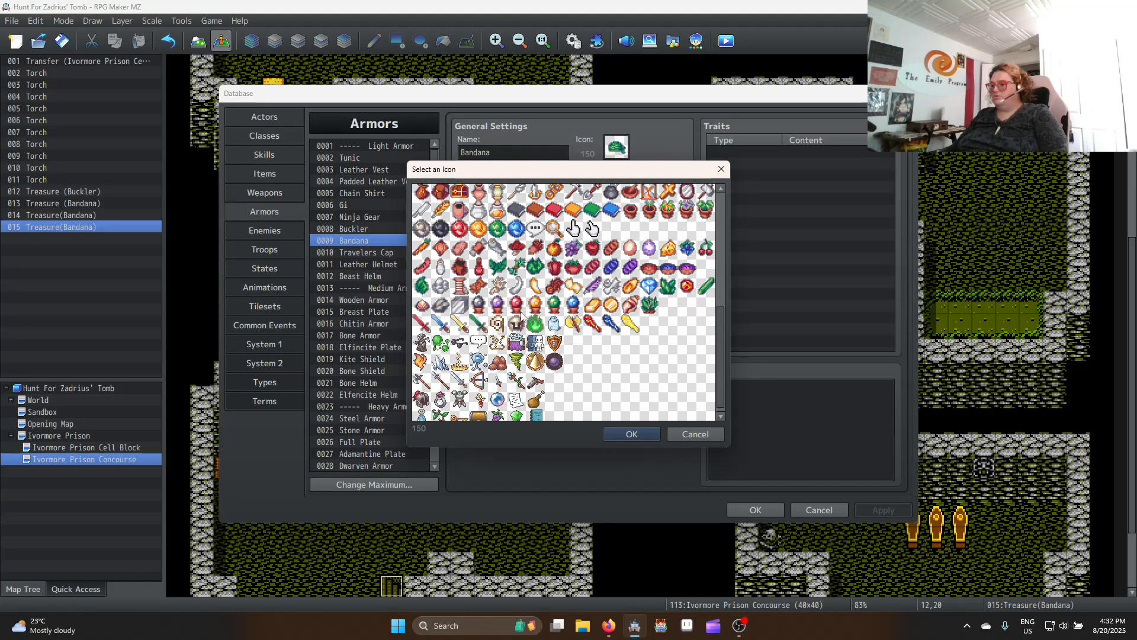
scroll(524, 323, "down", 1)
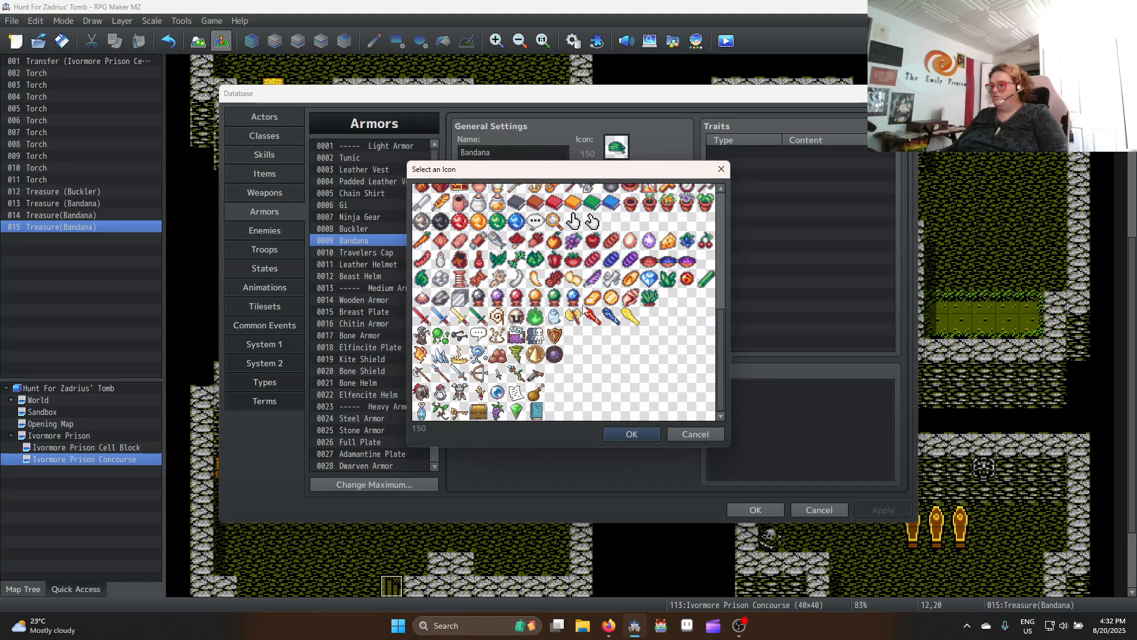
scroll(584, 305, "up", 8)
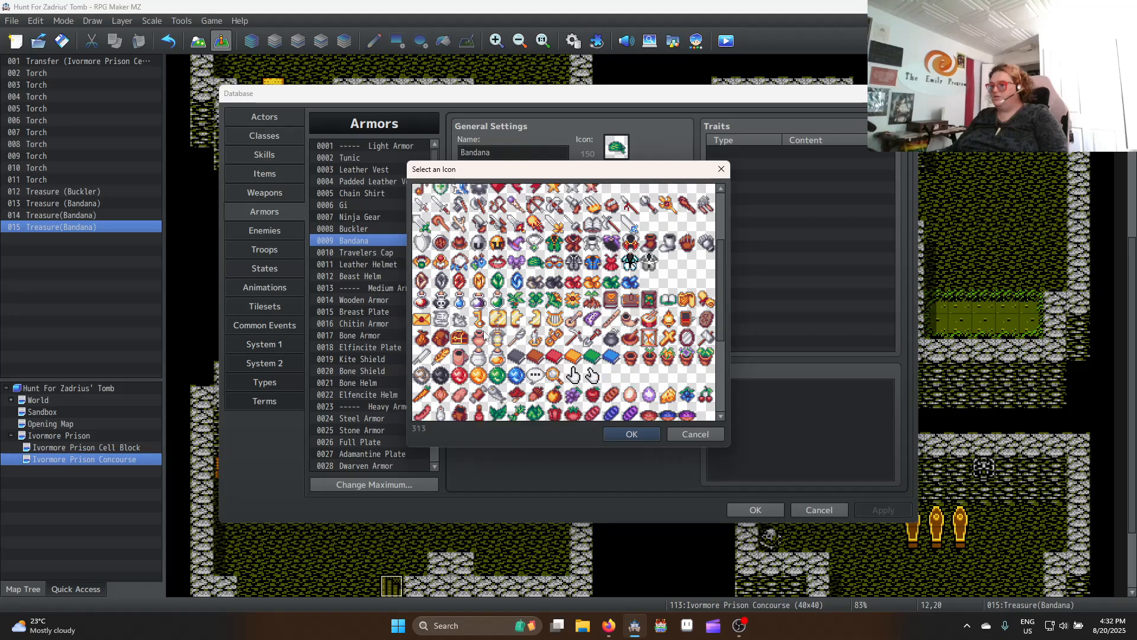
scroll(496, 331, "up", 5)
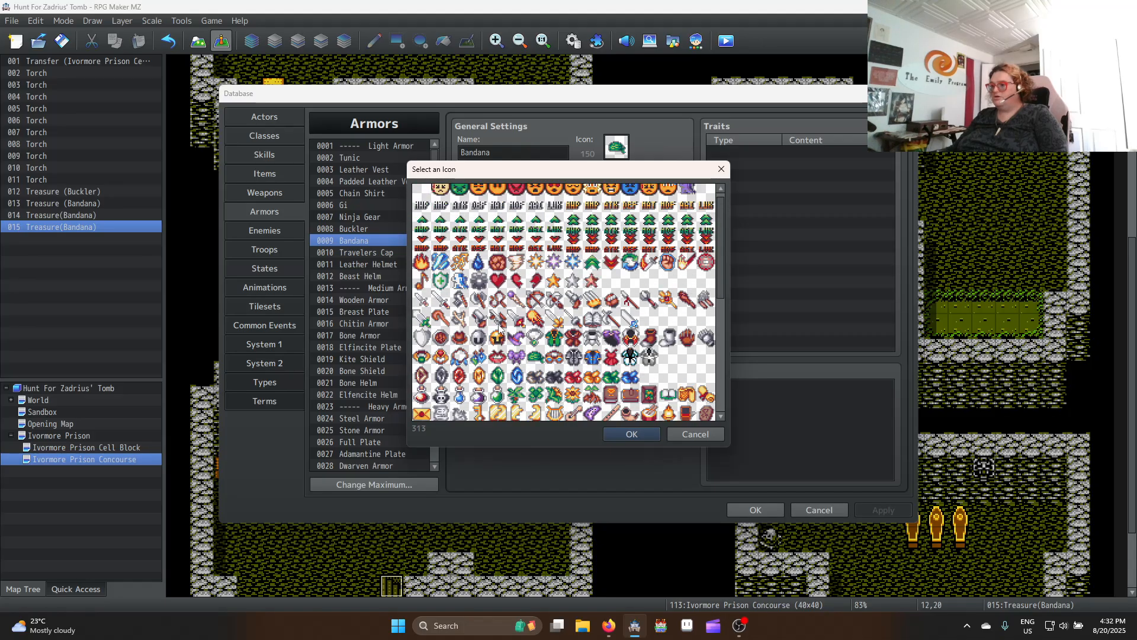
scroll(499, 328, "down", 2)
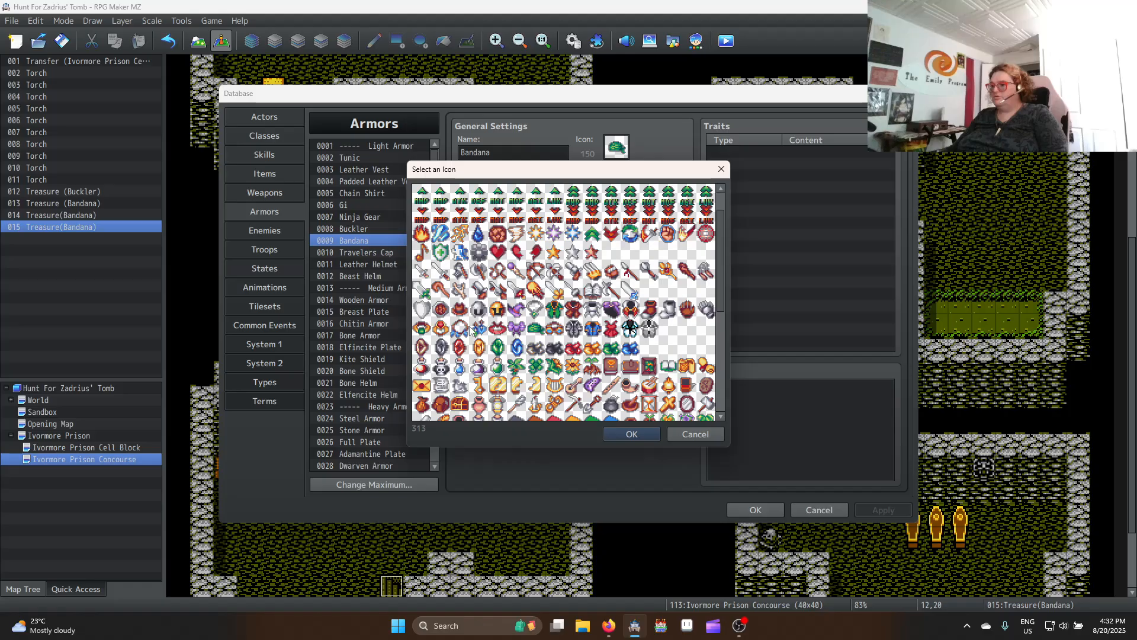
left_click(535, 328)
left_click(672, 436)
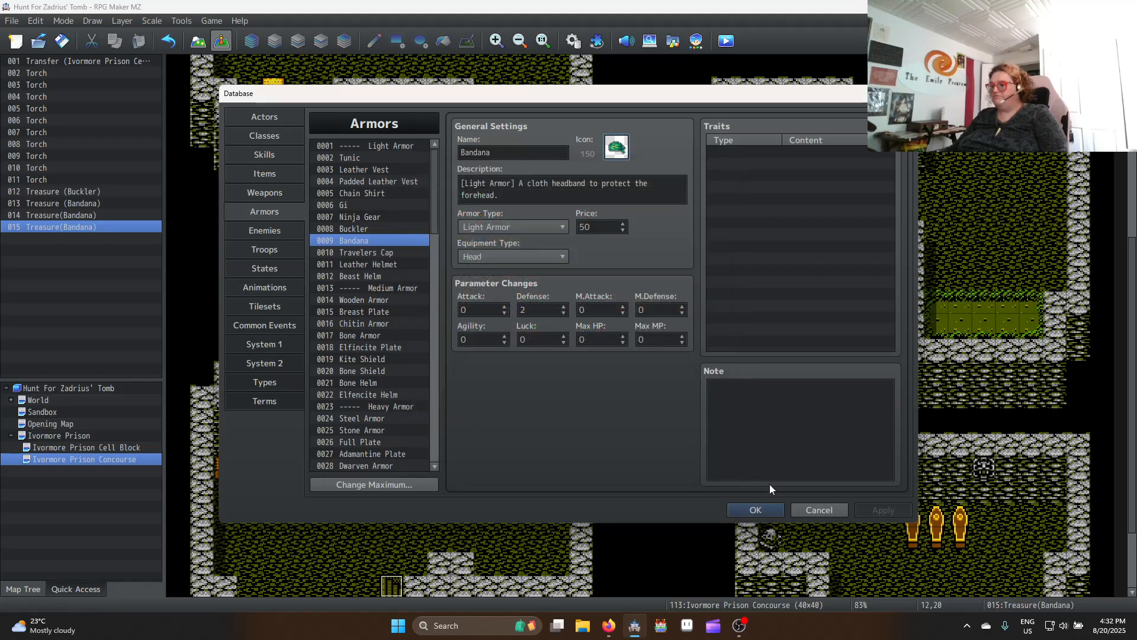
left_click(817, 510)
Set the gold icon to 313 in the gold popup command of the upper green jar's event
double_click(463, 232)
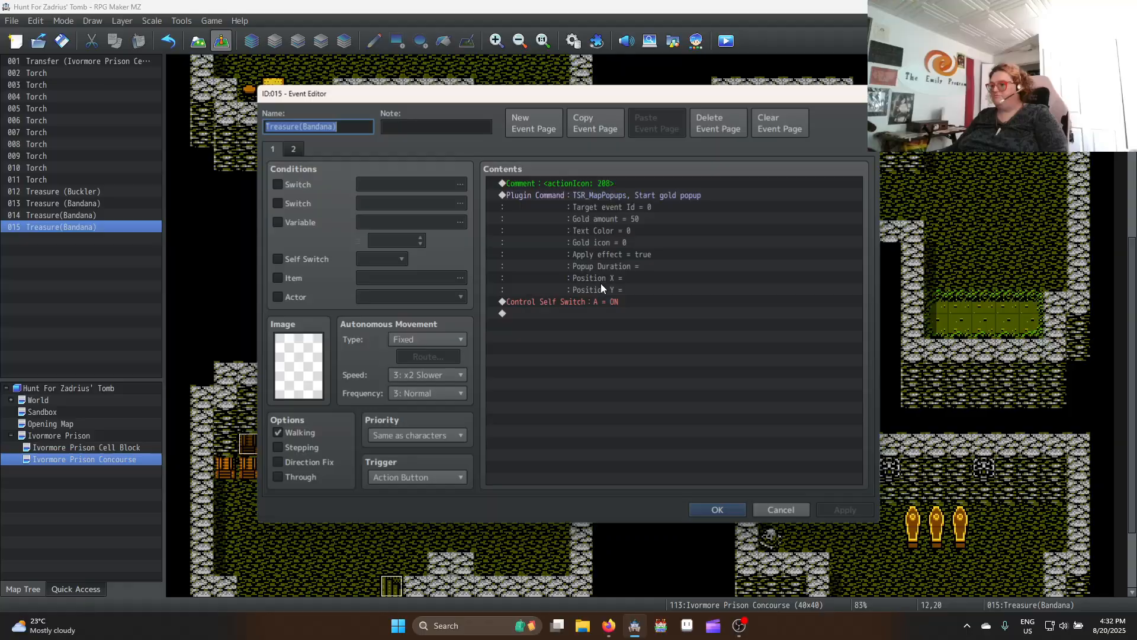
double_click(609, 195)
left_click(679, 324)
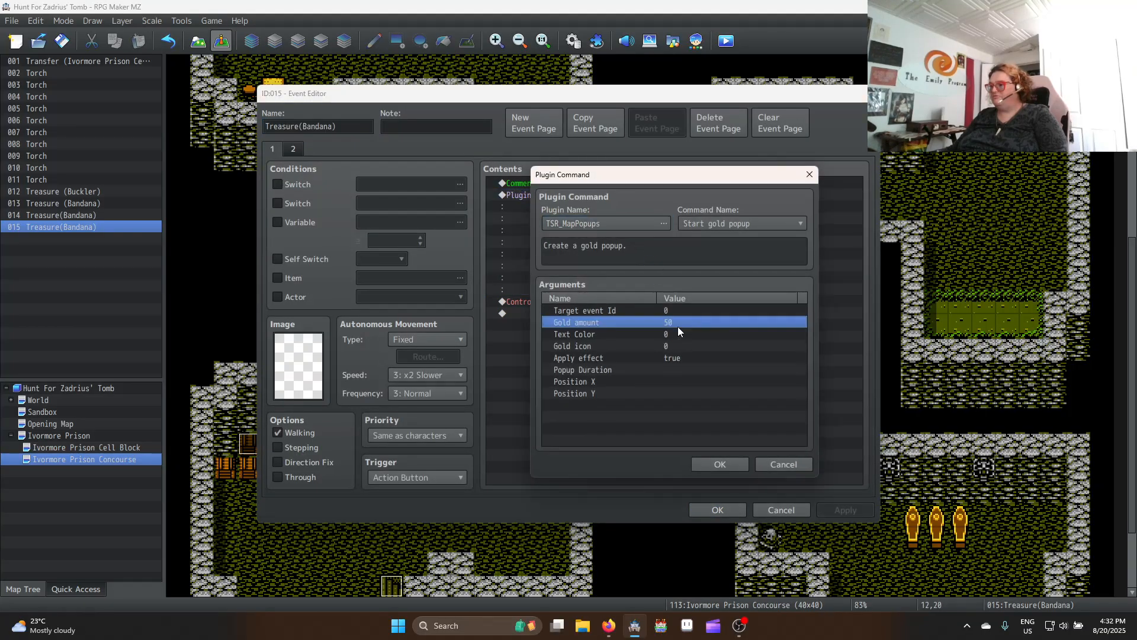
double_click(669, 347)
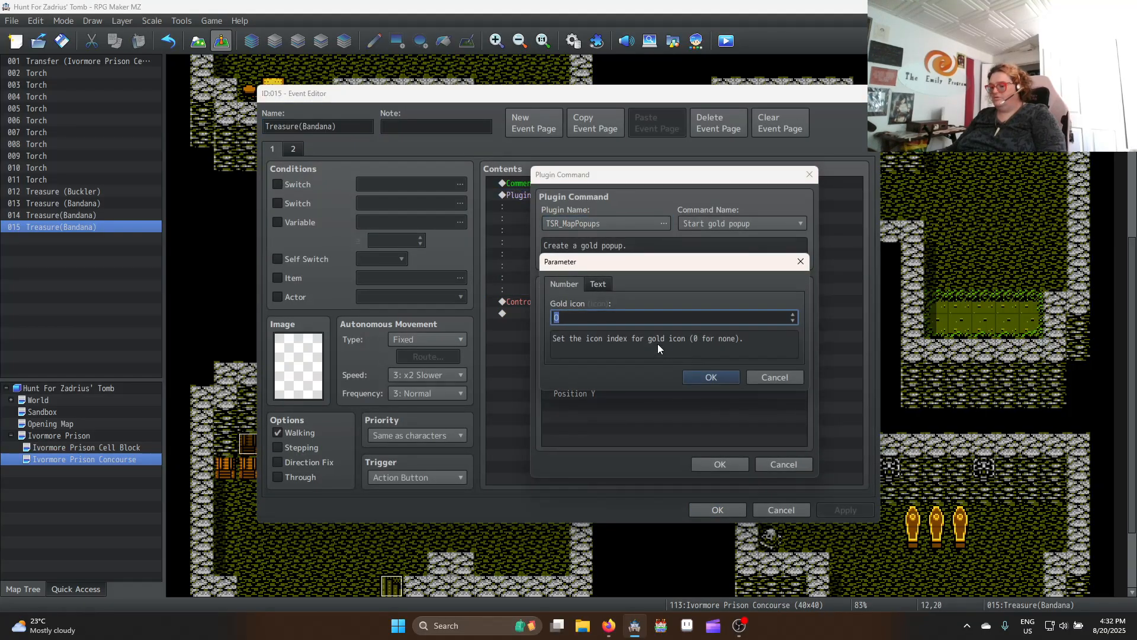
type("313")
left_click(705, 377)
Set the jar gold popup's text color to 6 and save the event
double_click(670, 342)
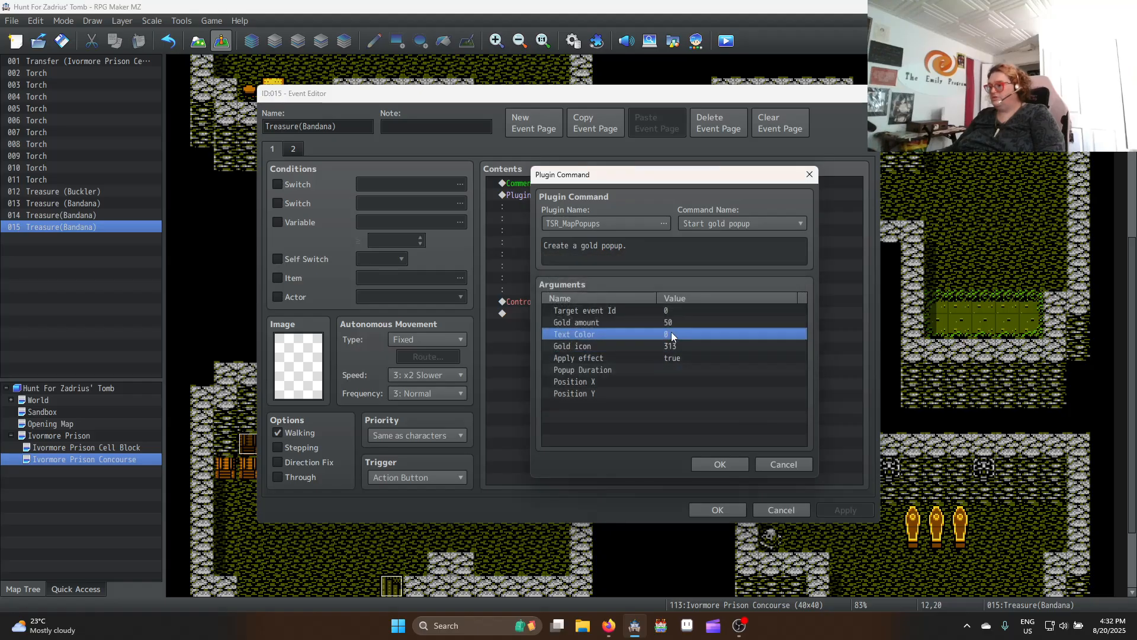
type("6")
left_click(711, 376)
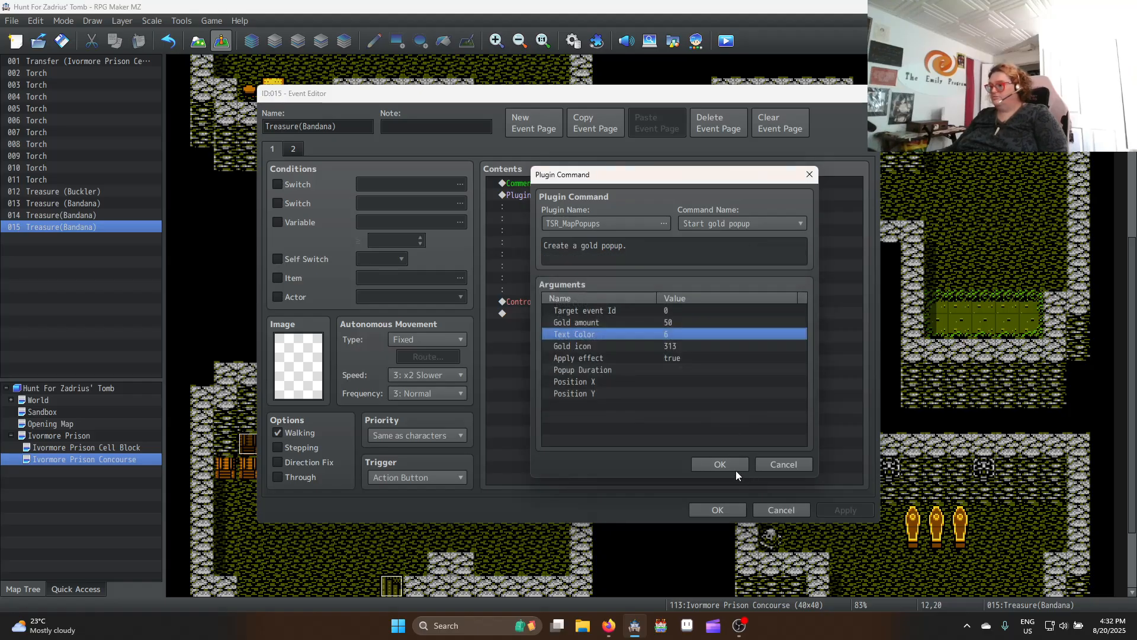
left_click(722, 464)
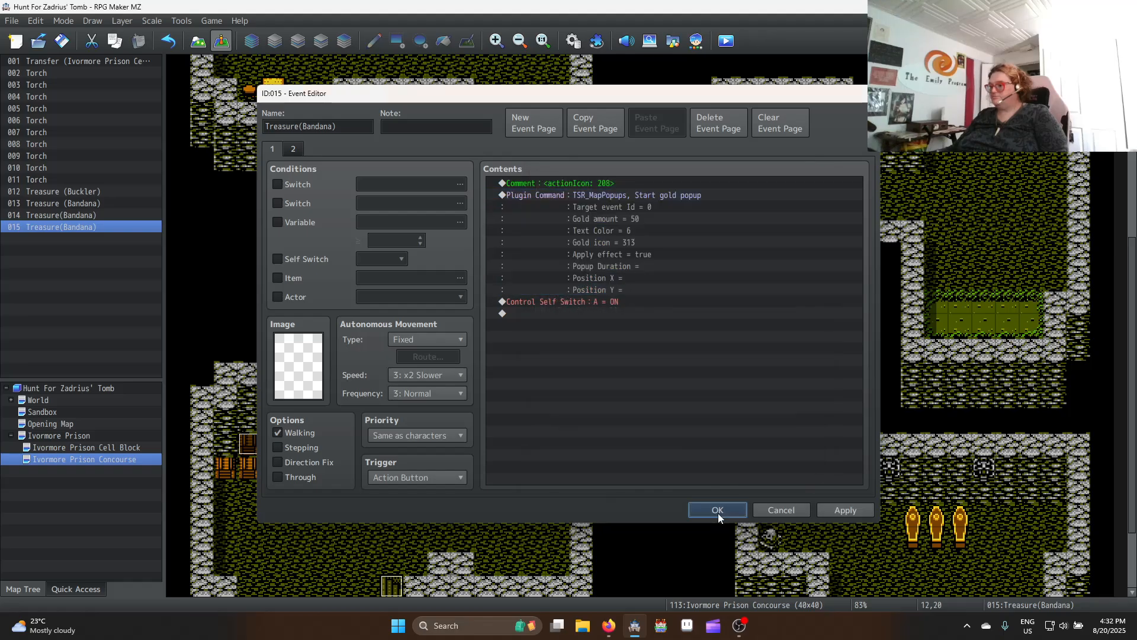
left_click(717, 509)
Set the text color to 6 in the item popup command of the crate's Treasure(Bandana) event
double_click(249, 443)
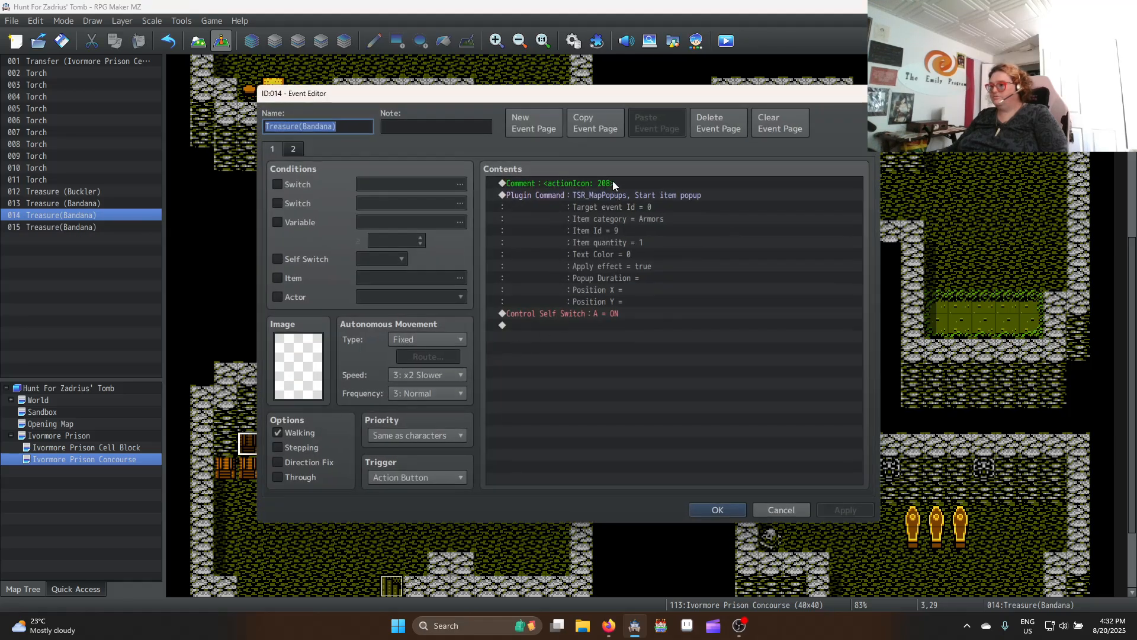
double_click(619, 204)
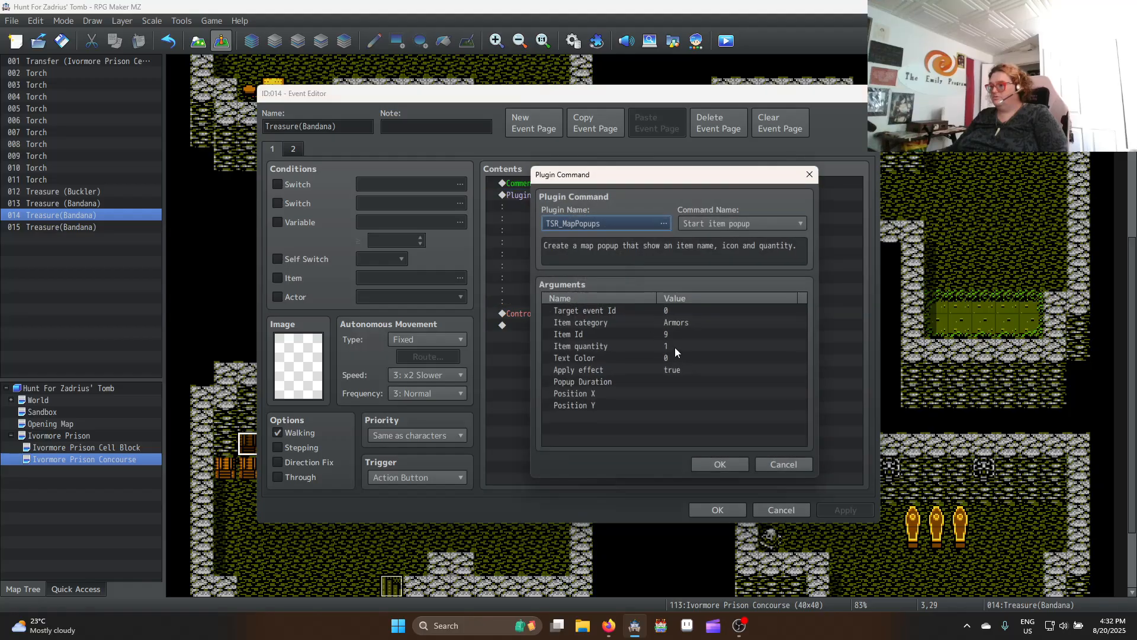
left_click(674, 347)
left_click(675, 360)
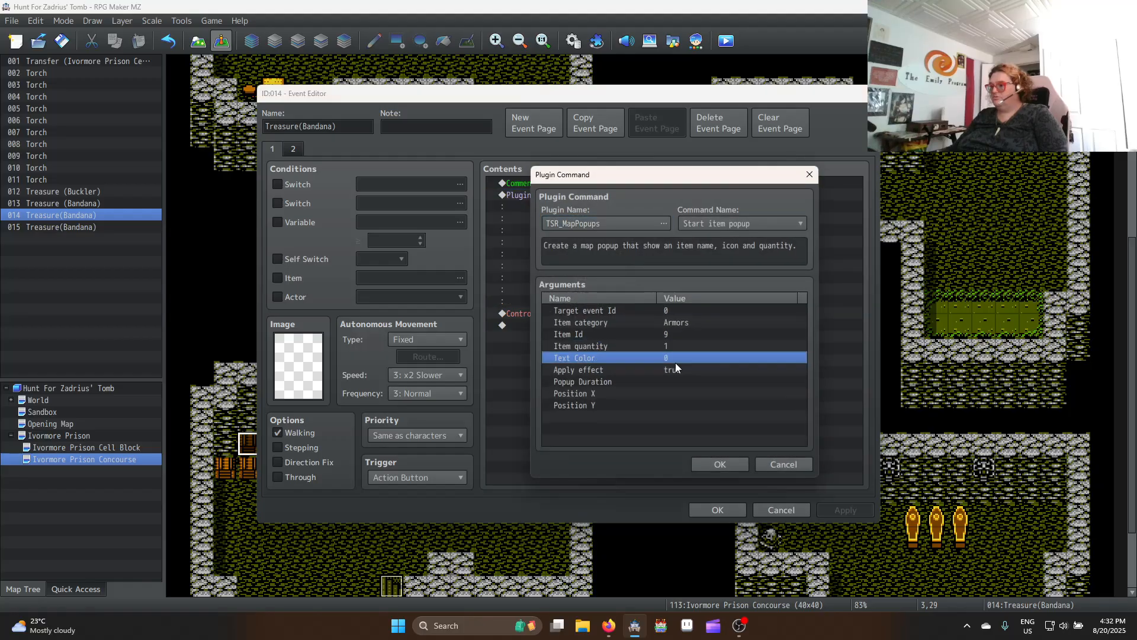
double_click(676, 360)
type("6")
left_click(708, 377)
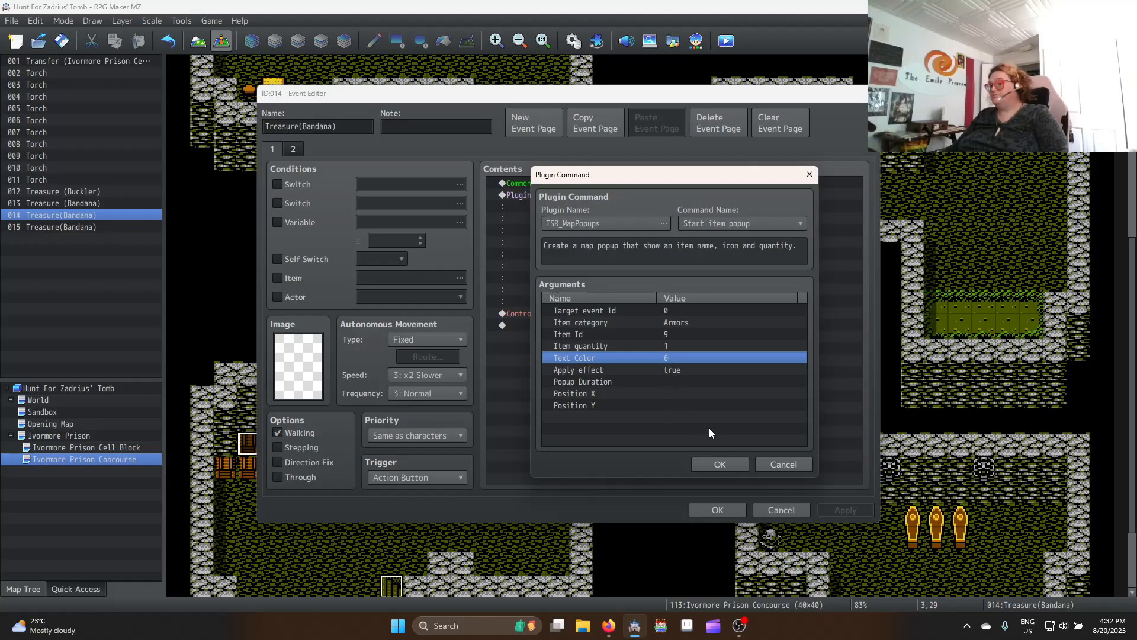
Confirm the Bandana treasure event's item popup command with text color 6 and start a playtest
left_click(720, 465)
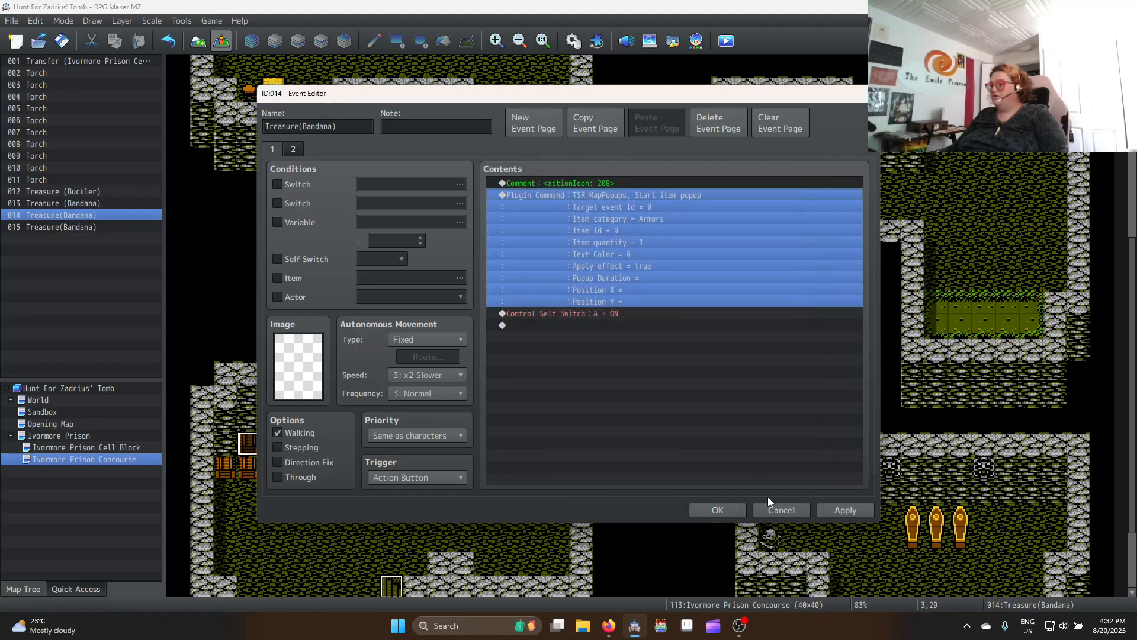
left_click(717, 510)
left_click(726, 41)
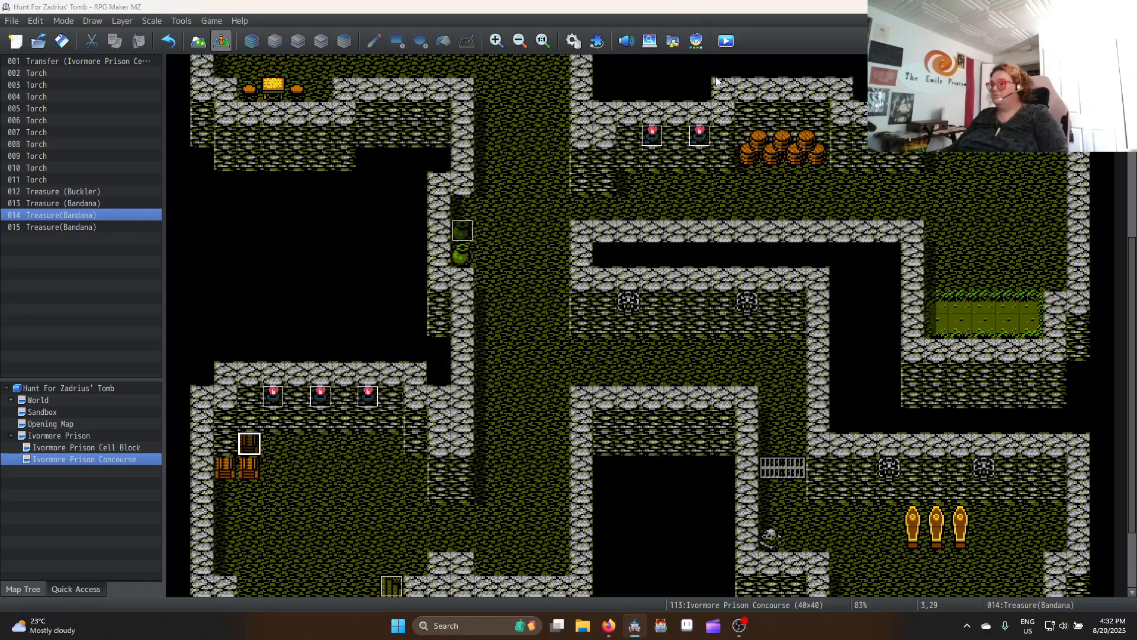
left_click(550, 323)
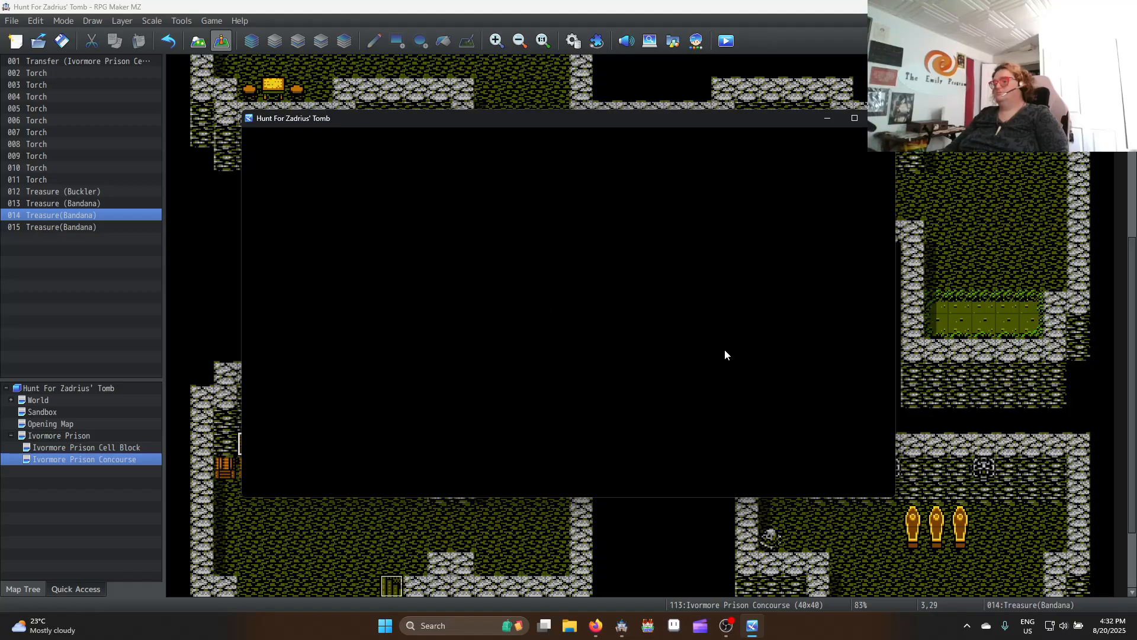
Walk the party to the crates in the southwest room, collect the Bandana to test its popup, and close the playtest
key("Left")
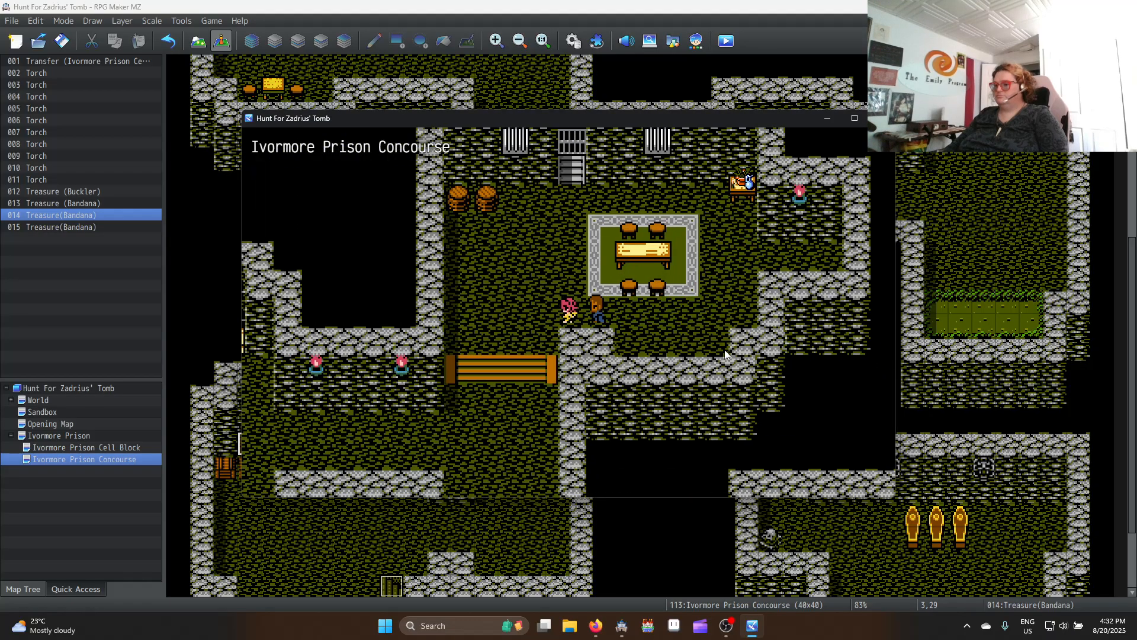
key("Down")
key("Down")
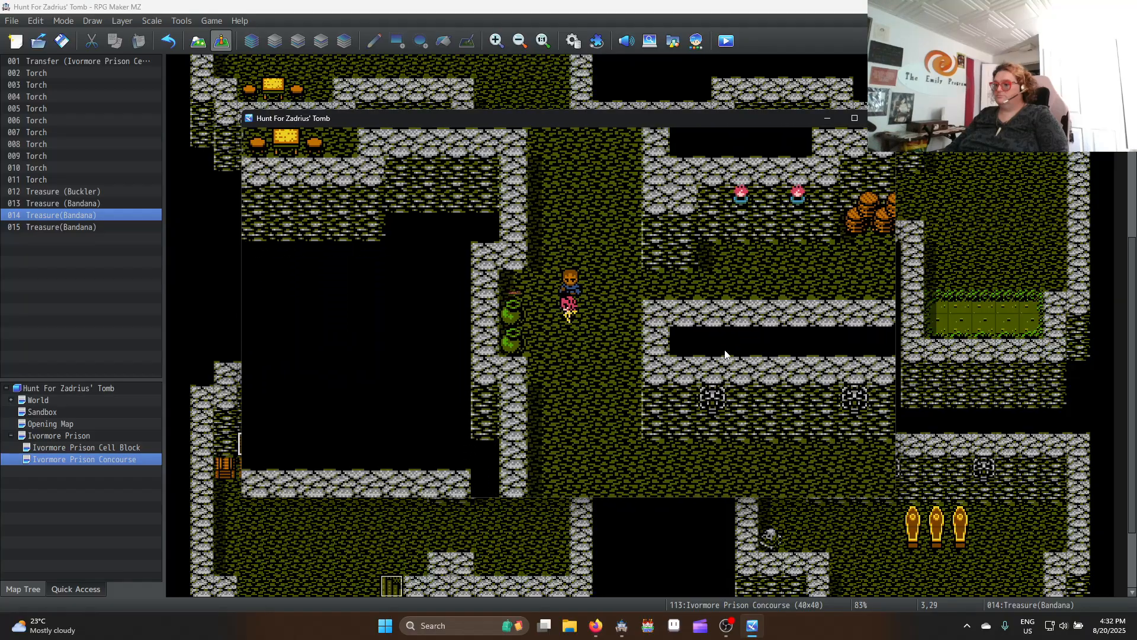
key("Down")
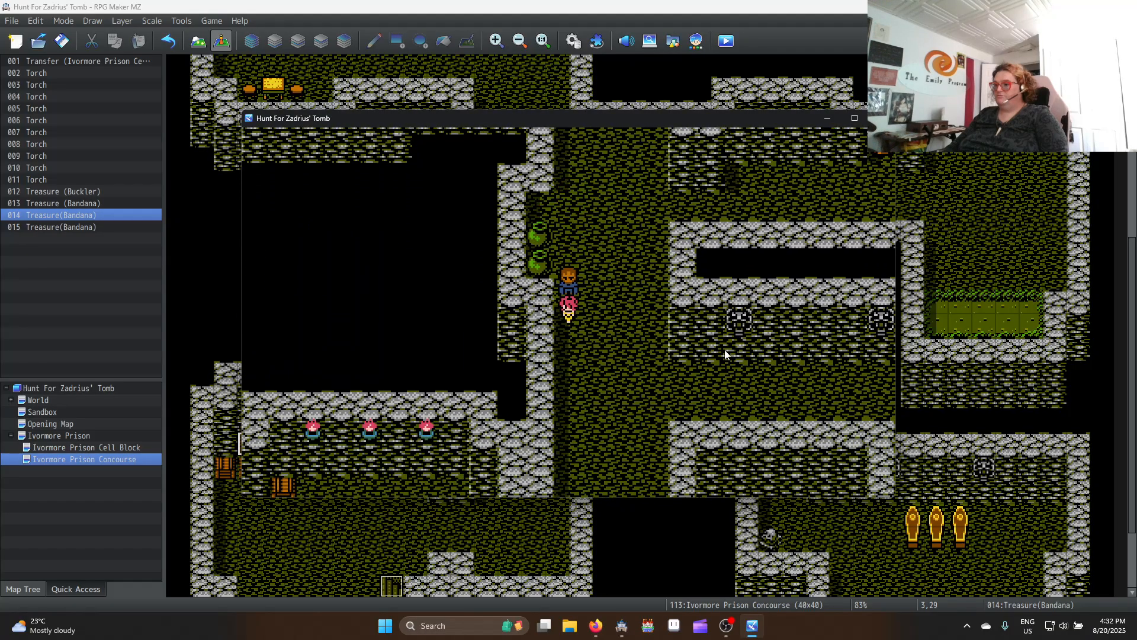
key("Left")
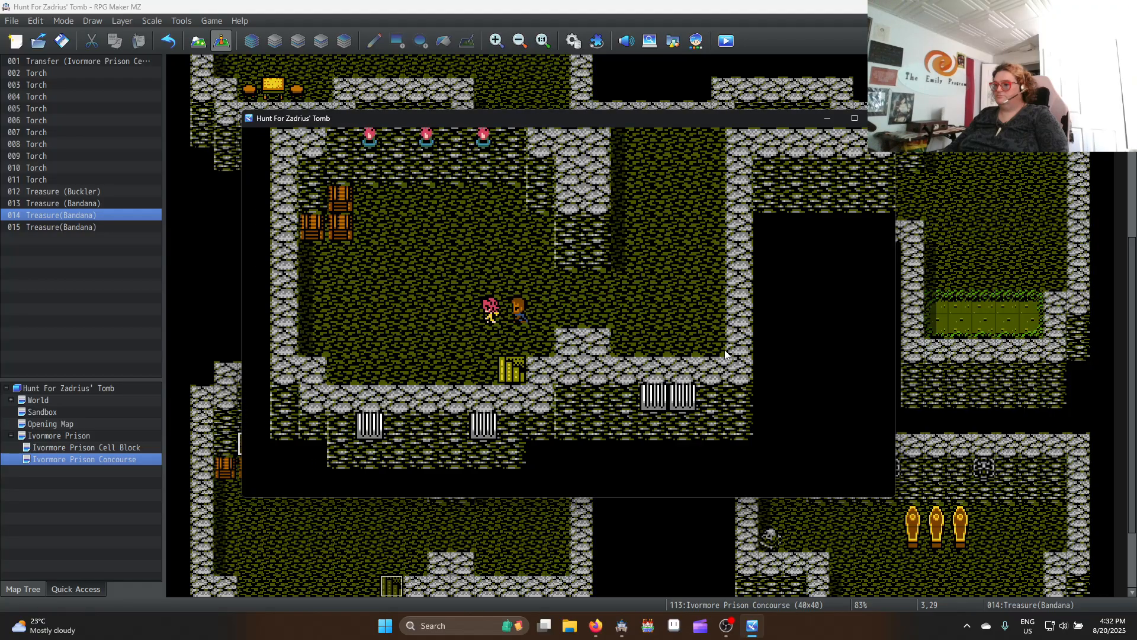
key("Up")
key("Left")
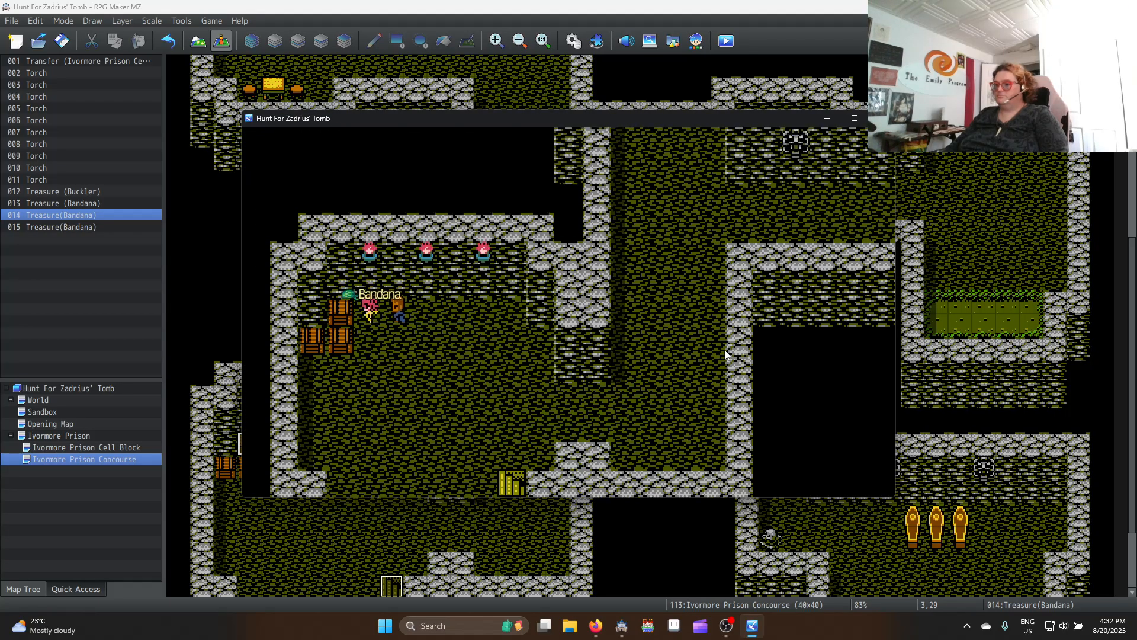
key("Right")
key("Right")
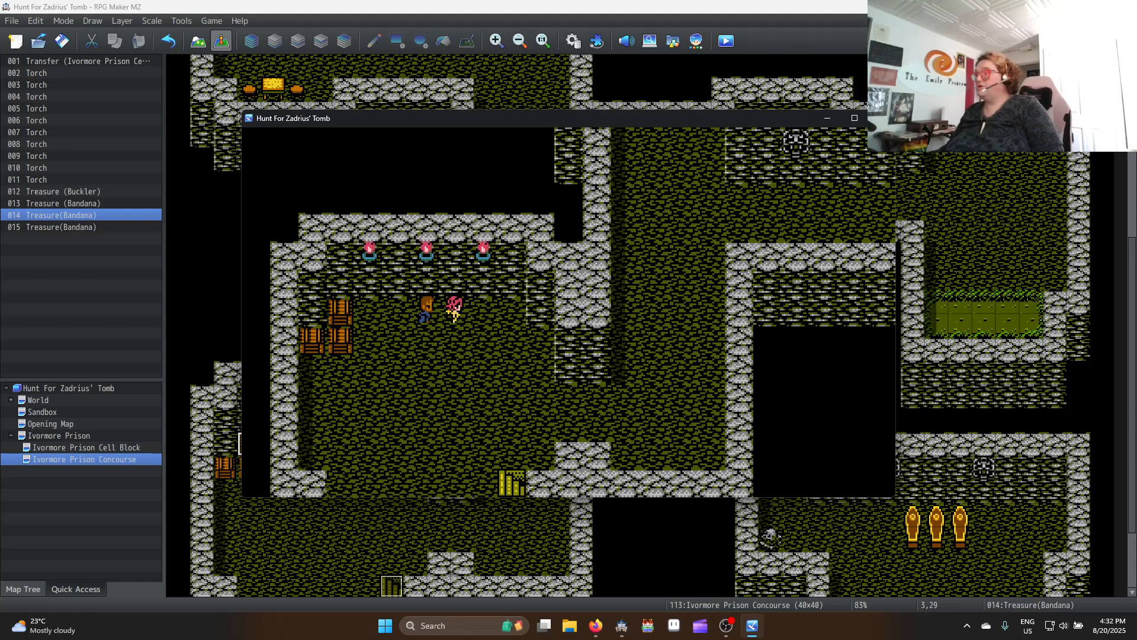
left_click(882, 118)
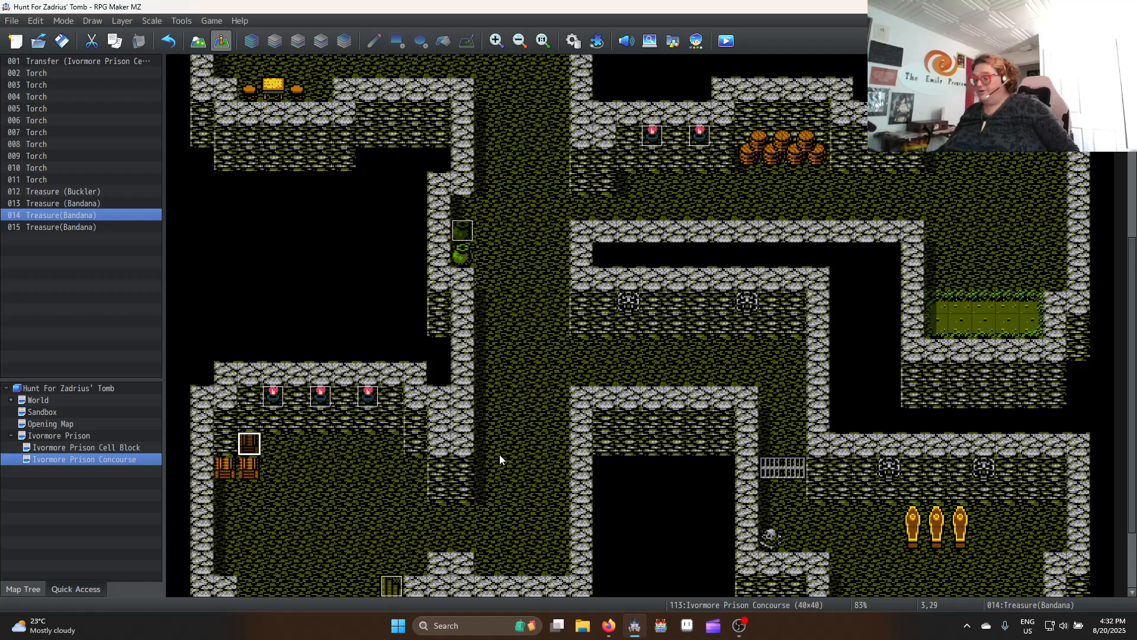
Create an event on the barred door at the map's north end, using the front-facing brown-haired character from 0_Hero1 as its image
middle_click(465, 459)
middle_click_drag(417, 491, 601, 348)
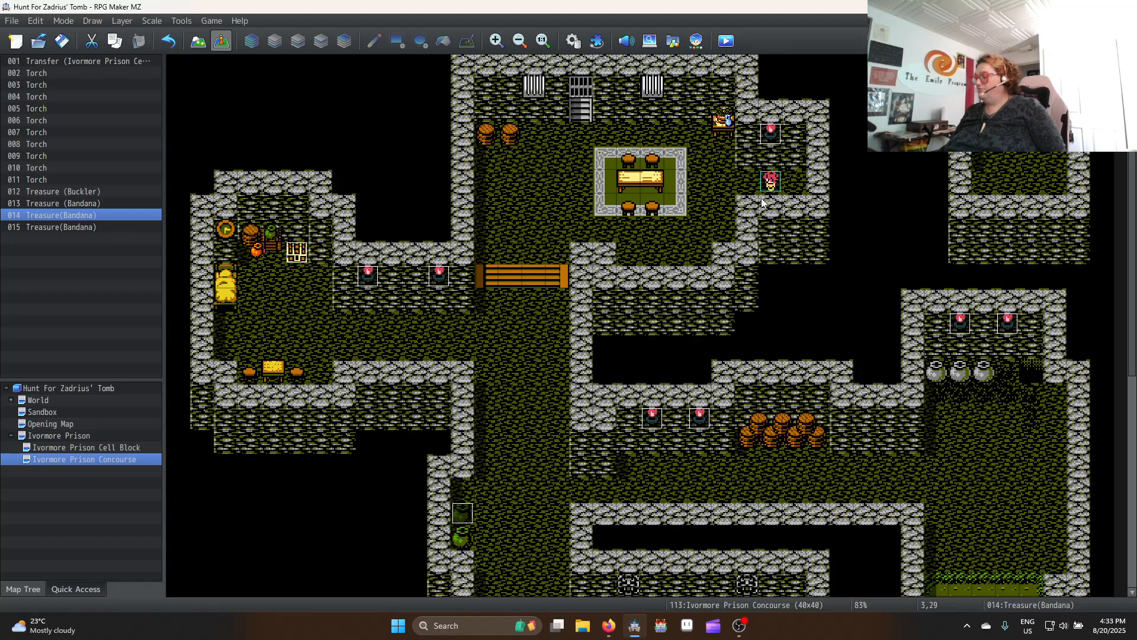
scroll(584, 190, "up", 1)
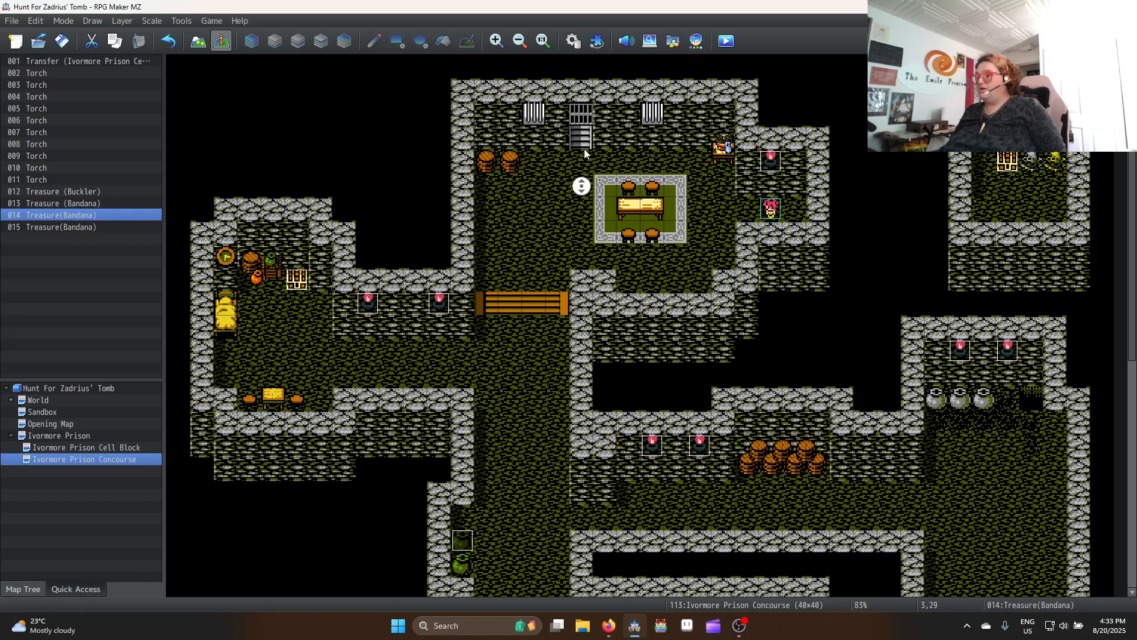
double_click(587, 117)
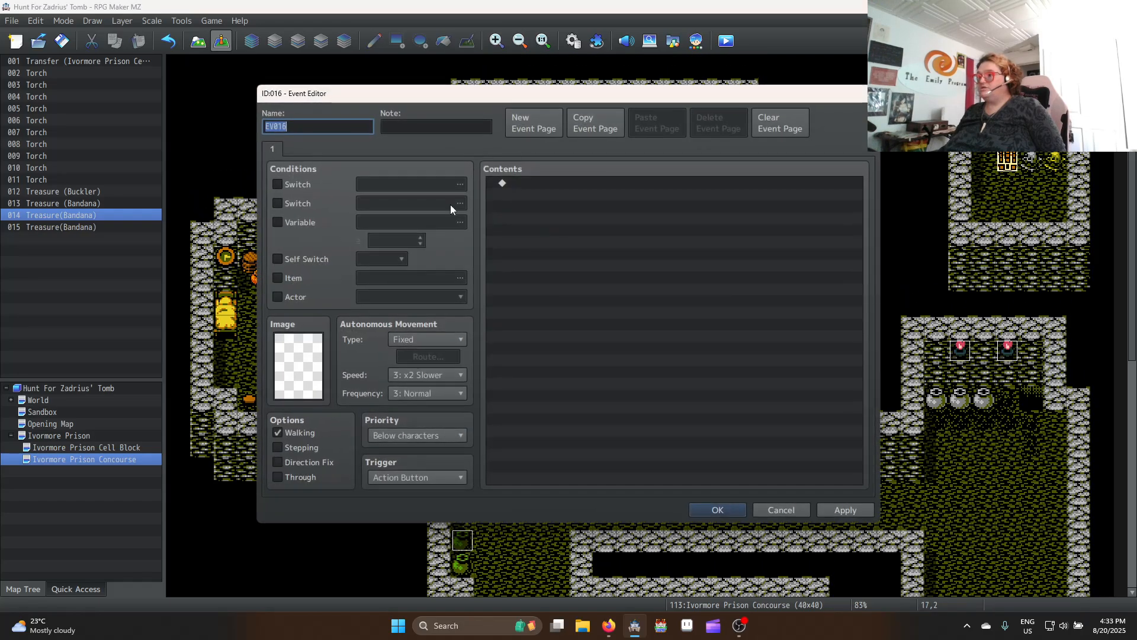
double_click(298, 366)
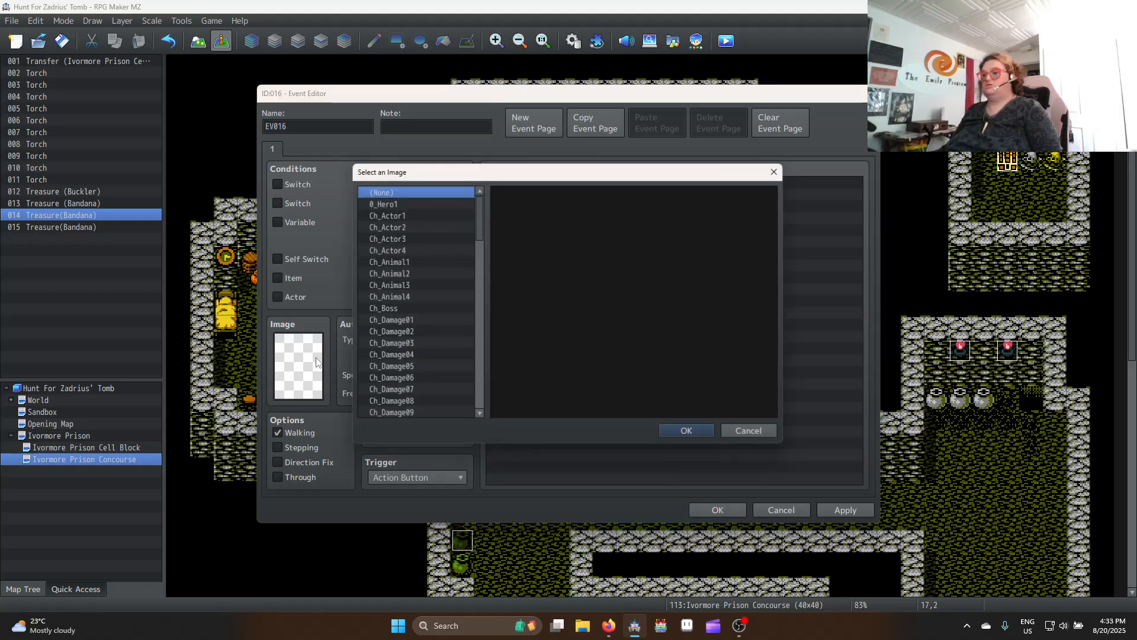
left_click(415, 202)
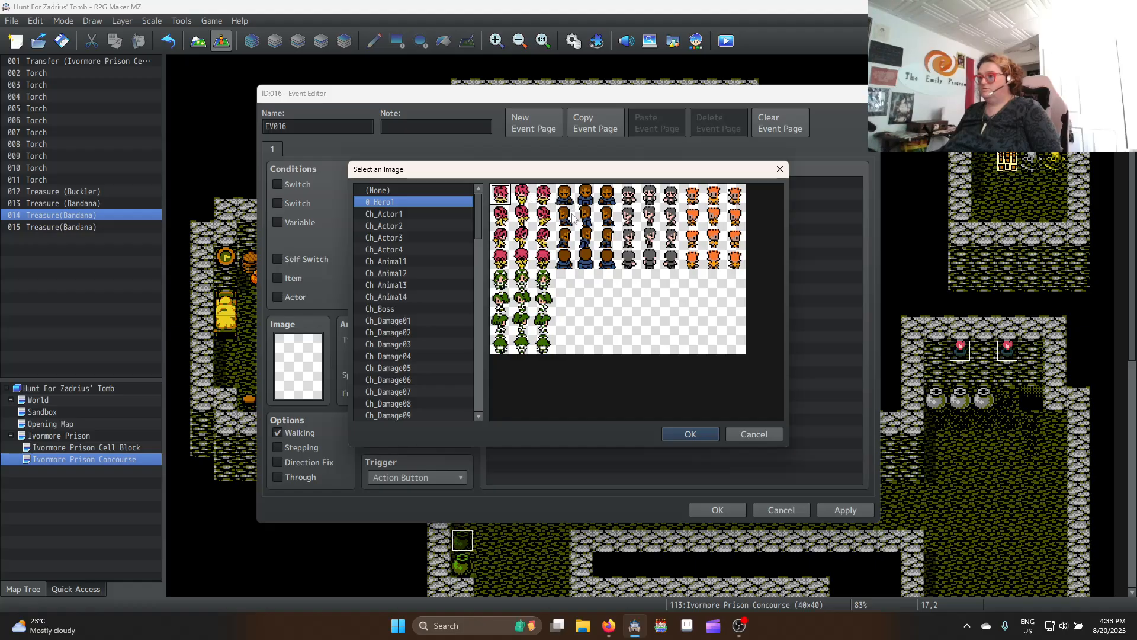
left_click(590, 198)
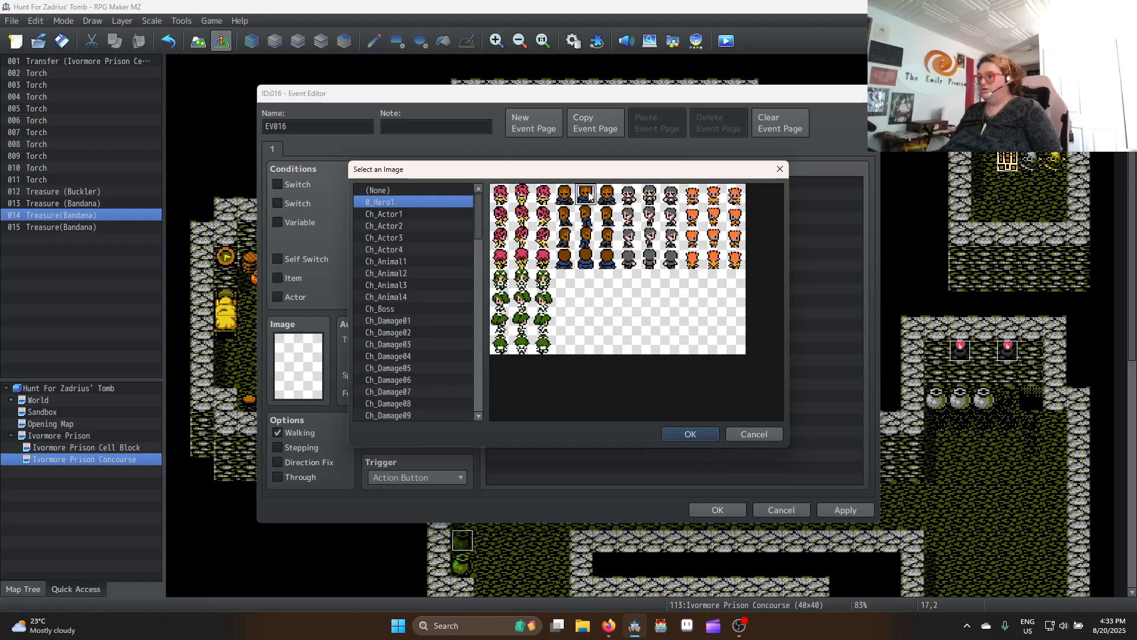
double_click(588, 195)
Add a Show Text command to the door event with the brown-haired man's face from 0_Hero1
double_click(539, 185)
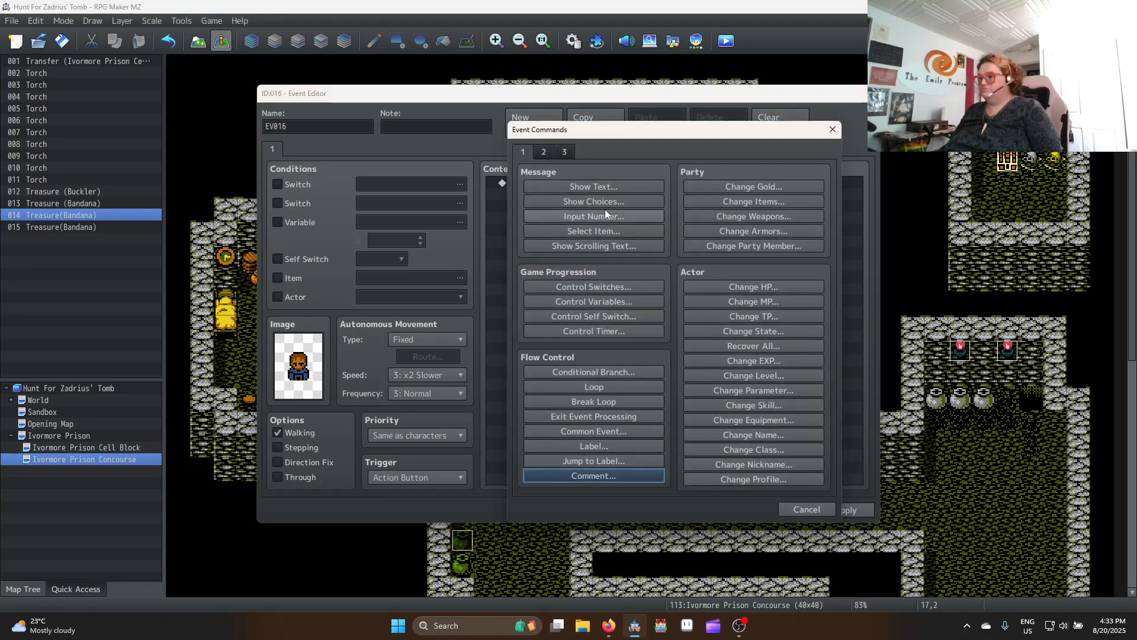
left_click(579, 187)
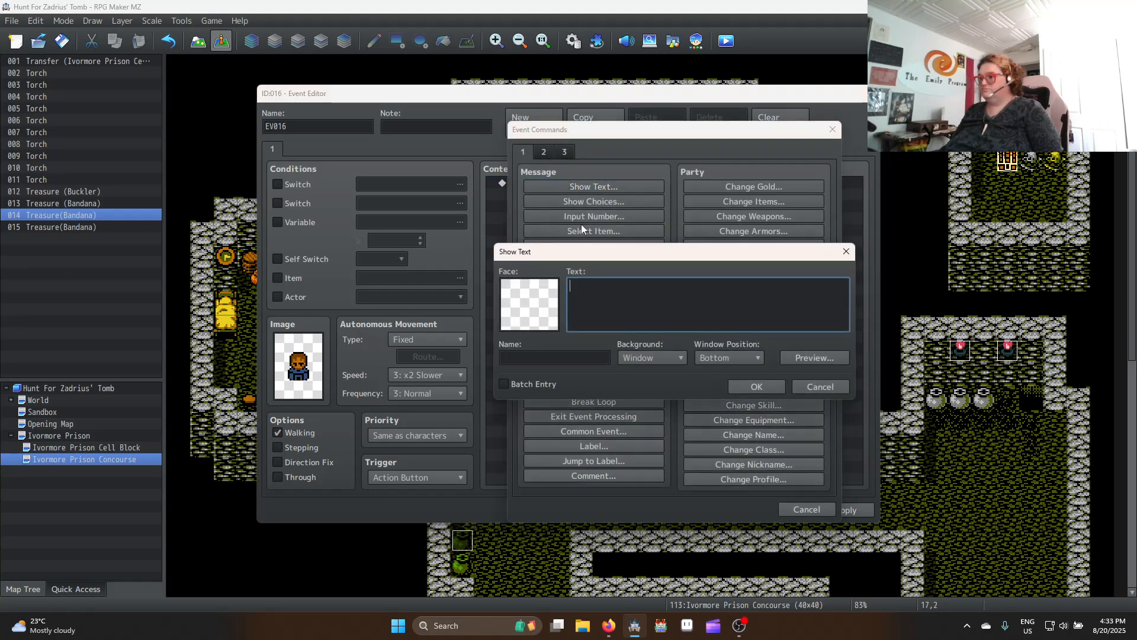
double_click(531, 305)
left_click(495, 220)
double_click(617, 229)
left_click(673, 289)
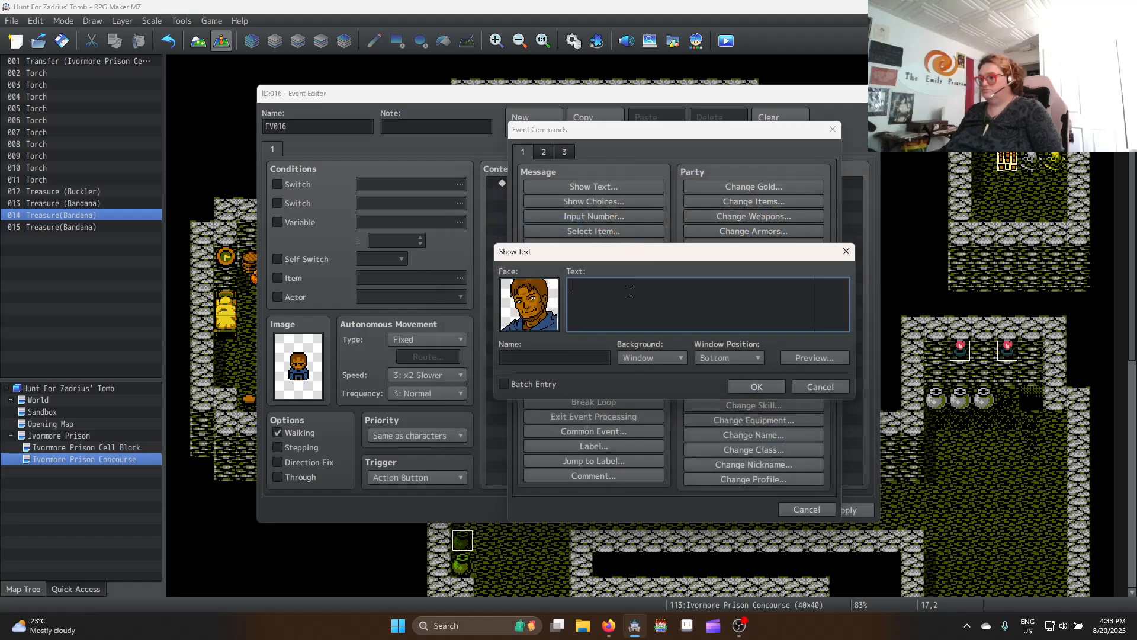
Write the message "Looks like we can't get out that way." with the speaker name \n[2]
type("Looks li")
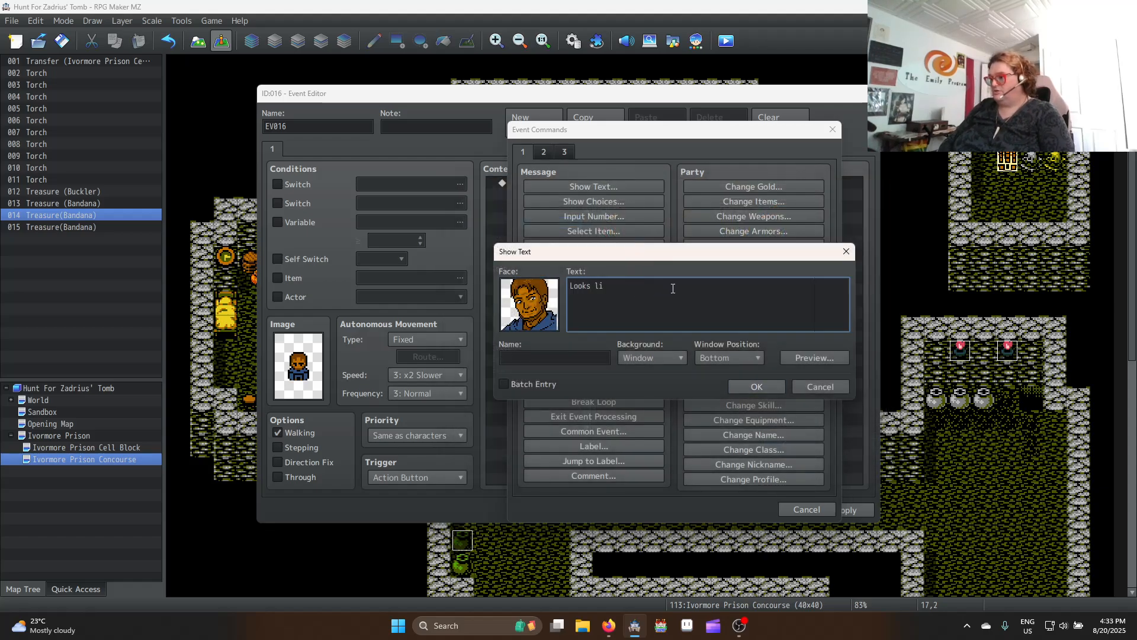
type("ke we can't get o")
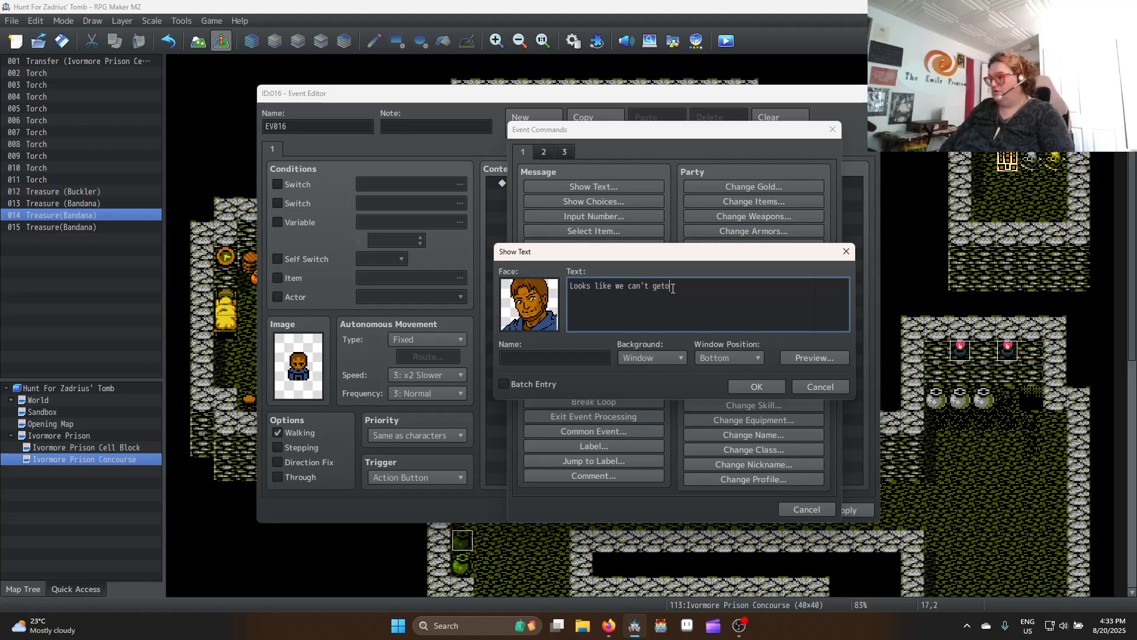
type("ut that way.")
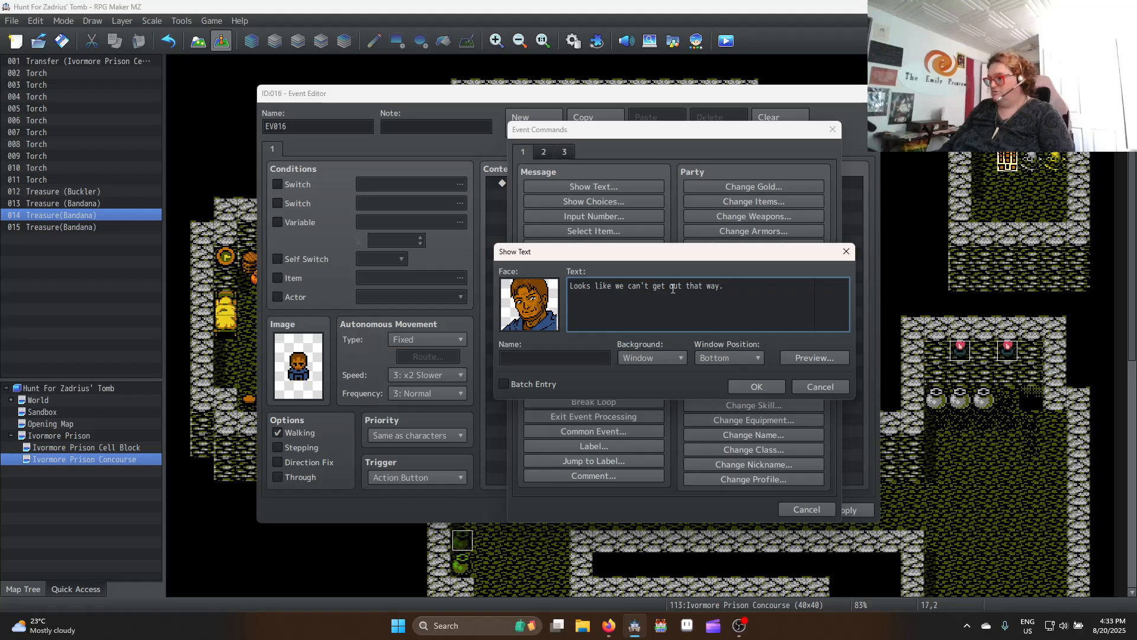
left_click(560, 356)
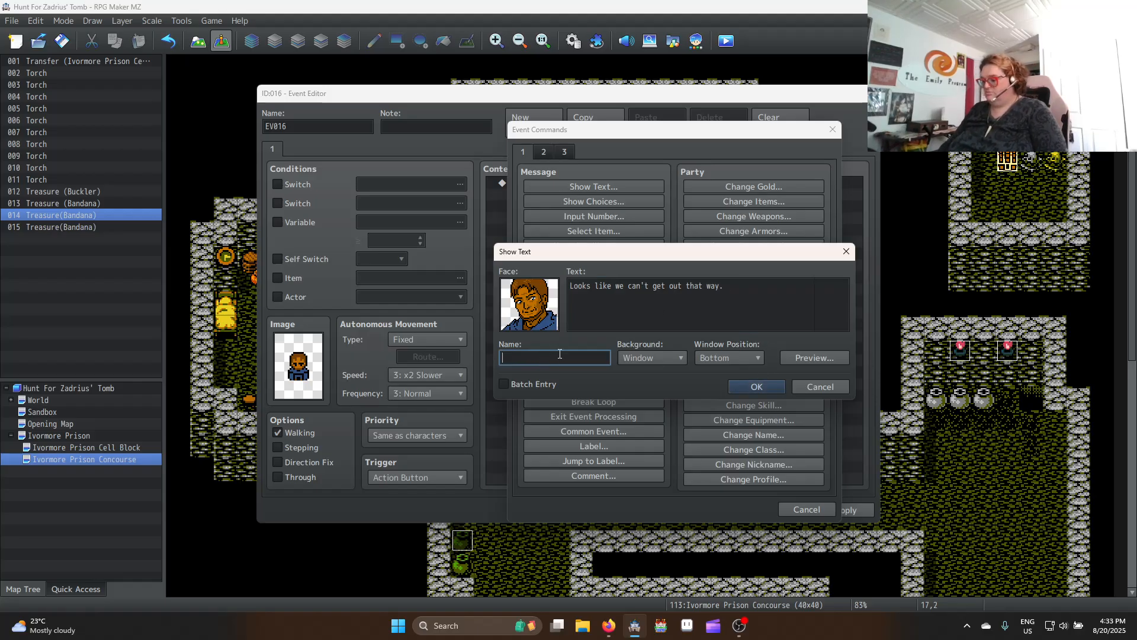
type("\\n[2][")
key("BackSpace")
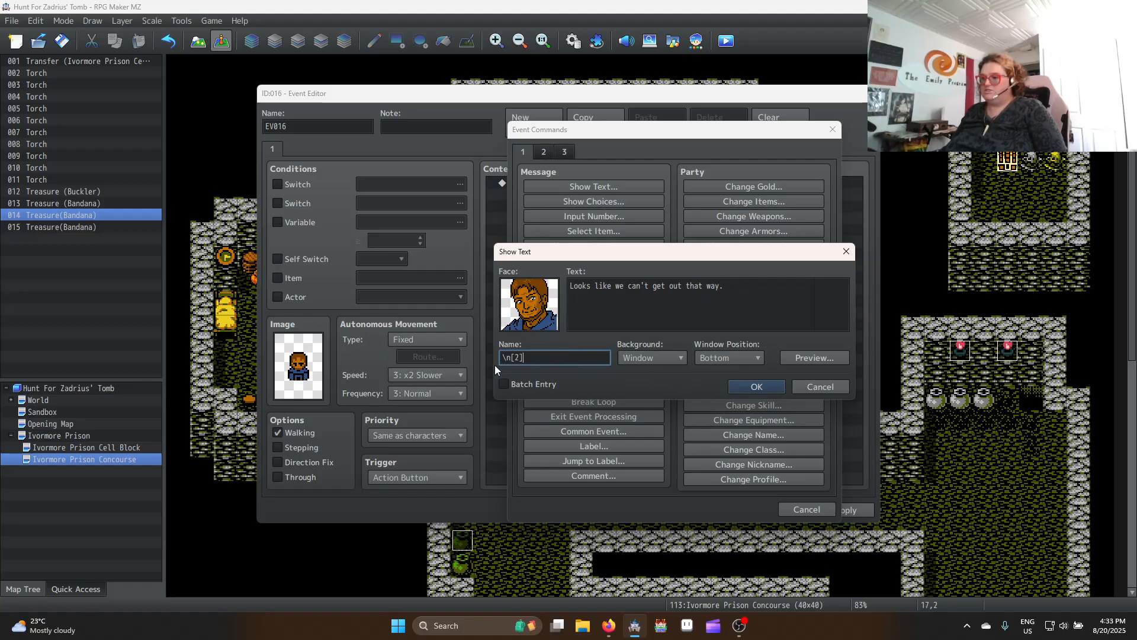
left_click(769, 386)
Duplicate the door event's text message within its command list
left_click(580, 182)
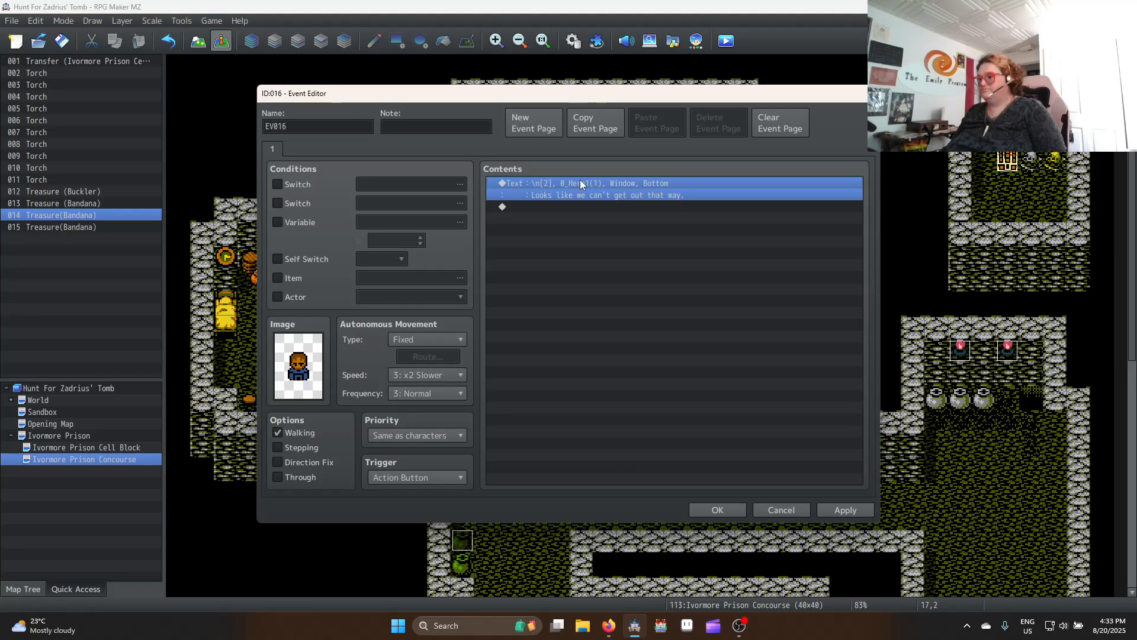
key("ctrl+c")
key("ctrl+v")
Replace the second message's text with "Come on \c[2]\n[1]\c[0]", coloring the hero's name with color 2
double_click(585, 210)
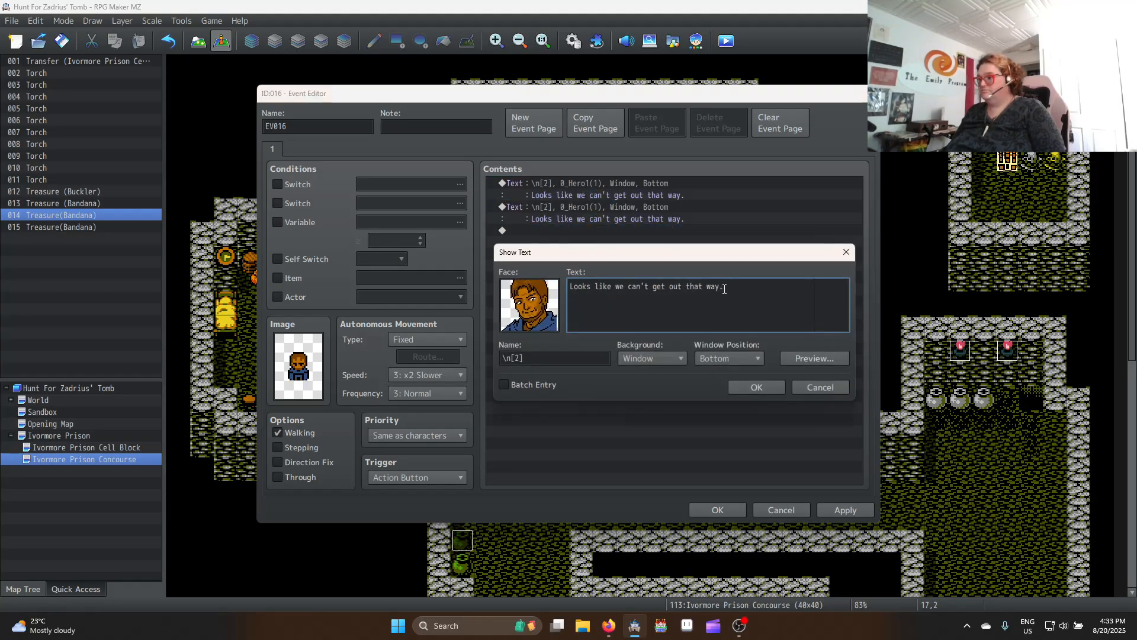
key("ctrl+a")
type("C")
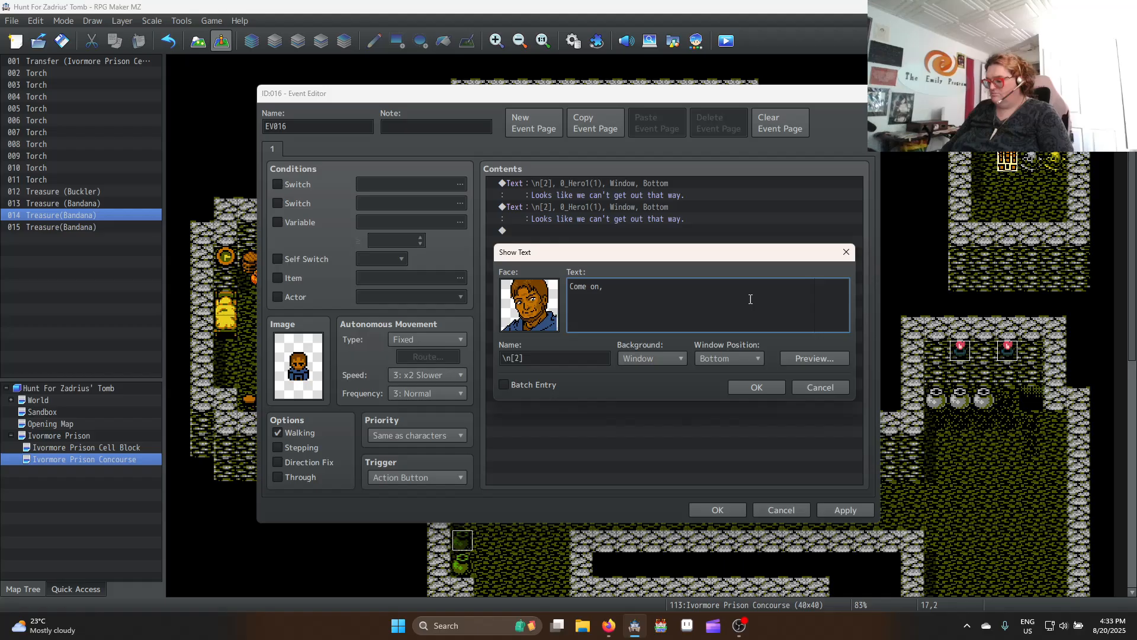
type("ome on \\n")
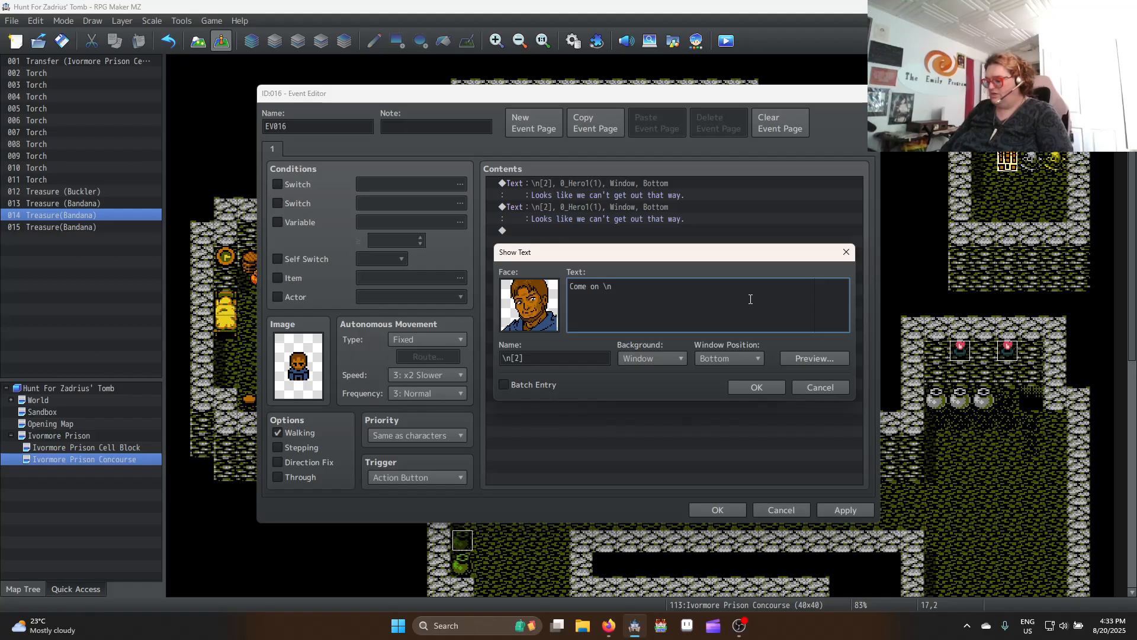
type("[1]")
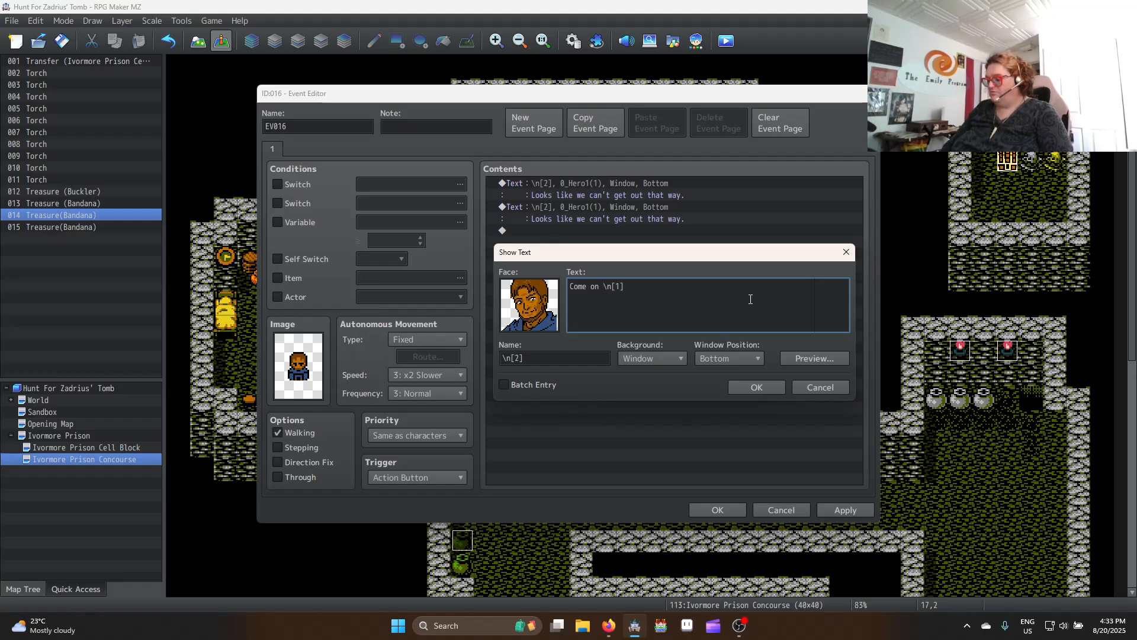
type("\\c")
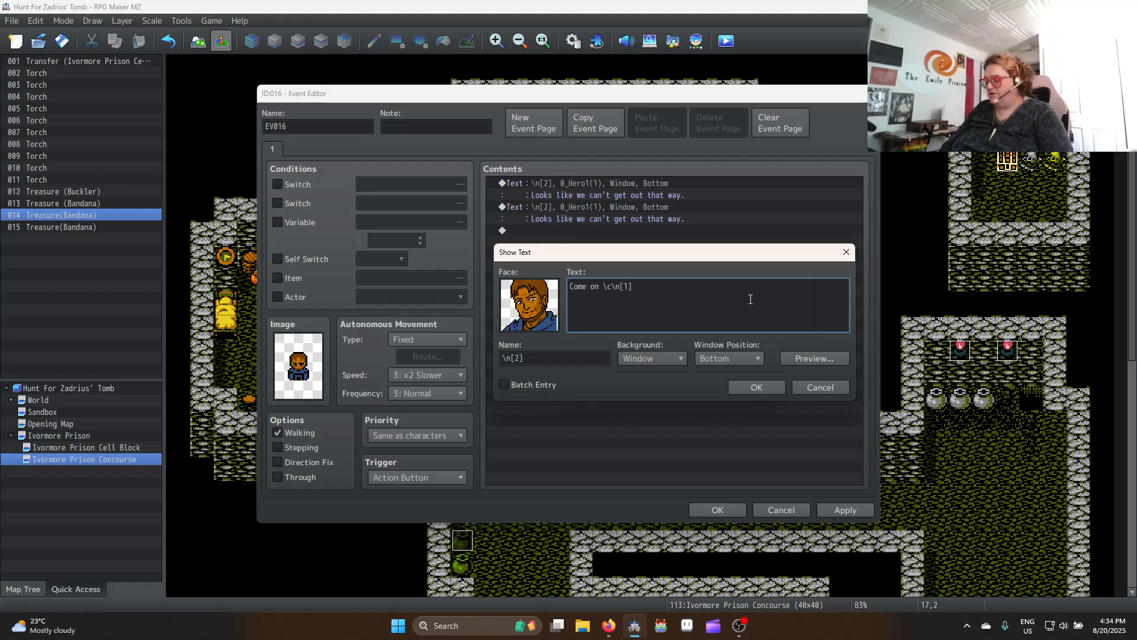
type("[")
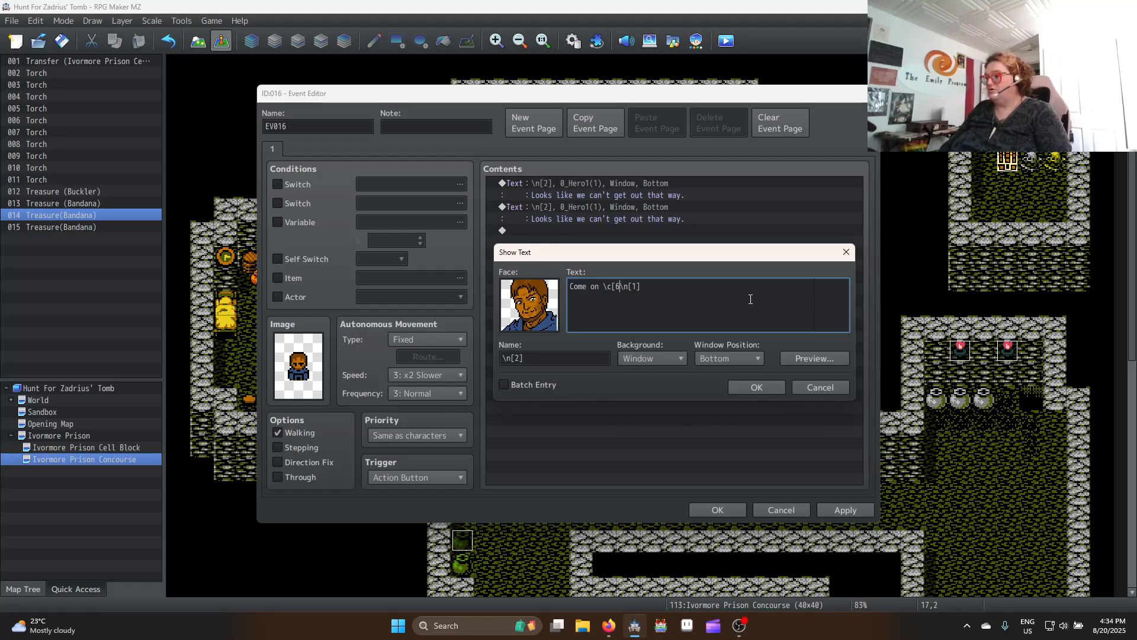
type("2]")
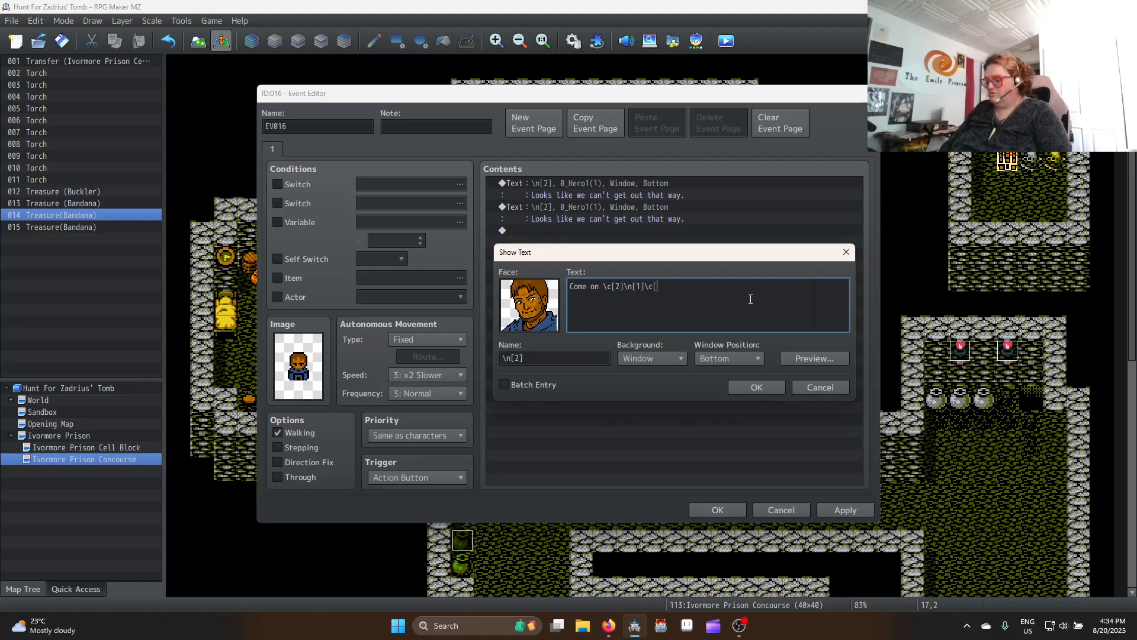
type("0]")
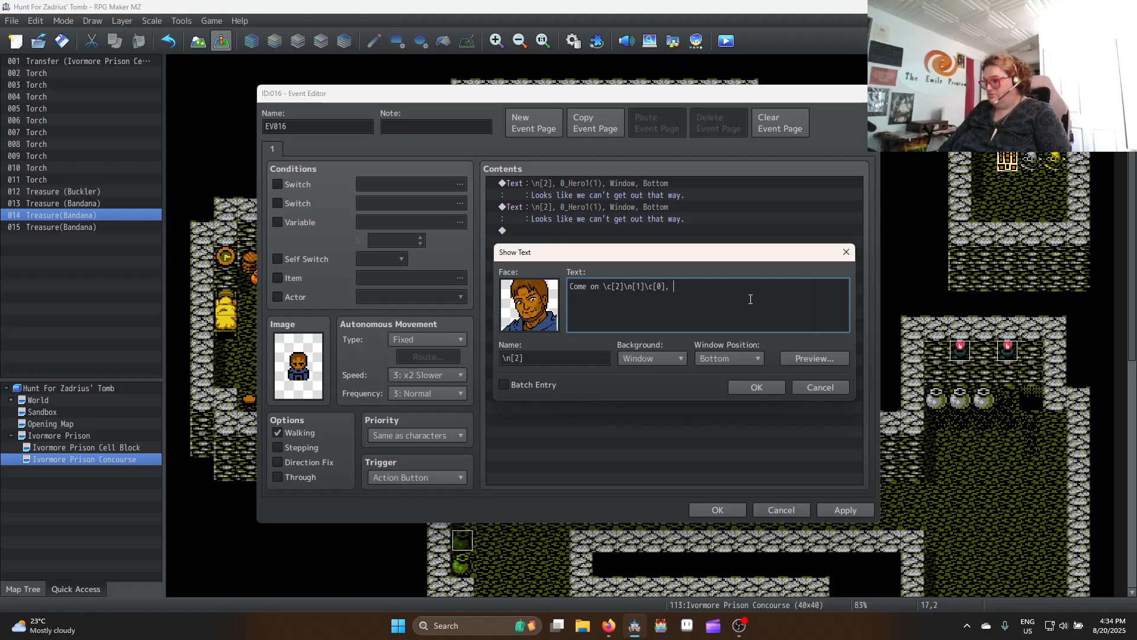
Complete the second message with ", there has to be another way out of here." and apply the changes to the door event
type(", let se")
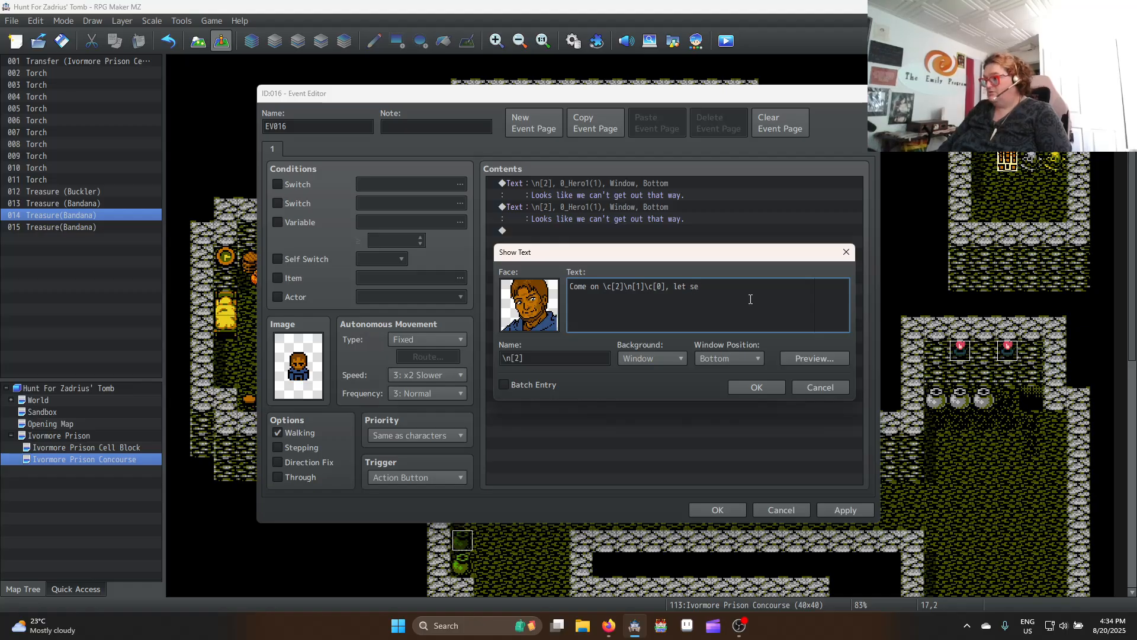
key("BackSpace")
key("BackSpace")
key("BackSpace")
key("BackSpace")
key("BackSpace")
key("BackSpace")
type("there has t")
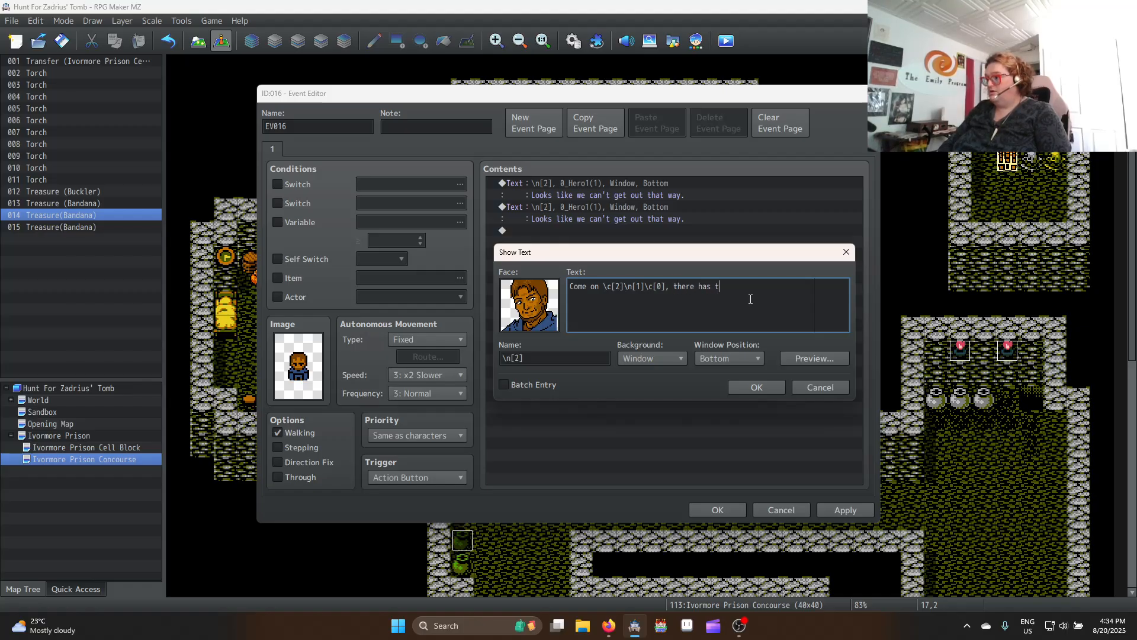
type("o be enother")
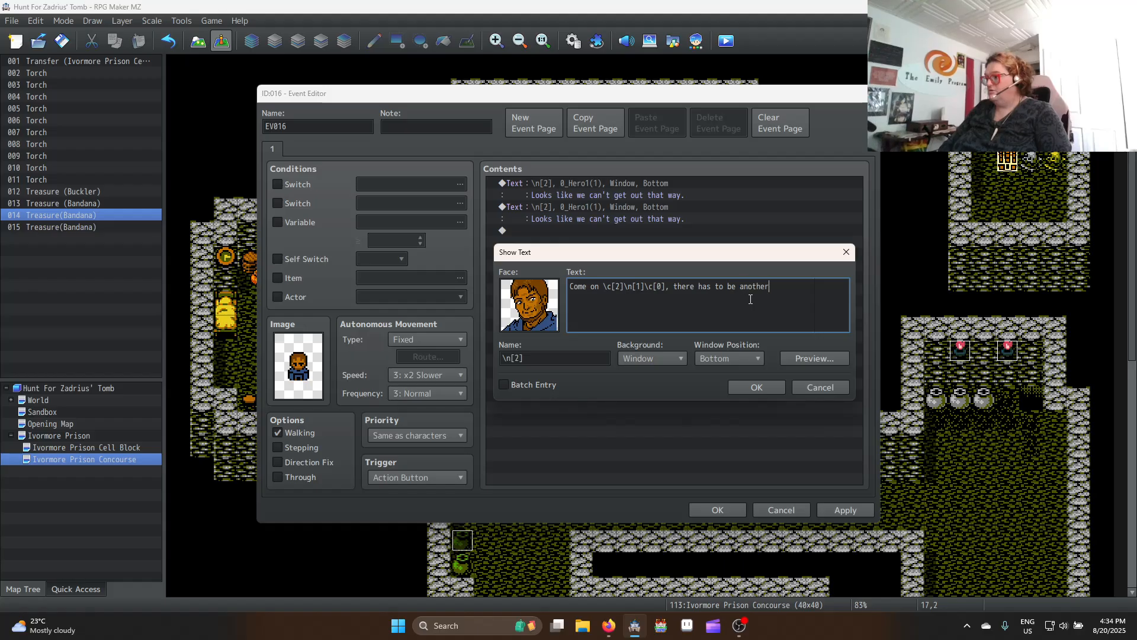
type(" way out of")
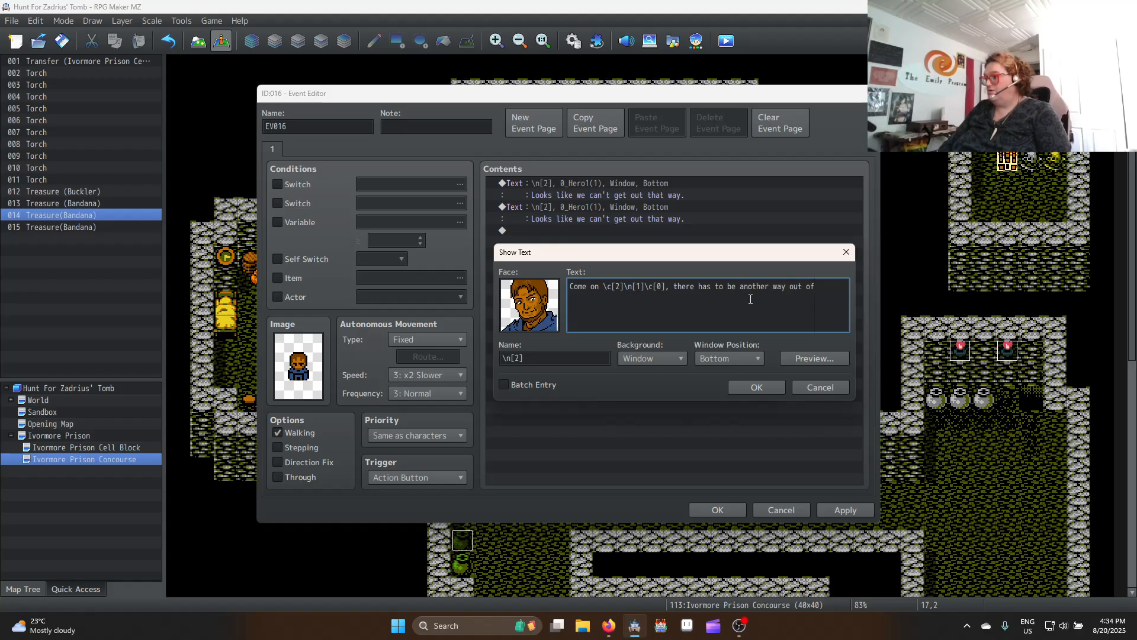
type("here.")
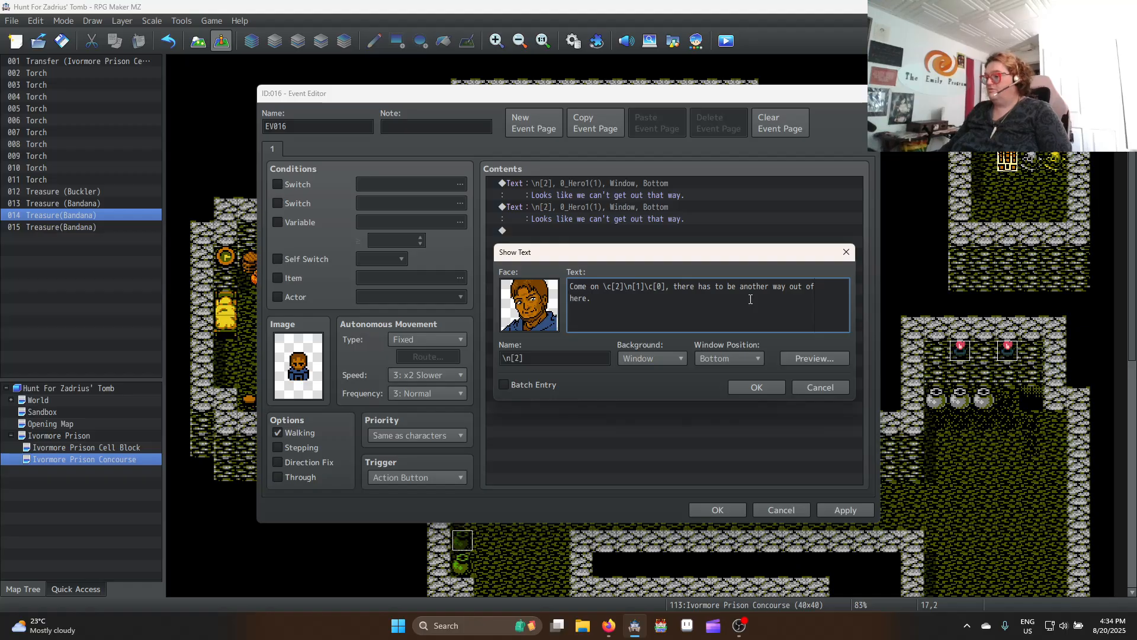
left_click(755, 385)
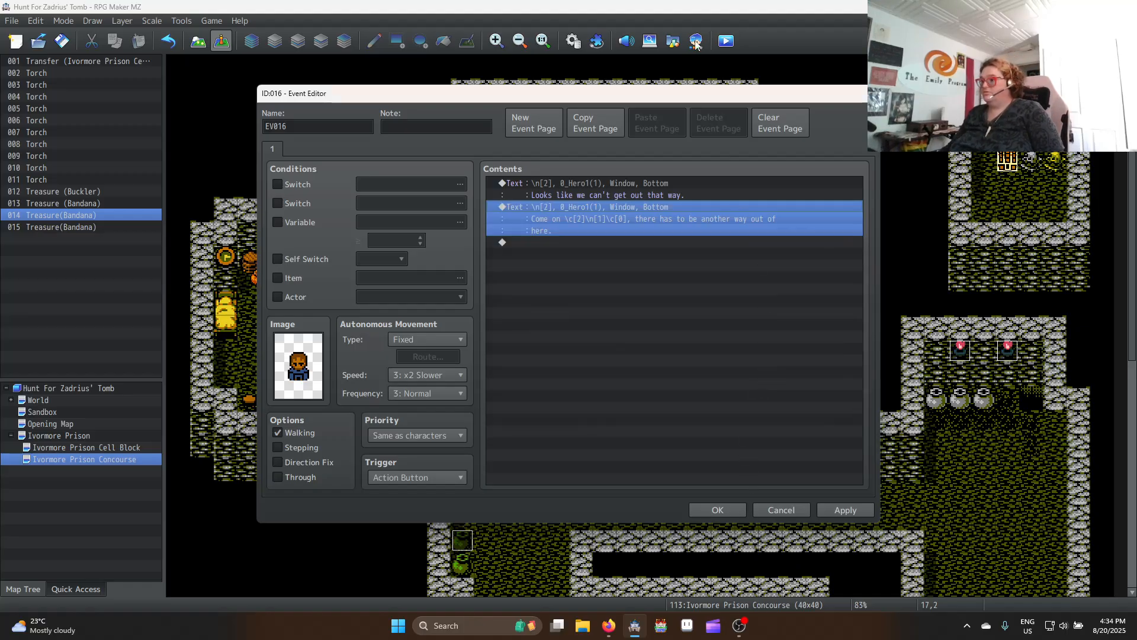
left_click(821, 508)
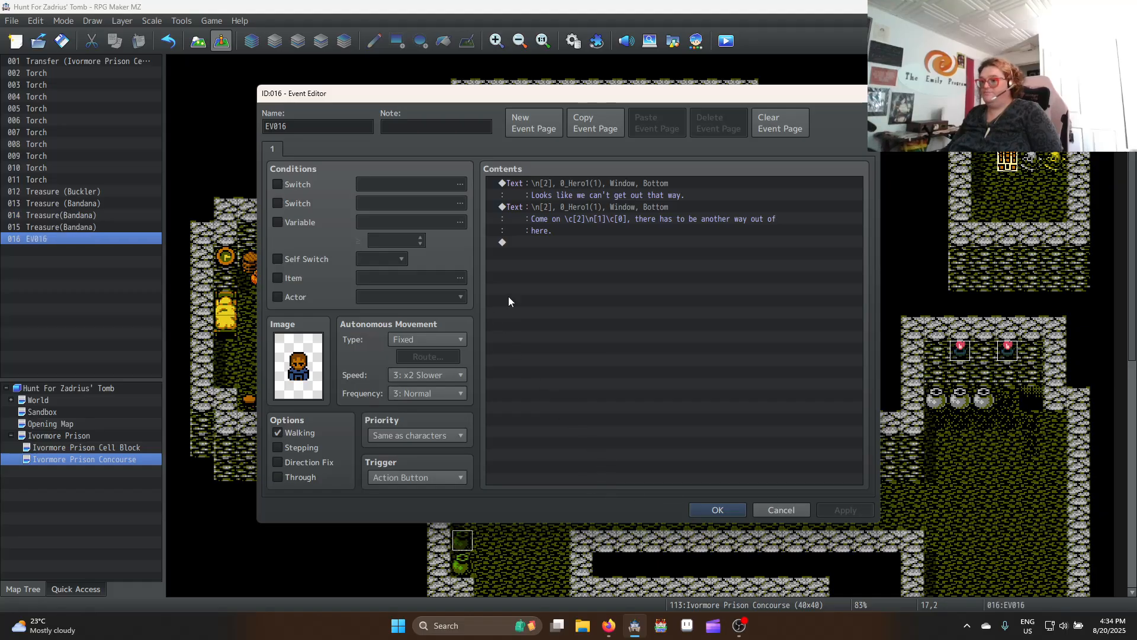
Start a Play SE command after the second message in the door event's contents
double_click(584, 242)
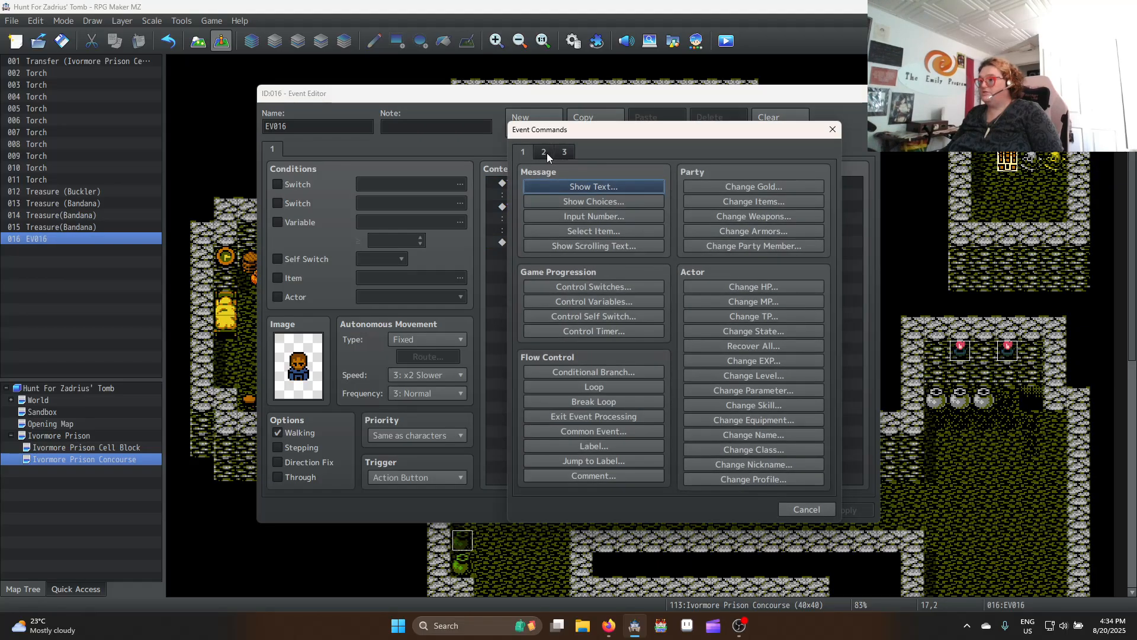
left_click(544, 151)
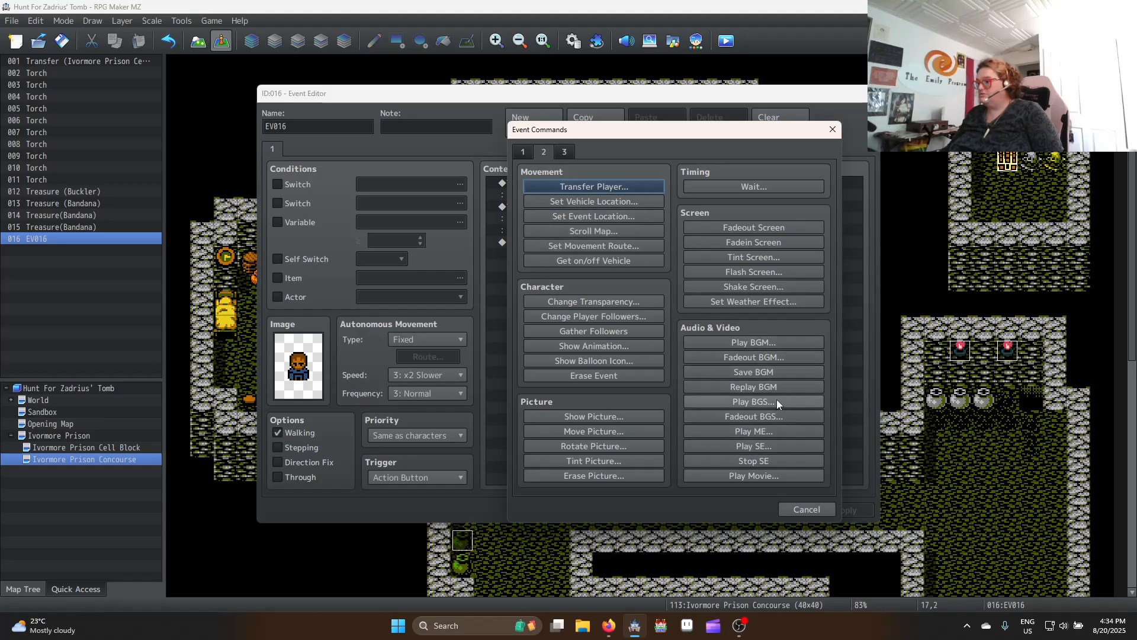
left_click(777, 445)
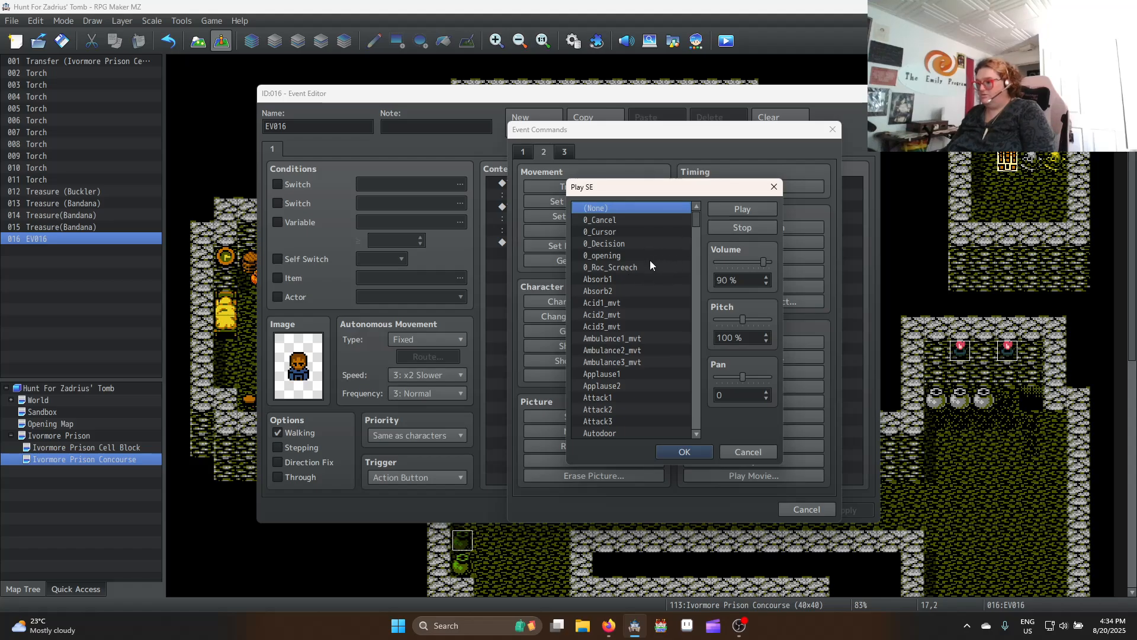
Preview the Push sound effect and set the sound's volume to 20%
key("l")
scroll(646, 333, "down", 2)
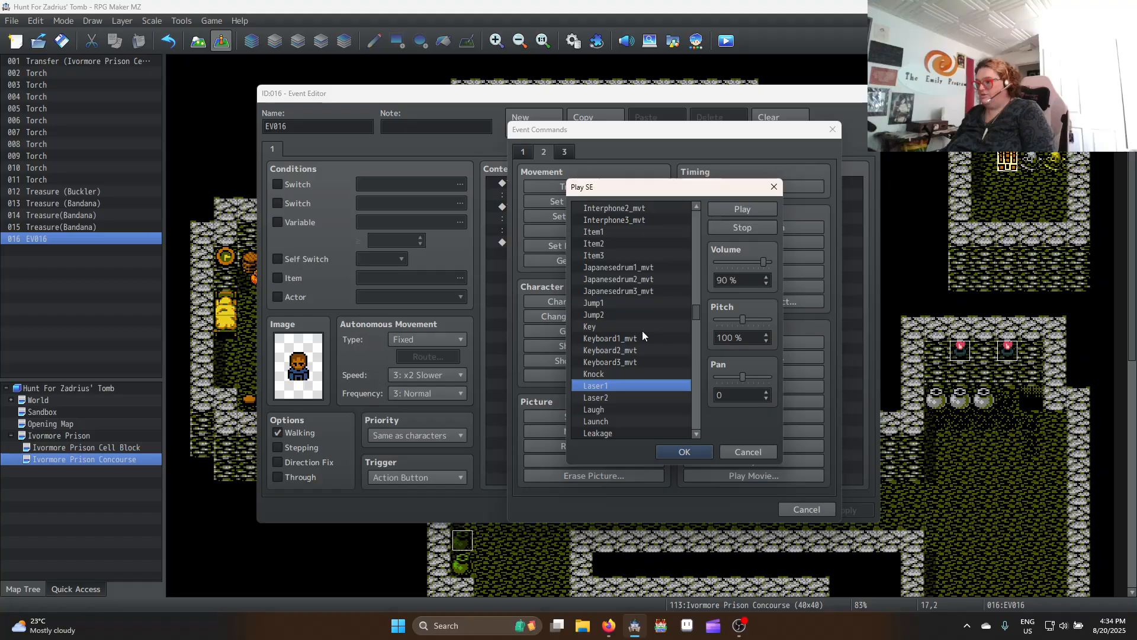
scroll(618, 365, "down", 4)
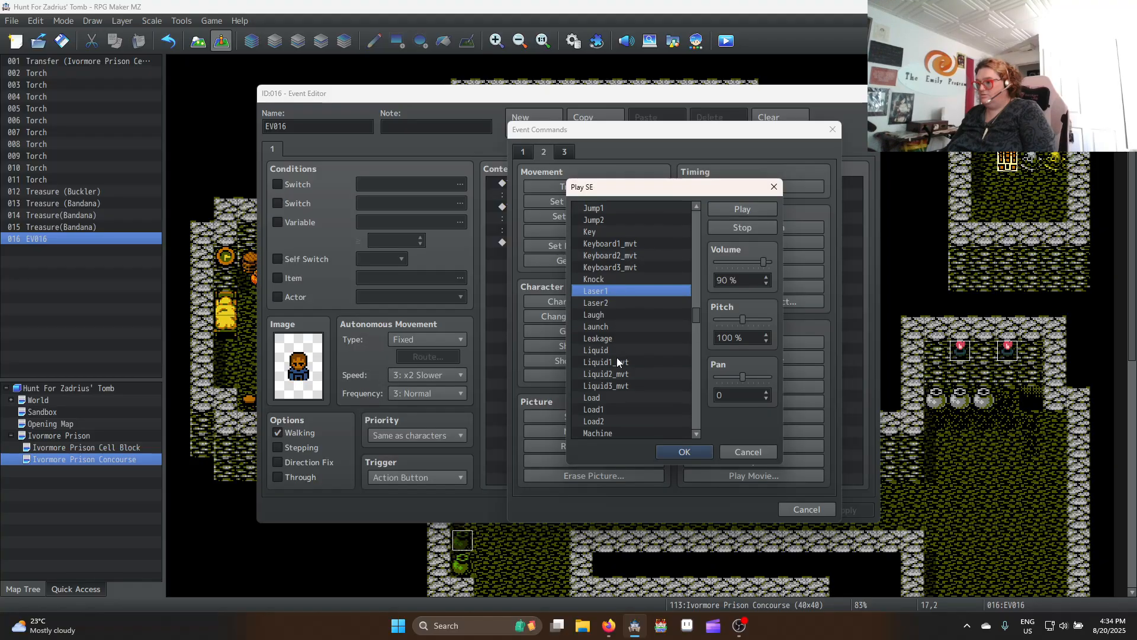
scroll(621, 377, "down", 2)
scroll(620, 352, "up", 3)
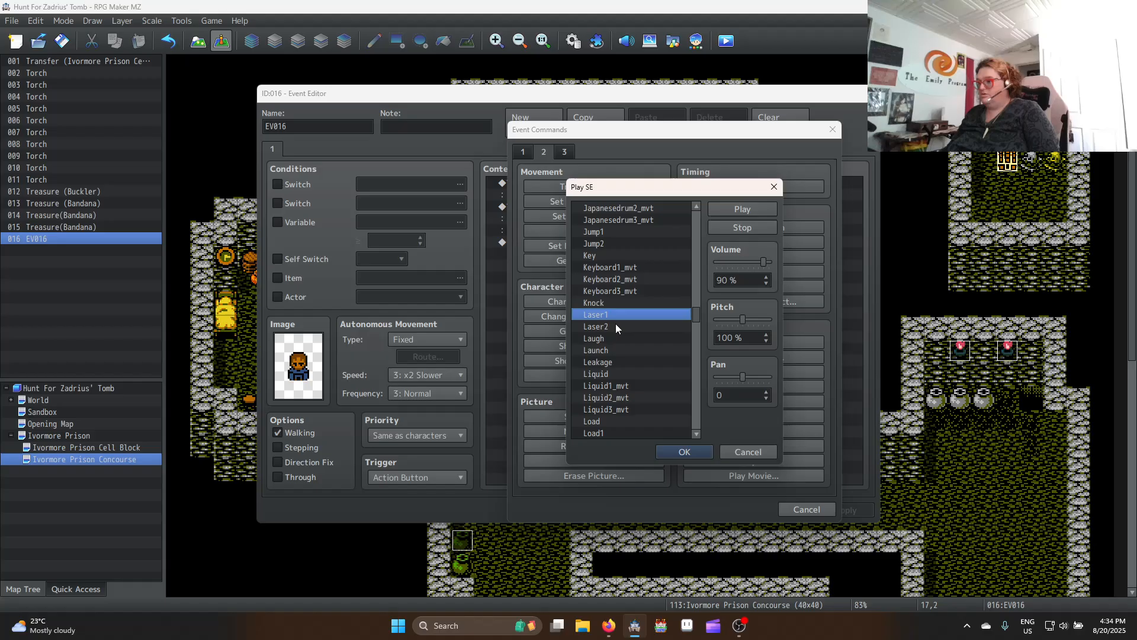
key("r")
scroll(663, 299, "down", 3)
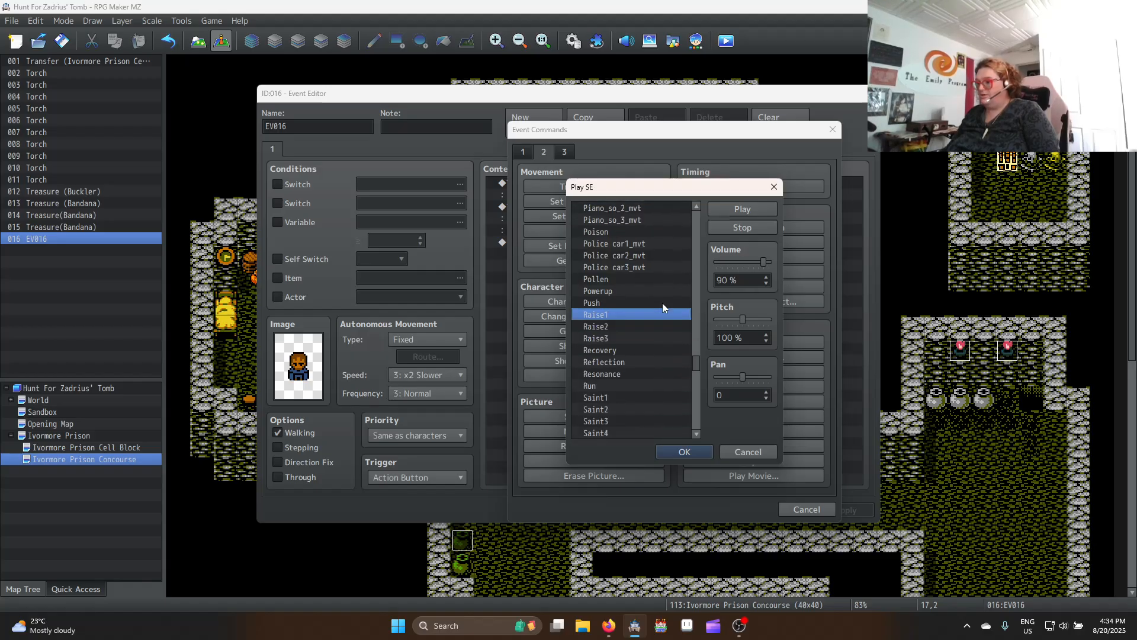
scroll(663, 303, "down", 2)
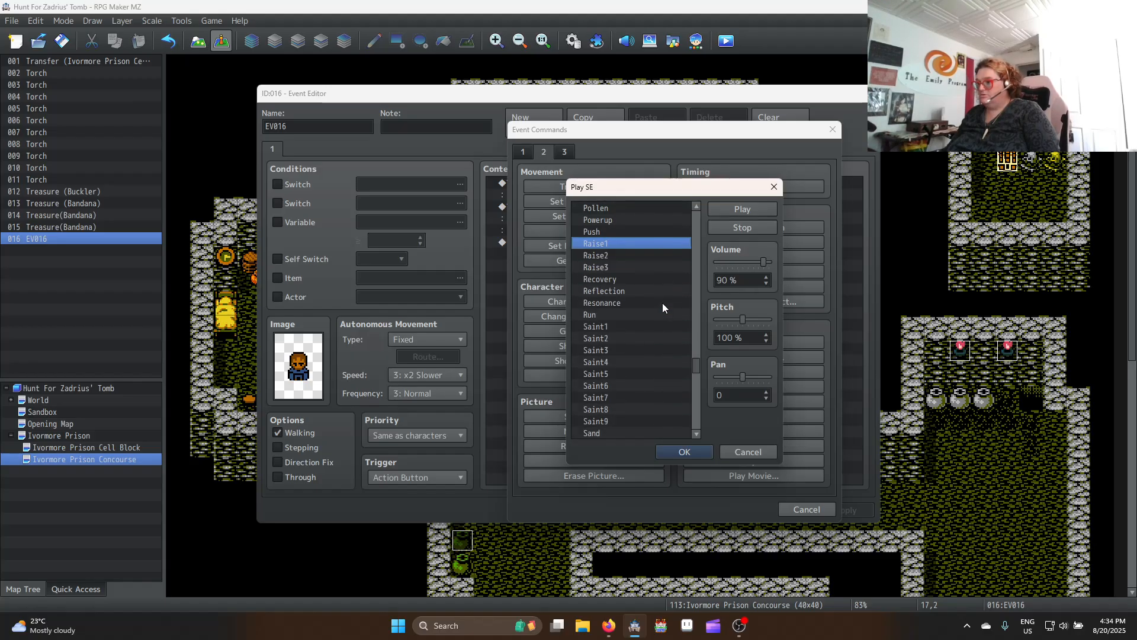
left_click(609, 235)
left_click(722, 207)
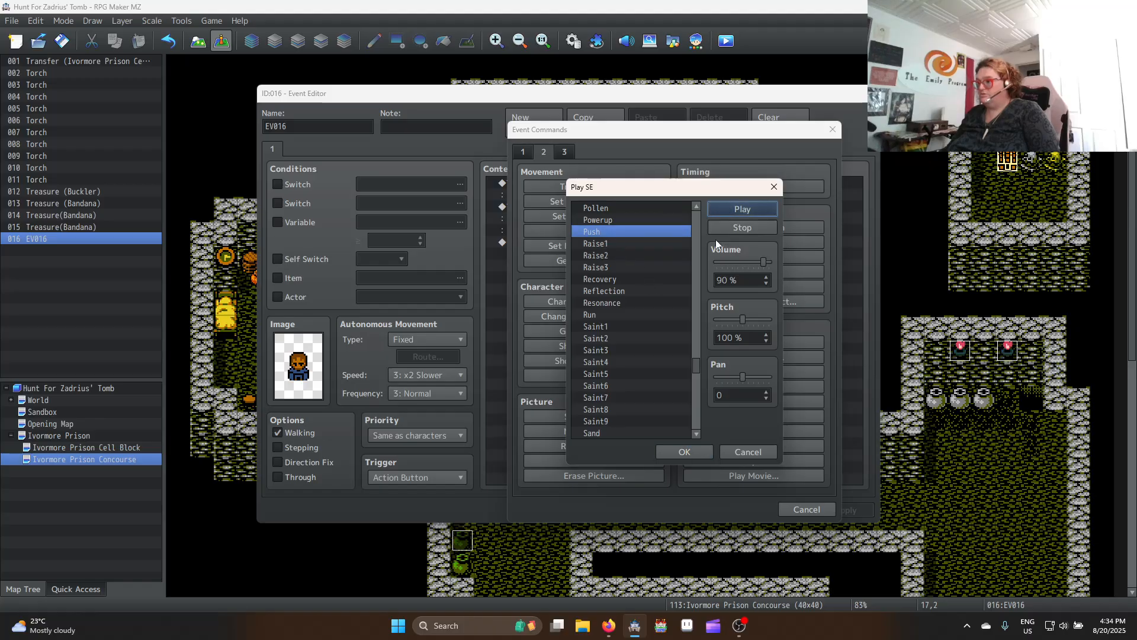
left_click(763, 262)
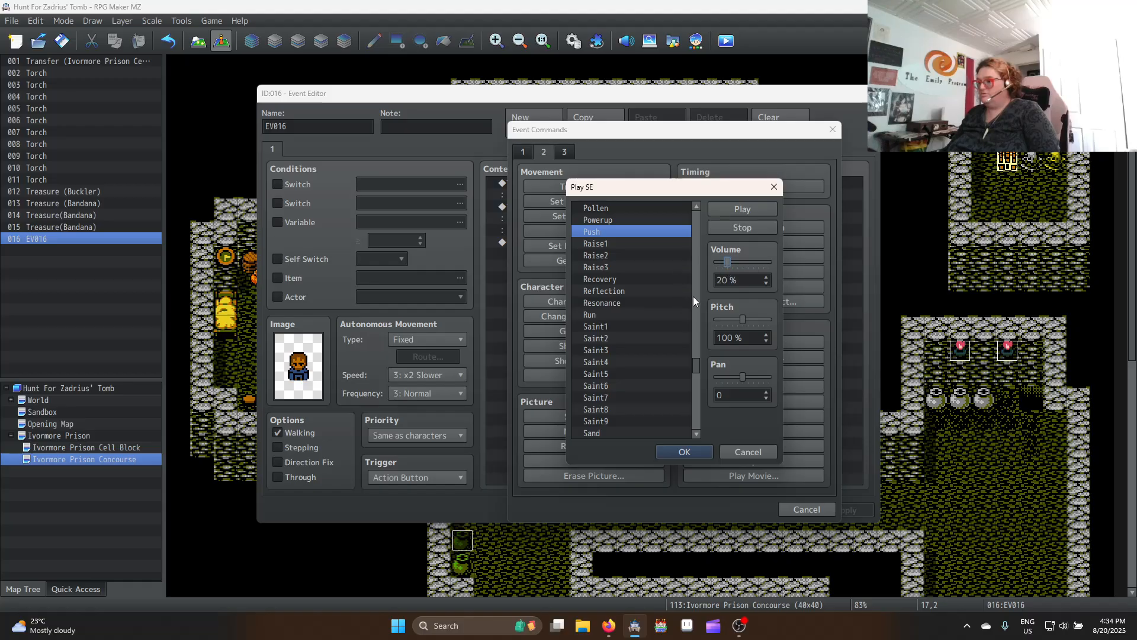
Preview the Gate1 and Gate2 sound effects
left_click_drag(698, 365, 698, 312)
left_click(644, 330)
left_click(639, 336)
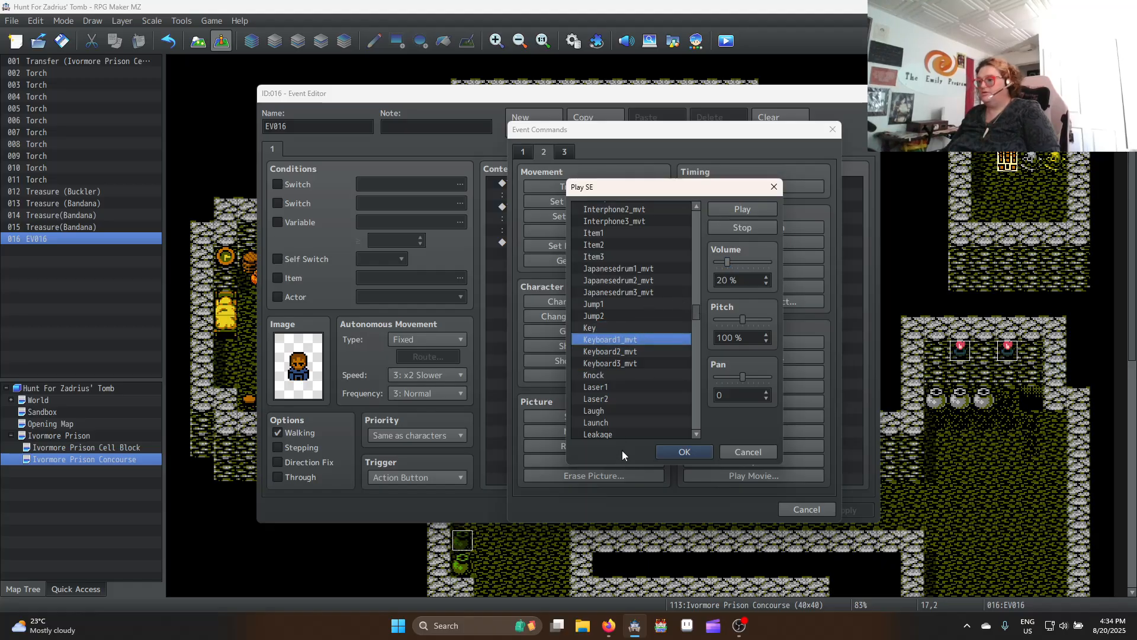
key("g")
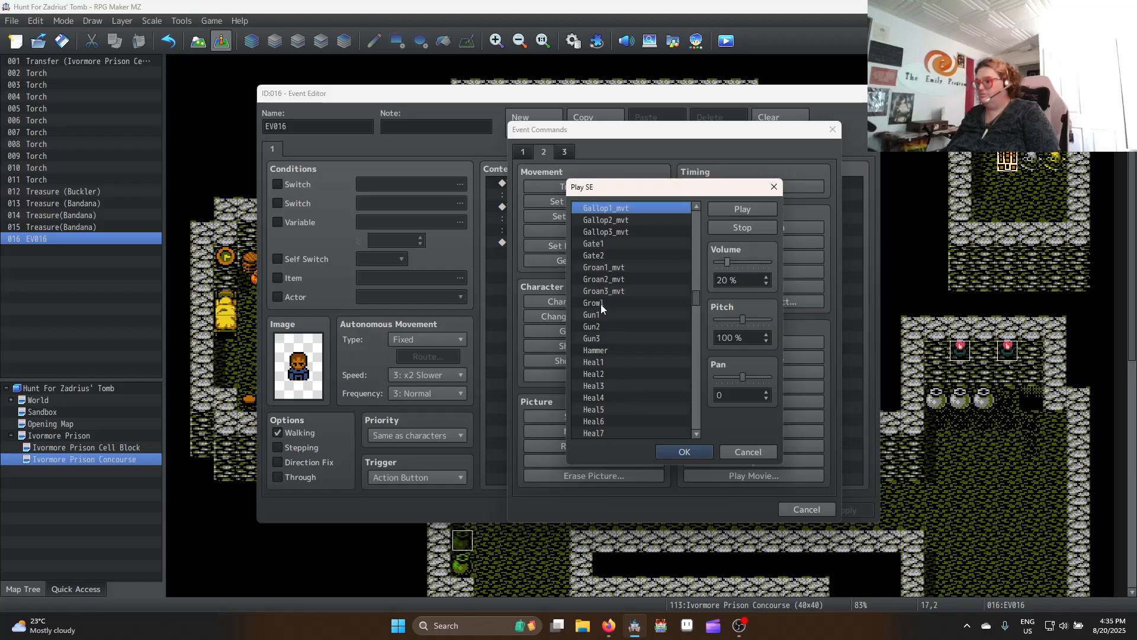
left_click(603, 244)
left_click(710, 210)
left_click(611, 256)
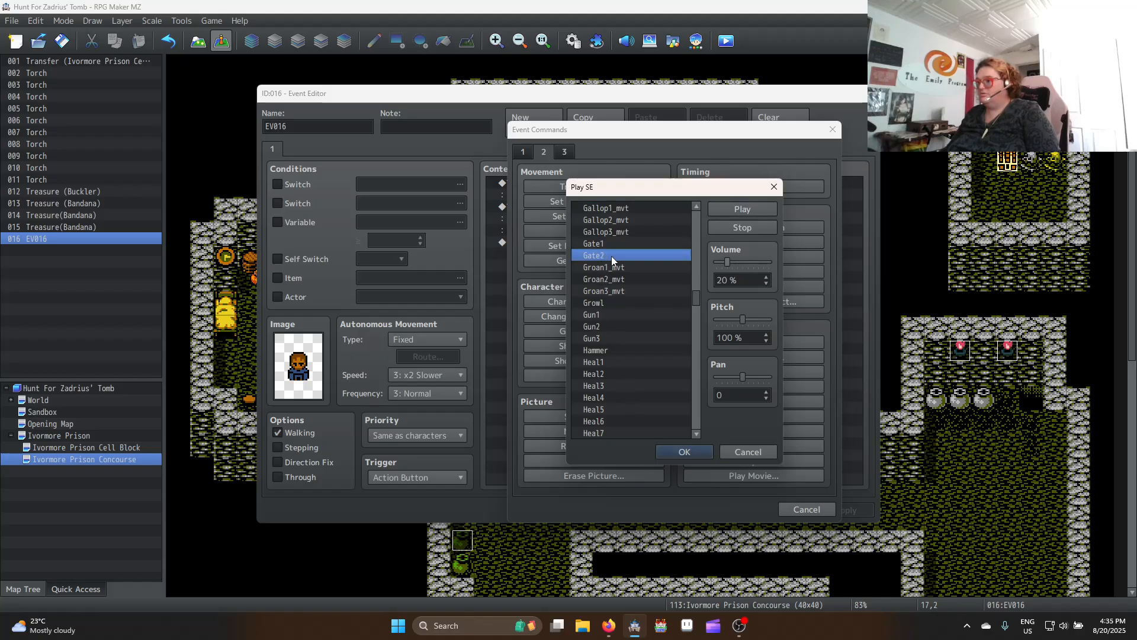
left_click(716, 208)
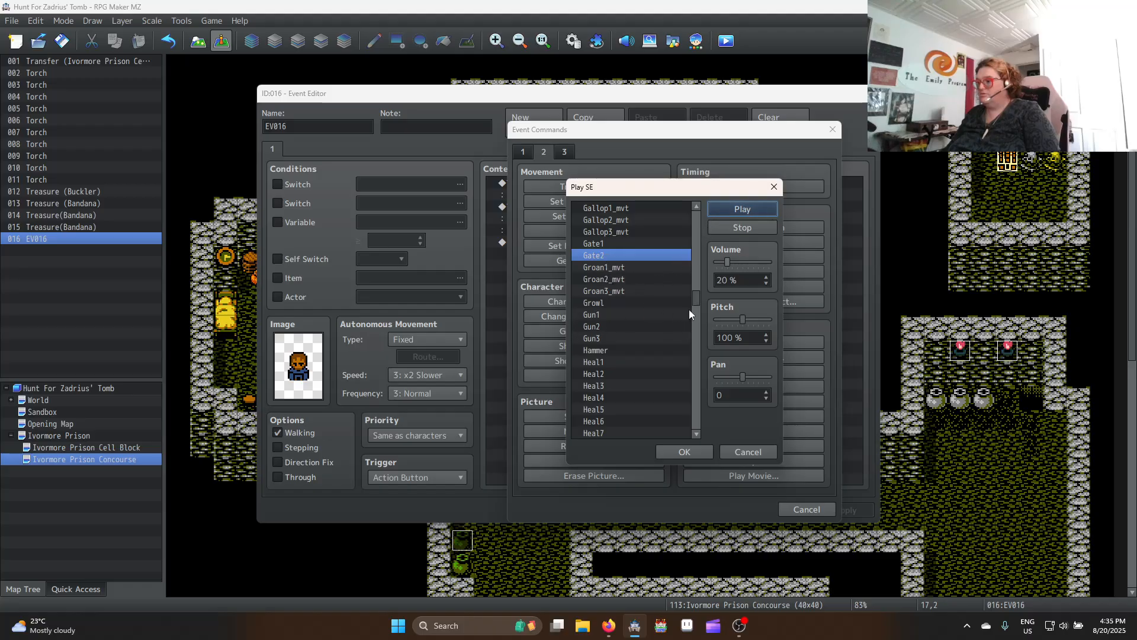
Look through the remaining sound effects, including those starting with S, for a fitting door sound
scroll(695, 311, "down", 12)
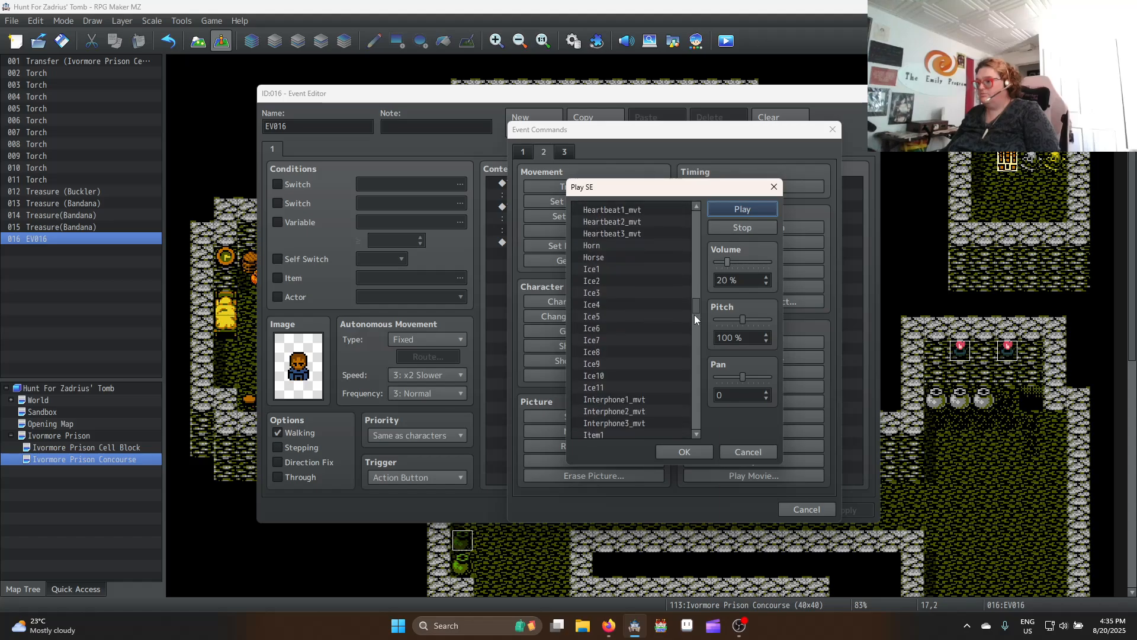
scroll(695, 322, "down", 20)
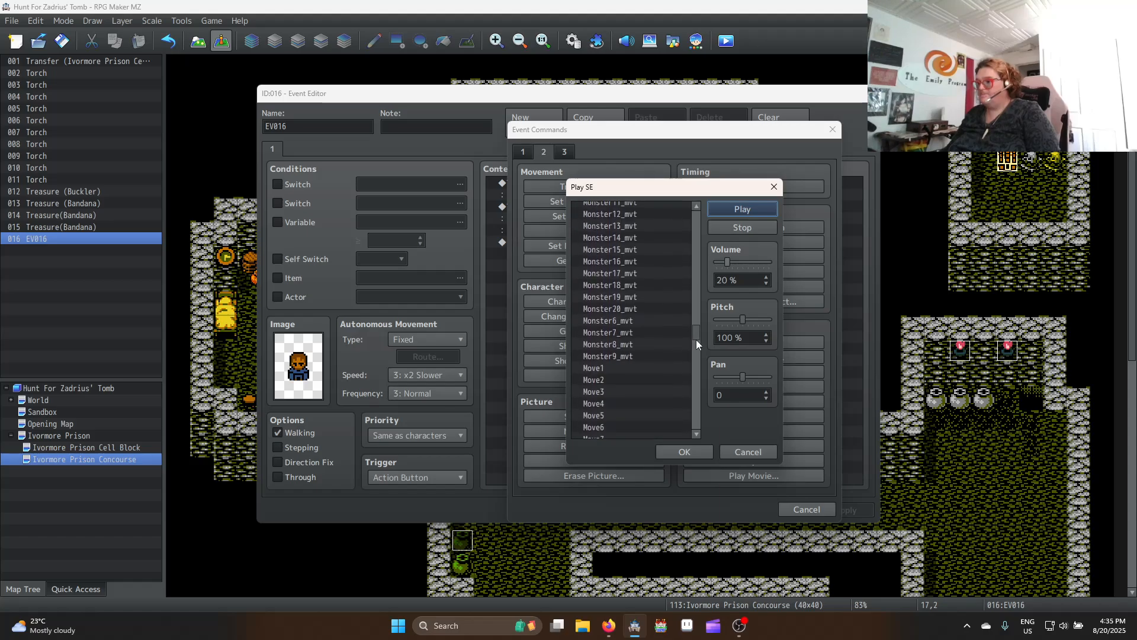
left_click_drag(698, 350, 698, 358)
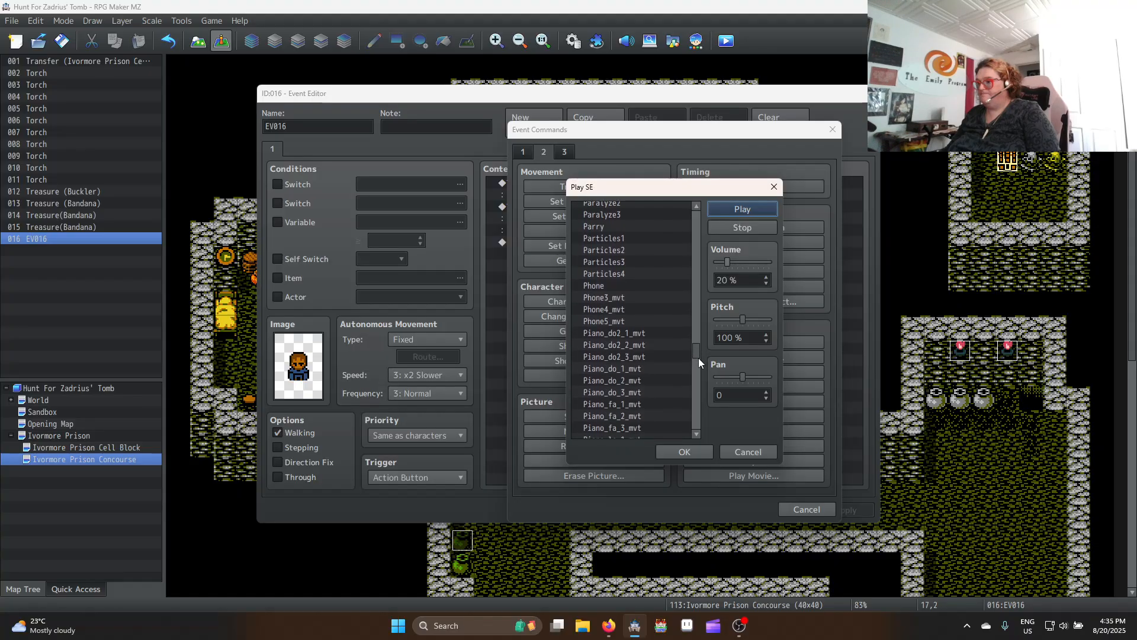
left_click(645, 344)
key("s")
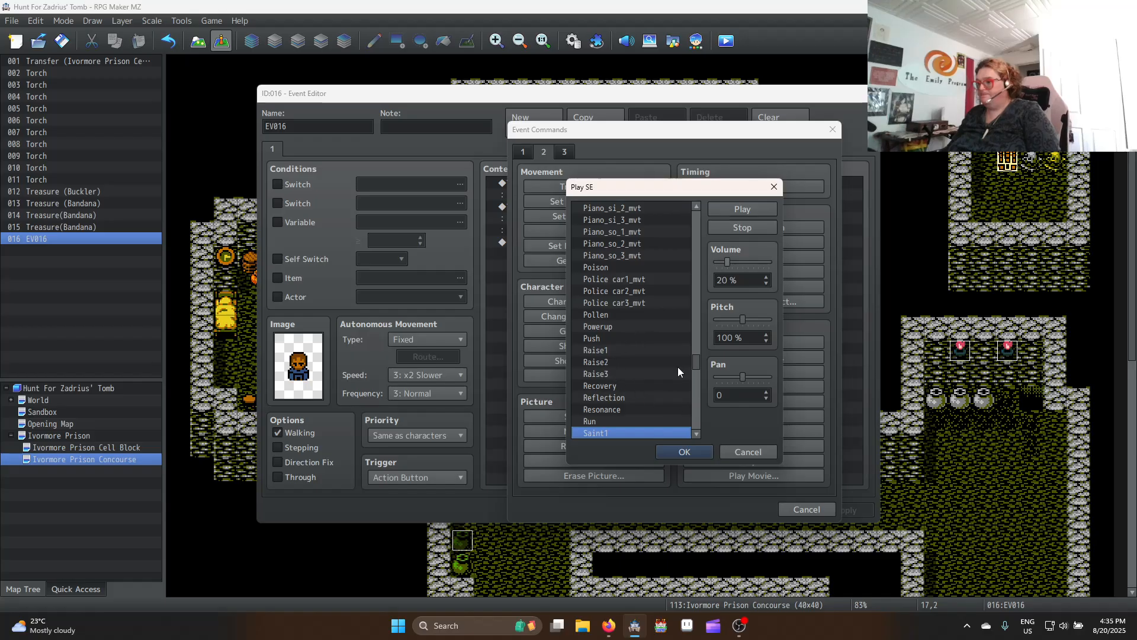
scroll(661, 376, "down", 1)
scroll(665, 366, "down", 3)
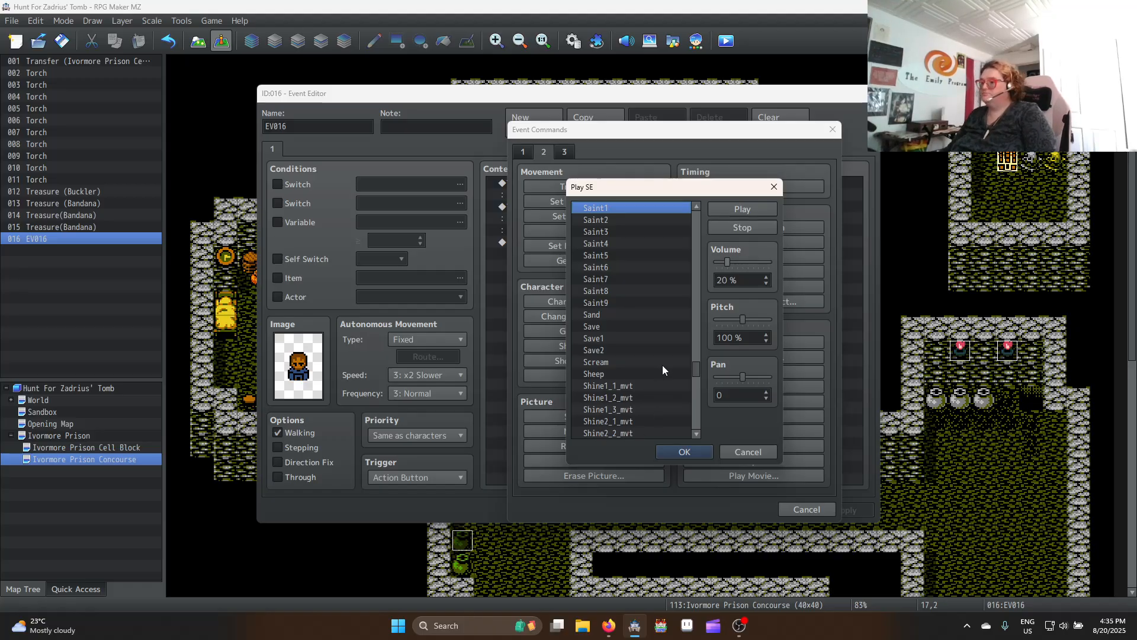
scroll(697, 364, "up", 4)
left_click_drag(697, 363, 695, 291)
key("s")
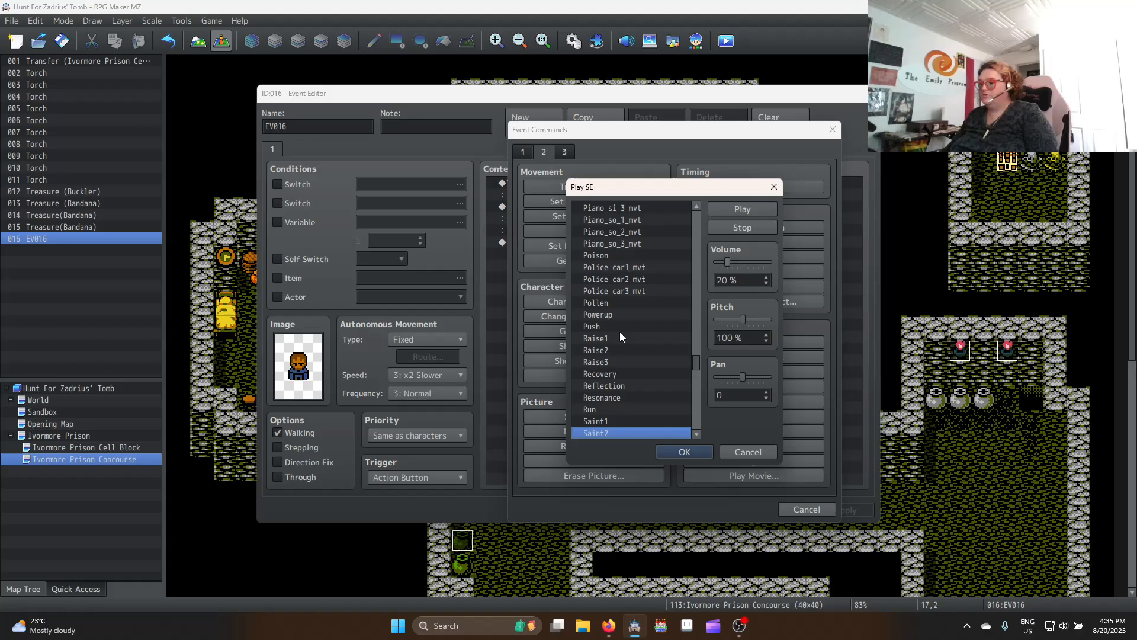
scroll(625, 391, "down", 3)
scroll(628, 383, "down", 10)
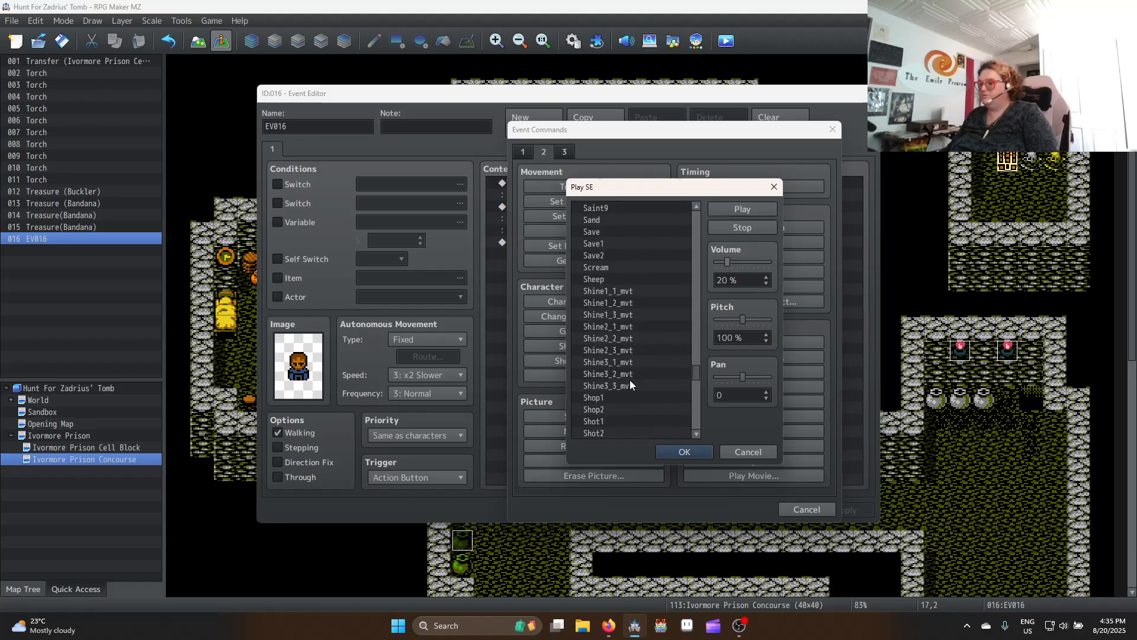
scroll(631, 377, "down", 5)
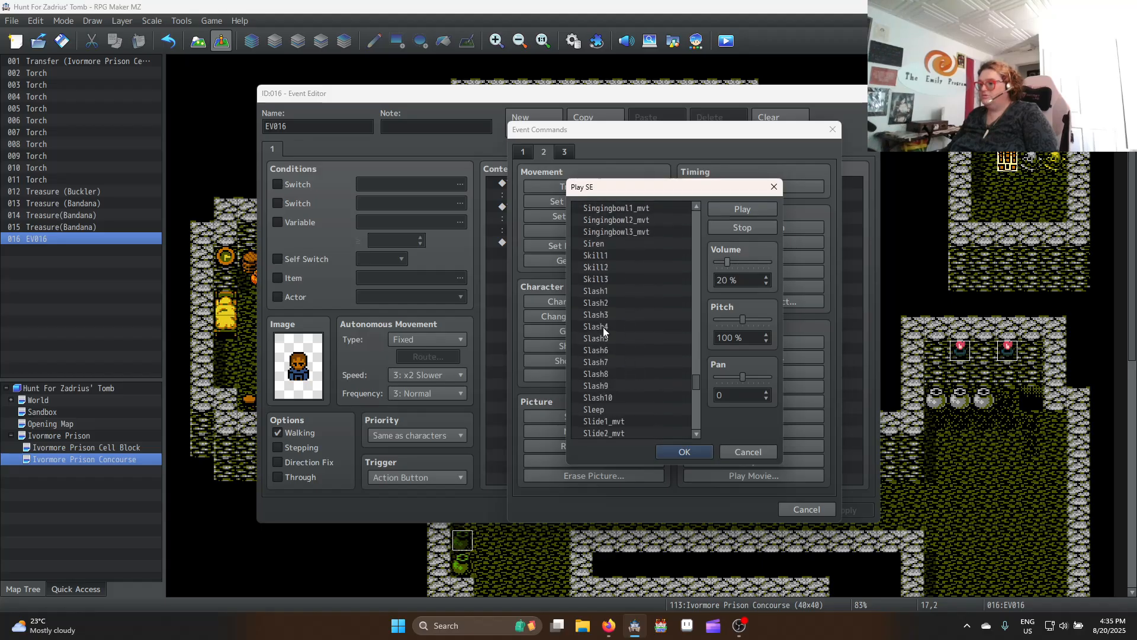
scroll(608, 347, "down", 3)
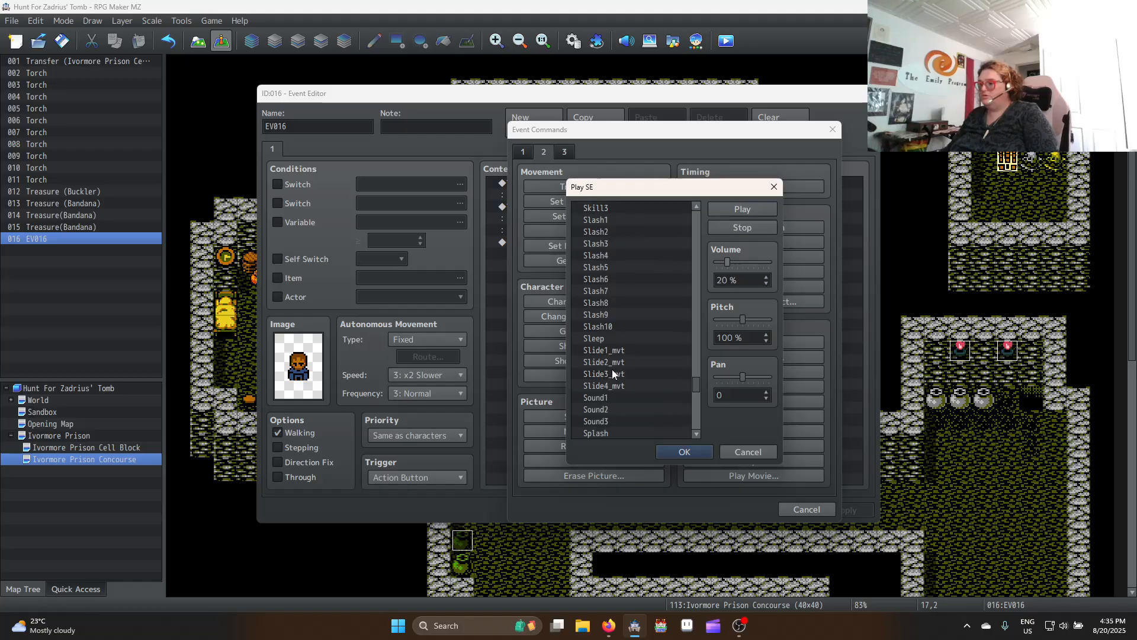
Preview the Slide1_mvt, Slide2_mvt and Slide4_mvt sound effects
left_click(618, 315)
left_click(740, 209)
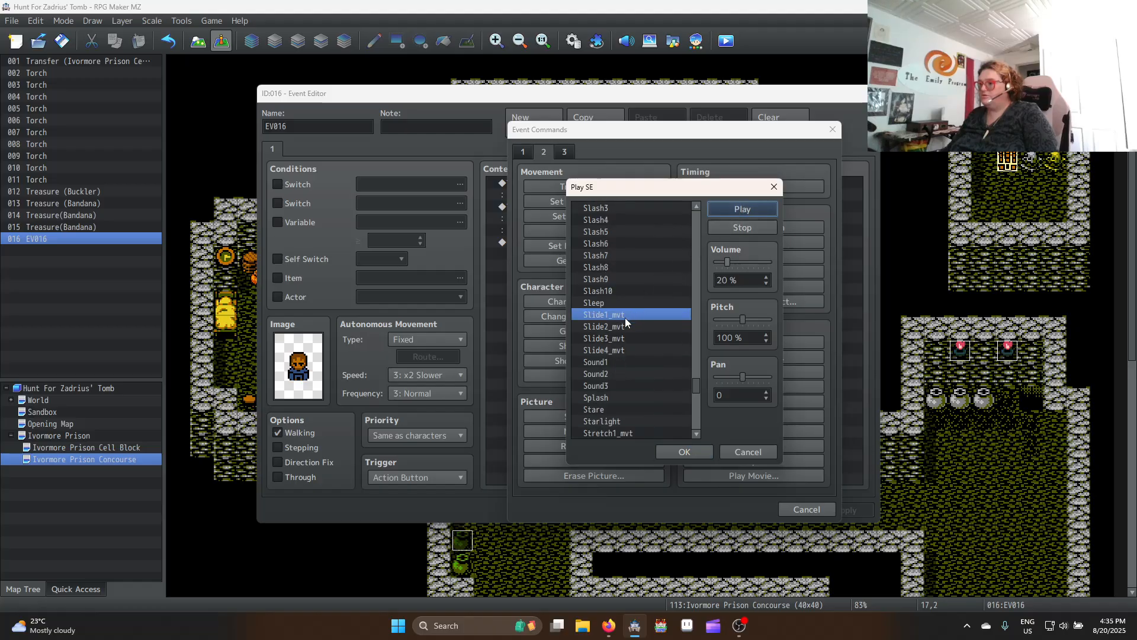
left_click(616, 327)
left_click(730, 212)
left_click(611, 349)
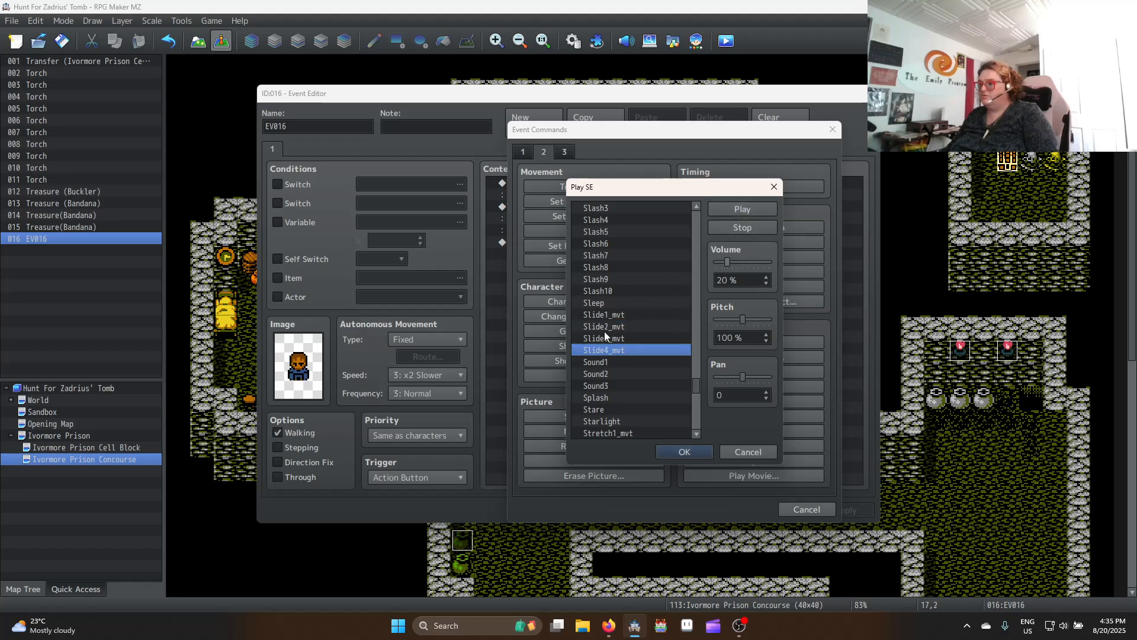
left_click(741, 209)
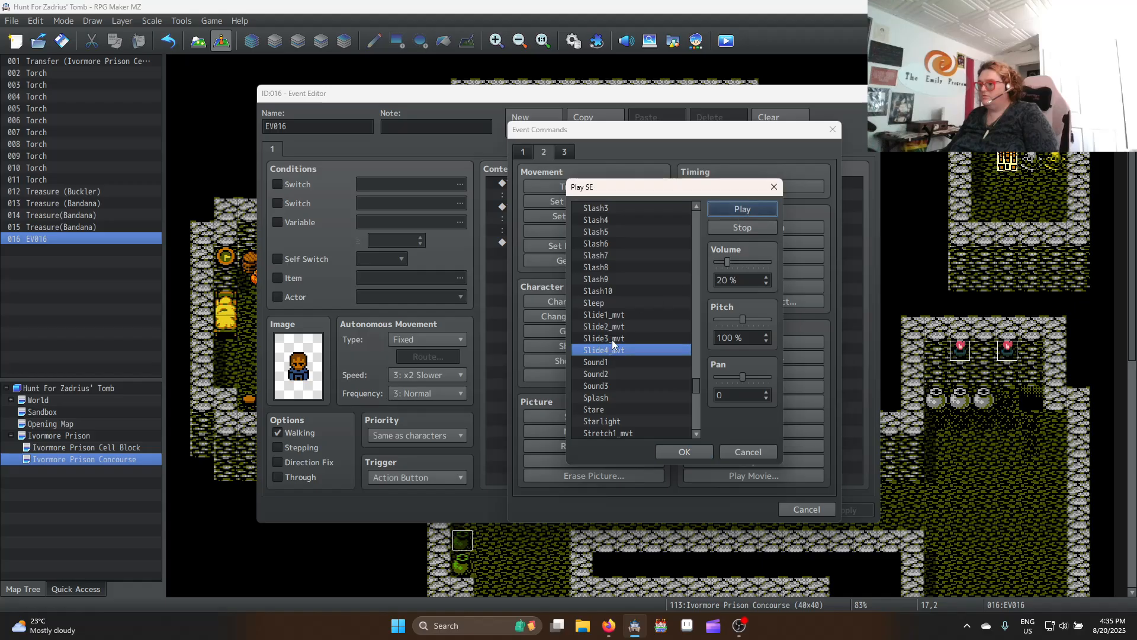
Select the Slide3_mvt sound effect and preview it at a lowered pitch and at 150% pitch
left_click(612, 339)
left_click_drag(743, 320, 717, 319)
left_click(752, 212)
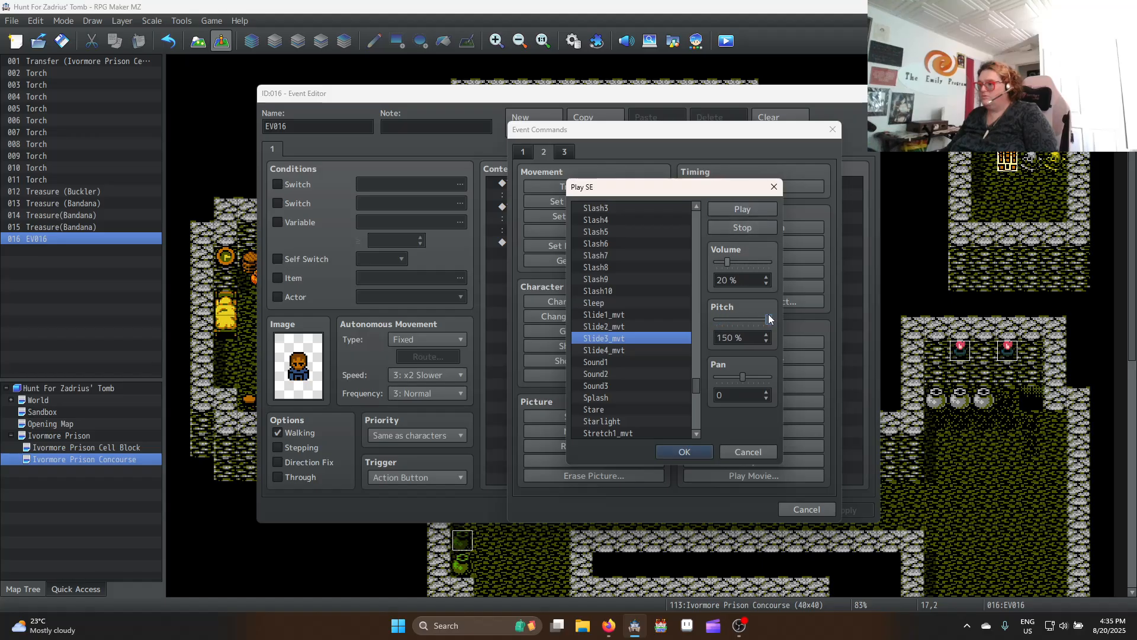
left_click(756, 209)
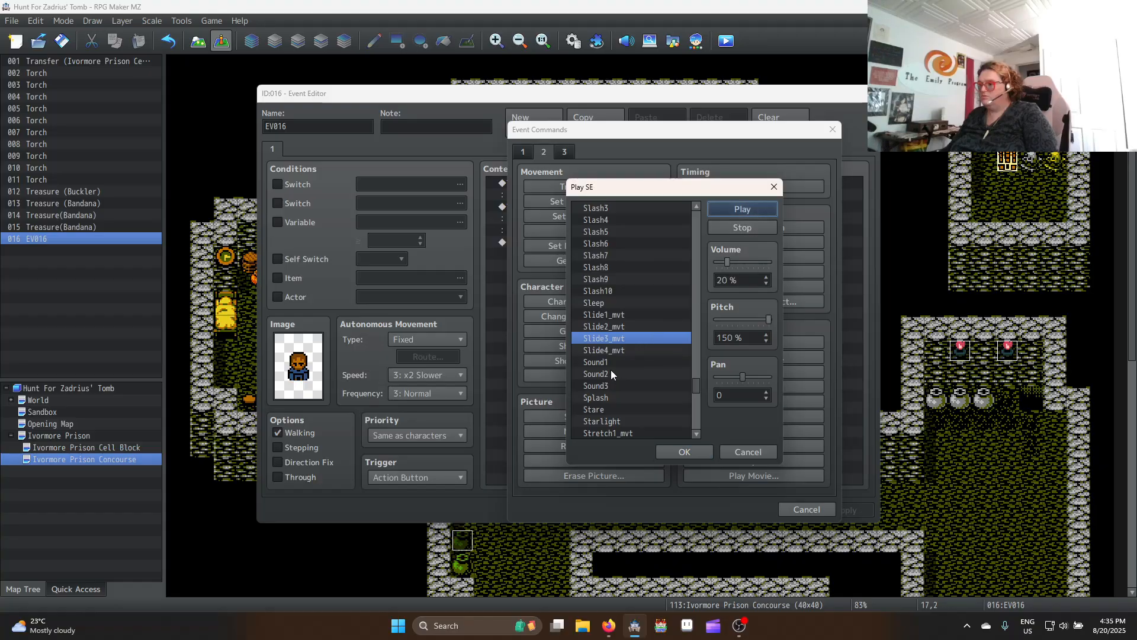
Preview the Sword1 sound effect, set its pitch to 130%, and add it to the event
scroll(610, 373, "down", 4)
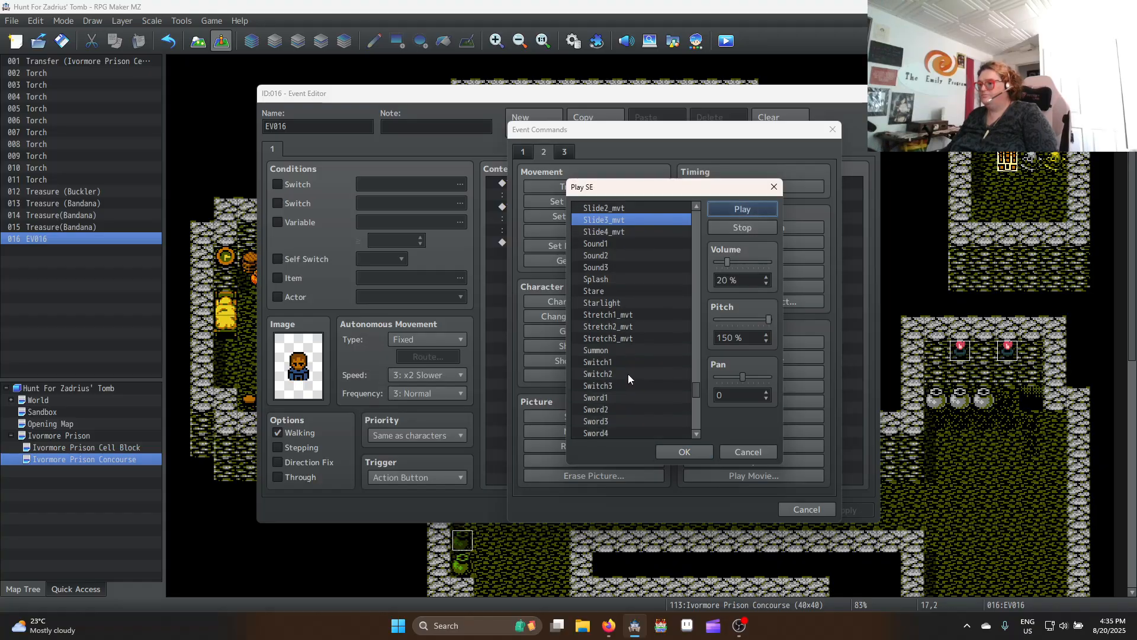
scroll(628, 374, "down", 4)
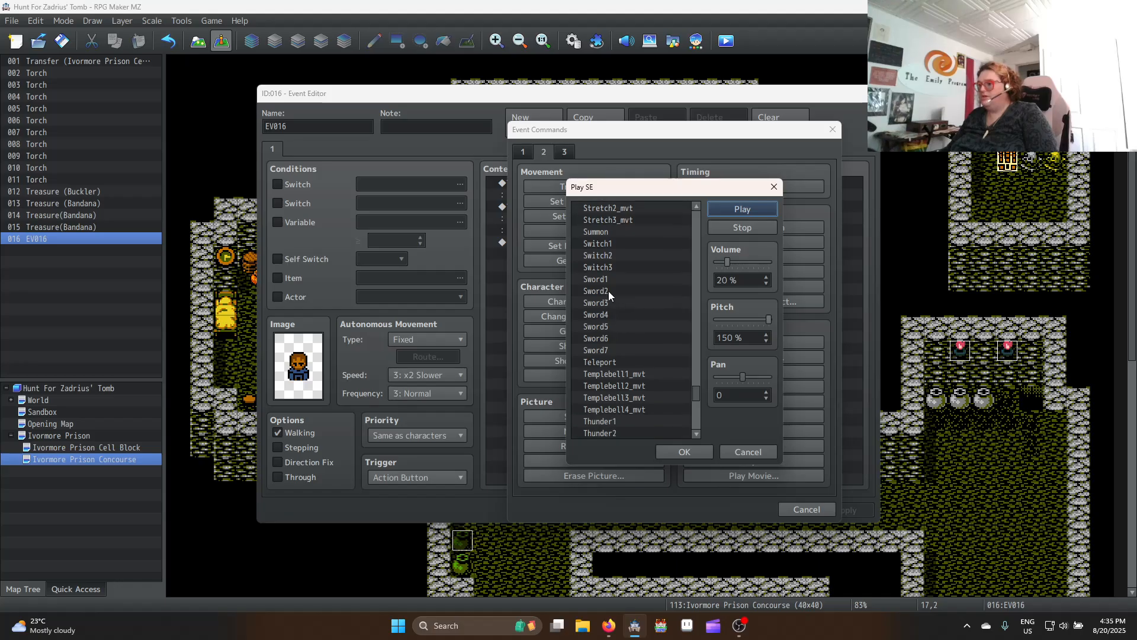
left_click(611, 279)
left_click(751, 208)
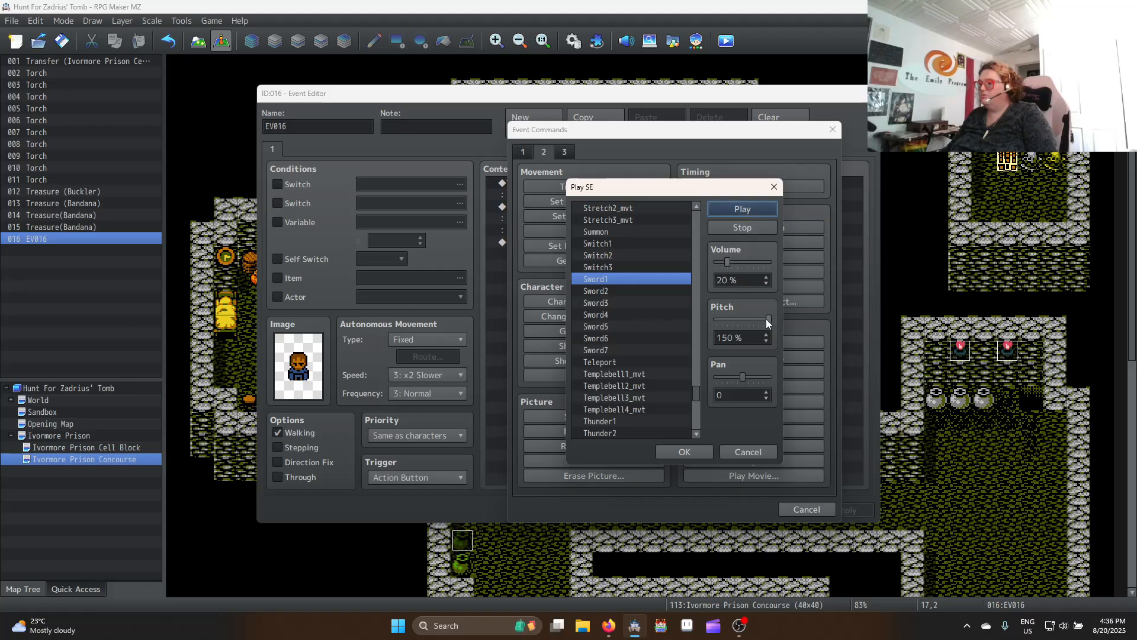
left_click_drag(768, 322, 754, 322)
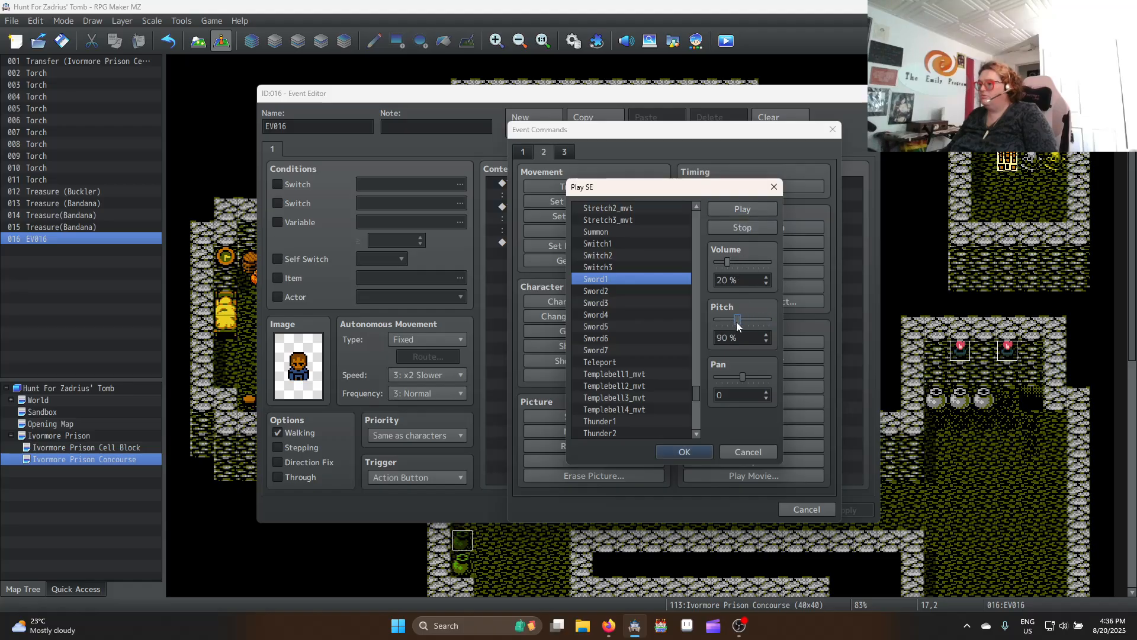
left_click_drag(755, 321, 758, 322)
left_click(754, 208)
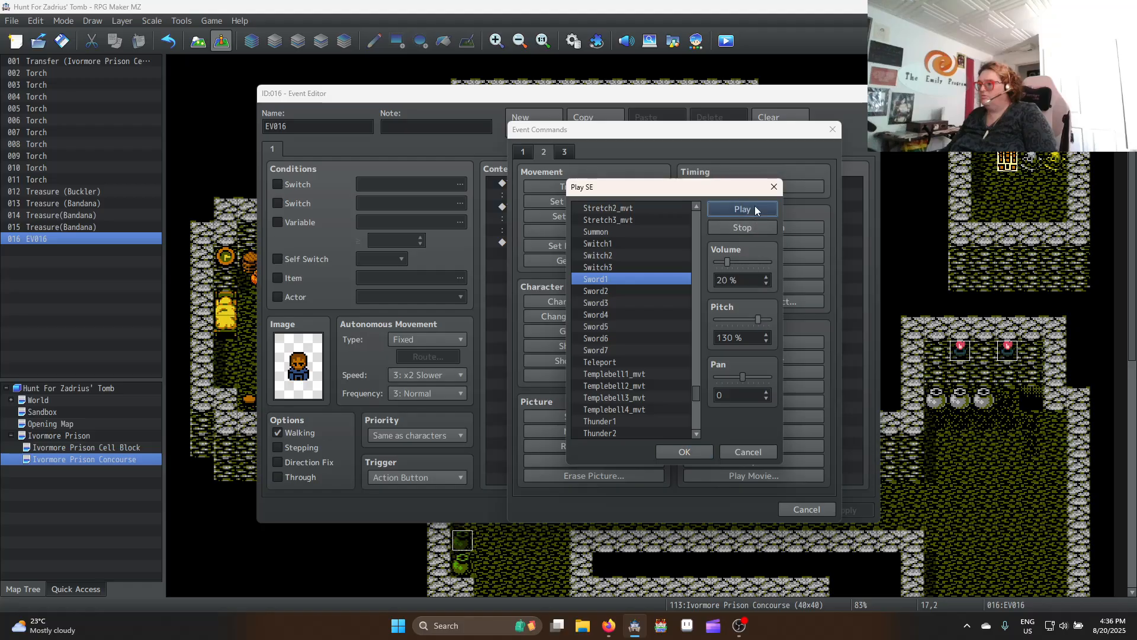
left_click(691, 453)
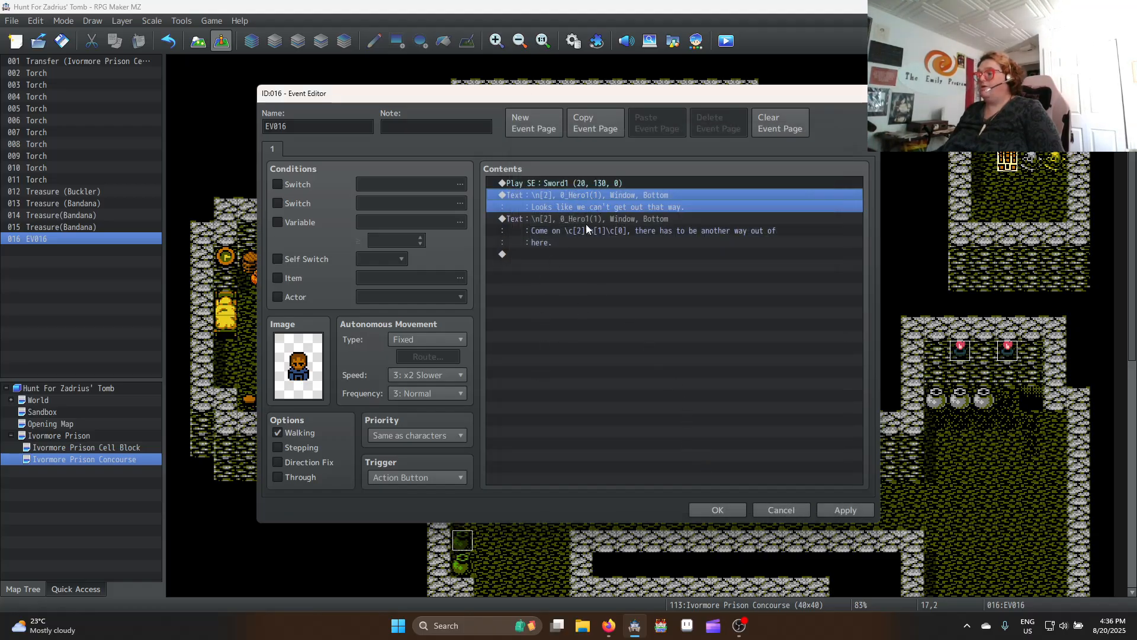
Set the volume of the event's Sword1 sound effect to 90% and apply the event changes
left_click(602, 183)
double_click(602, 183)
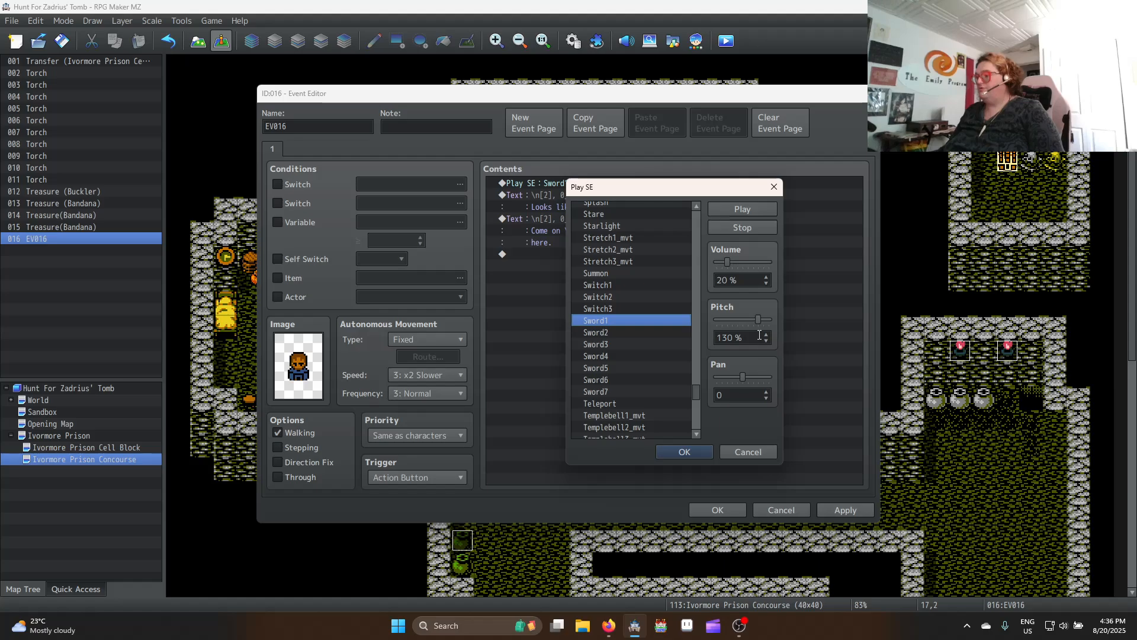
double_click(735, 280)
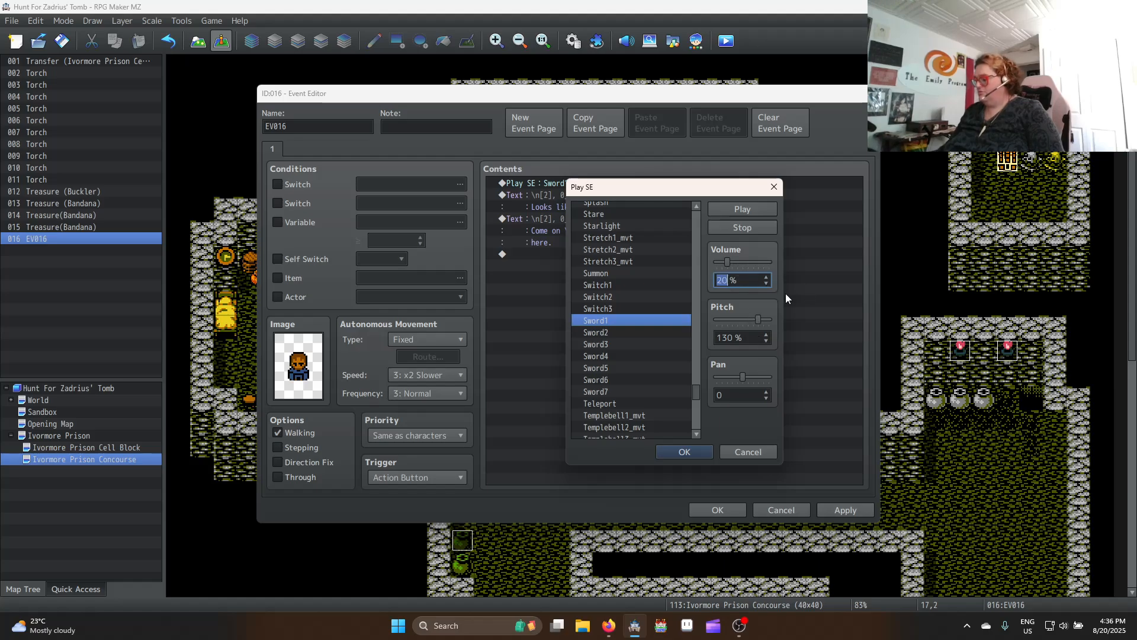
type("90")
left_click(699, 458)
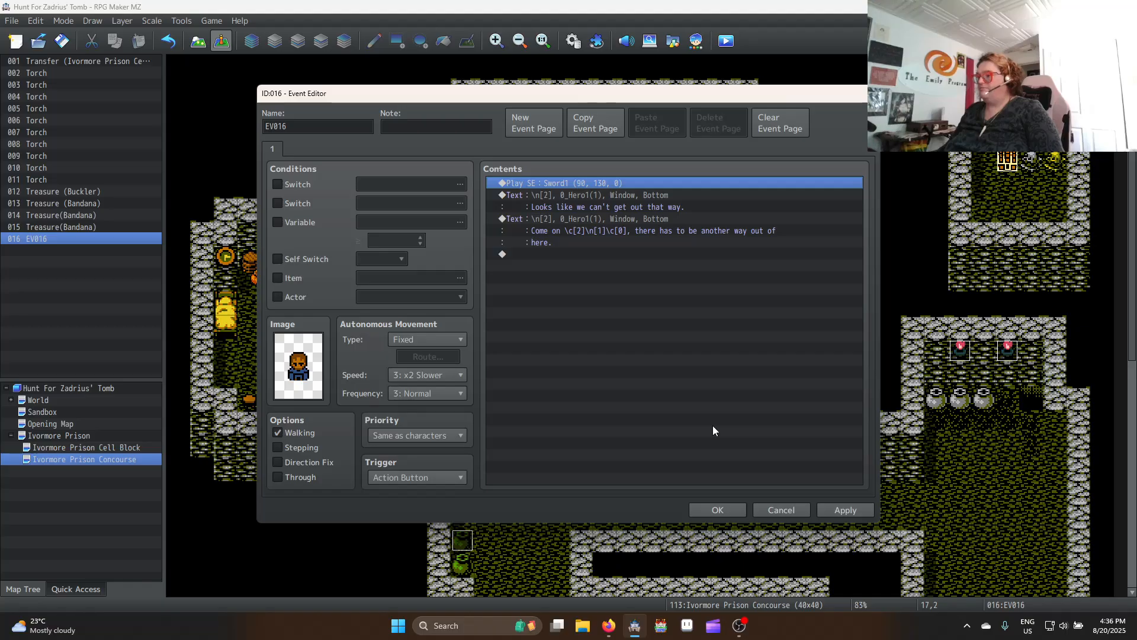
left_click(604, 254)
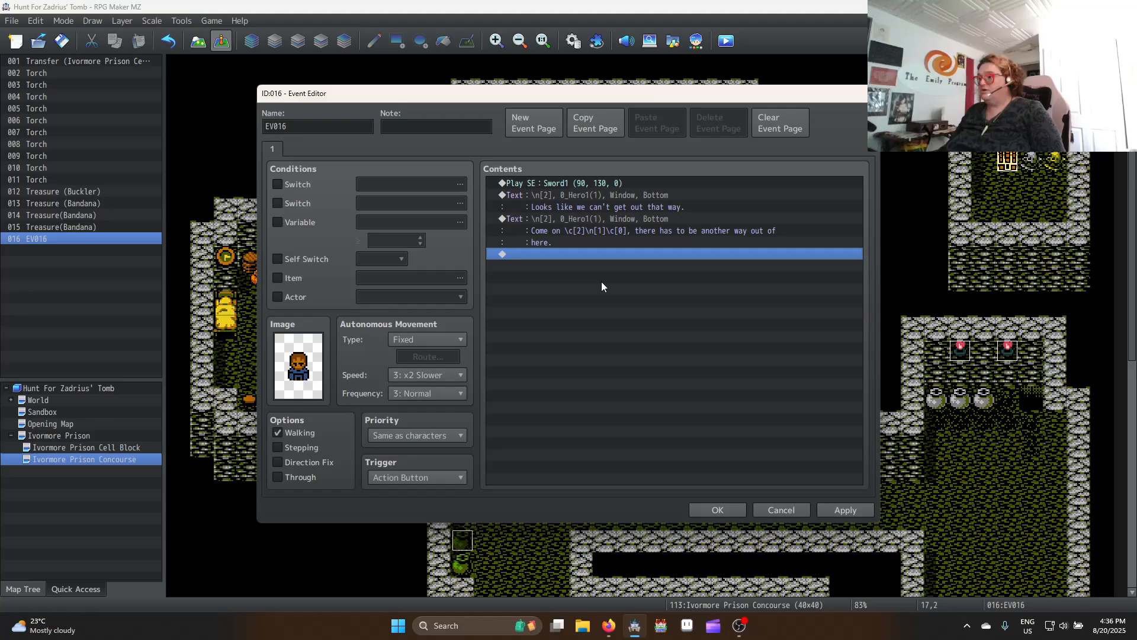
left_click(856, 510)
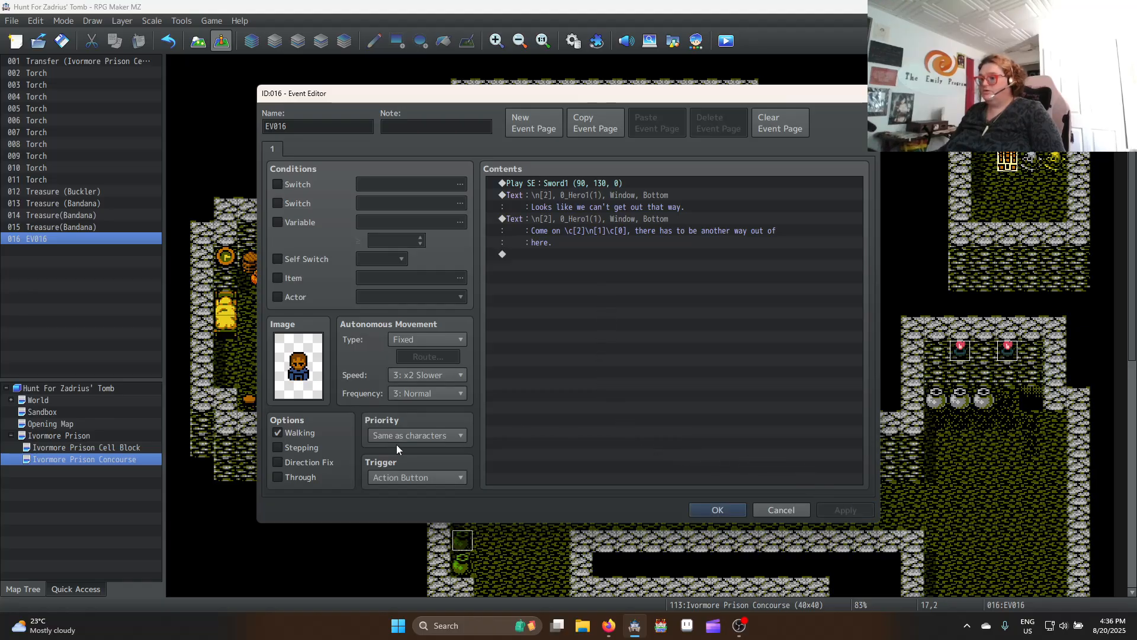
Rename the event as Locked Gate
double_click(301, 125)
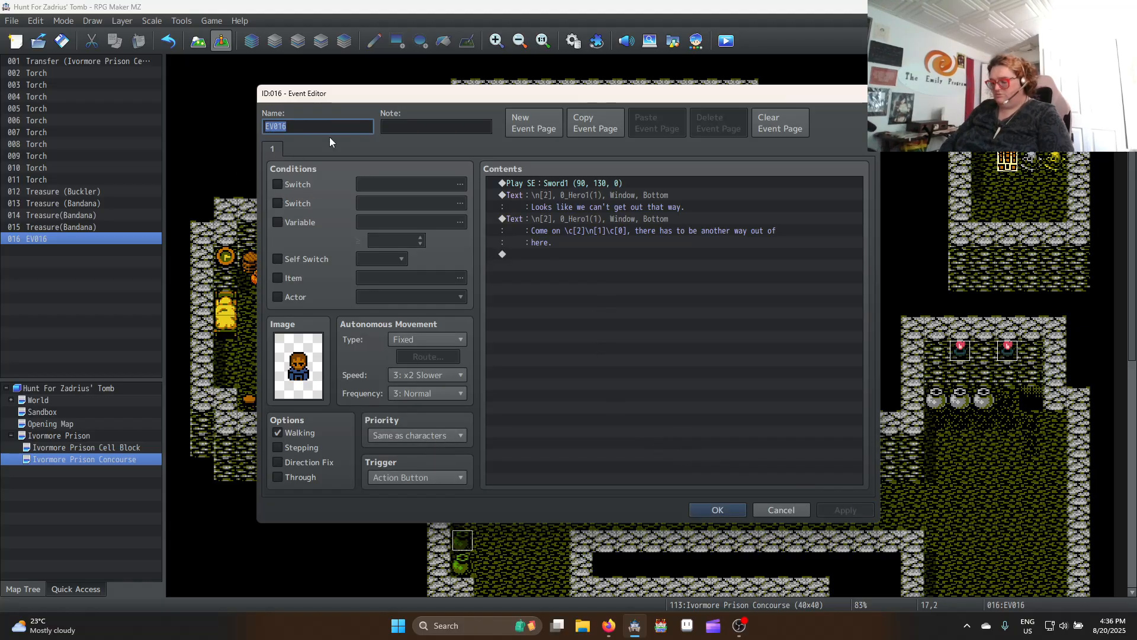
type("Locked Gat")
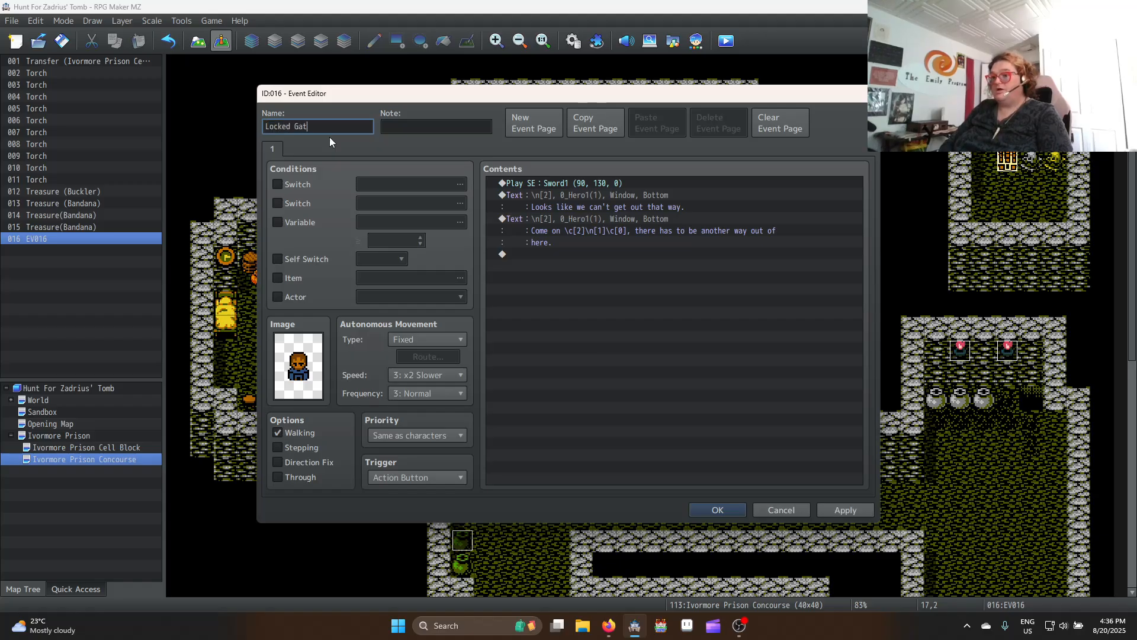
type("e")
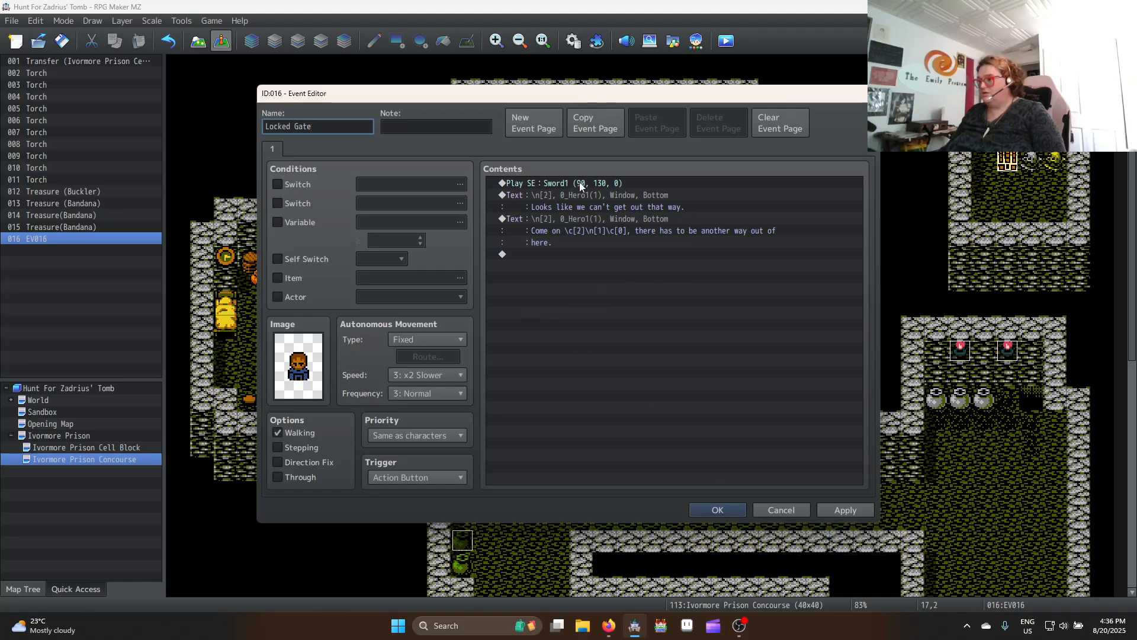
Insert a Player movement route with Turn Down before the first text line, with Wait for Completion off, and confirm the event
left_click(590, 220)
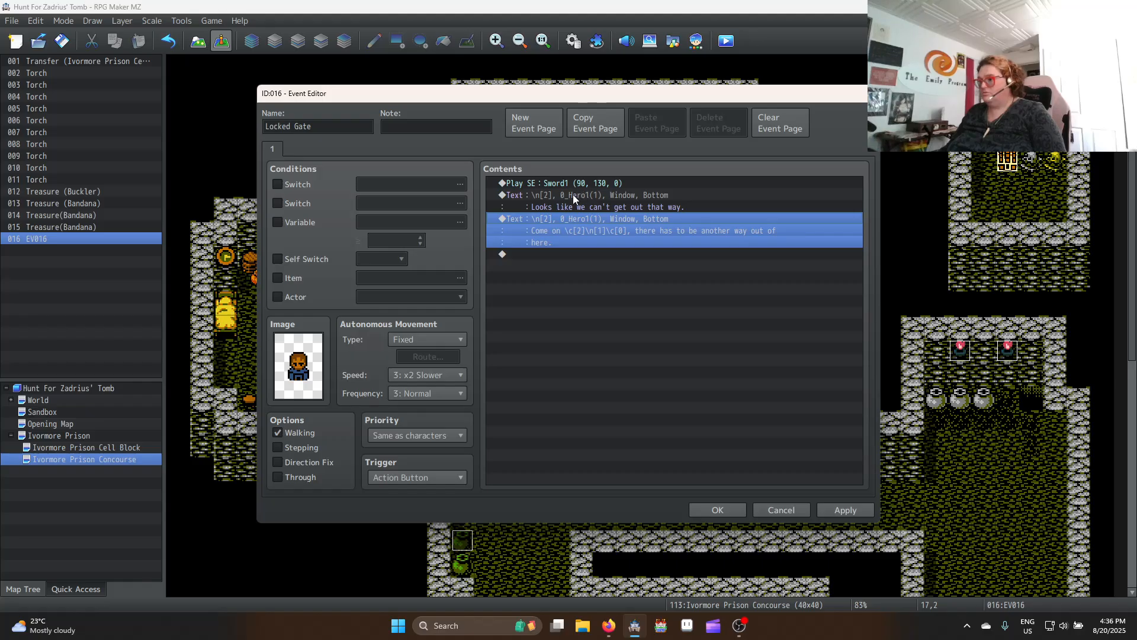
left_click(578, 196)
key("Insert")
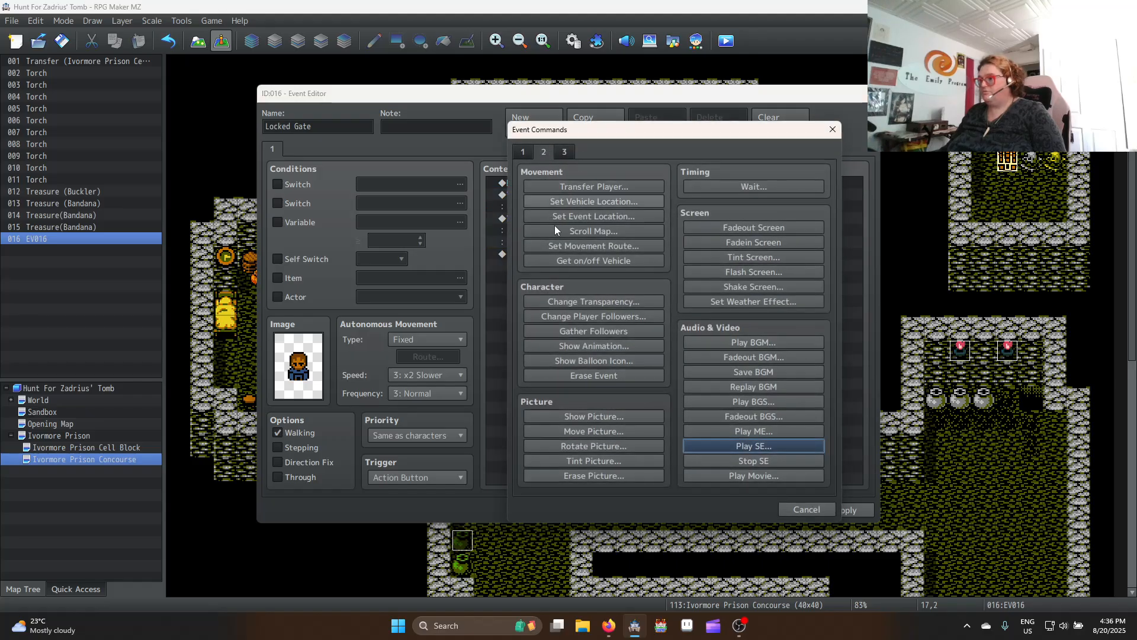
left_click(601, 247)
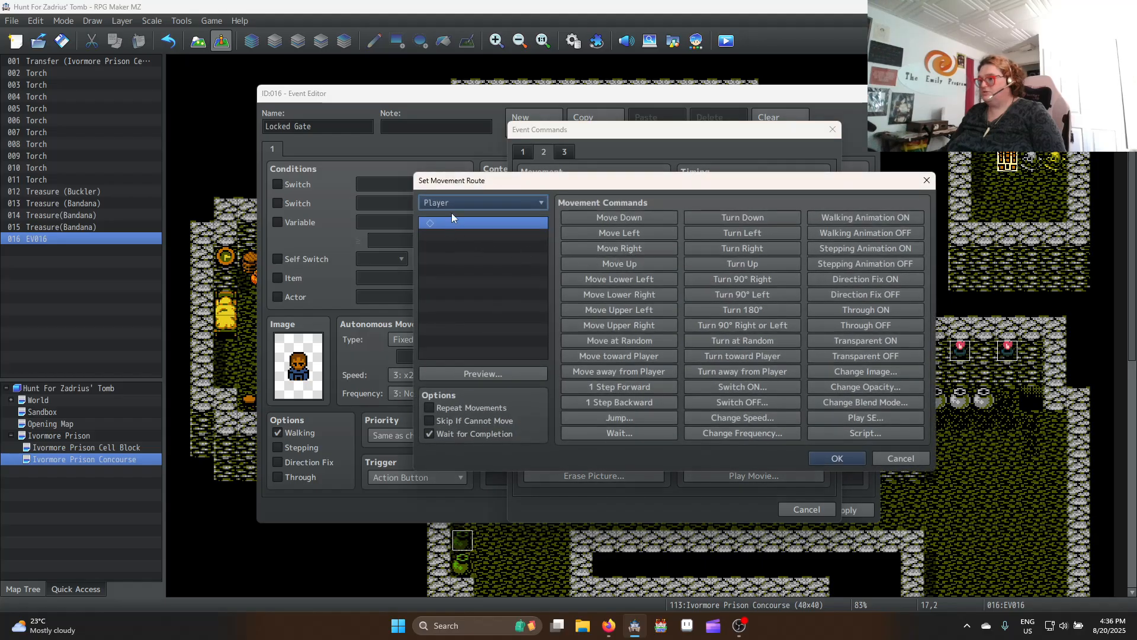
left_click(755, 215)
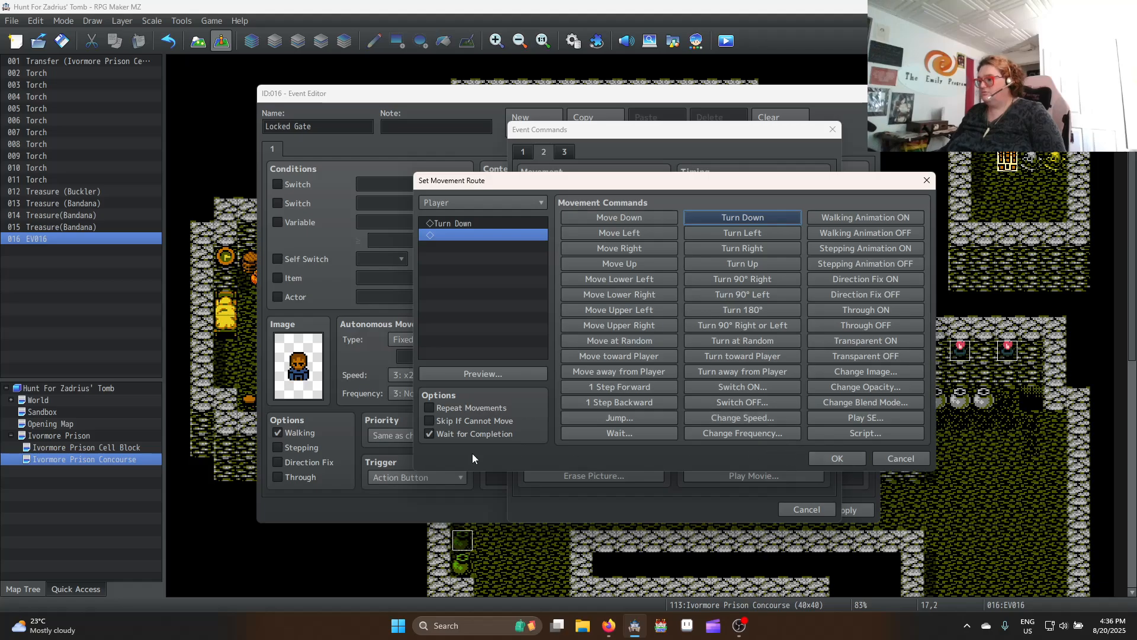
left_click(474, 434)
left_click(840, 459)
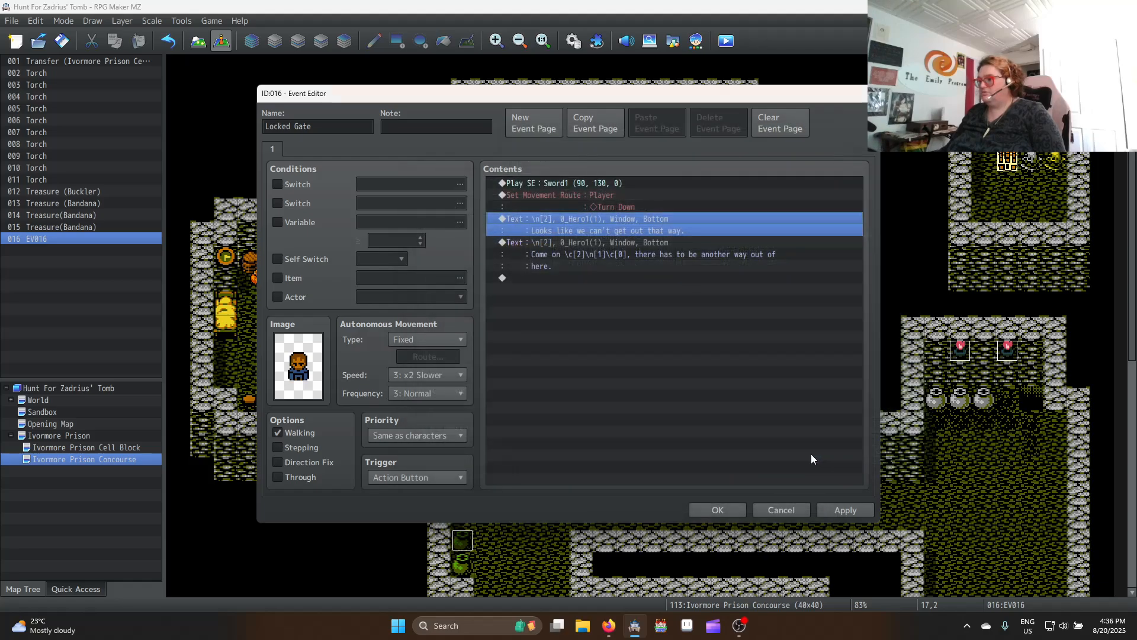
left_click(738, 511)
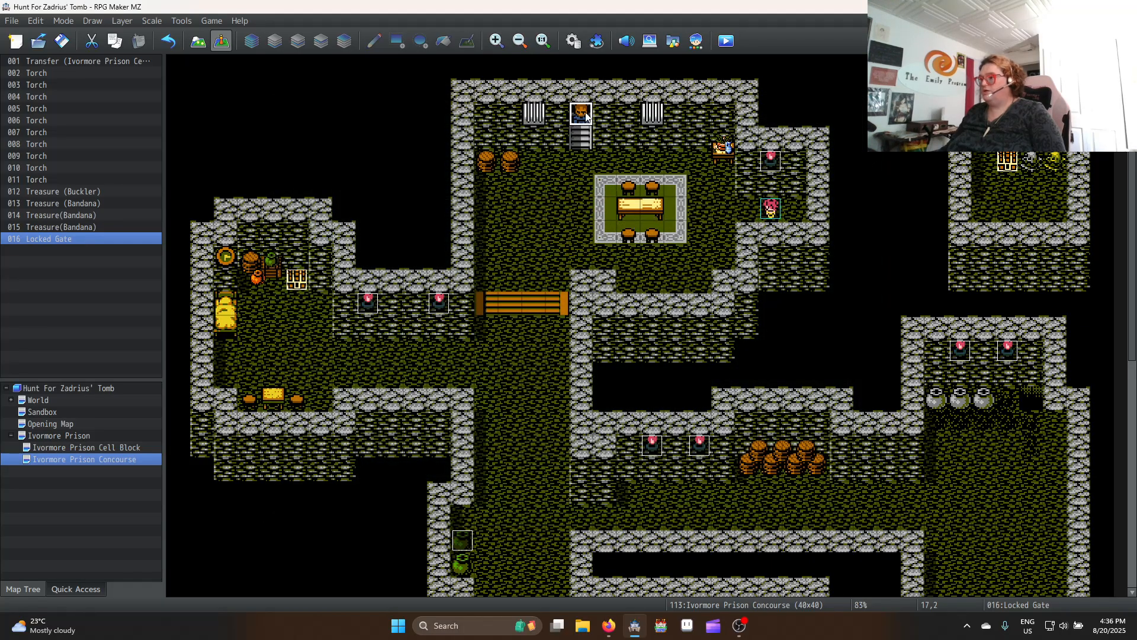
Turn on Wait for Completion for the Locked Gate event's player movement route and confirm the event
double_click(588, 116)
double_click(628, 198)
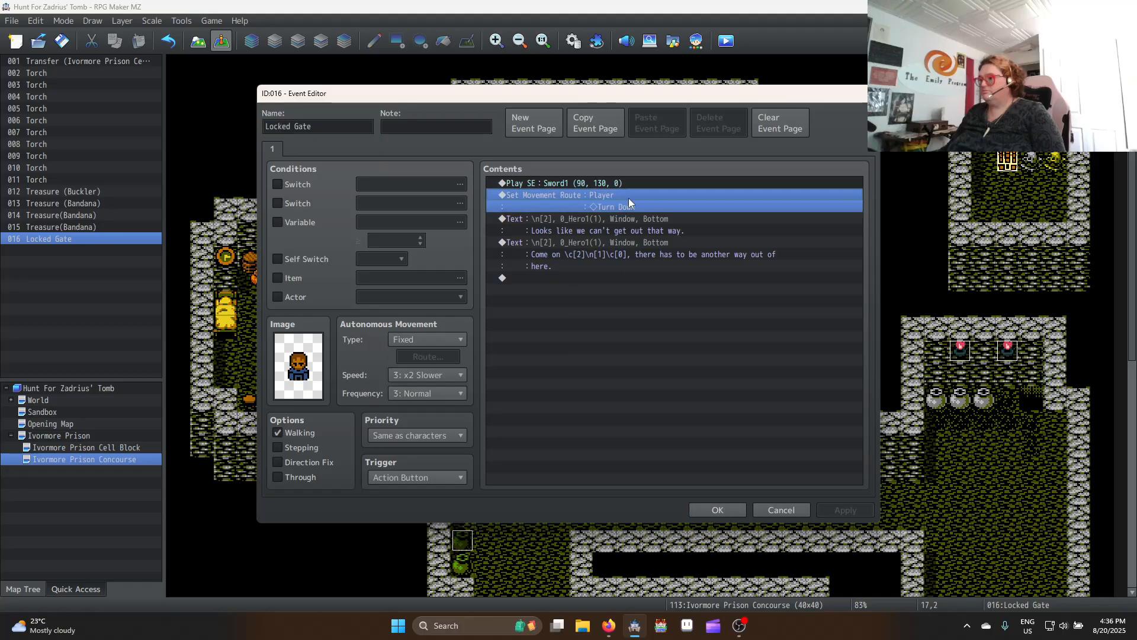
left_click(398, 432)
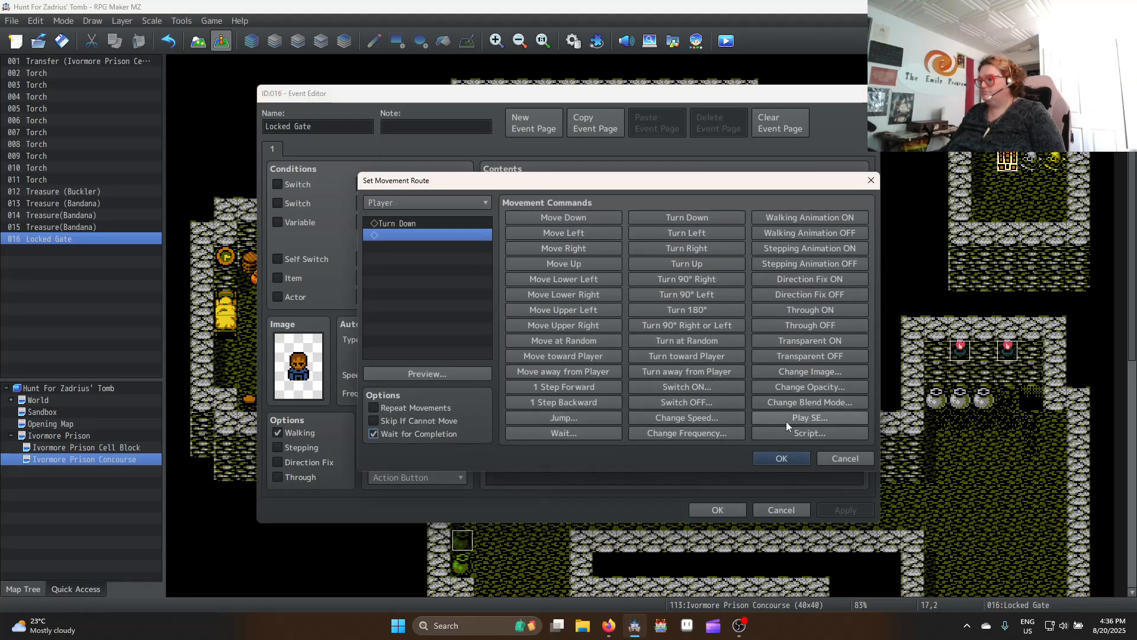
left_click(798, 460)
left_click(719, 510)
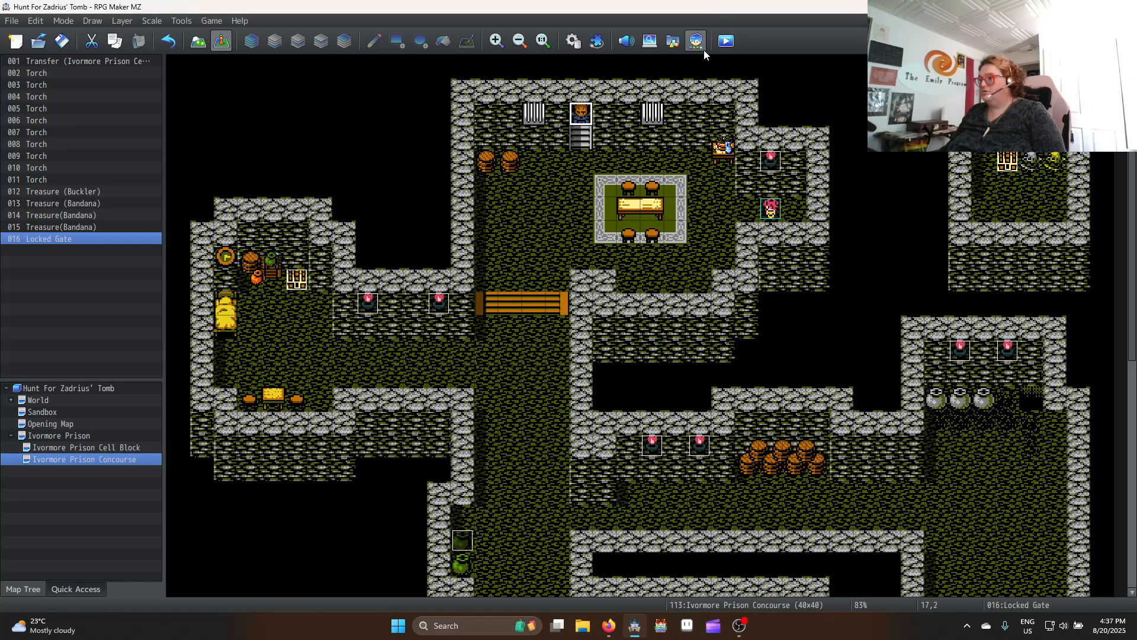
Save the game, start a playtest, and read through the locked gate dialogue and the companion's dialogue
left_click(732, 40)
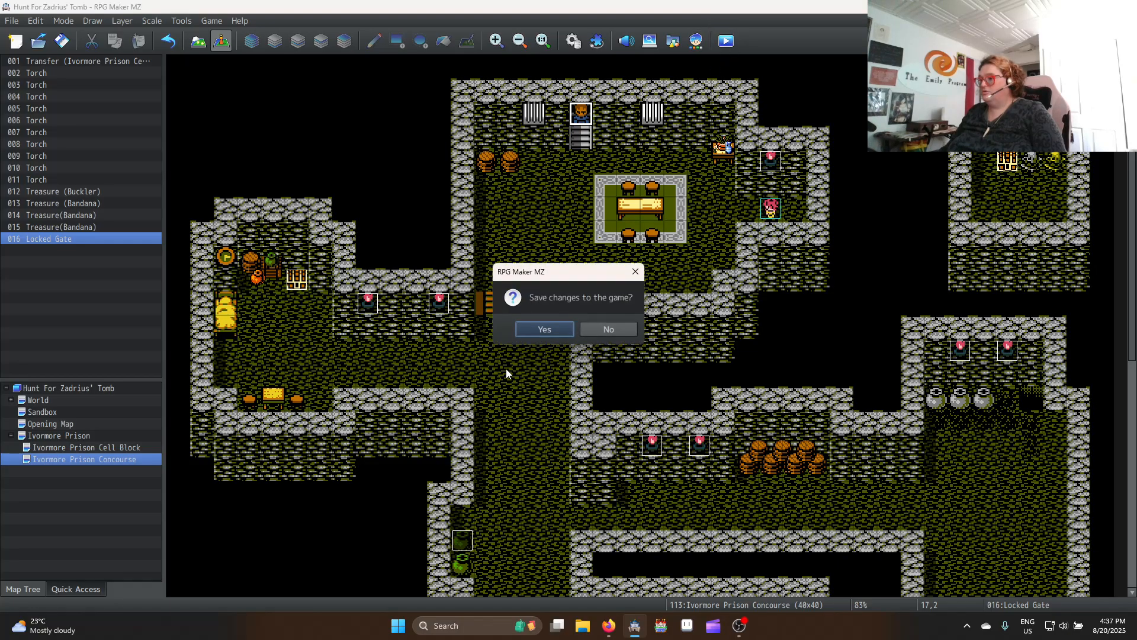
left_click(559, 330)
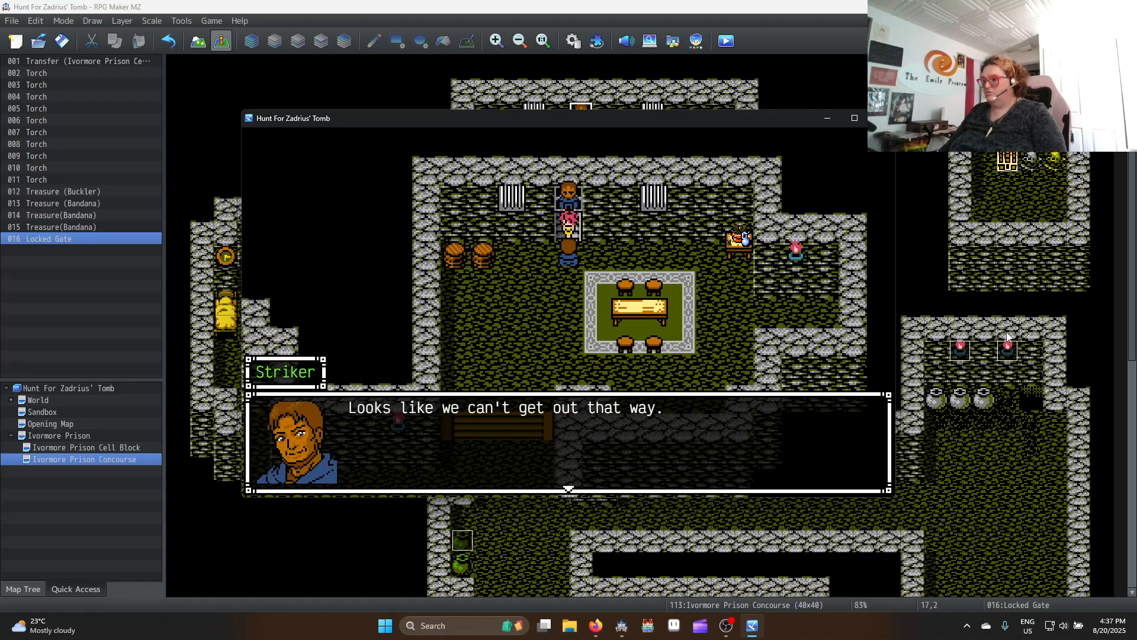
key("Return")
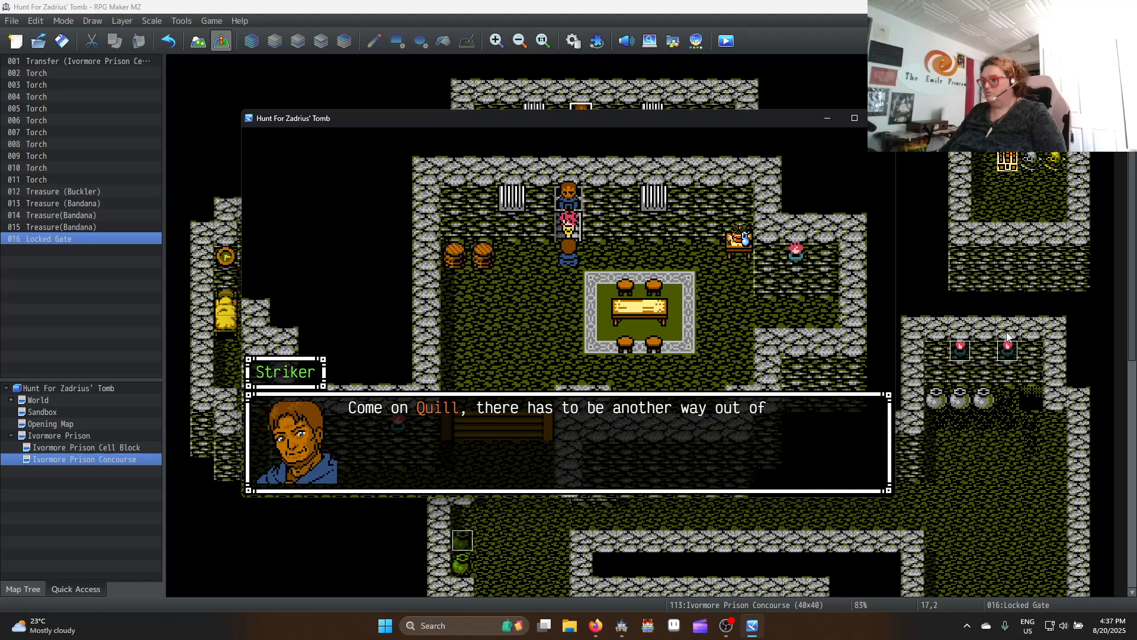
key("Return")
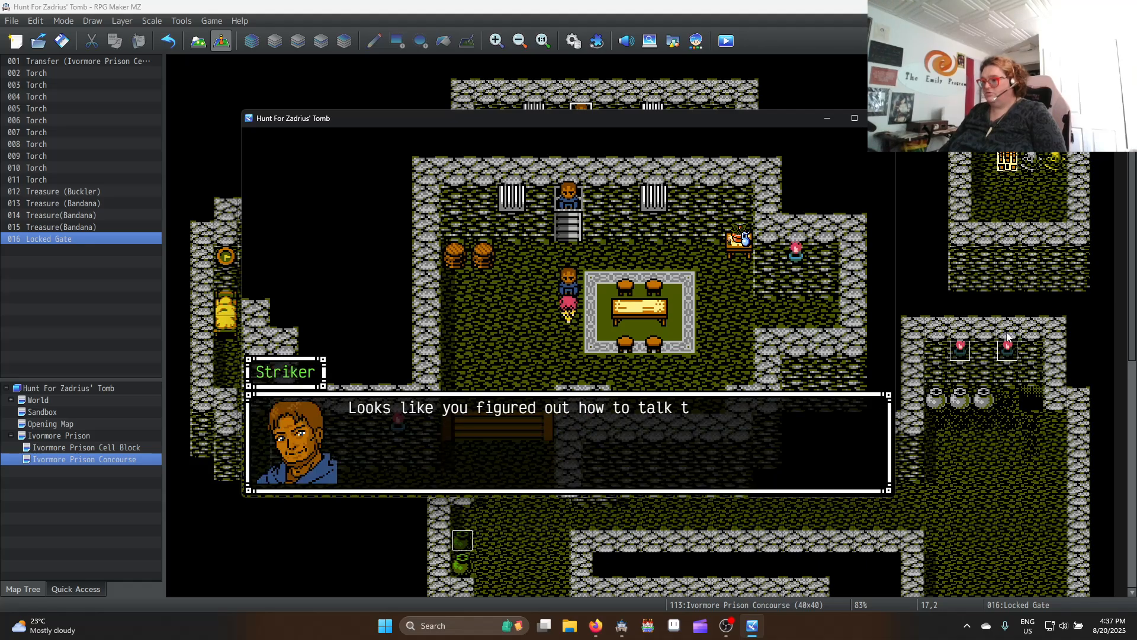
key("Return")
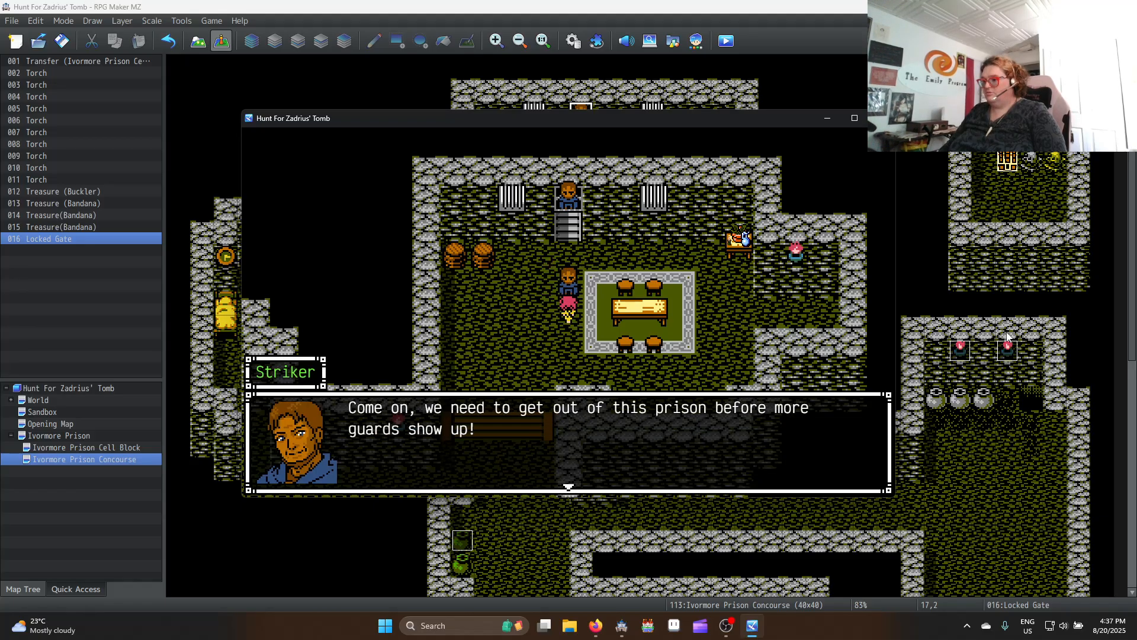
key("Return")
Walk the party around the room and back to the gate, trigger its dialogue again, and close the playtest
key("Down")
key("Right")
key("Up")
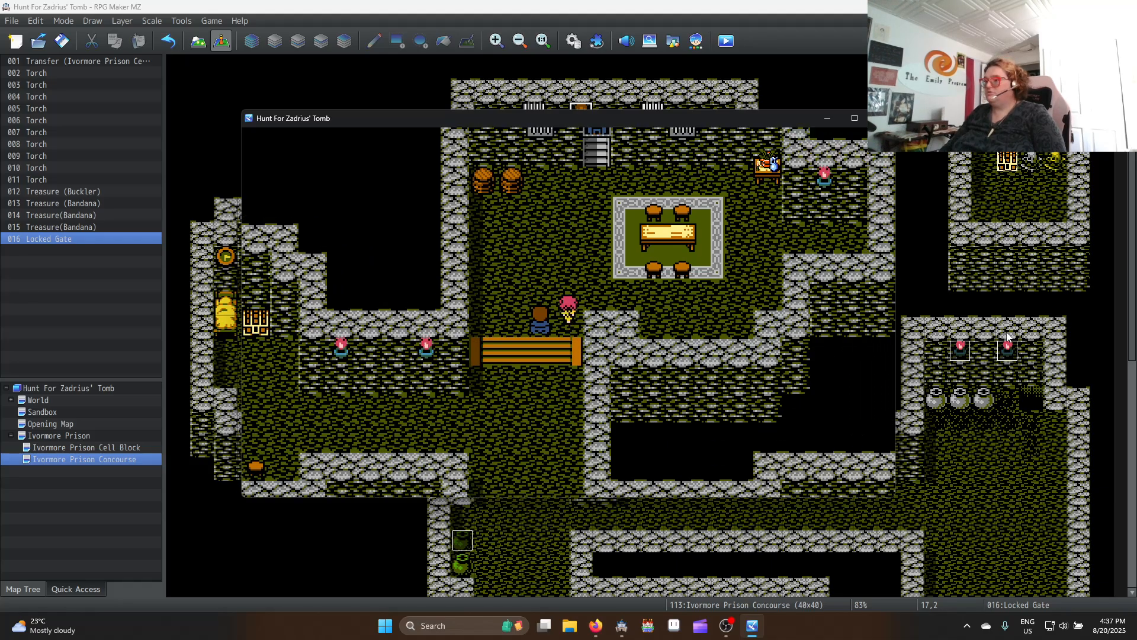
key("Right")
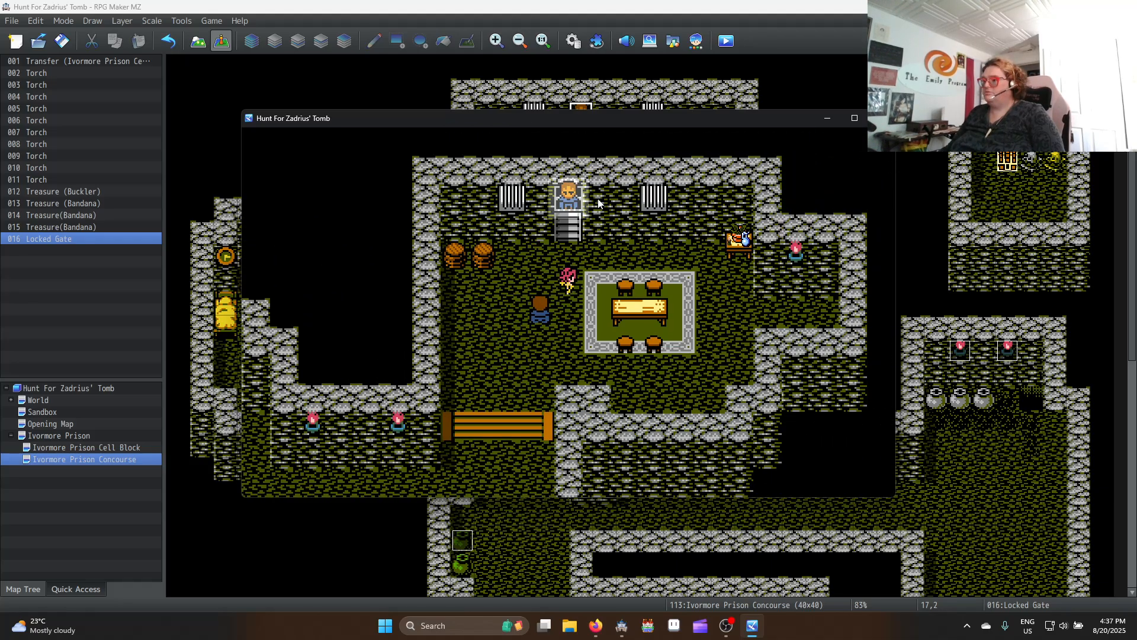
key("Up")
key("Up")
key("Return")
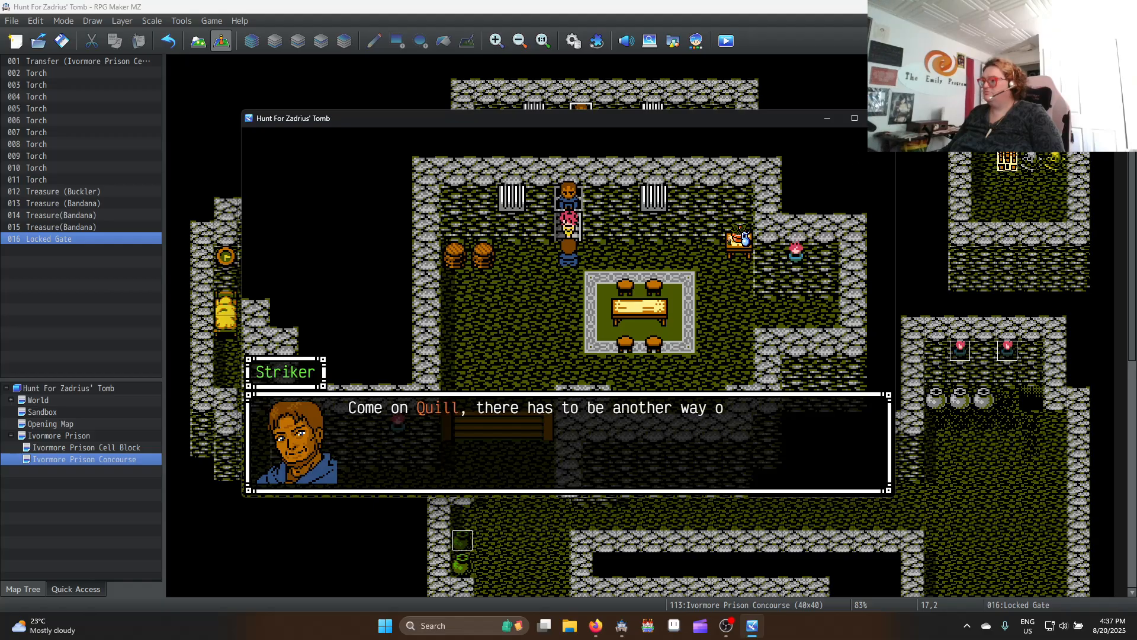
left_click(882, 119)
Remove the character image from the Locked Gate event, set its priority to Same as characters, and confirm the event
double_click(580, 115)
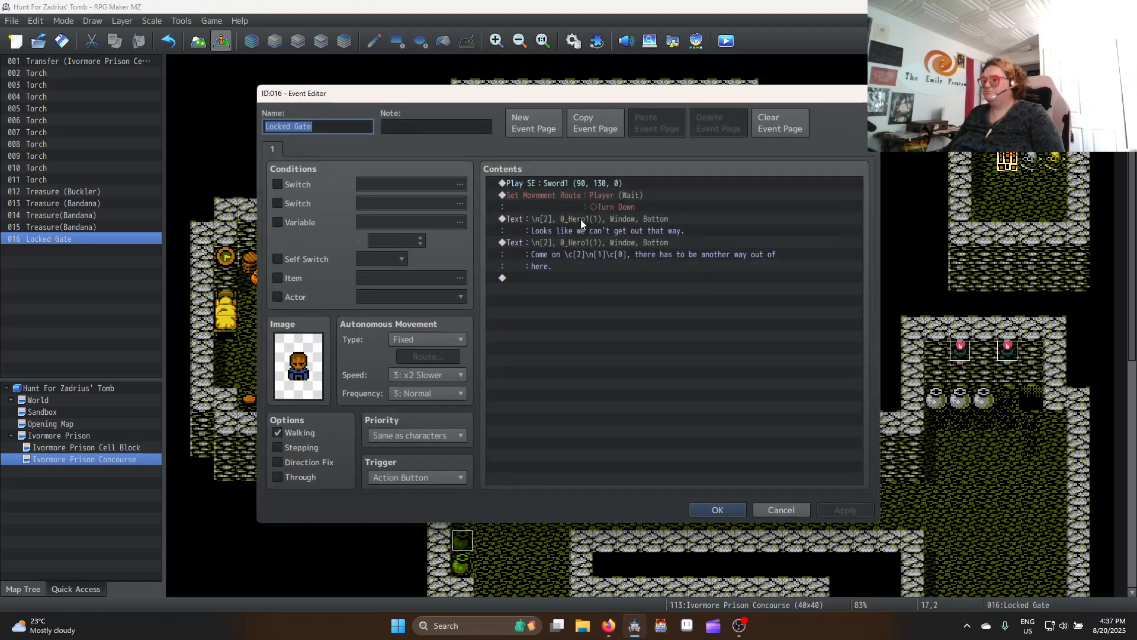
double_click(298, 366)
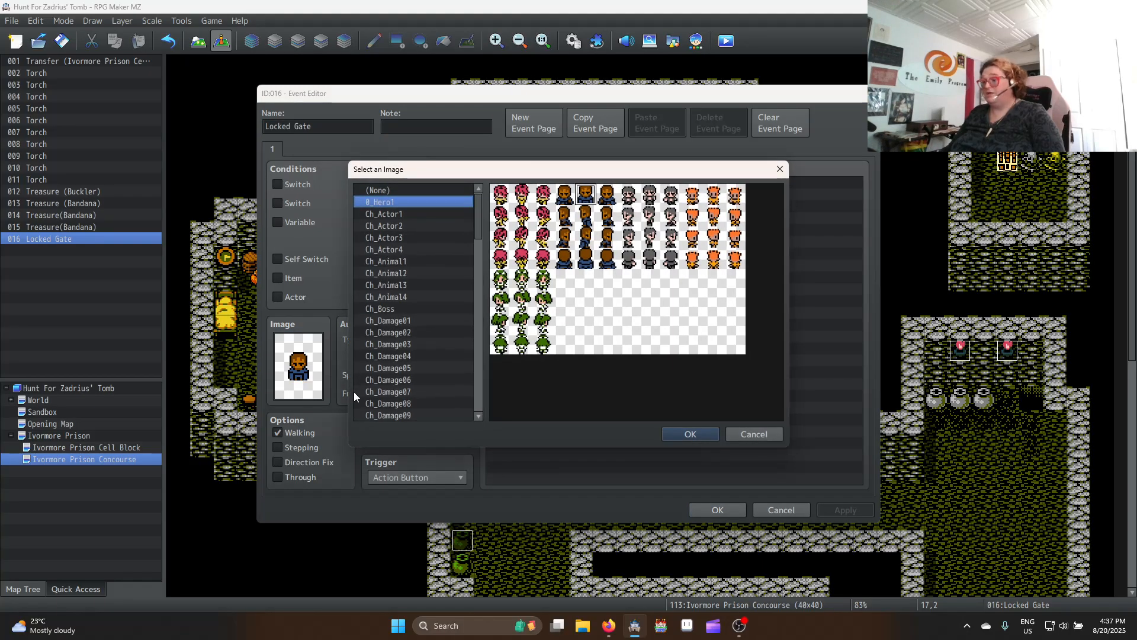
left_click(748, 435)
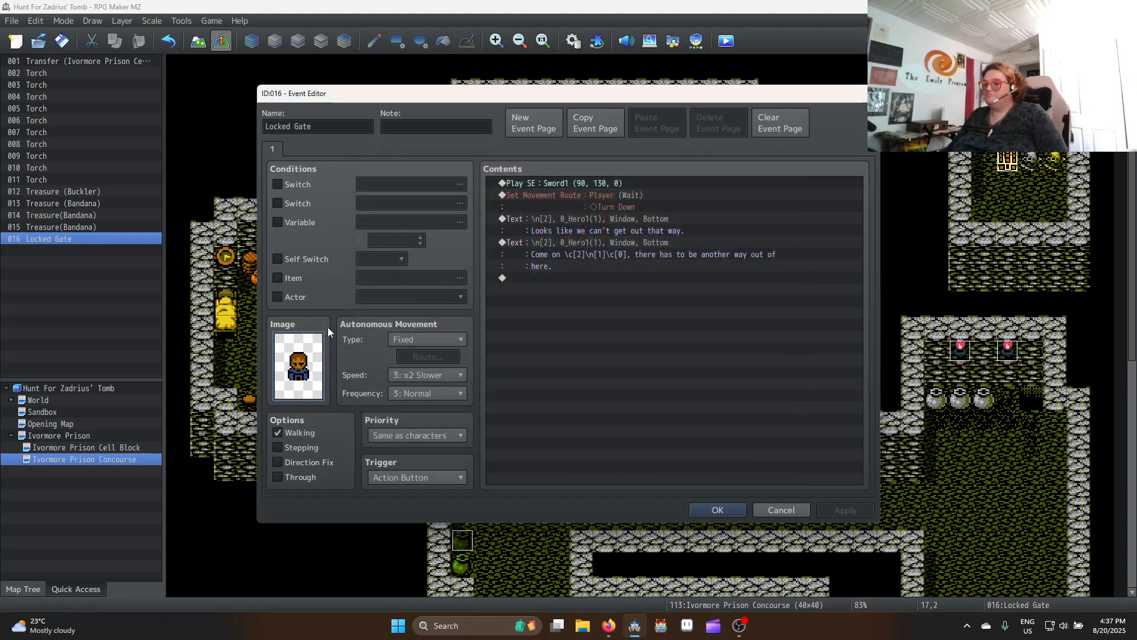
double_click(298, 366)
left_click(457, 191)
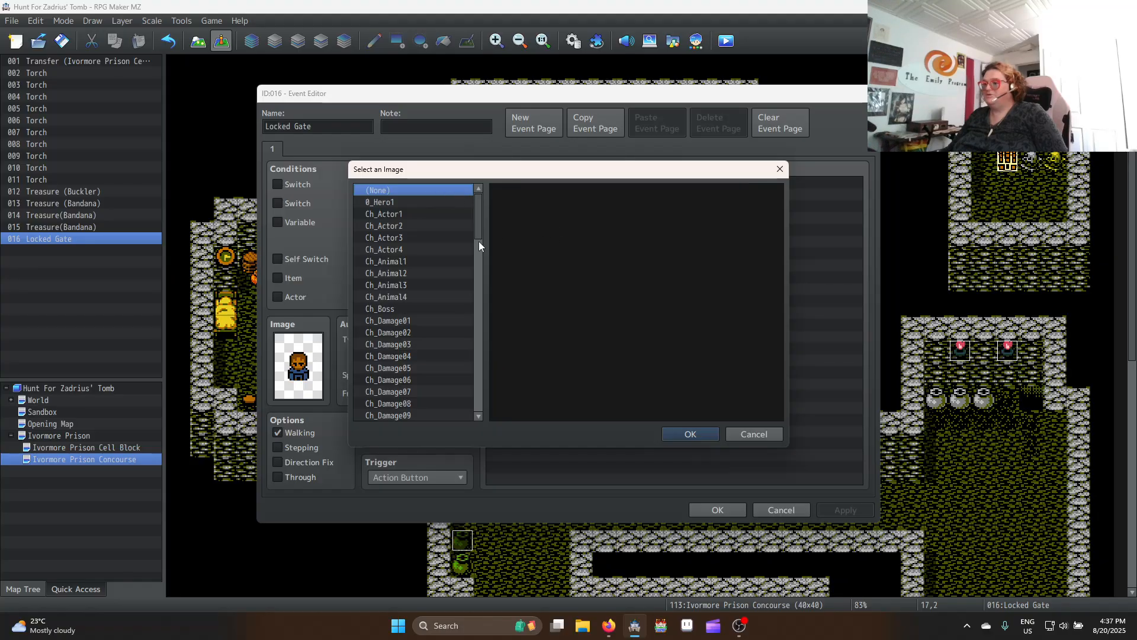
left_click(689, 433)
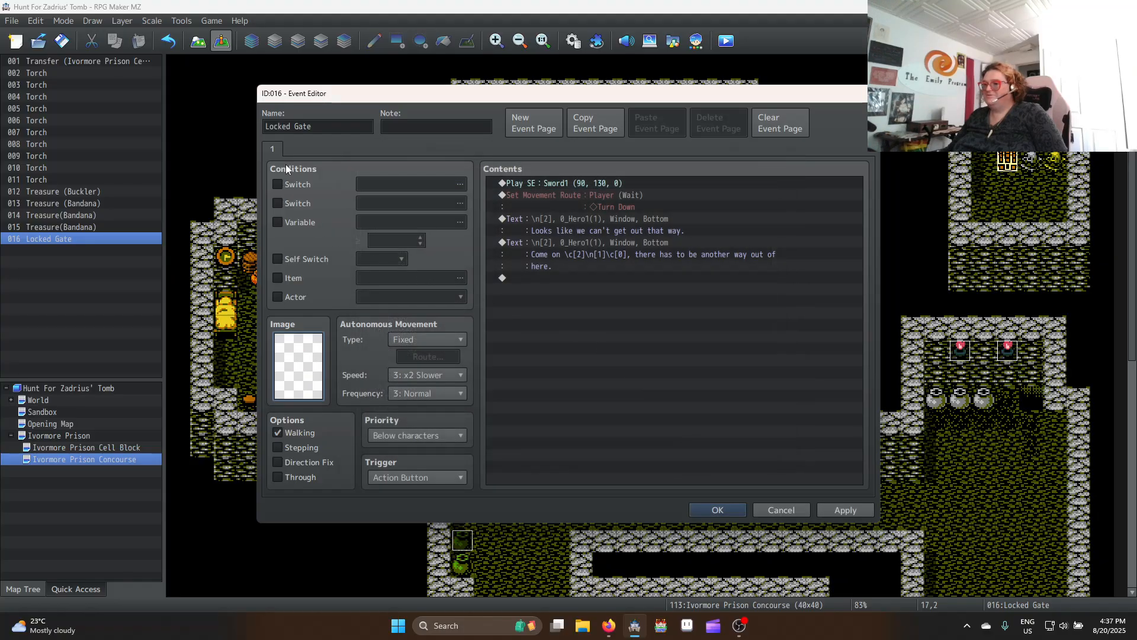
left_click(445, 436)
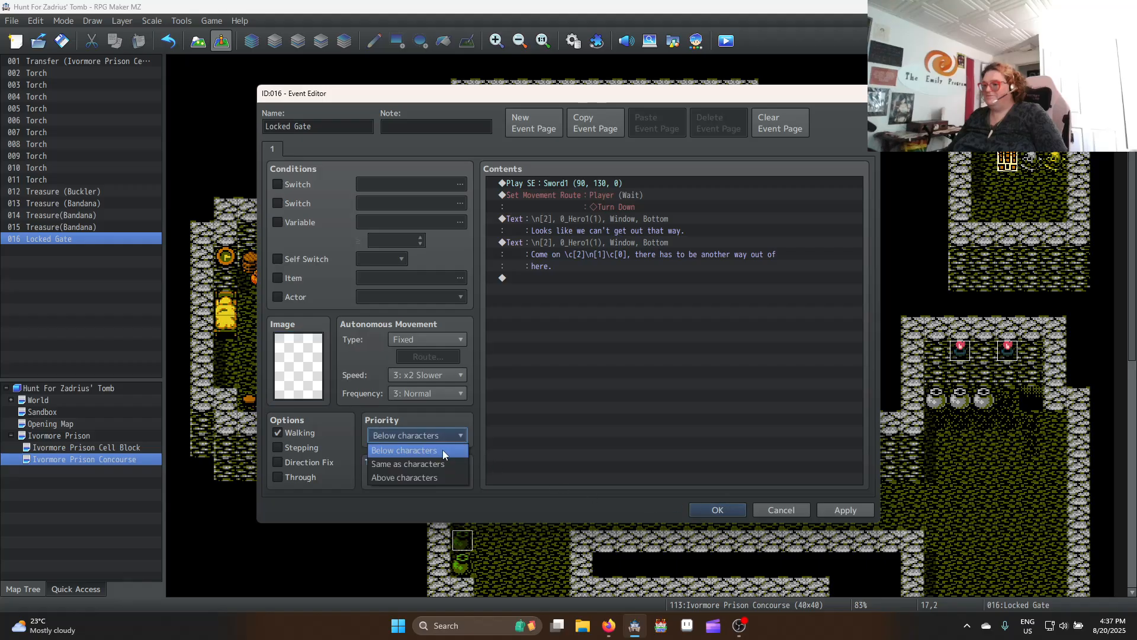
left_click(446, 465)
left_click(737, 502)
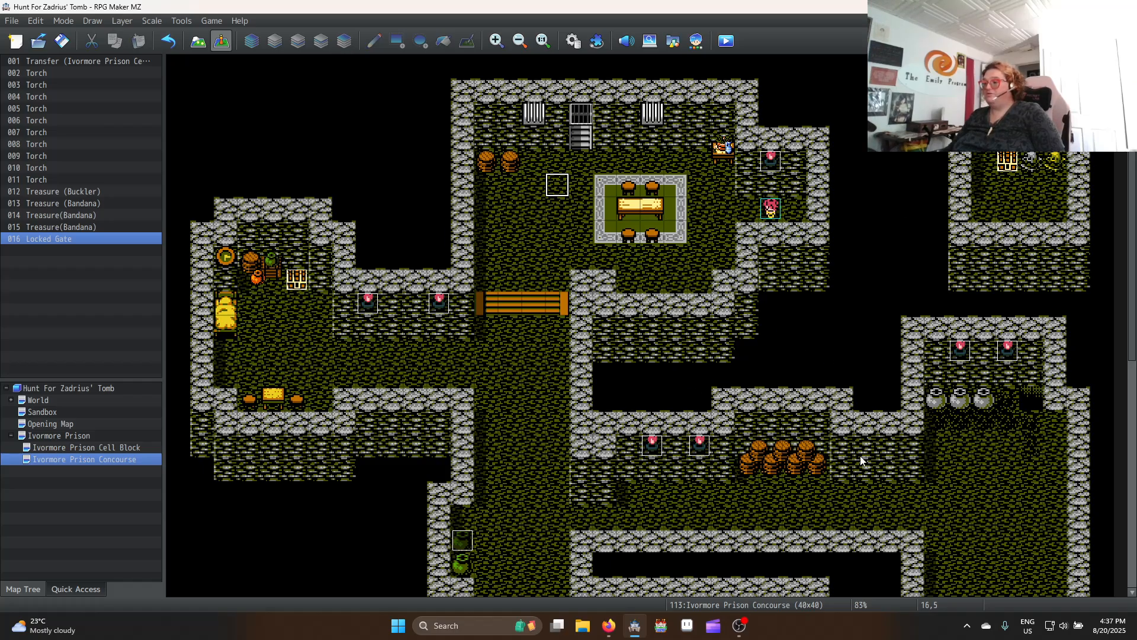
Create a new event at map tile 36,14, beside the row of pots, with priority set to Same as characters
left_click(1029, 402)
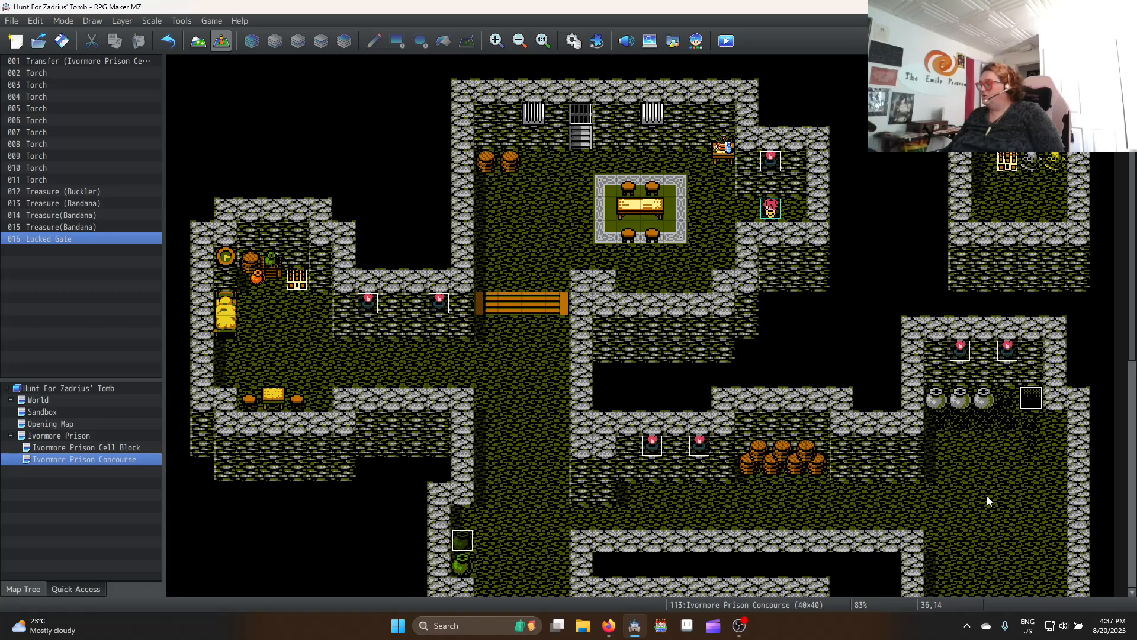
double_click(1037, 402)
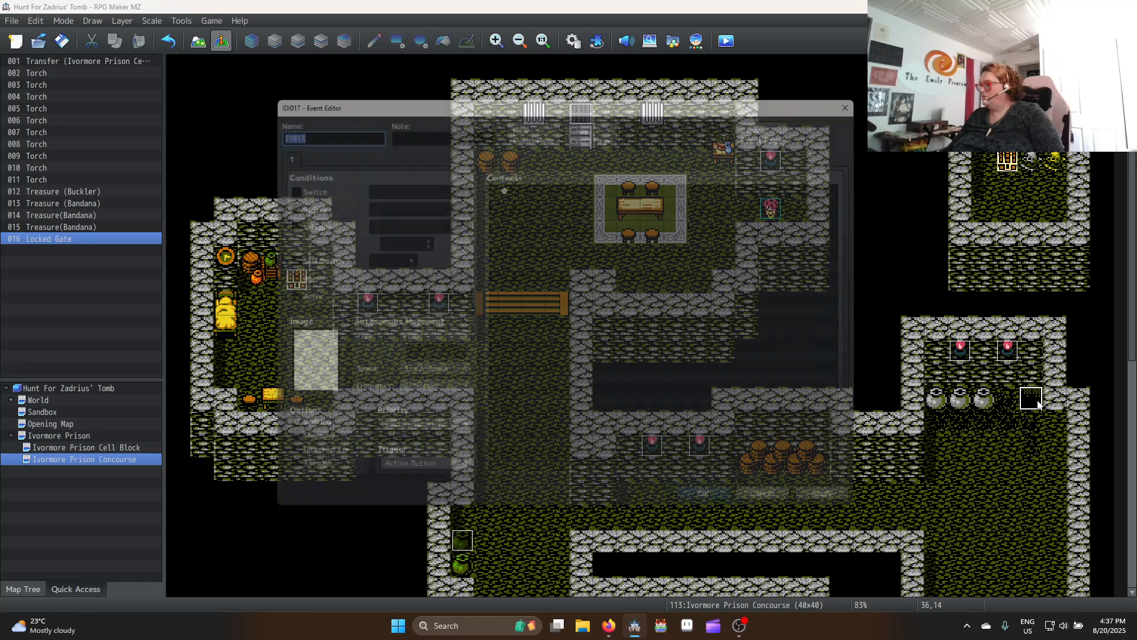
left_click(417, 435)
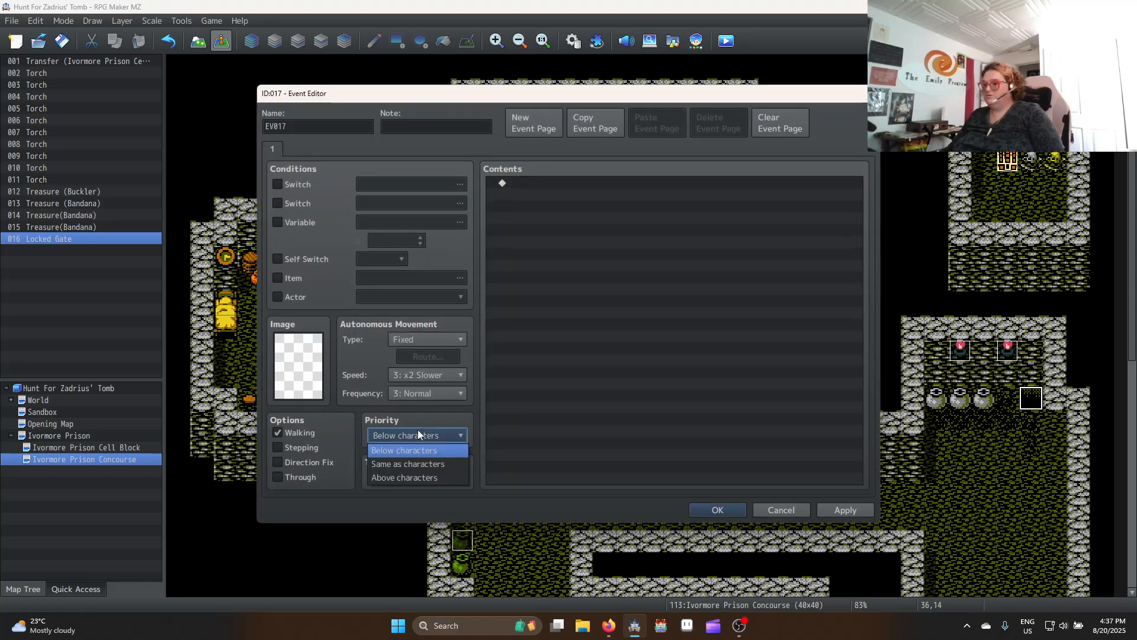
left_click(425, 465)
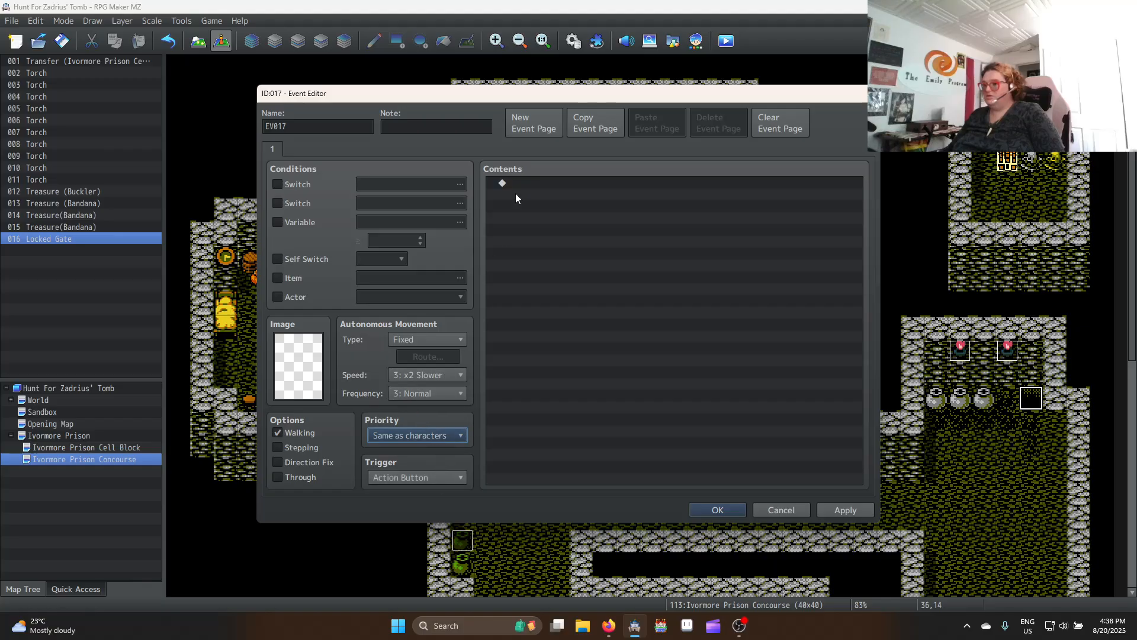
Add a comment reading <actionId:> to the new event and confirm the event
double_click(538, 183)
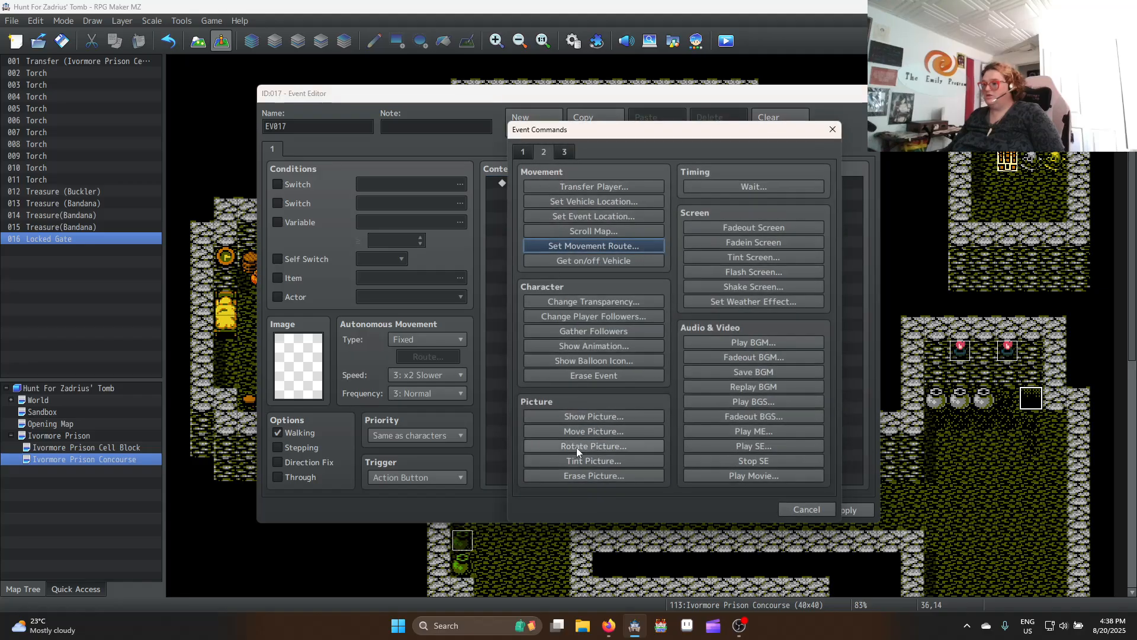
left_click(525, 154)
left_click(593, 476)
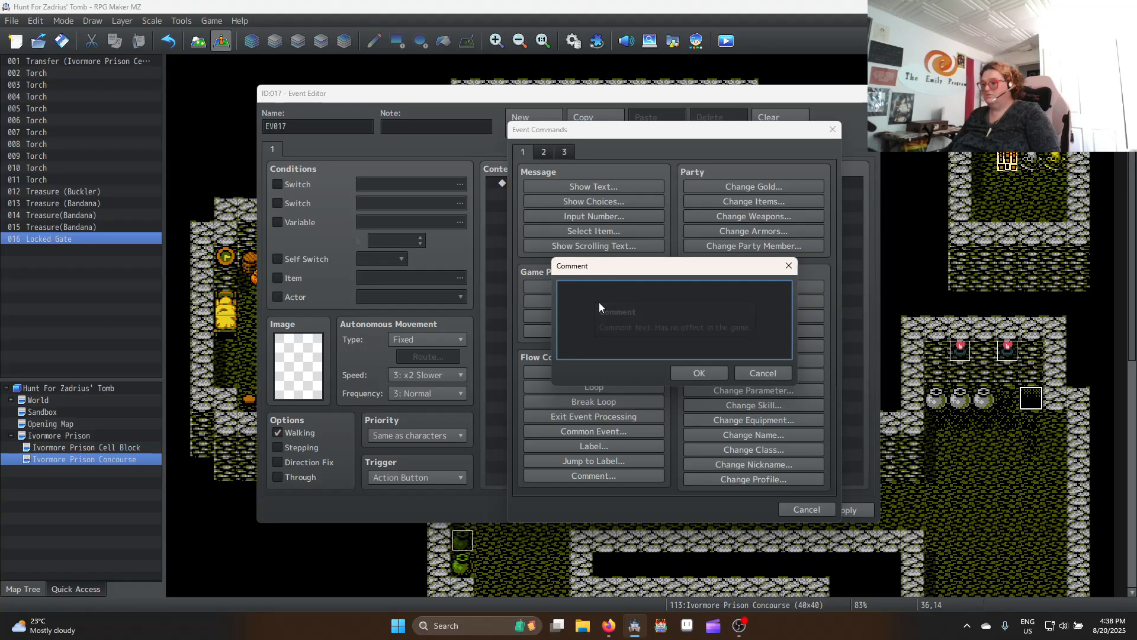
type("<actionI")
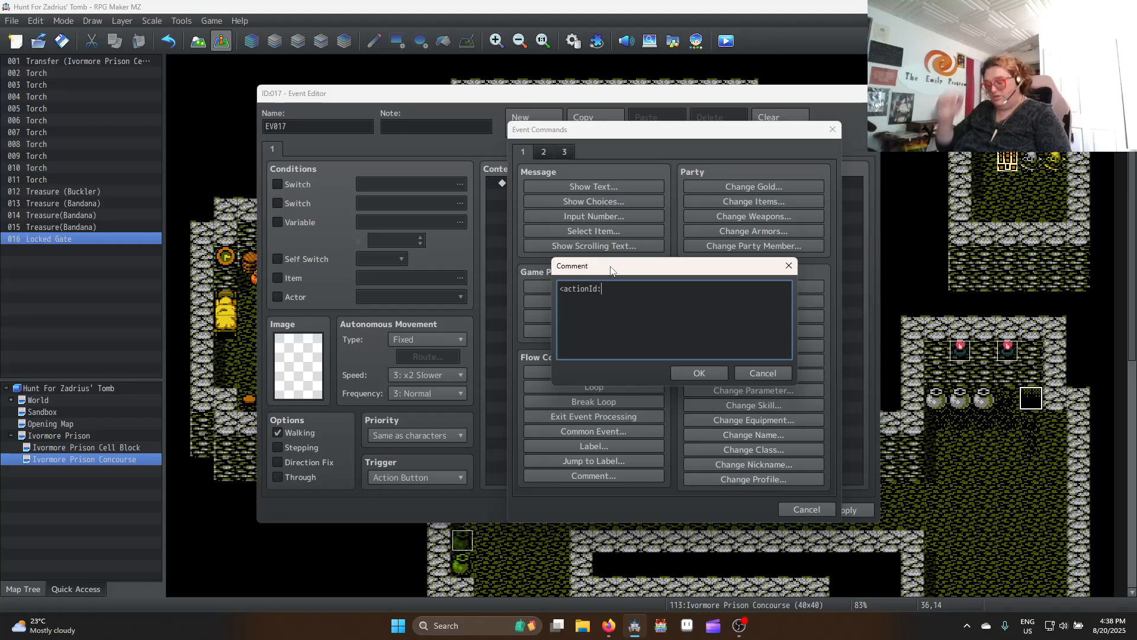
type("d:")
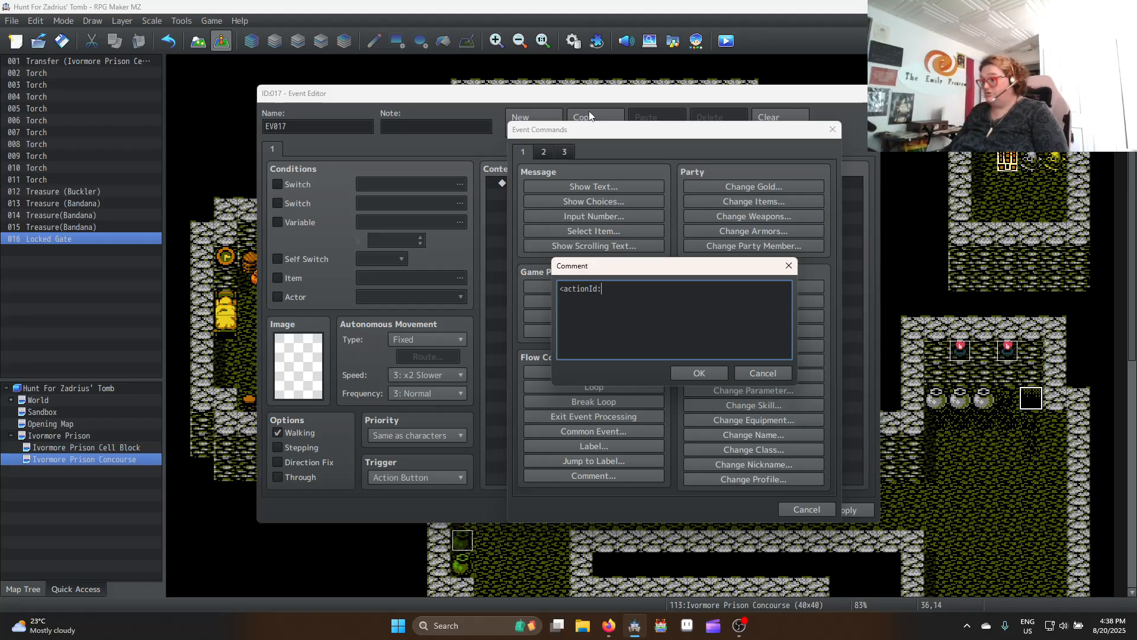
type(">")
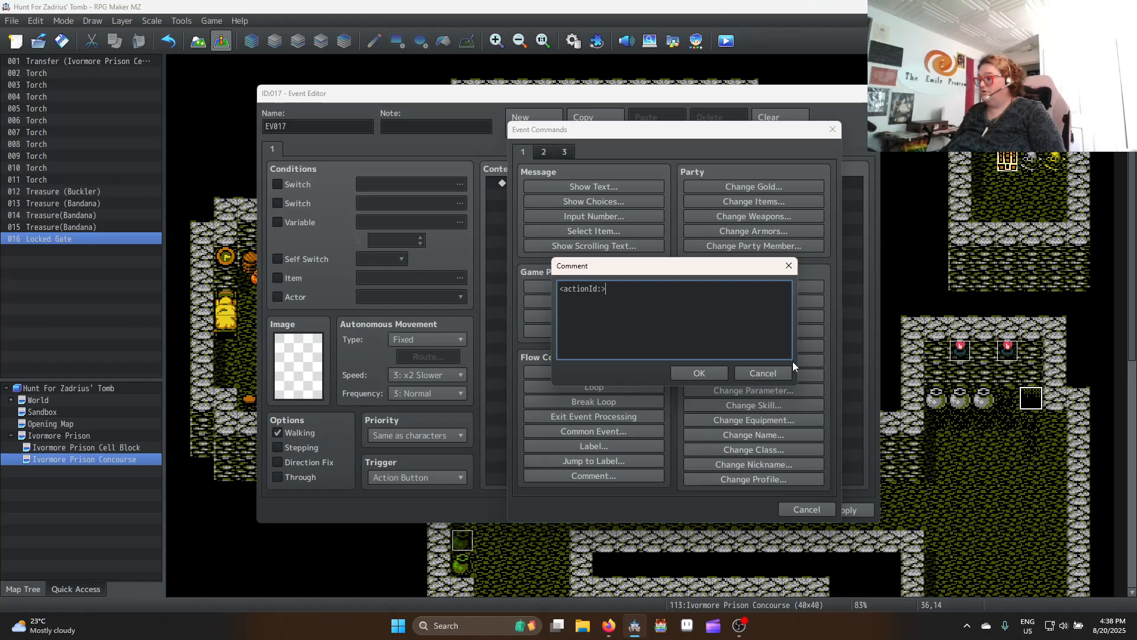
left_click(699, 373)
left_click(732, 512)
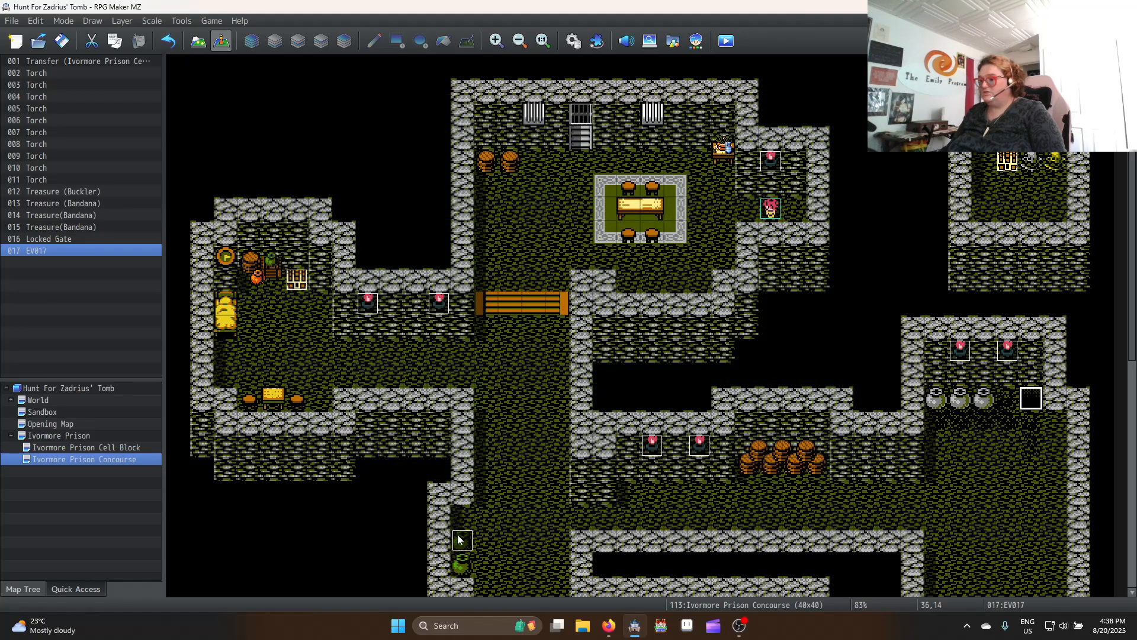
Copy the actionIcon comment from the Treasure(Bandana) event at tile 12,20 and close that event
double_click(461, 541)
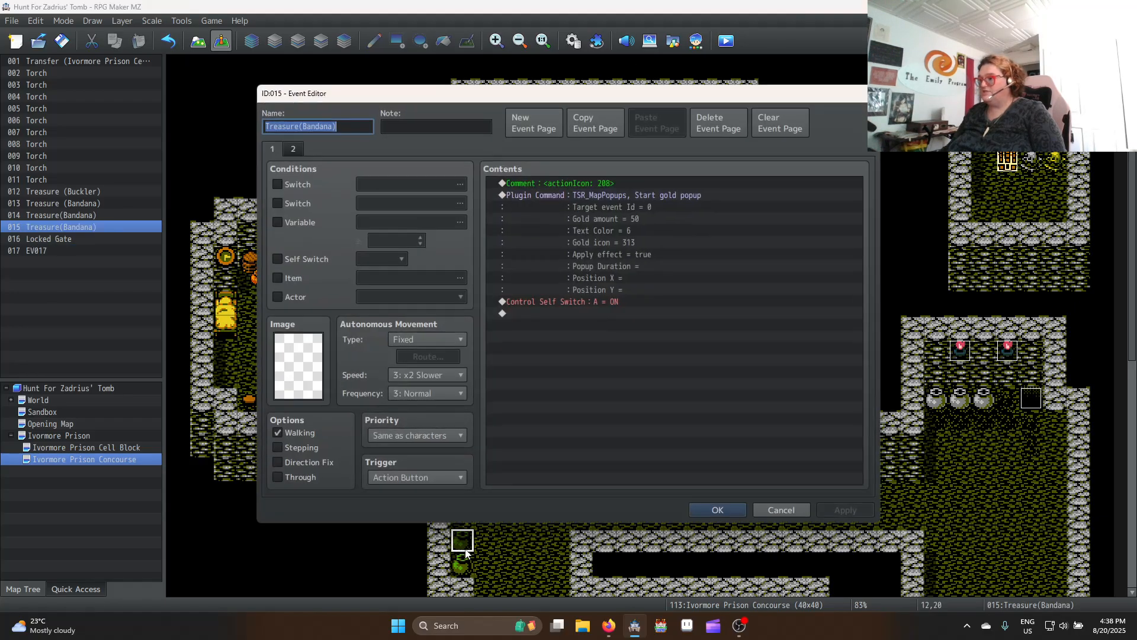
left_click(591, 184)
left_click(723, 513)
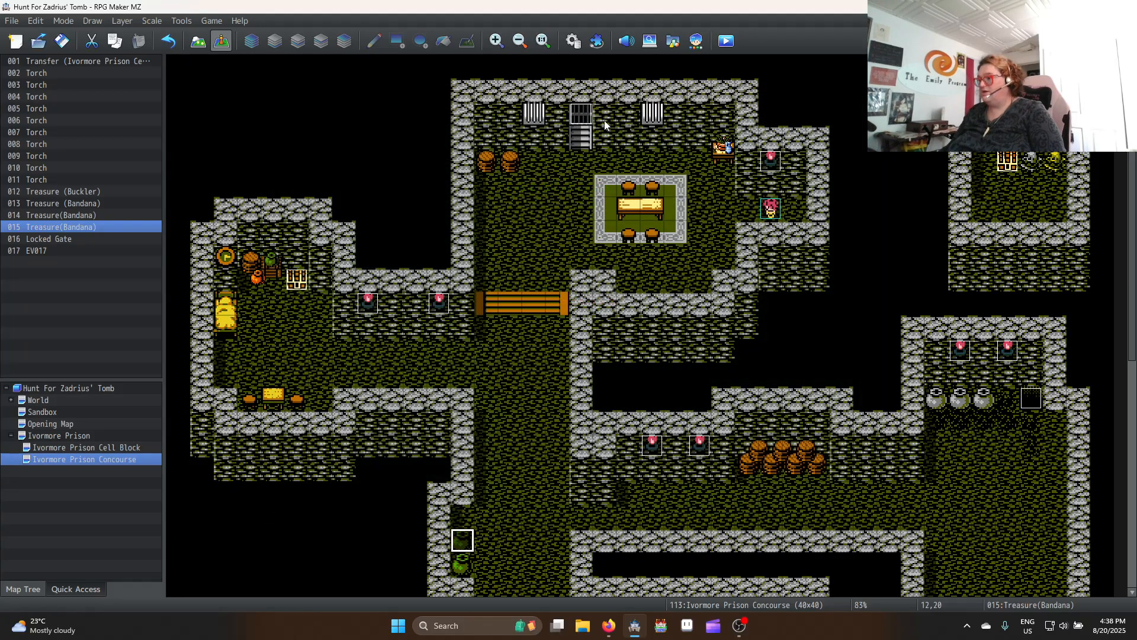
Look up the index of the speech bubble icon through the Bandana's icon picker in the database, leaving the armor unchanged
left_click(599, 40)
double_click(616, 146)
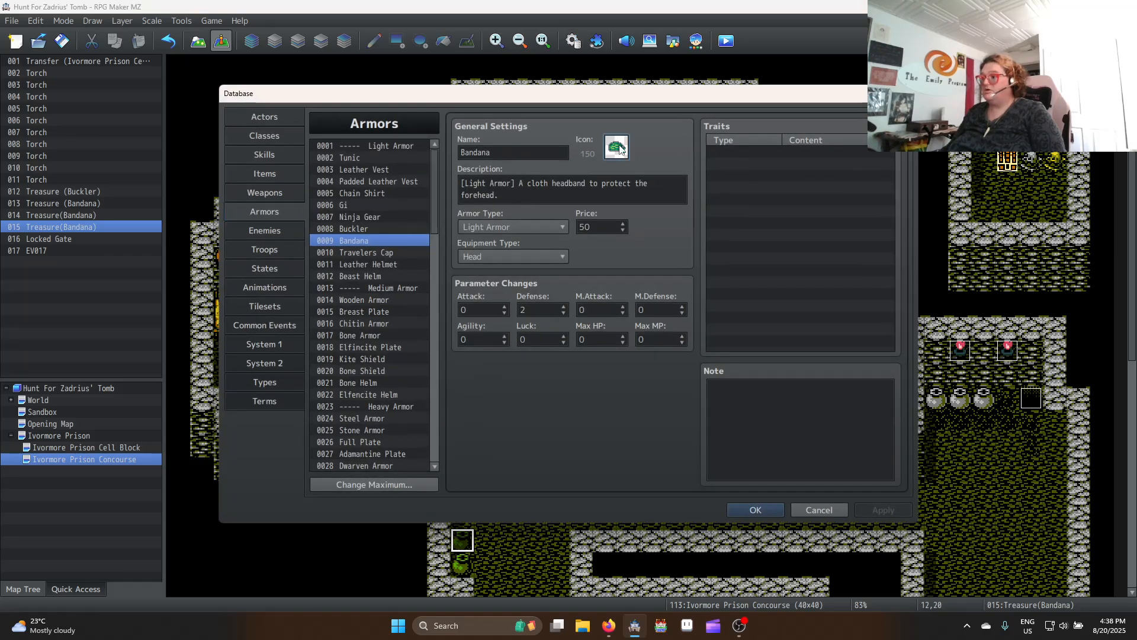
scroll(623, 286, "down", 5)
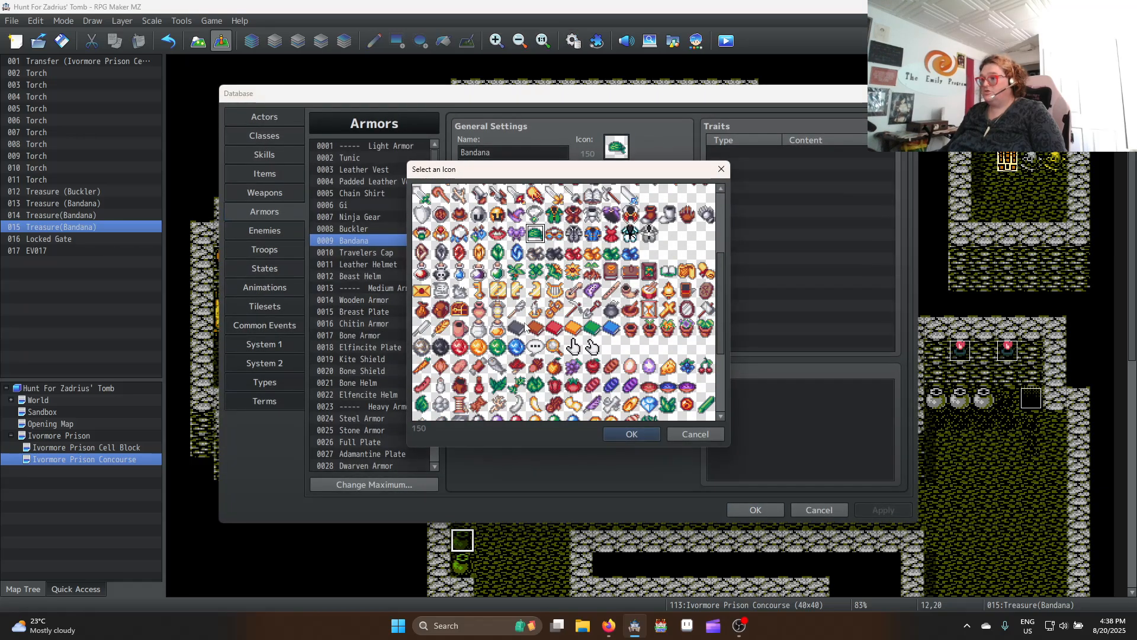
scroll(522, 318, "down", 2)
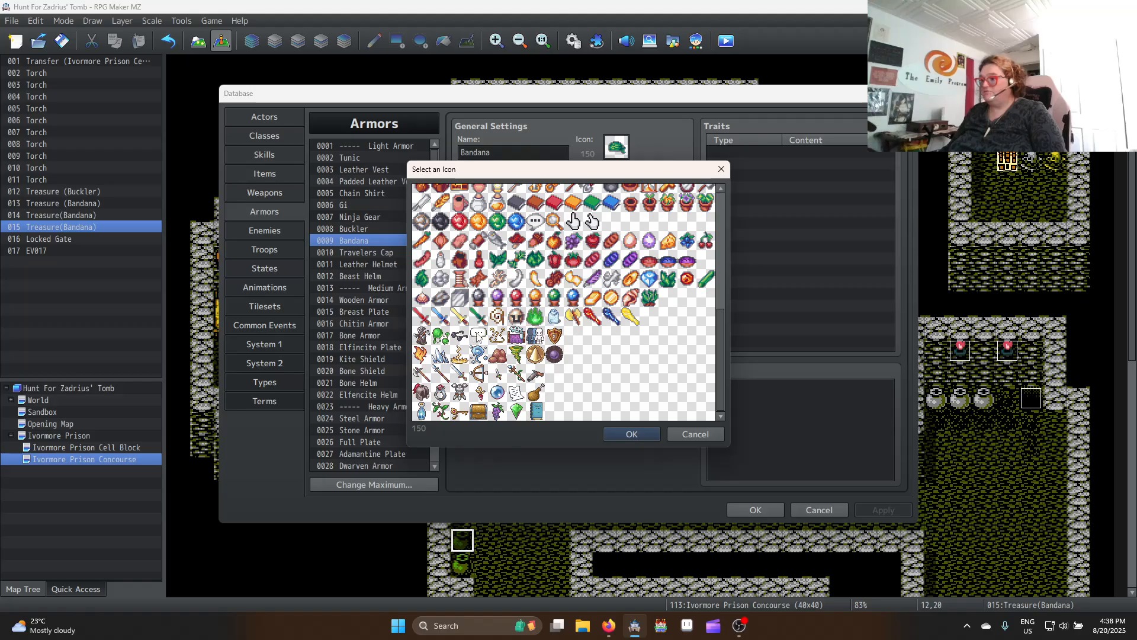
left_click(536, 222)
scroll(557, 250, "up", 3)
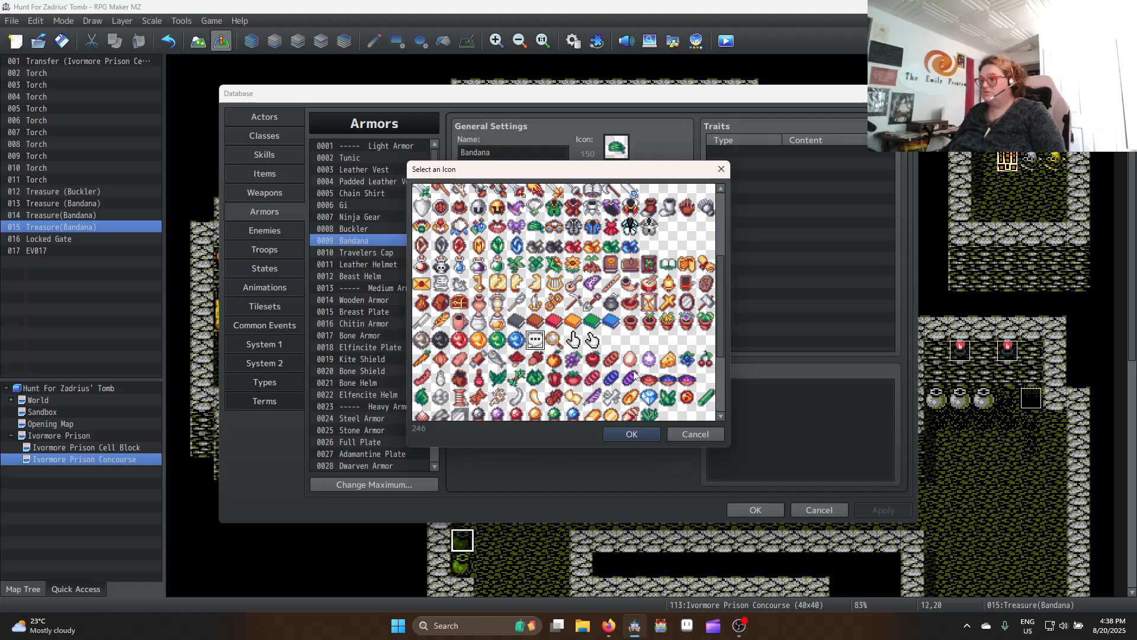
scroll(634, 375, "up", 4)
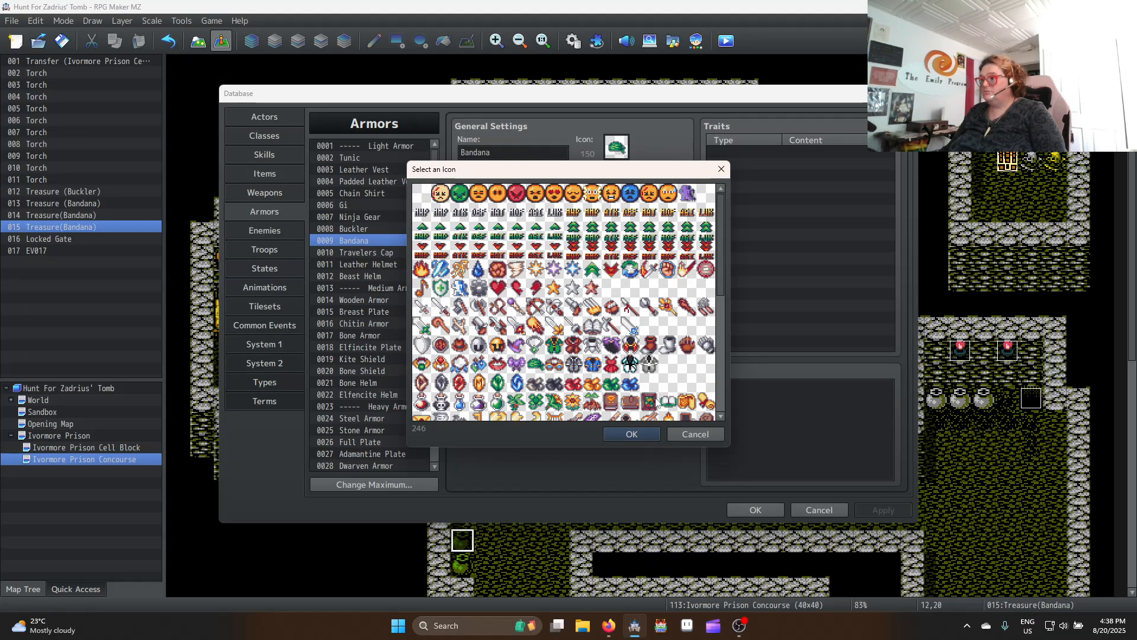
left_click(694, 434)
left_click(812, 510)
Paste the copied actionIcon comment into the event at tile 36,14 and delete its <actionId:> comment
double_click(1031, 398)
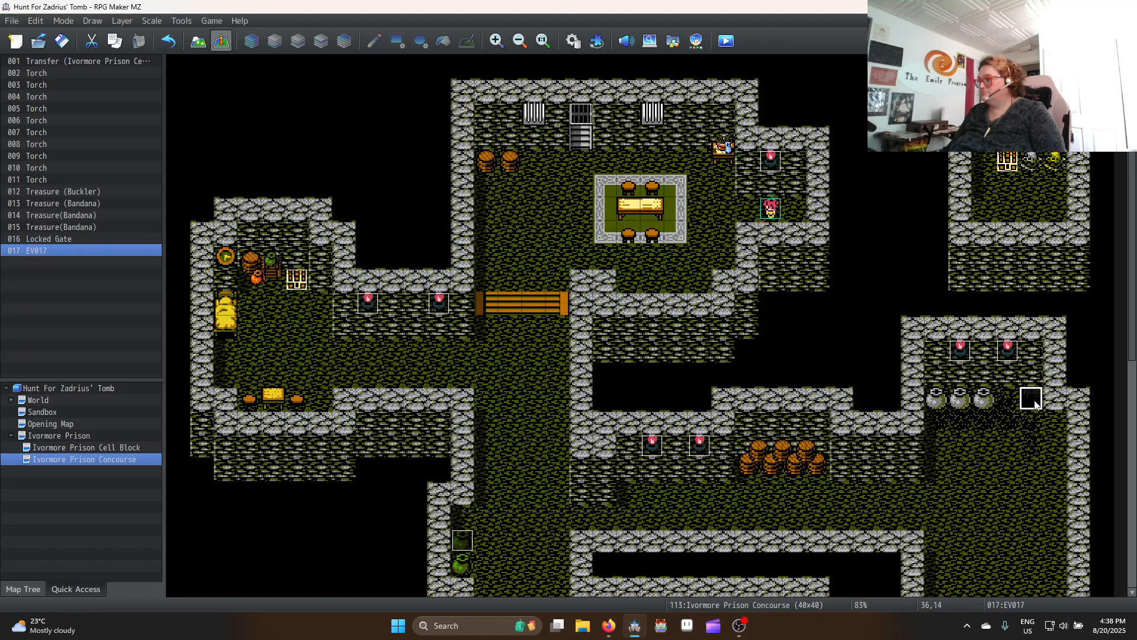
left_click(561, 184)
key("ctrl+v")
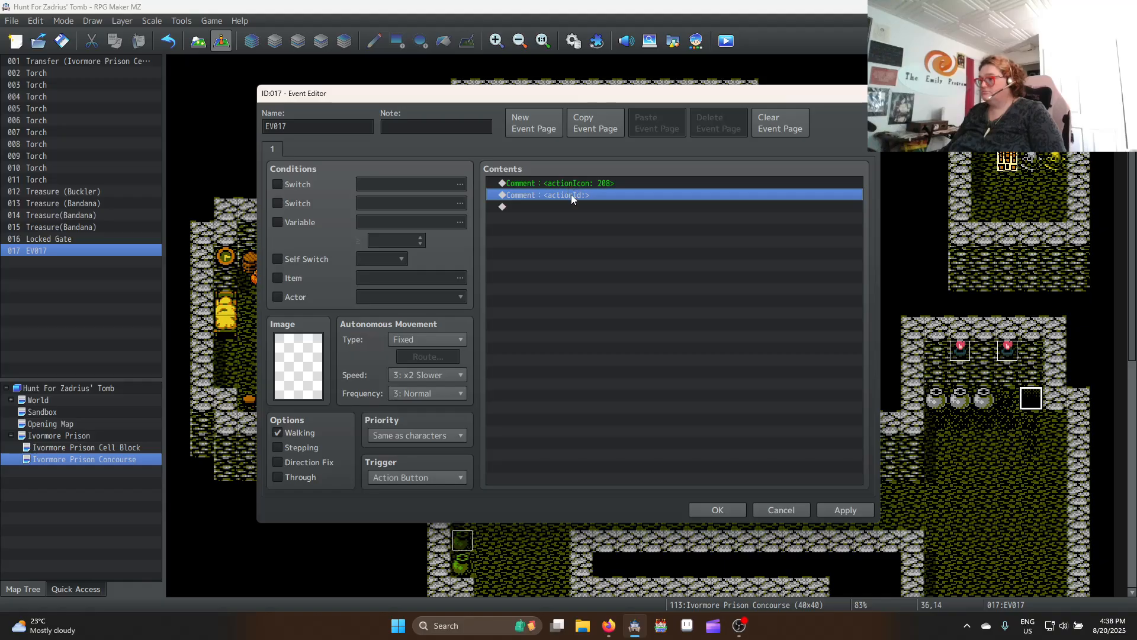
key("Delete")
Change the pasted comment to <actionIcon: 246>, apply it, and confirm the event
double_click(582, 182)
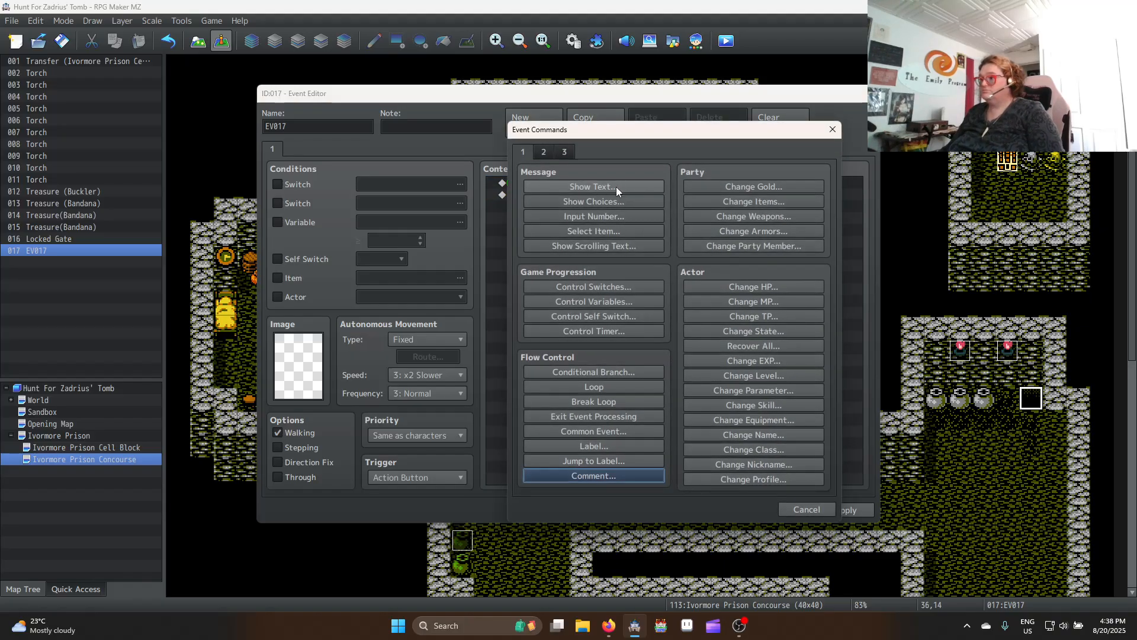
key("Escape")
key("space")
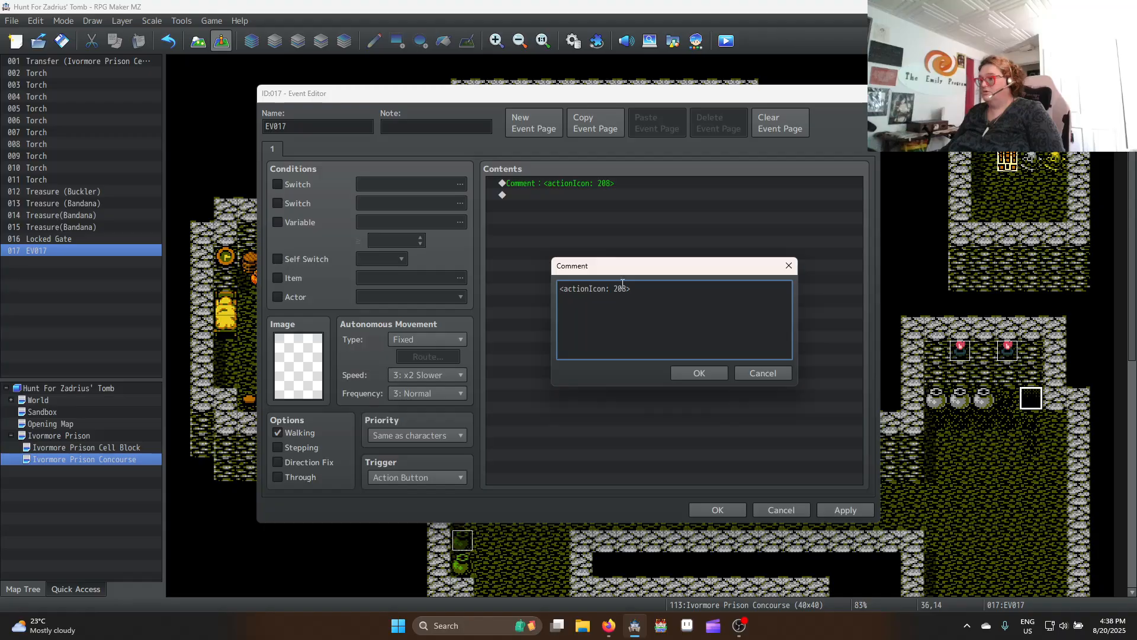
key("Right")
key("shift+Left")
key("shift+Left")
type("46")
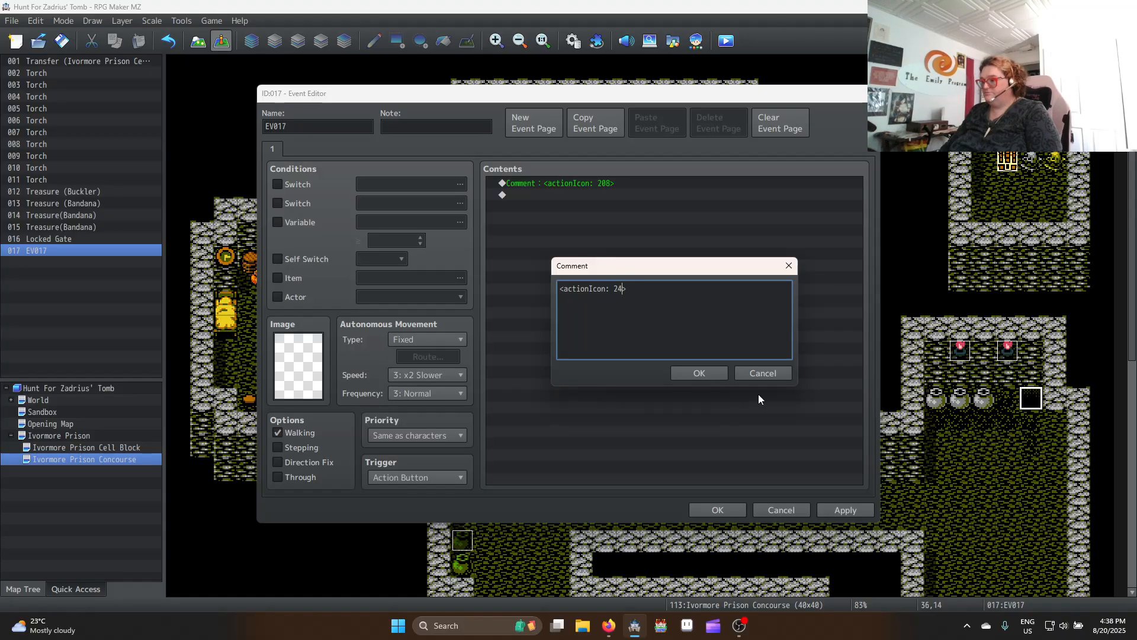
left_click(721, 376)
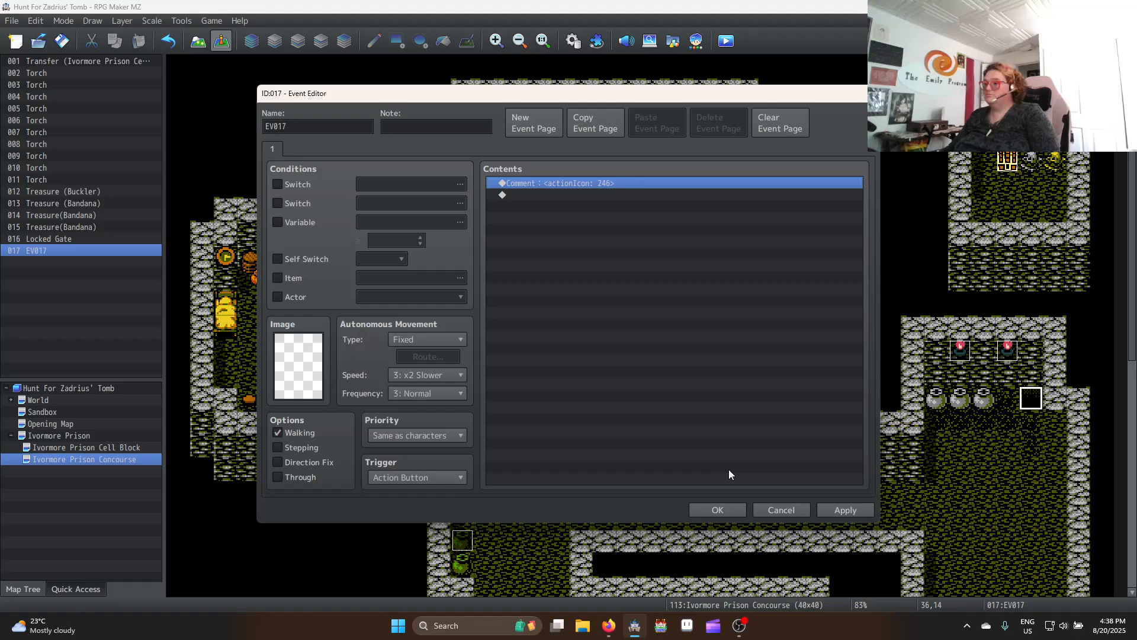
left_click(855, 508)
left_click(708, 511)
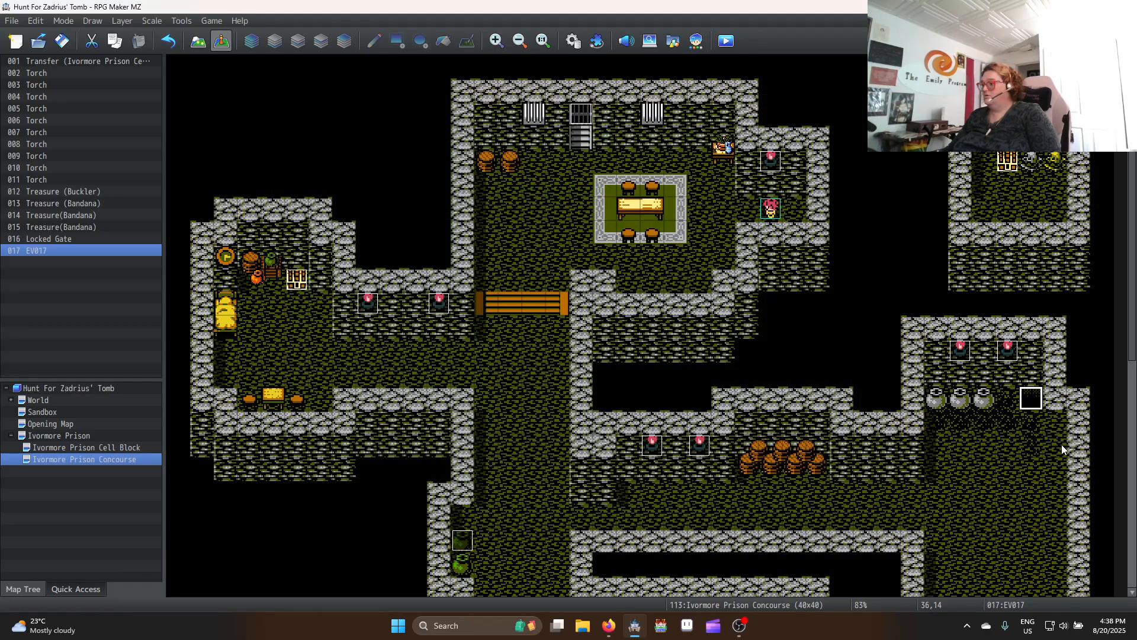
Start a Show Text command below the actionIcon comment in the event at tile 36,14, using the pink-haired face from 0_Hero1
double_click(1031, 400)
double_click(591, 195)
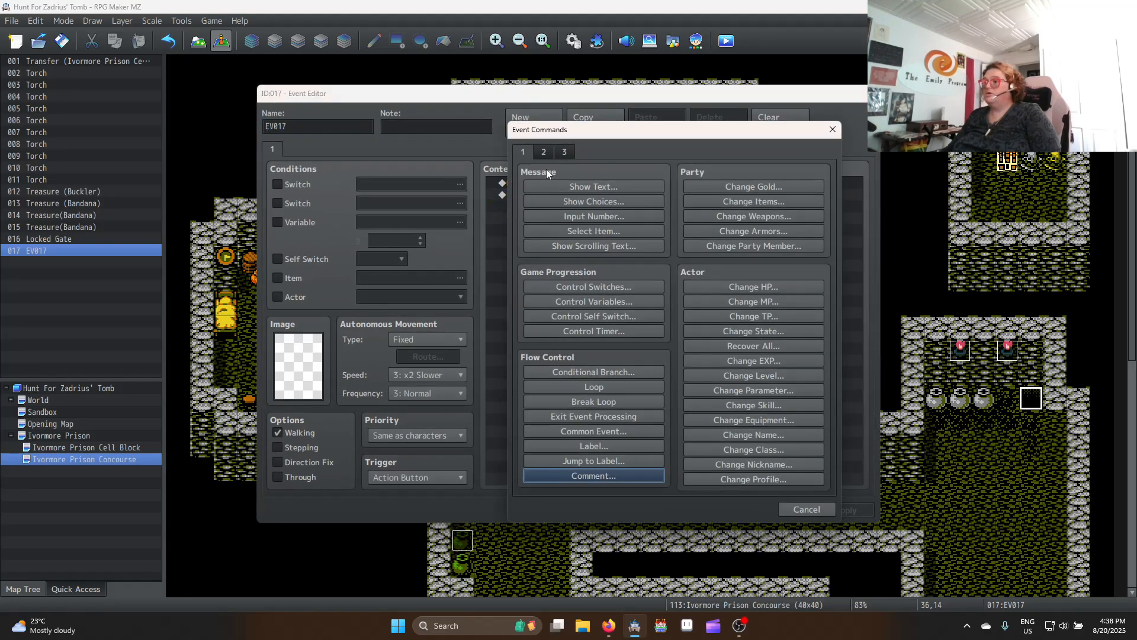
left_click(578, 187)
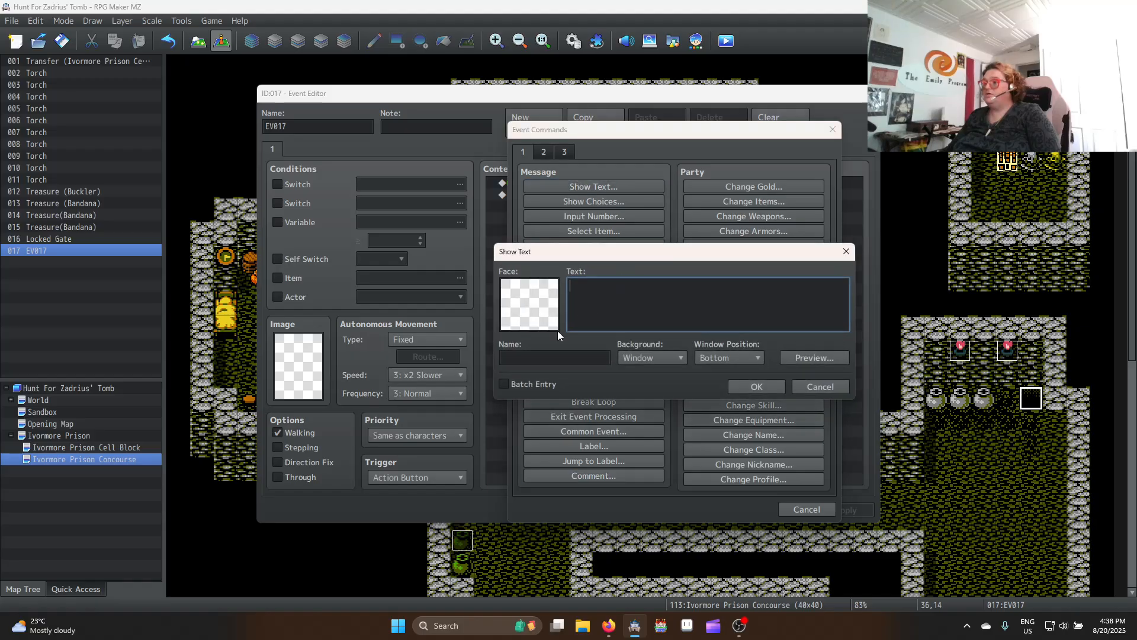
double_click(559, 290)
left_click(499, 220)
double_click(763, 241)
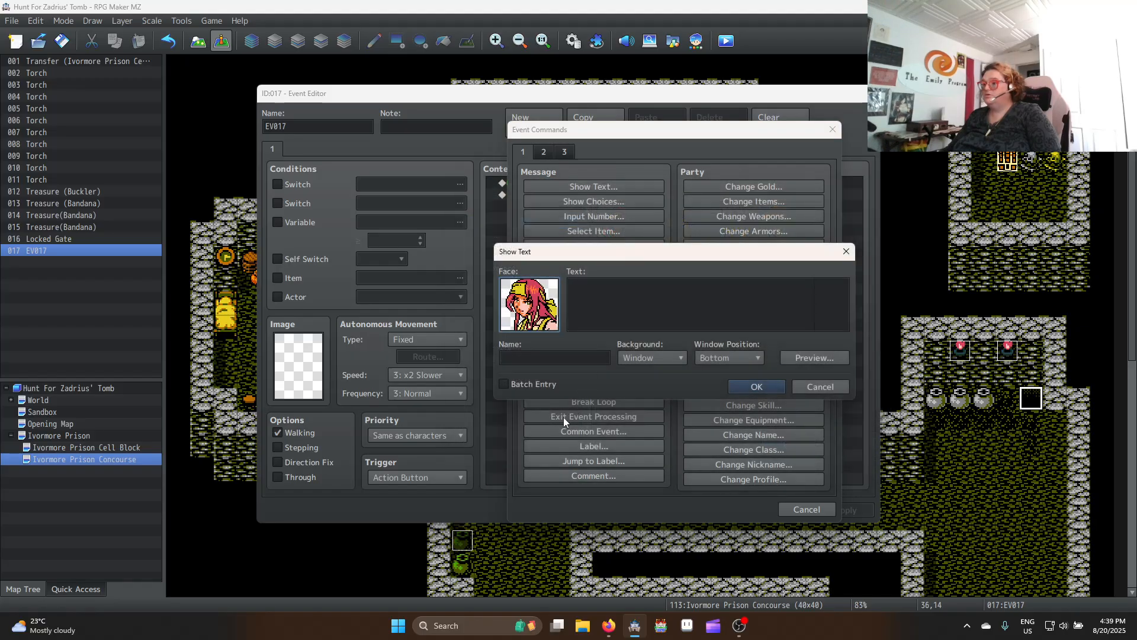
Set the message's speaker name to \c[2]\n[1]\c[0]
left_click(573, 358)
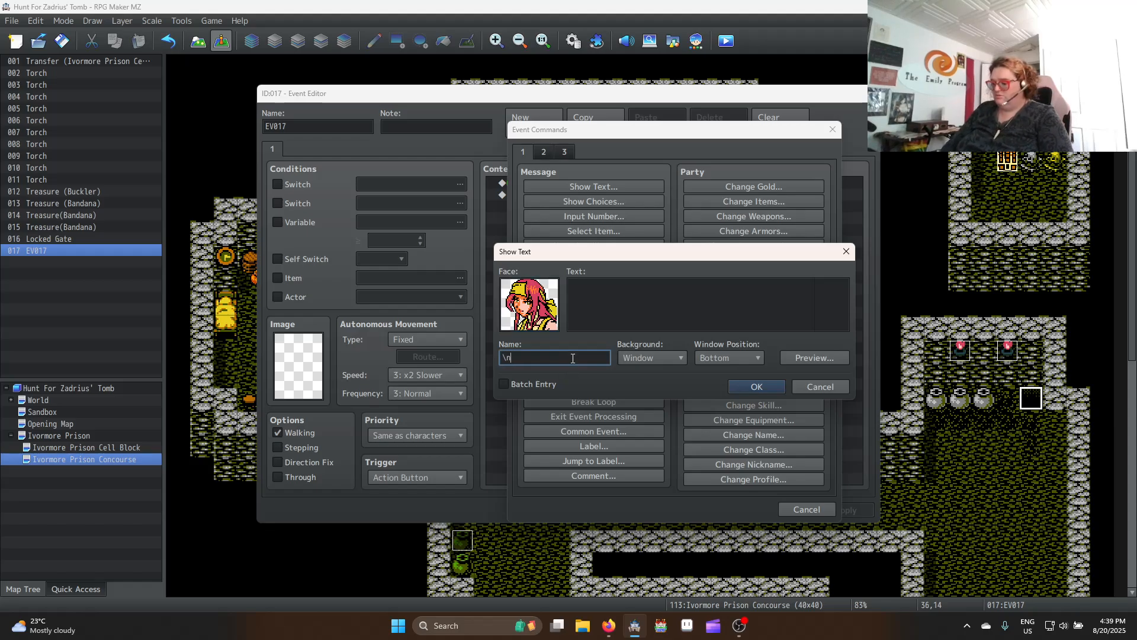
type("[1]")
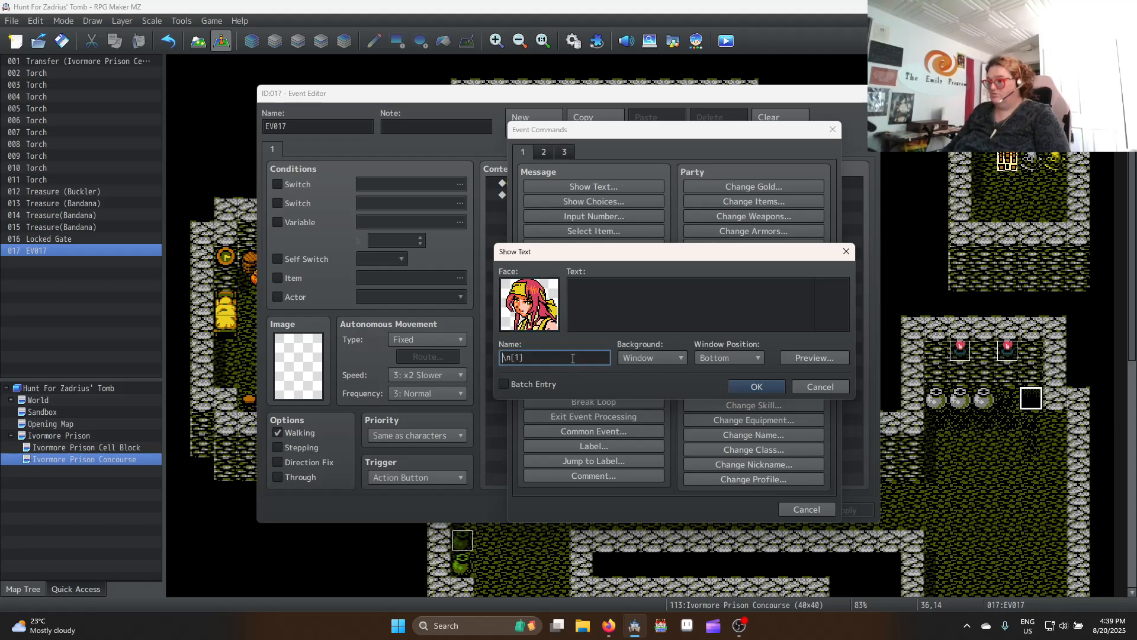
key("Home")
type("\\c[2]")
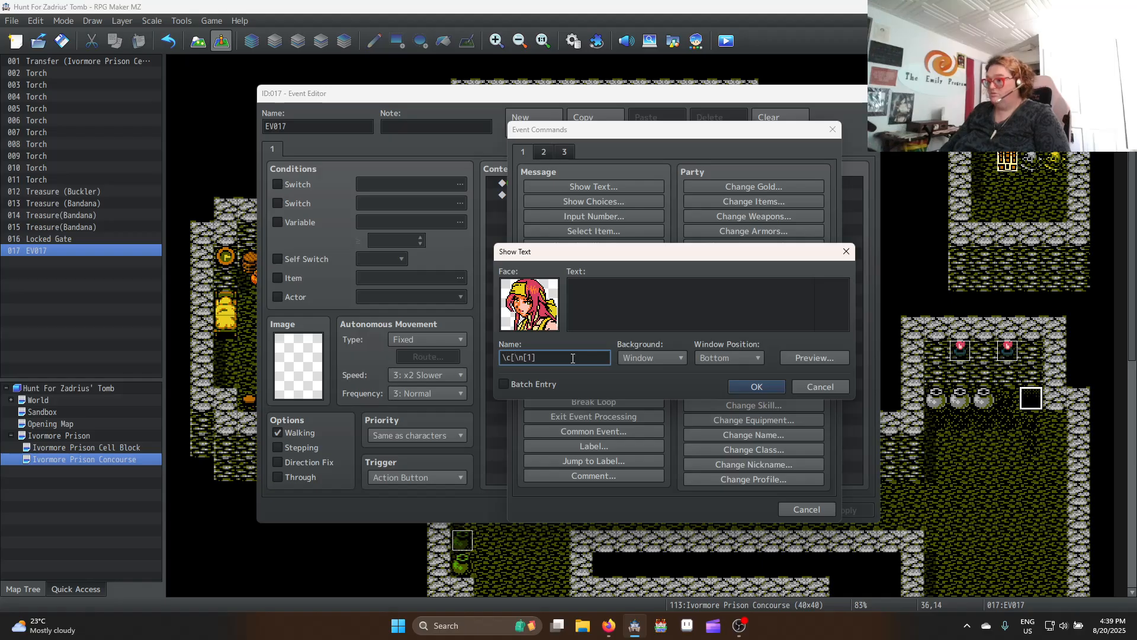
key("shift+Left")
key("shift+Left")
key("shift+Left")
key("shift+Left")
key("shift+Left")
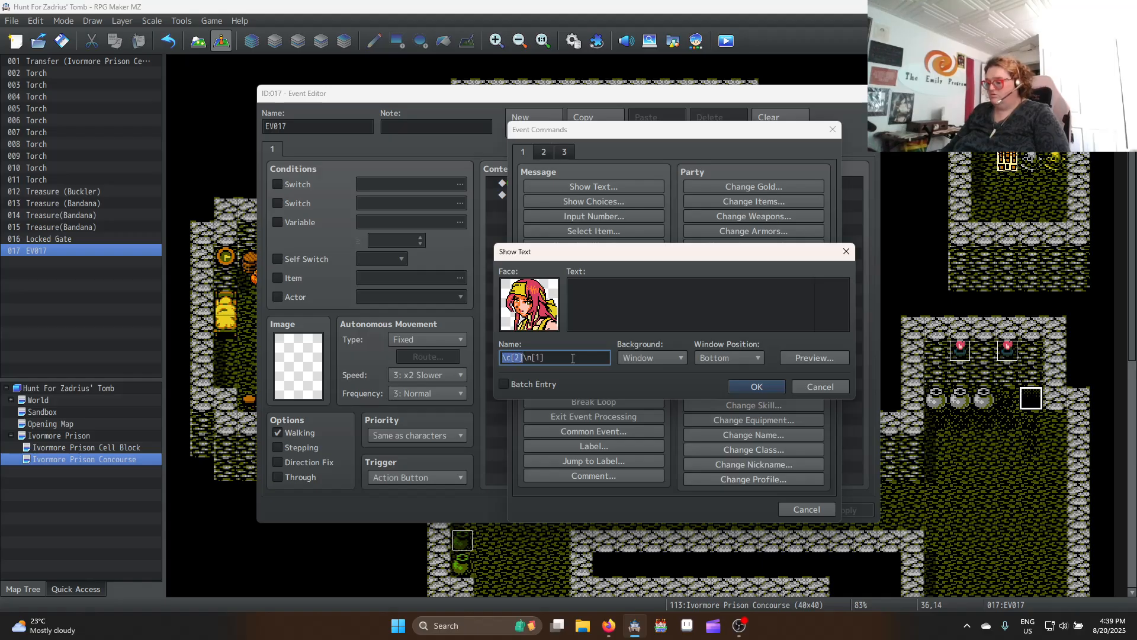
key("ctrl+c")
key("End")
key("ctrl+v")
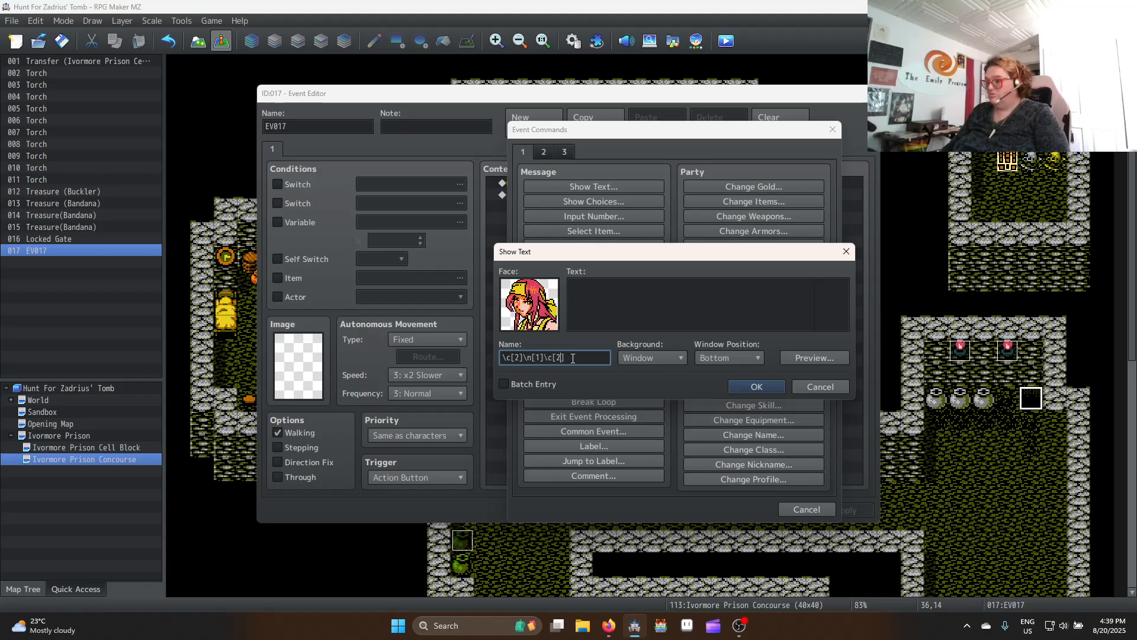
Reuse the name's color codes in the message, enter \c[2]What is that smell?\c[0] as its text, and confirm the message
key("ctrl+a")
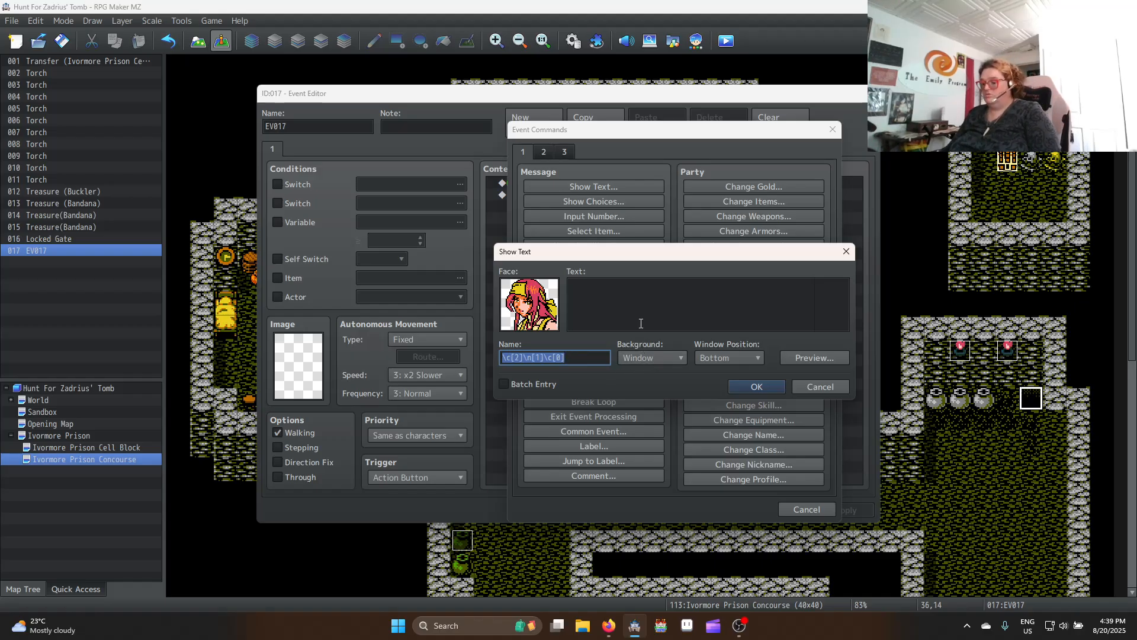
left_click(591, 294)
key("ctrl+v")
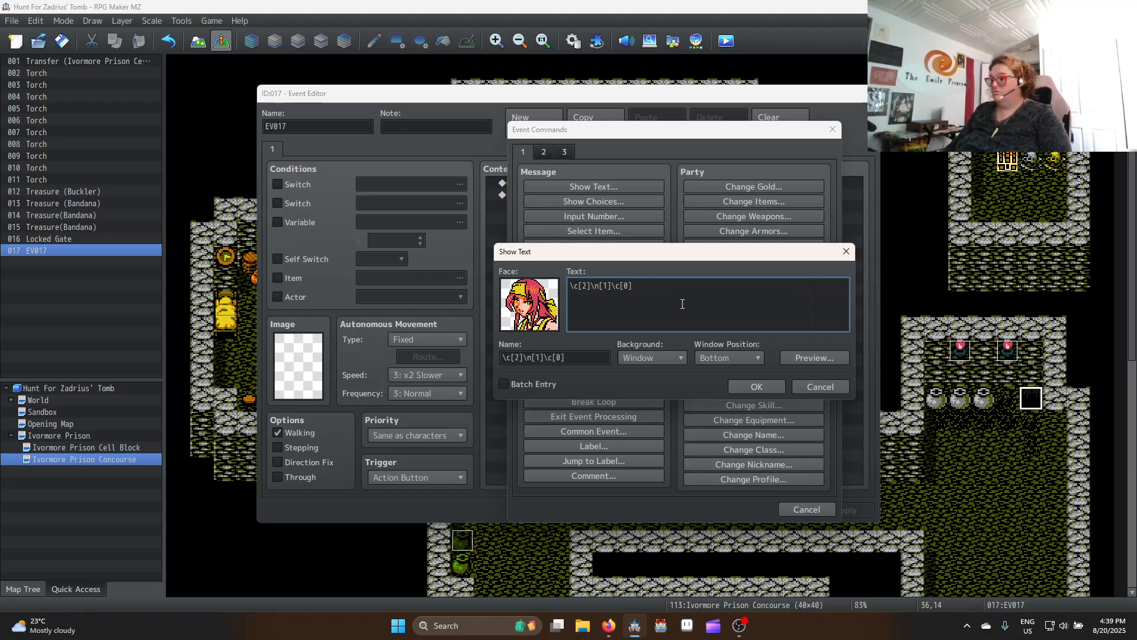
key("shift+Left")
key("shift+Left")
key("shift+Left")
key("shift+Left")
key("shift+Left")
key("BackSpace")
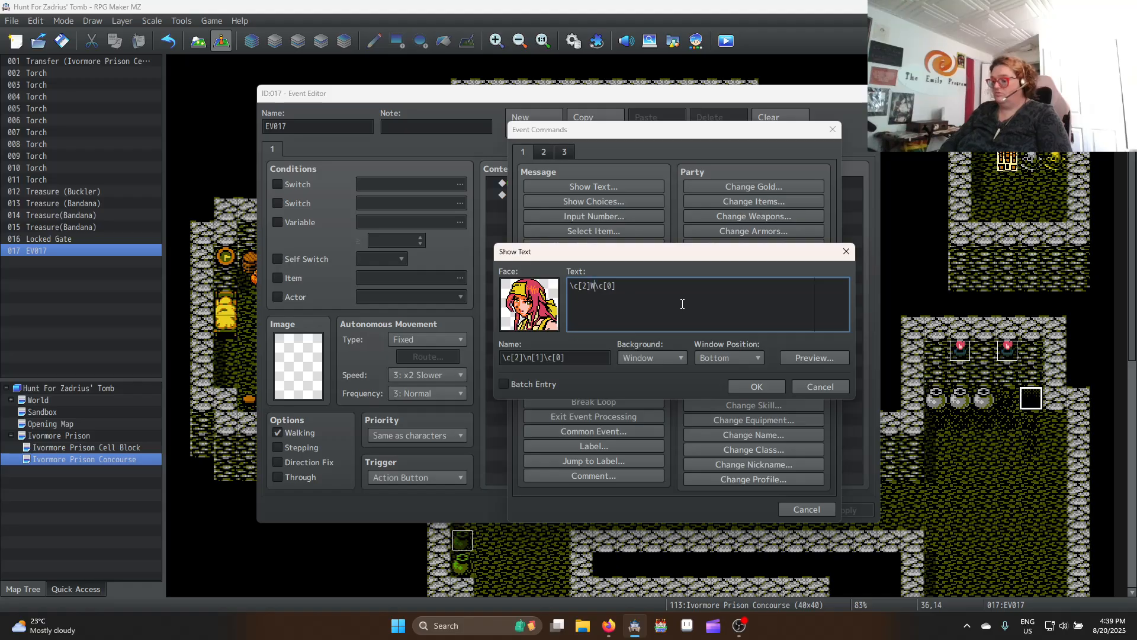
type("What is that smell")
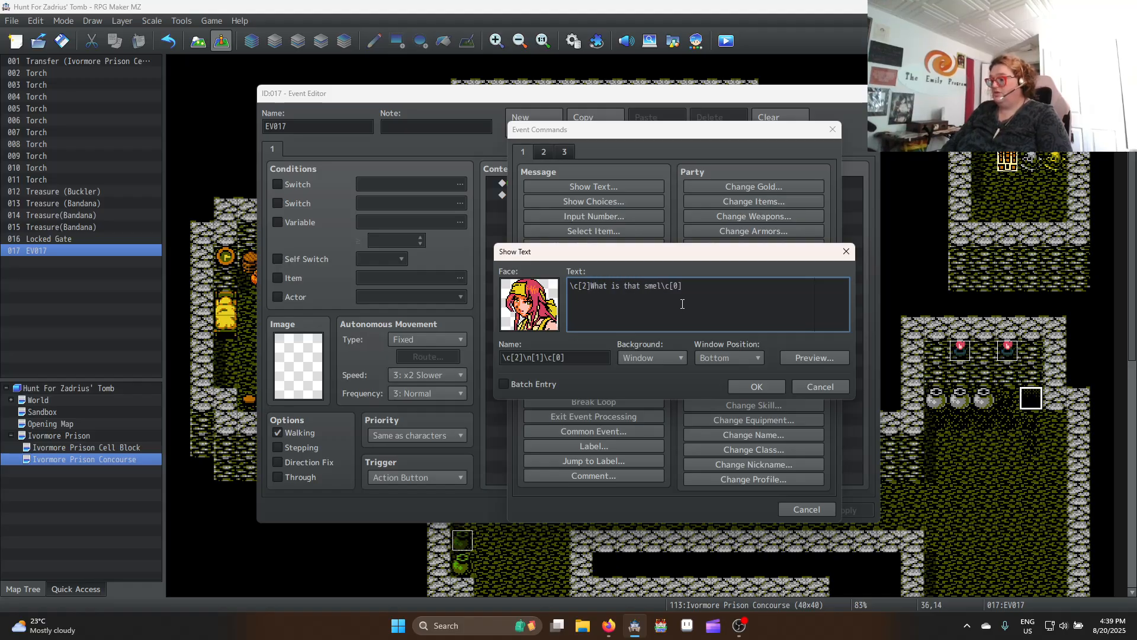
type("?")
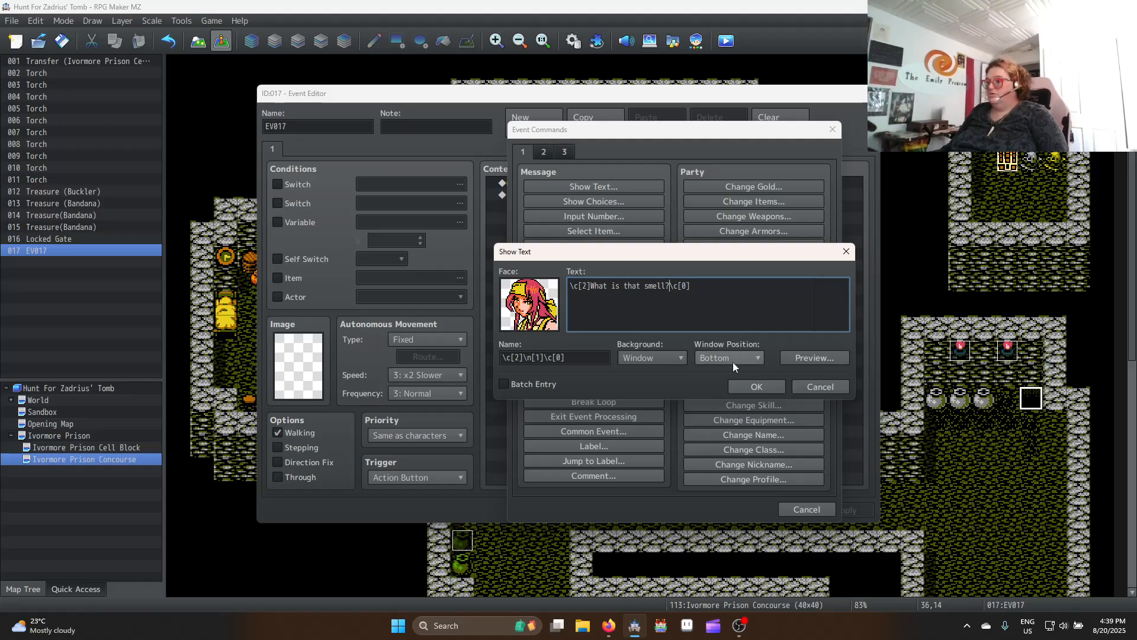
left_click(756, 386)
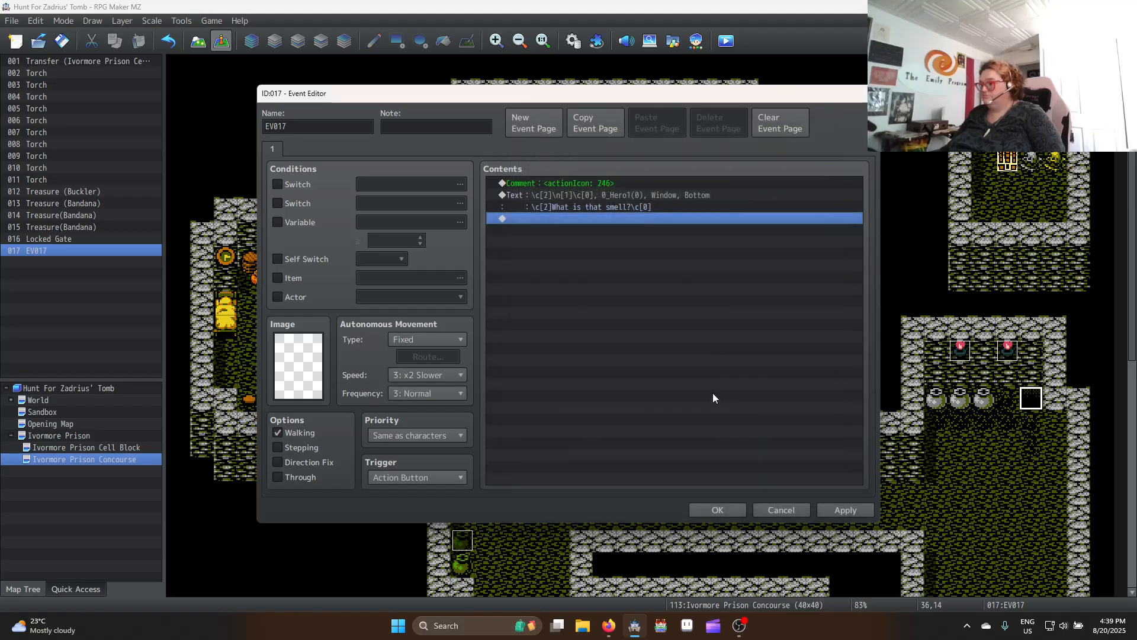
Start a second Show Text command below the first message, using the brown-haired man's face from 0_Hero1
double_click(548, 218)
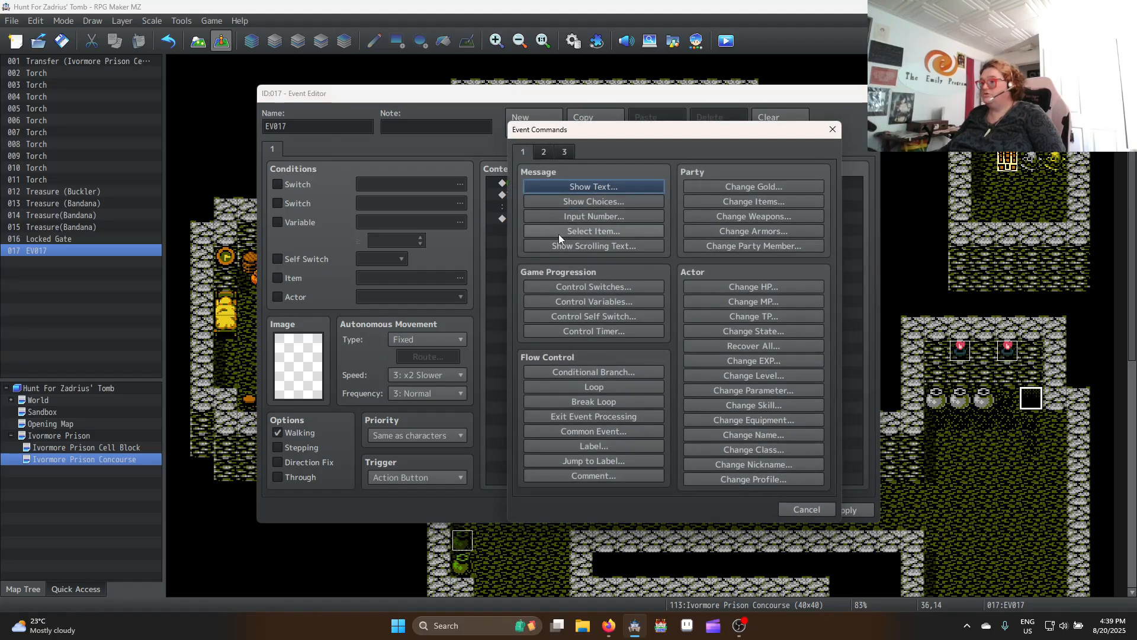
left_click(578, 188)
double_click(521, 298)
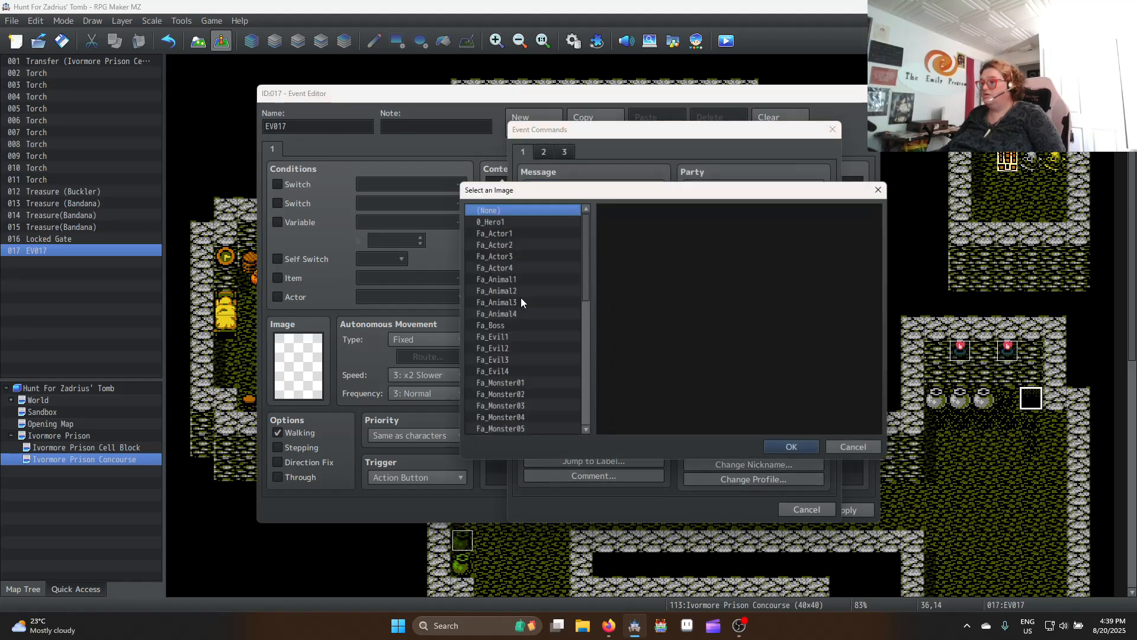
left_click(507, 220)
left_click(694, 246)
double_click(694, 246)
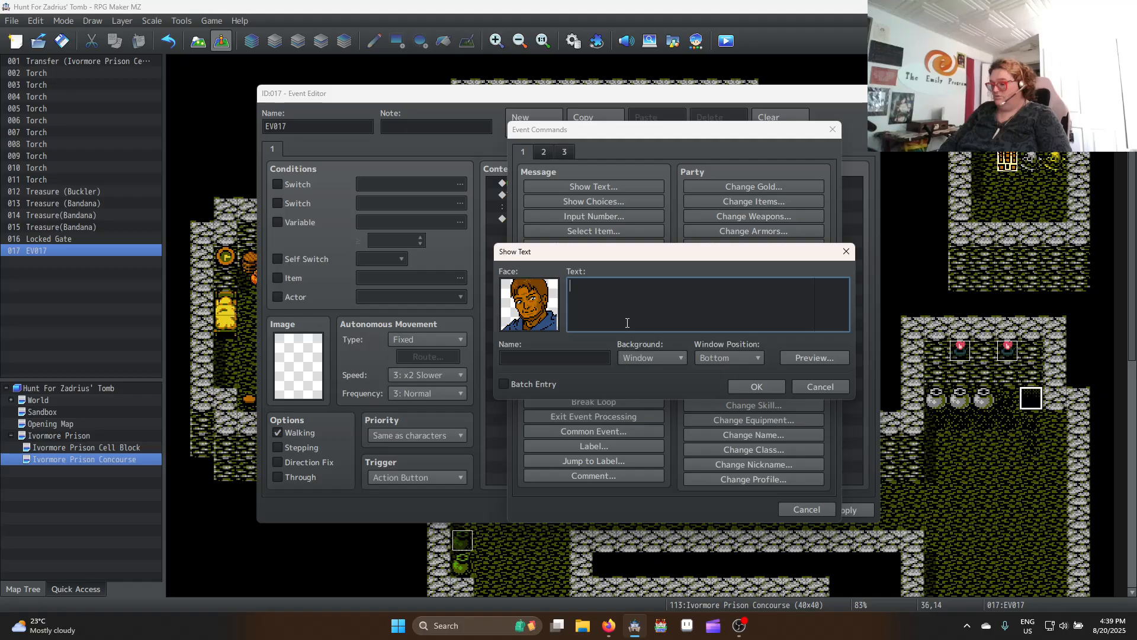
Enter "That is the smell of freedom..." as the second message, set the speaker name to \n[2], and confirm it
key("BackSpace")
key("BackSpace")
key("BackSpace")
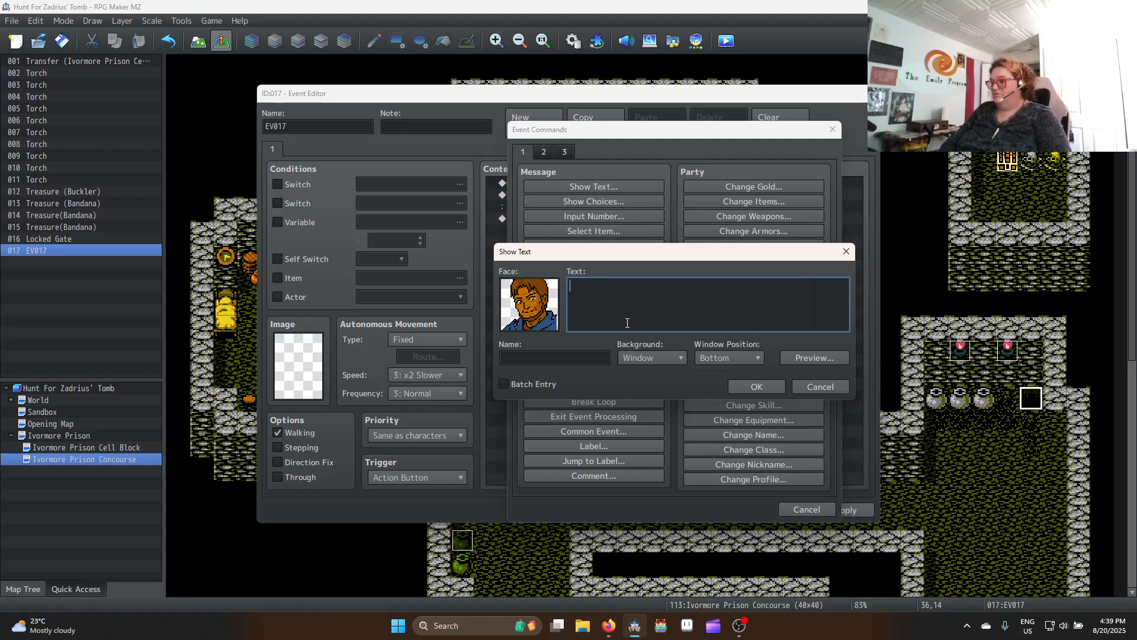
type("That is the smell of f")
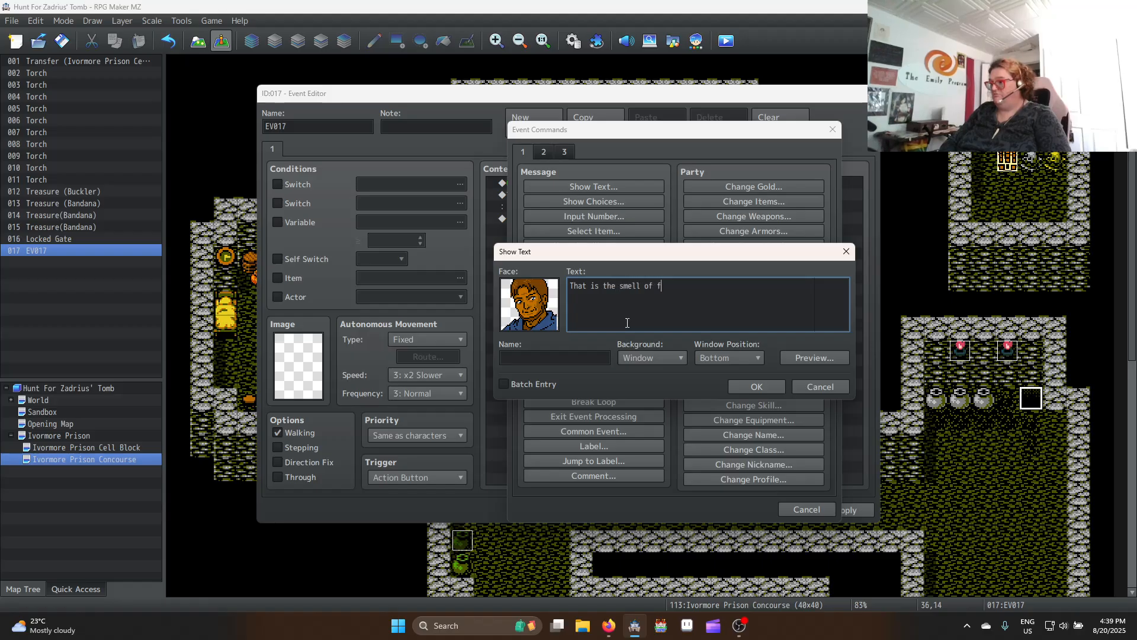
type("reedom...")
left_click(576, 356)
type("\\")
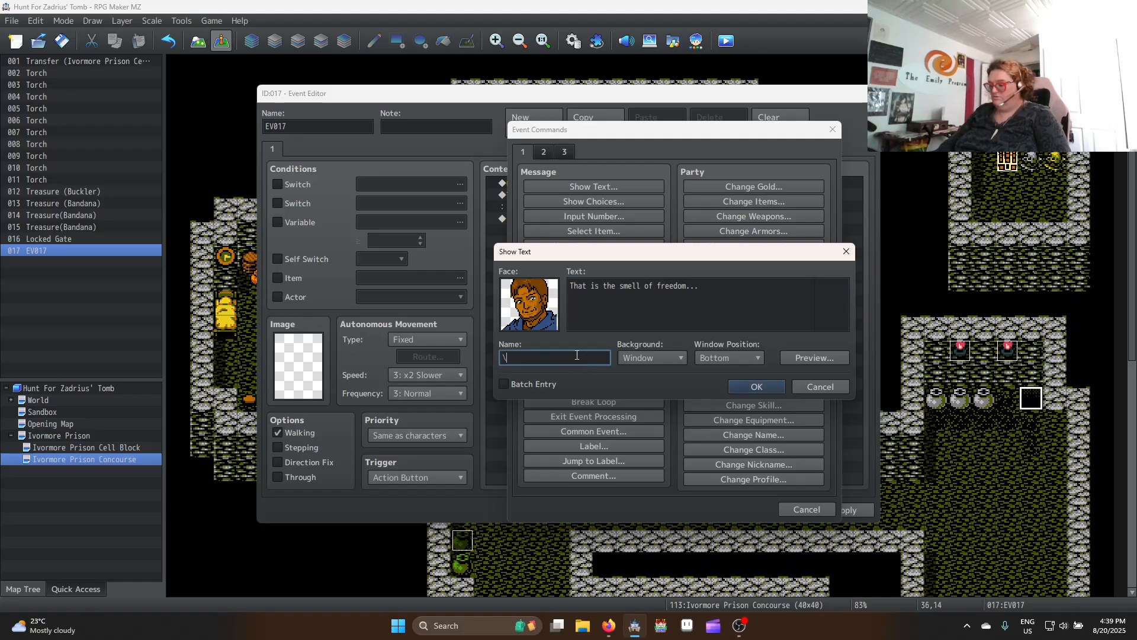
type("n[2]")
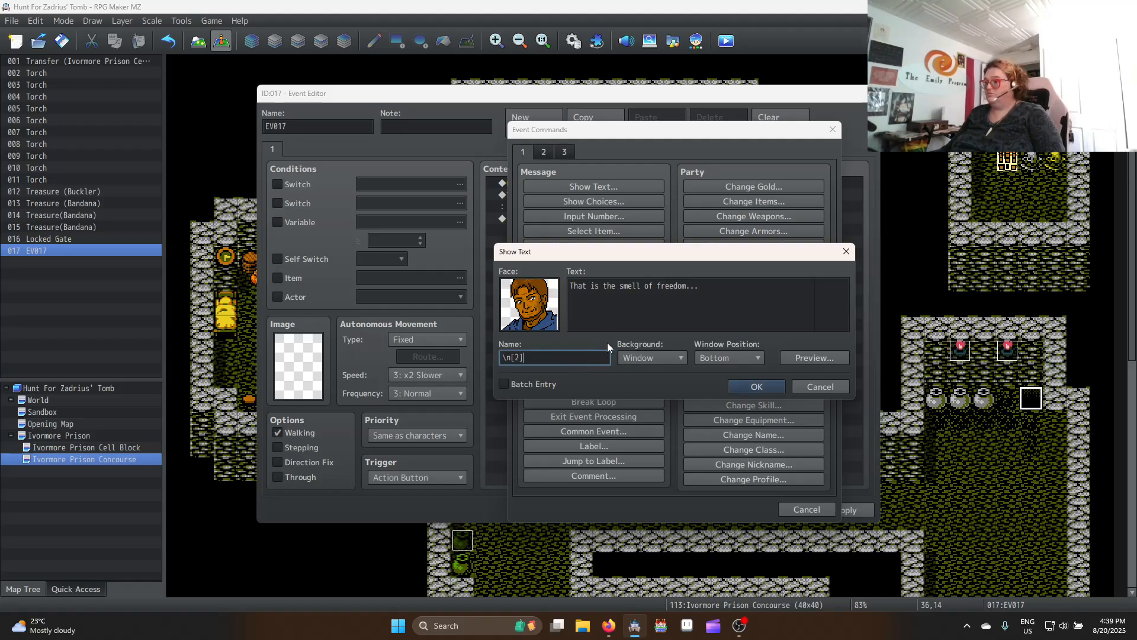
left_click(766, 384)
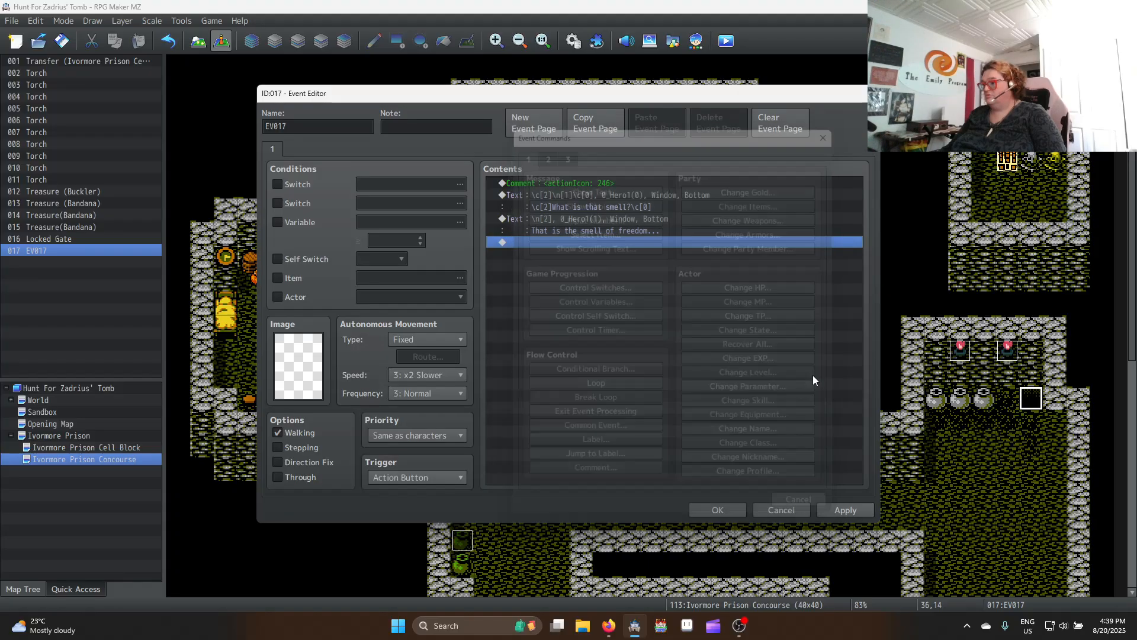
Review the two messages in the event's contents, apply the changes, and confirm the event
left_click(643, 183)
left_click(631, 195)
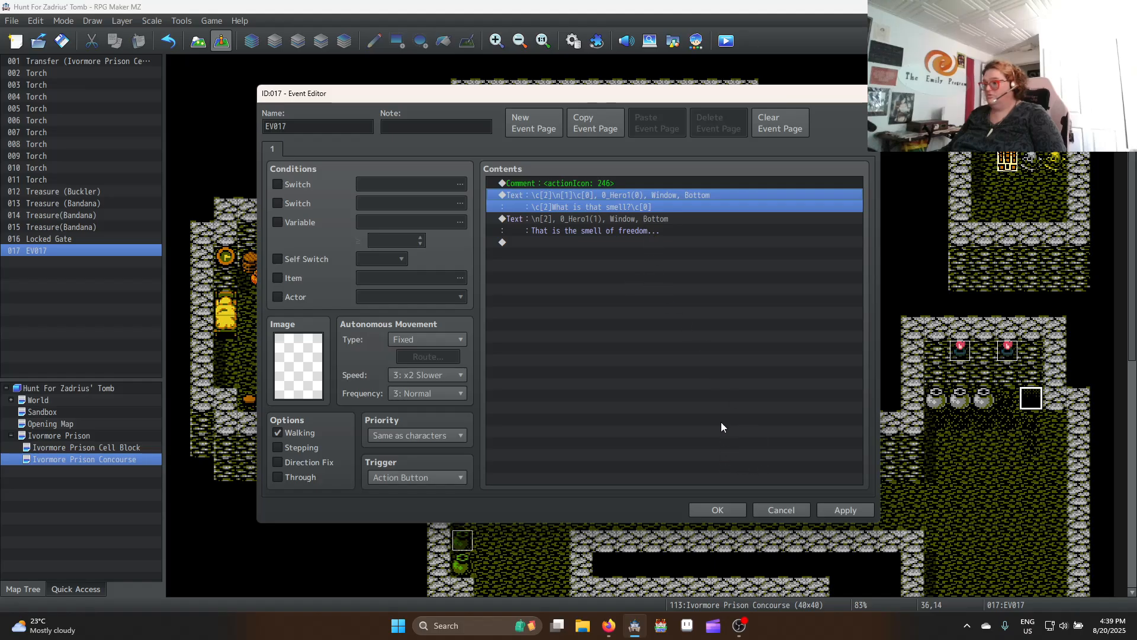
left_click(642, 257)
left_click(619, 204)
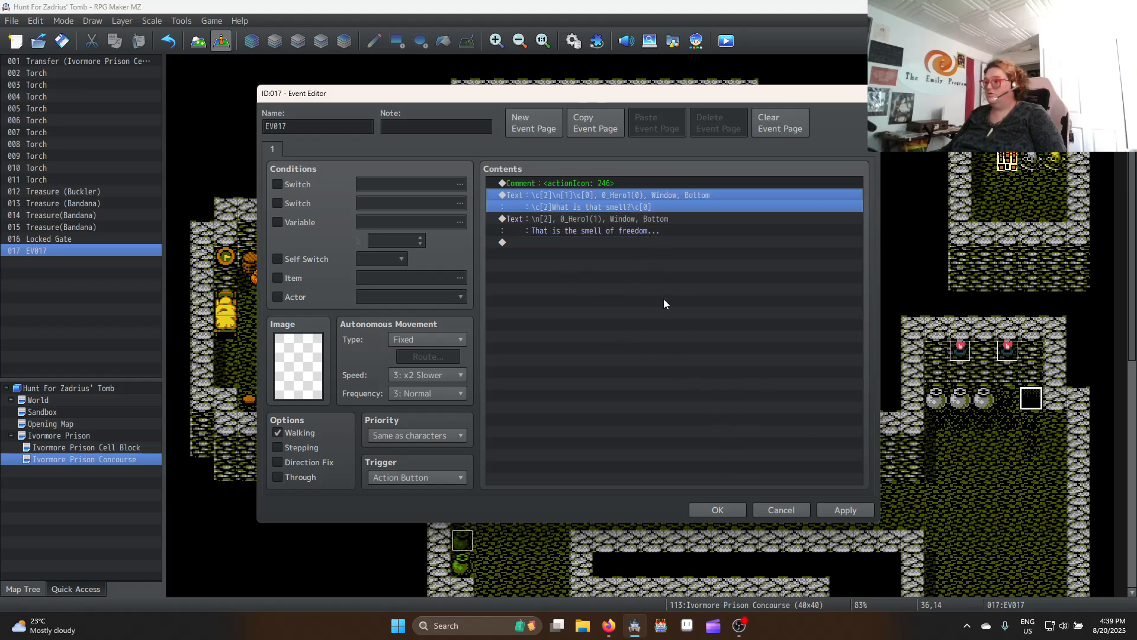
left_click(831, 512)
left_click(719, 507)
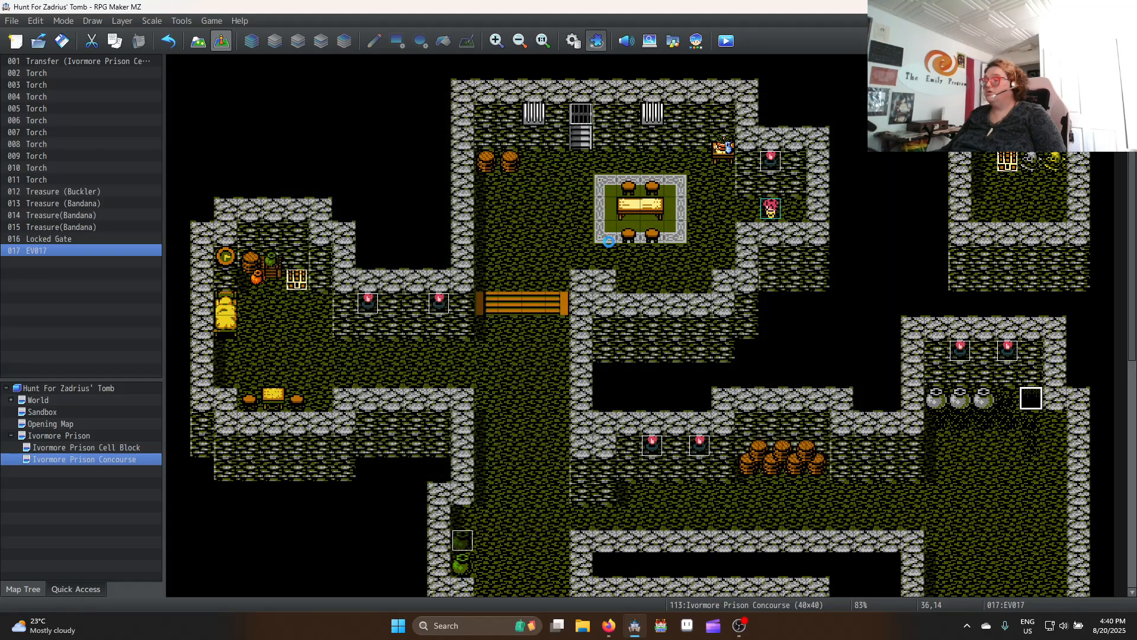
Open the Auto Colors parameter of the CGMZ_MessageSystem plugin from the plugin list
scroll(461, 250, "down", 2)
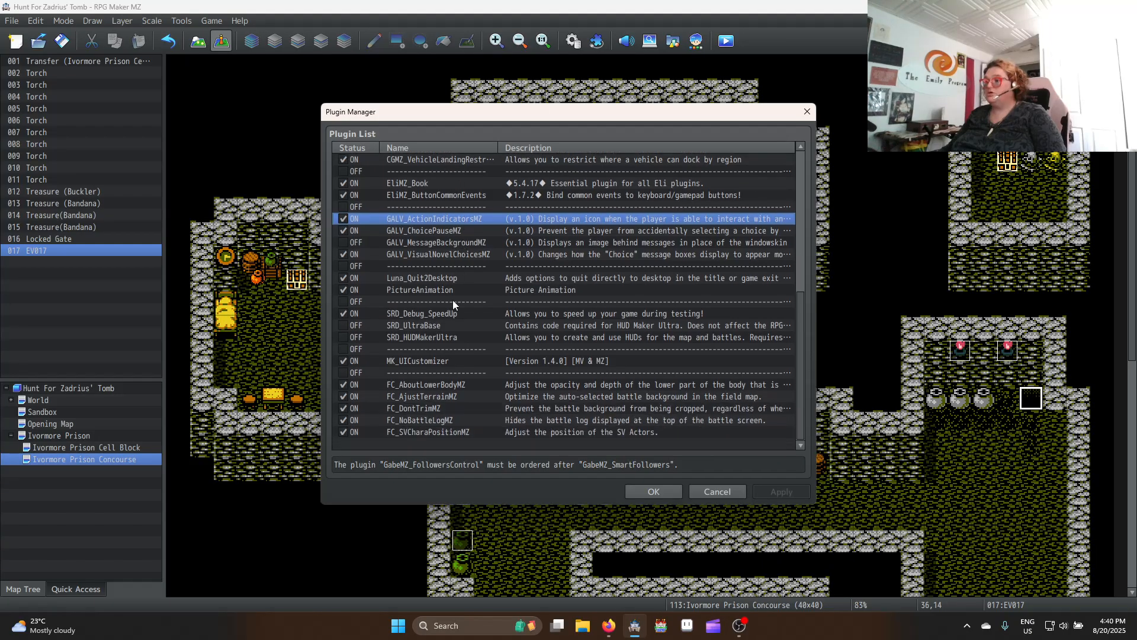
scroll(436, 355, "up", 4)
left_click(445, 244)
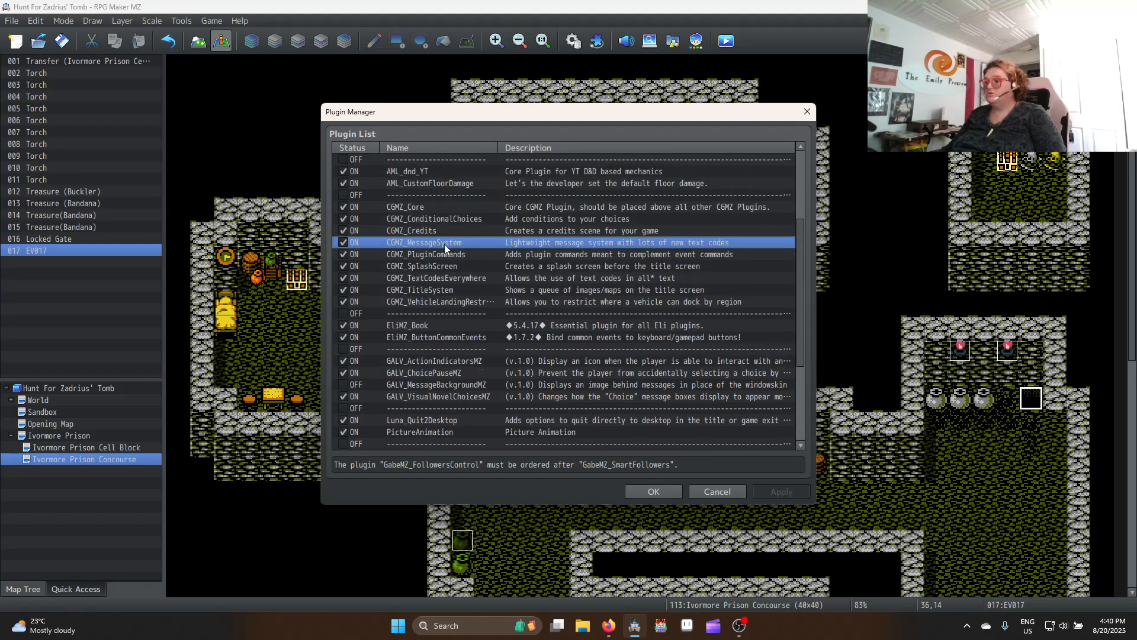
double_click(444, 244)
double_click(703, 207)
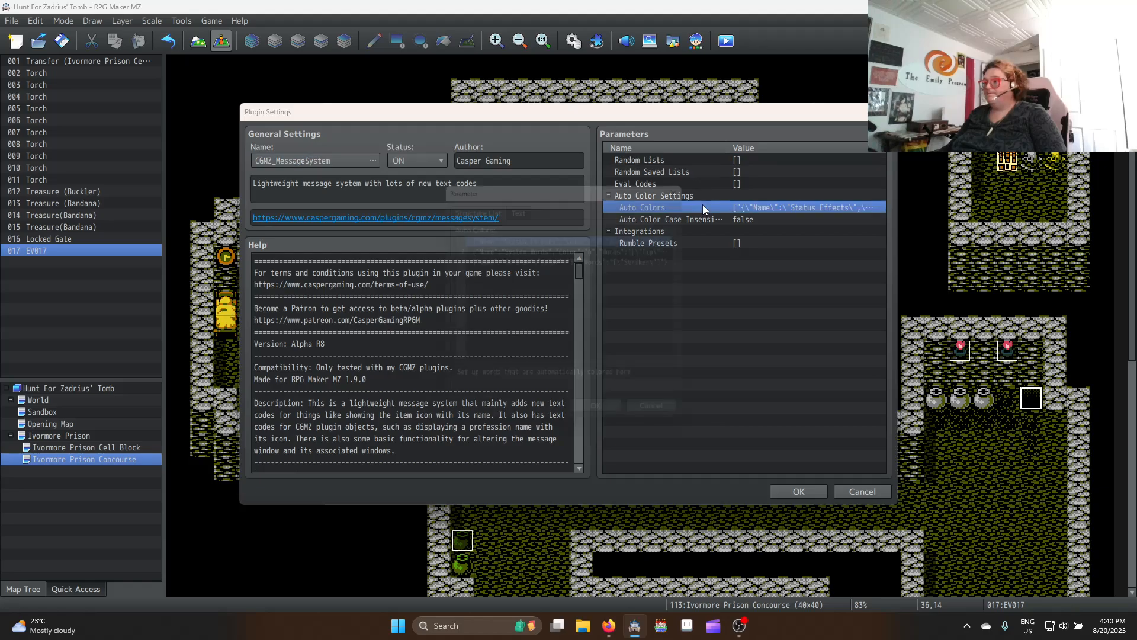
Change the color of the Striker entry in the Auto Colors list to 16 and confirm the parameter
left_click(599, 265)
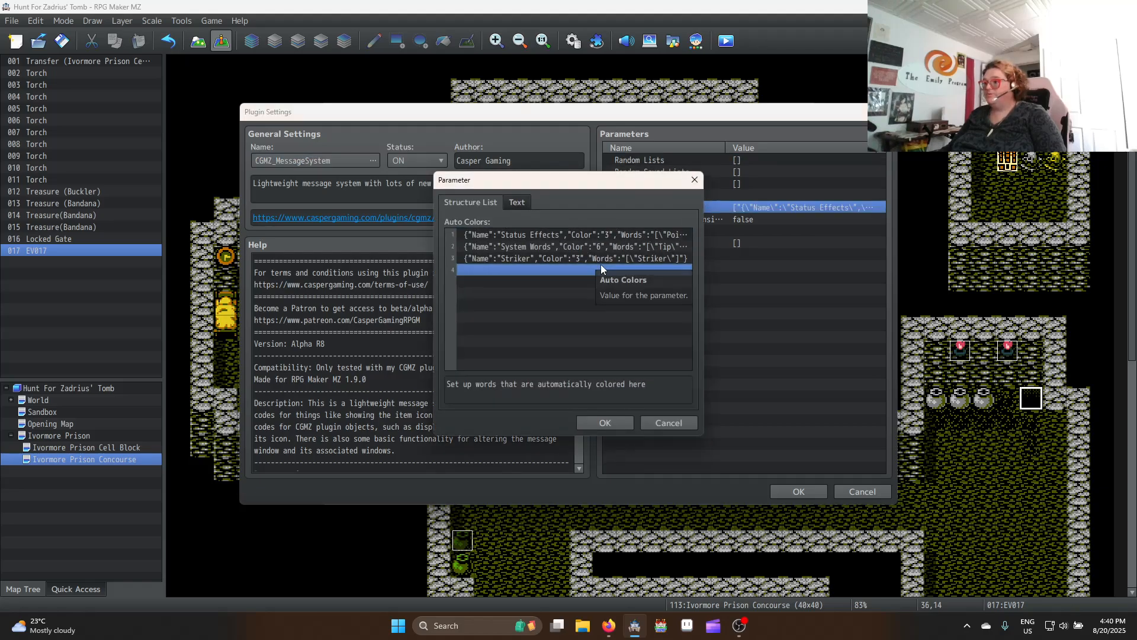
left_click(609, 259)
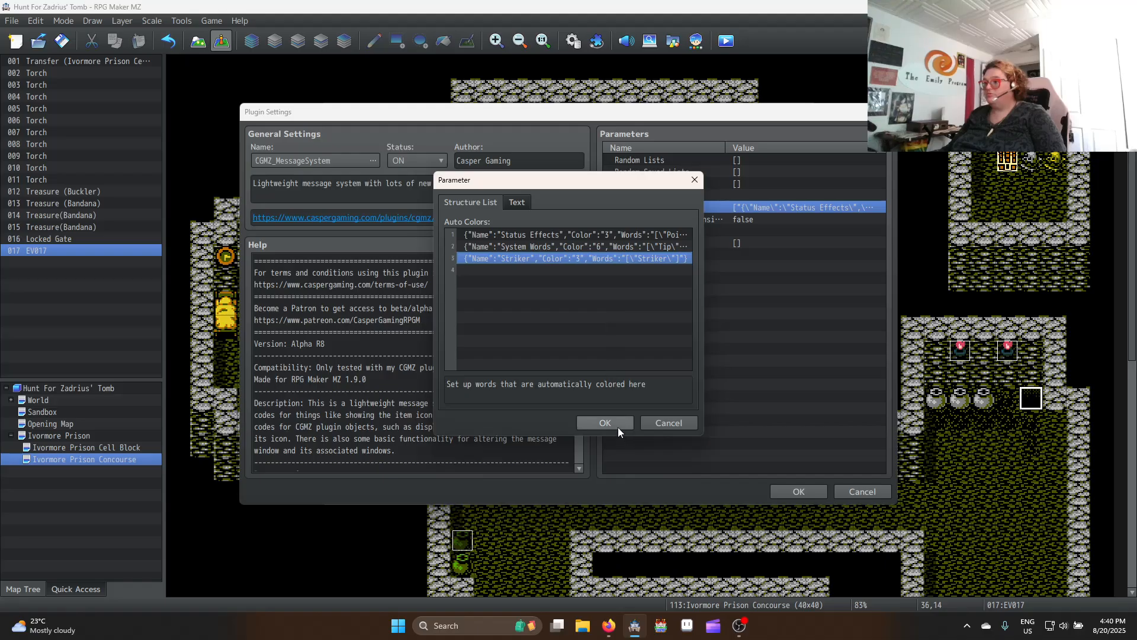
left_click(627, 233)
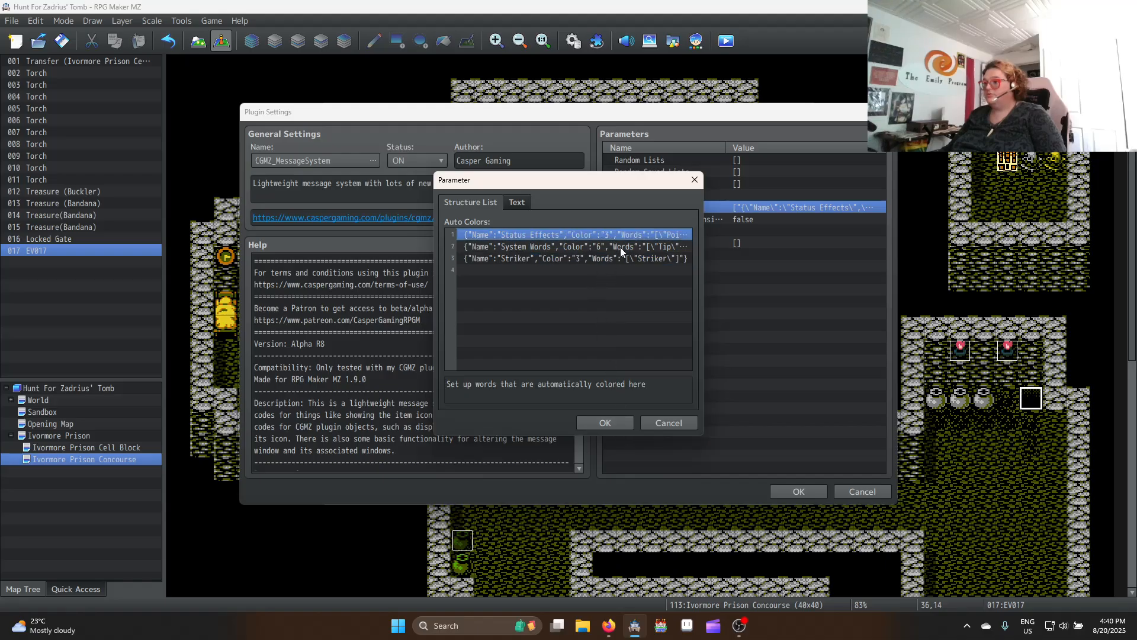
left_click(610, 248)
left_click(606, 259)
left_click(616, 235)
double_click(588, 258)
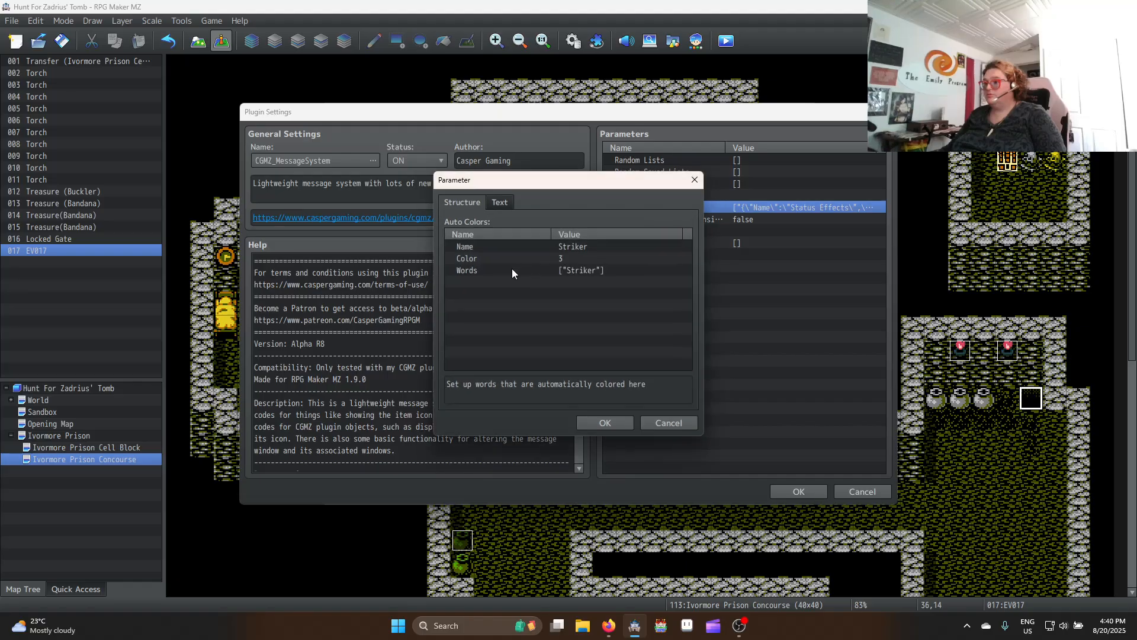
double_click(557, 259)
left_click(468, 298)
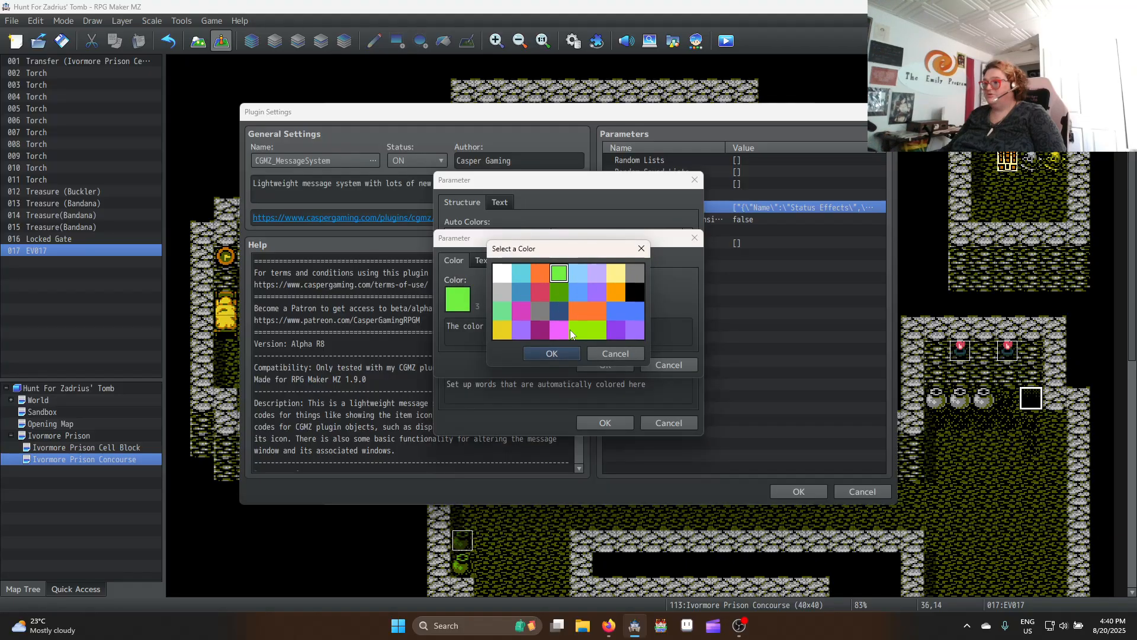
left_click(502, 310)
left_click(551, 355)
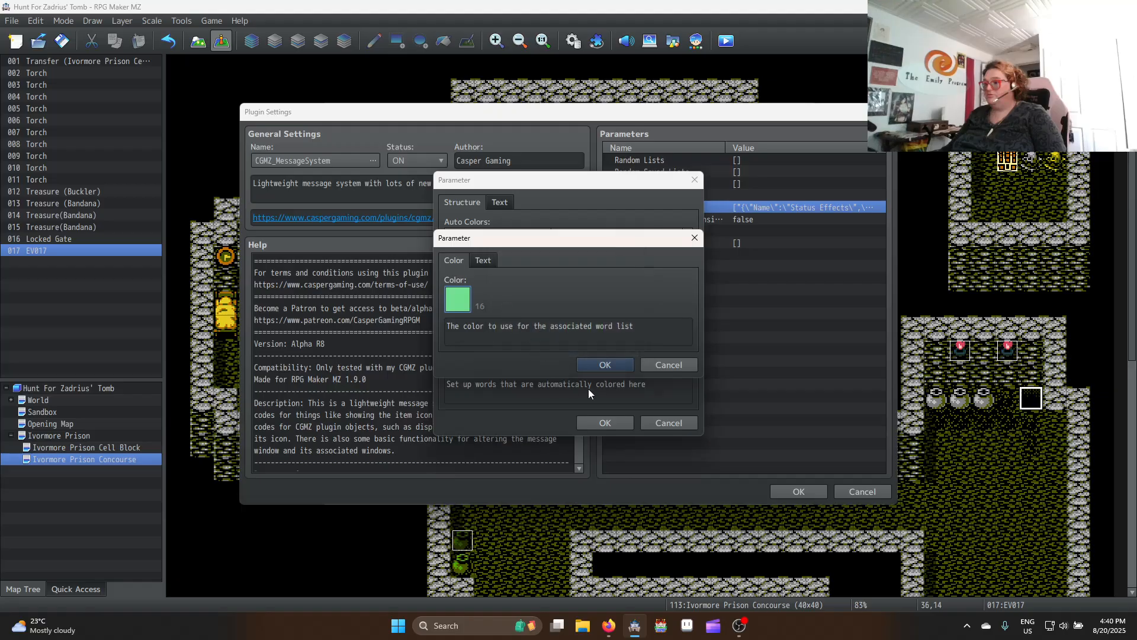
key("Return")
left_click(619, 421)
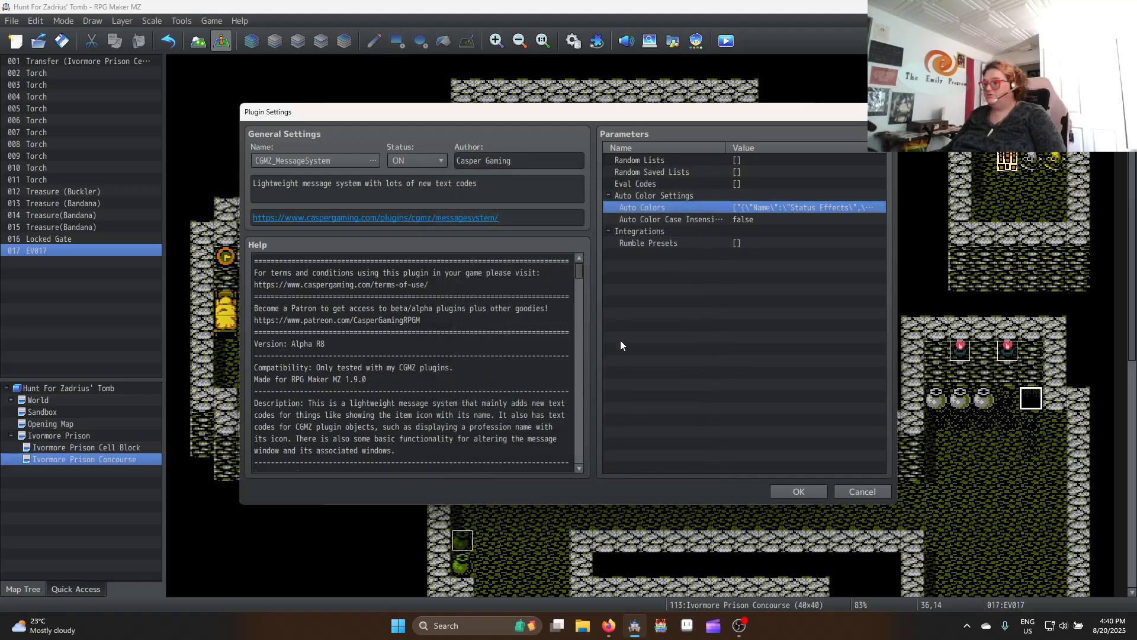
Confirm the CGMZ_MessageSystem settings and the plugin list, and open the Ivormore Prison Cell Block map
left_click(801, 491)
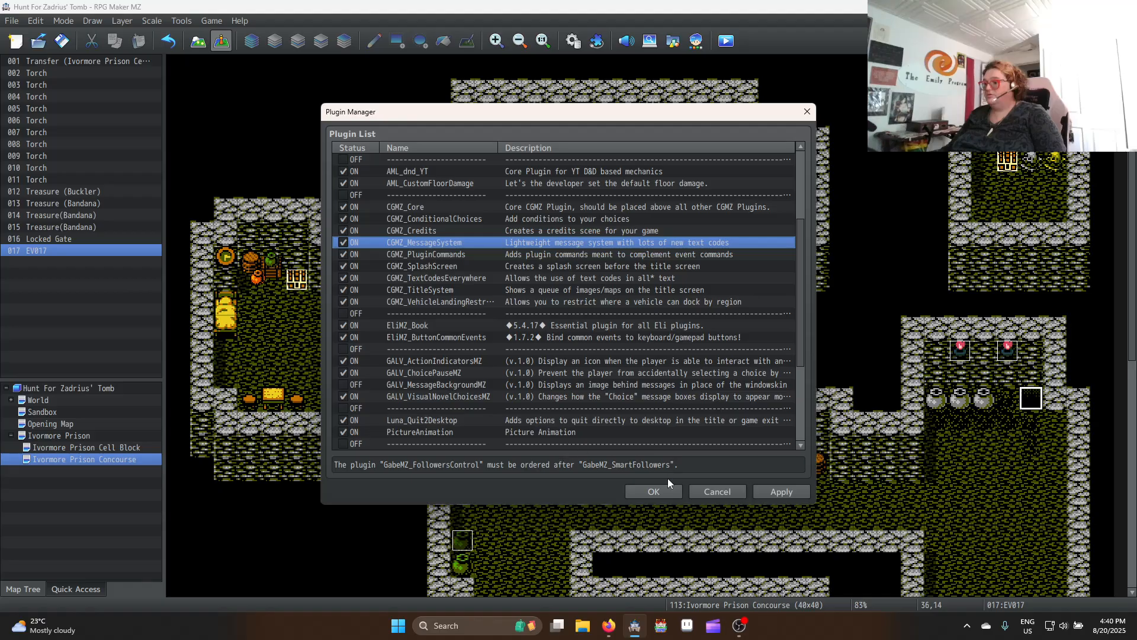
left_click(658, 491)
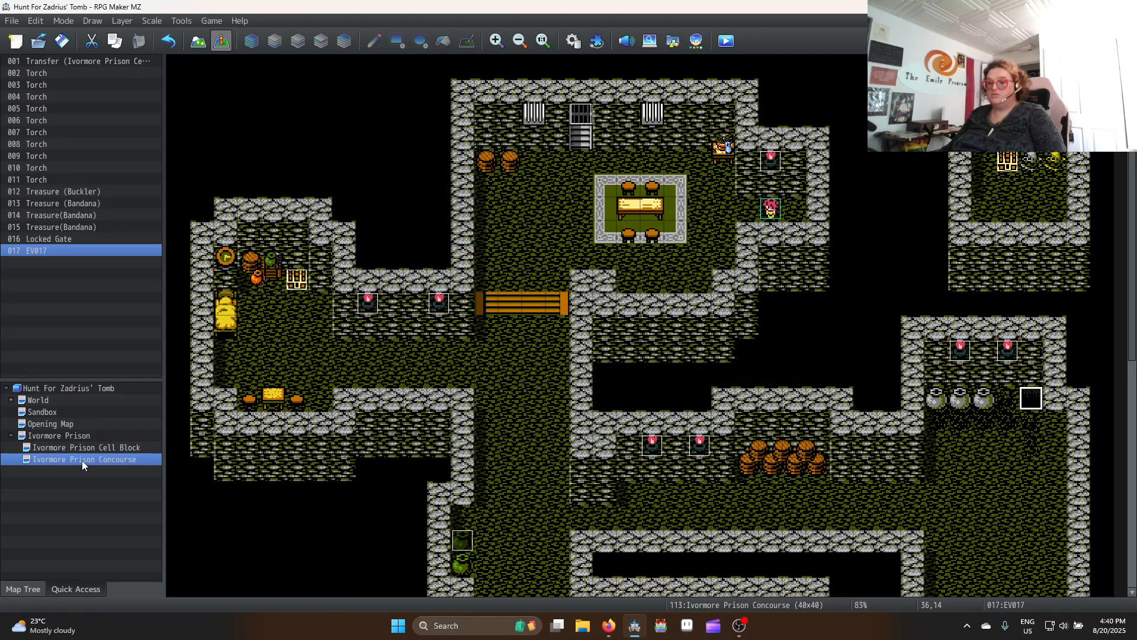
left_click(59, 437)
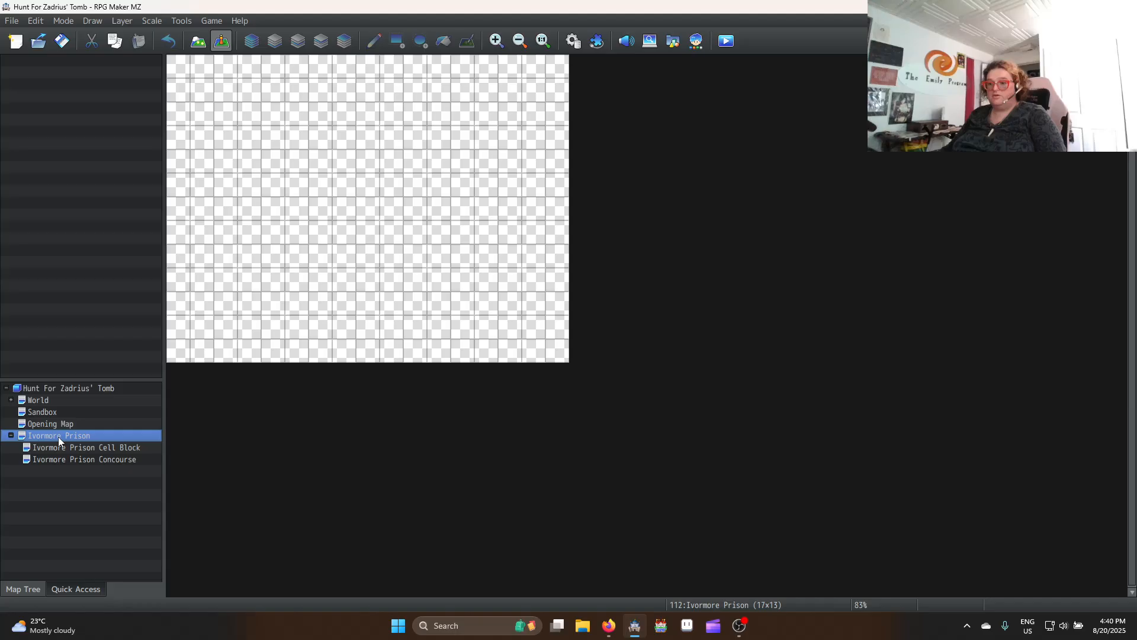
left_click(77, 444)
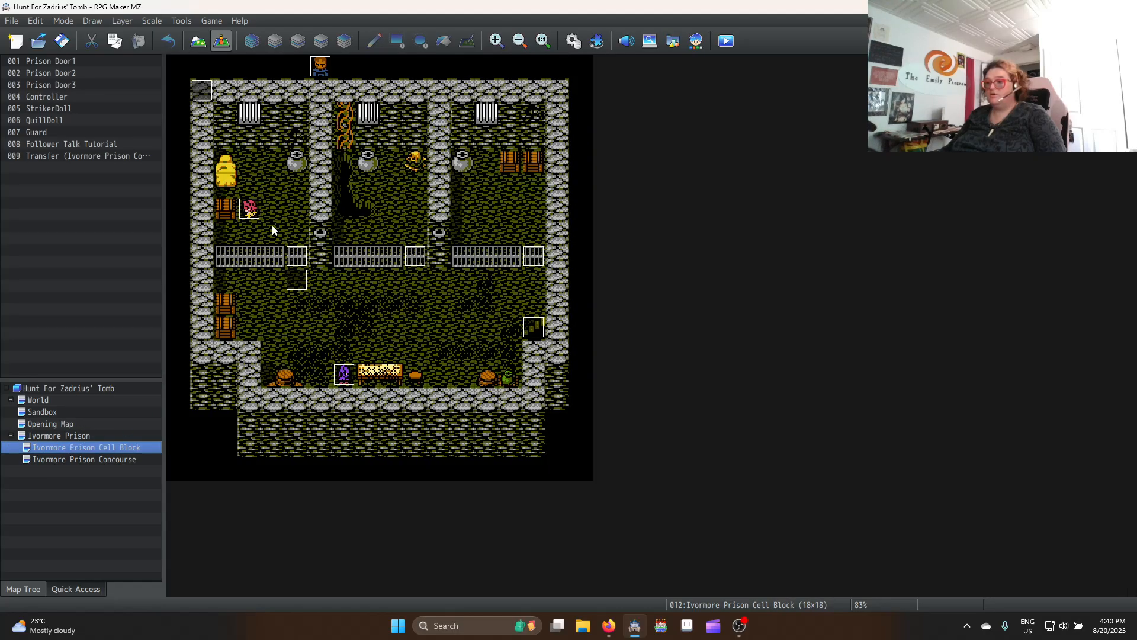
In the Controller event, wrap the message starting "Good, I'm \n[2]" in \c[16] and \c[0], and confirm the message
double_click(202, 89)
scroll(575, 207, "down", 5)
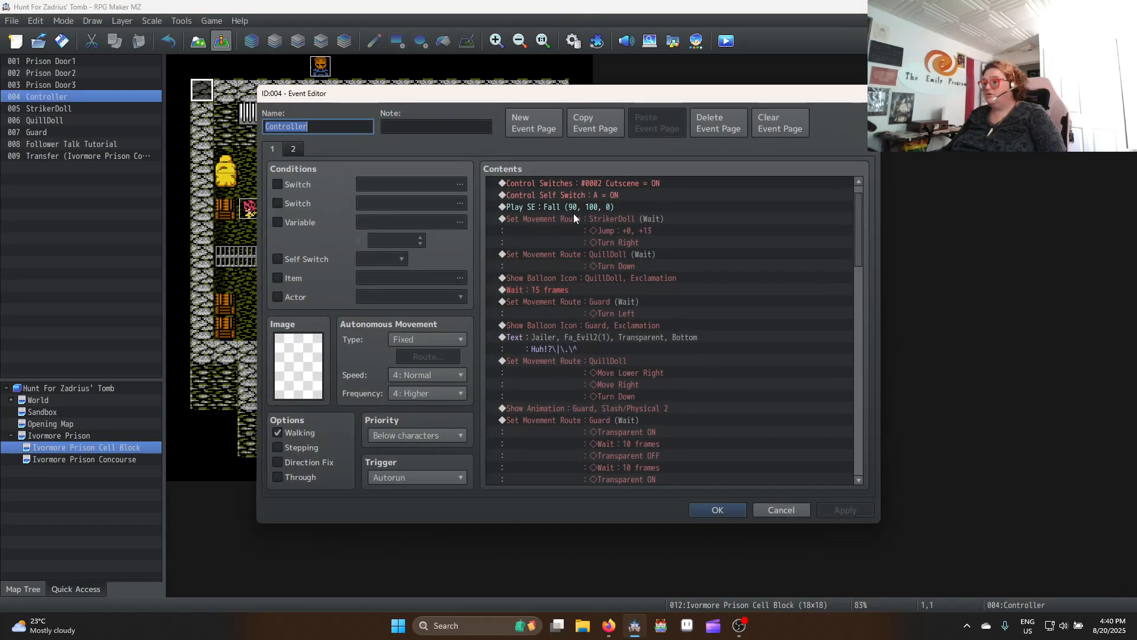
scroll(596, 228, "down", 8)
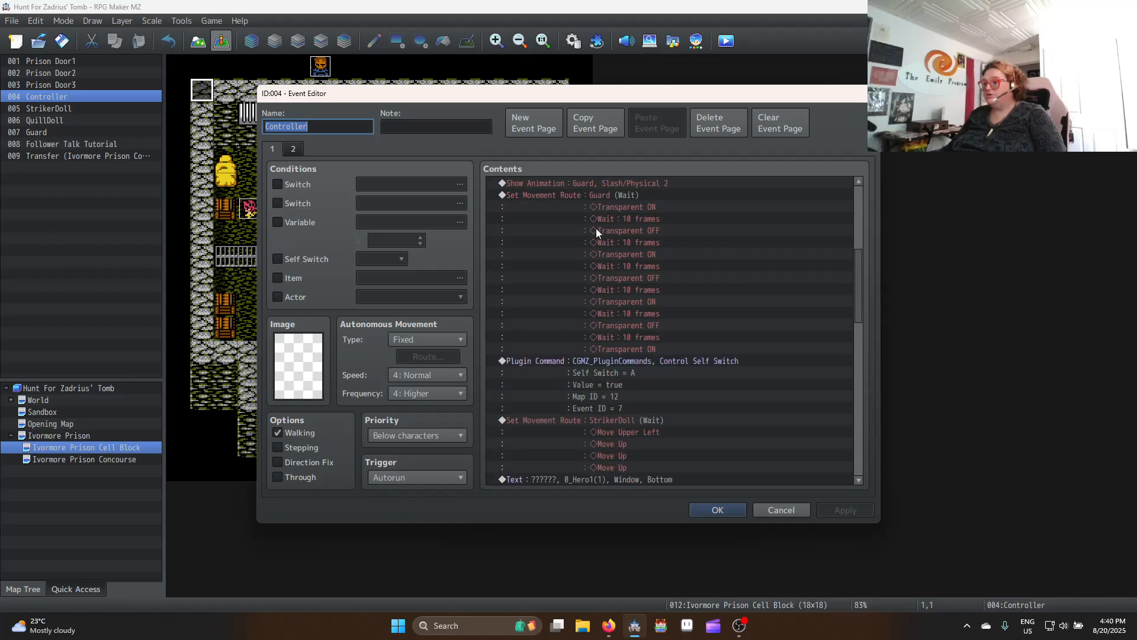
scroll(570, 299, "down", 1)
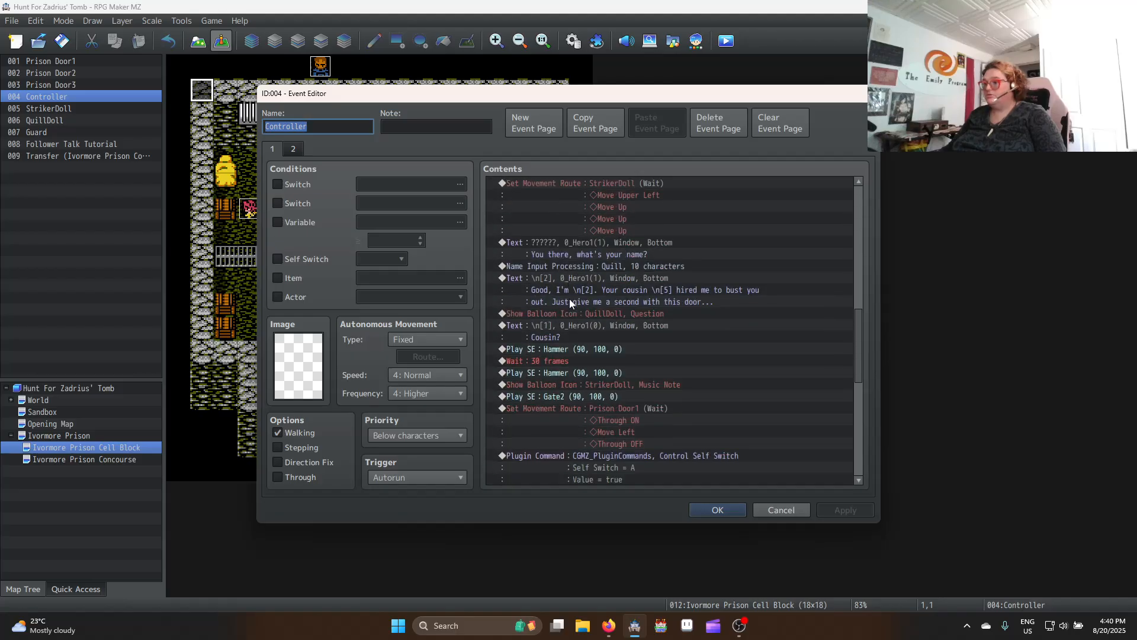
double_click(574, 280)
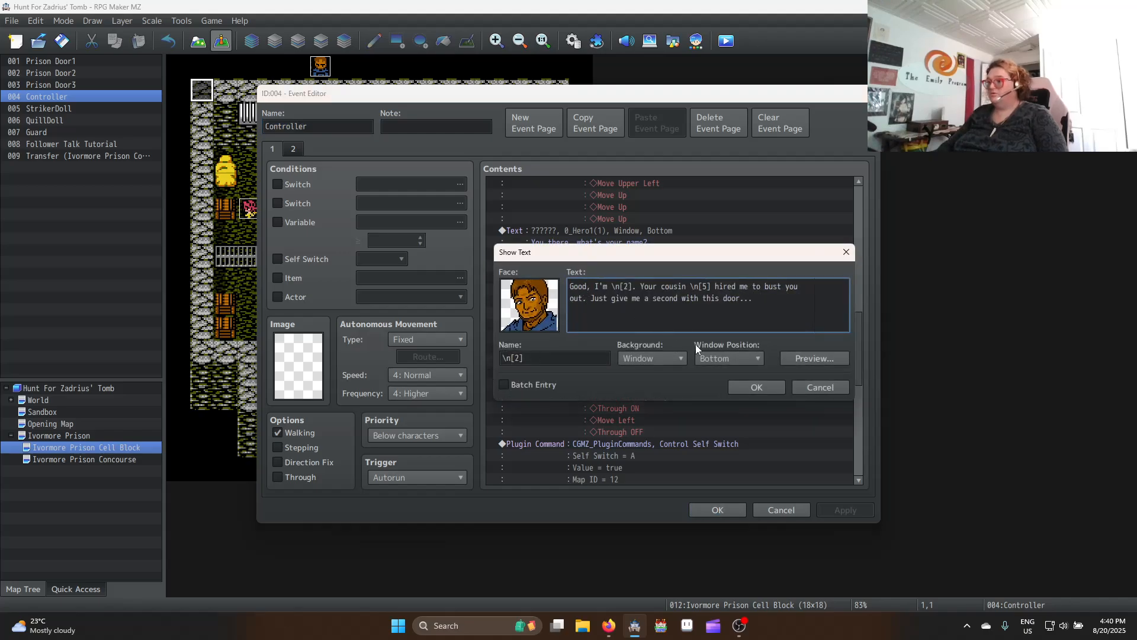
type("\\c")
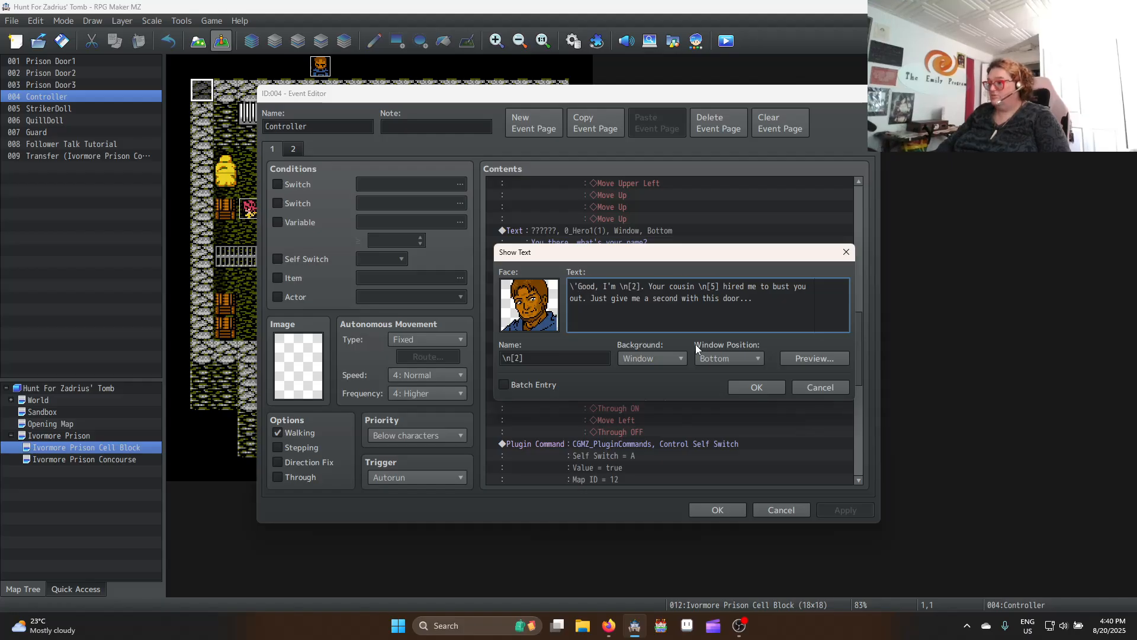
type("[16]")
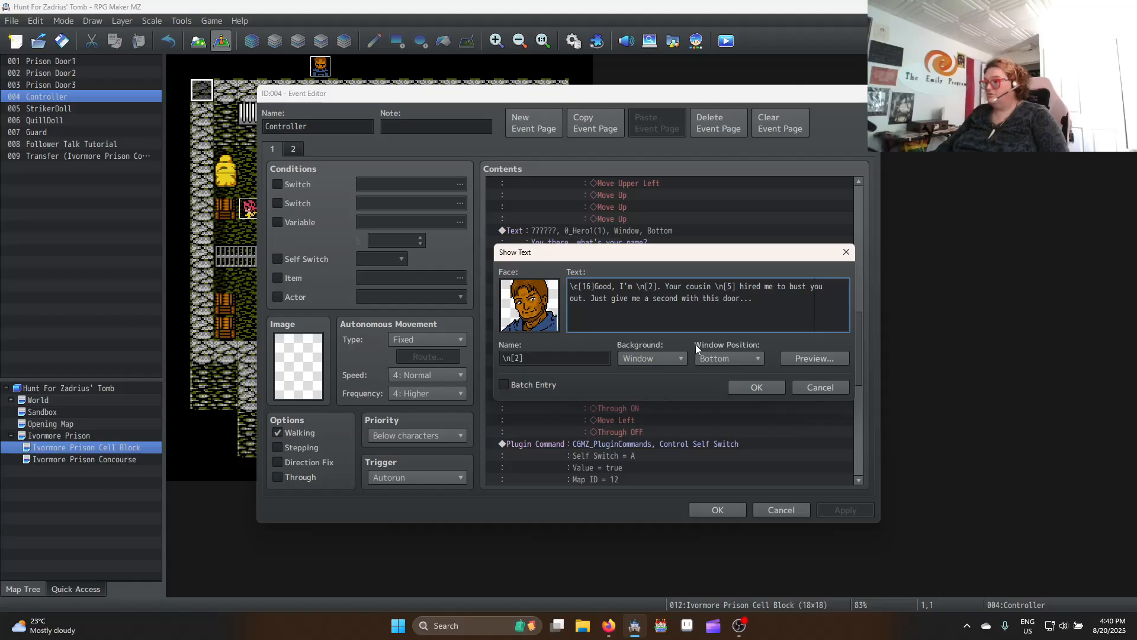
key("shift+Home")
left_click(782, 303)
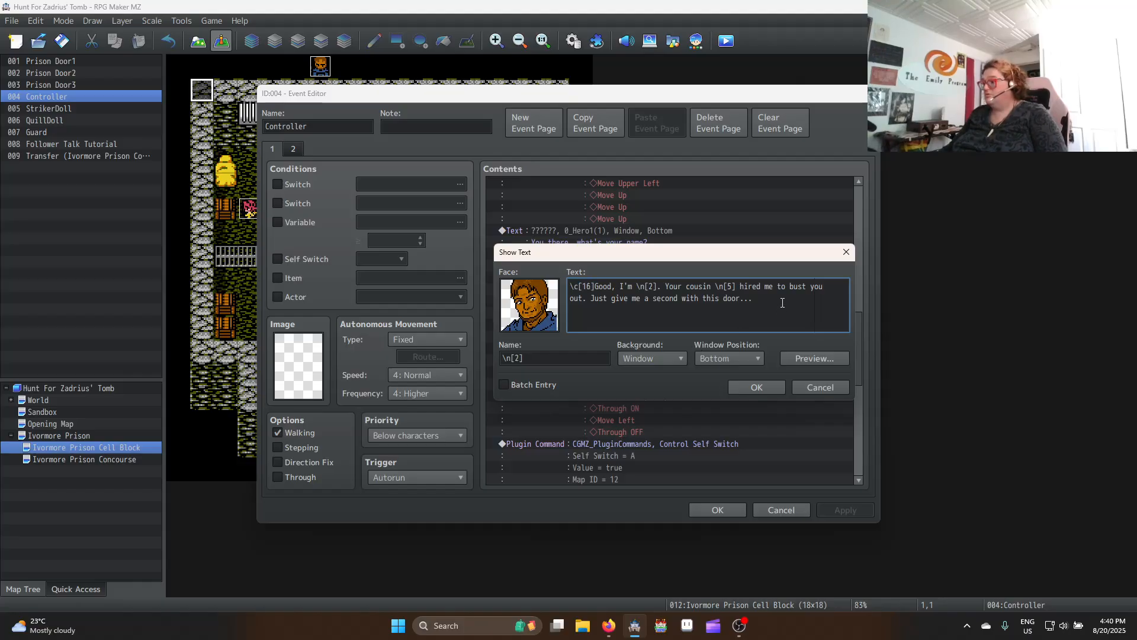
type("\\c[]")
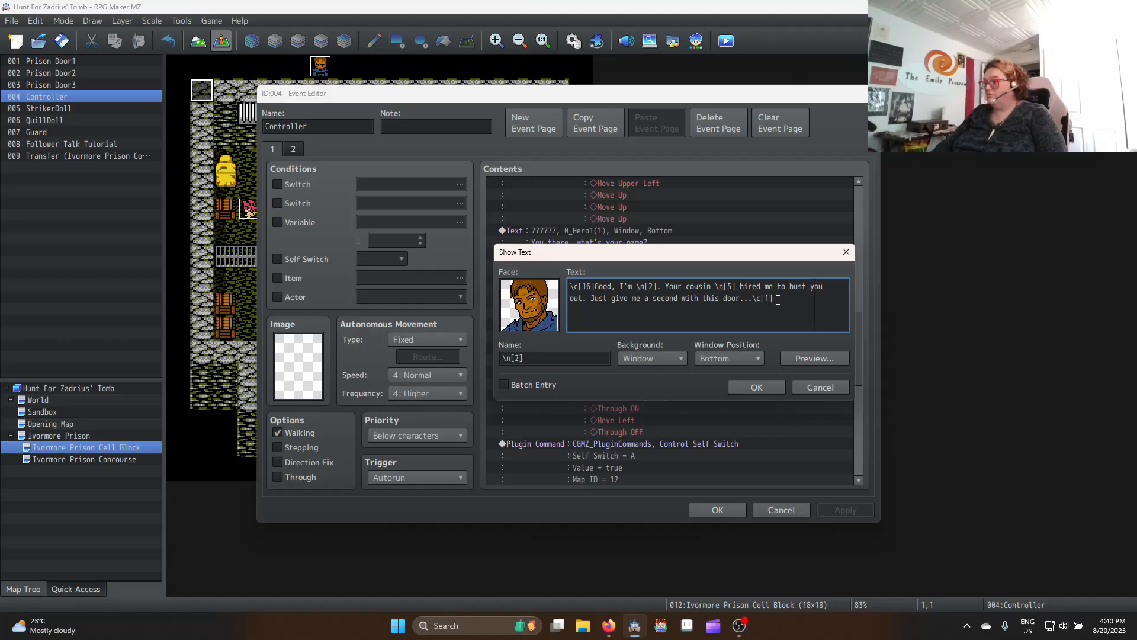
key("Left")
type("0")
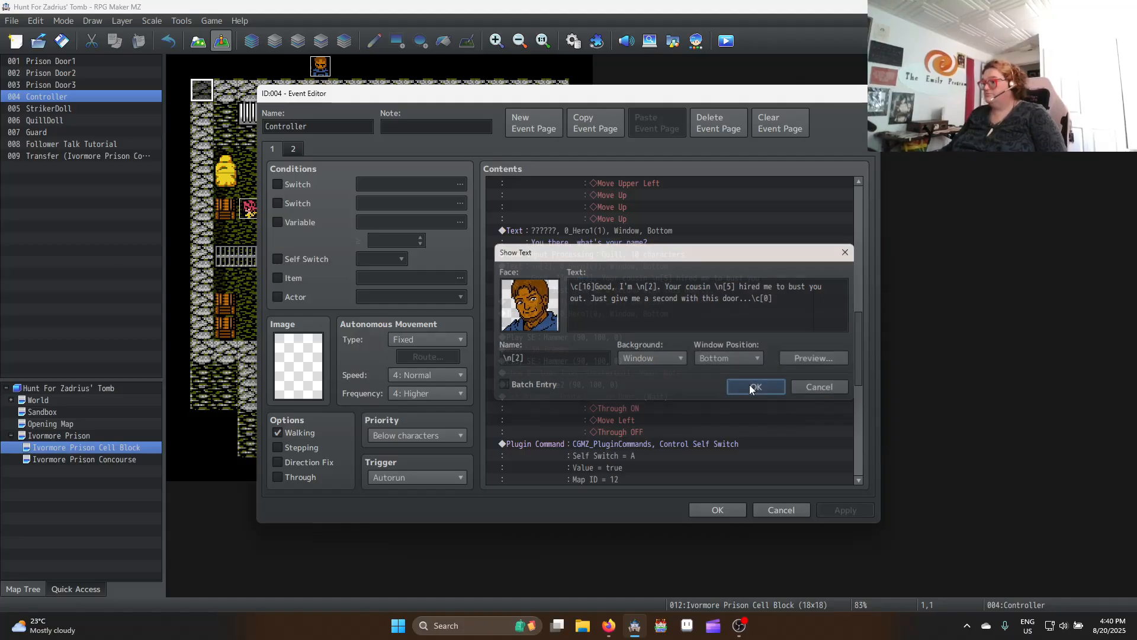
left_click(757, 387)
Review the rest of the Controller event's contents and confirm the event
scroll(638, 376, "down", 6)
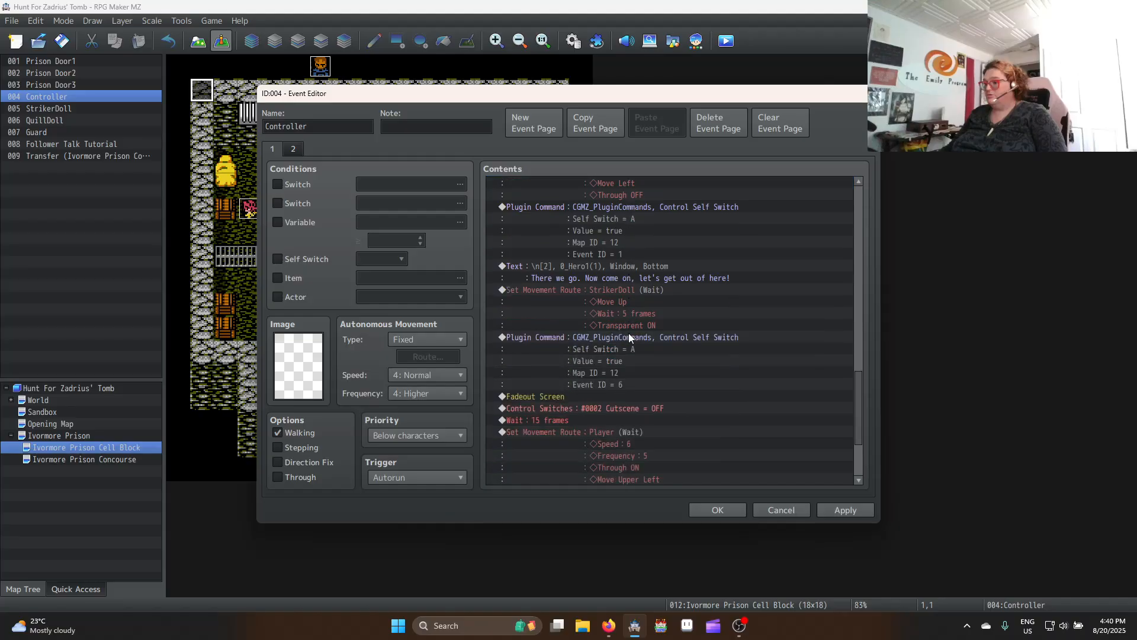
scroll(633, 332, "down", 2)
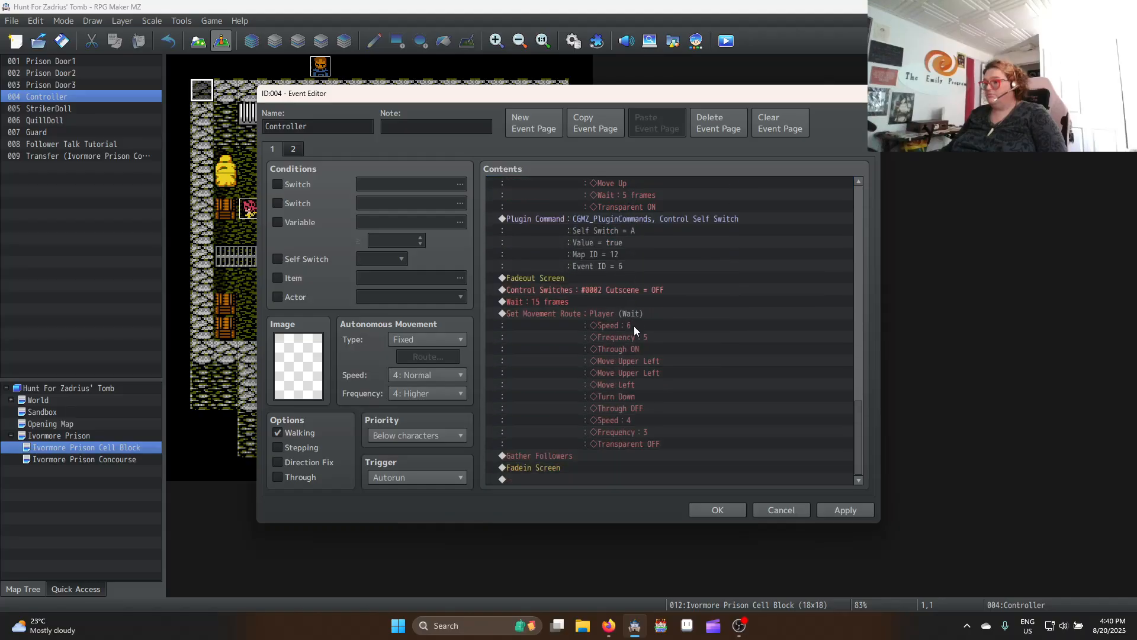
left_click(284, 151)
left_click(717, 511)
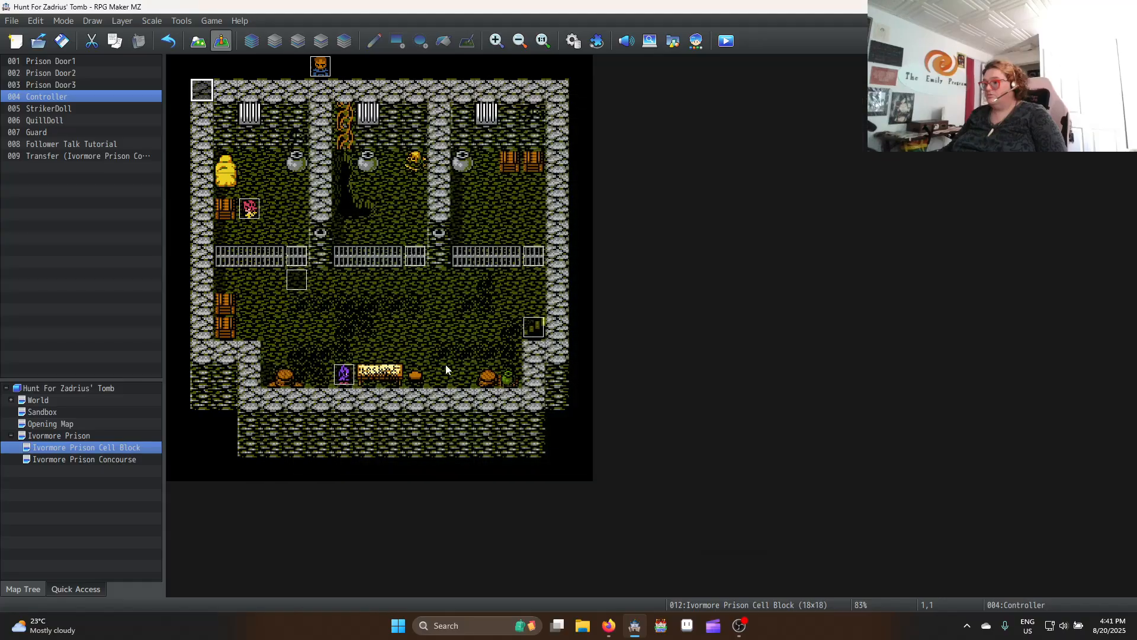
Check the pages of the Follower Talk Tutorial event for character dialogue and close the event
double_click(303, 283)
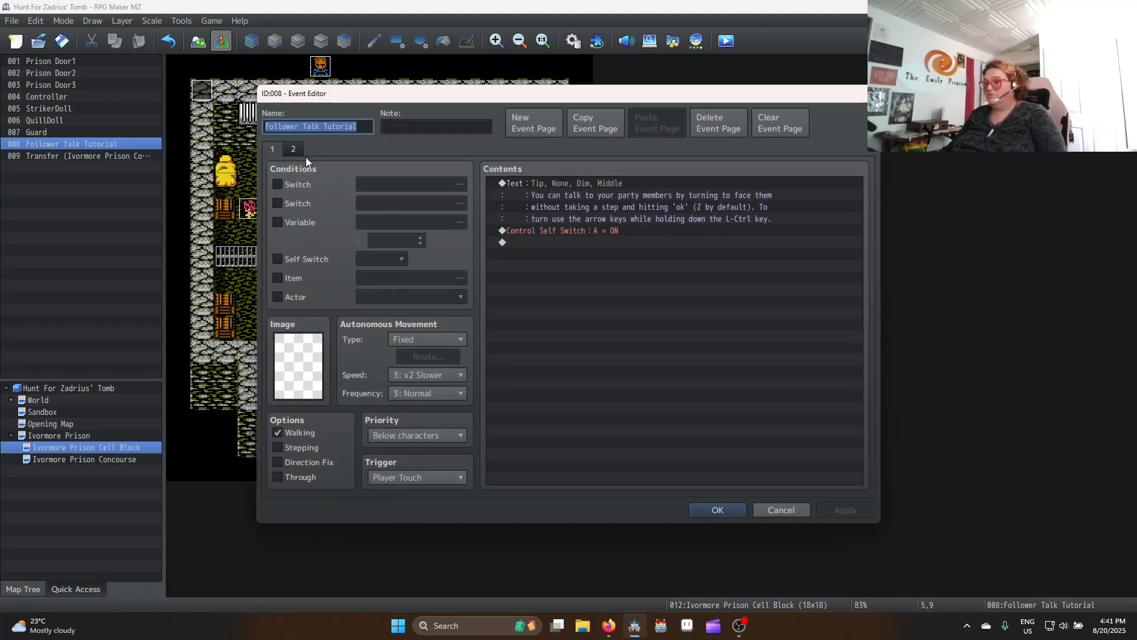
left_click(293, 149)
left_click(734, 511)
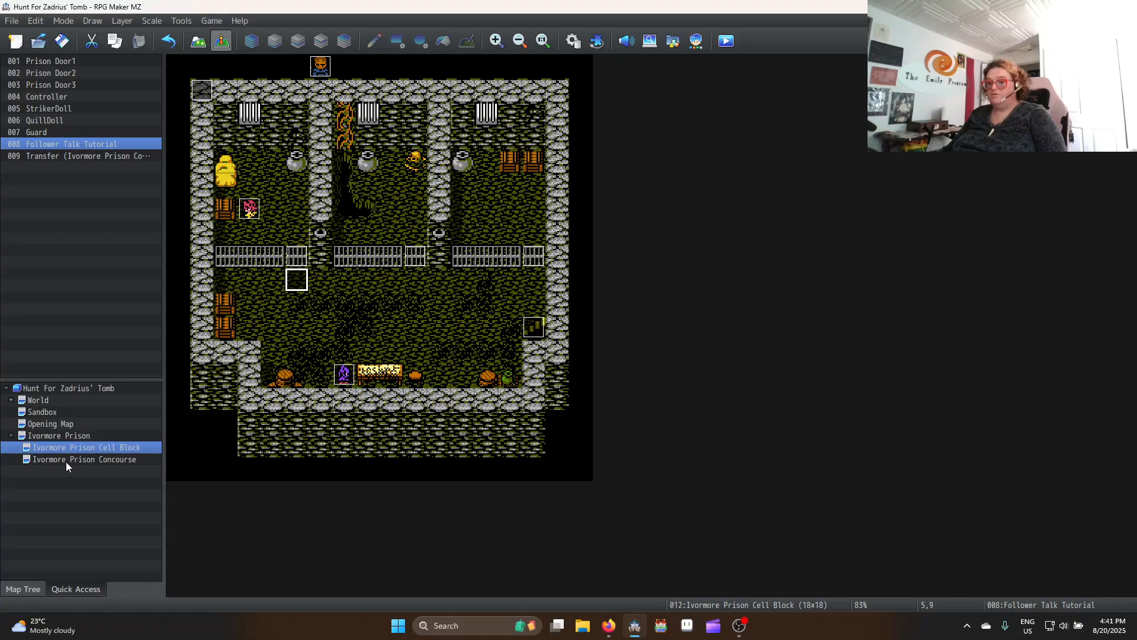
In the Concourse map's Locked Gate event, wrap "Looks like we can't get out that way." in \c[16] and \c[0]
left_click(85, 460)
double_click(581, 113)
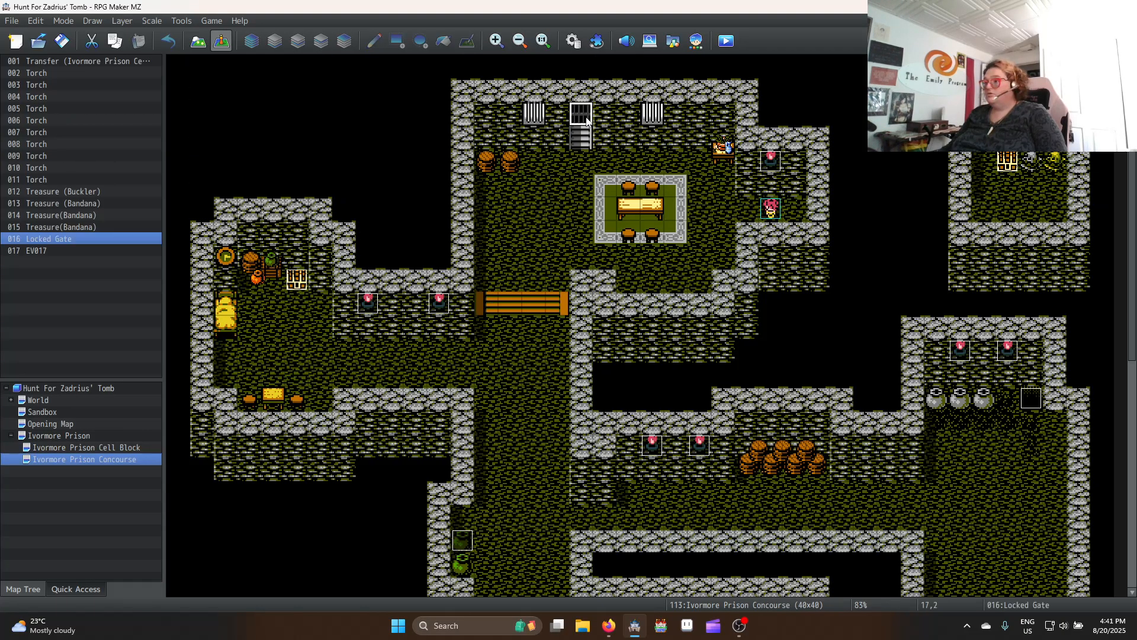
double_click(594, 220)
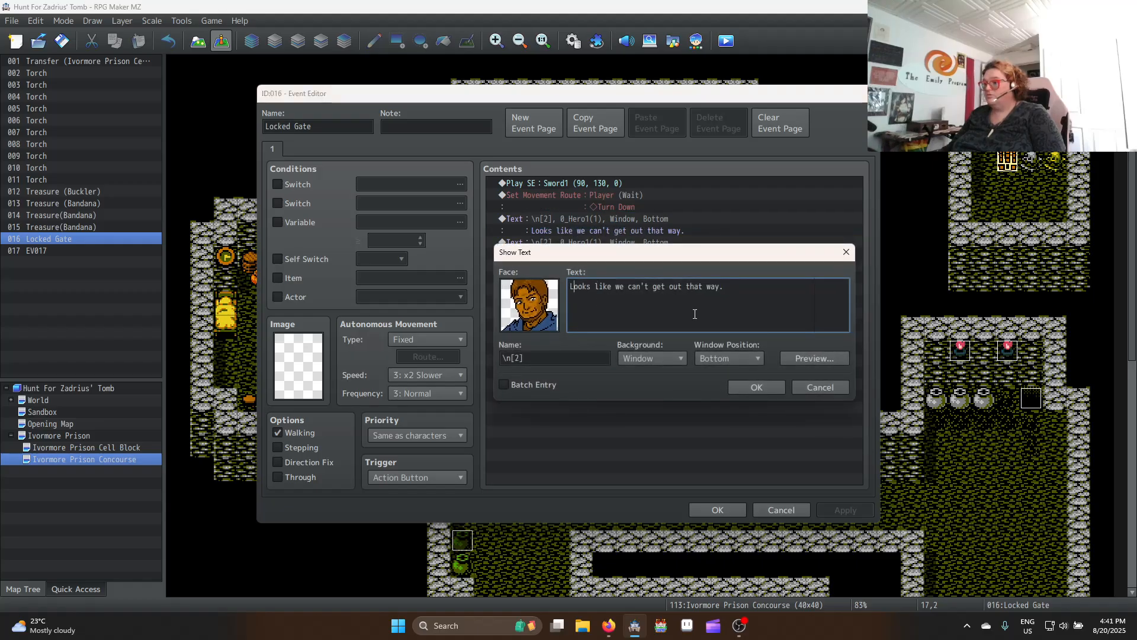
type("\\c[16]")
type("\\c[16]")
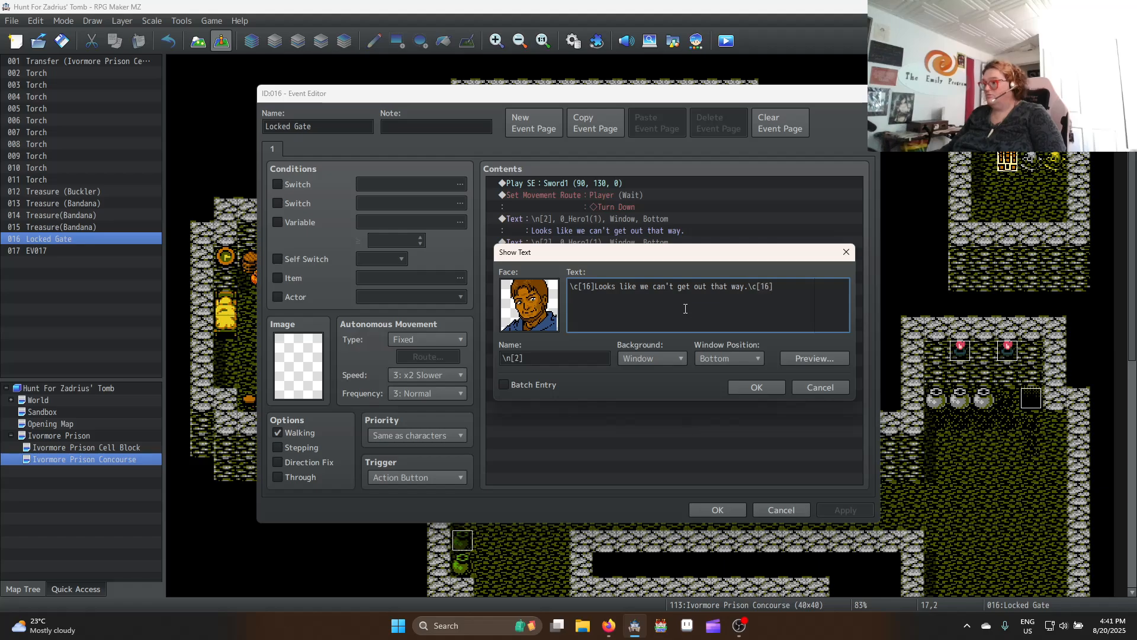
key("BackSpace")
key("BackSpace")
key("BackSpace")
type("0]")
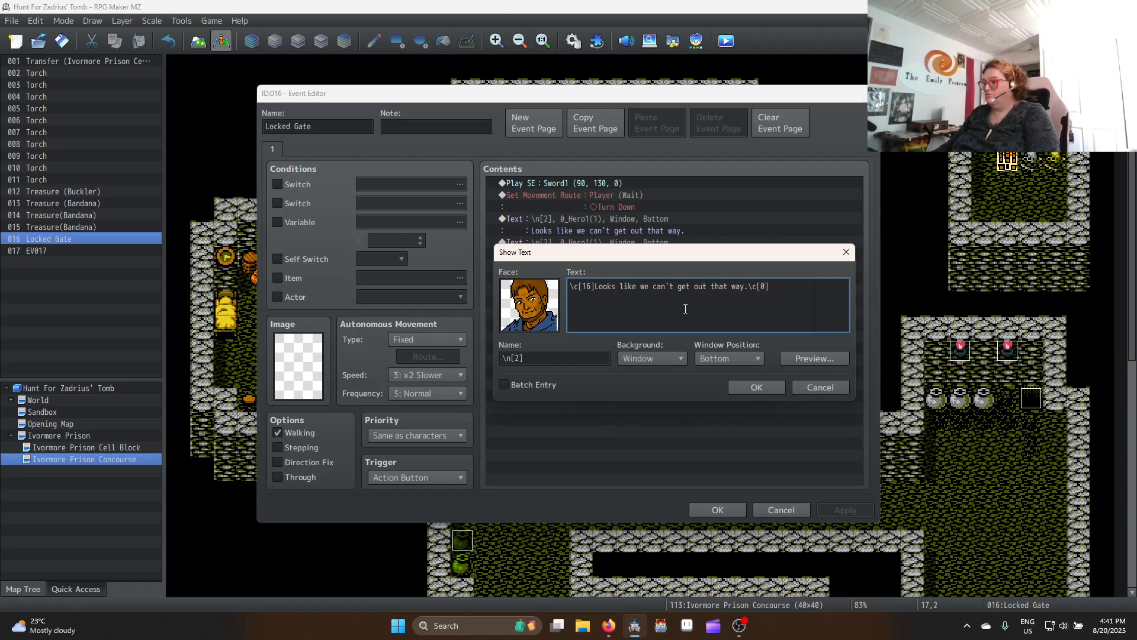
left_click(762, 388)
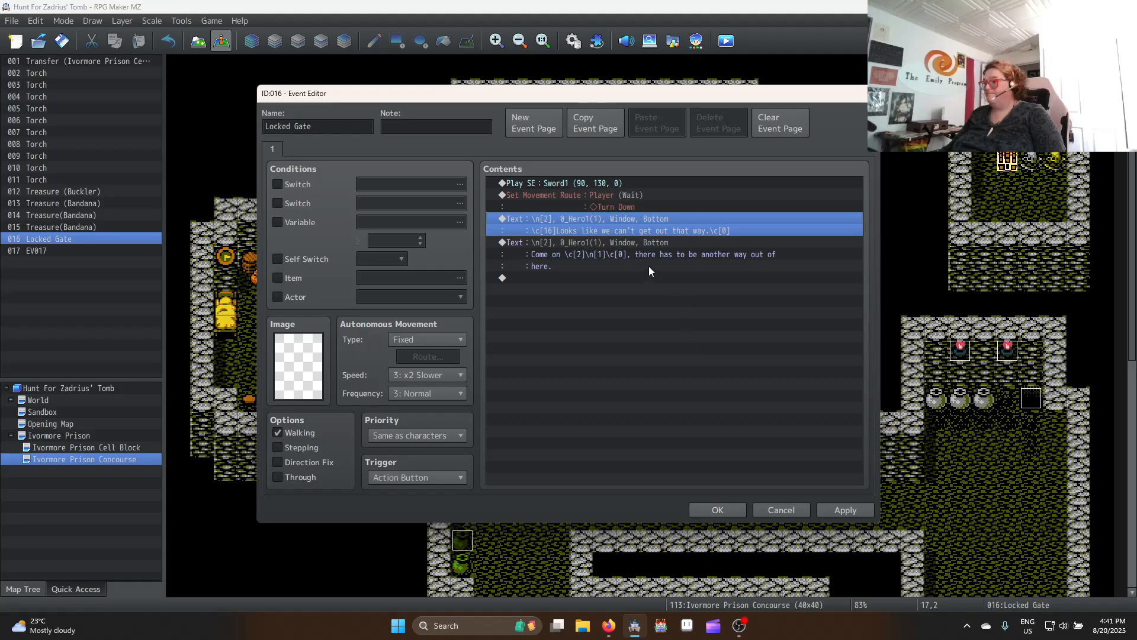
Add \c[16] before and \c[0] after the Locked Gate's "Come on" message, and confirm the message and event
left_click(631, 243)
key("Return")
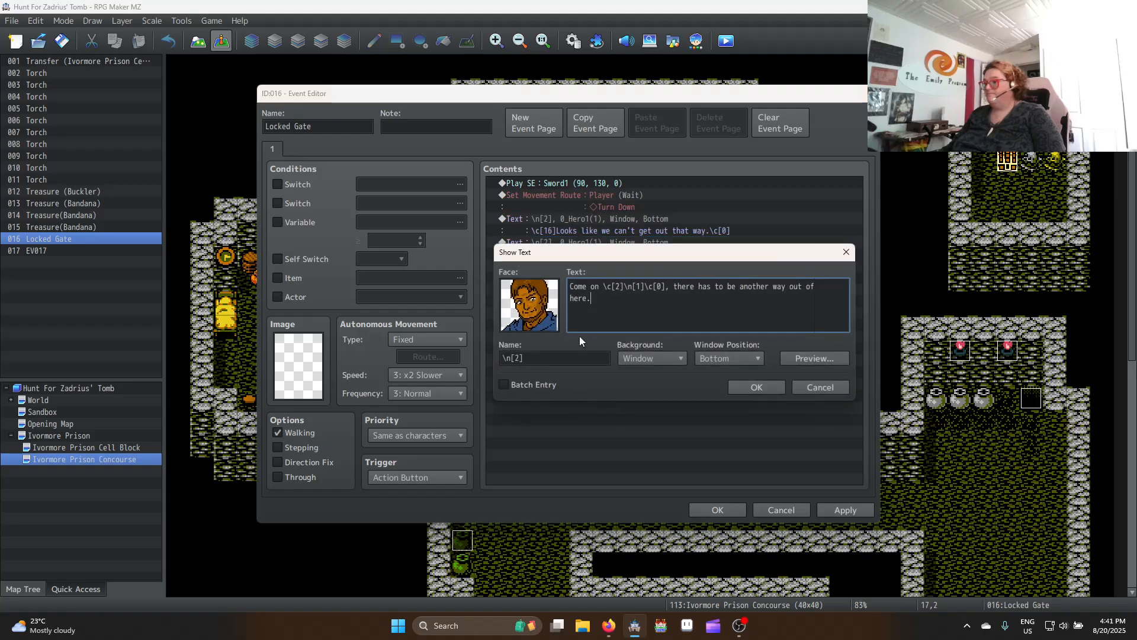
left_click(570, 287)
type("\\c[16]")
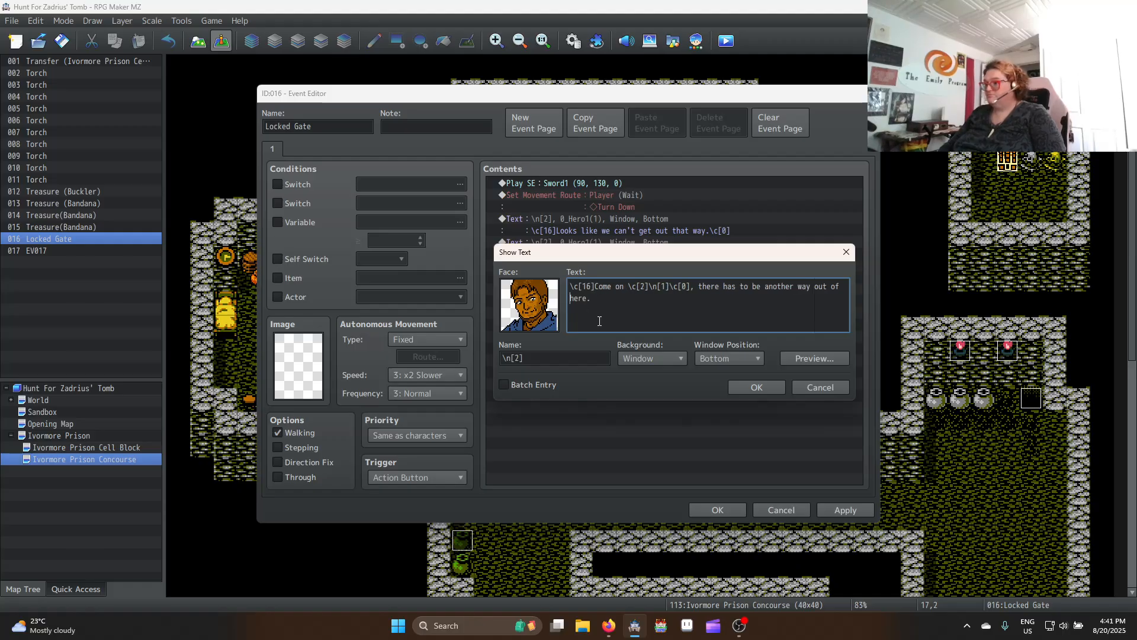
left_click(599, 321)
type("\\c[16]")
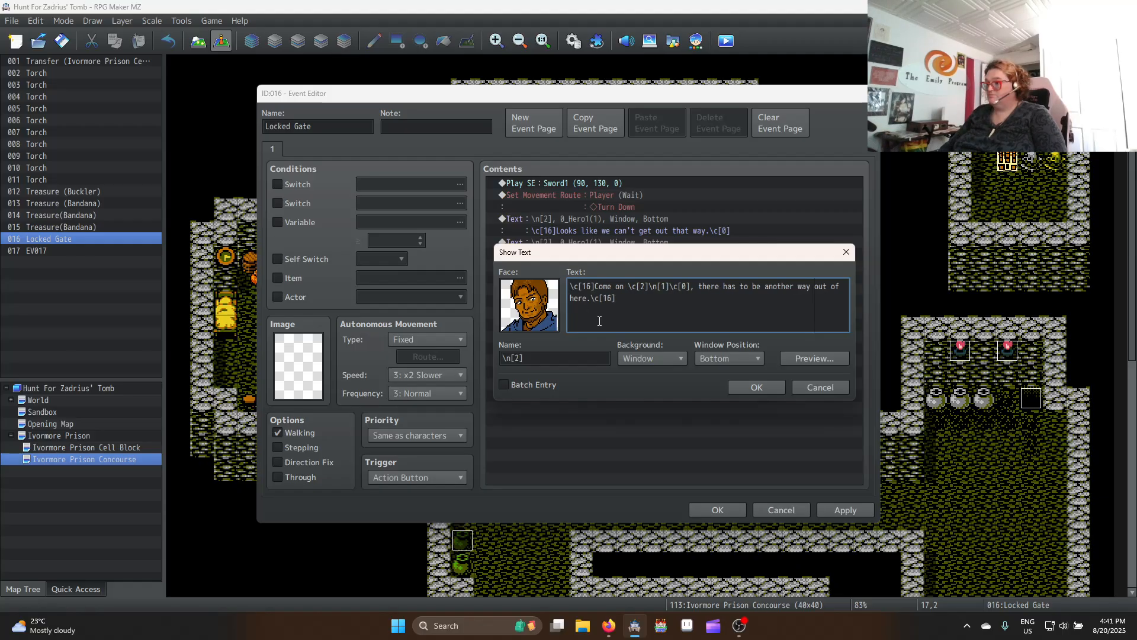
key("BackSpace")
type("0")
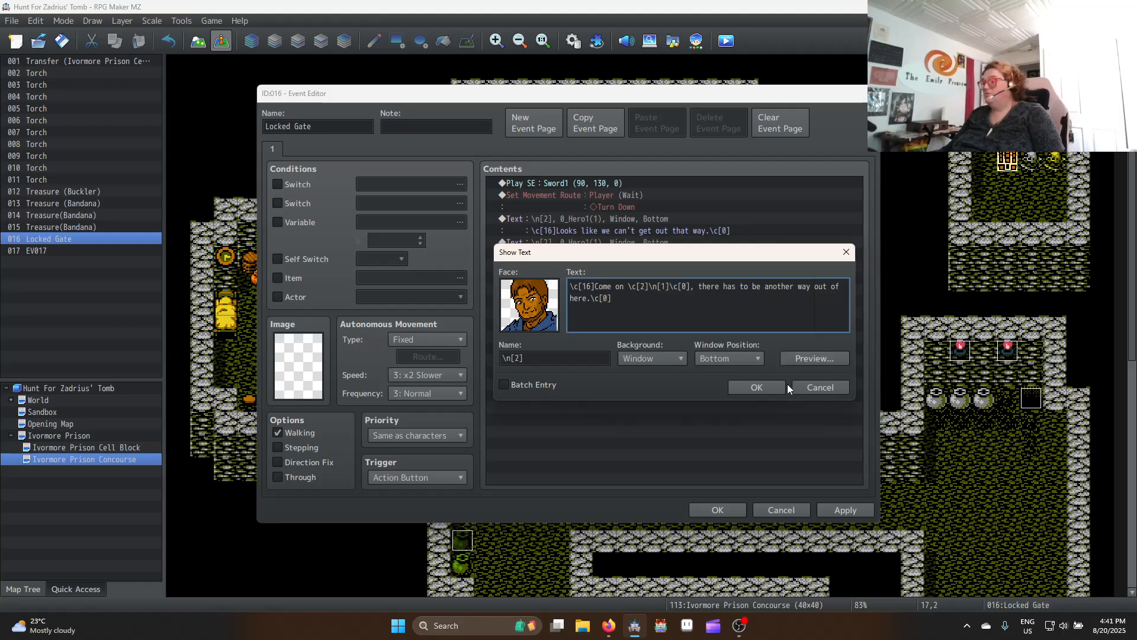
left_click(770, 387)
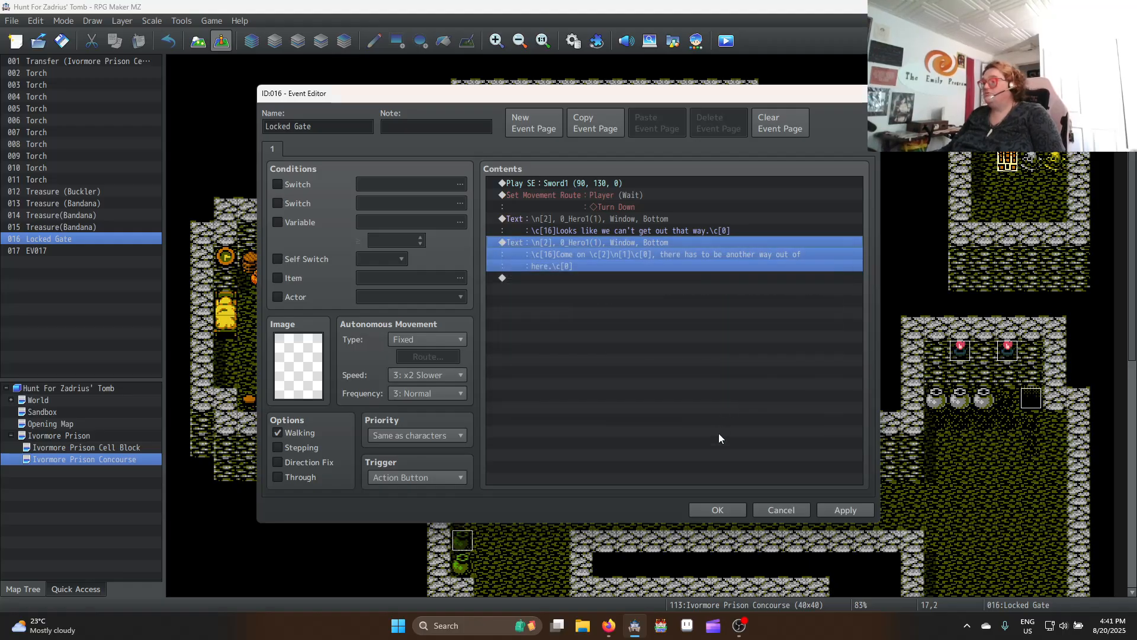
left_click(714, 507)
In EV017, change the second character's reply to "\c[16]That is the smell of freedom..\.. and the smell of feces, yeah, definitely feces."
double_click(1029, 401)
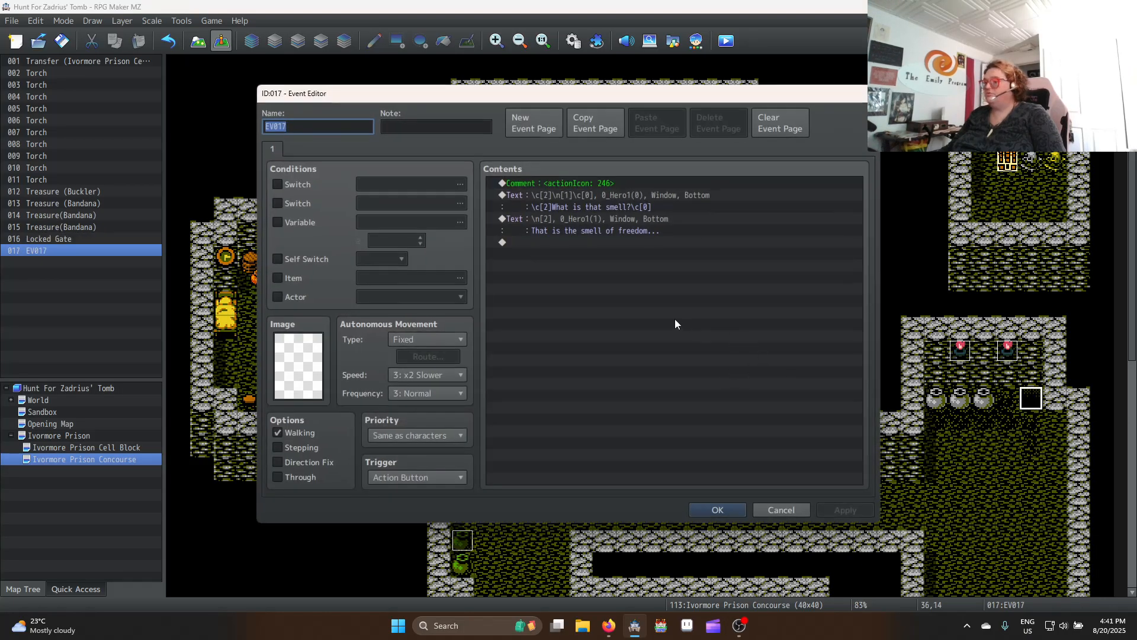
left_click(632, 193)
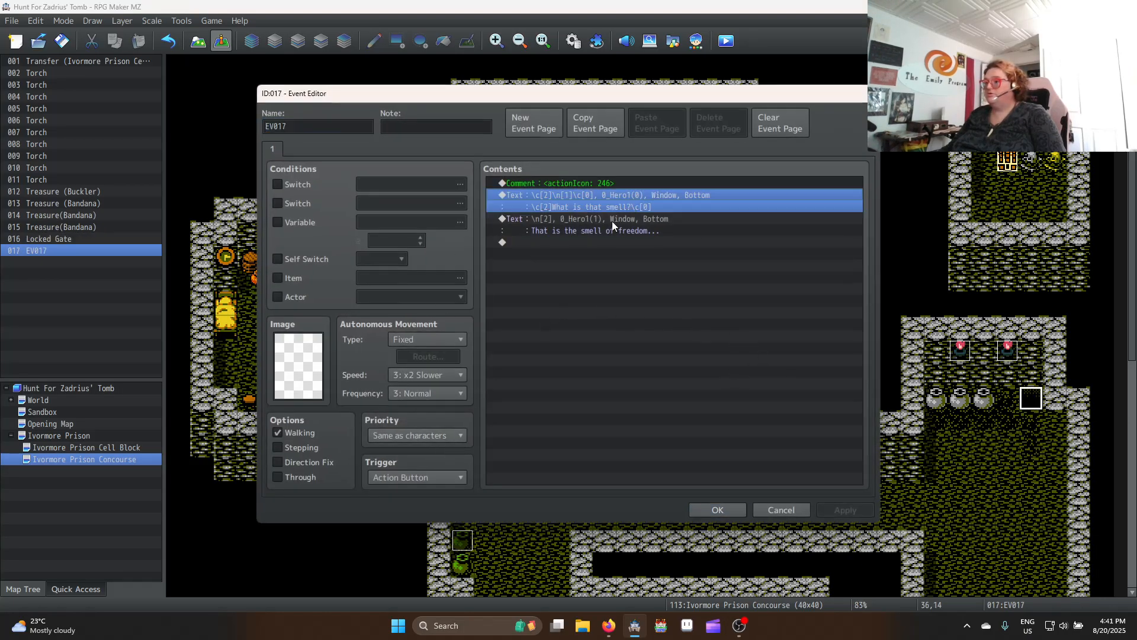
left_click(613, 229)
double_click(620, 223)
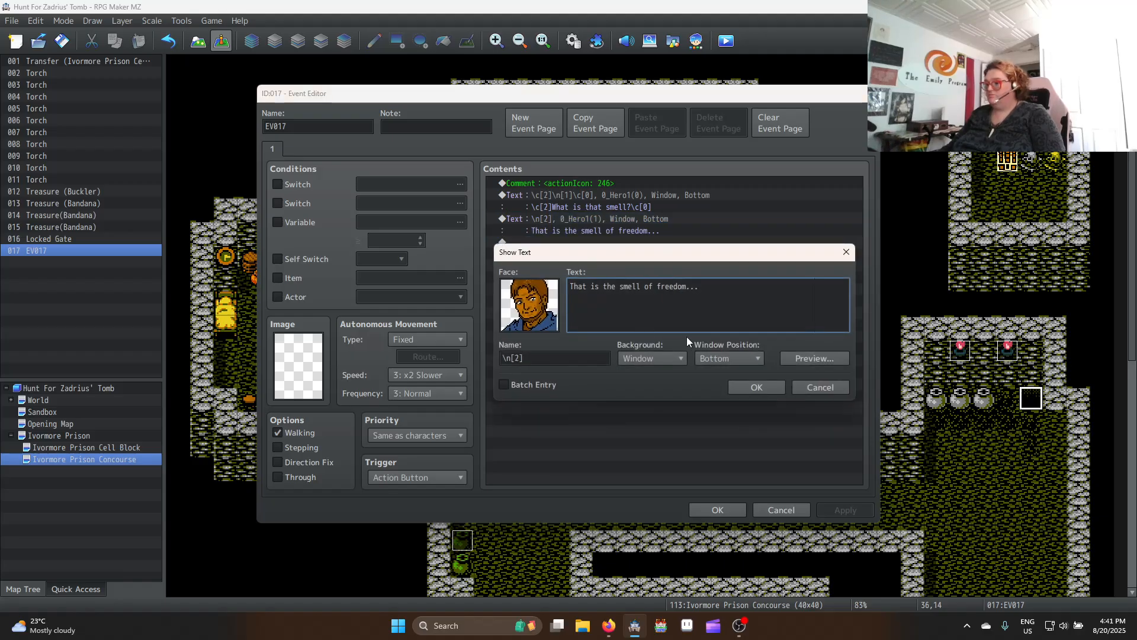
type("\\c[16]")
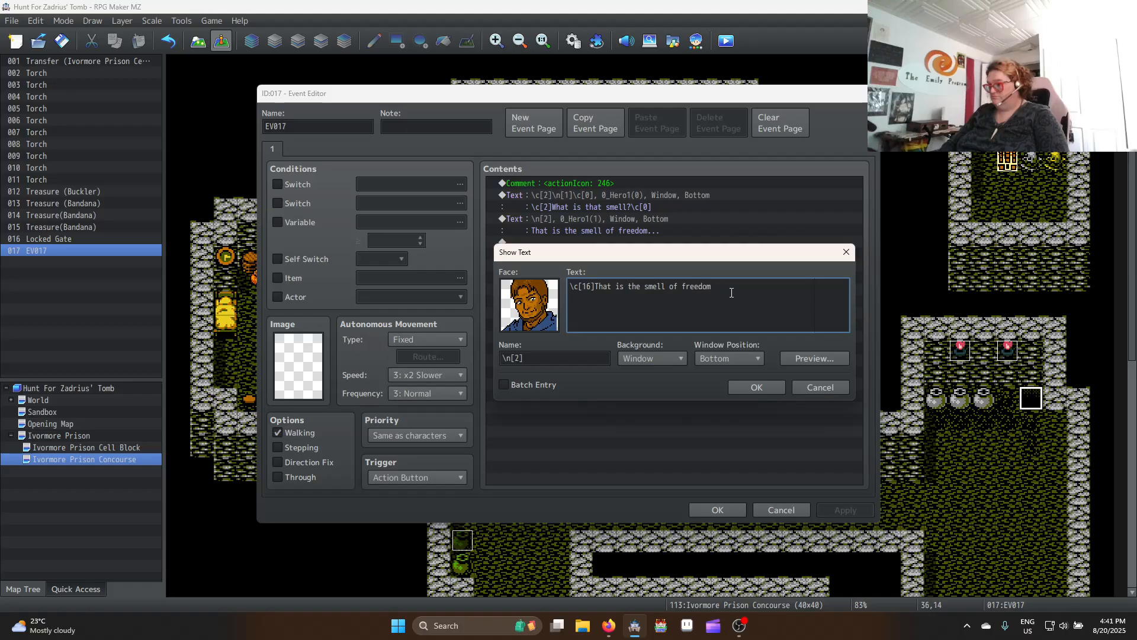
type(".")
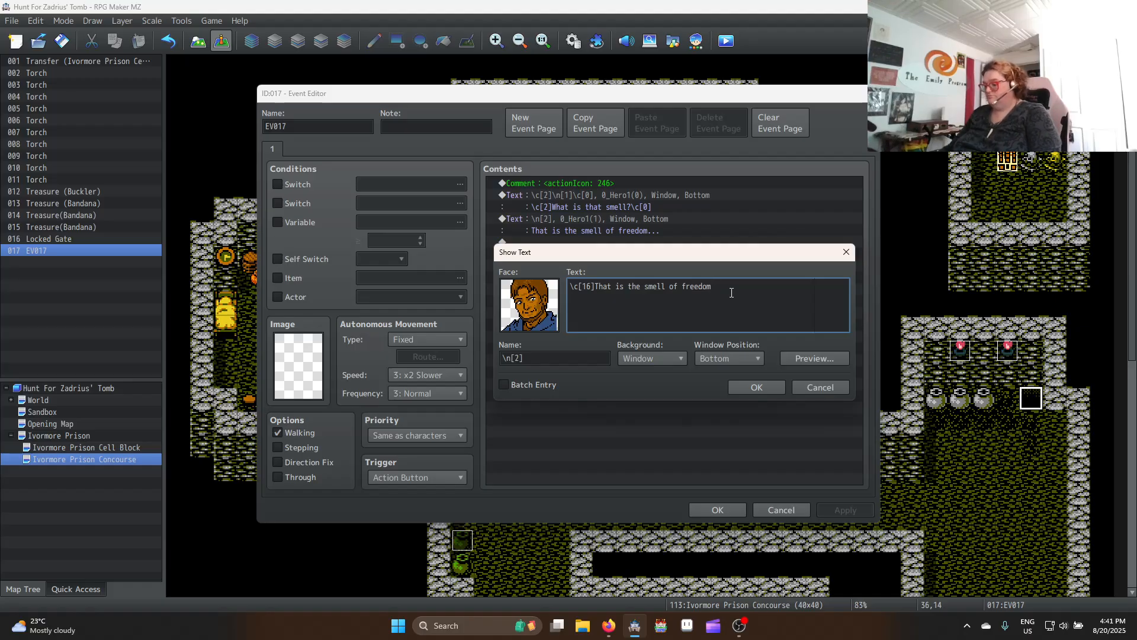
type(".")
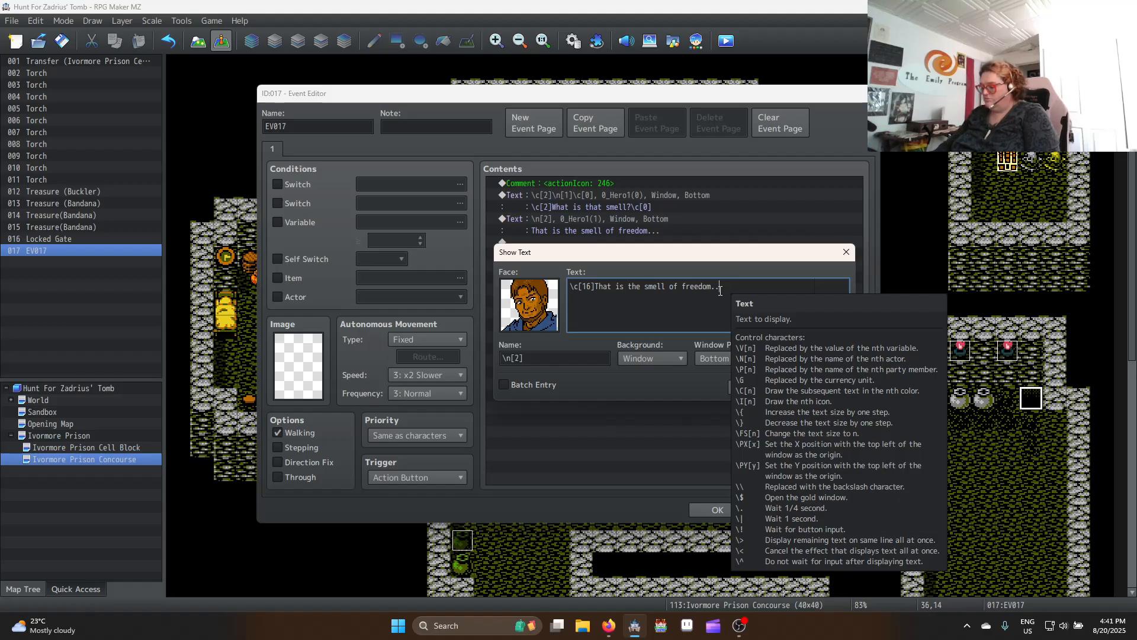
type(".")
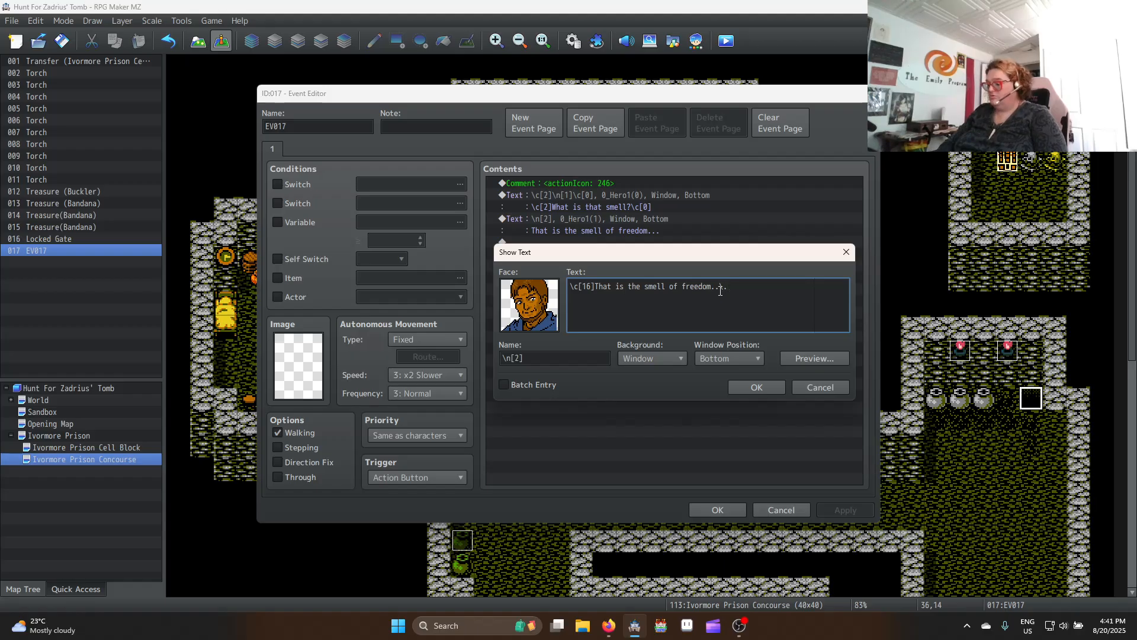
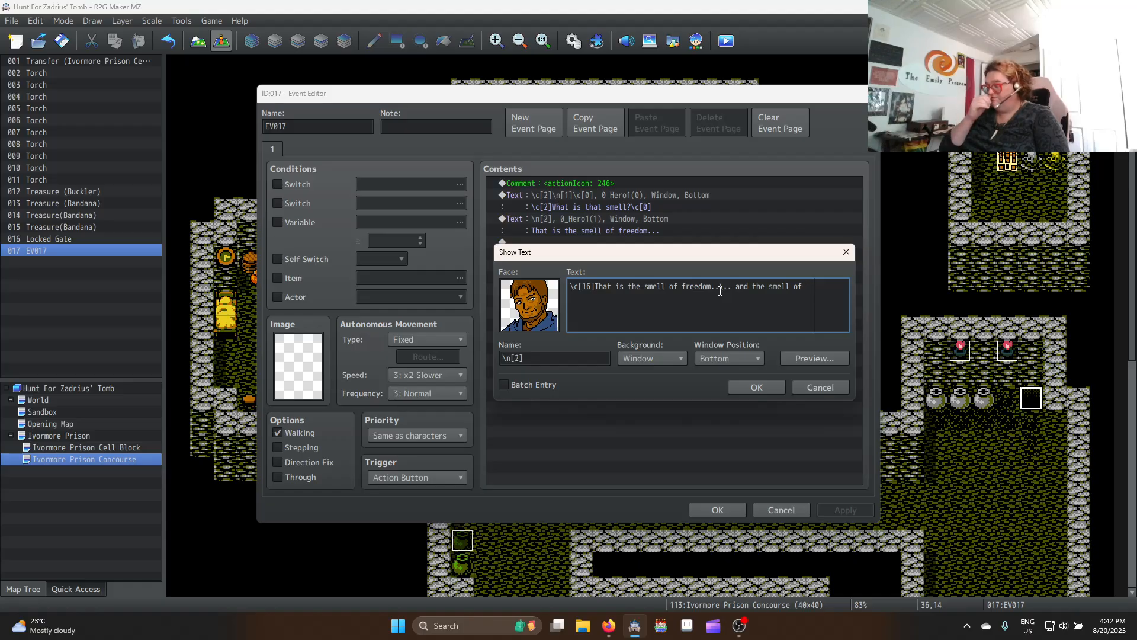
type("feces, yeah, definitely feces.")
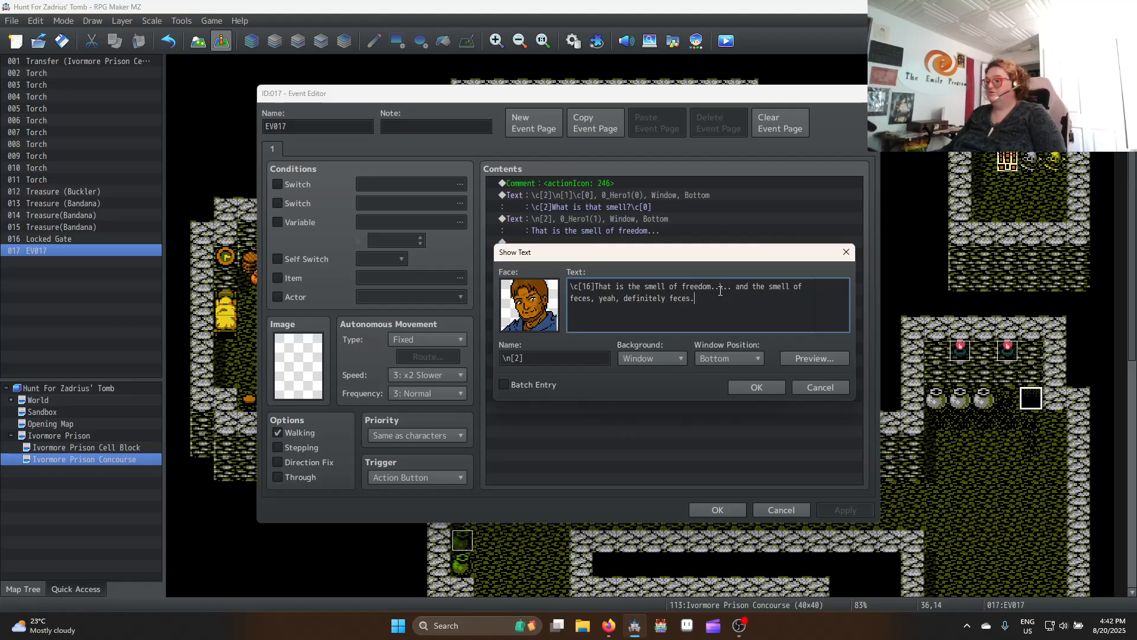
left_click(757, 387)
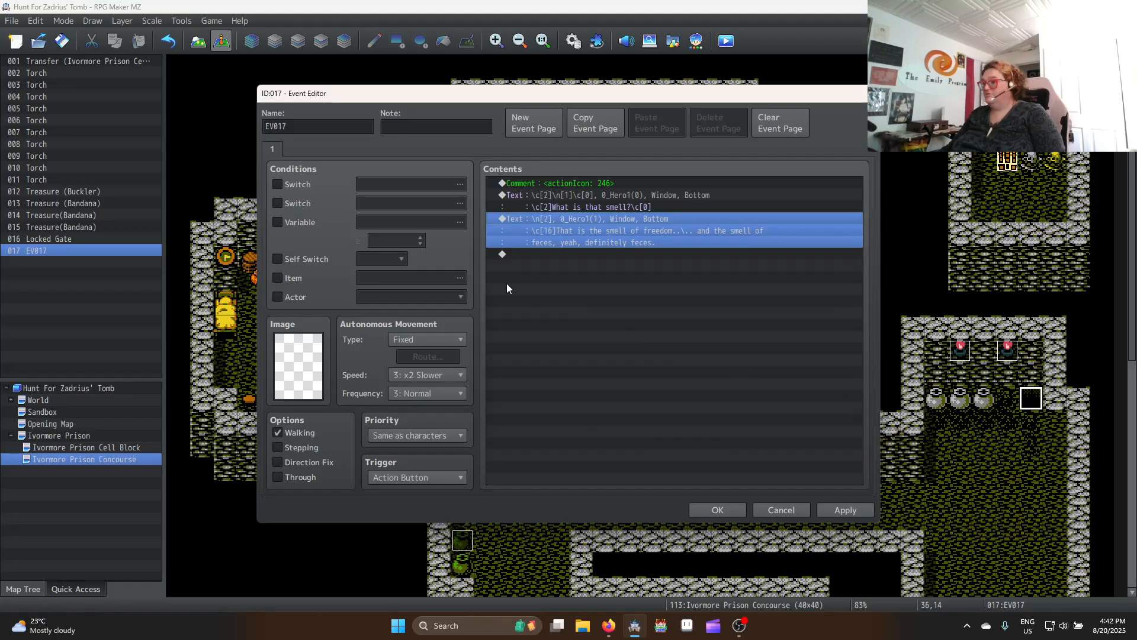
Copy the "What is that smell?" message to the end of EV017's contents and change its text to "\c[2]Groan...\c[0]"
left_click(632, 256)
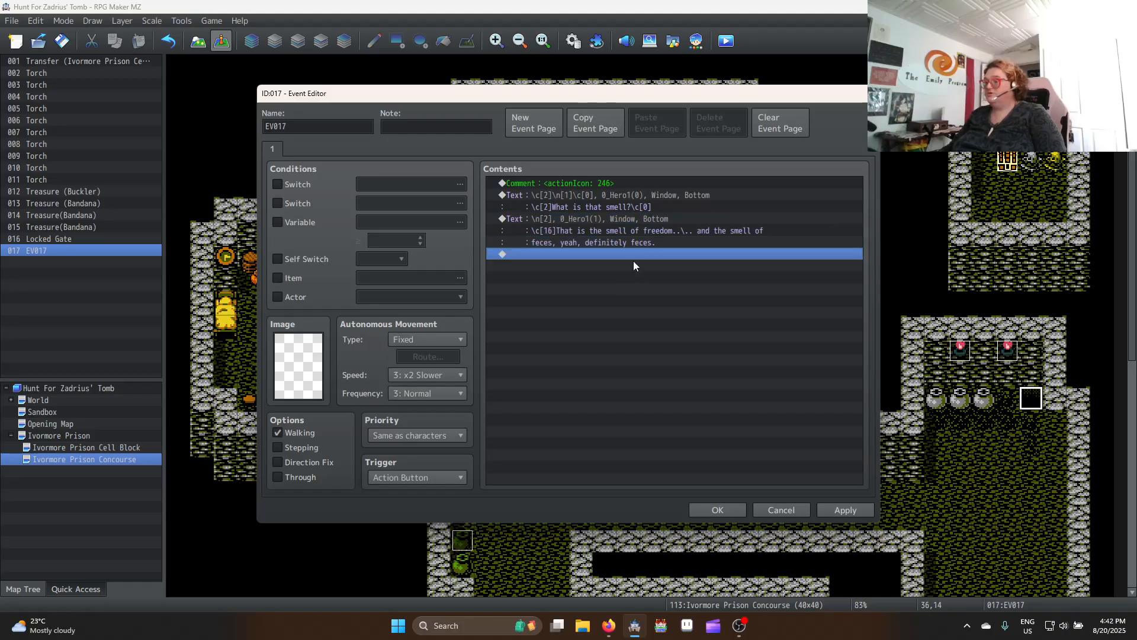
left_click(573, 207)
left_click(590, 194)
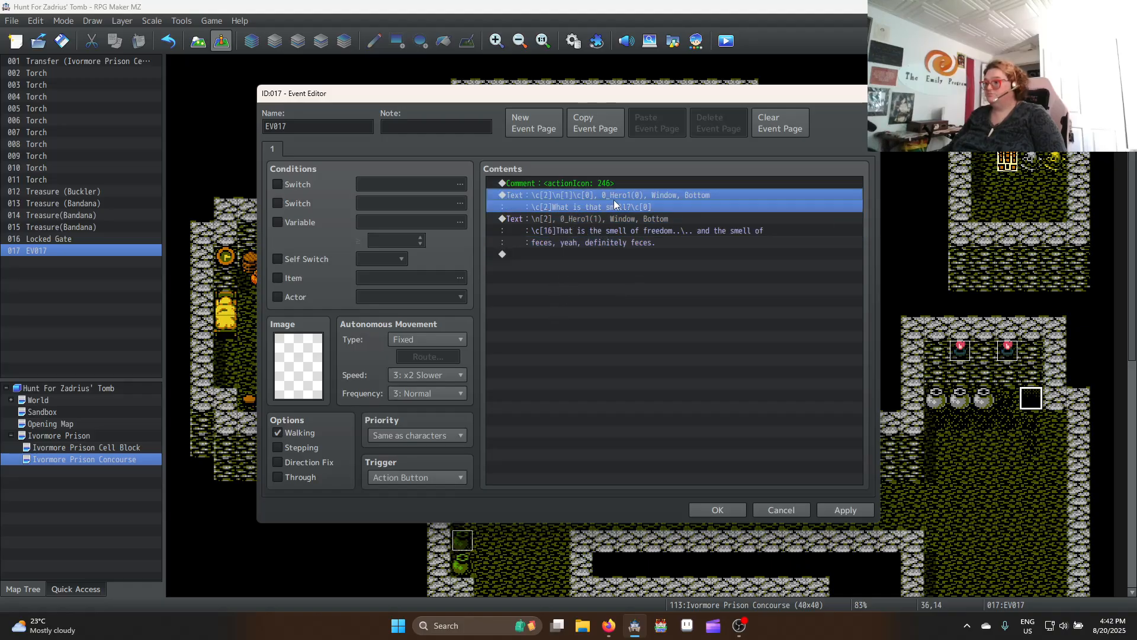
left_click(539, 254)
key("ctrl+v")
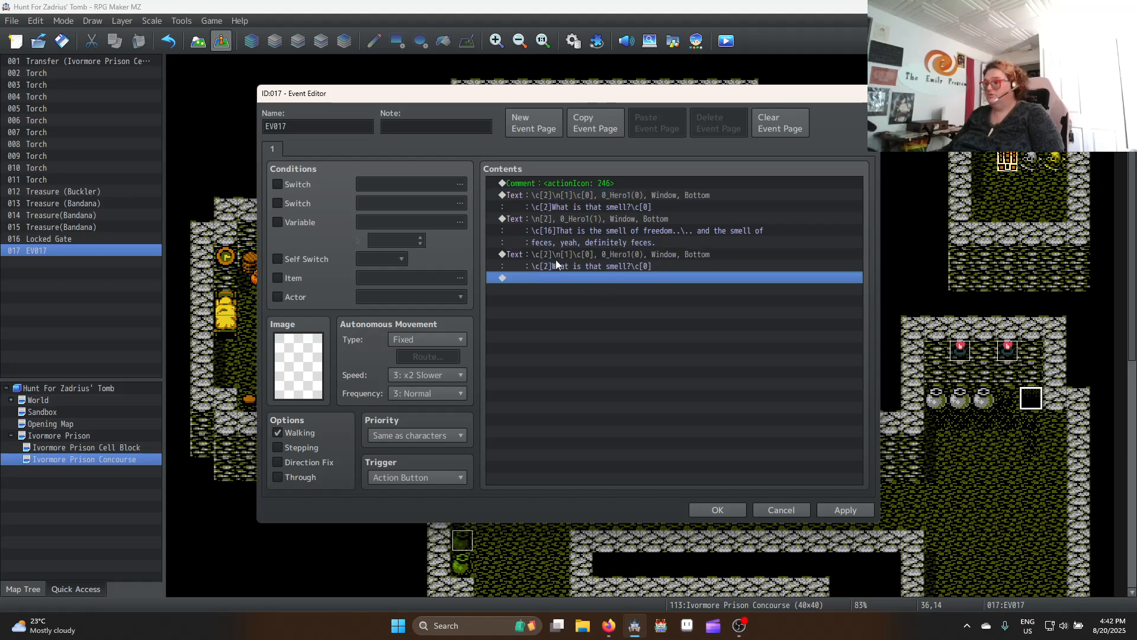
double_click(556, 260)
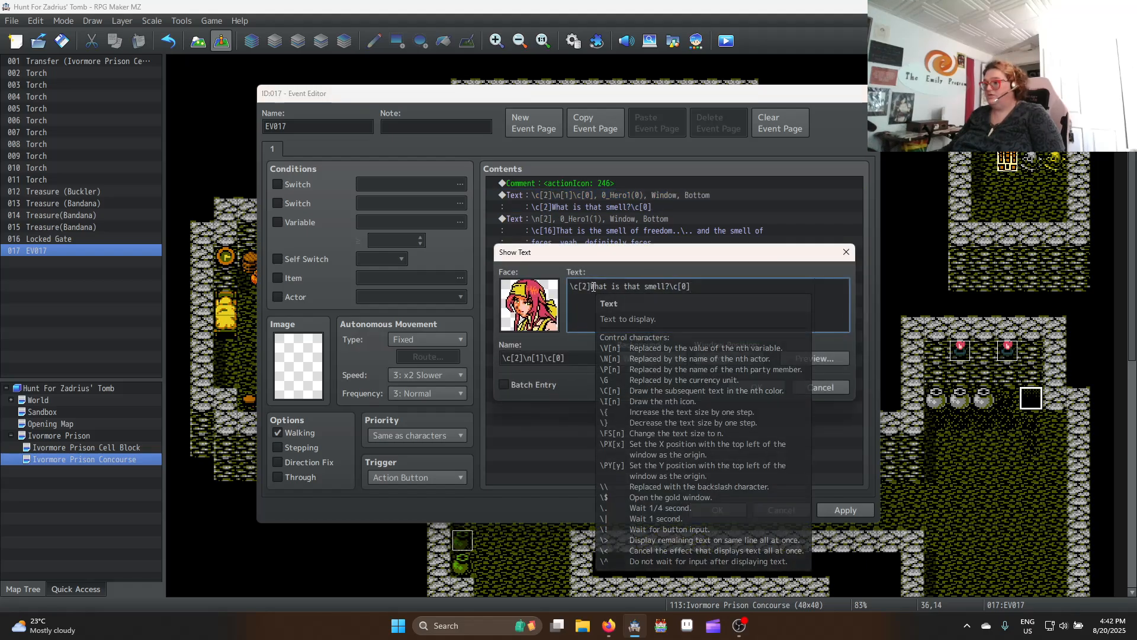
left_click_drag(591, 287, 674, 286)
type("Groan...")
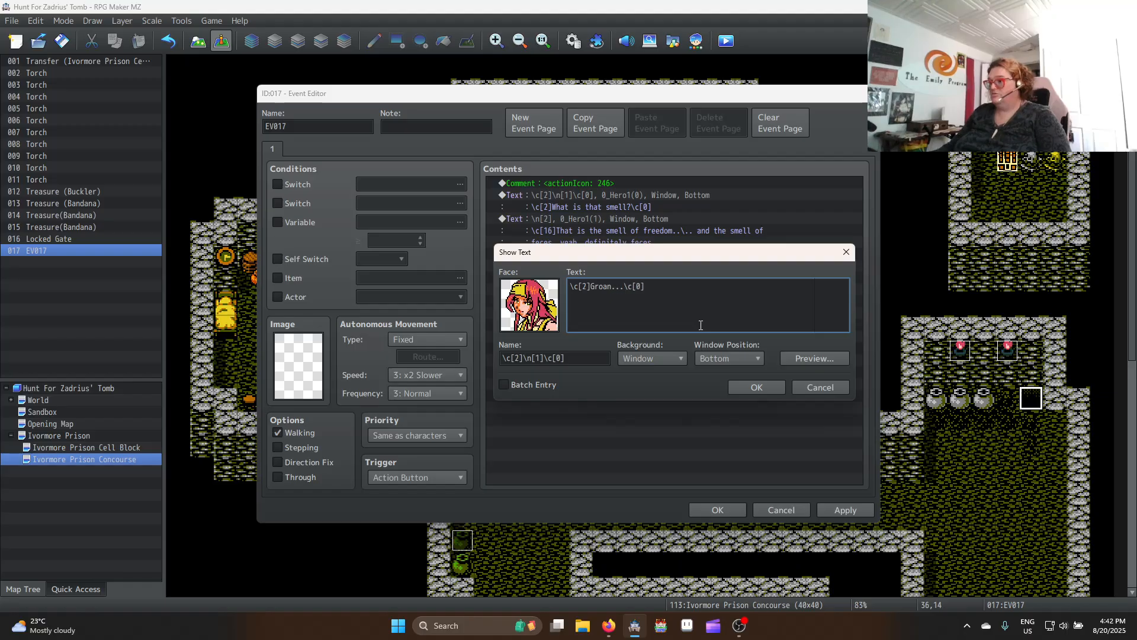
left_click(764, 385)
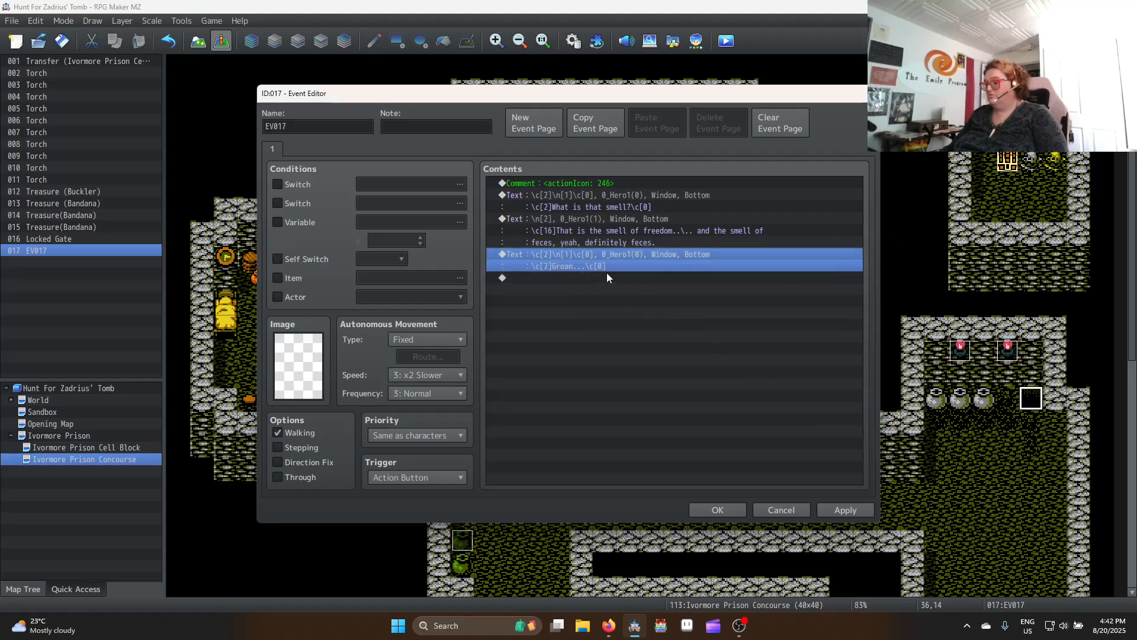
Duplicate the "Groan..." message and change the last copy's text to "\c[2]Well I guess here goes nothing!\c[0]"
key("ctrl+c")
key("ctrl+v")
double_click(591, 275)
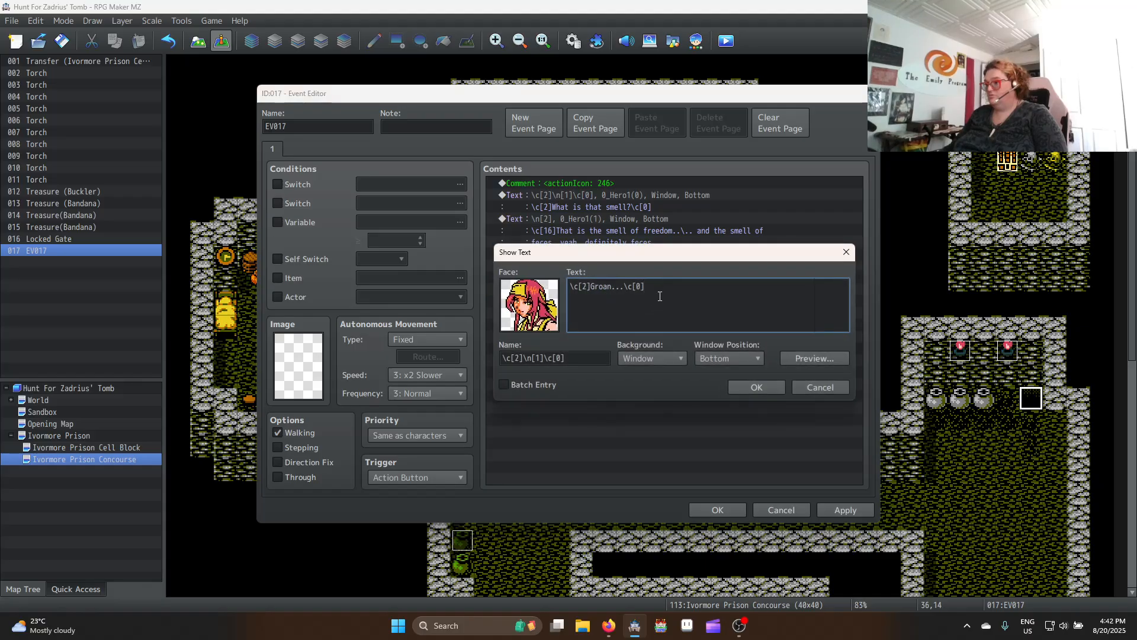
left_click_drag(622, 286, 594, 285)
type("Well I guess here goes")
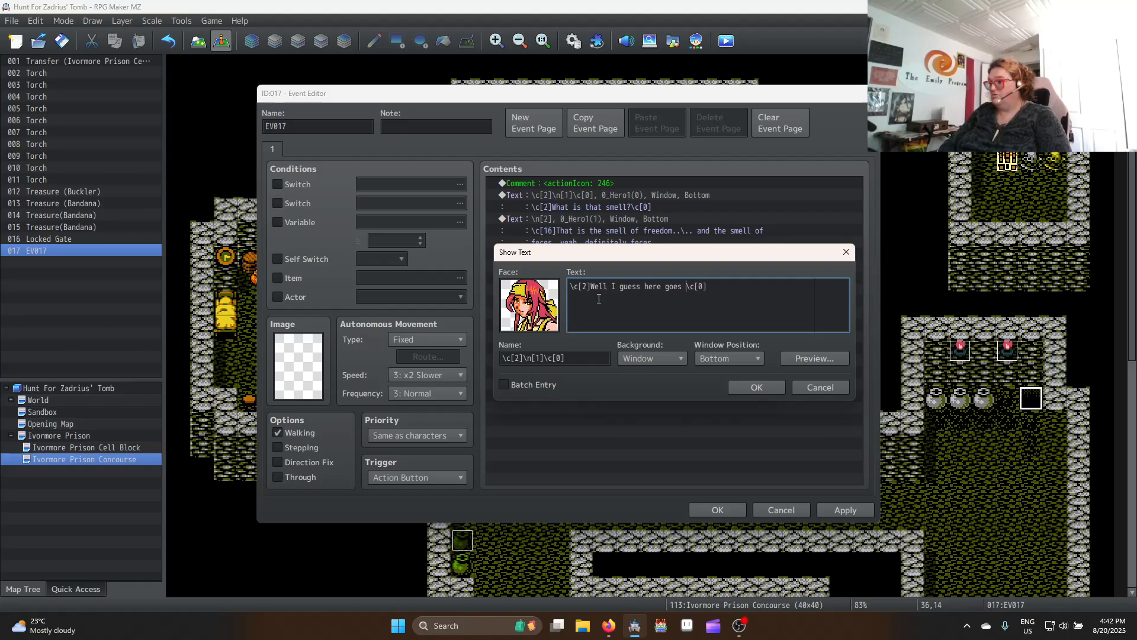
type(" nothing")
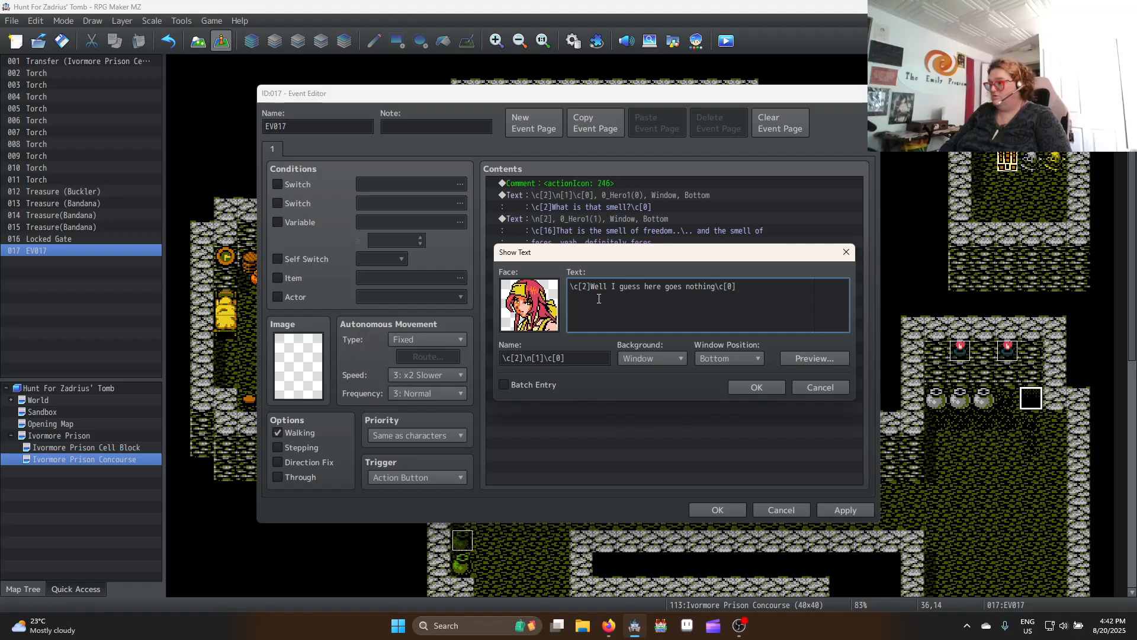
type("!")
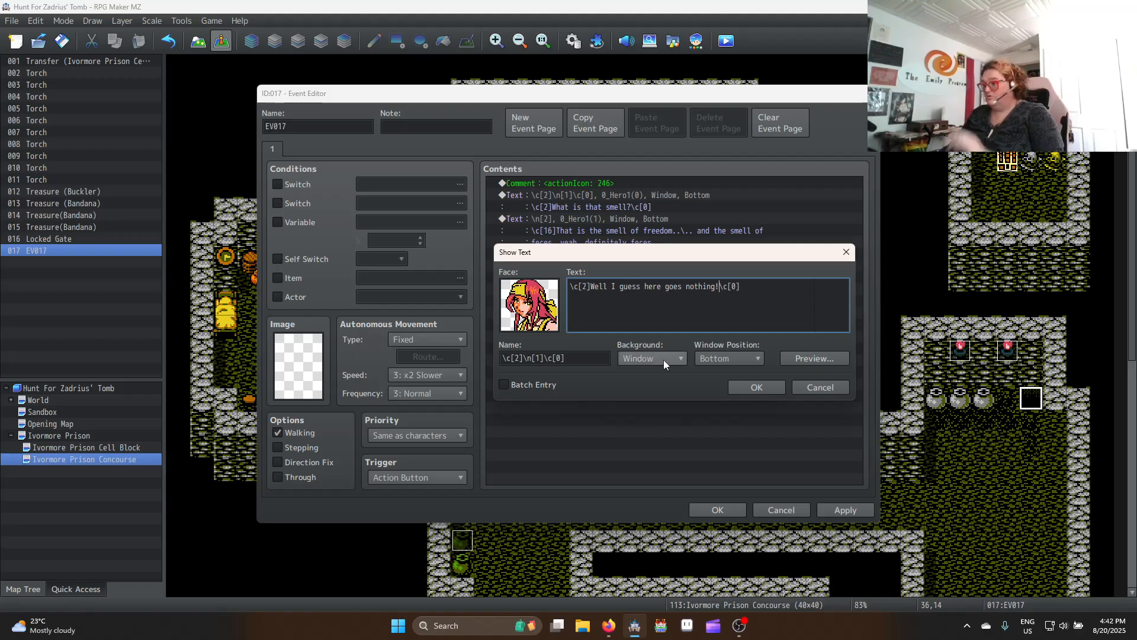
left_click(741, 387)
Append a Set Movement Route for the Player with a jump offset of X 0, Y -1, and confirm EV017
double_click(546, 302)
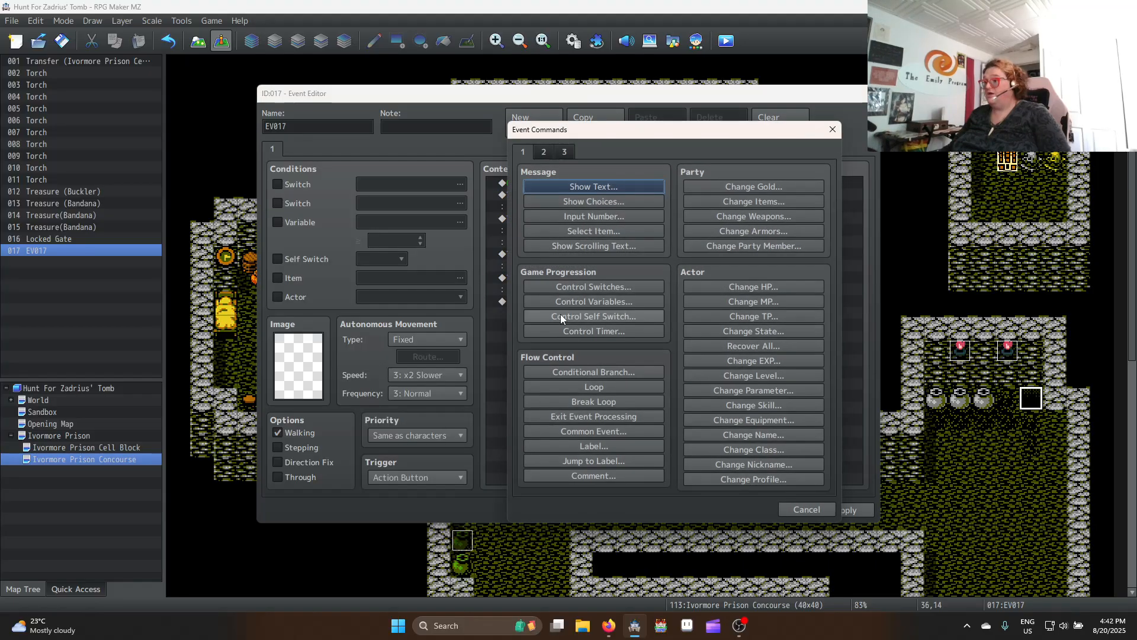
left_click(544, 153)
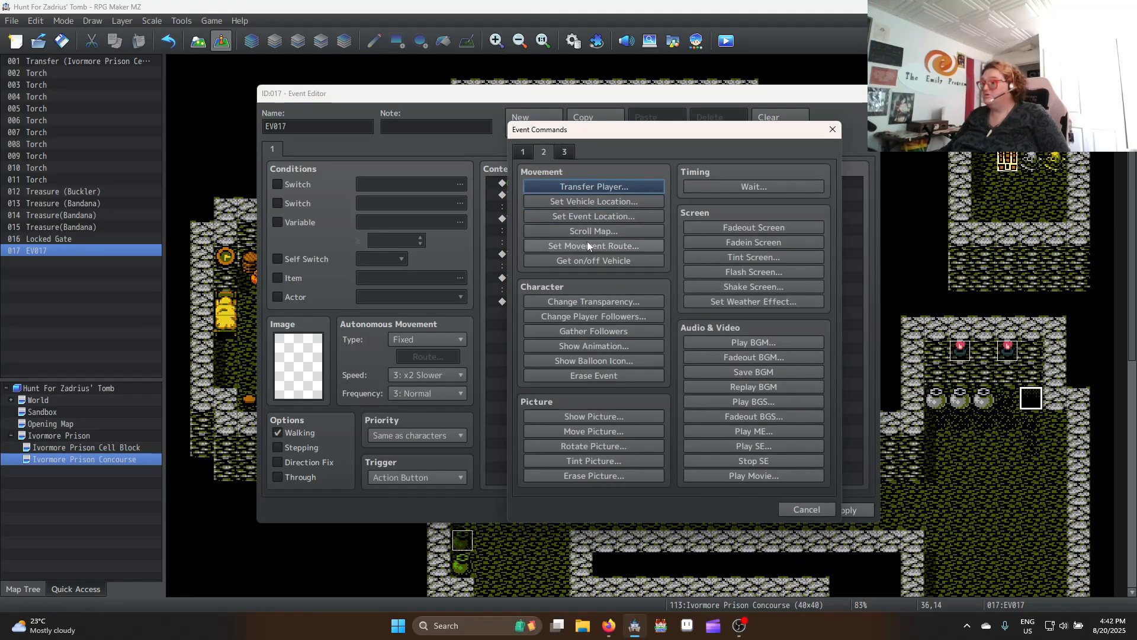
left_click(612, 247)
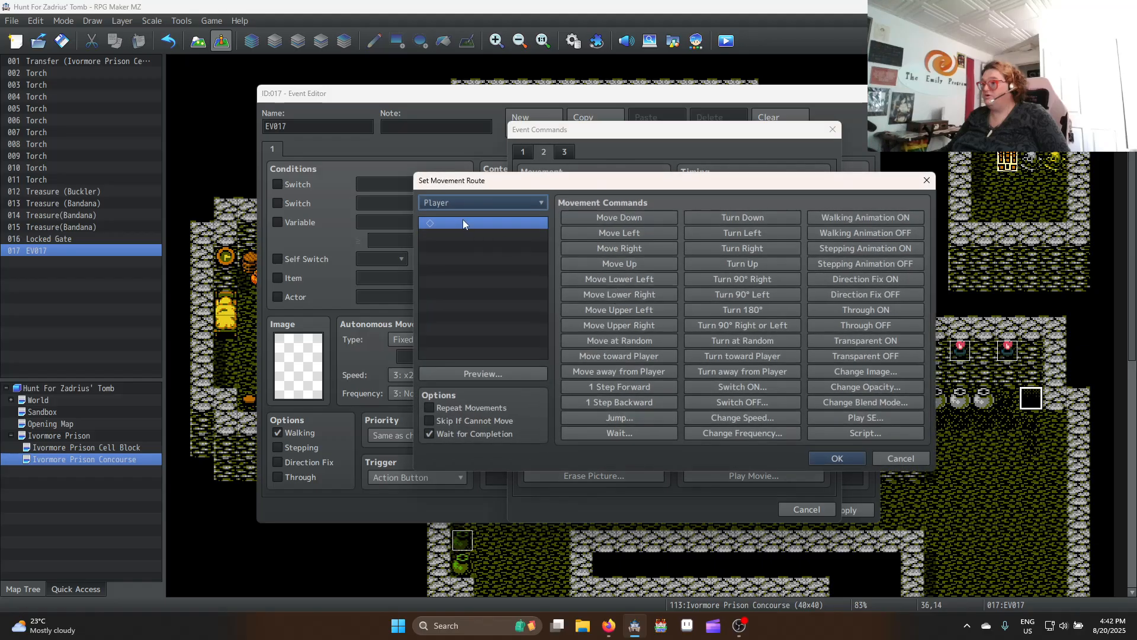
left_click(463, 202)
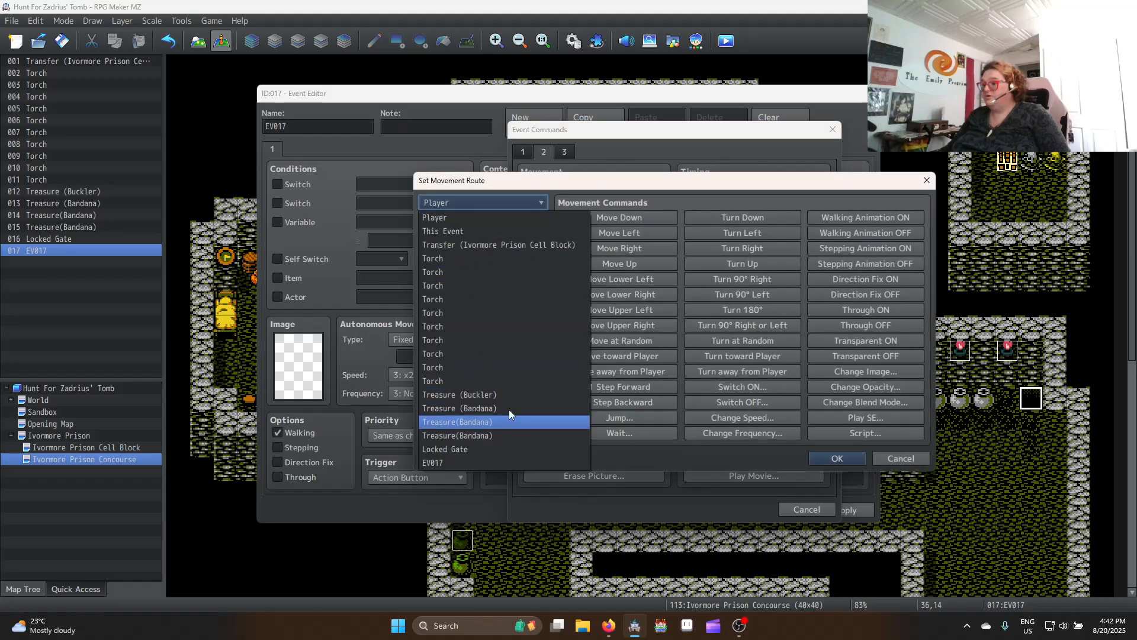
left_click(476, 209)
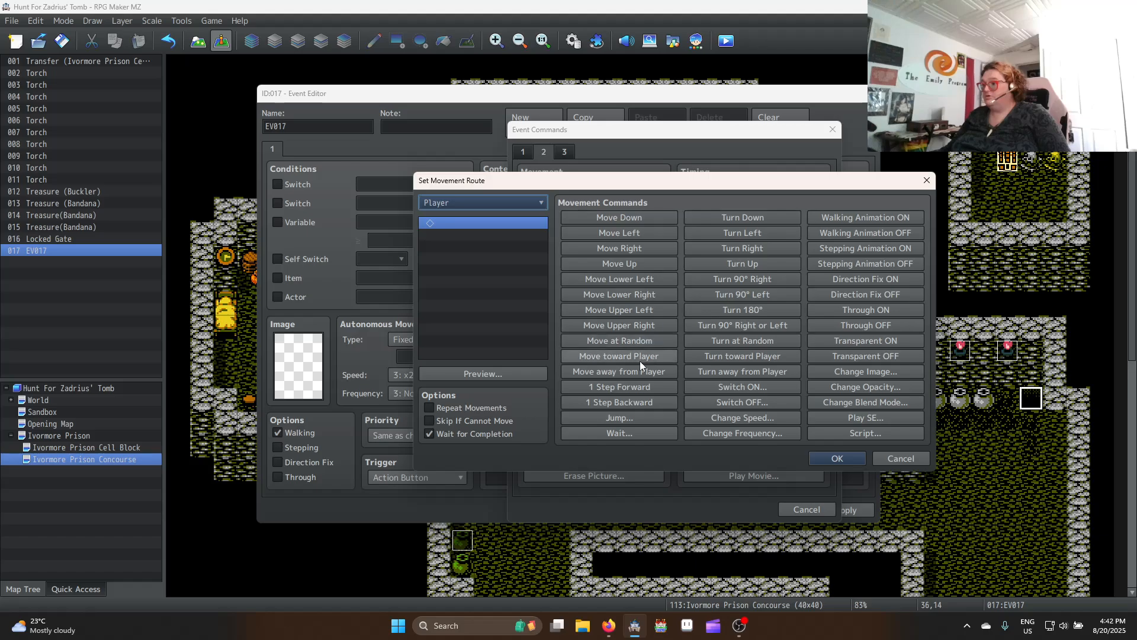
left_click(629, 420)
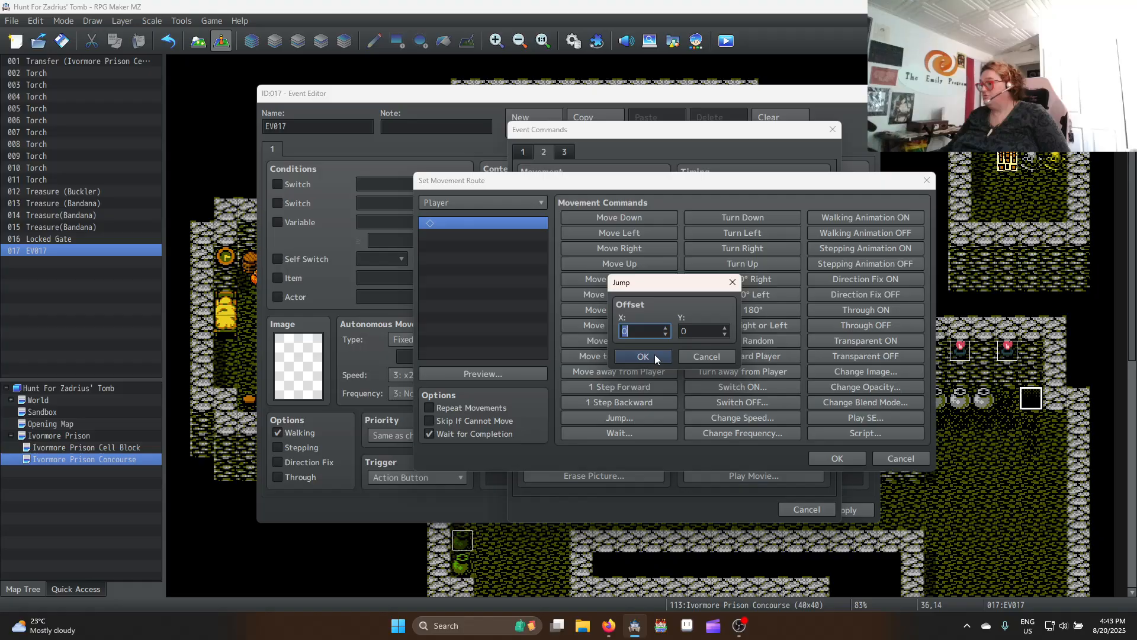
left_click(724, 335)
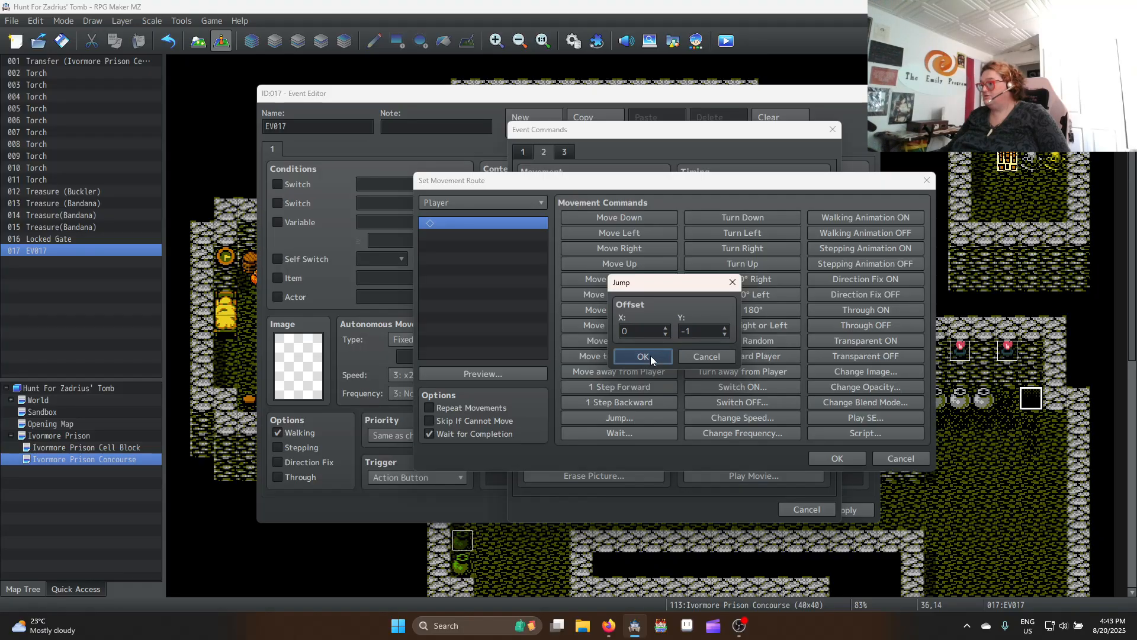
left_click(650, 355)
left_click(838, 459)
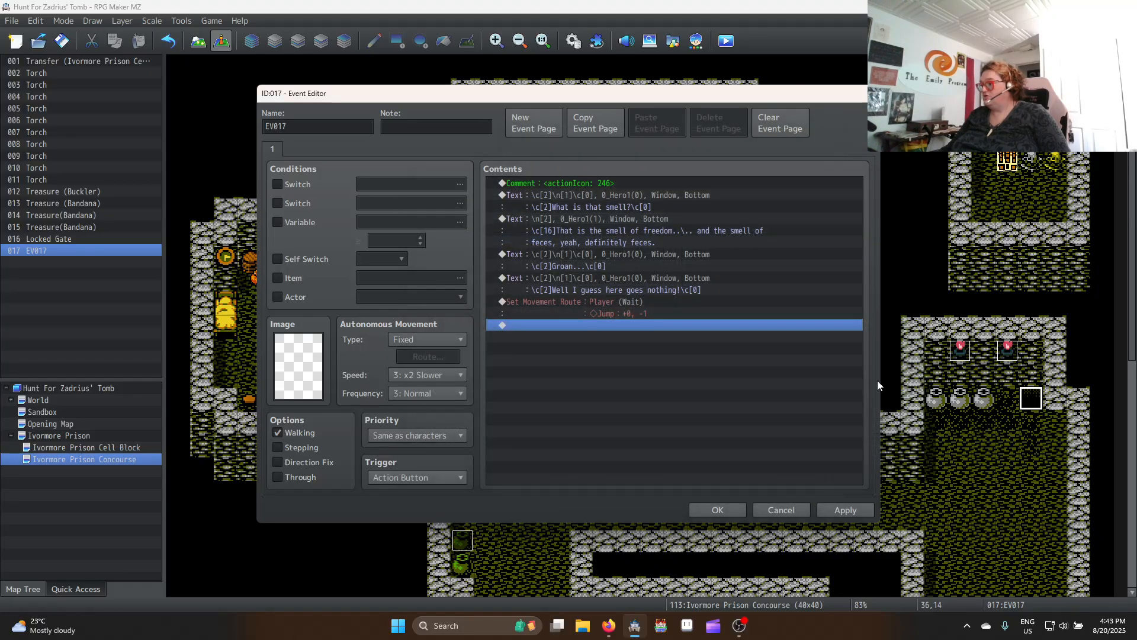
left_click(718, 510)
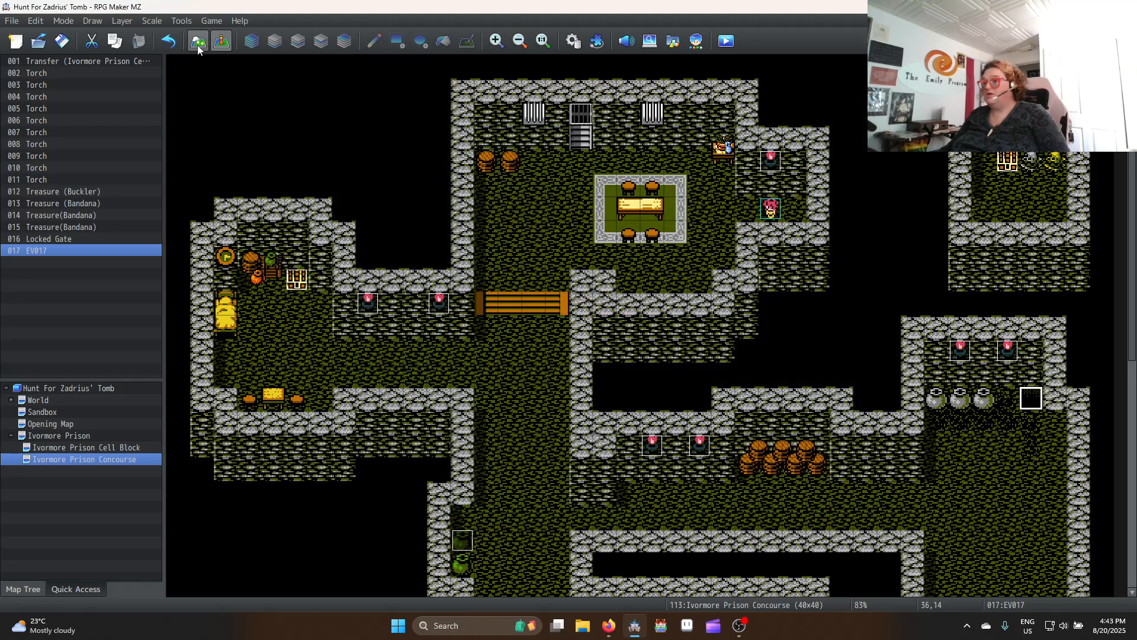
Paint a fourth grey pot between the existing three and EV017 on the map, and return to event editing
left_click(197, 42)
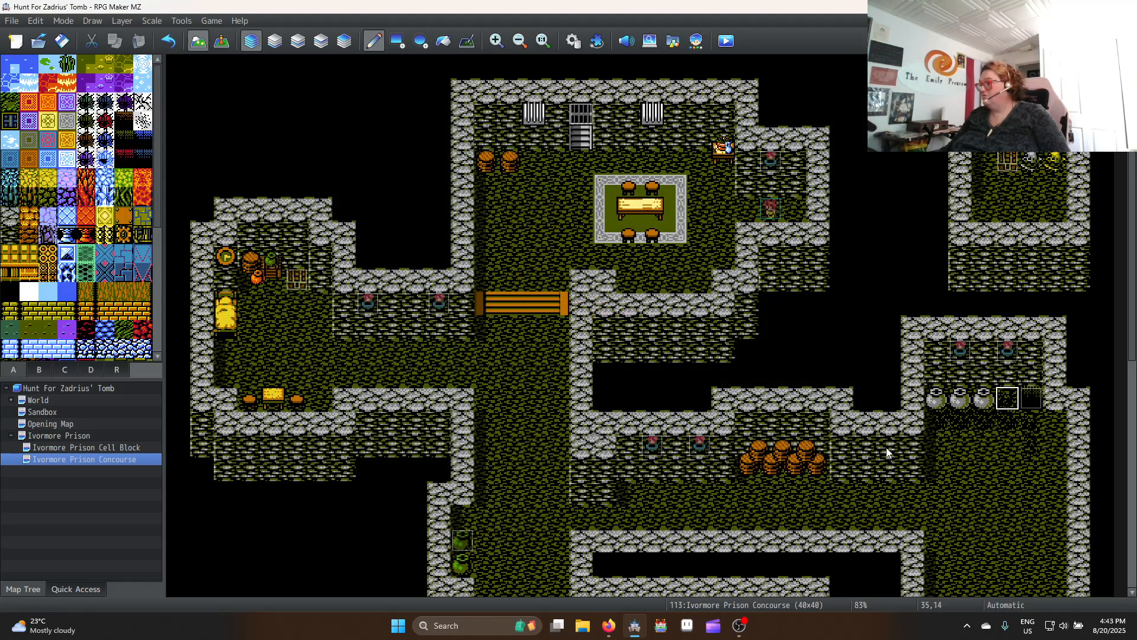
left_click(1007, 397)
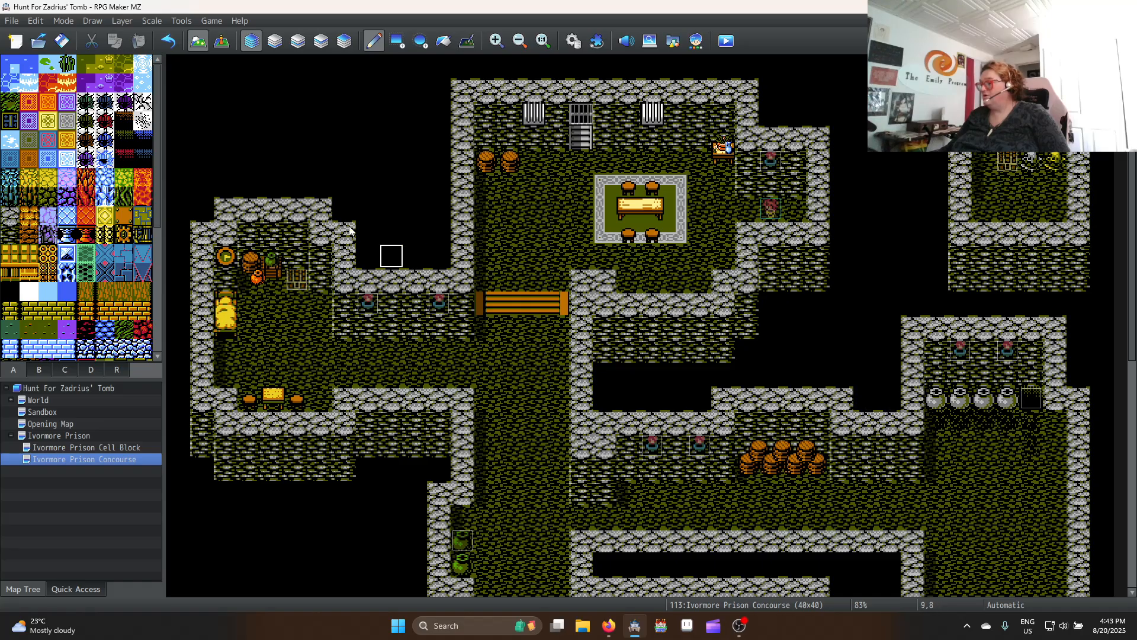
left_click(221, 41)
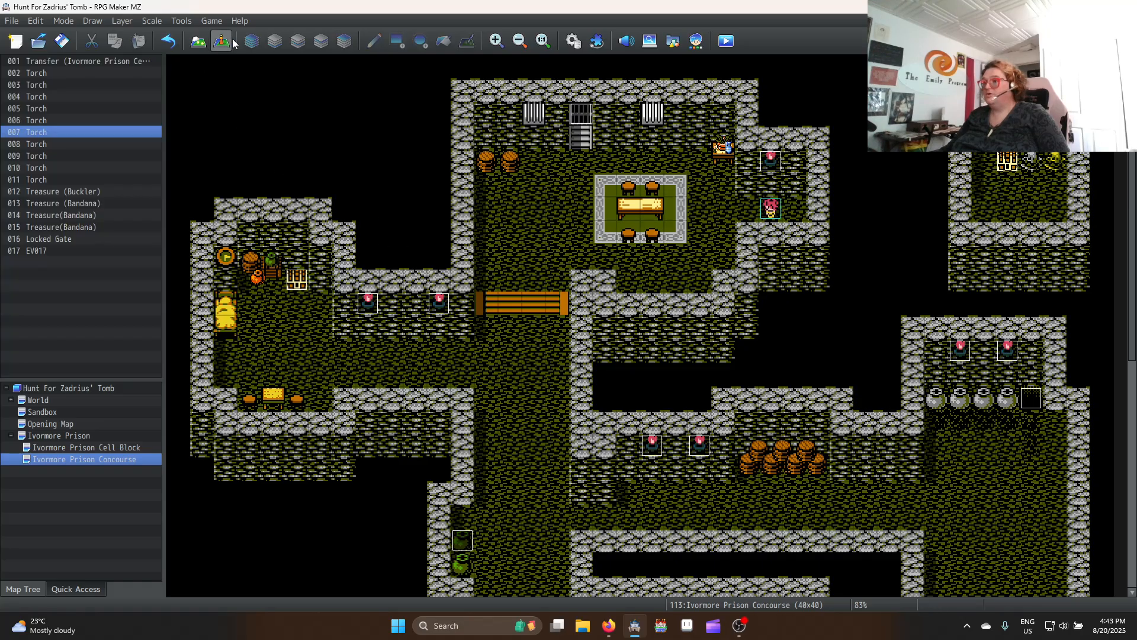
Append a 60-frame Wait and a Fadeout Screen command to the end of EV017's contents
double_click(1031, 399)
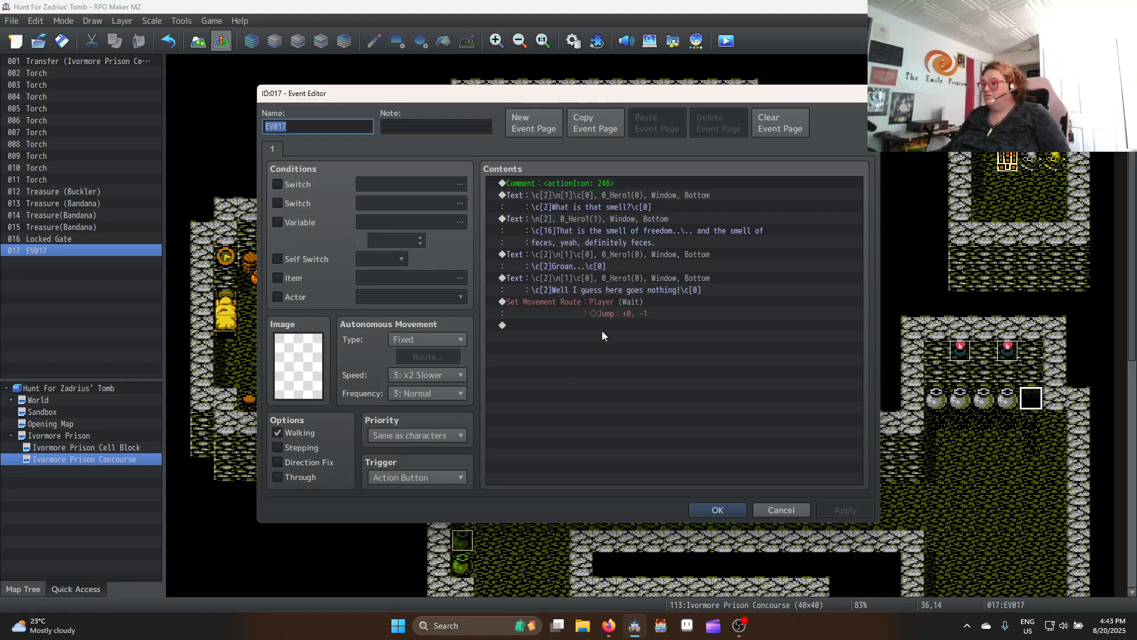
left_click(579, 324)
double_click(571, 325)
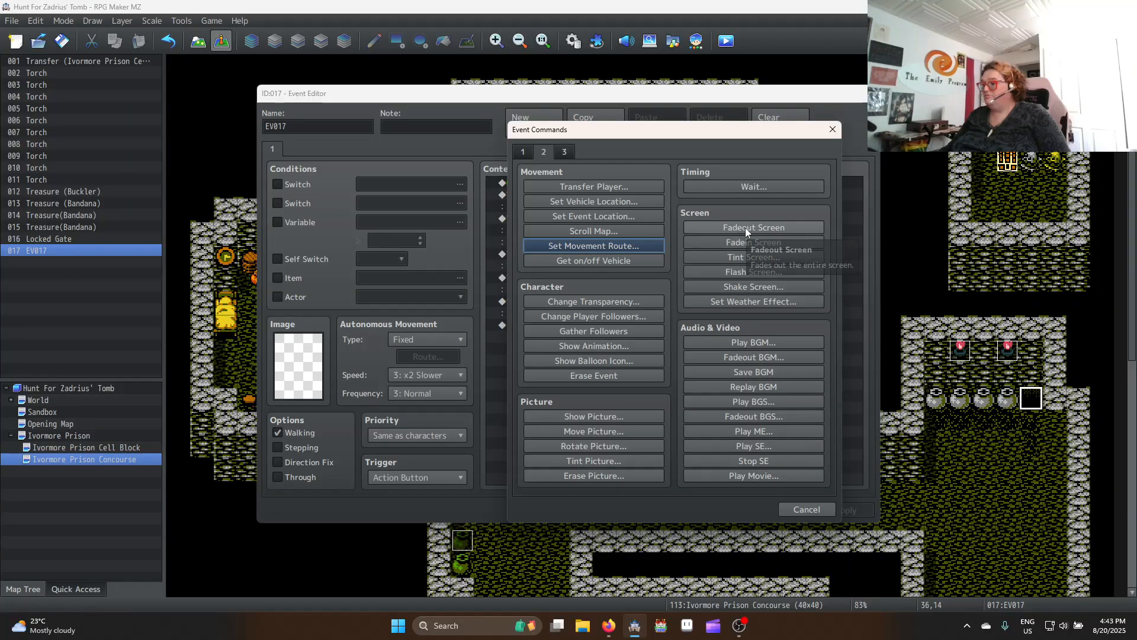
left_click(737, 187)
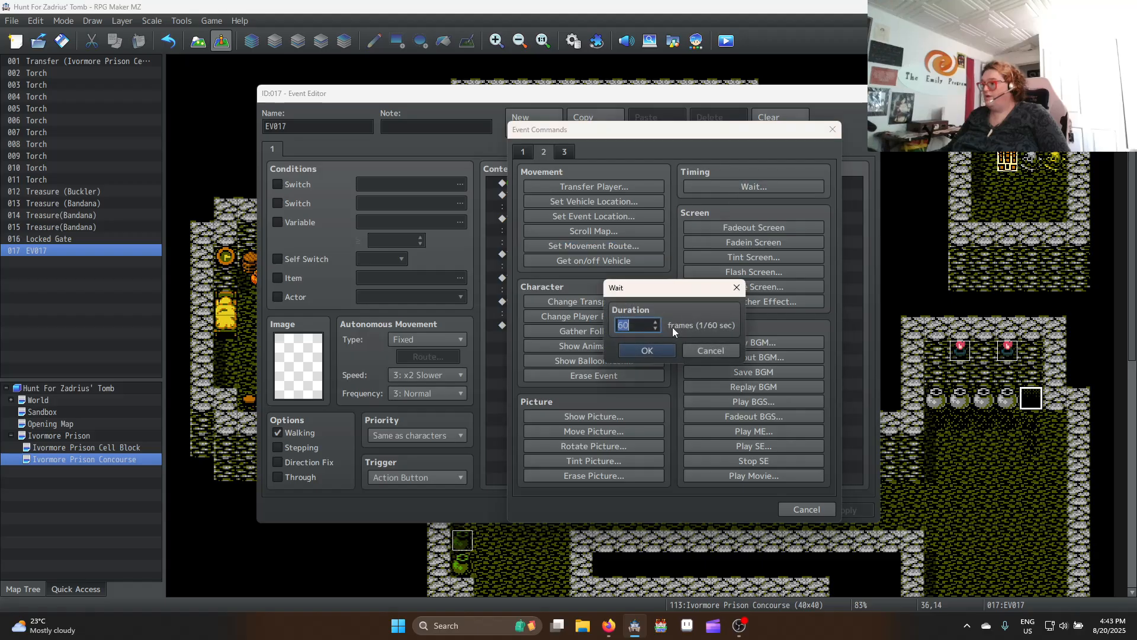
left_click(647, 350)
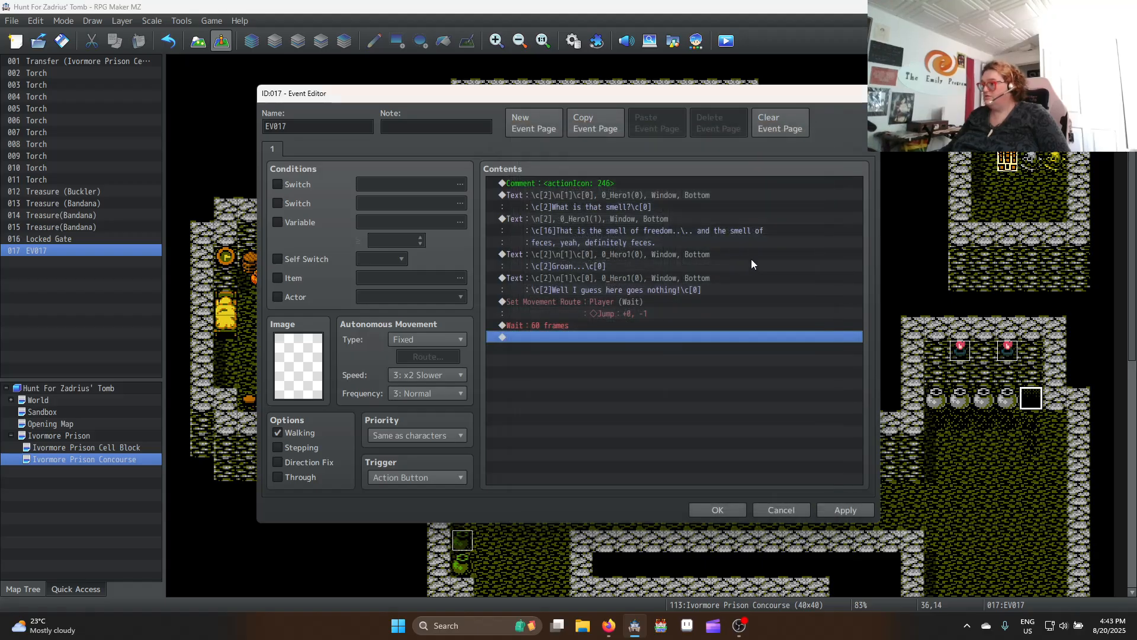
double_click(566, 336)
left_click(771, 226)
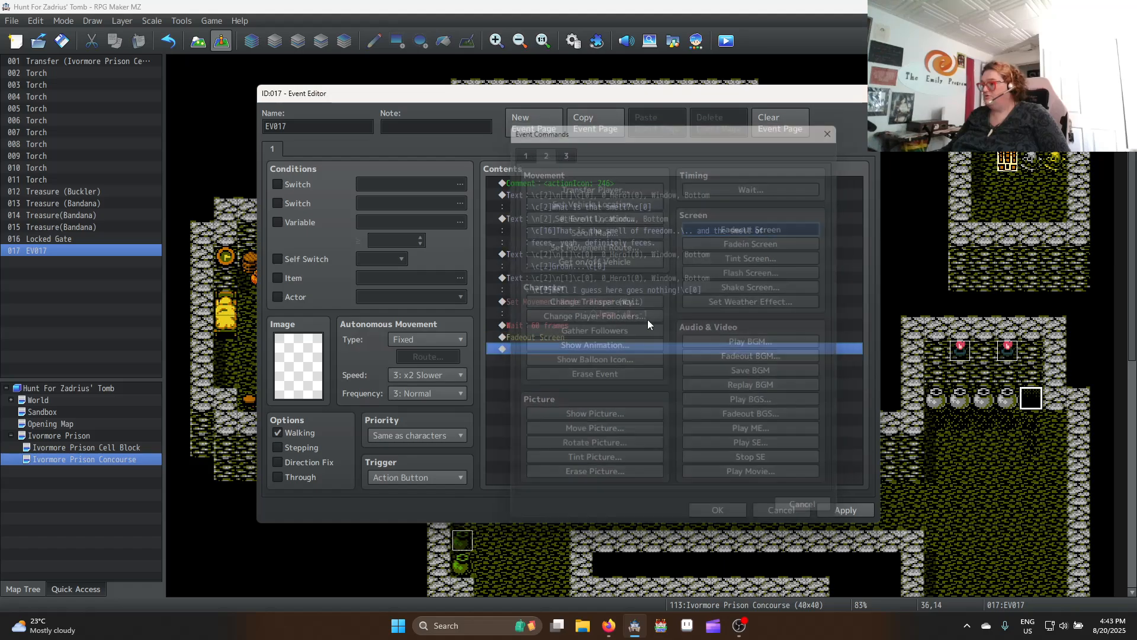
Preview the jump sounds, insert a Play SE command with Jump1 before the Player's movement route, and confirm EV017
left_click(562, 302)
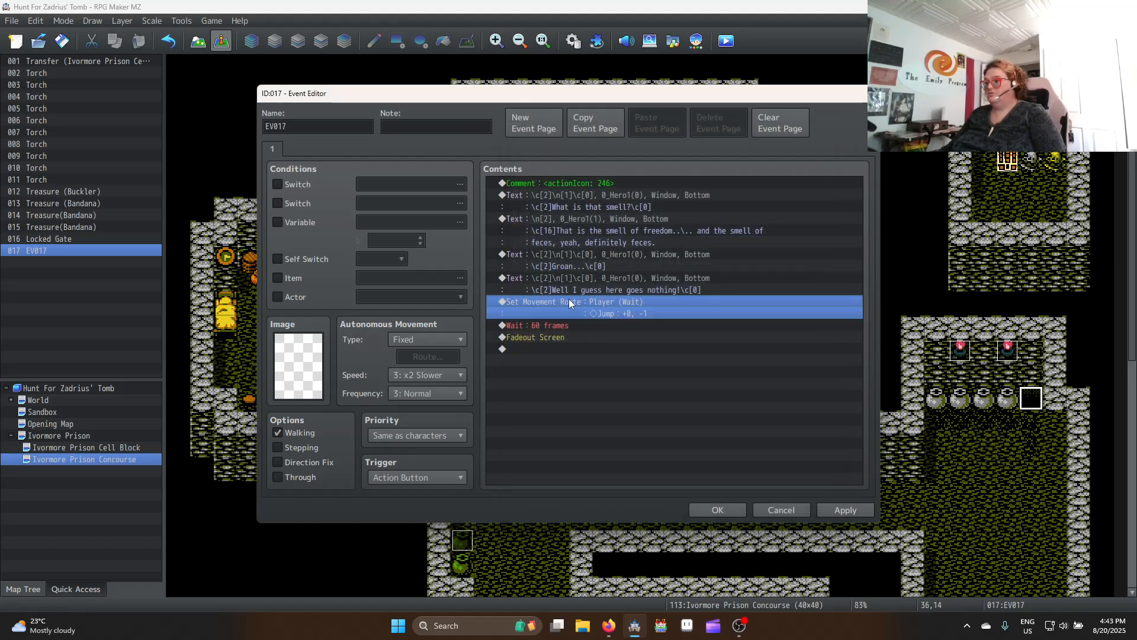
double_click(573, 301)
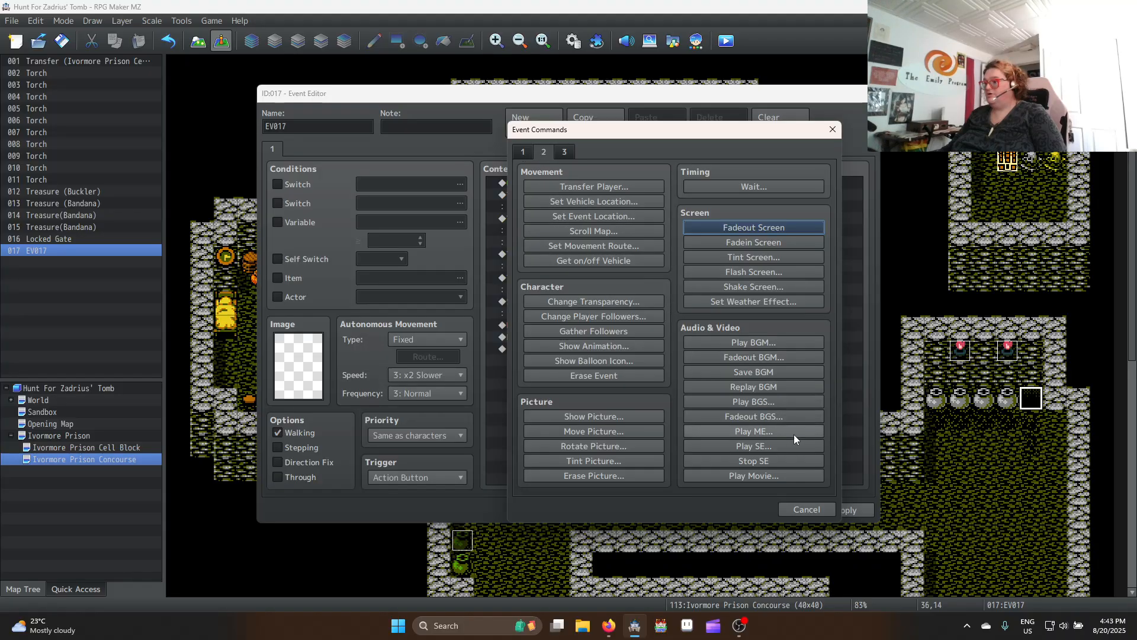
left_click(773, 444)
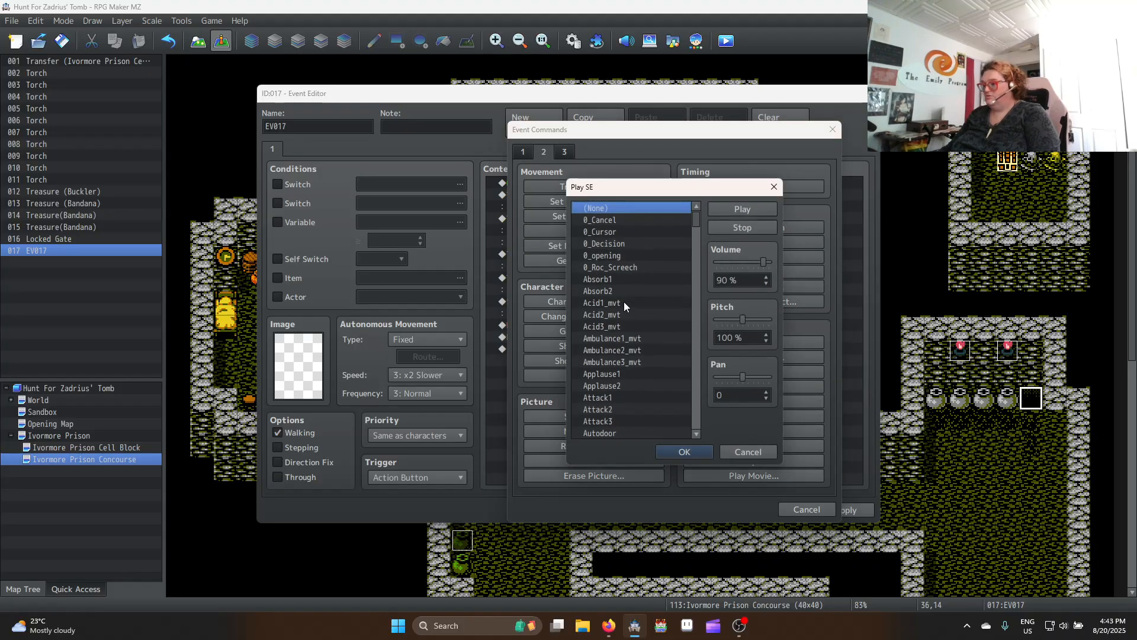
key("j")
scroll(638, 364, "down", 2)
left_click(602, 386)
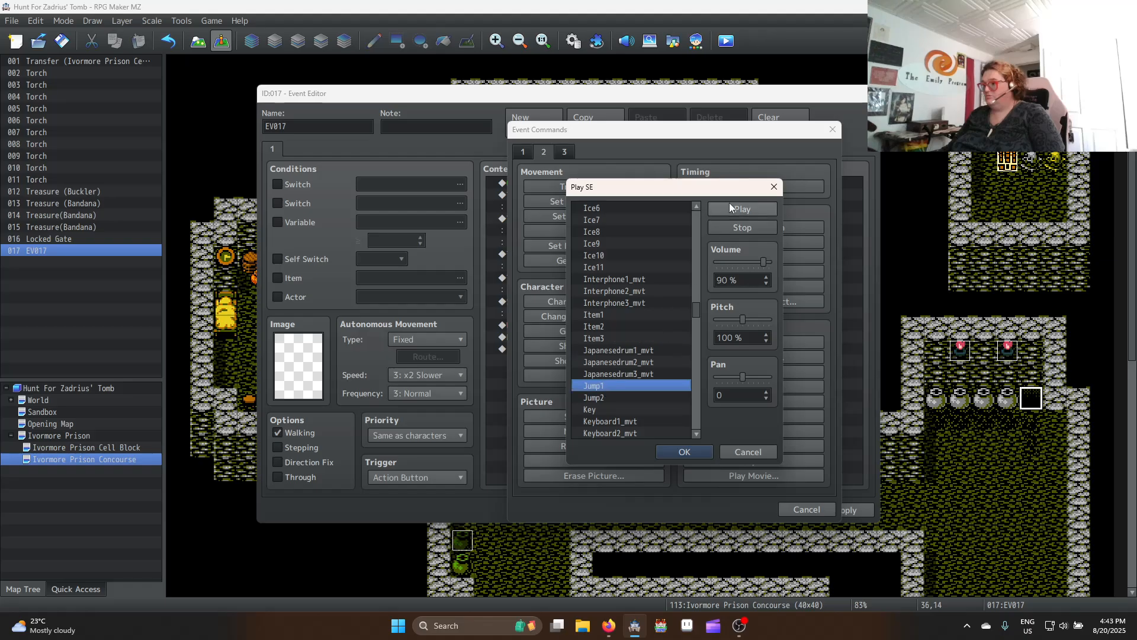
left_click(732, 207)
left_click(611, 396)
left_click(740, 209)
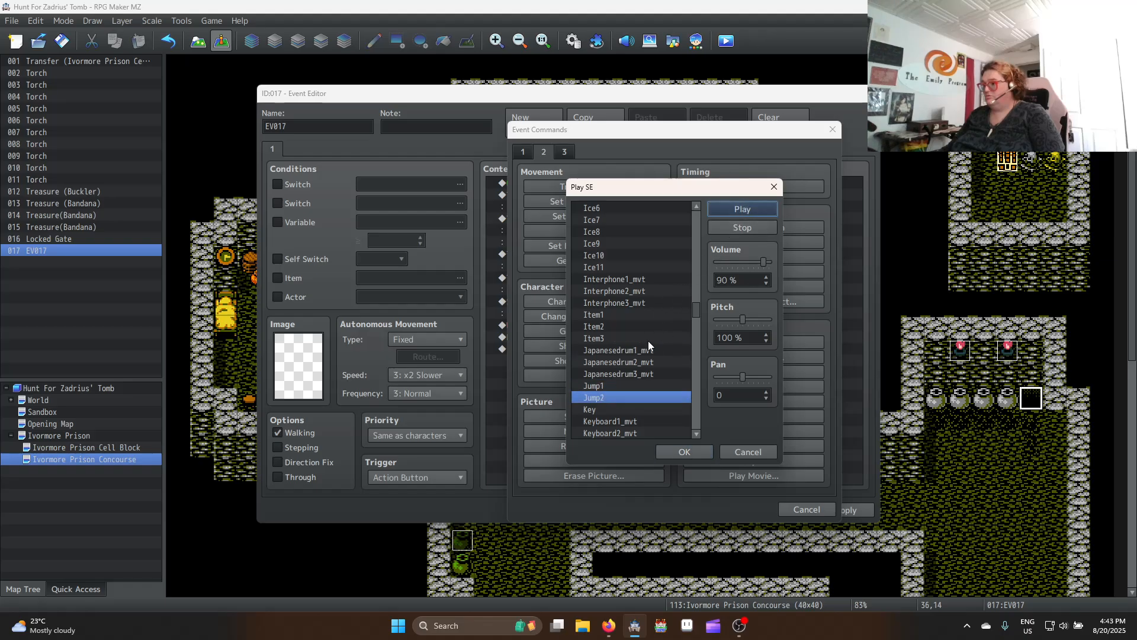
left_click(619, 385)
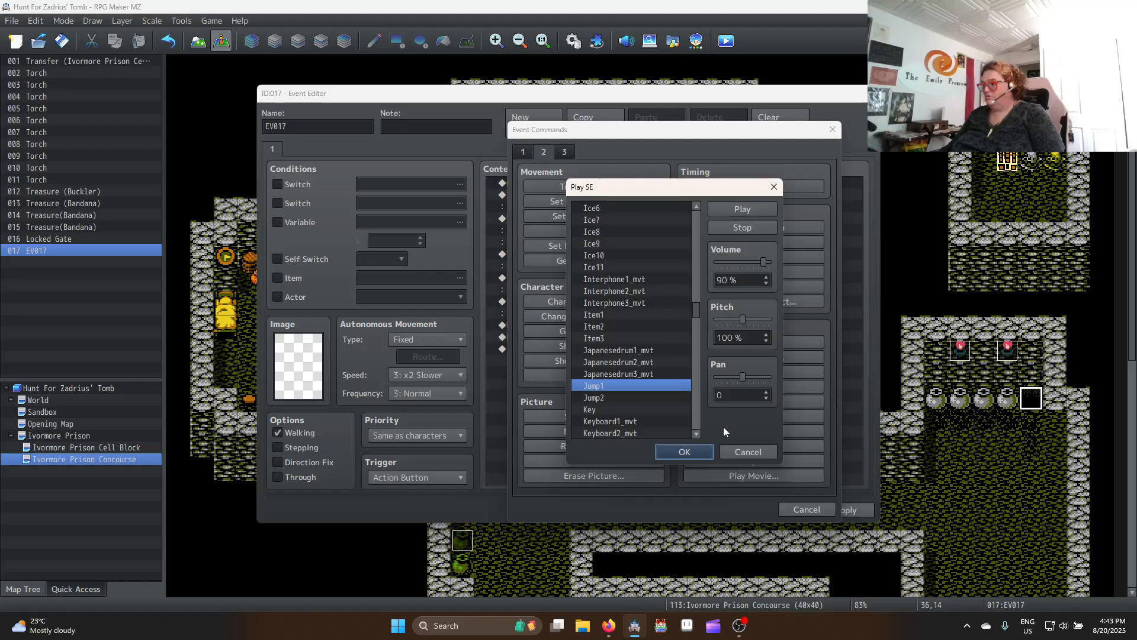
left_click(708, 449)
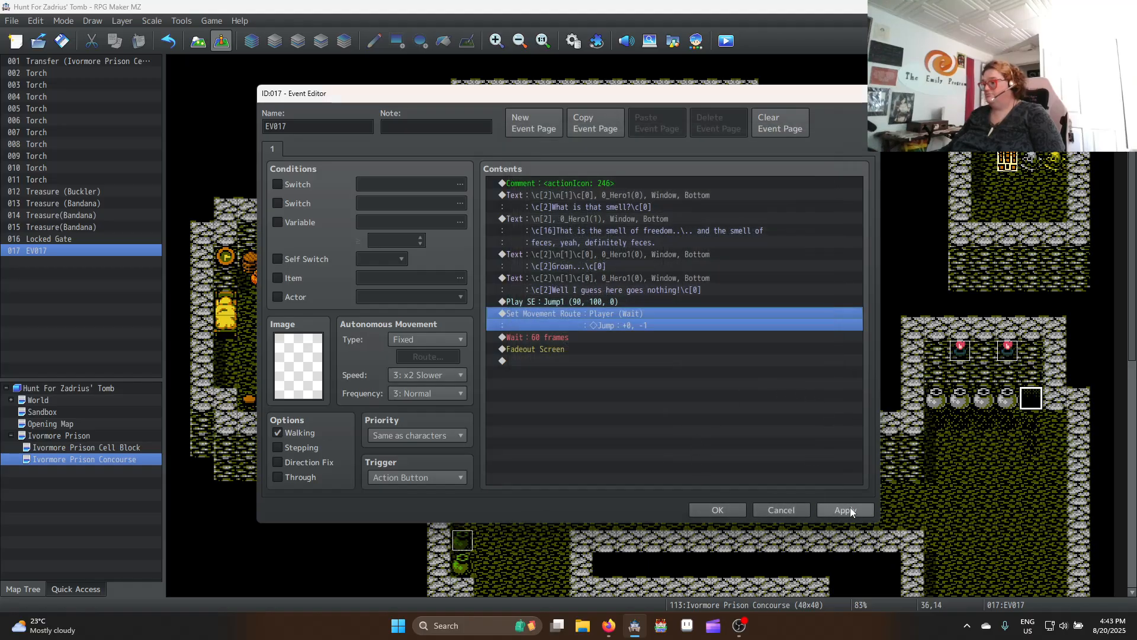
left_click(847, 510)
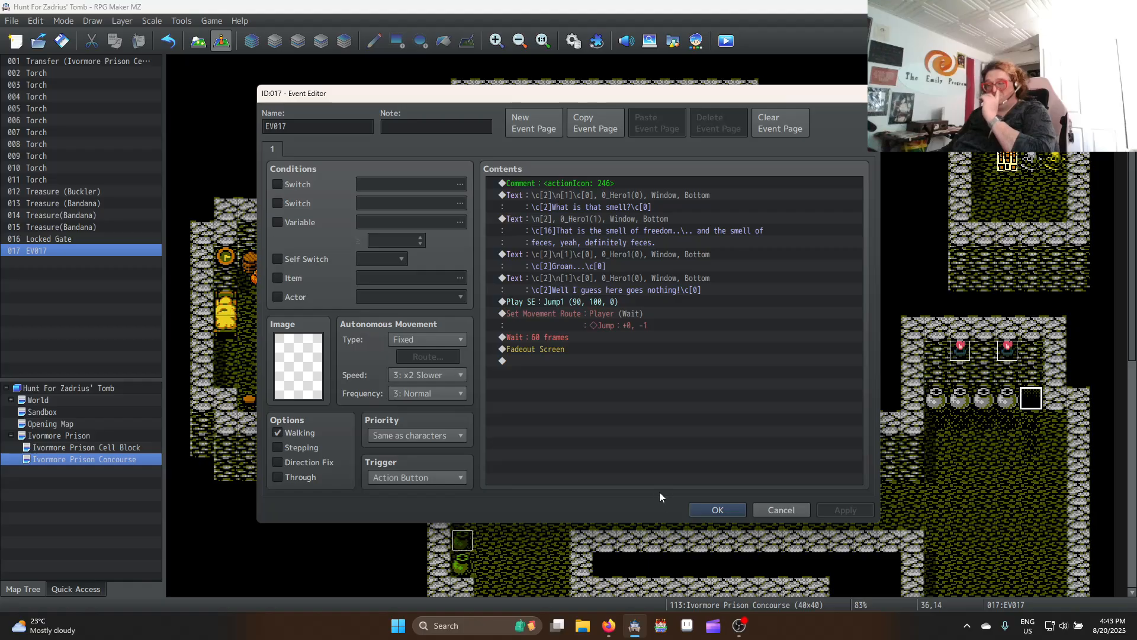
left_click(717, 510)
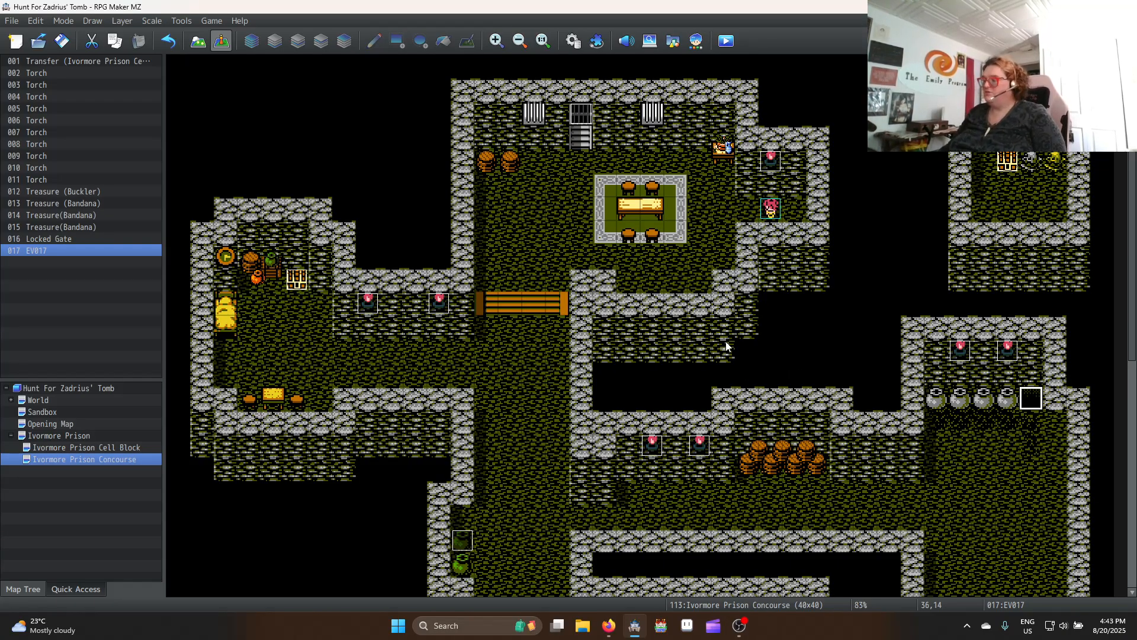
Playtest the game and walk the party through the concourse to the dark exit beside the four grey pots, triggering its event
scroll(478, 304, "down", 5)
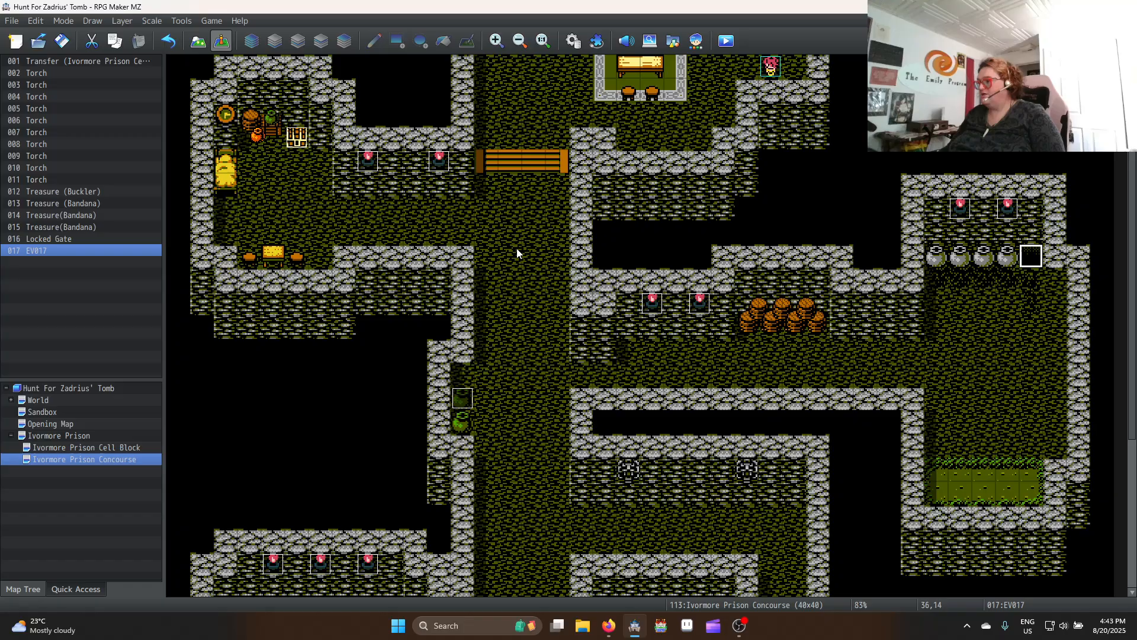
left_click(730, 42)
left_click(538, 324)
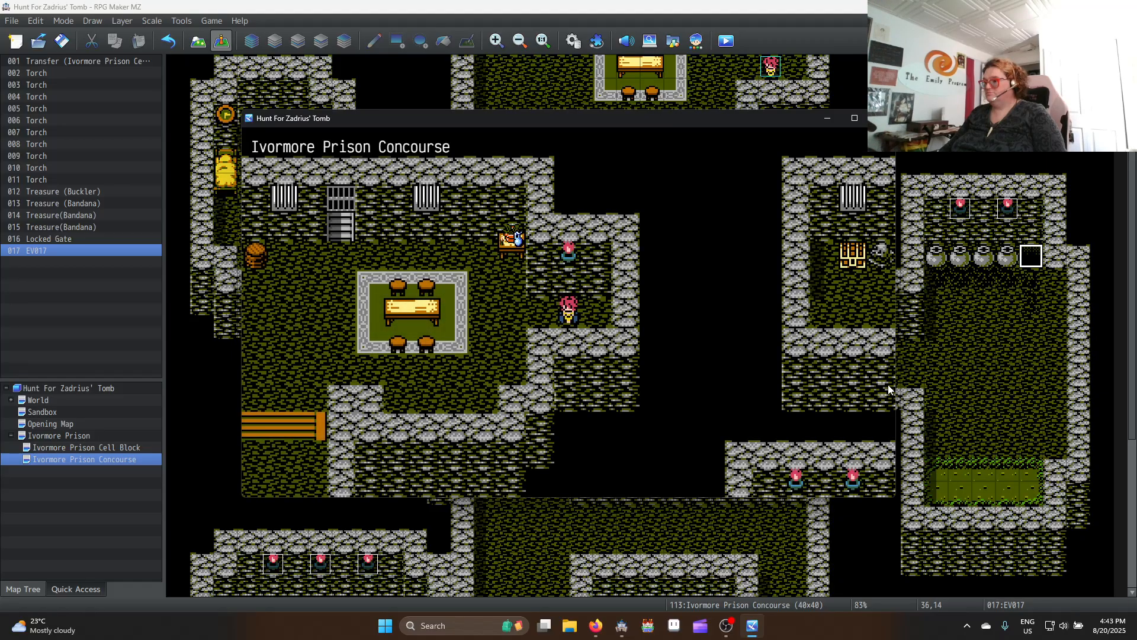
key("Left")
key("Down")
key("Left")
key("Left")
key("Down")
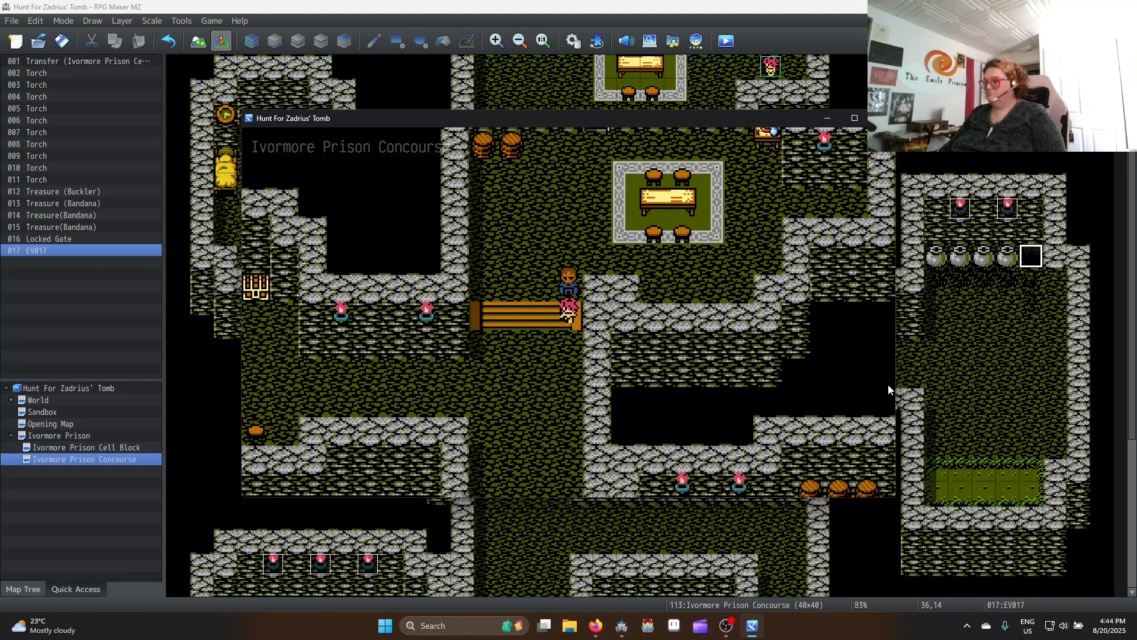
key("Right")
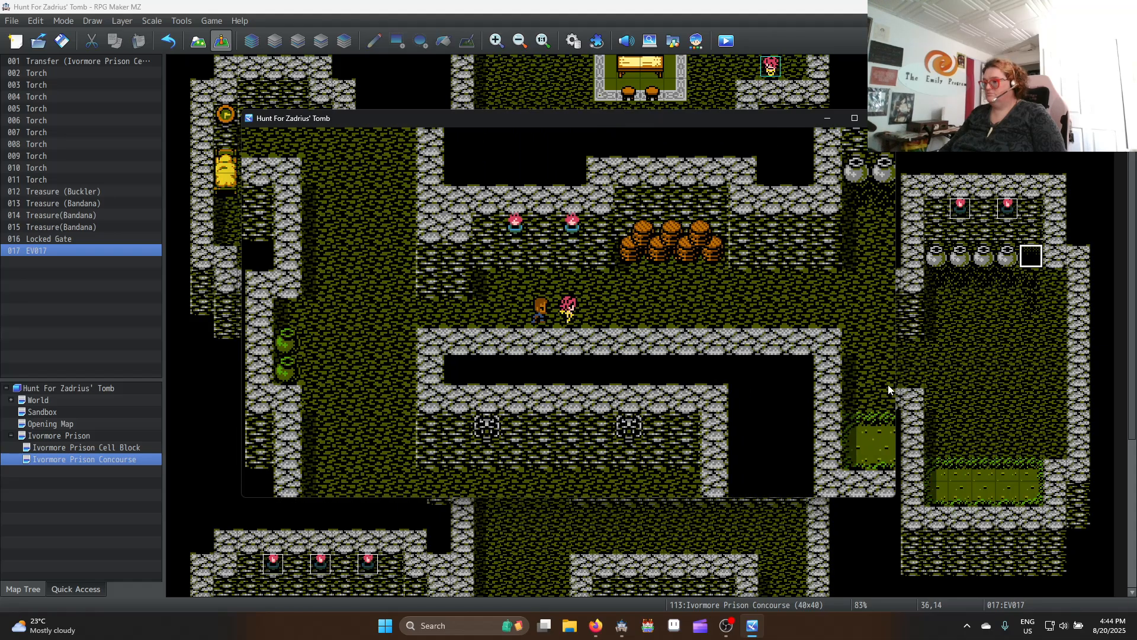
key("Up")
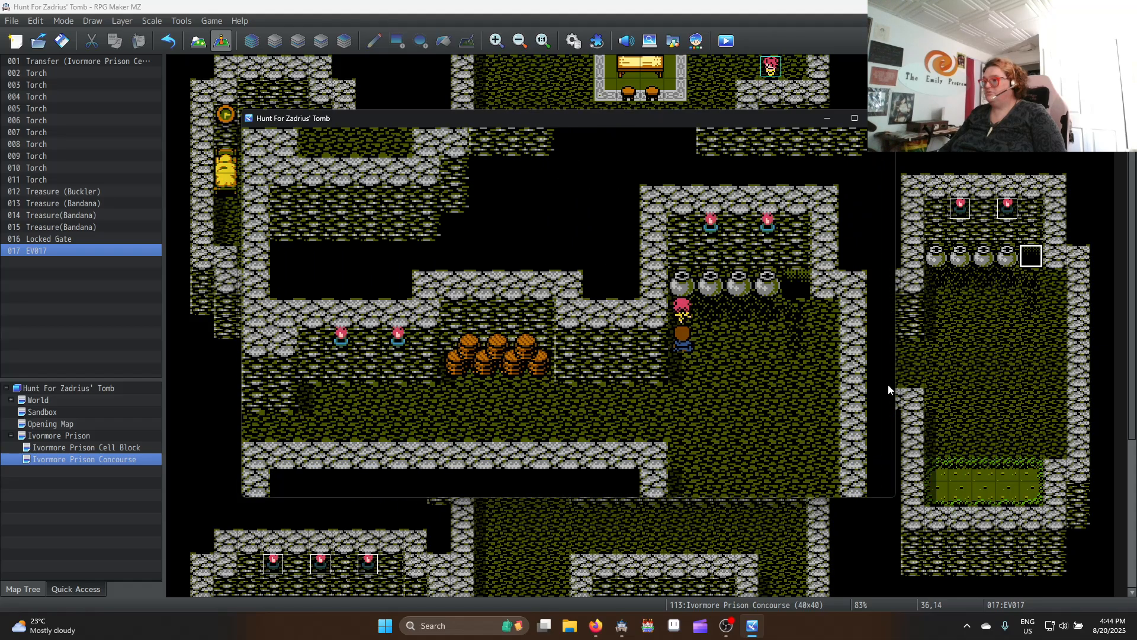
key("Right")
key("Up")
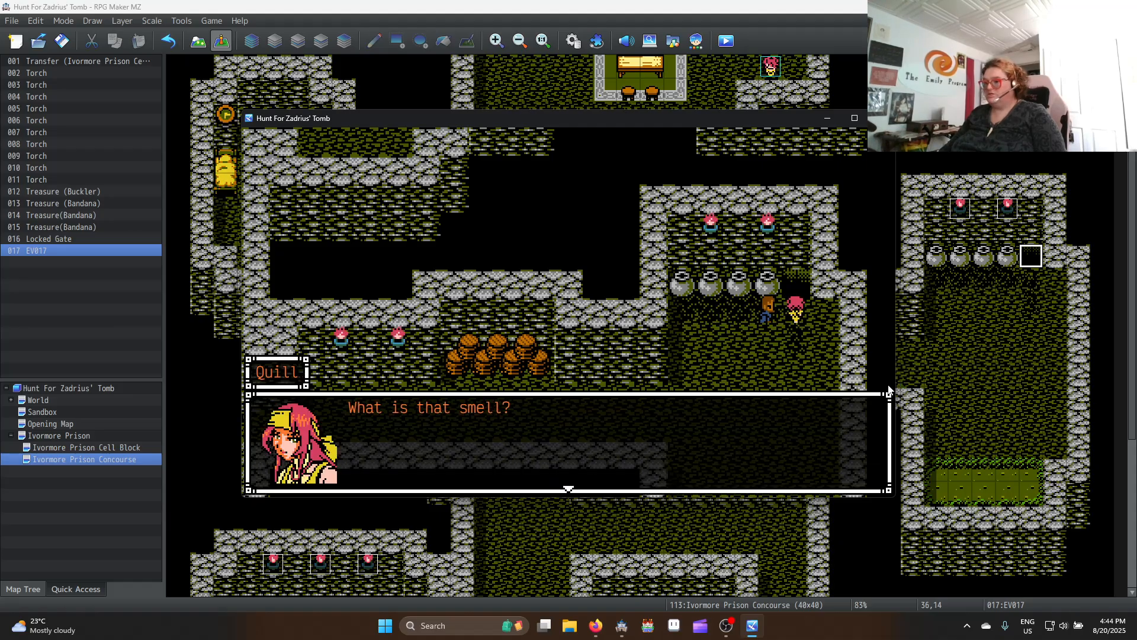
Advance the exit scene's dialogue through the jump to the screen fadeout, and close the playtest
key("Return")
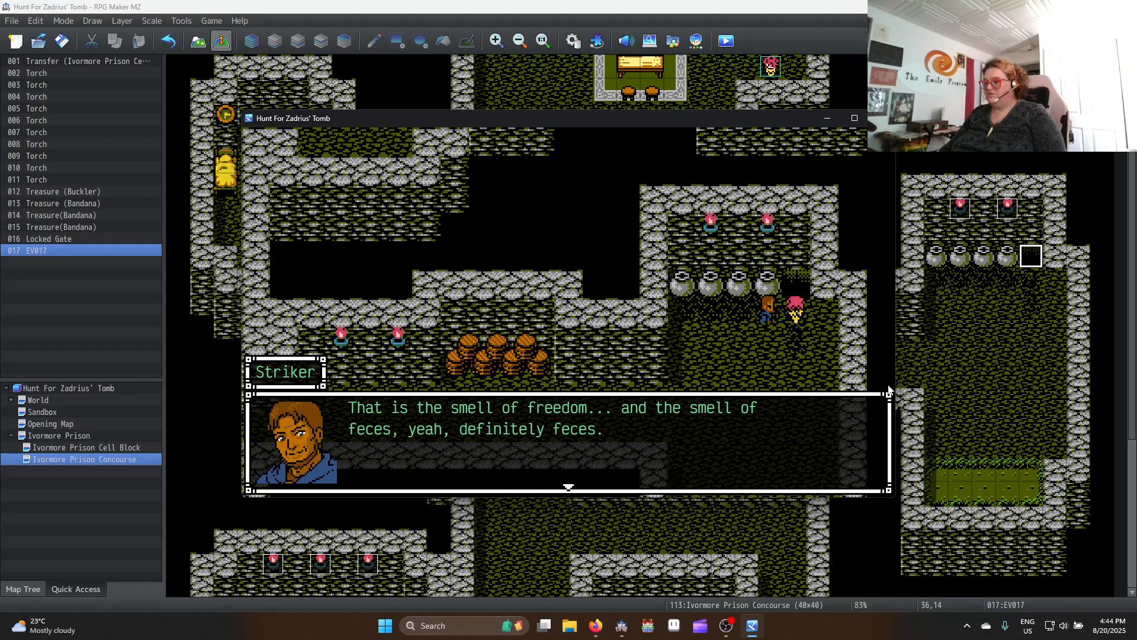
key("Return")
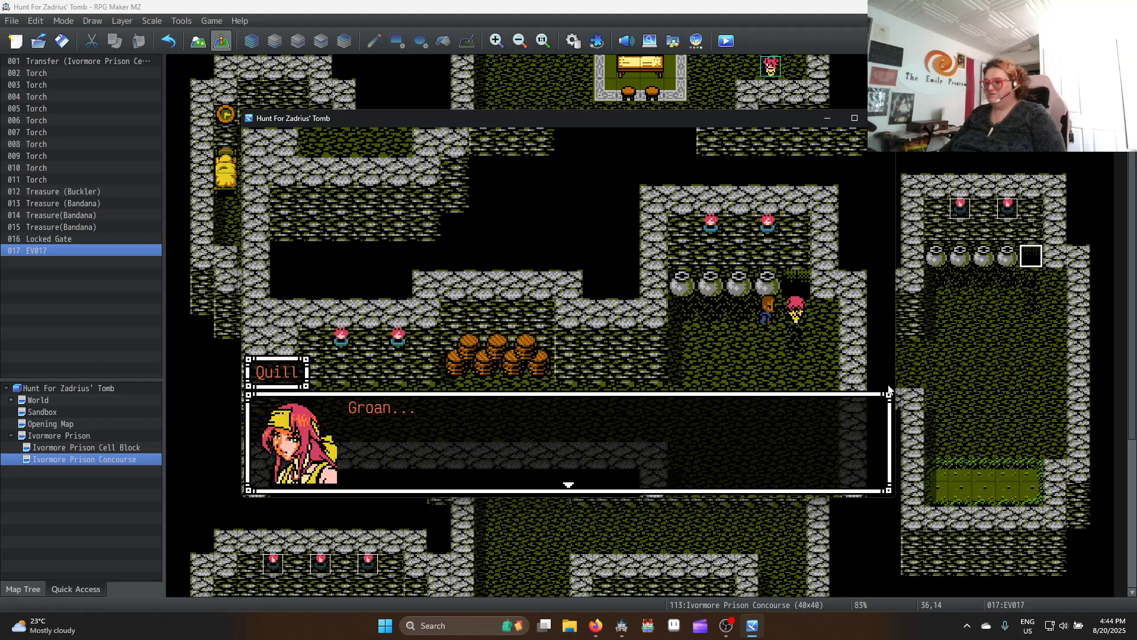
key("Return")
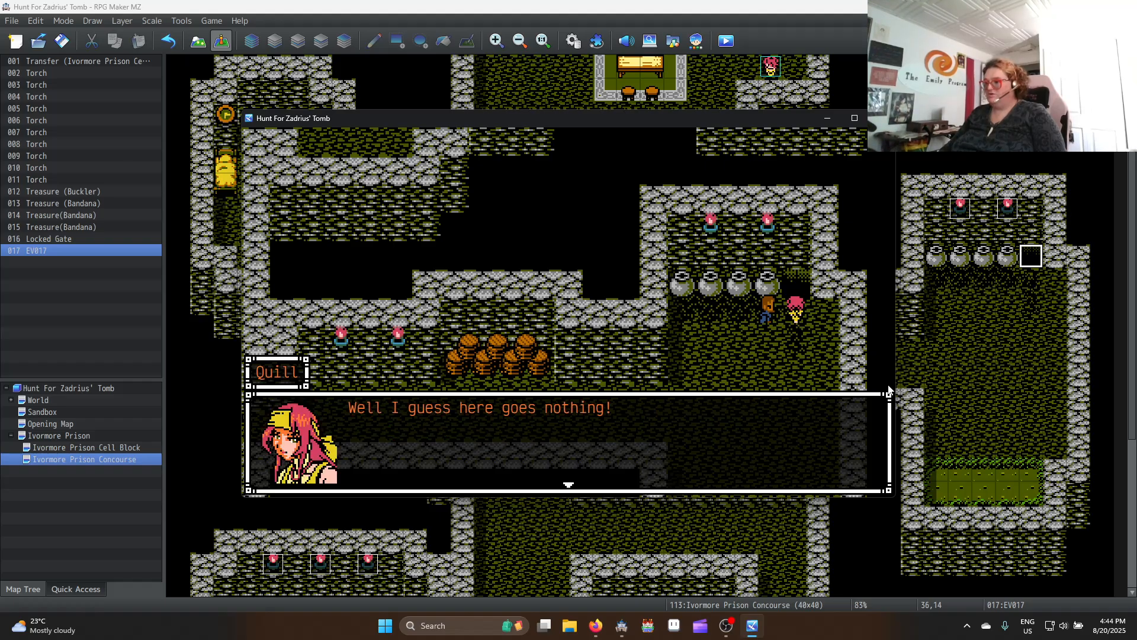
key("Return")
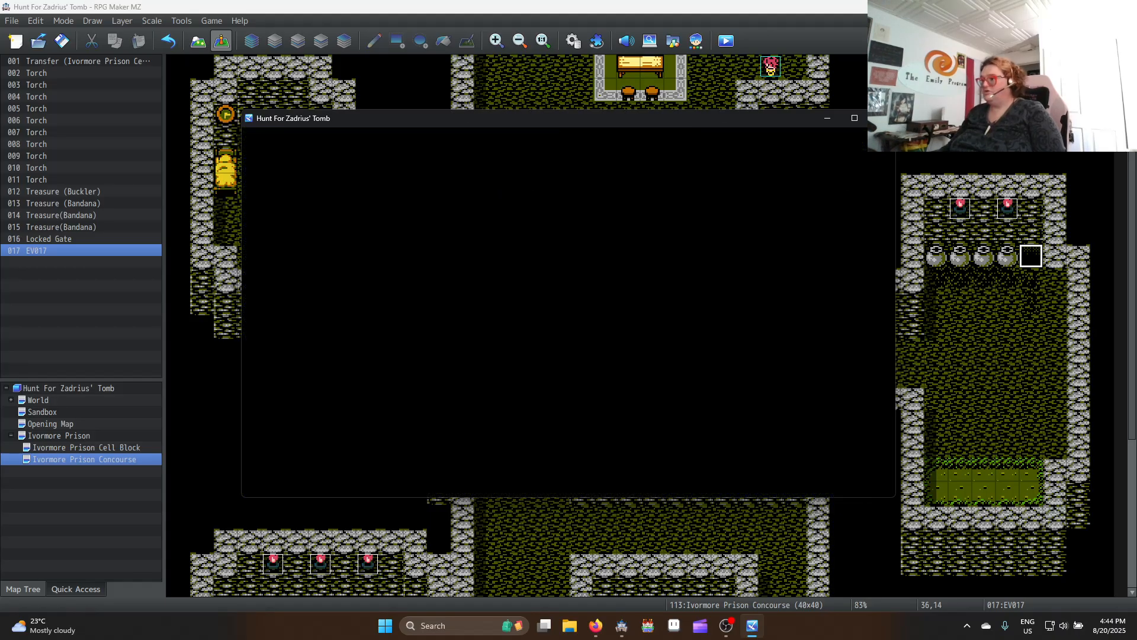
left_click(882, 118)
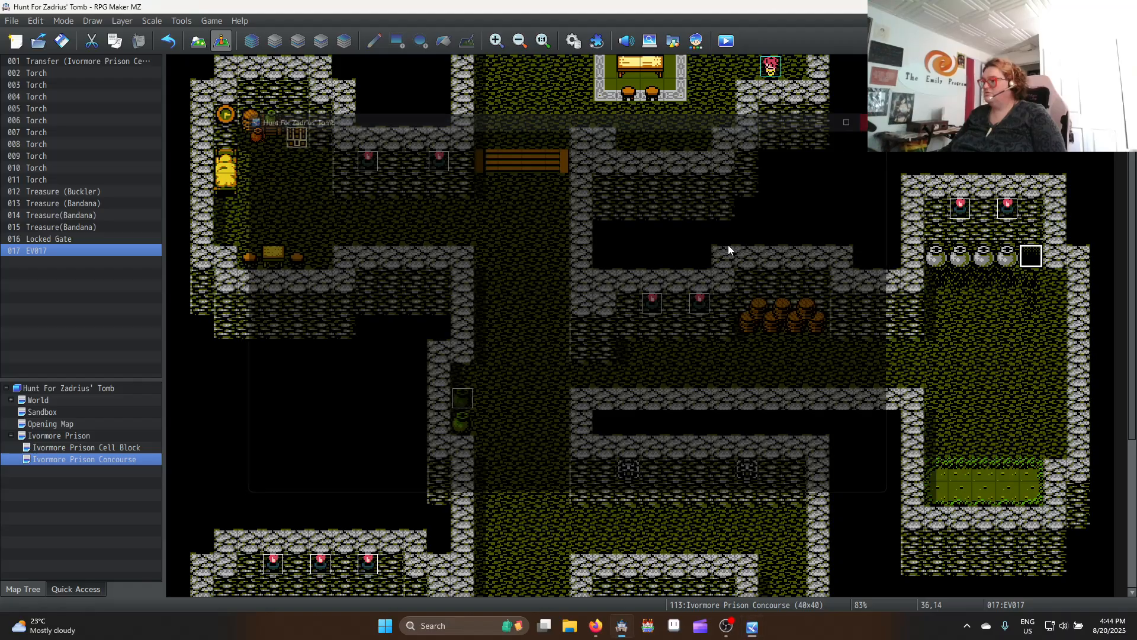
Insert a Change Transparency ON command in EV017 between the Player's jump route and the Wait
double_click(1031, 257)
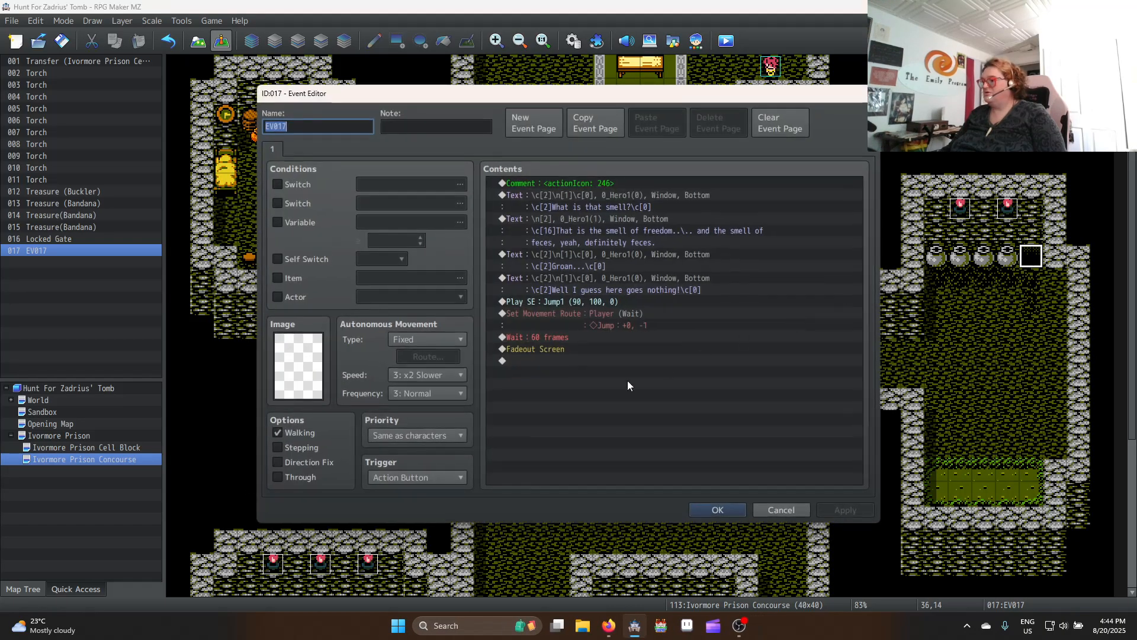
left_click(588, 315)
left_click(581, 338)
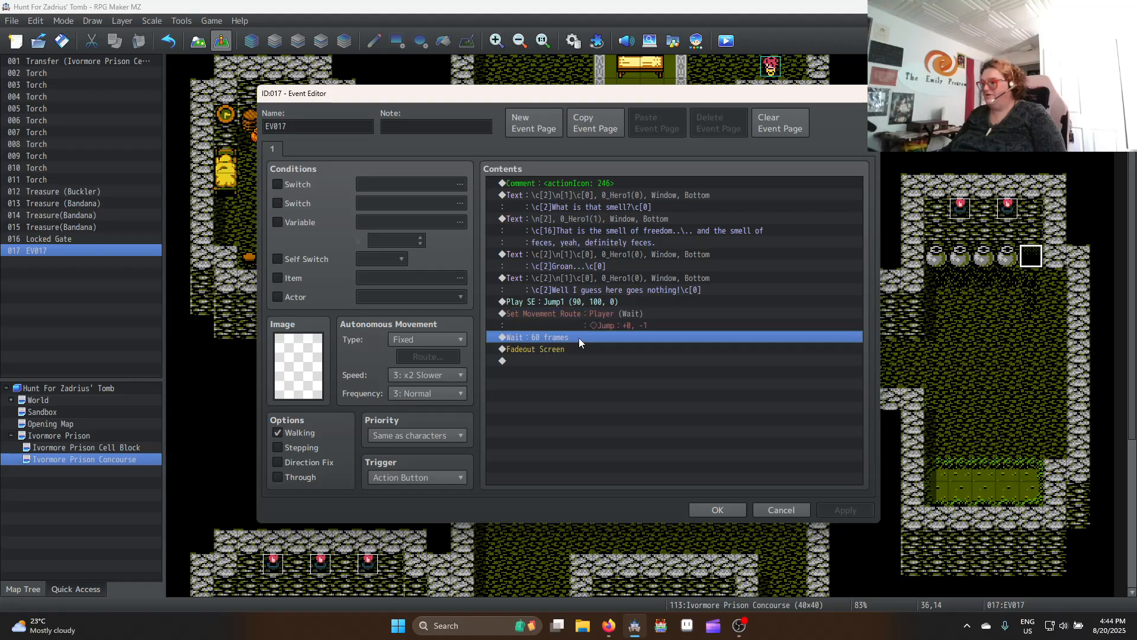
key("Insert")
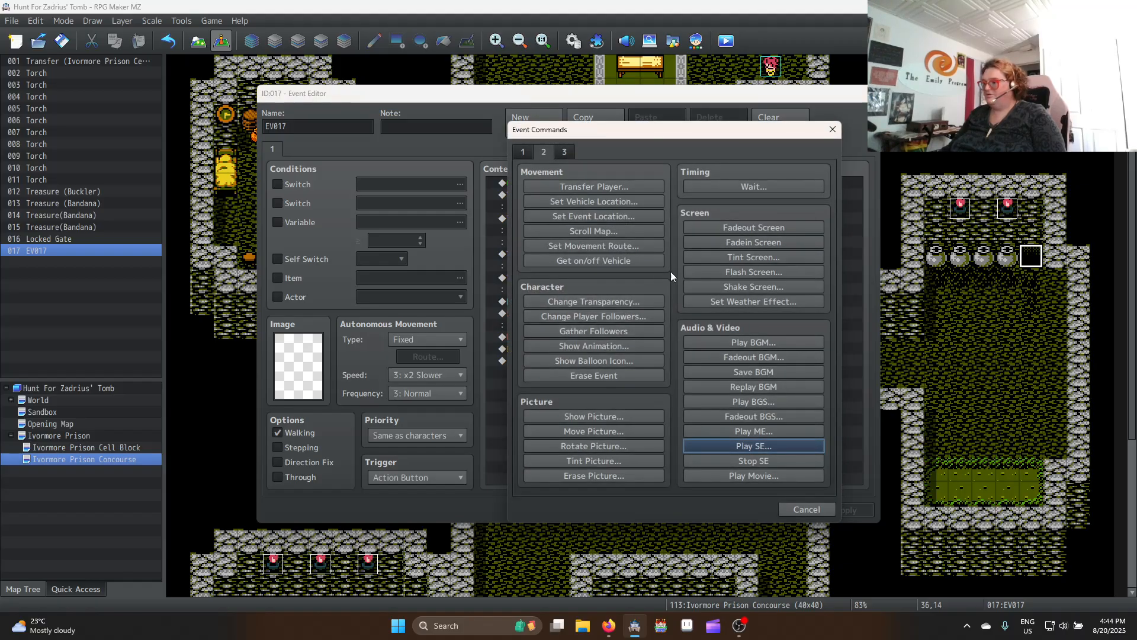
left_click(631, 300)
left_click(633, 353)
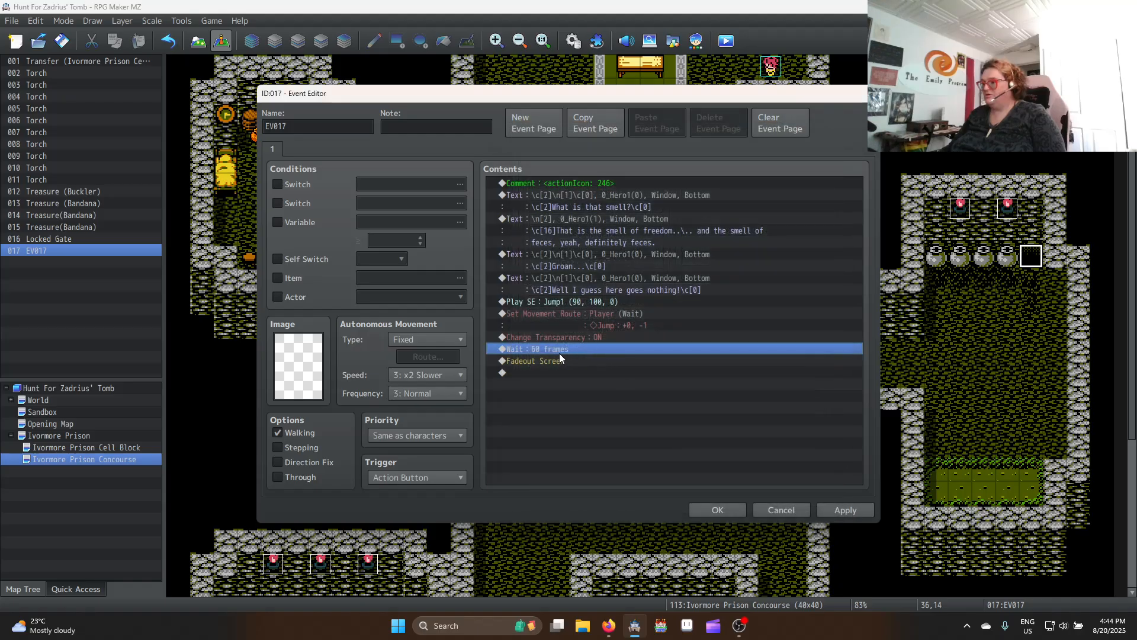
Set the Wait duration in EV017 to 30 frames
double_click(554, 350)
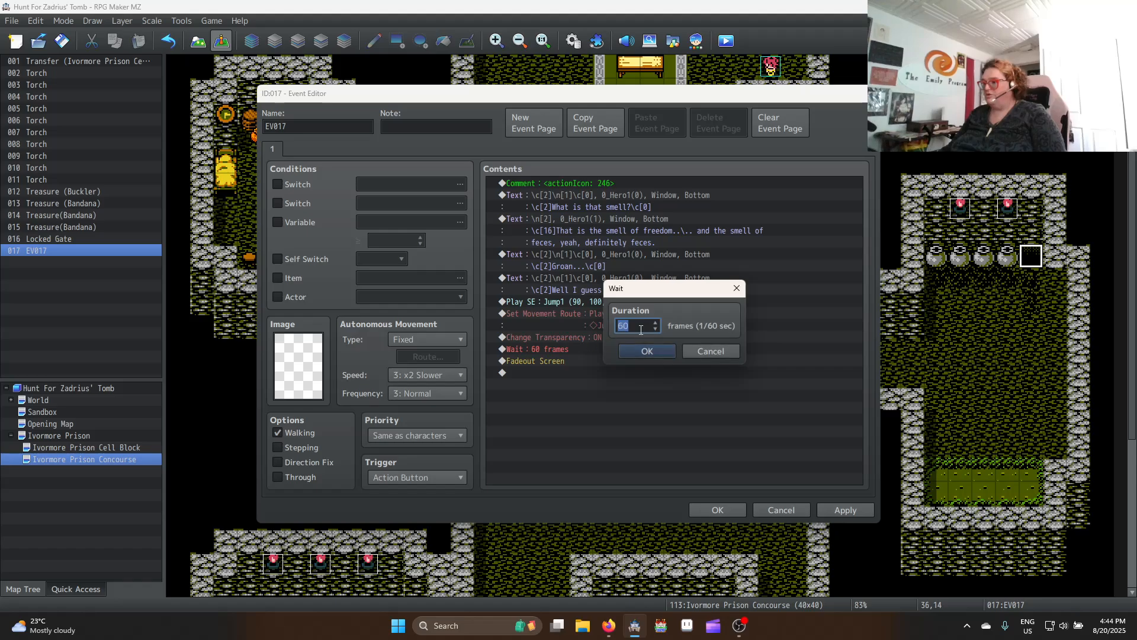
type("30")
left_click(647, 350)
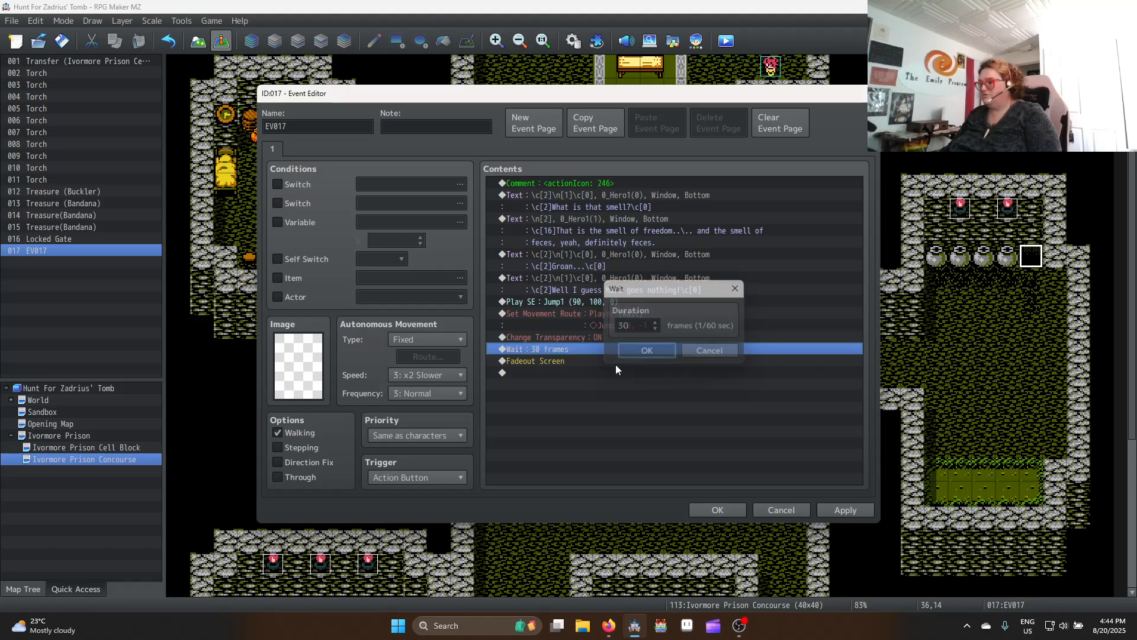
Copy the Change Transparency command to the end of EV017, set the copy to OFF, and confirm the event
left_click(560, 339)
key("ctrl+c")
left_click(540, 372)
key("ctrl+v")
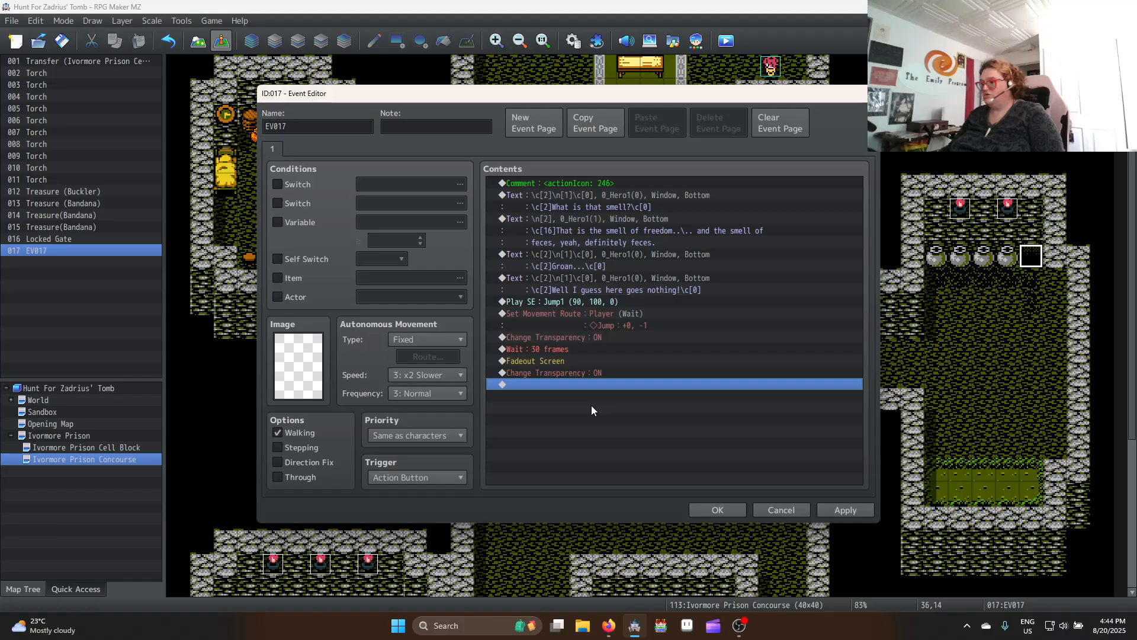
double_click(603, 372)
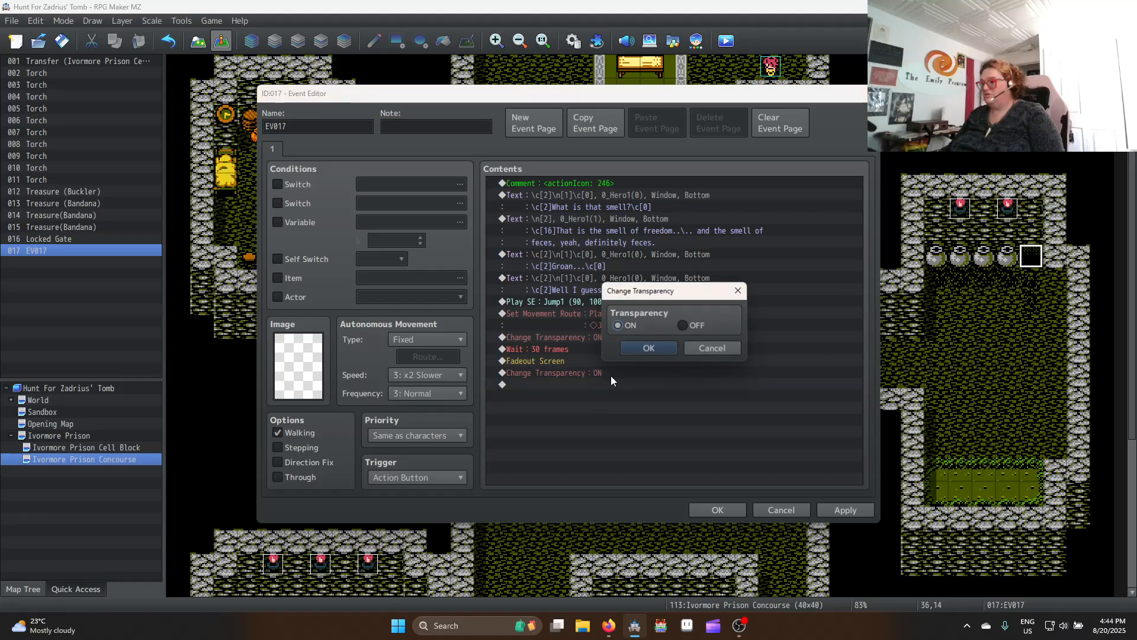
left_click(685, 325)
left_click(648, 347)
left_click(845, 509)
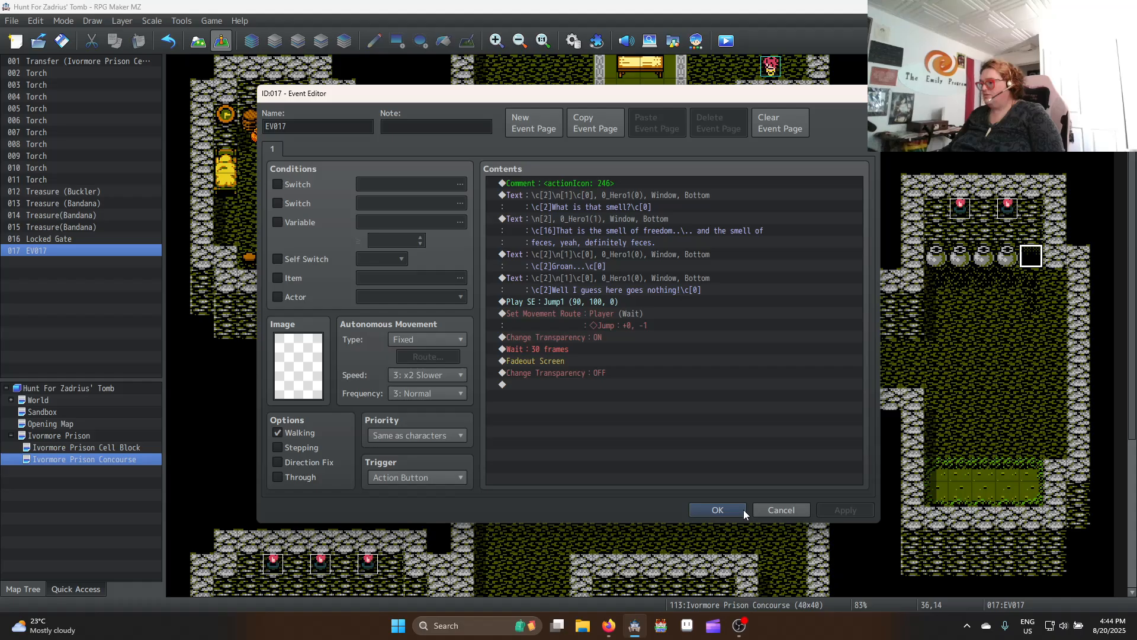
left_click(717, 510)
Start a playtest of the concourse map and advance the locked-gate conversation to its end
left_click(726, 41)
left_click(558, 329)
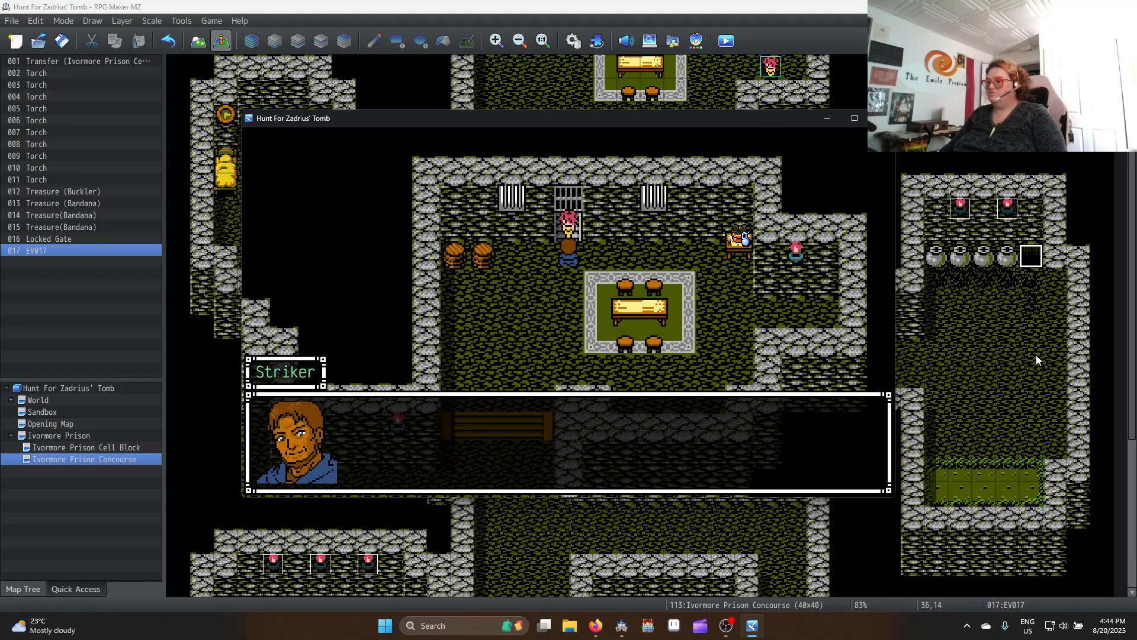
key("Return")
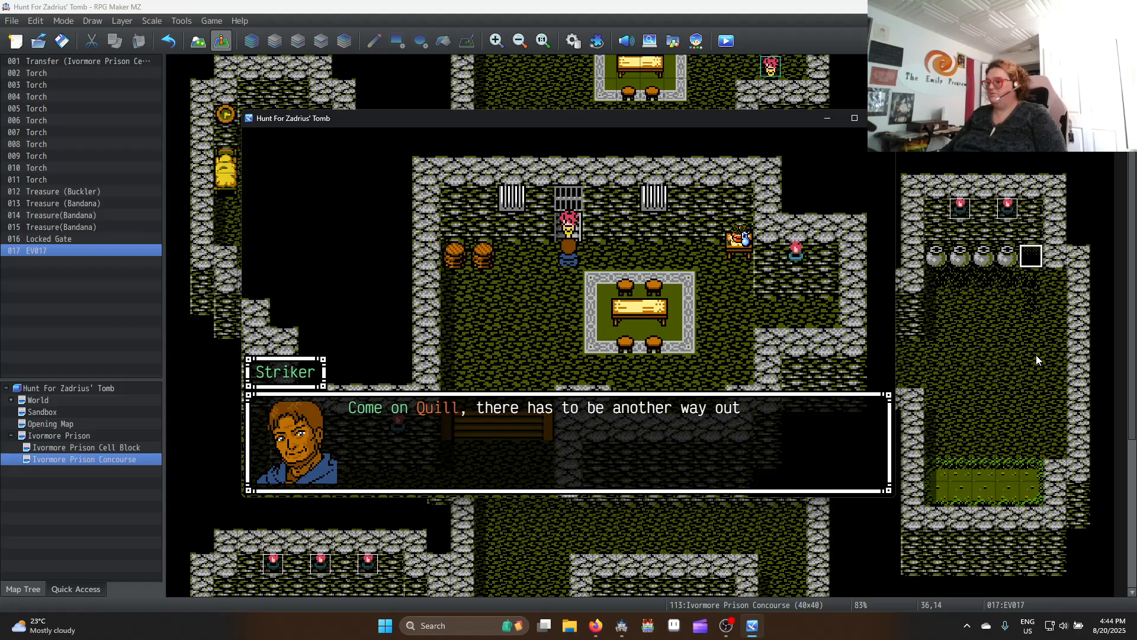
key("Return")
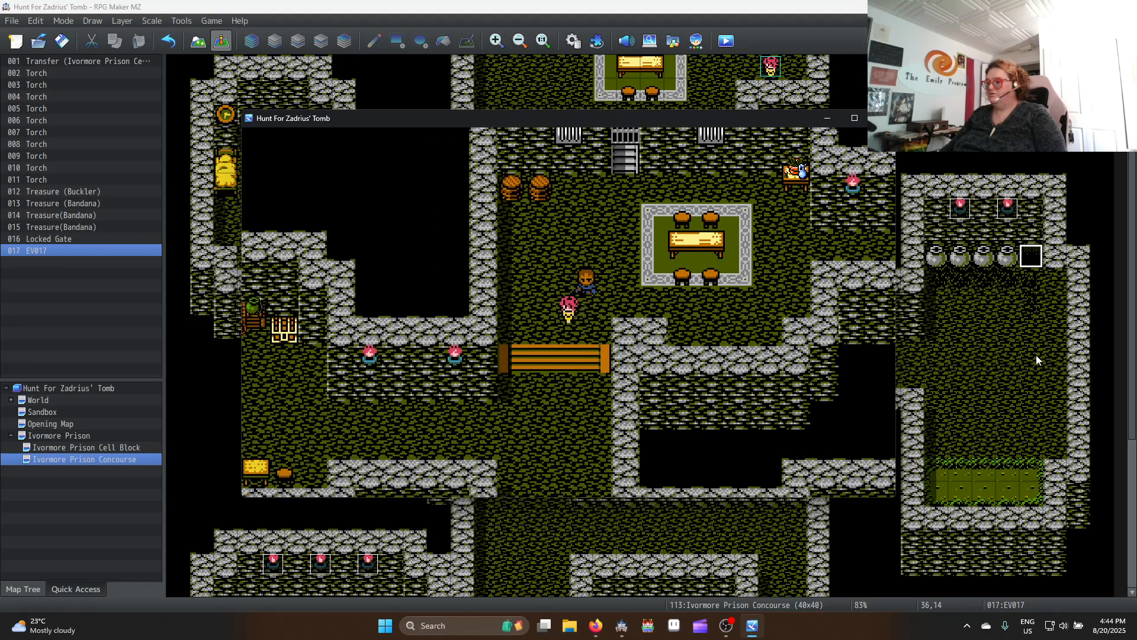
Walk the party through the concourse to the dark opening beside the jars and trigger the exit scene
key("Down")
key("Left")
key("Down")
key("Right")
key("Down")
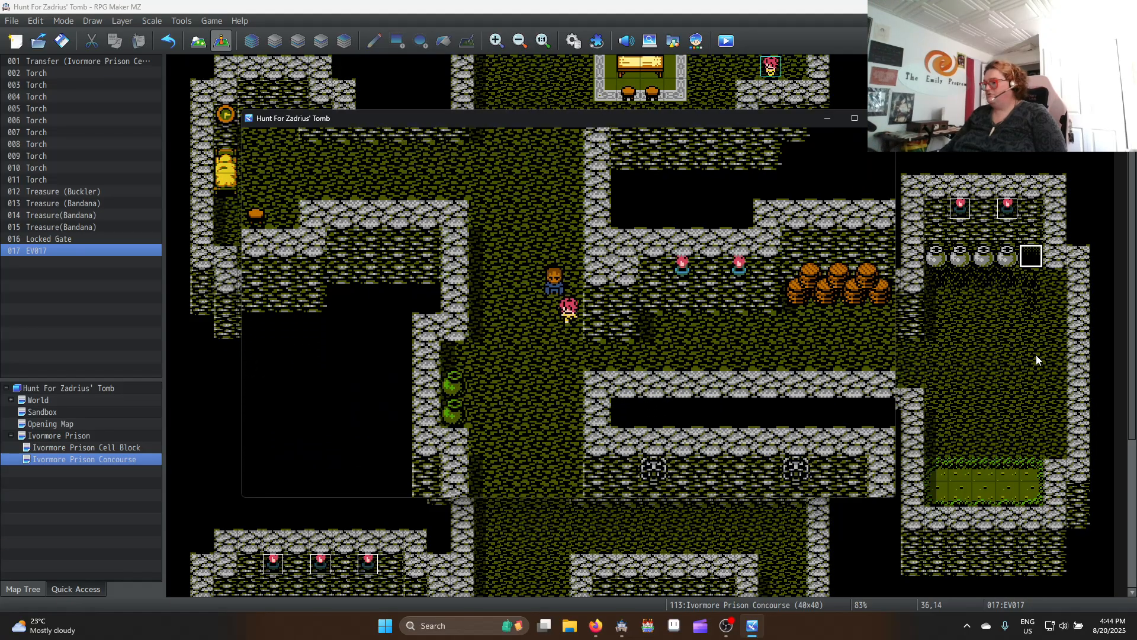
key("Down")
key("Right")
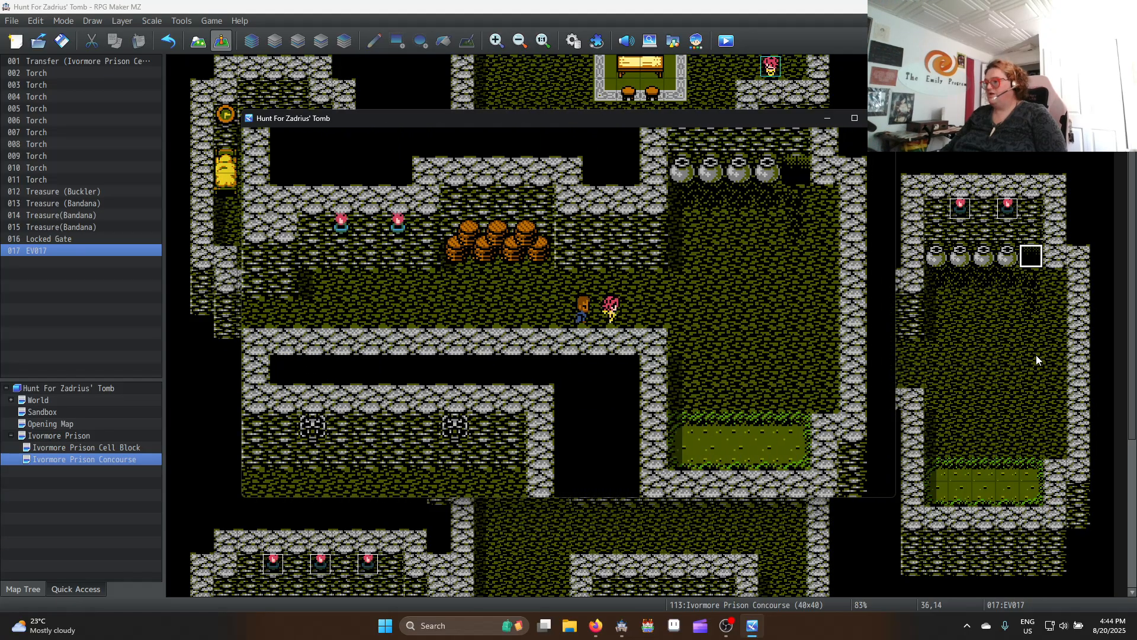
key("Right")
key("Up")
key("Right")
key("Up")
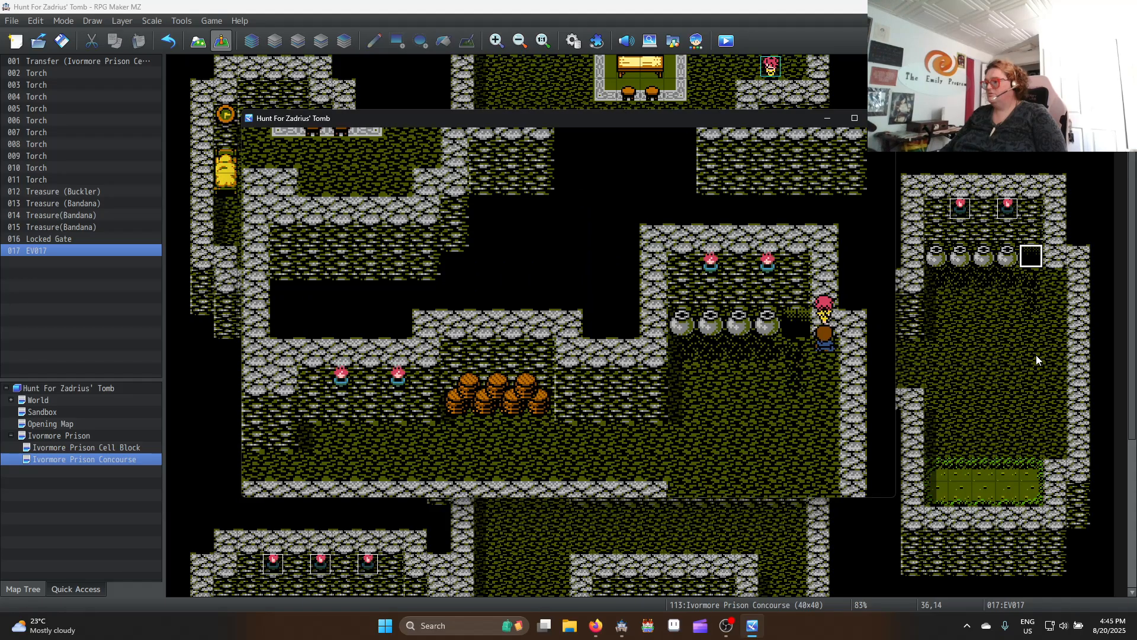
key("Down")
key("Left")
key("Up")
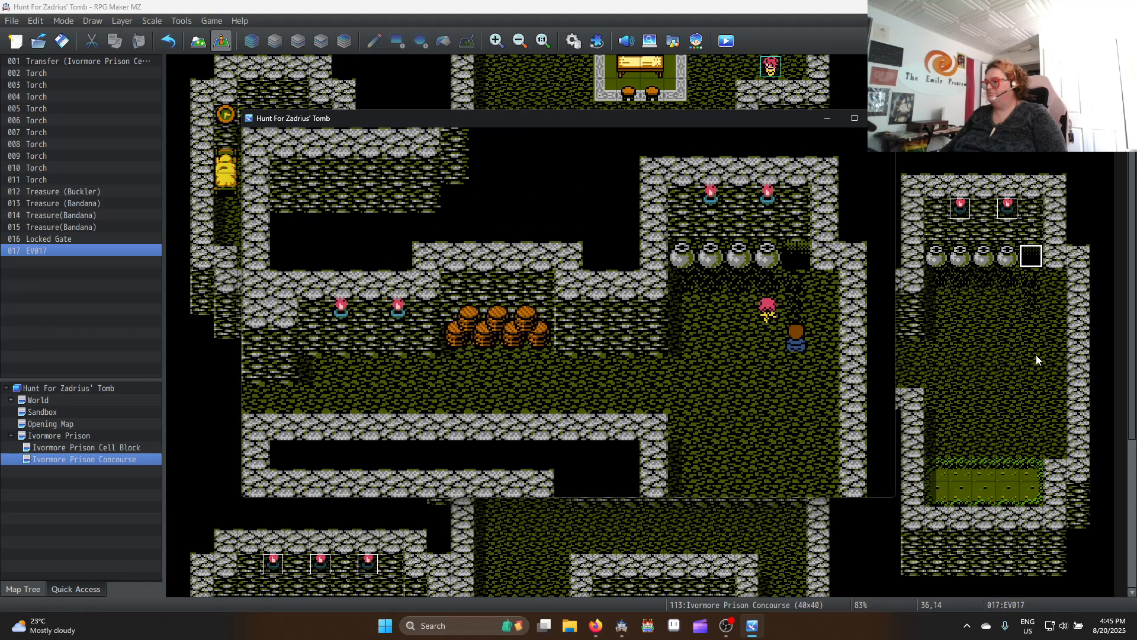
key("Up")
key("Left")
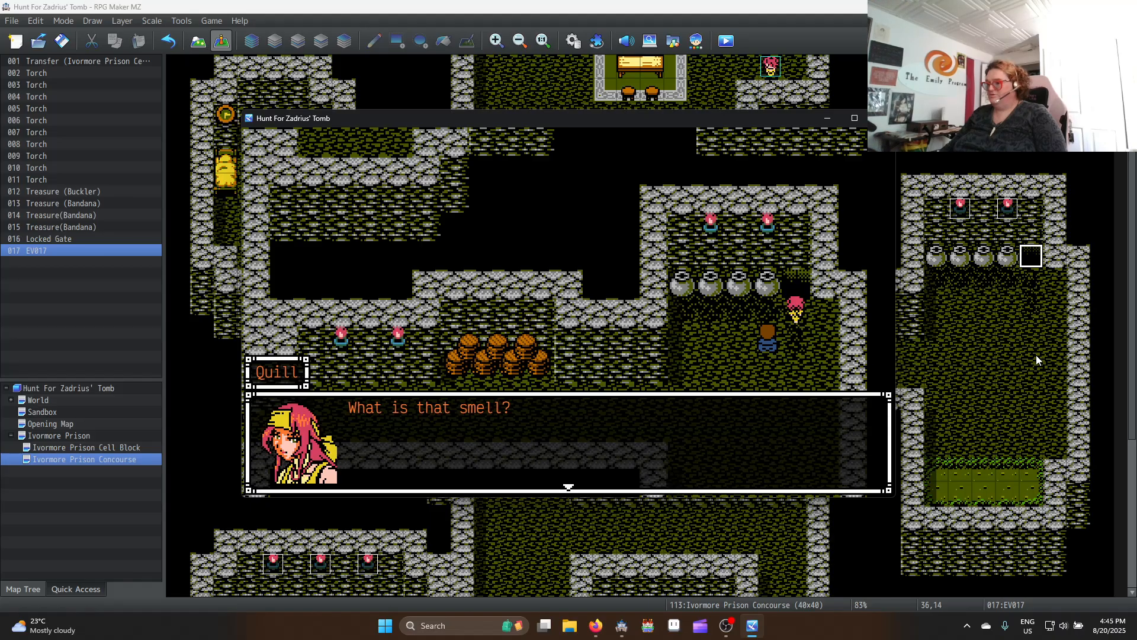
Play the exit scene's dialogue and jump through to the fadeout, and end the playtest
key("Return")
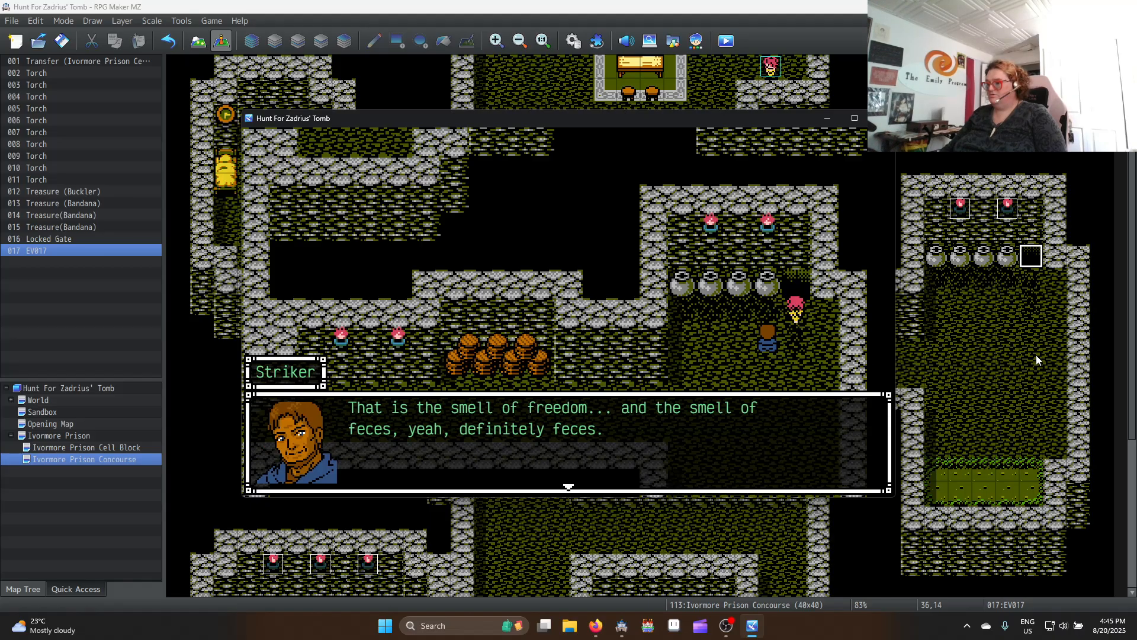
key("Return")
key("Return")
key("Return")
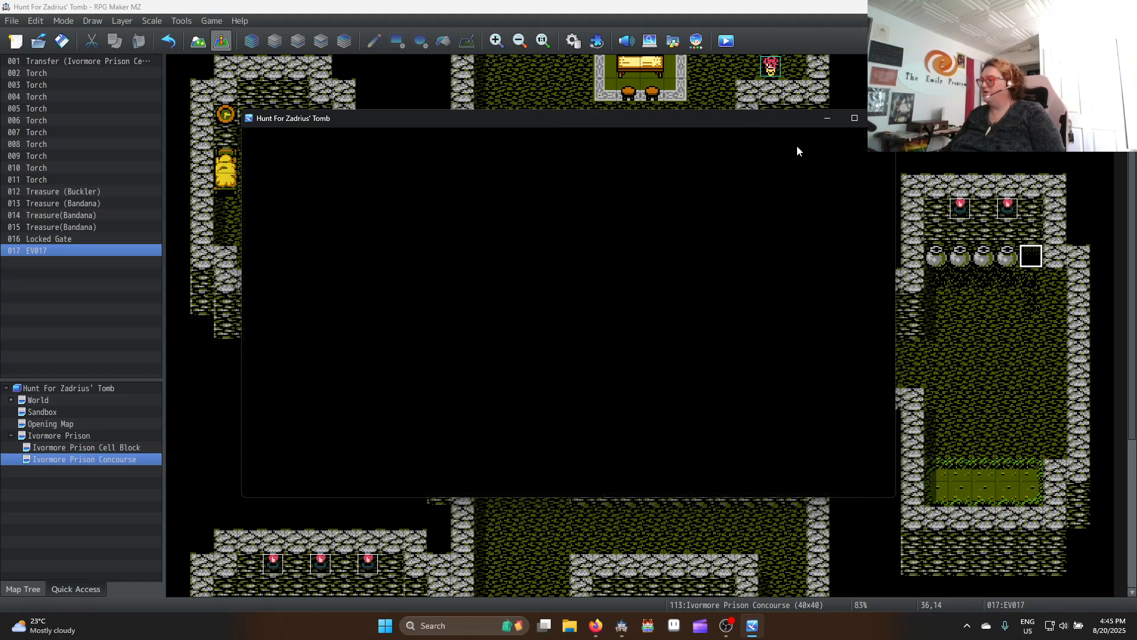
left_click(882, 118)
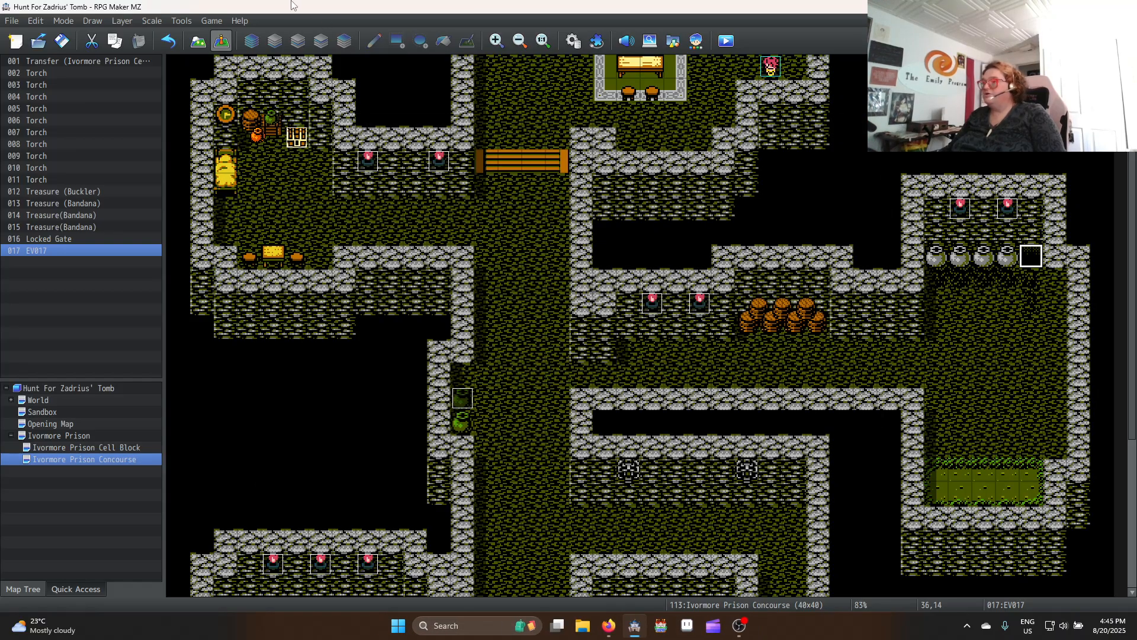
Return to map editing and paint stone wall face over the floor cells beneath the wall corner beside the dark opening
key("F5")
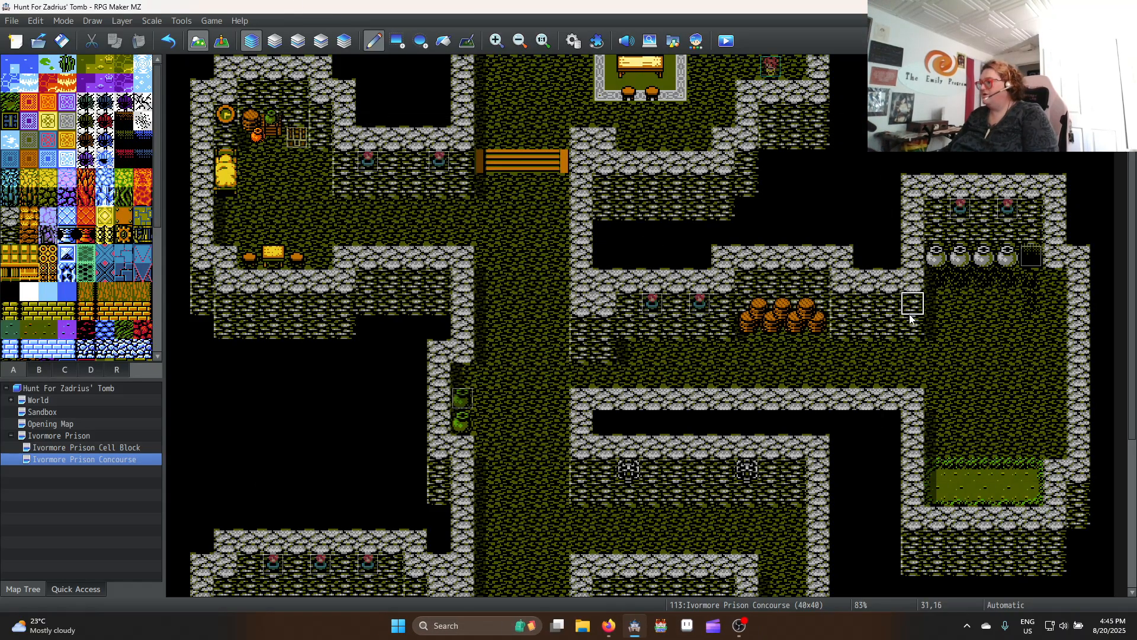
left_click_drag(1054, 293, 1053, 307)
right_click(896, 309)
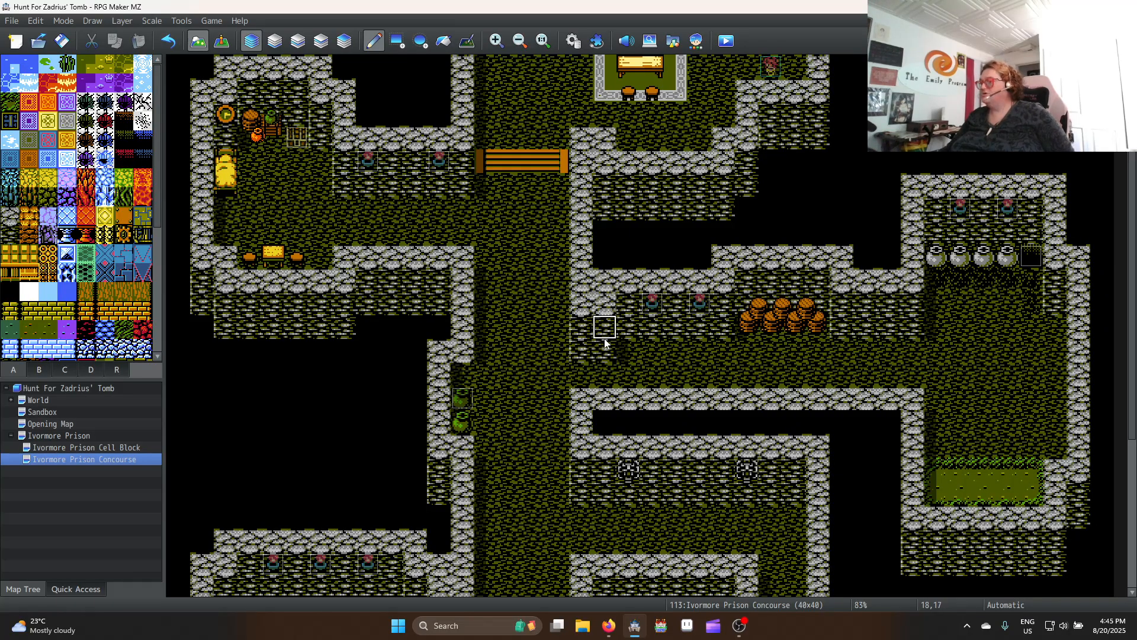
Look over the concourse map's rooms and corridors, from the cell block gate down to the coffin room
scroll(723, 225, "up", 3)
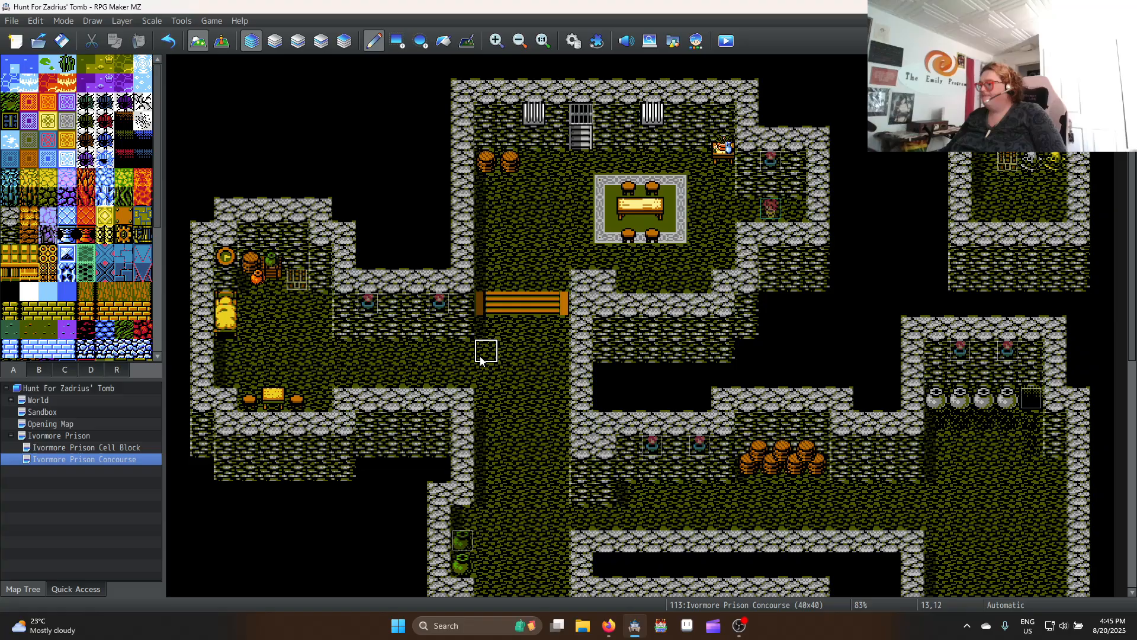
middle_click(500, 354)
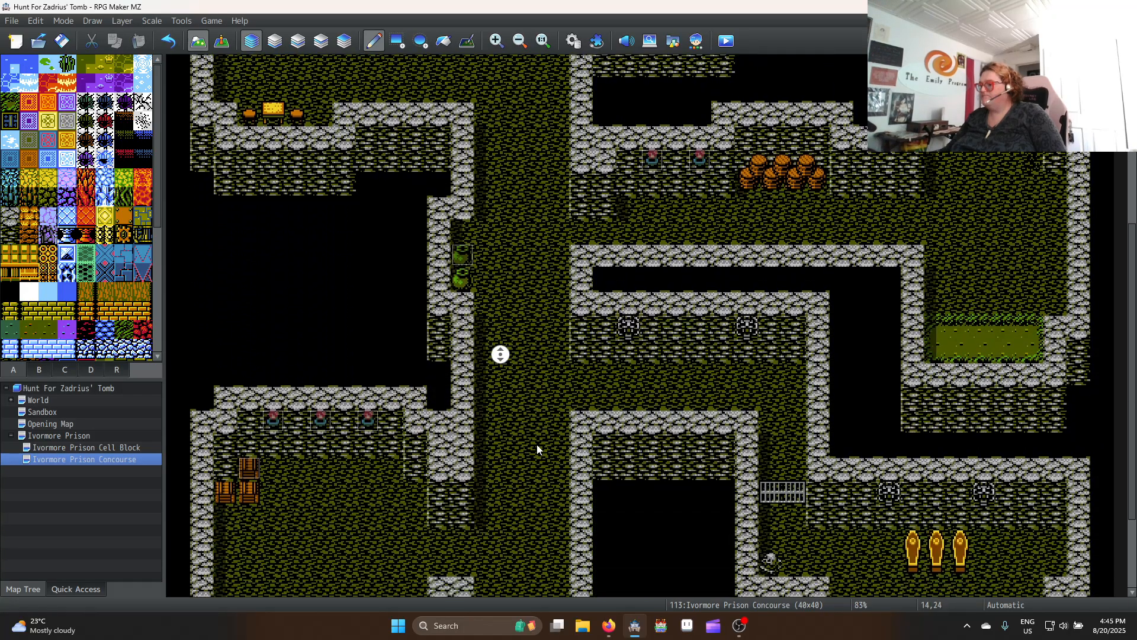
middle_click(500, 451)
middle_click(665, 450)
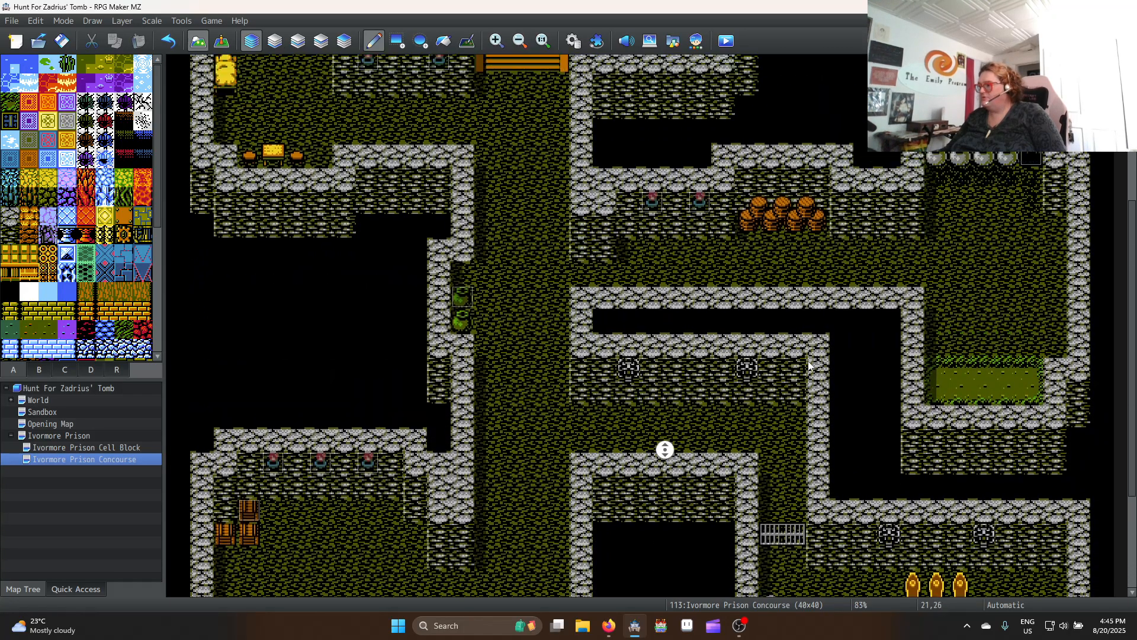
middle_click(794, 363)
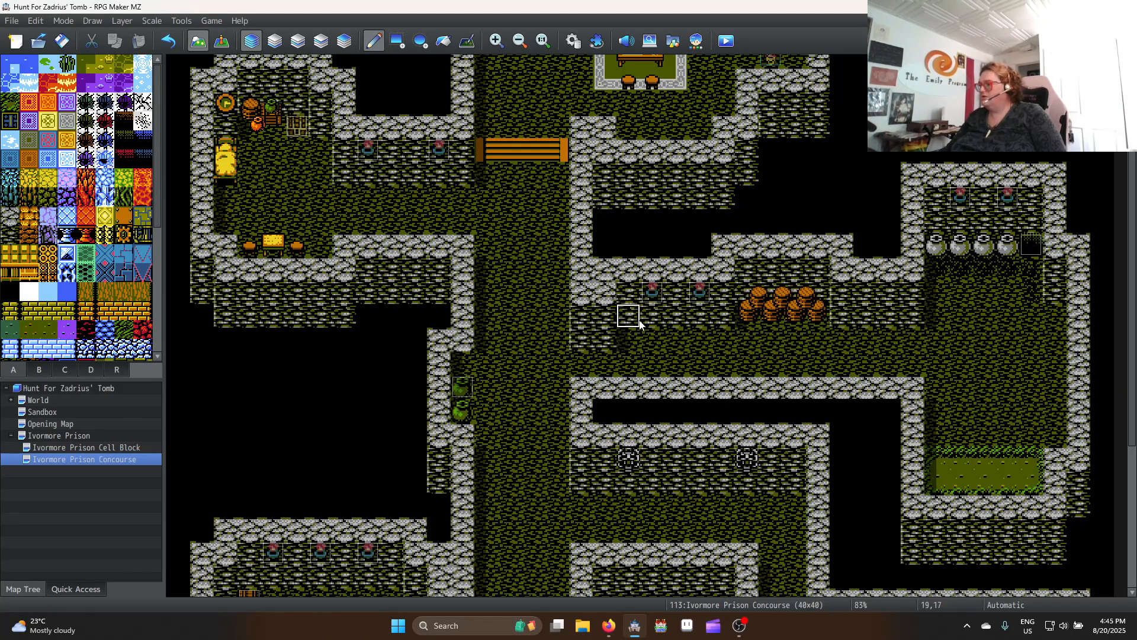
middle_click(662, 278)
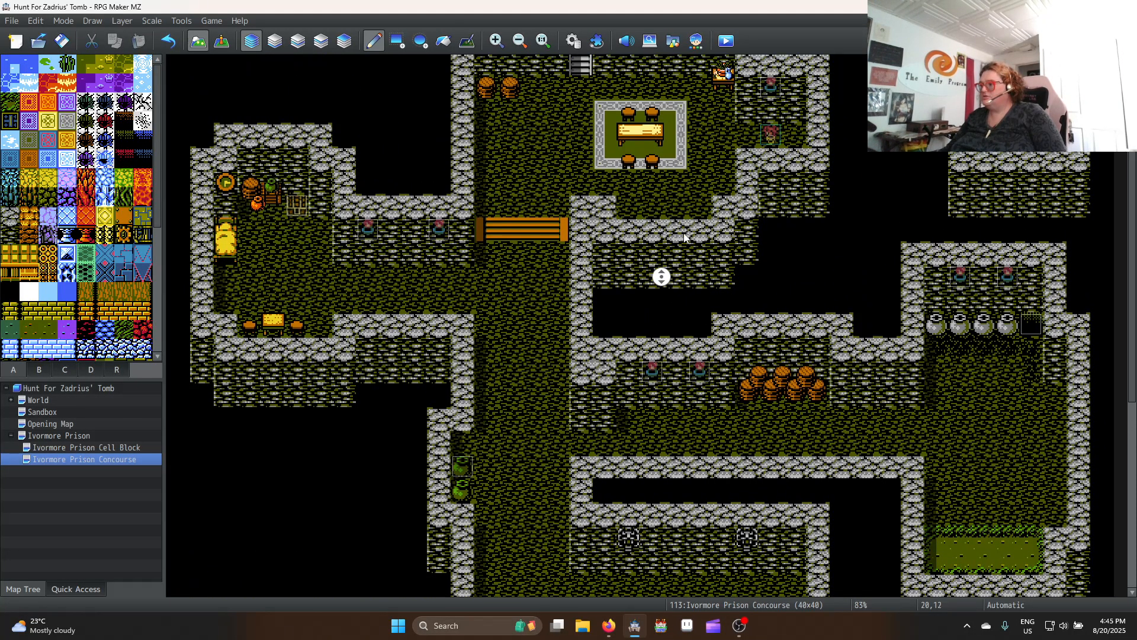
middle_click(657, 237)
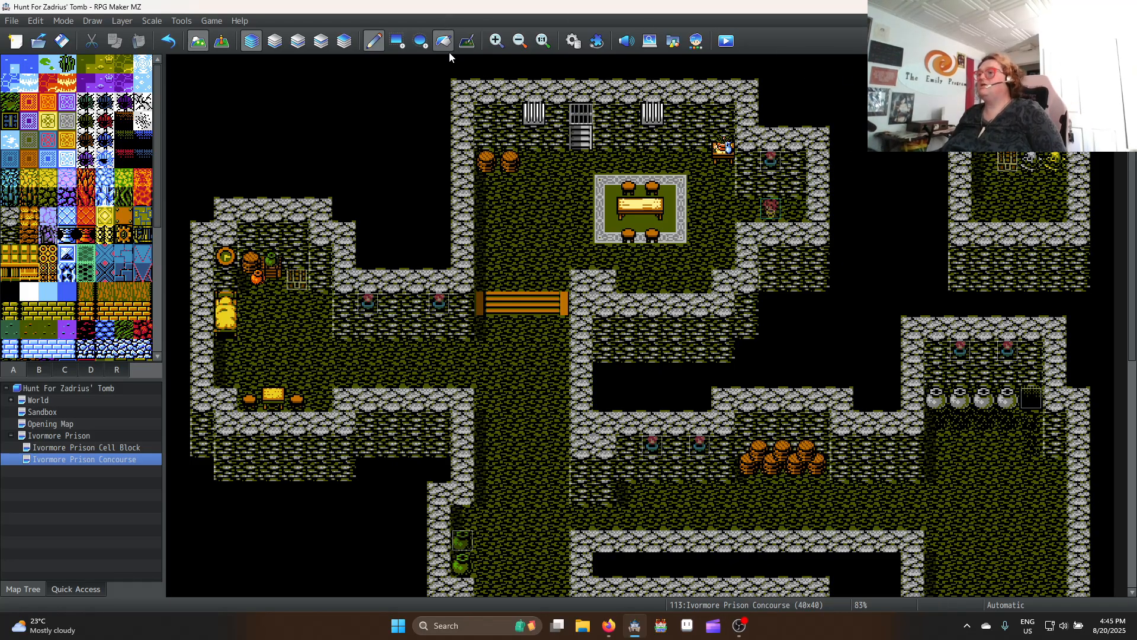
Add a Boxing Bunny encounter with weight 20 for the entire map to the Ivormore Prison Concourse properties
double_click(122, 457)
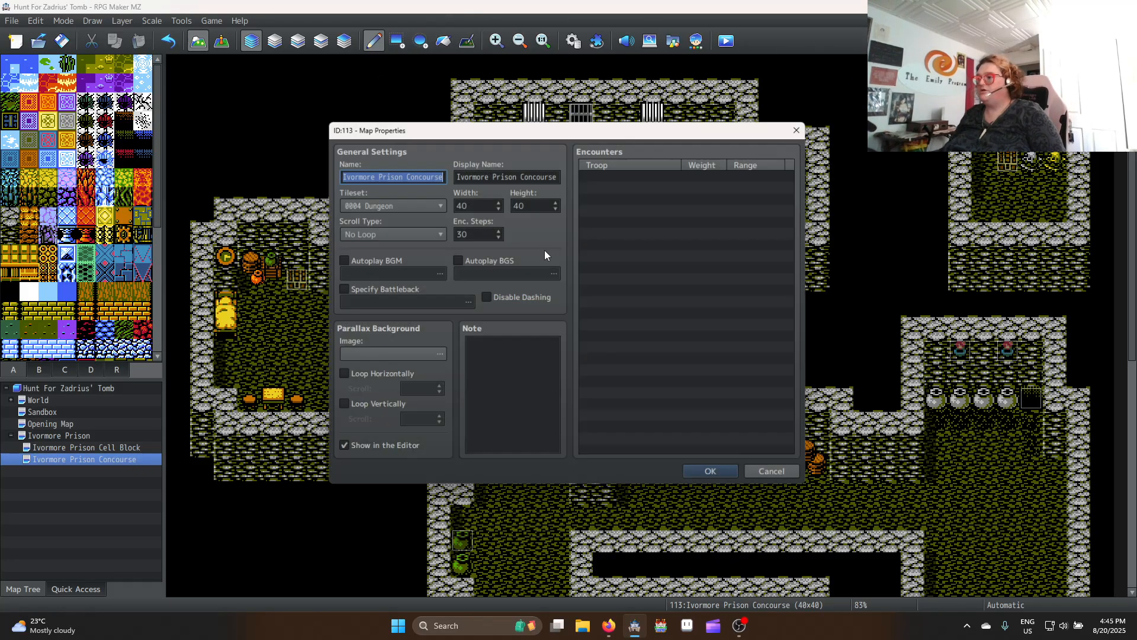
double_click(642, 172)
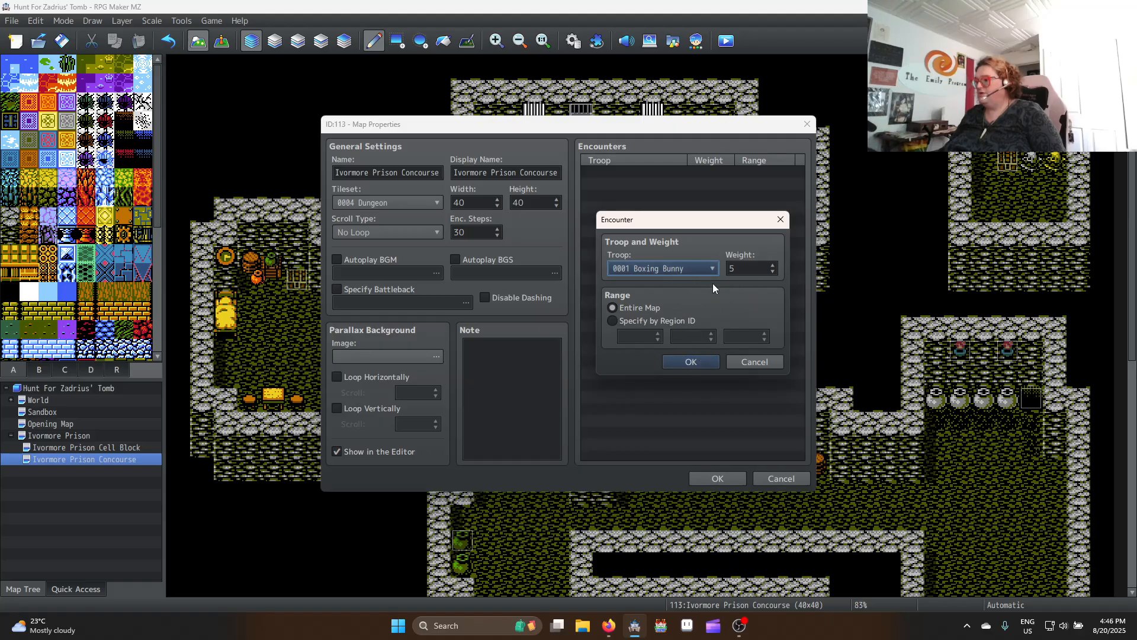
key("Tab")
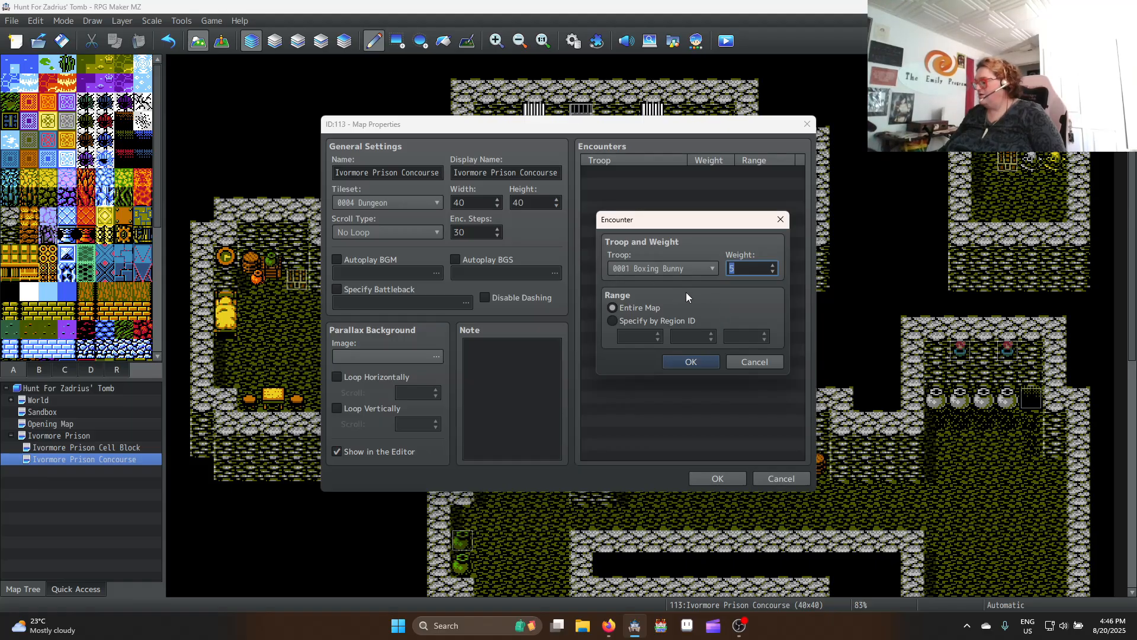
type("20")
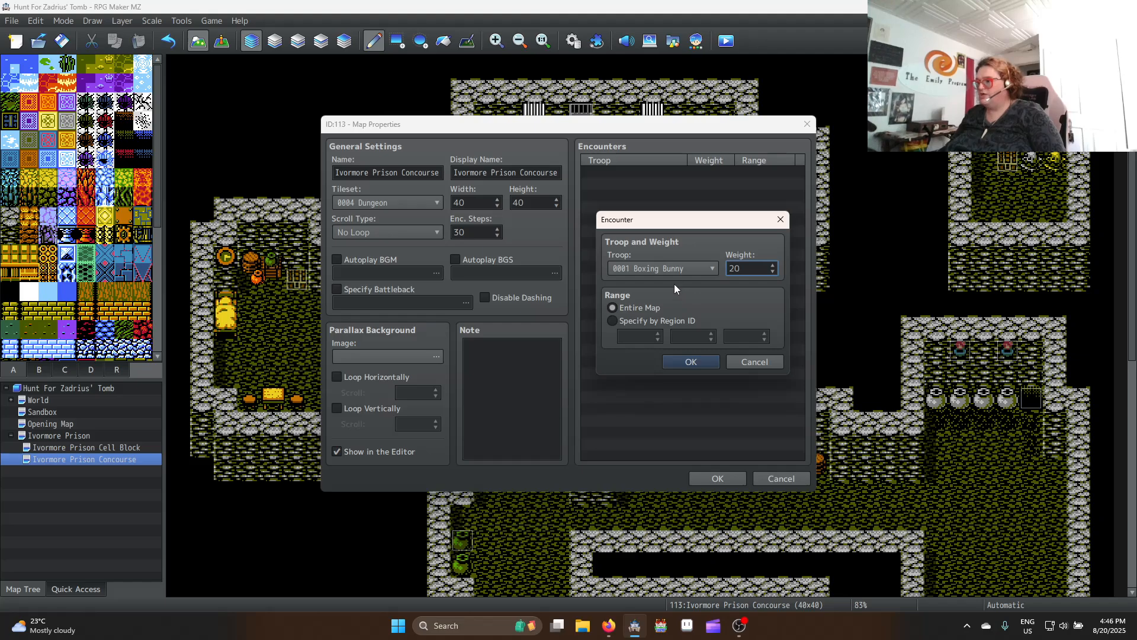
left_click(702, 361)
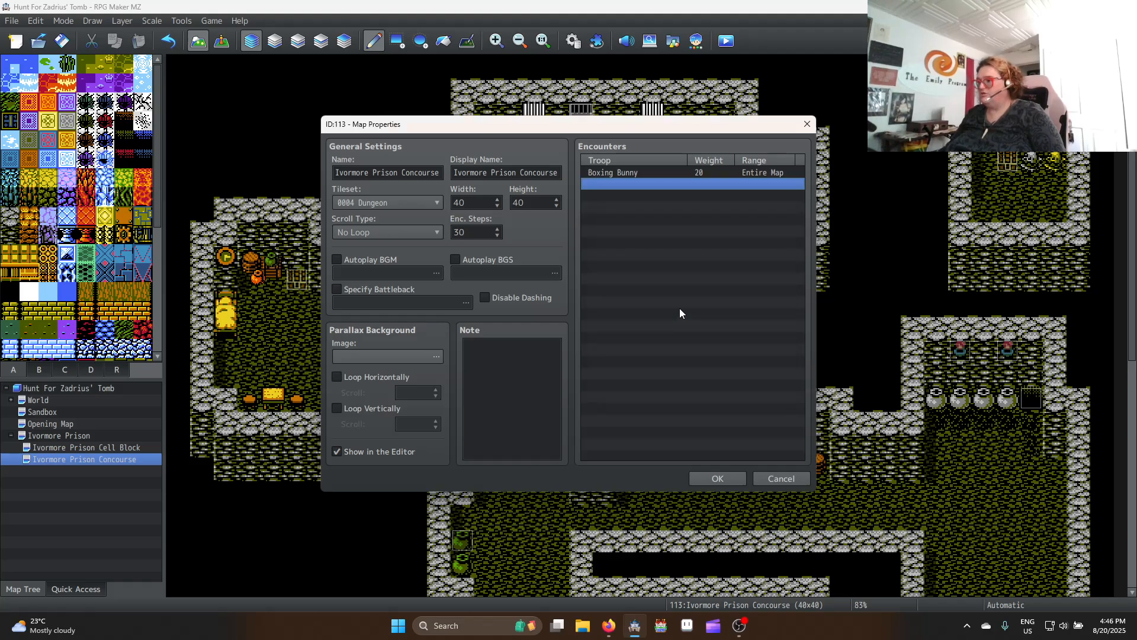
Duplicate the Boxing Bunny encounter three times in the encounter list
left_click(667, 171)
key("ctrl+c")
key("ctrl+v")
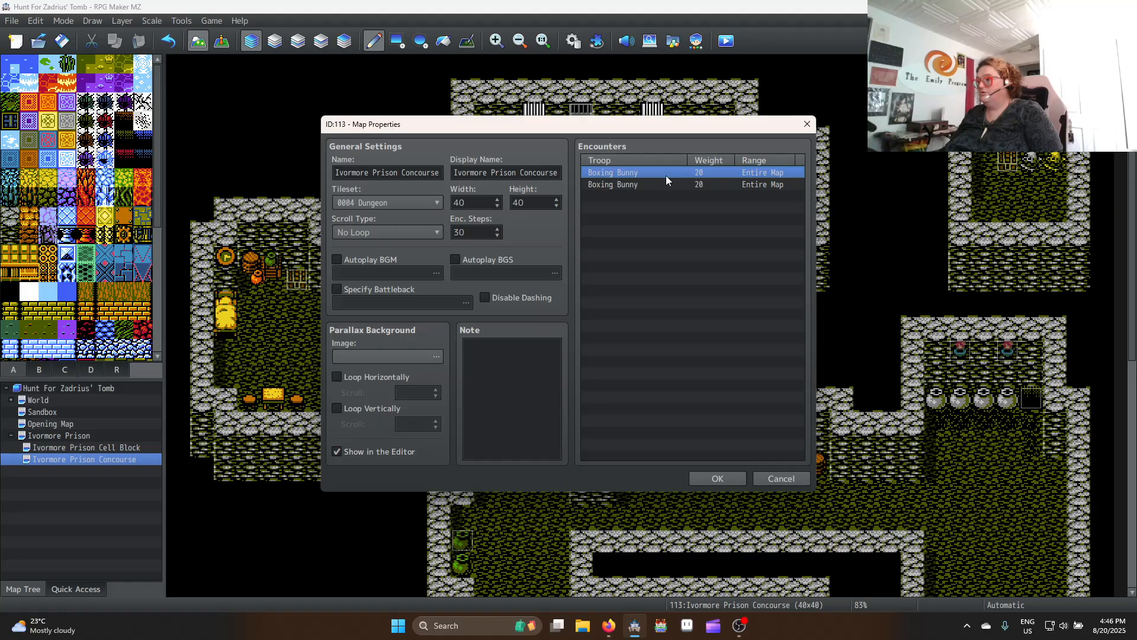
key("ctrl+v")
key("ctrl+v")
Change the second encounter's troop to Purple People Eater
double_click(643, 188)
left_click(661, 268)
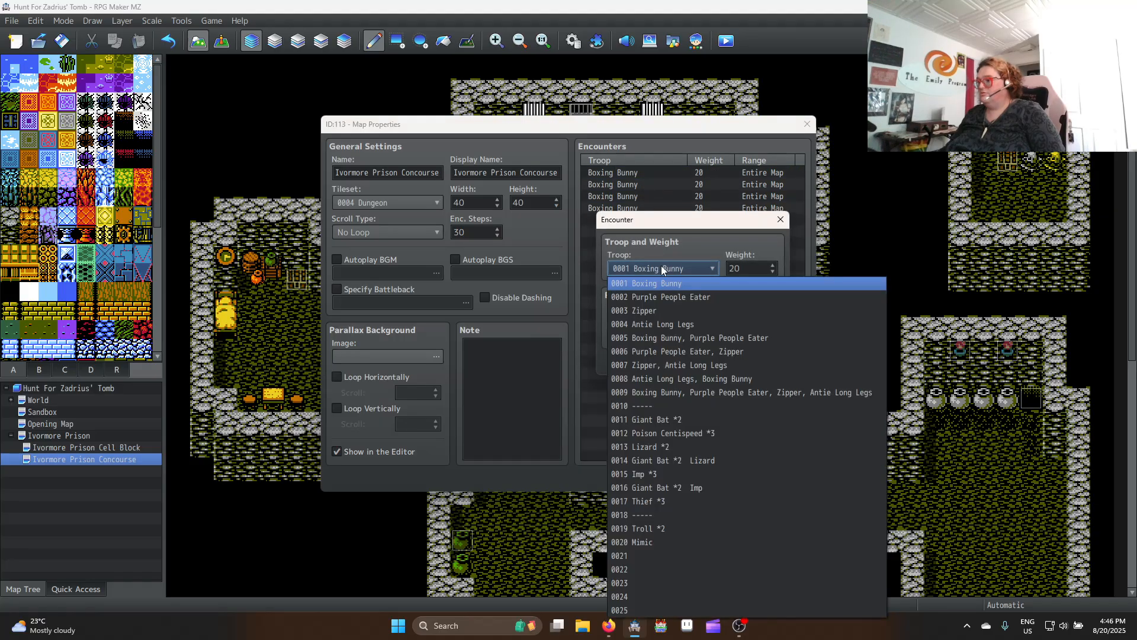
left_click(664, 296)
left_click(703, 361)
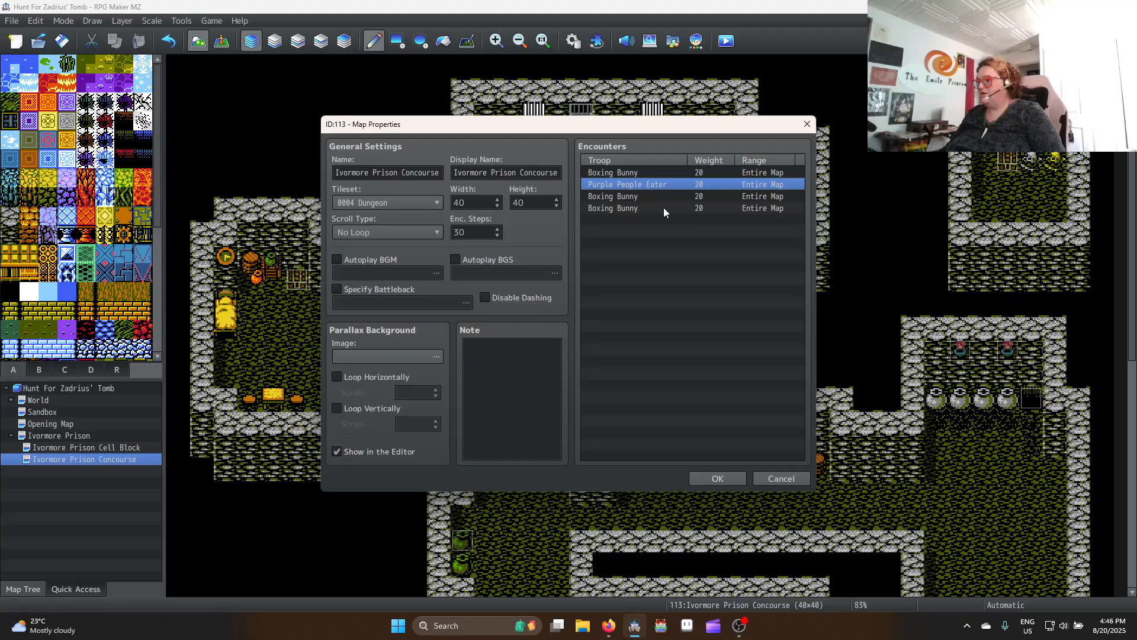
Change the third encounter's troop to Zipper and the fourth encounter's troop to Antie Long Legs
double_click(658, 195)
left_click(653, 268)
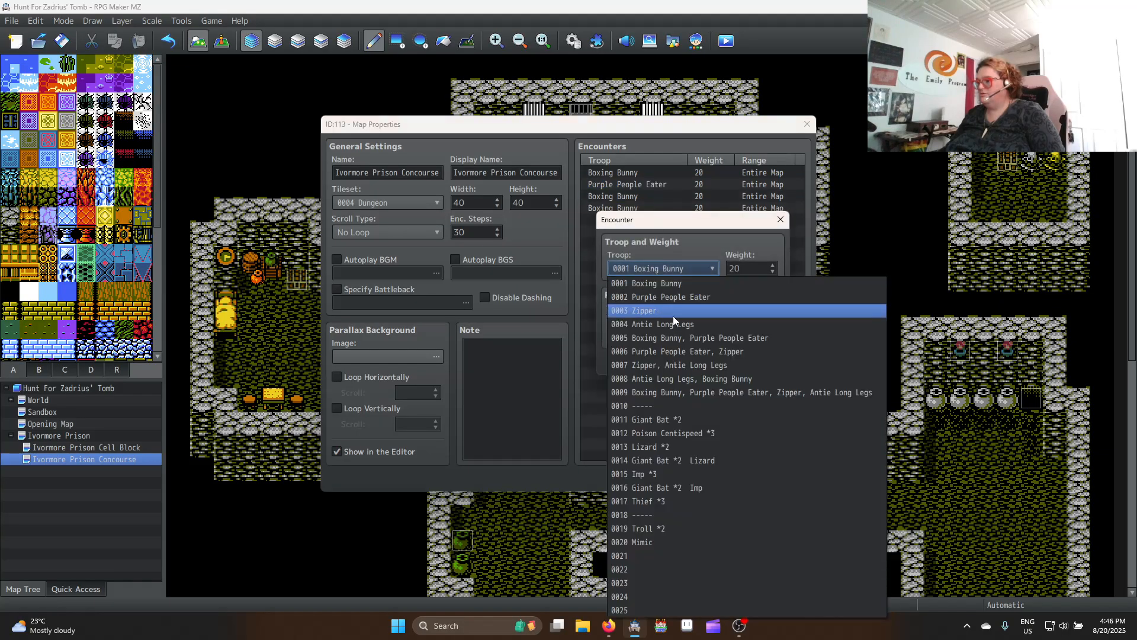
left_click(675, 311)
left_click(685, 358)
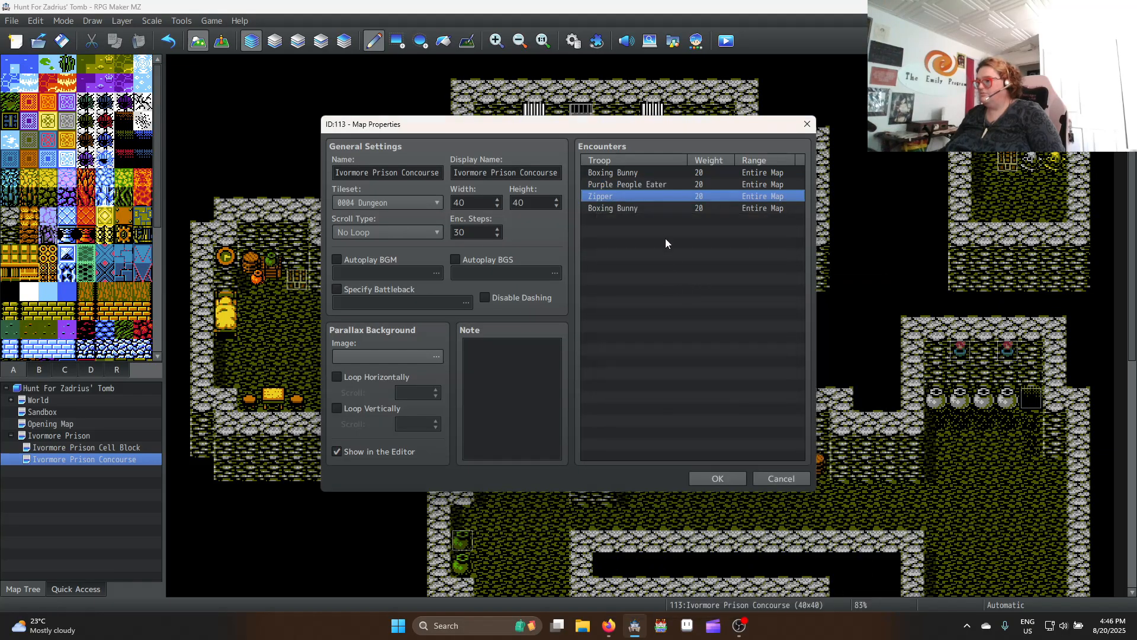
double_click(638, 208)
left_click(674, 268)
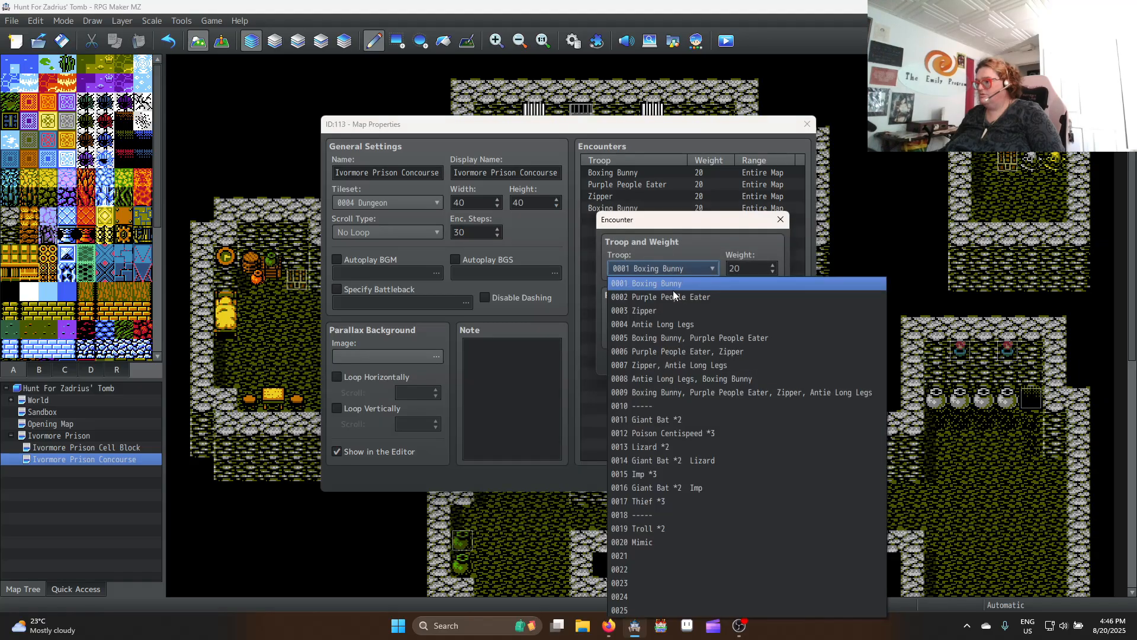
left_click(675, 326)
left_click(692, 363)
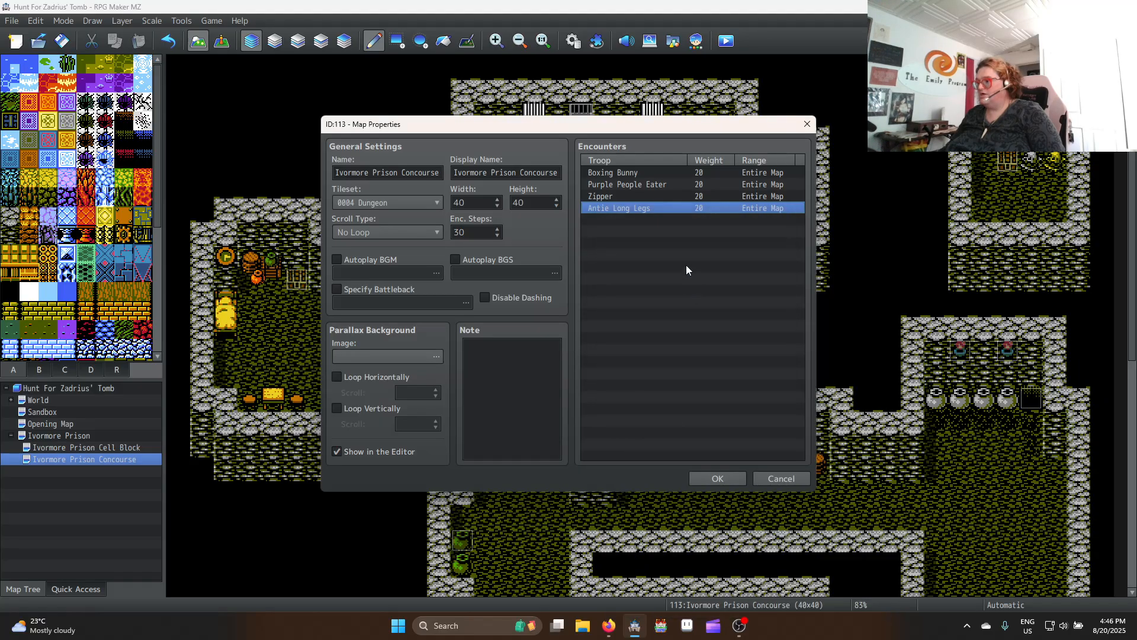
Delete the Zipper and Antie Long Legs entries from the encounter list
left_click(644, 185)
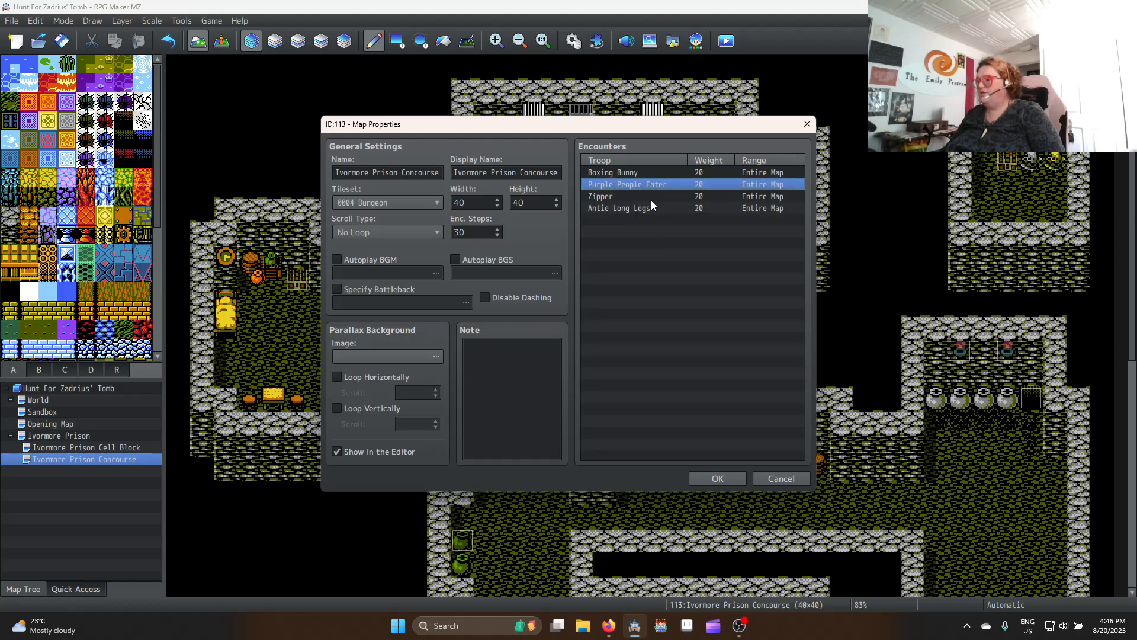
left_click(645, 198)
key("Delete")
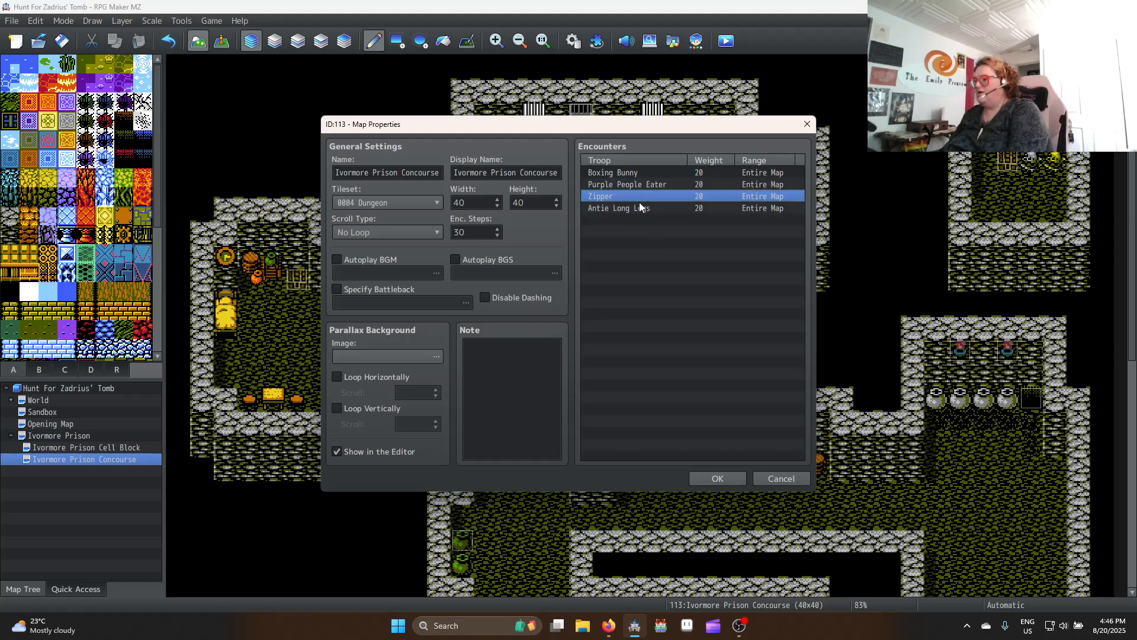
key("Delete")
Set the Boxing Bunny encounter's weight to 40
left_click(709, 173)
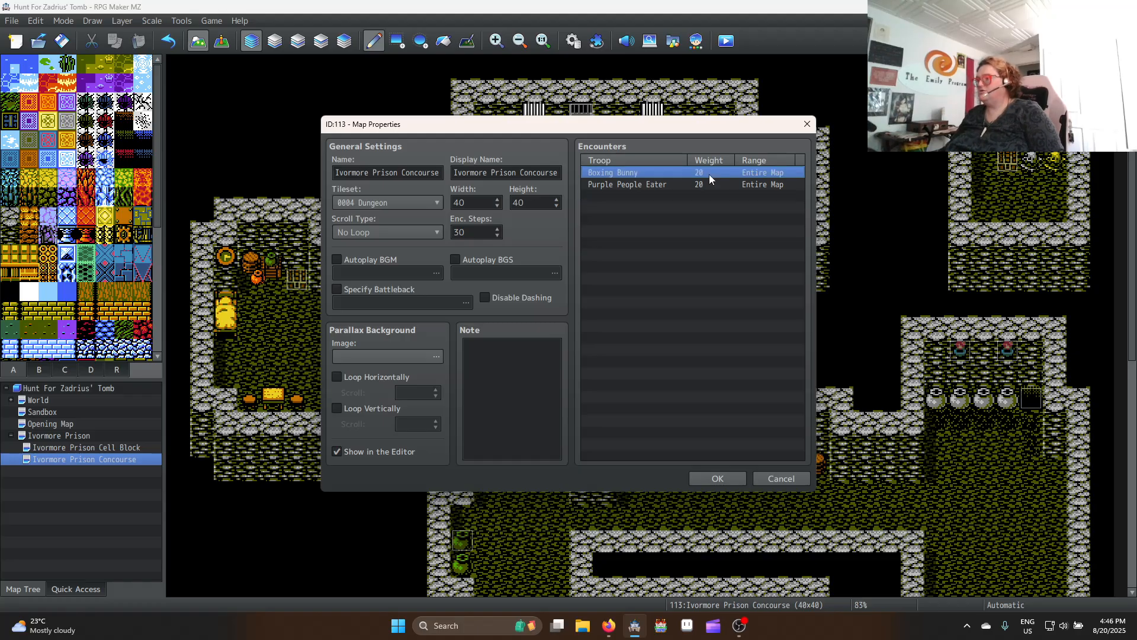
double_click(709, 175)
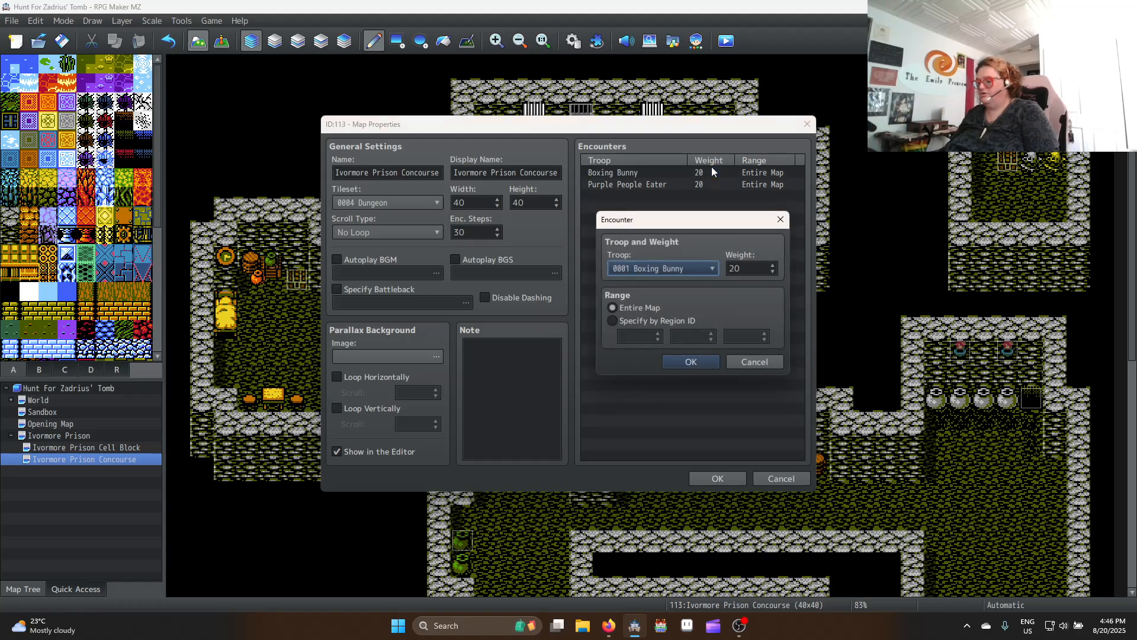
double_click(740, 268)
type("40")
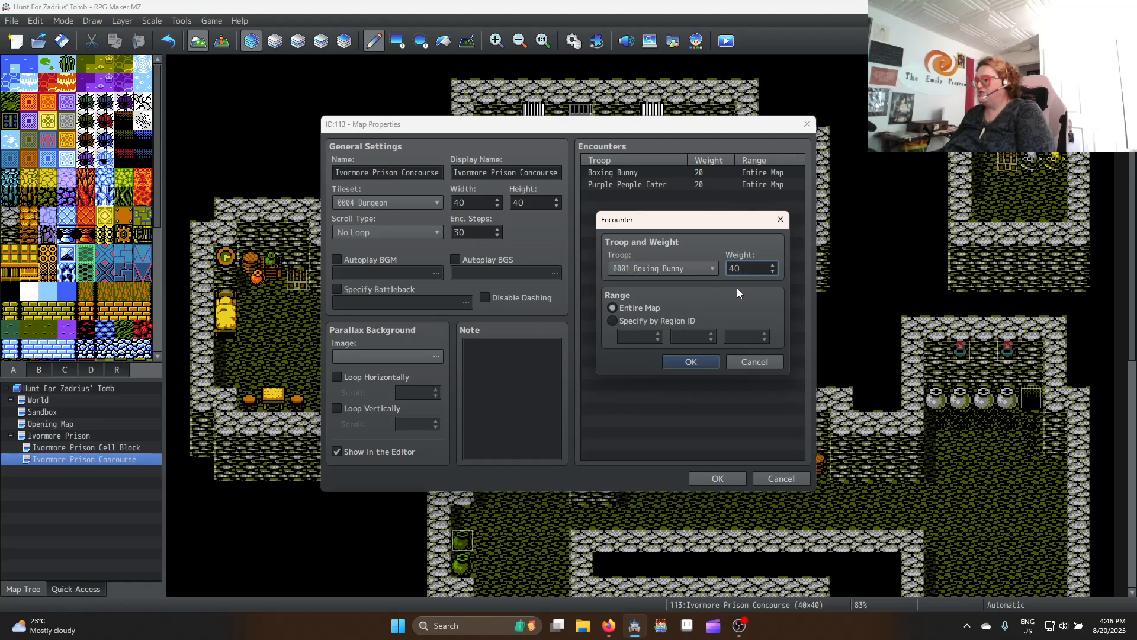
left_click(691, 361)
Set the Purple People Eater encounter's weight to 40
left_click(708, 182)
double_click(709, 183)
double_click(743, 269)
type("40")
left_click(709, 364)
Add an encounter with the combined Boxing Bunny, Purple People Eater troop at weight 10 and apply the map properties
left_click(660, 195)
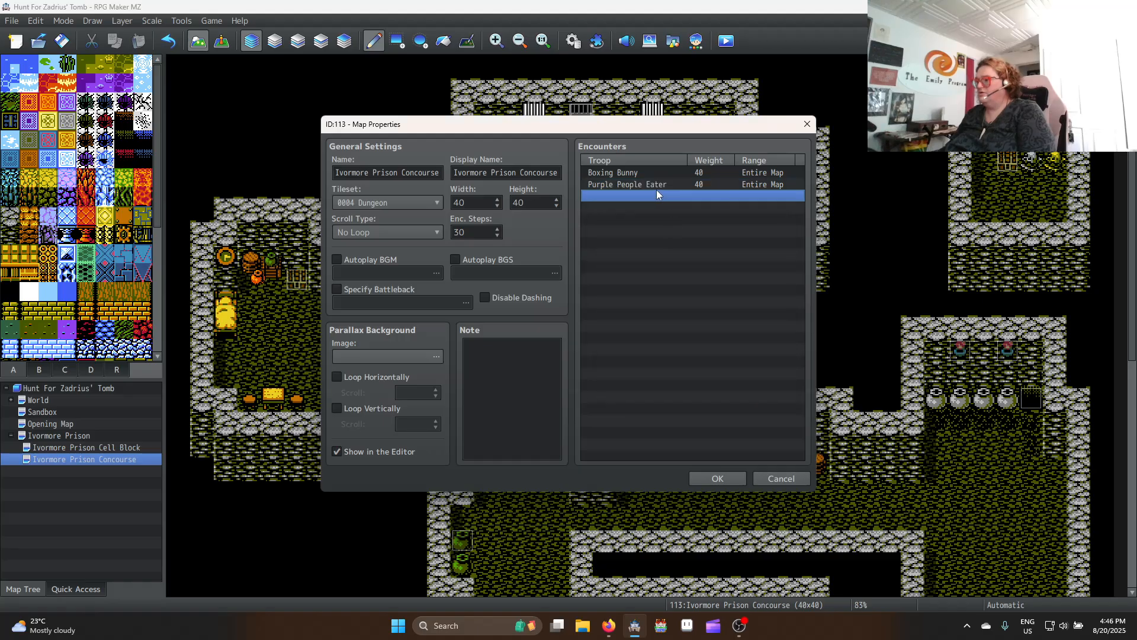
double_click(631, 199)
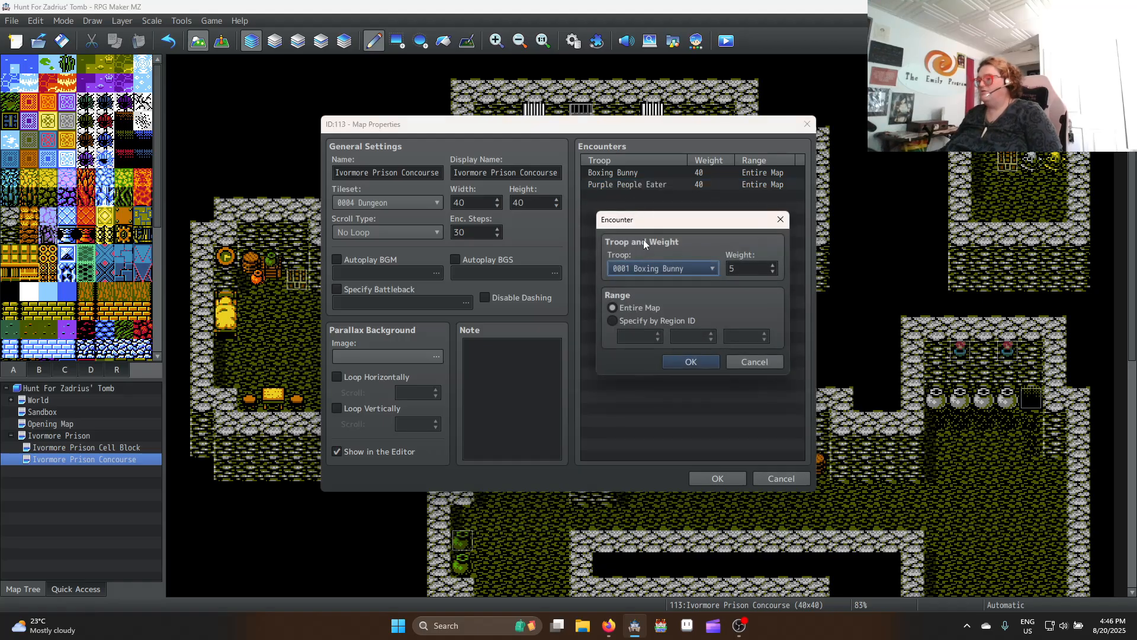
left_click(661, 265)
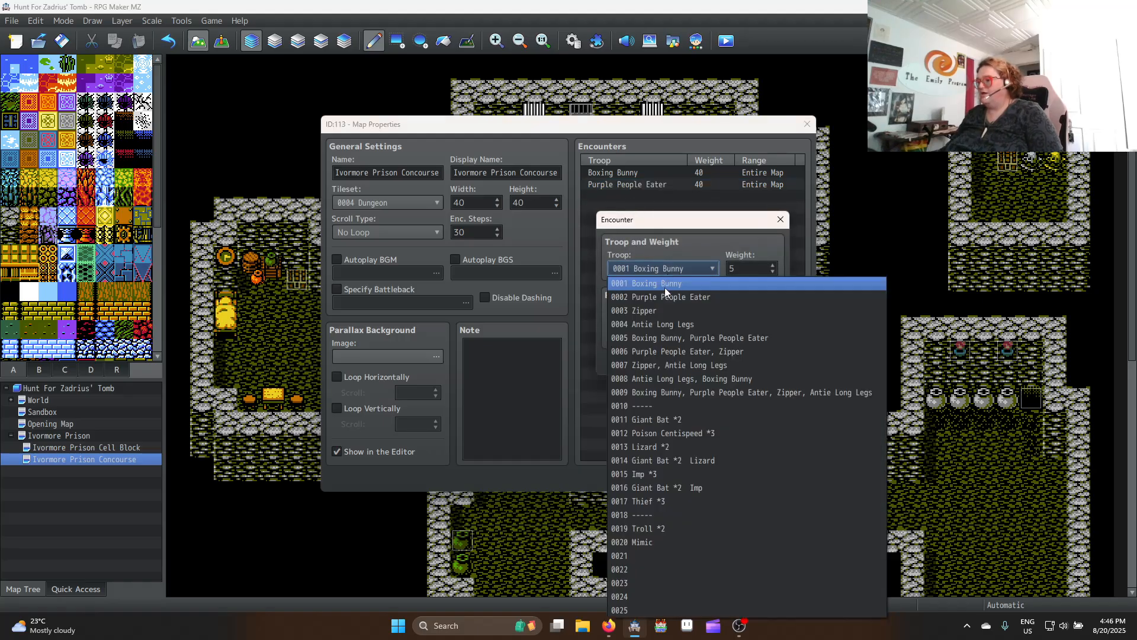
left_click(738, 339)
double_click(739, 271)
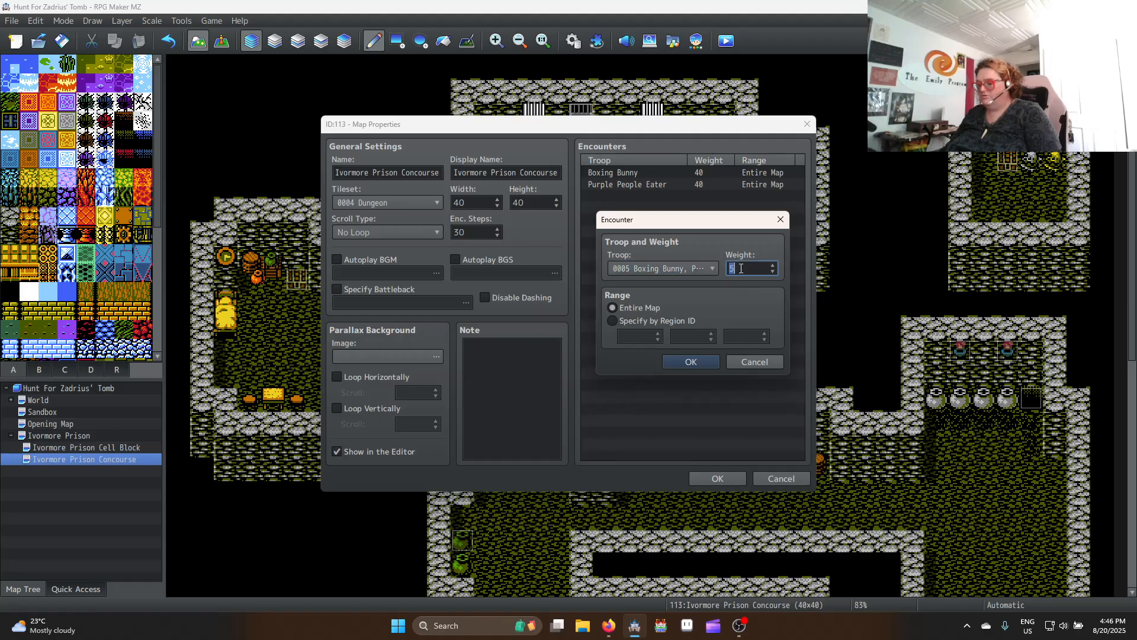
type("10")
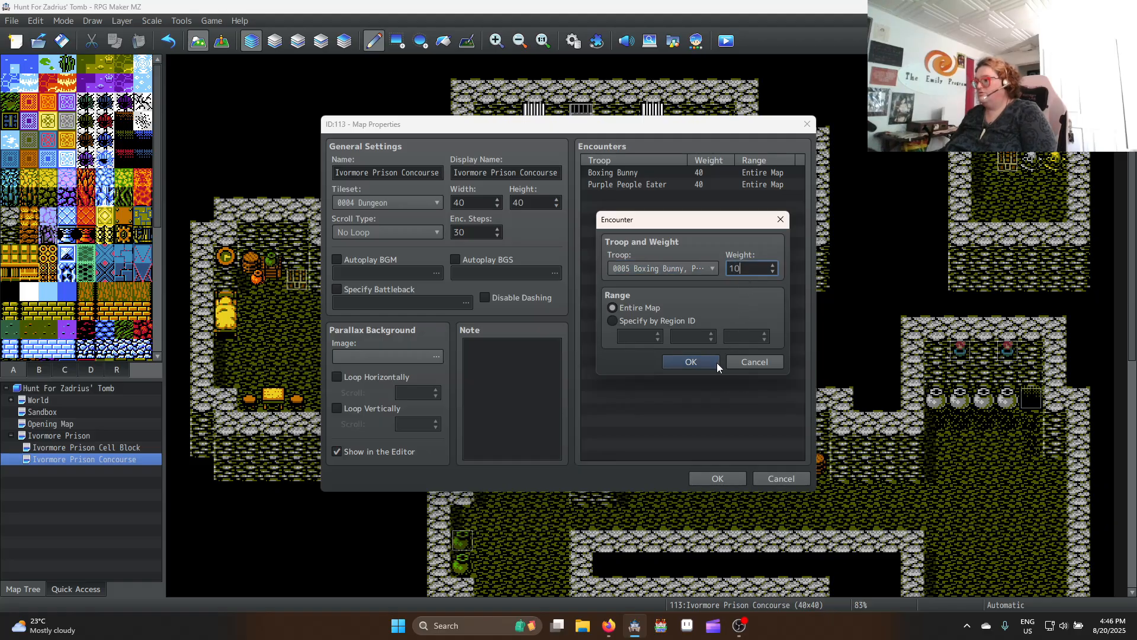
left_click(714, 361)
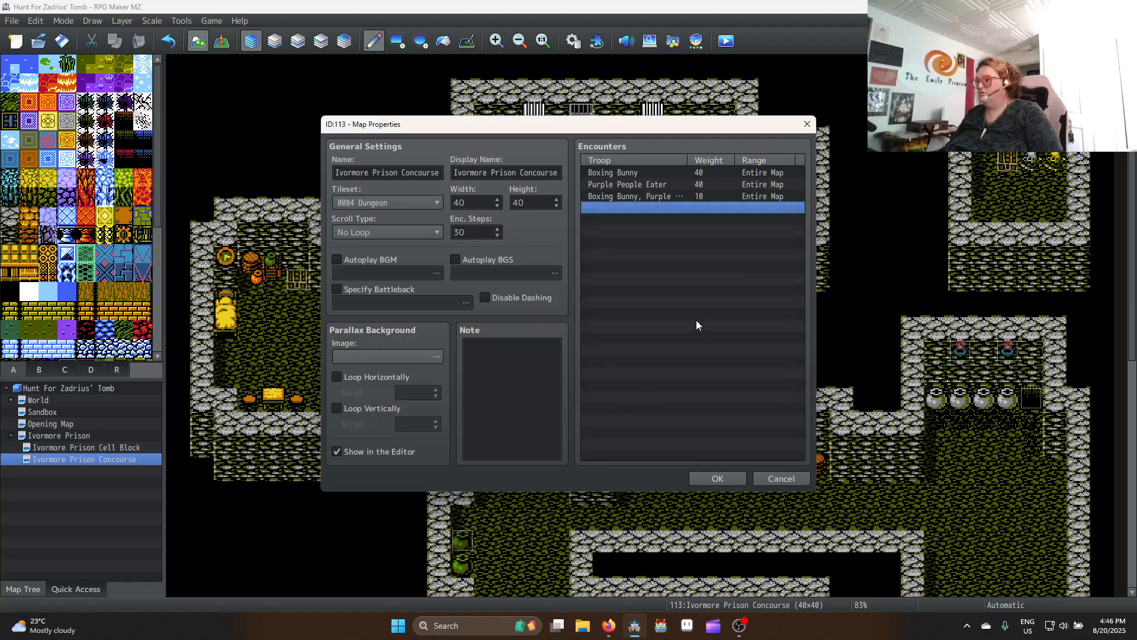
left_click(717, 478)
Shift the database enemies Killer Bee through Troll down one slot and clear slot 0006
left_click(573, 40)
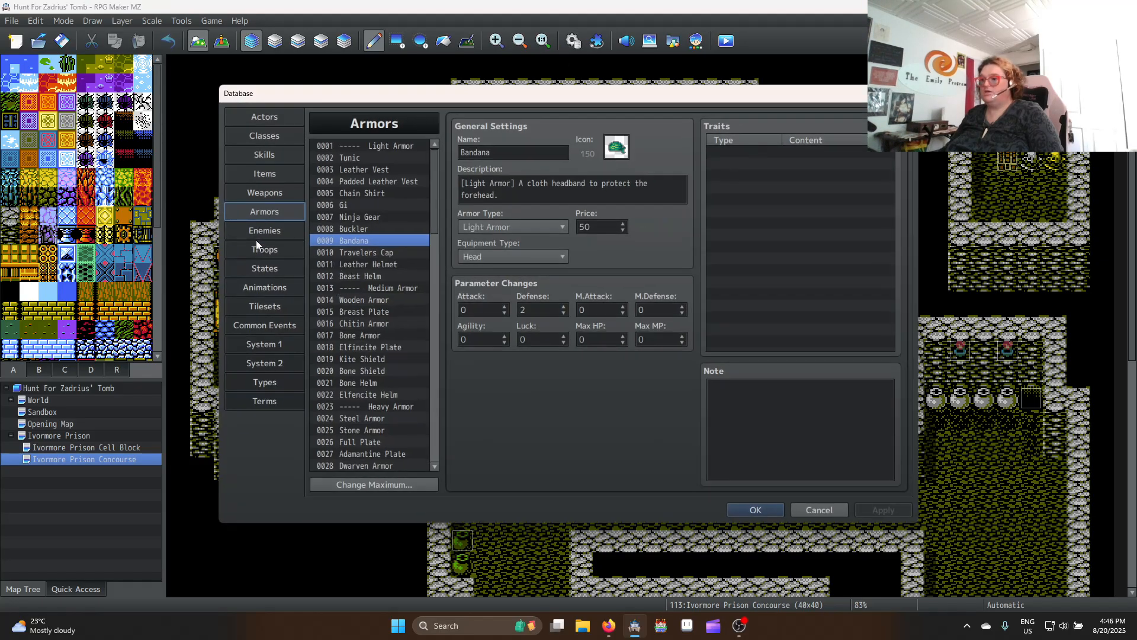
left_click(259, 233)
left_click(375, 193)
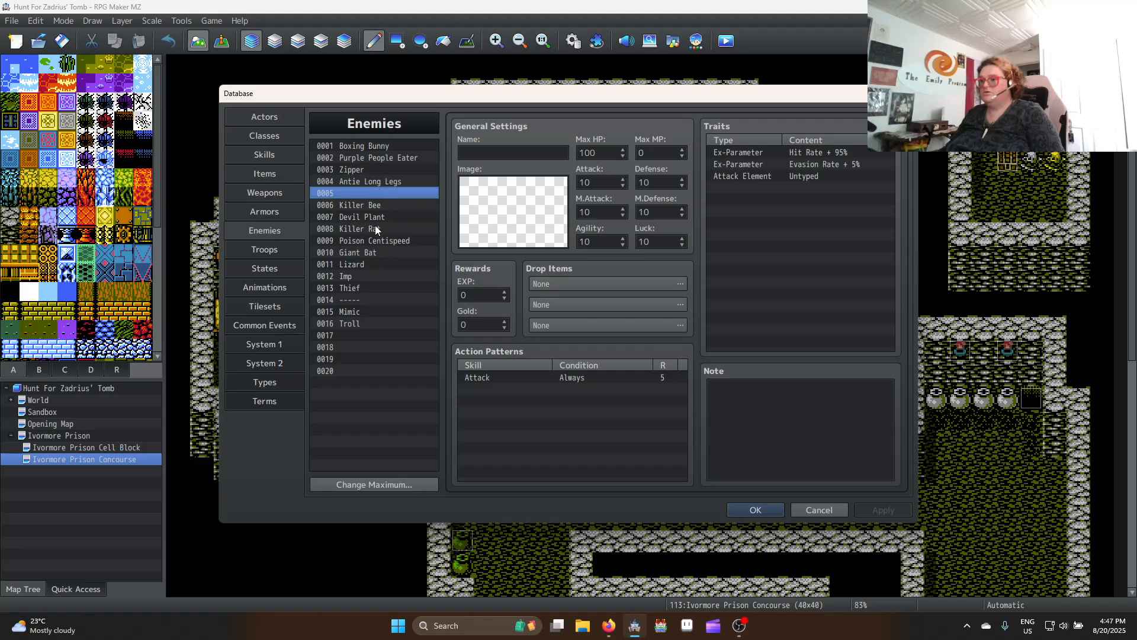
left_click(366, 208)
left_click(357, 323, "shift")
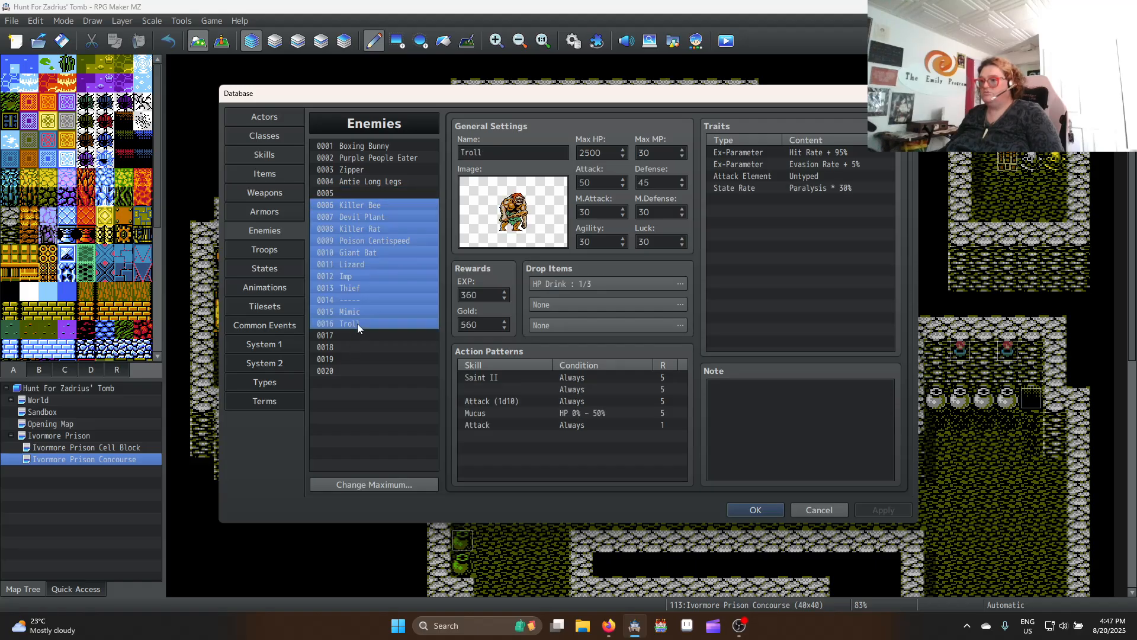
key("ctrl+c")
left_click(380, 217)
key("ctrl+v")
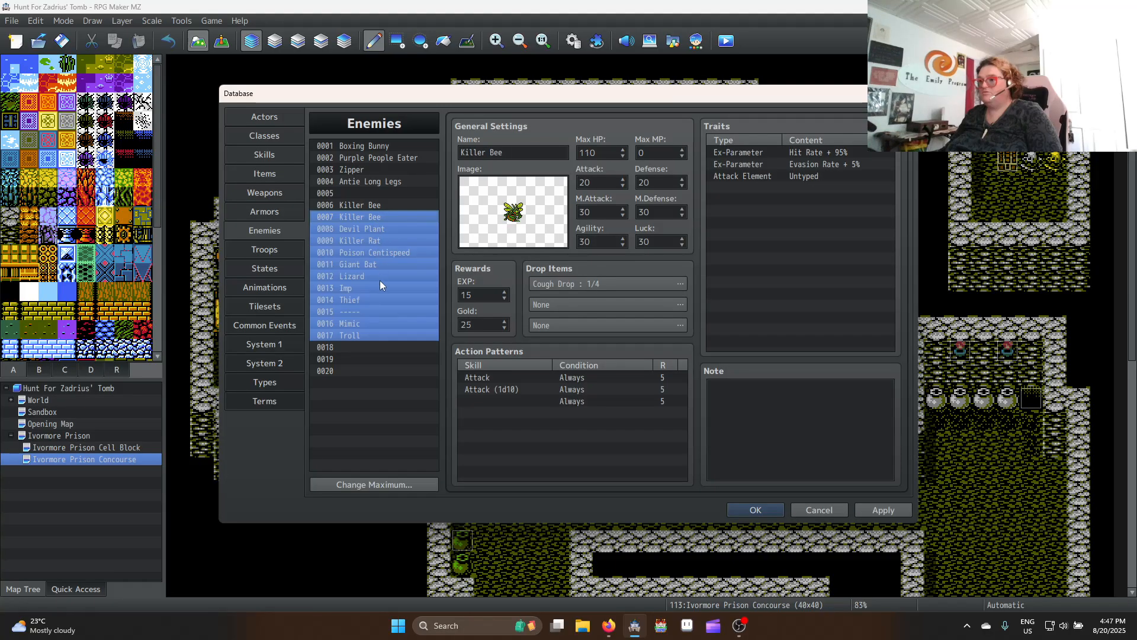
left_click(380, 204)
key("Delete")
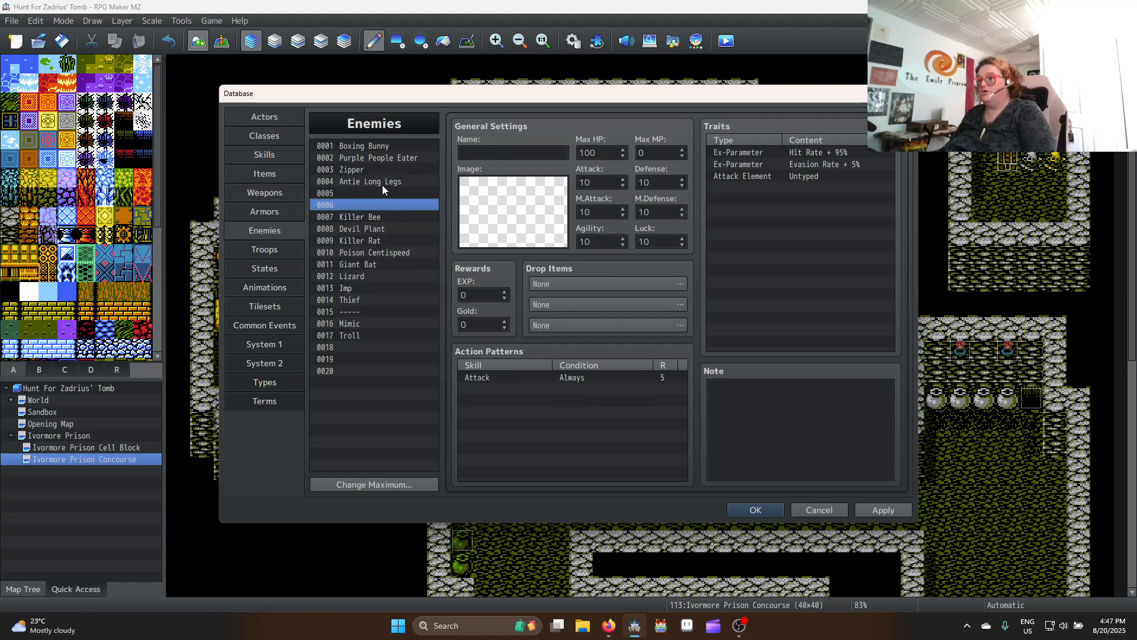
Copy the Purple People Eater enemy into empty slot 0005 and select the copy's name for editing
left_click(382, 183)
left_click(362, 157)
left_click(362, 145)
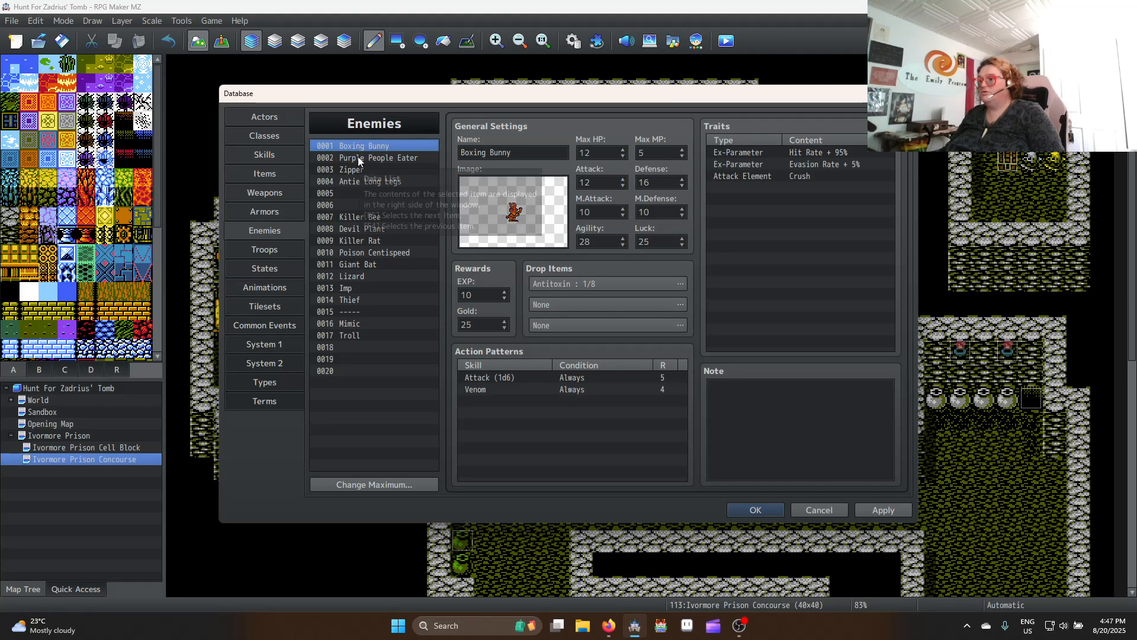
left_click(368, 157)
left_click(360, 193)
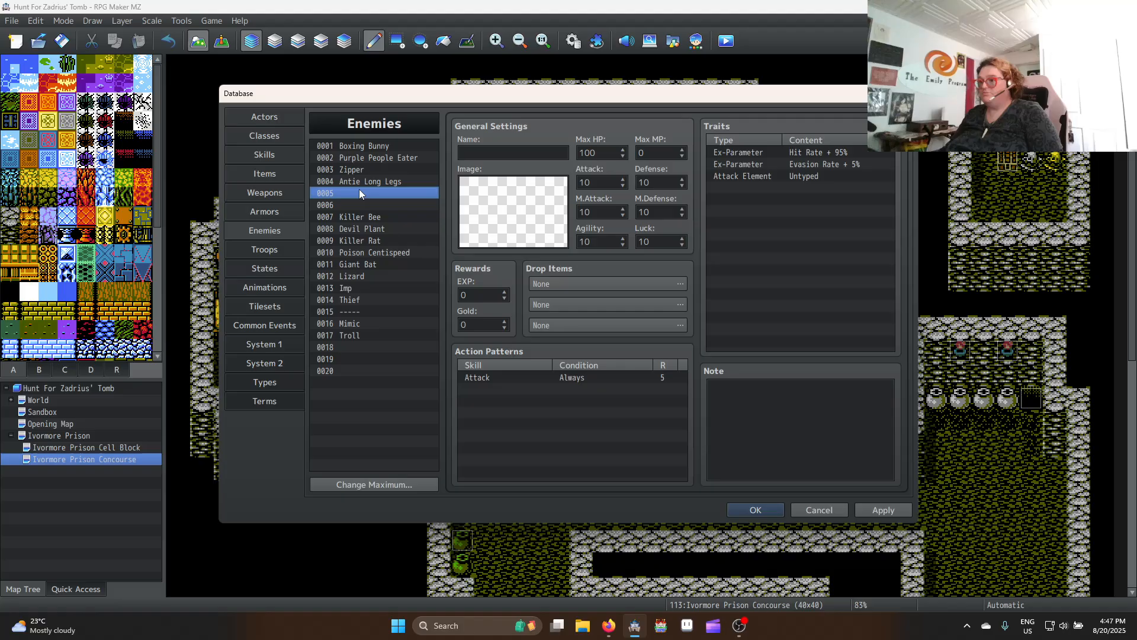
key("ctrl+v")
triple_click(522, 154)
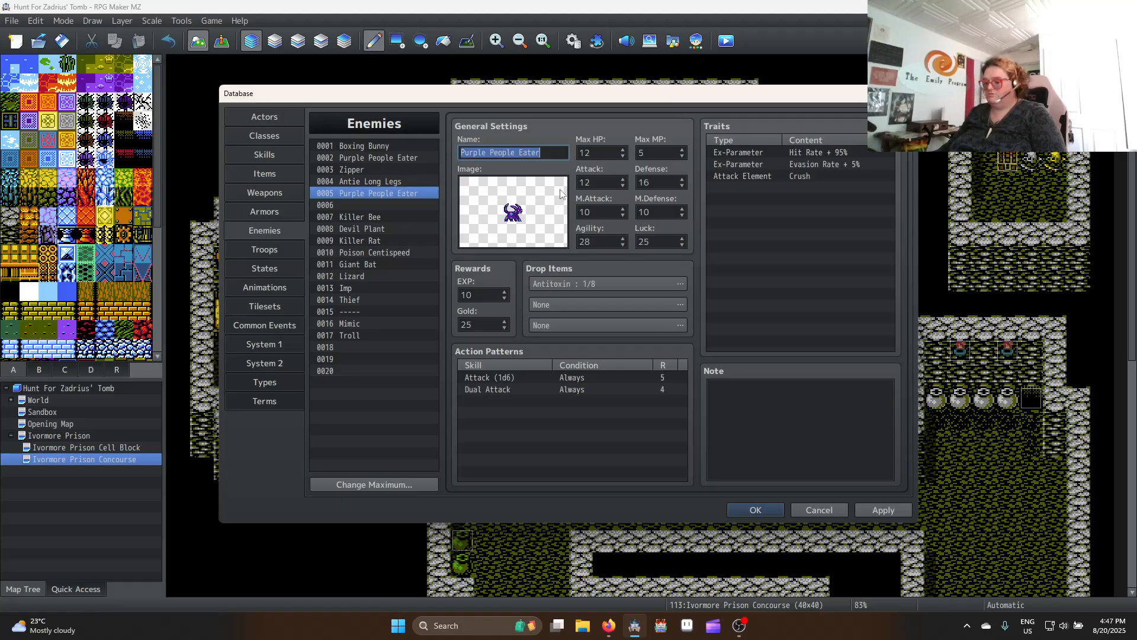
Rename enemy 0005 to "Prison Guard" and assign it the caped knight image En2_Evil3_2
type("Prison Guard")
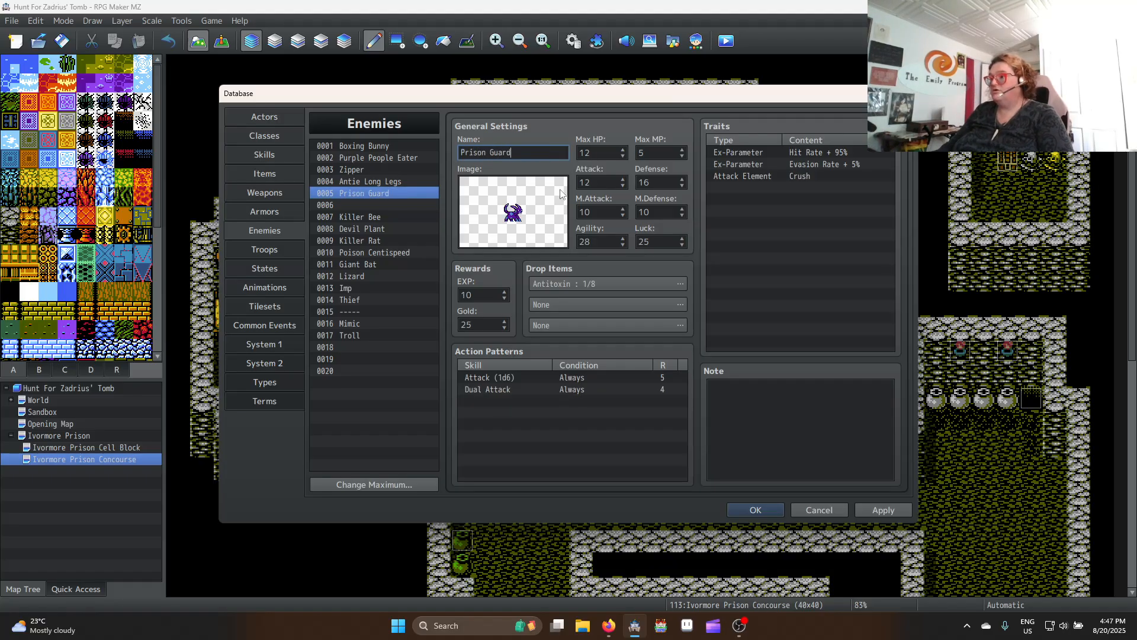
double_click(557, 195)
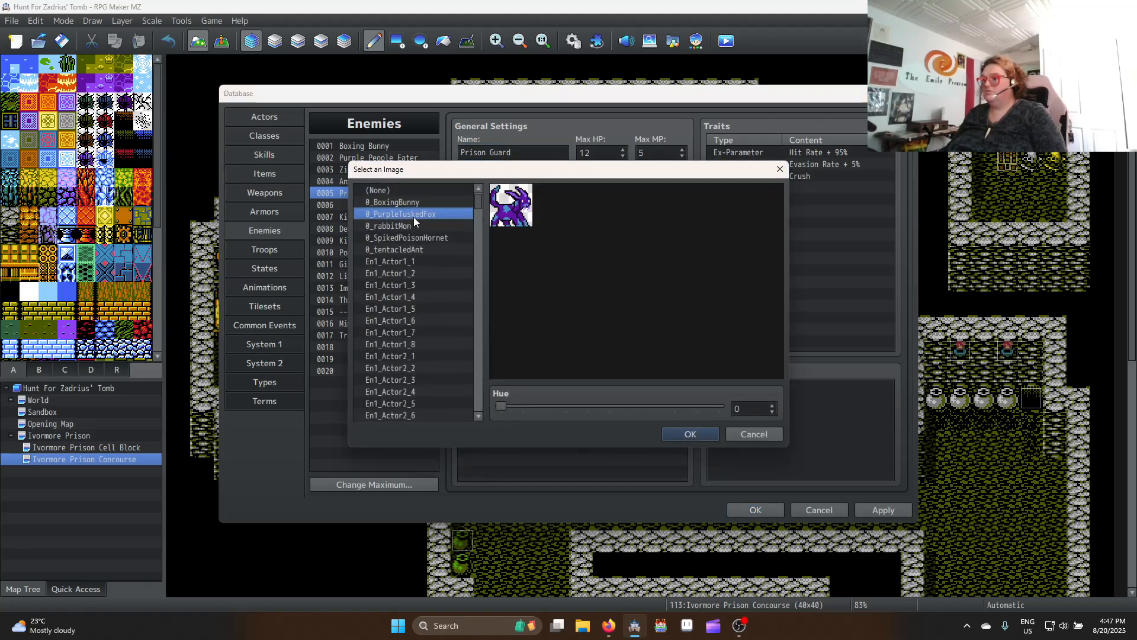
left_click(436, 261)
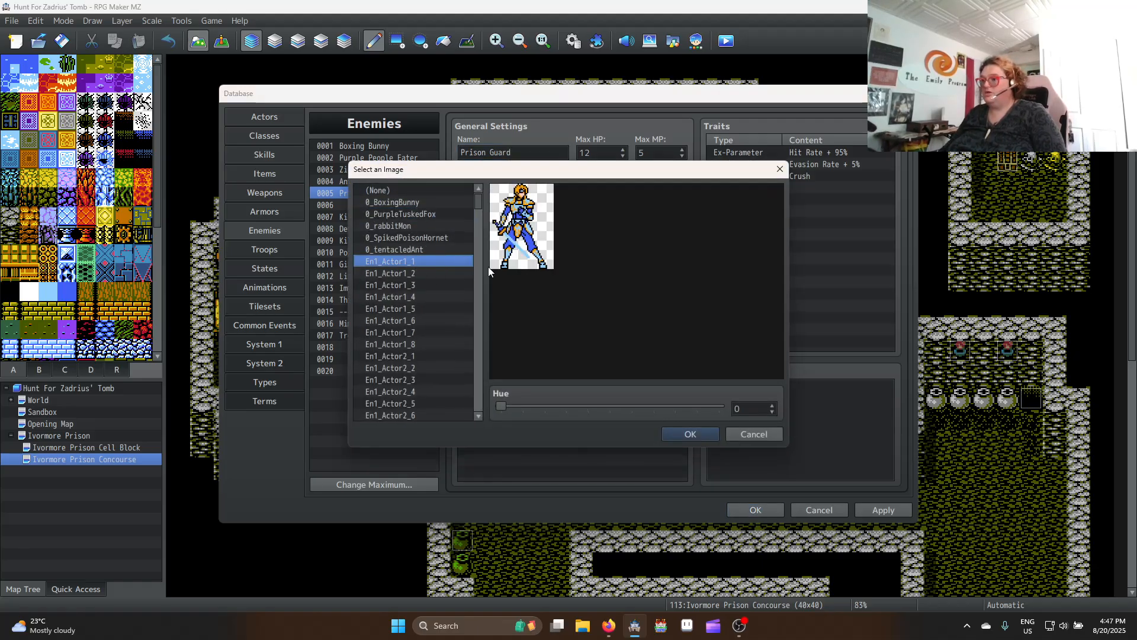
key("Down")
key("Down")
key("Down")
key("Down")
key("Down")
key("Down")
key("Down")
key("Down")
key("Down")
key("Down")
key("Down")
key("Down")
key("Down")
key("Down")
key("Down")
key("Down")
key("Down")
key("Down")
key("Down")
key("Down")
key("Down")
key("Down")
key("Down")
key("Down")
key("Down")
key("Down")
key("Down")
key("Down")
key("Down")
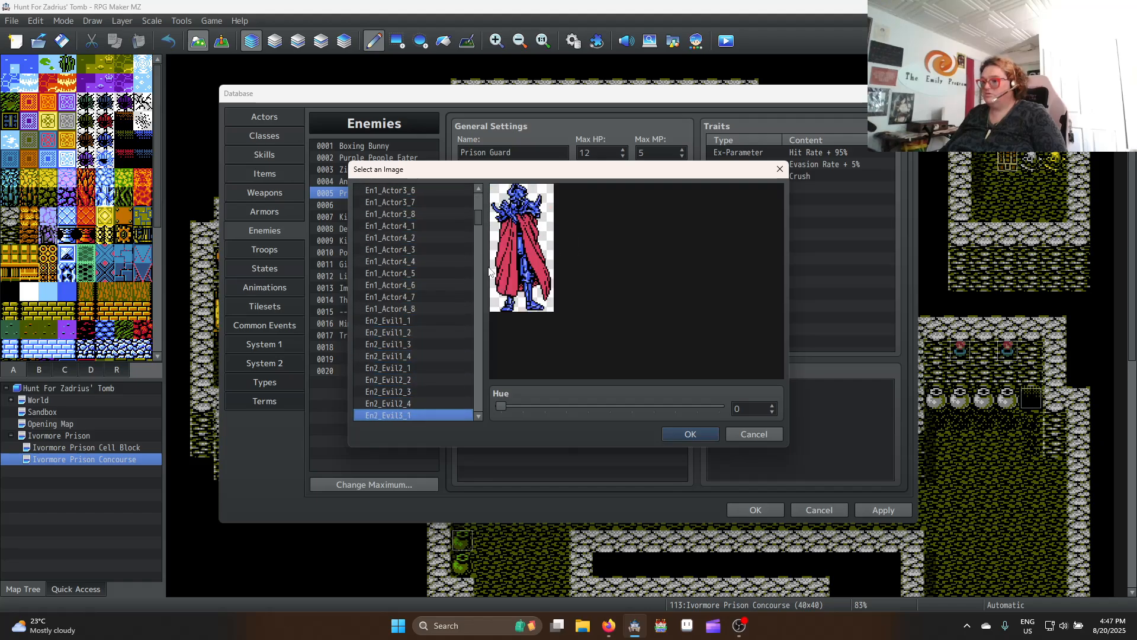
key("Down")
key("Down")
key("Down")
key("Down")
key("Down")
key("Down")
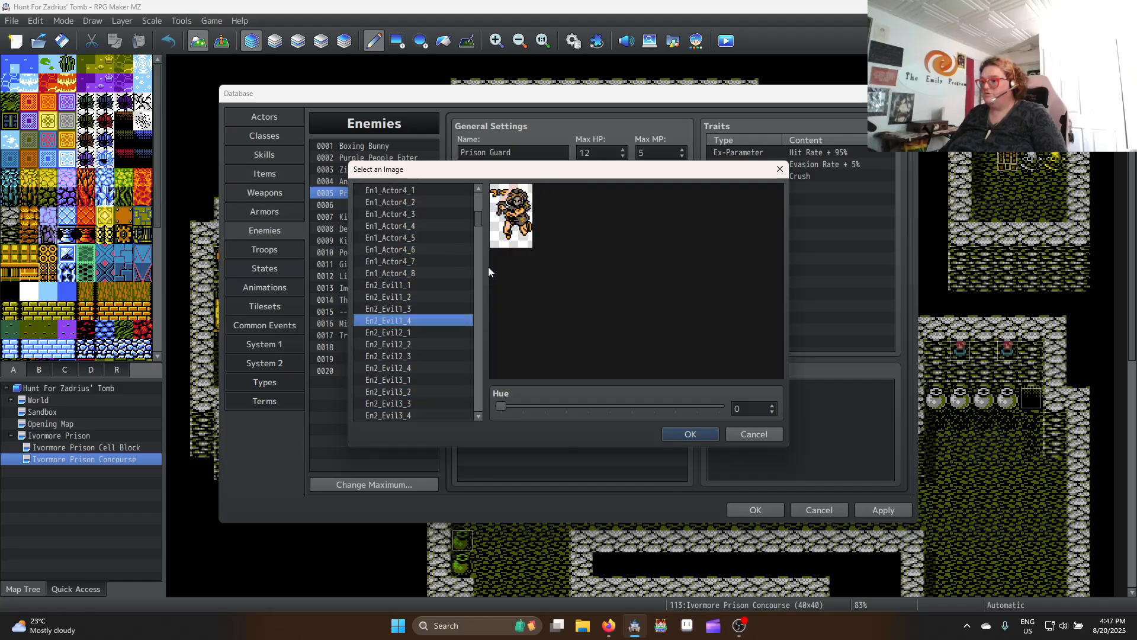
key("Down")
key("Down")
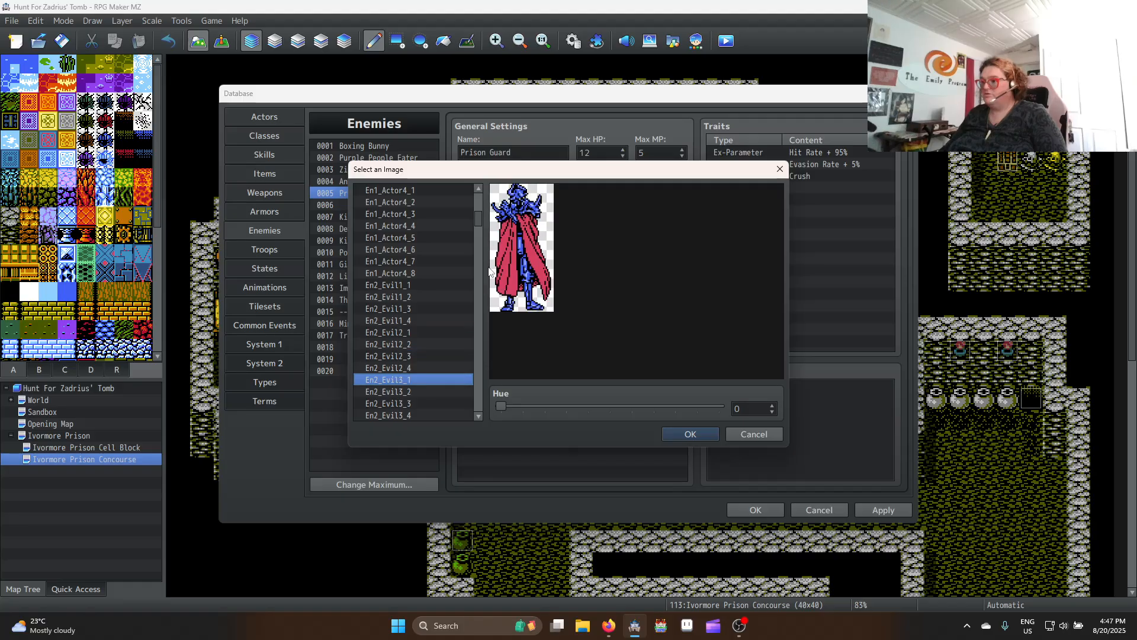
key("Down")
key("Down")
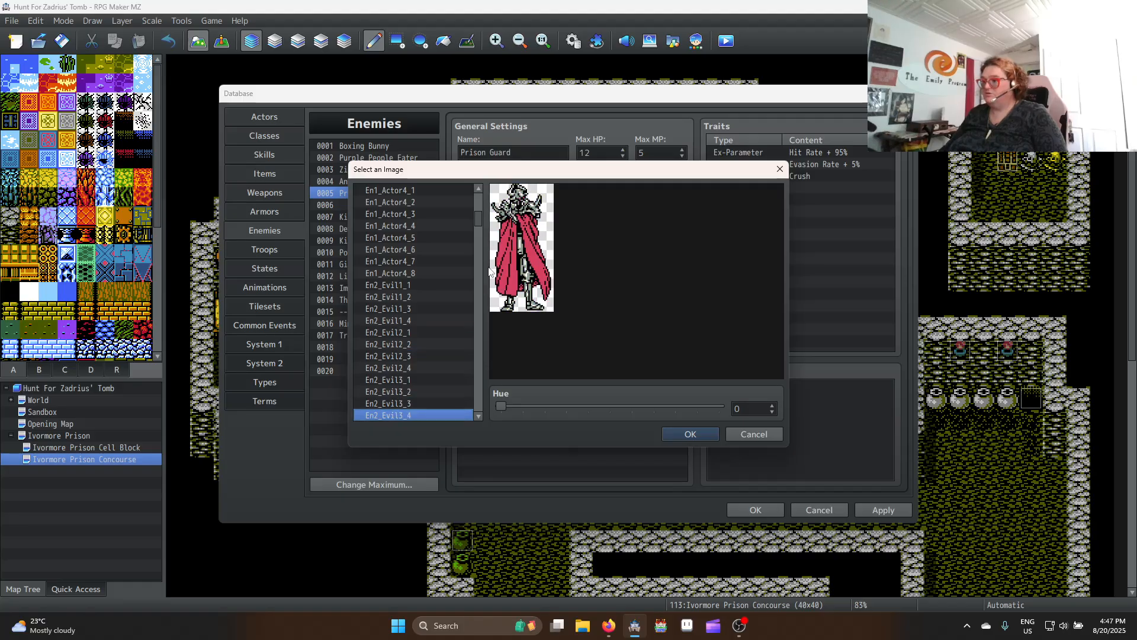
key("Up")
key("Up")
key("Up")
key("Up")
key("Down")
key("Down")
key("Down")
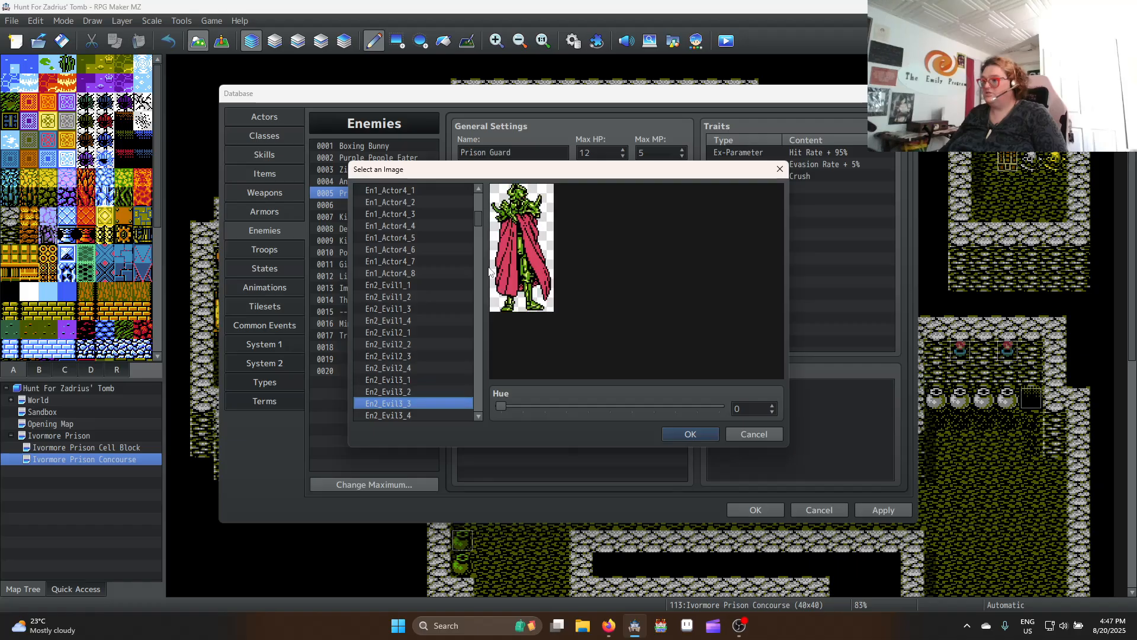
key("Up")
left_click(701, 431)
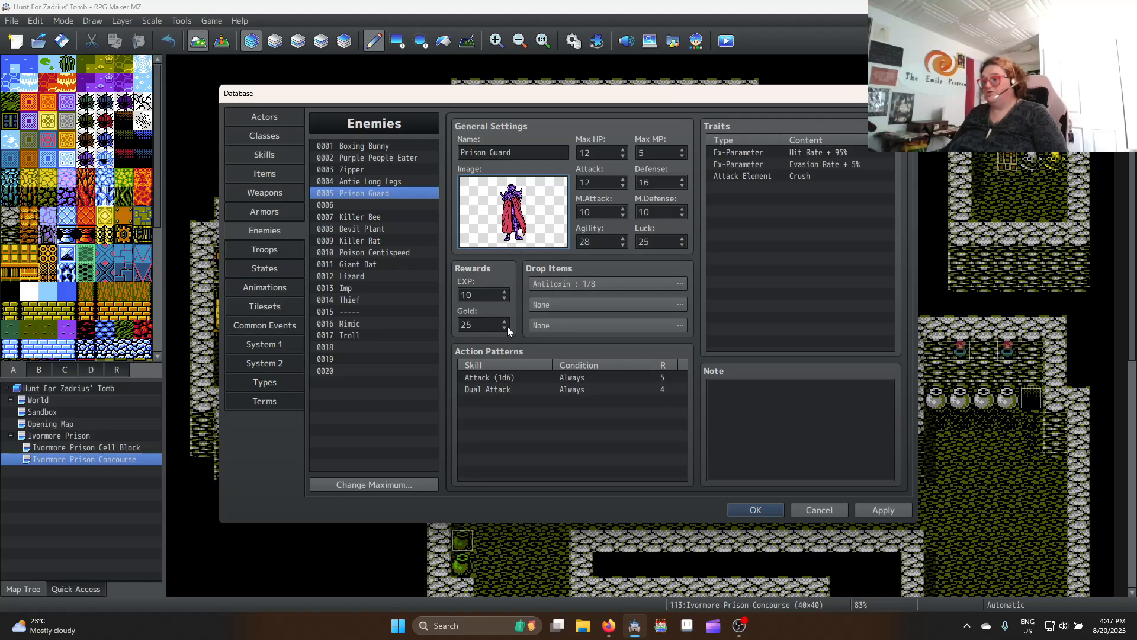
Compare the Prison Guard's stats with the Boxing Bunny's and set the Prison Guard's Max HP to 15
left_click(378, 151)
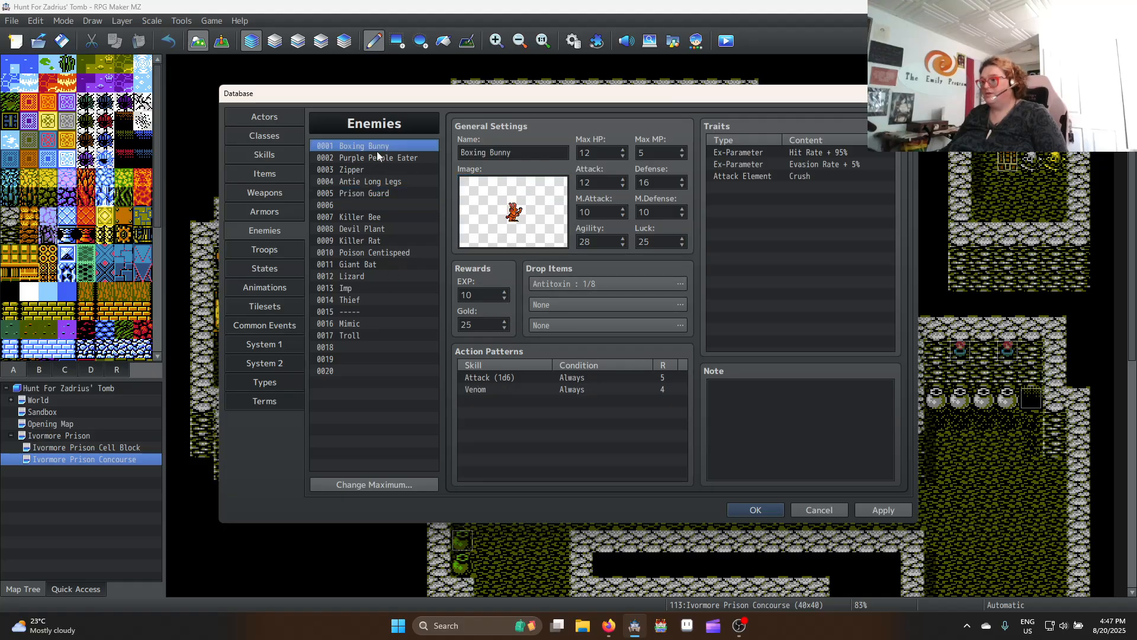
left_click(375, 194)
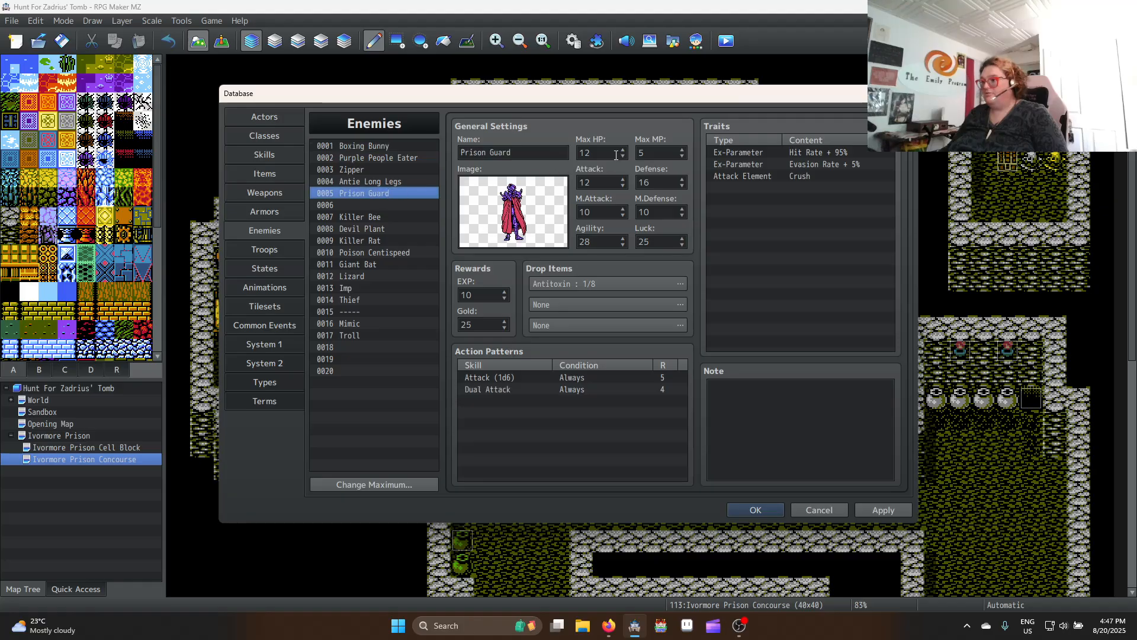
left_click(393, 147)
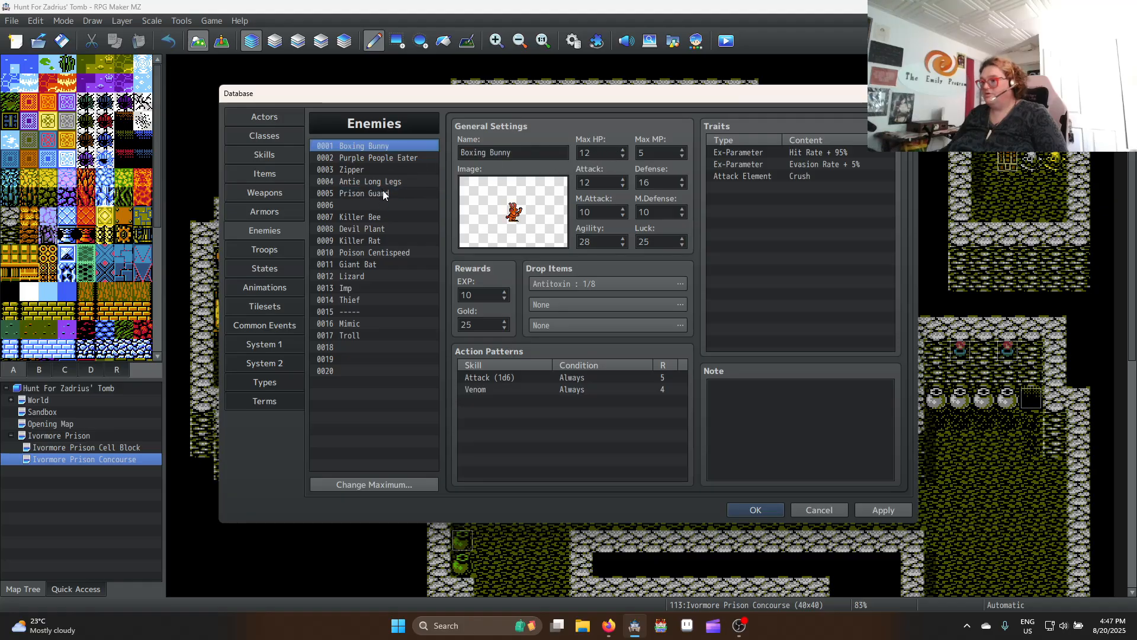
left_click(384, 193)
left_click_drag(581, 154, 596, 152)
type("15")
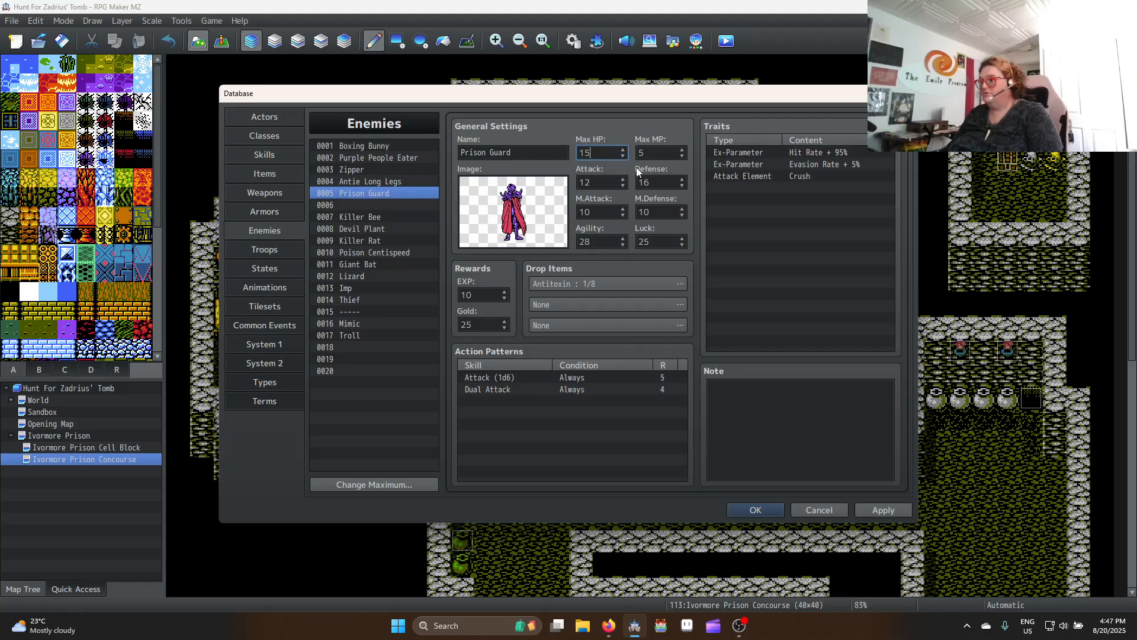
Check the stats of the neighbouring enemies and set the Prison Guard's Defense to 17
double_click(600, 185)
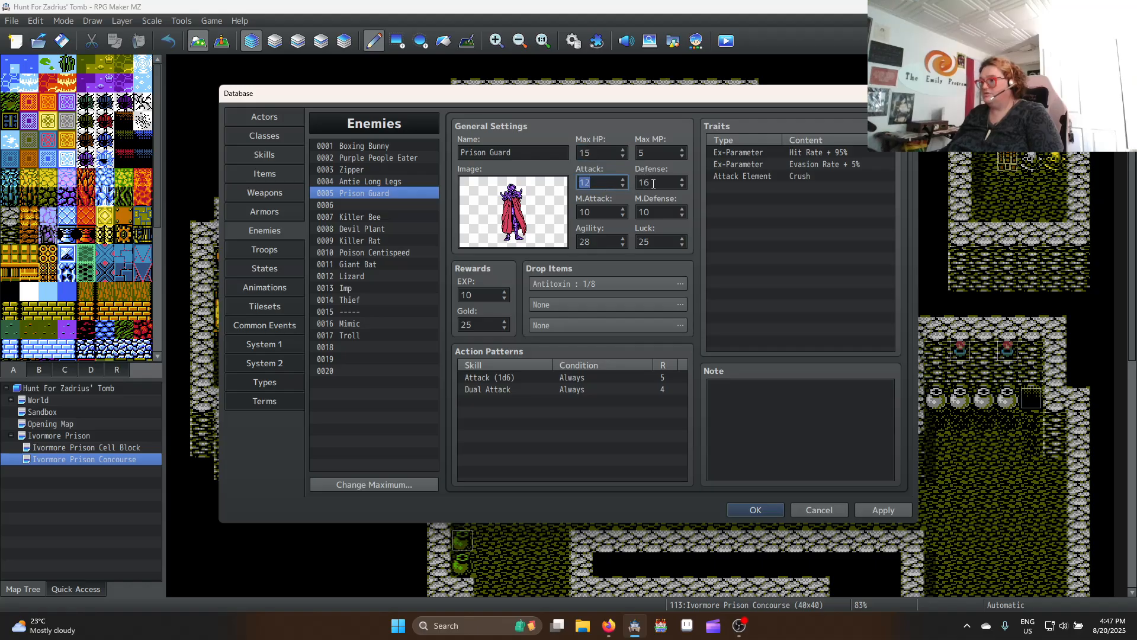
left_click(390, 148)
left_click(389, 158)
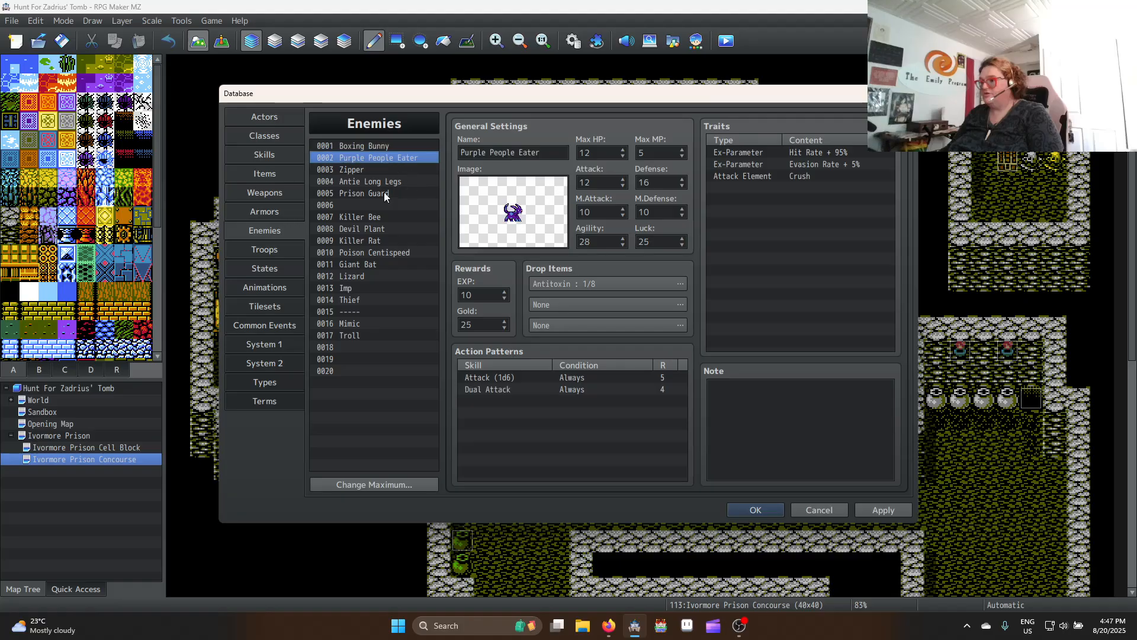
left_click(379, 194)
left_click(377, 182)
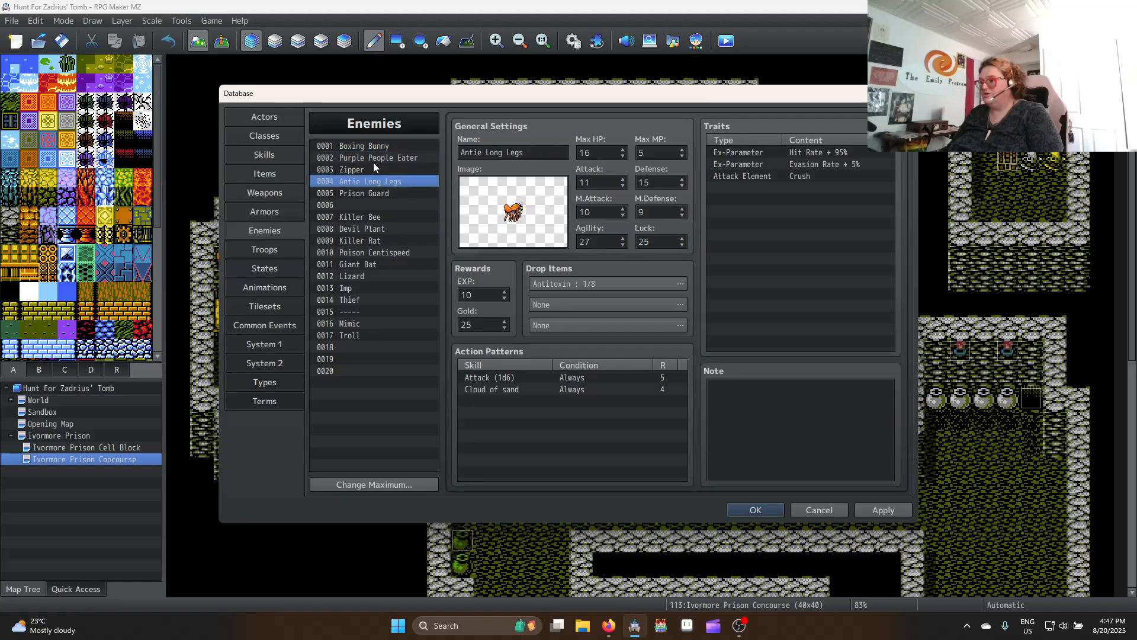
left_click(378, 194)
double_click(649, 182)
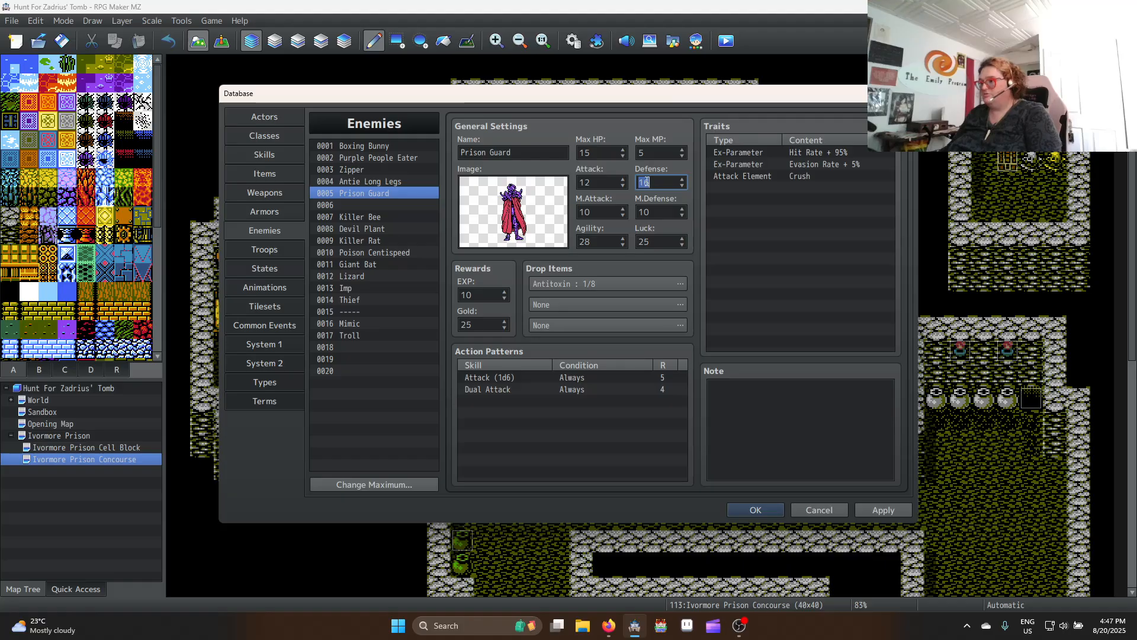
type("17")
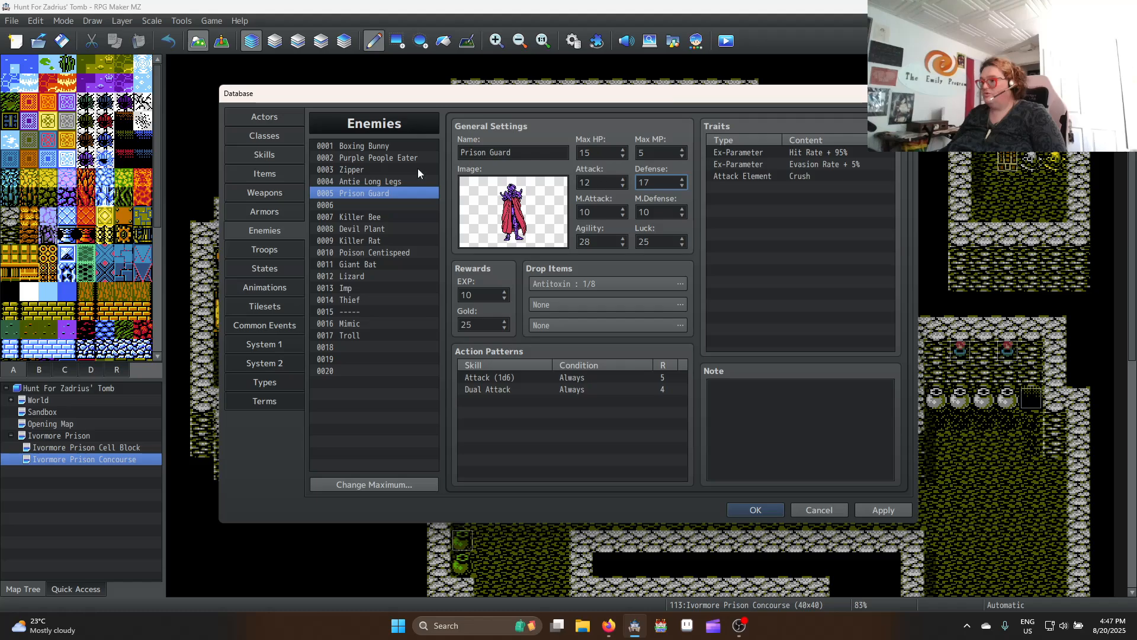
Set the Prison Guard's EXP reward to 16
double_click(468, 297)
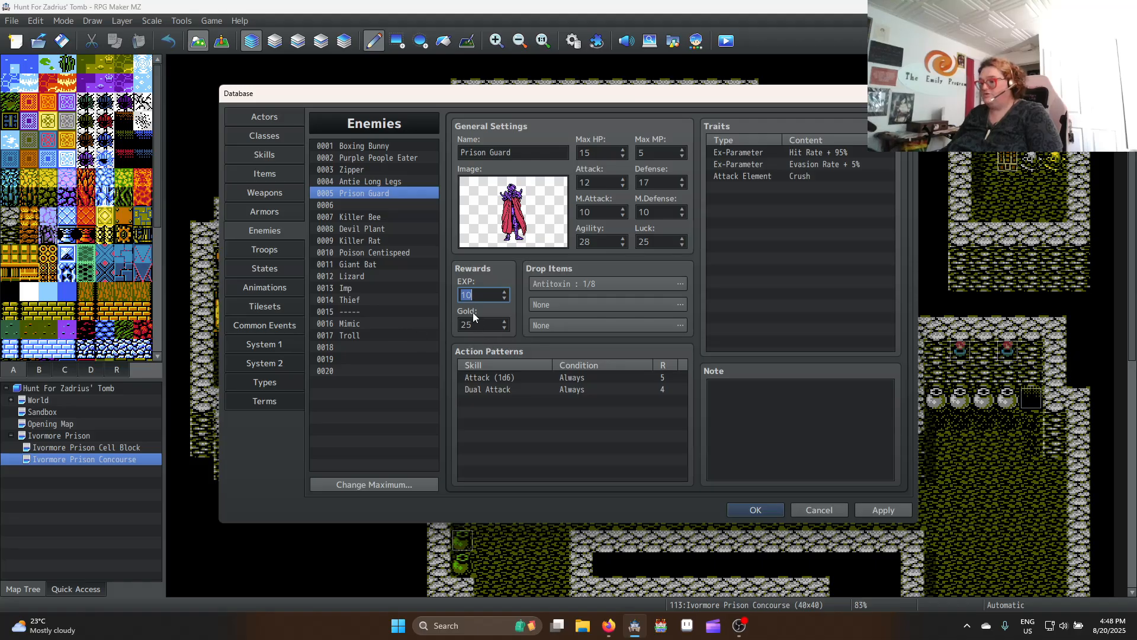
type("16")
key("Tab")
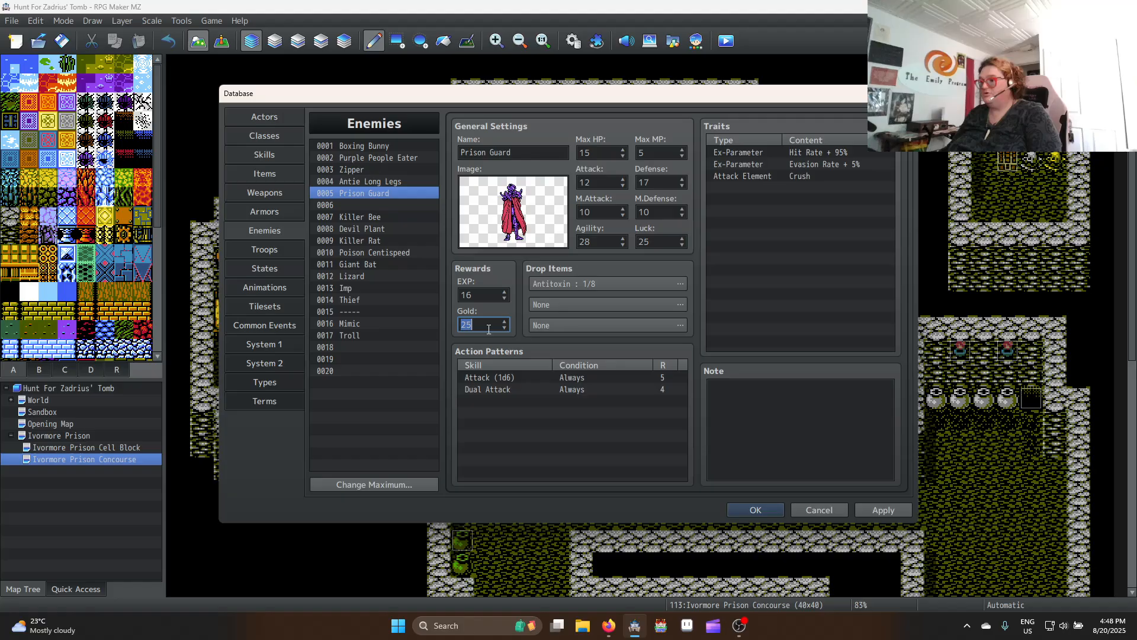
Set the Boxing Bunny's gold reward to 10
left_click(379, 146)
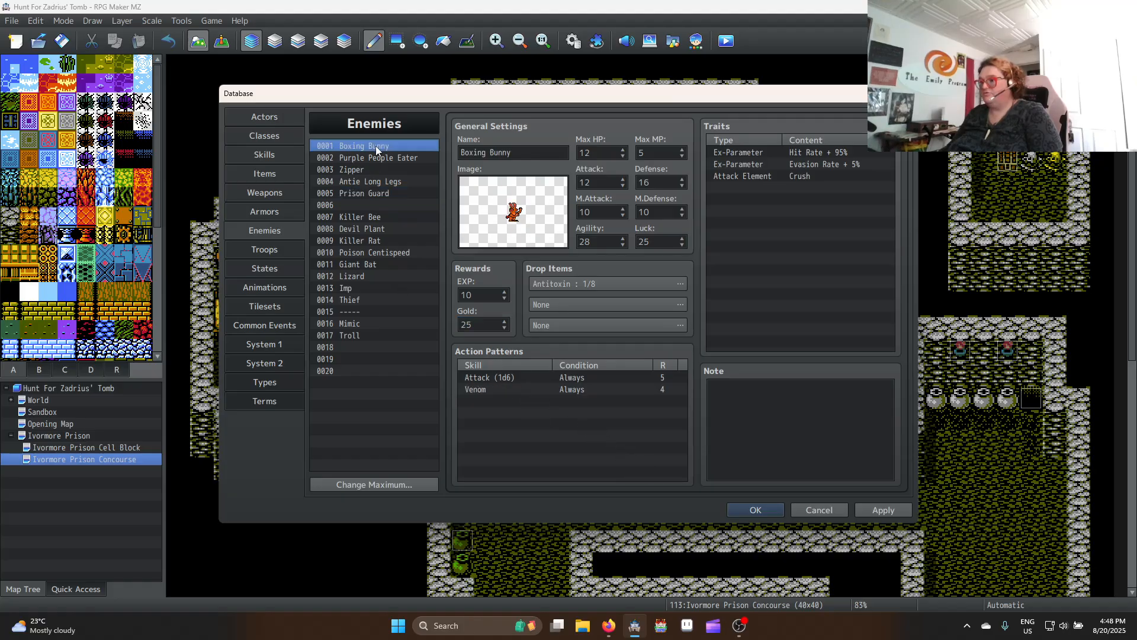
left_click(369, 157)
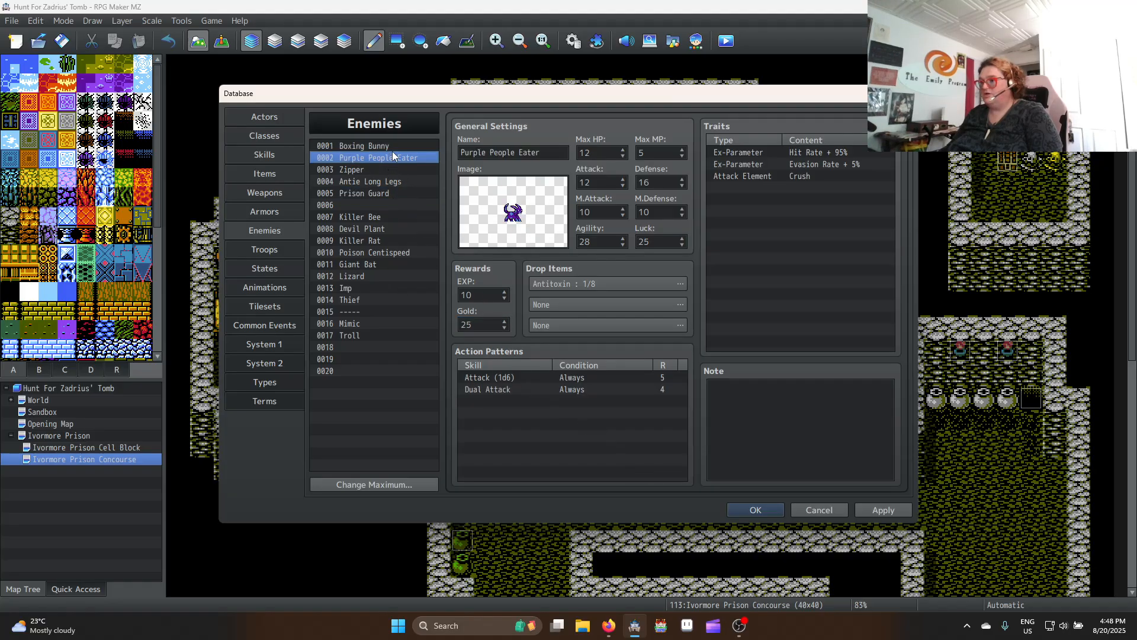
left_click(365, 146)
double_click(479, 324)
type("10")
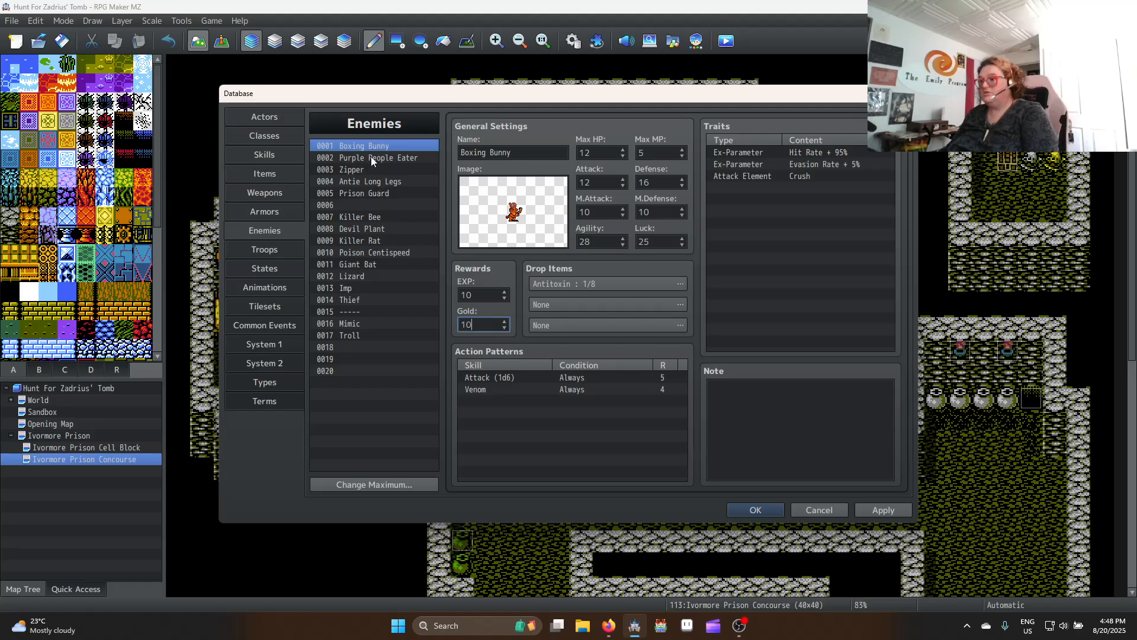
Set the Purple People Eater's gold reward to 12 and return to the Prison Guard entry
left_click(370, 157)
double_click(468, 324)
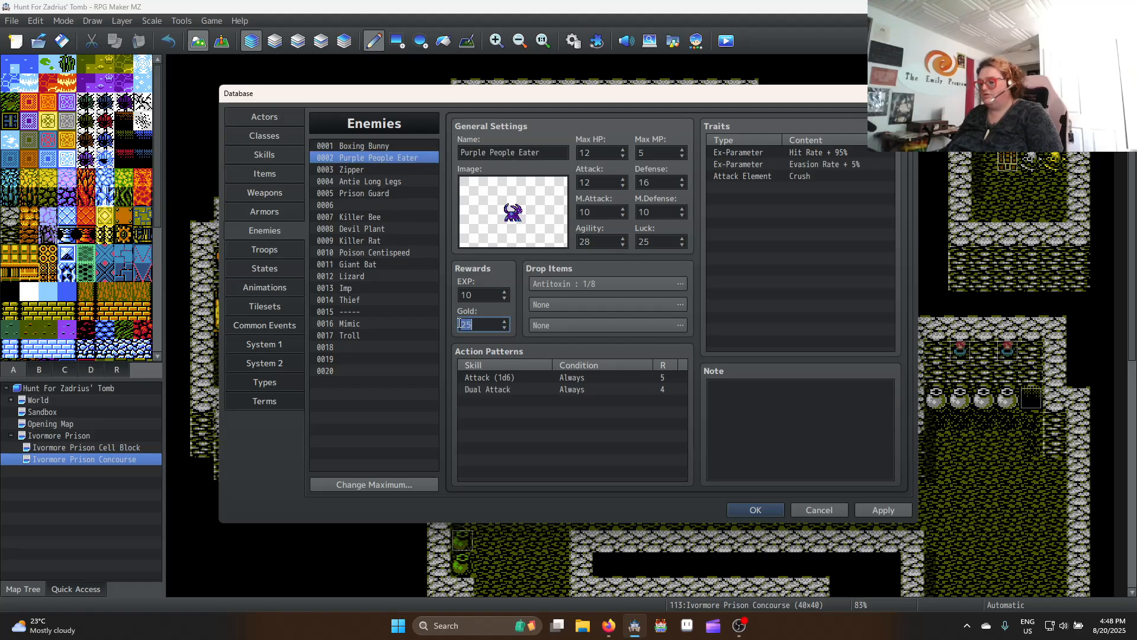
type("1")
left_click(376, 194)
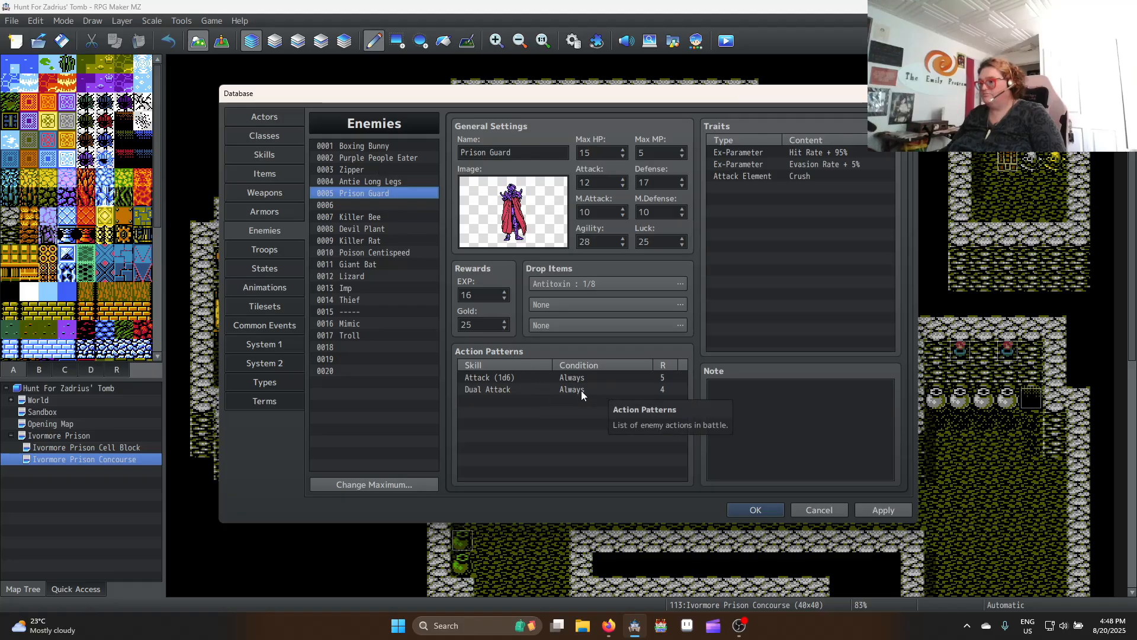
Examine the Boxing Bunny's Venom action and look through skills 0041 to 0080 for an alternative, leaving the action as is
left_click(386, 159)
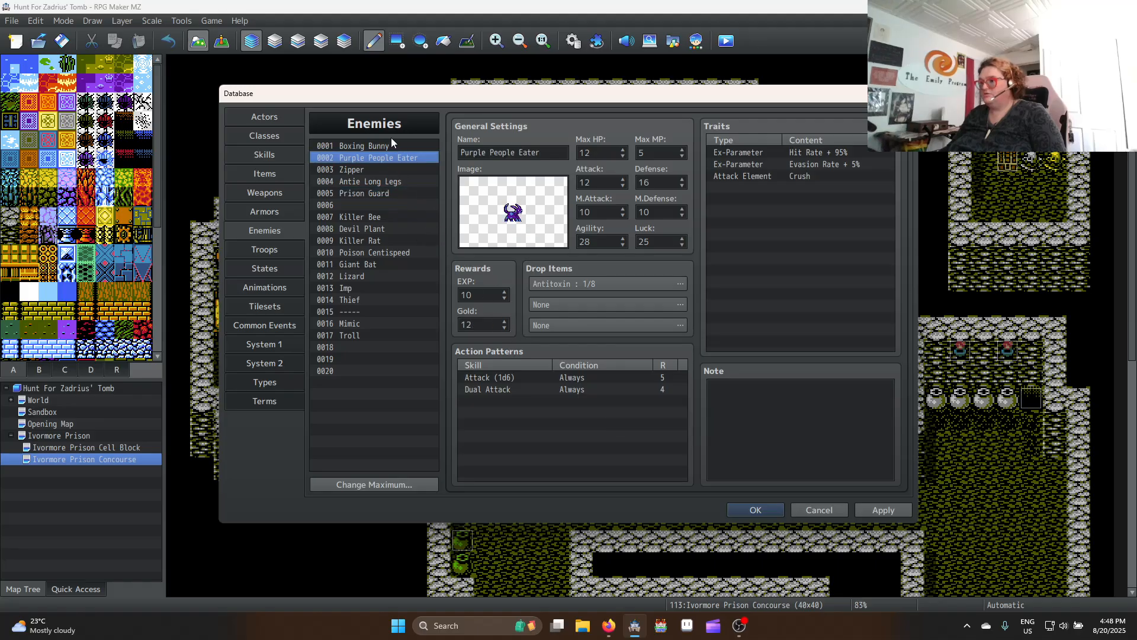
left_click(375, 147)
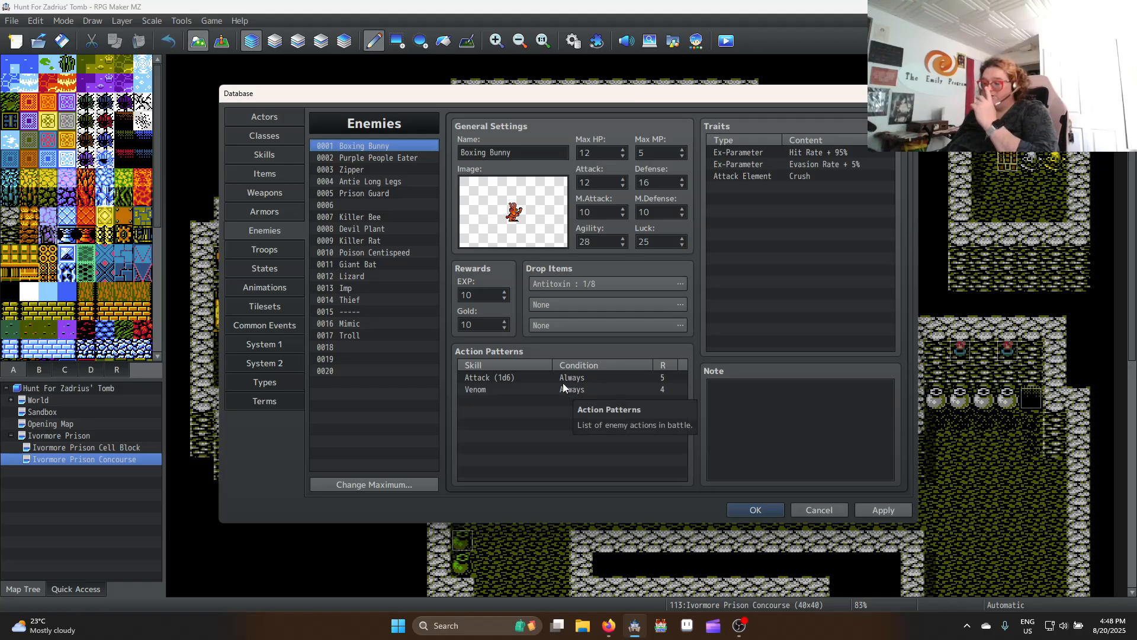
double_click(516, 389)
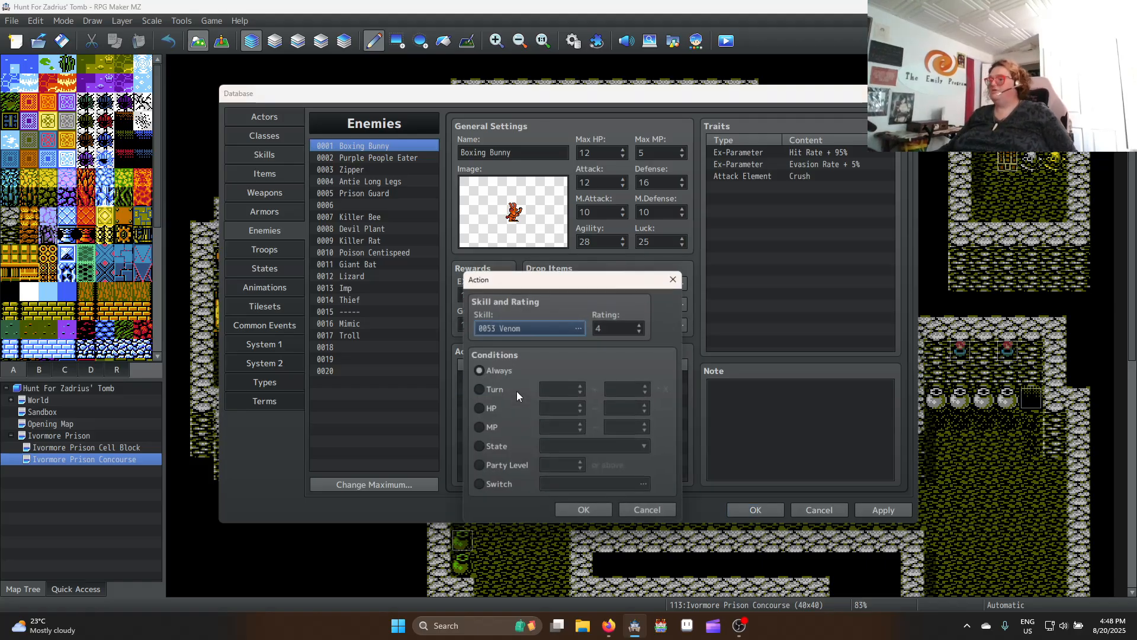
left_click(577, 329)
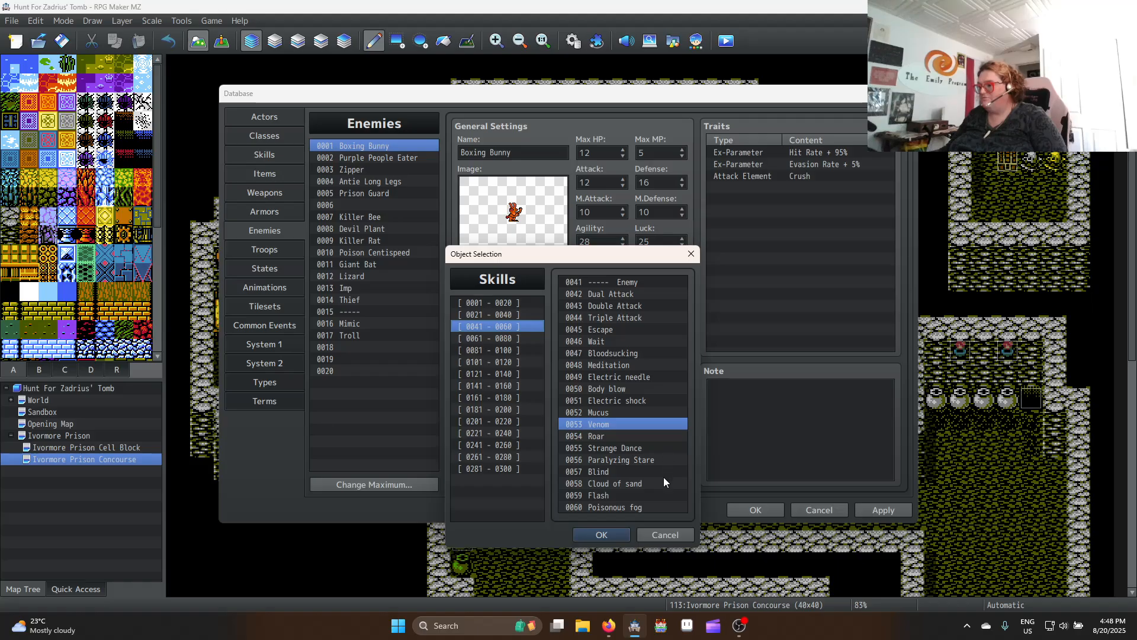
left_click(507, 339)
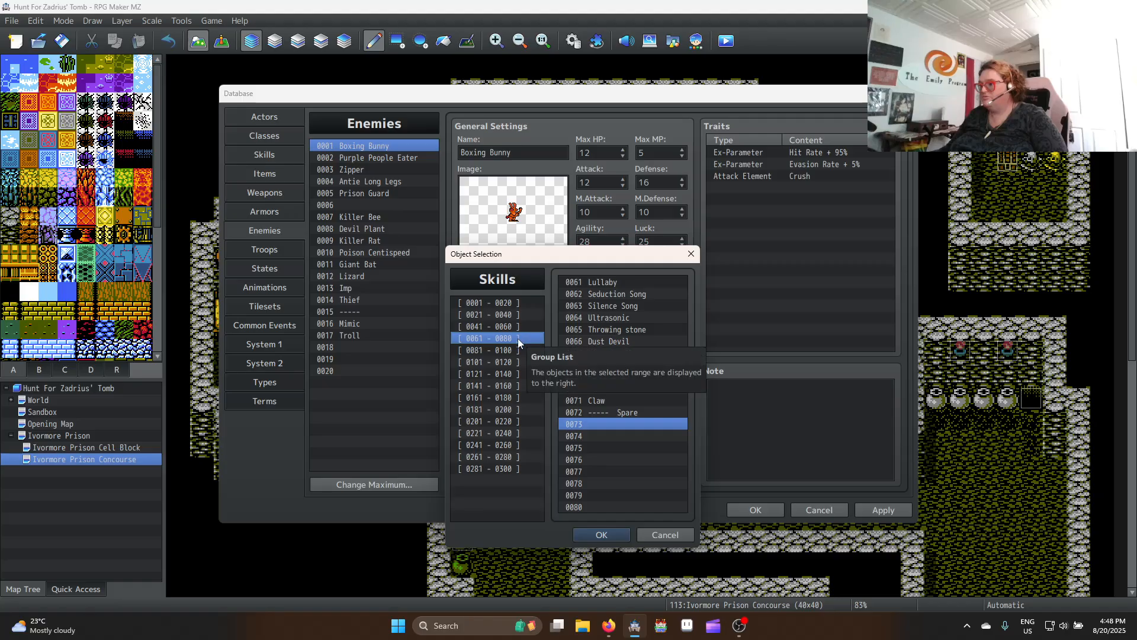
left_click(509, 327)
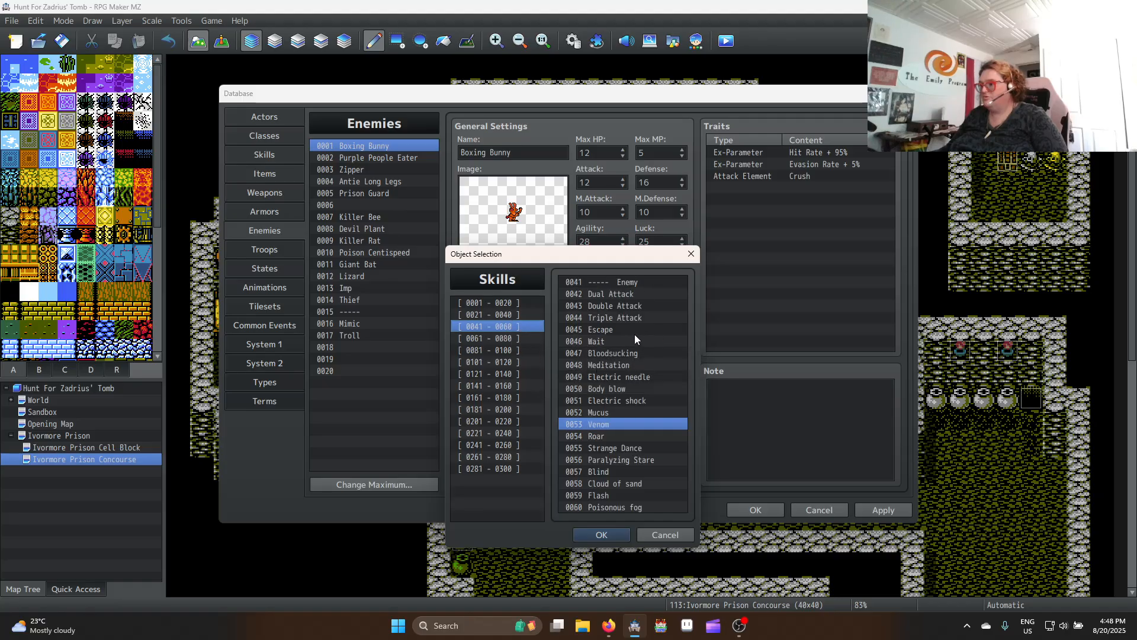
left_click(664, 534)
left_click(638, 505)
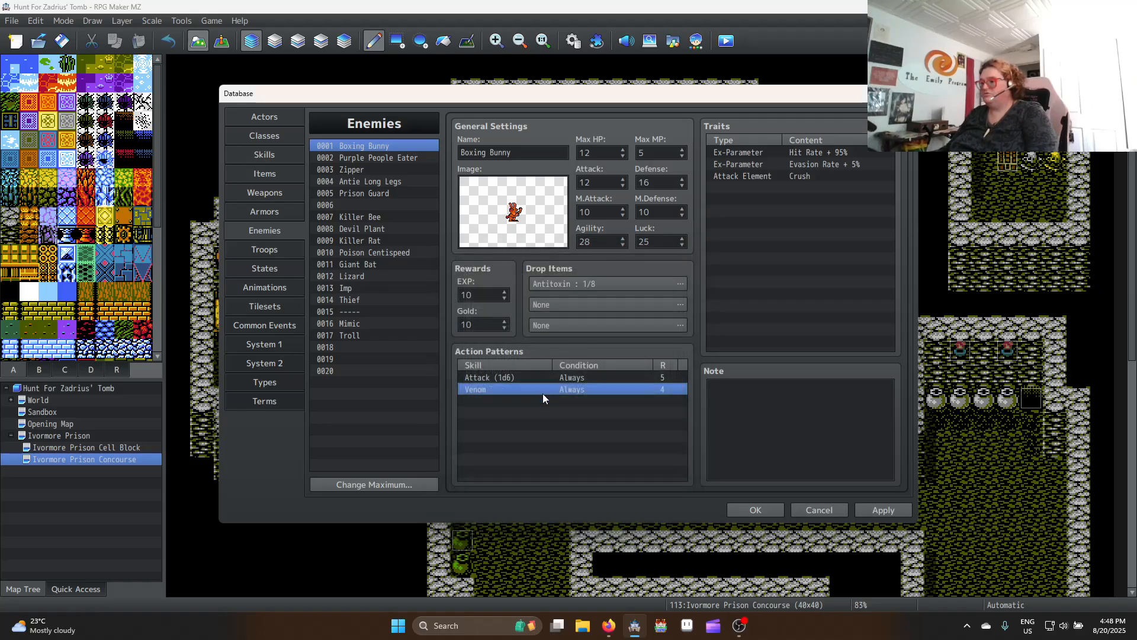
Delete the Venom action from the Boxing Bunny's action patterns
left_click(533, 381)
left_click(531, 390)
key("Delete")
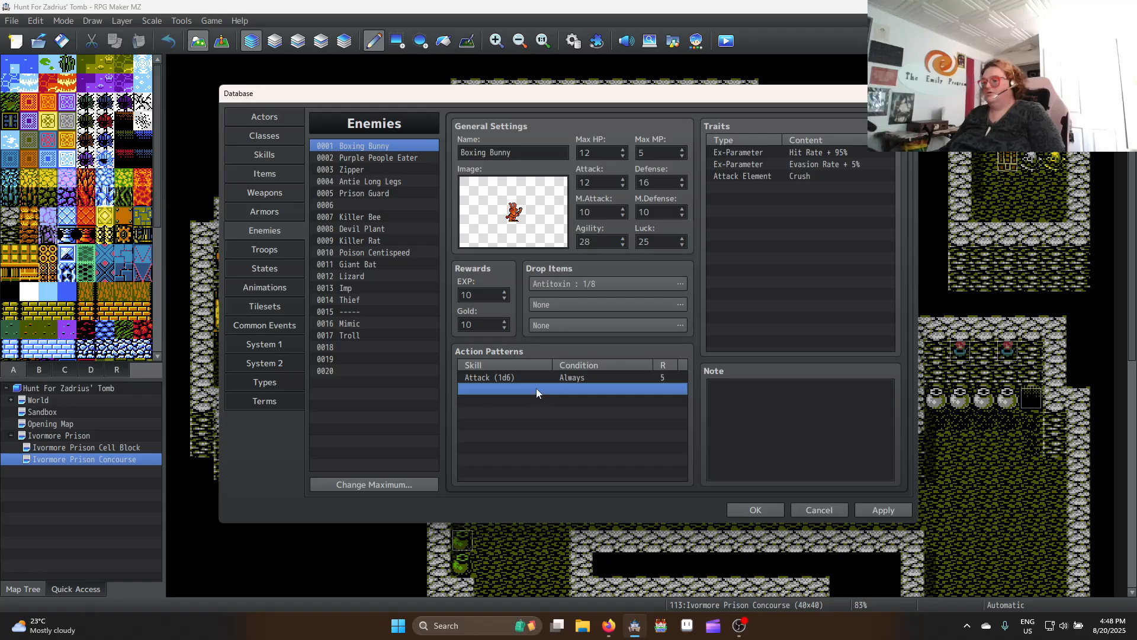
Add the Wait skill to the Boxing Bunny's action patterns with a rating of 4 and the Always condition
double_click(536, 389)
left_click(517, 328)
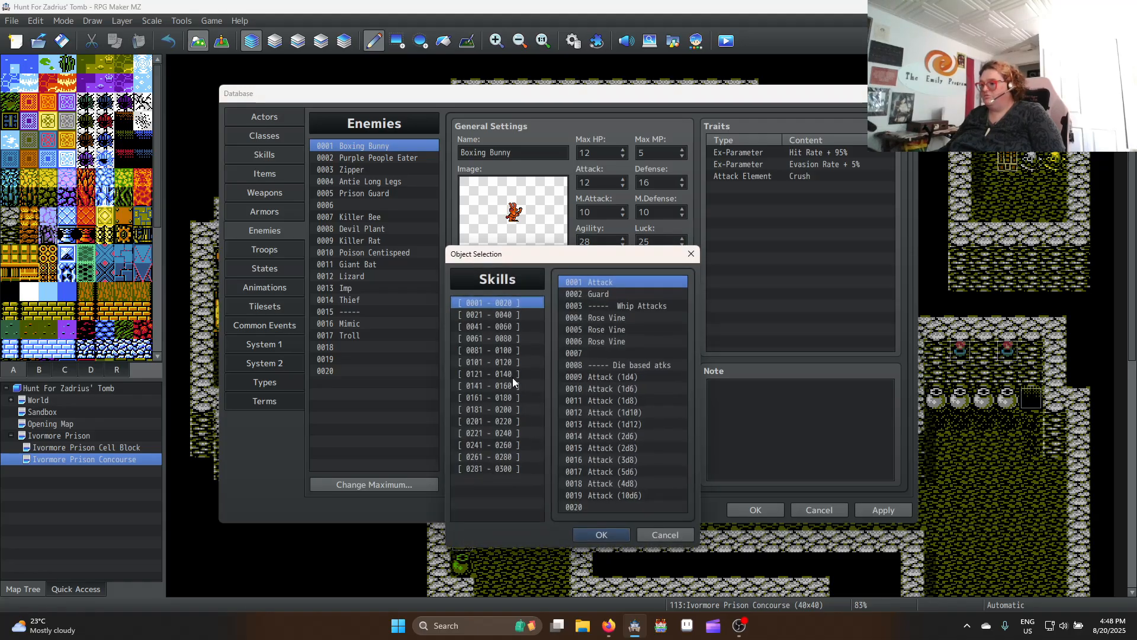
left_click(497, 326)
left_click(589, 342)
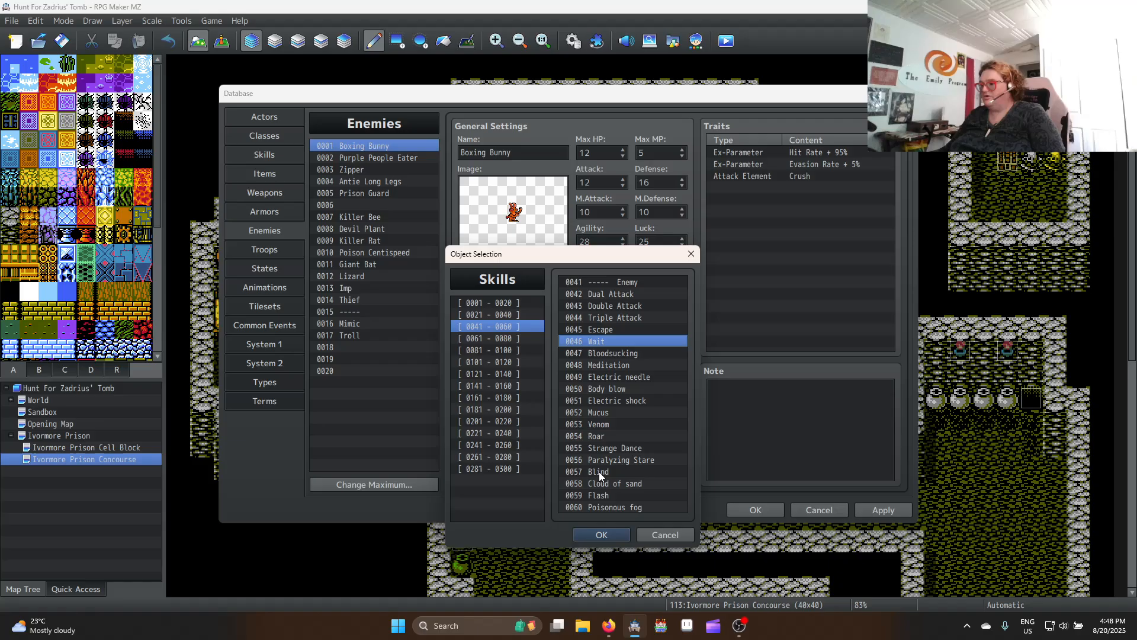
left_click(603, 534)
left_click(640, 331)
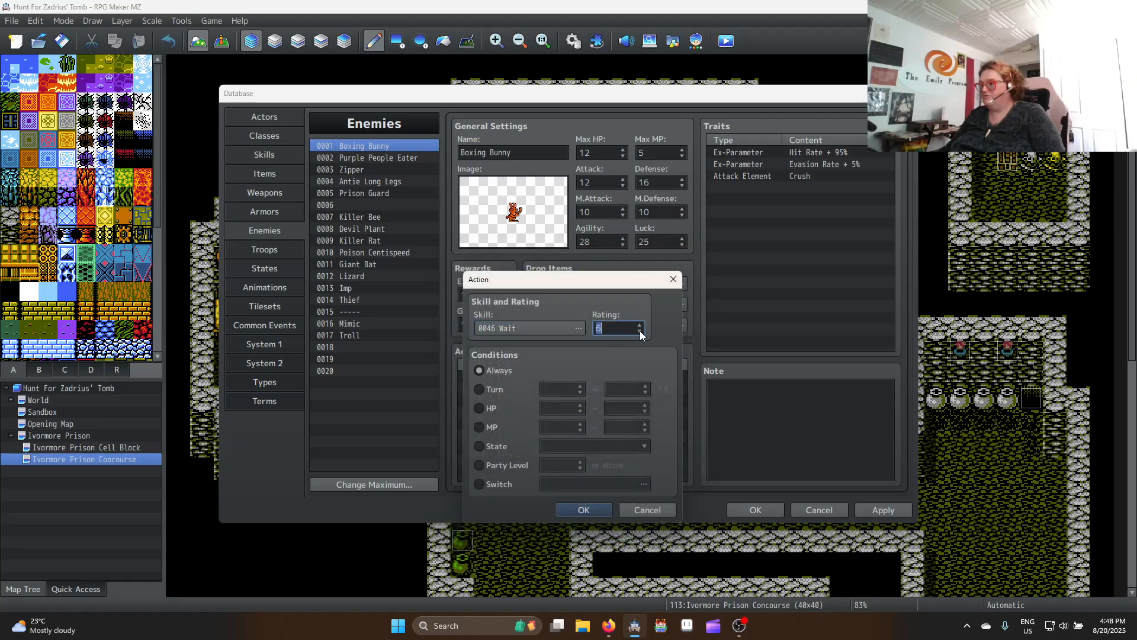
left_click(589, 509)
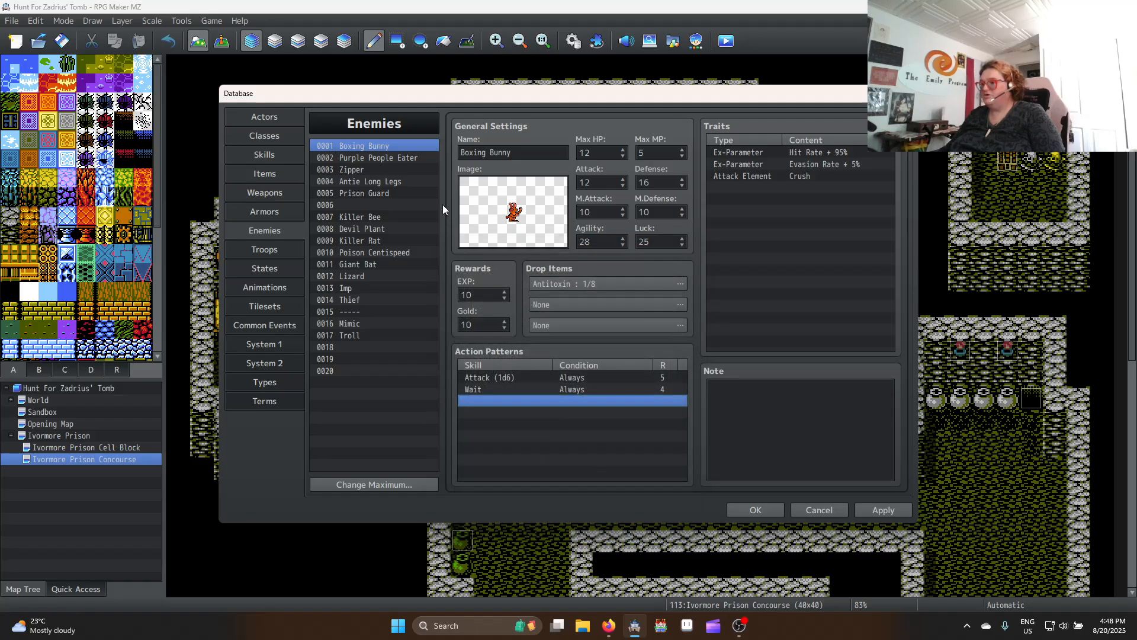
Copy the Boxing Bunny's Wait action into the Purple People Eater's action patterns, below Dual Attack
left_click(503, 390)
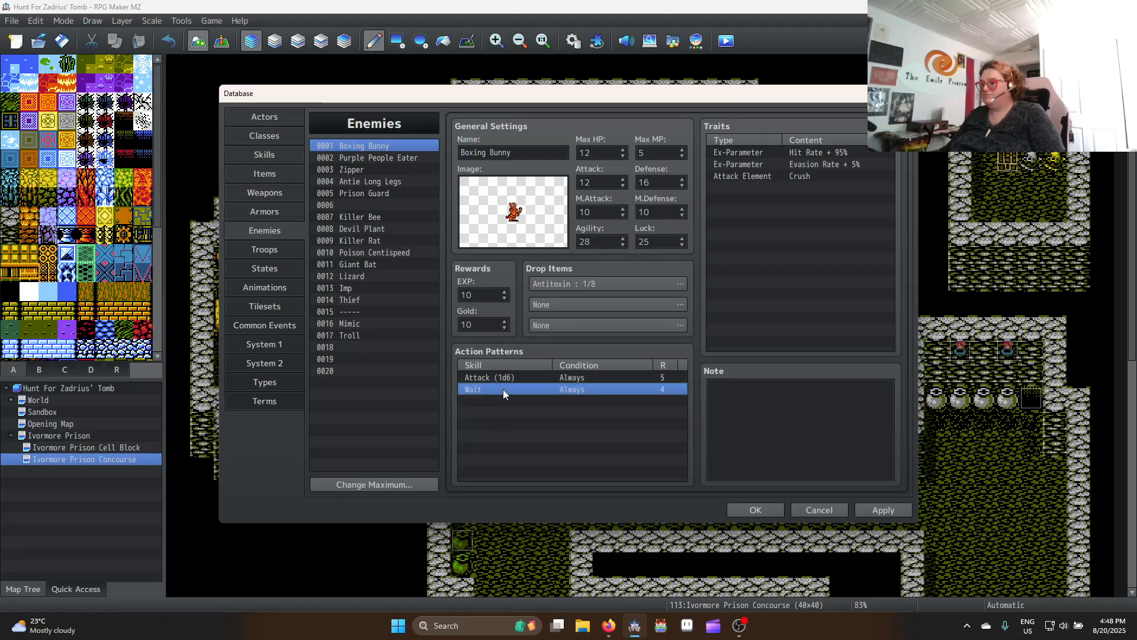
left_click(368, 163)
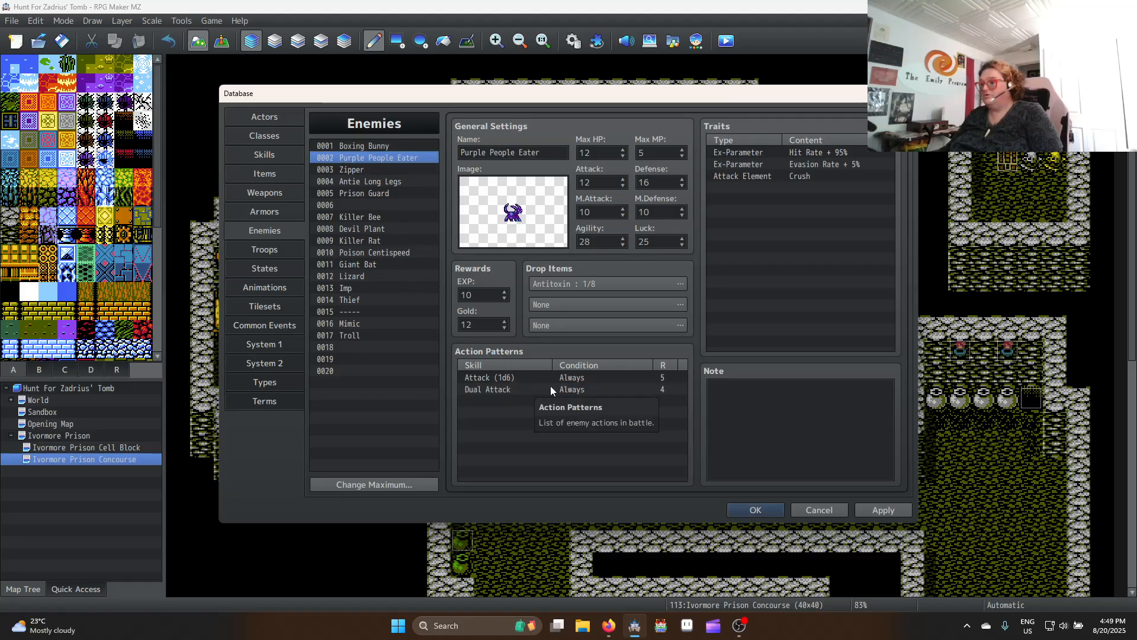
left_click(571, 389)
left_click(585, 401)
key("ctrl+v")
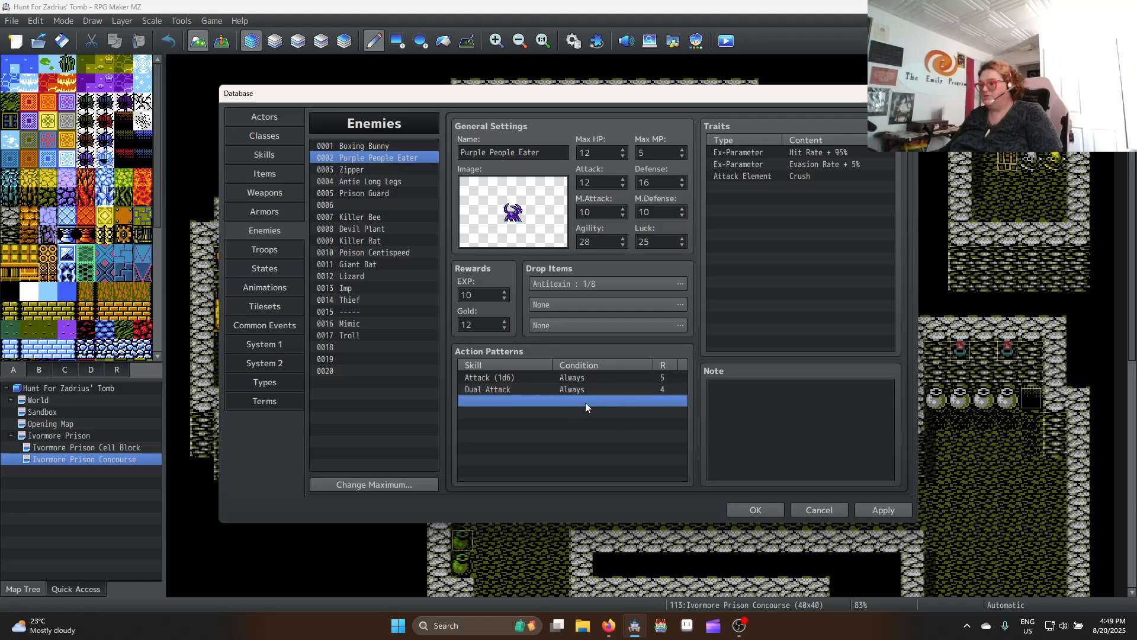
Paste the copied Wait action into the Prison Guard's action patterns and apply the database changes
left_click(372, 169)
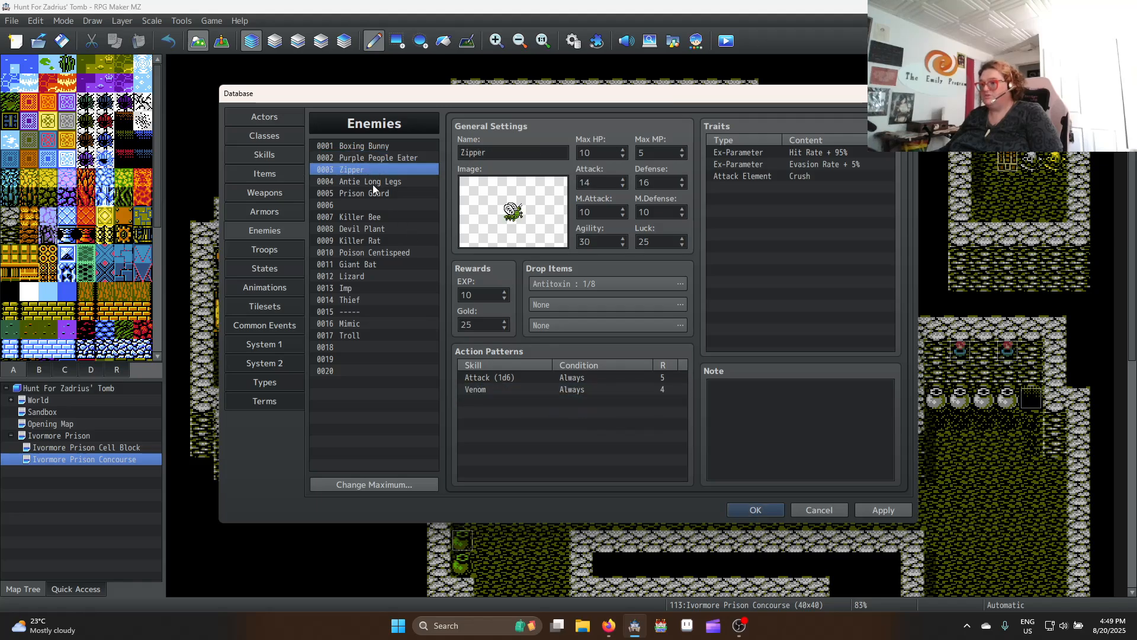
left_click(373, 193)
left_click(574, 400)
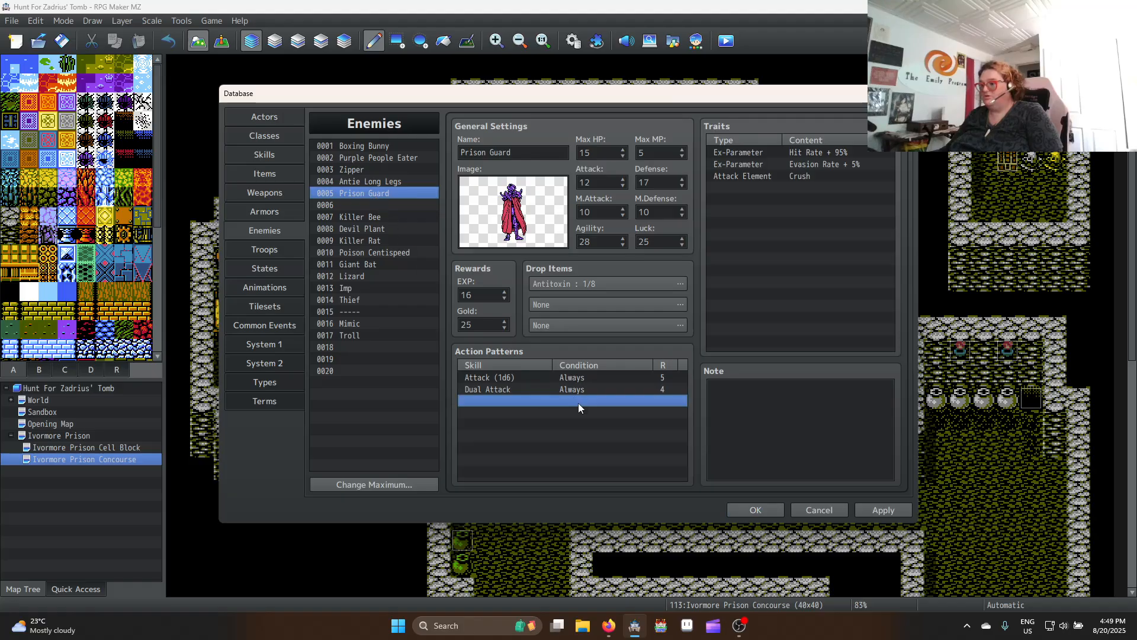
key("ctrl+v")
left_click(383, 156)
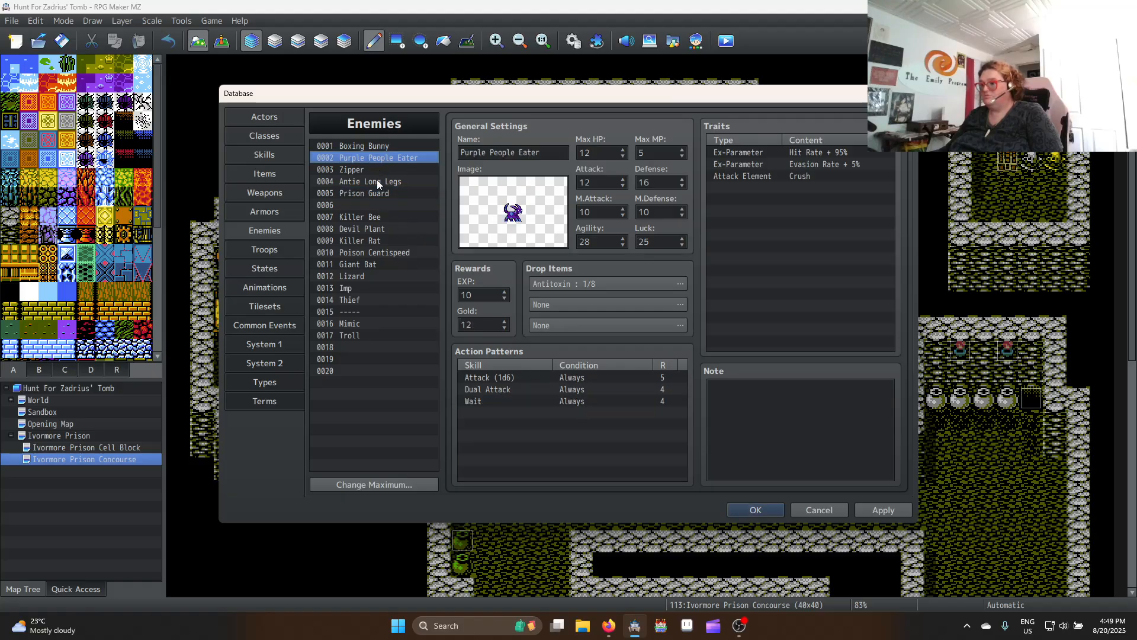
left_click(365, 193)
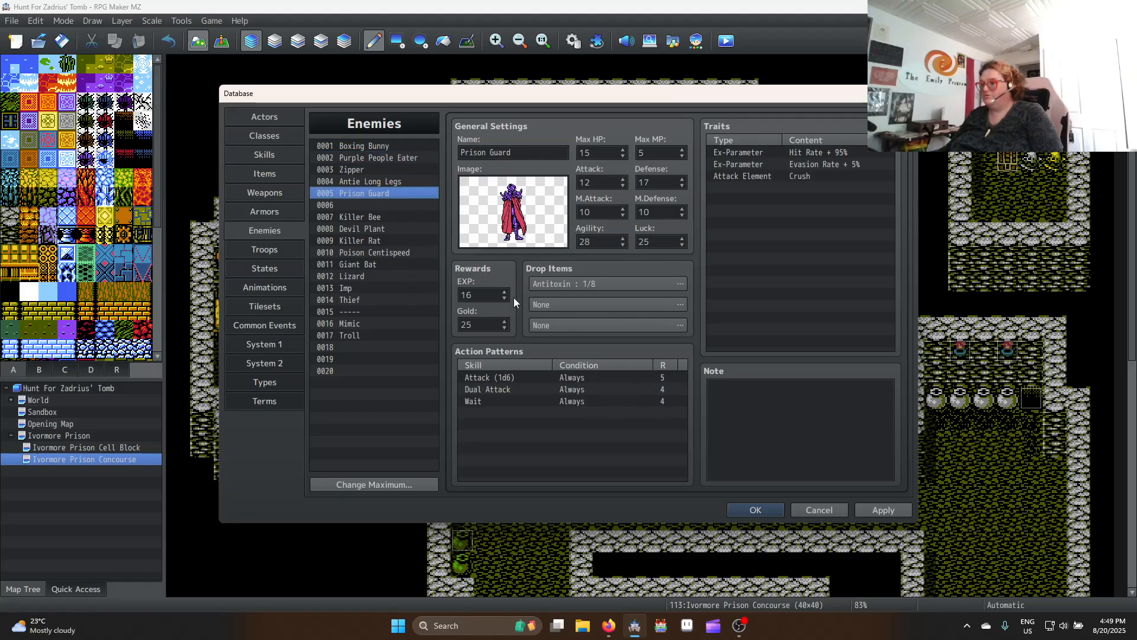
left_click(885, 510)
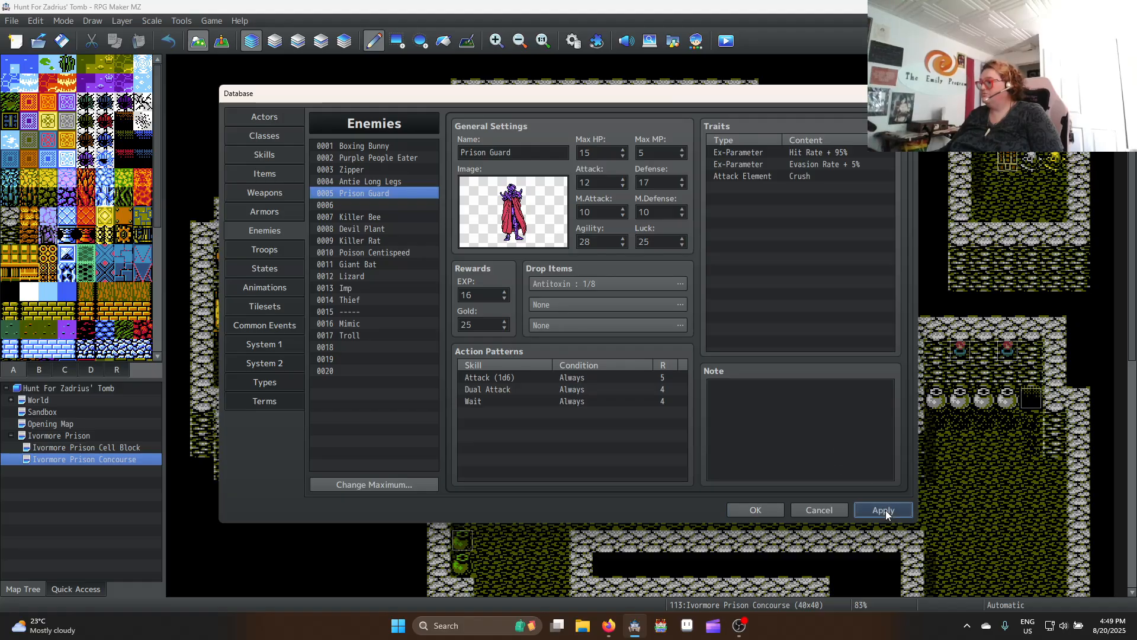
Change the Prison Guard's Attack Element trait to Slash
double_click(803, 175)
left_click(813, 177)
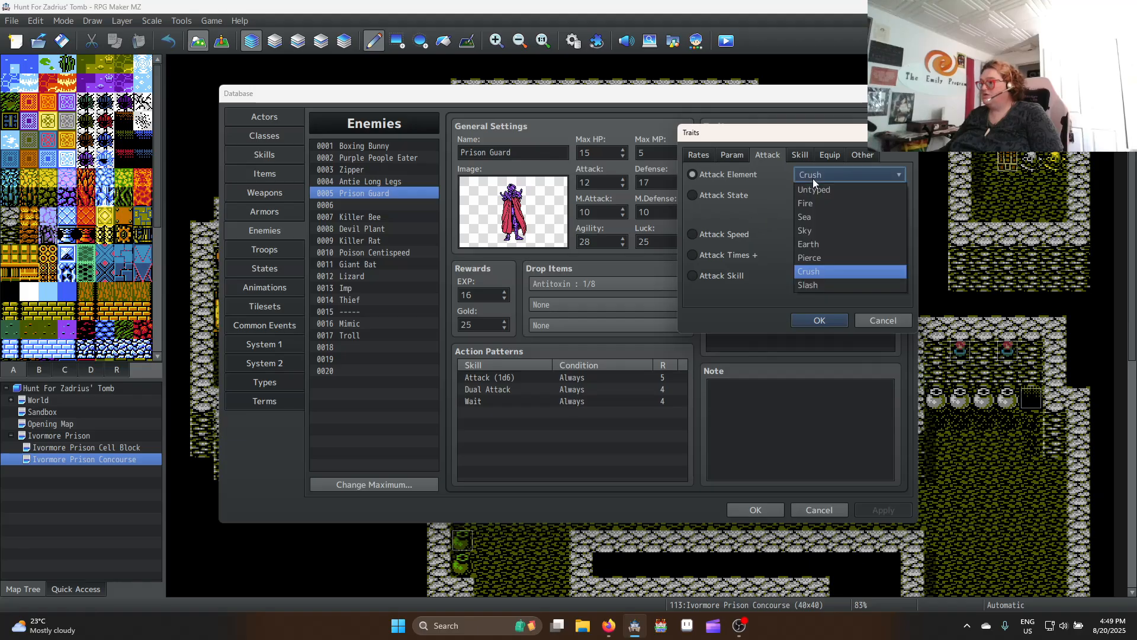
left_click(813, 179)
left_click(813, 179)
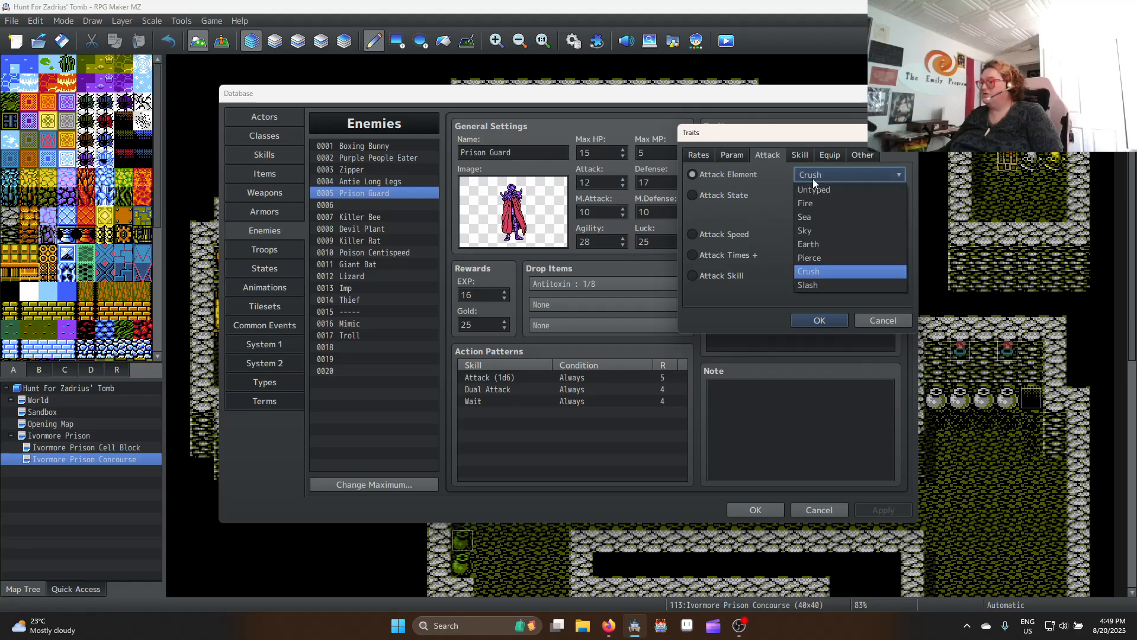
left_click(838, 285)
left_click(819, 320)
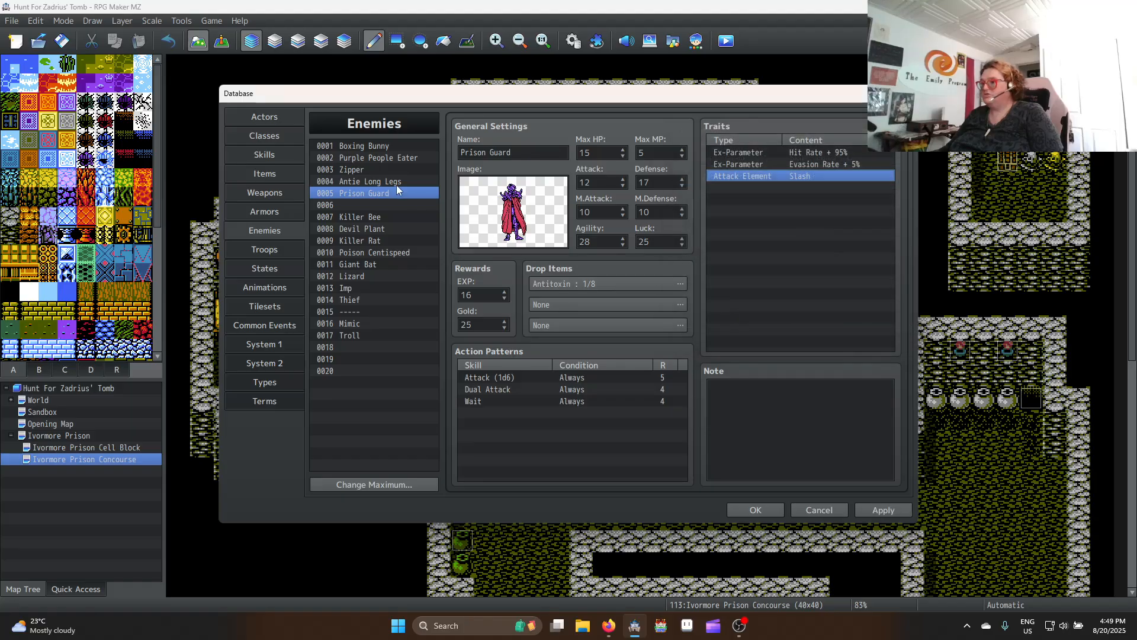
Change the Purple People Eater's Attack Element trait to Pierce and apply the change
left_click(387, 159)
left_click(383, 146)
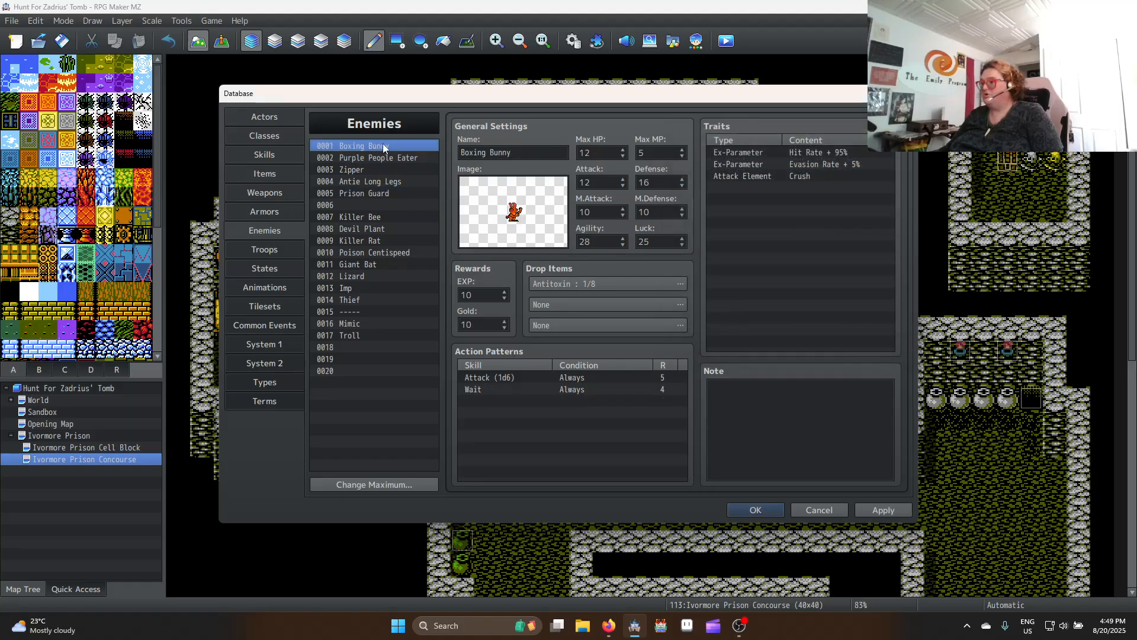
left_click(389, 159)
double_click(820, 176)
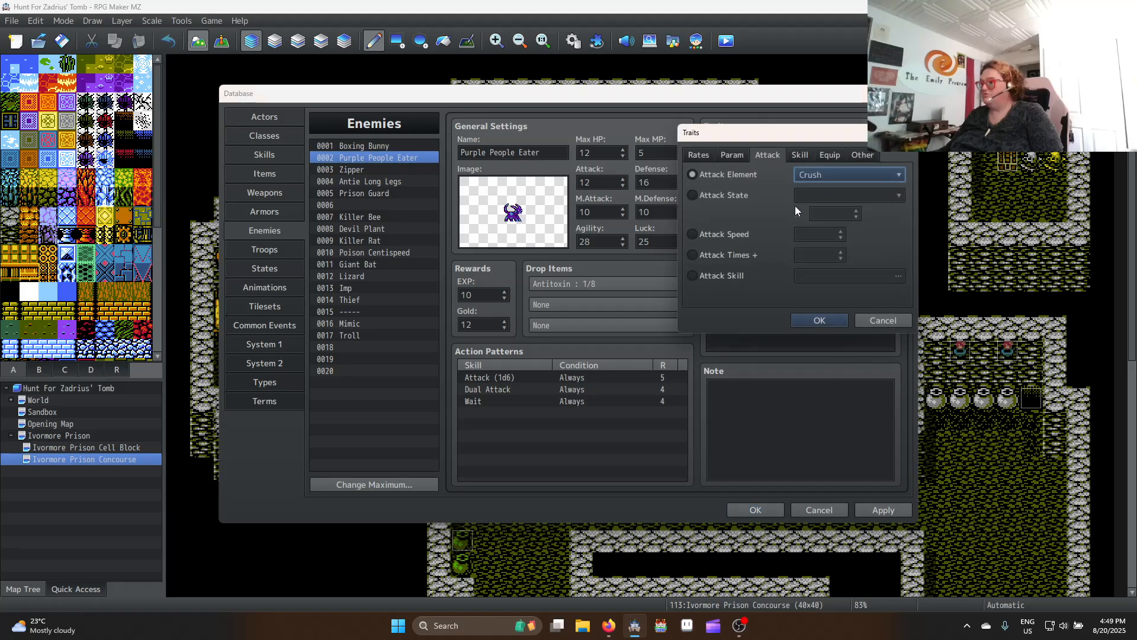
left_click(824, 174)
left_click(822, 246)
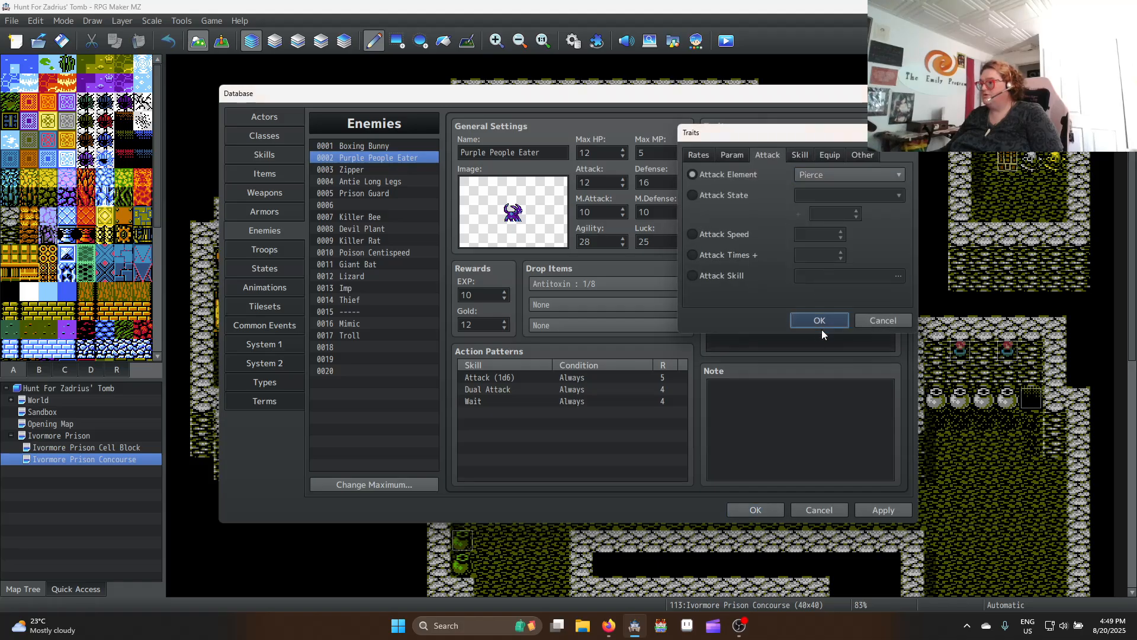
left_click(820, 321)
left_click(883, 511)
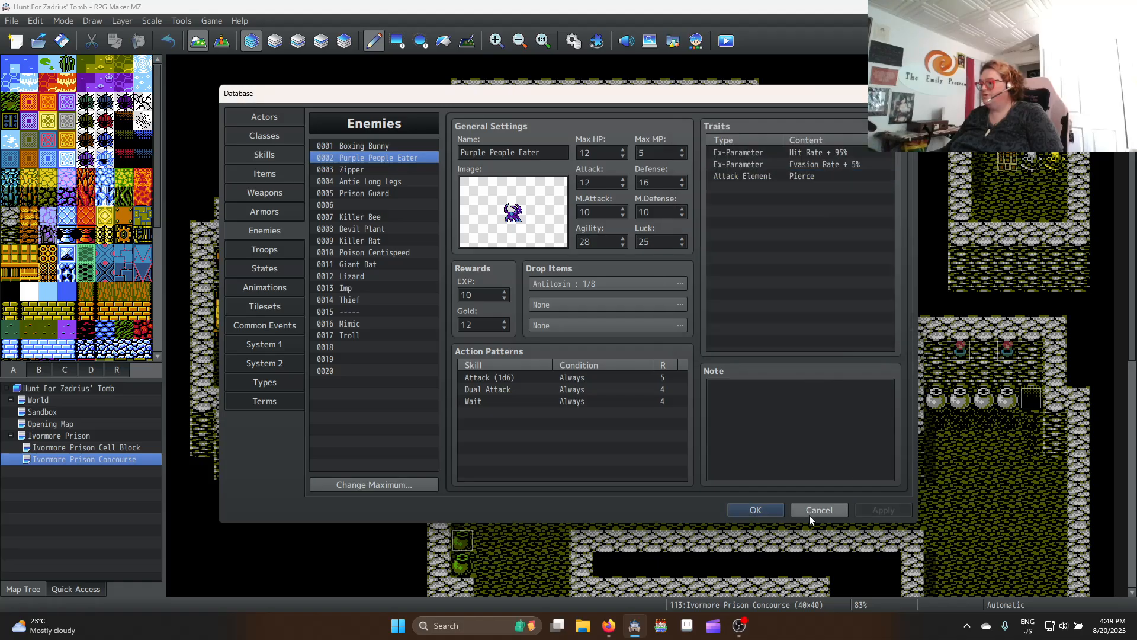
Close the database with its changes kept and reopen it at the Troops list
left_click(759, 510)
left_click(589, 41)
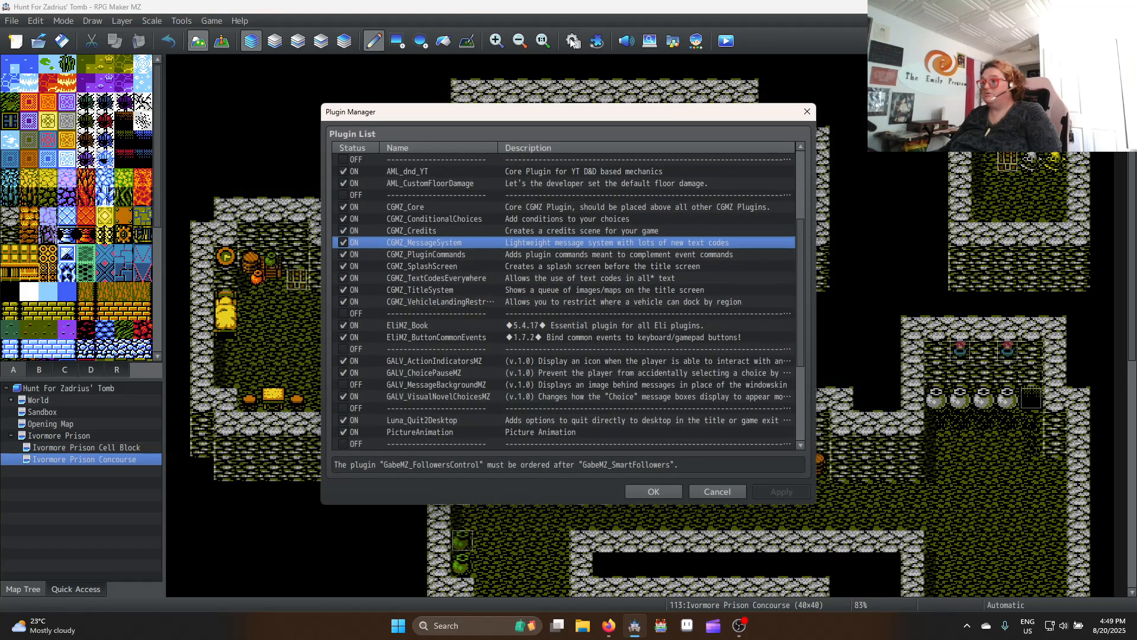
key("Escape")
left_click(567, 42)
left_click(262, 253)
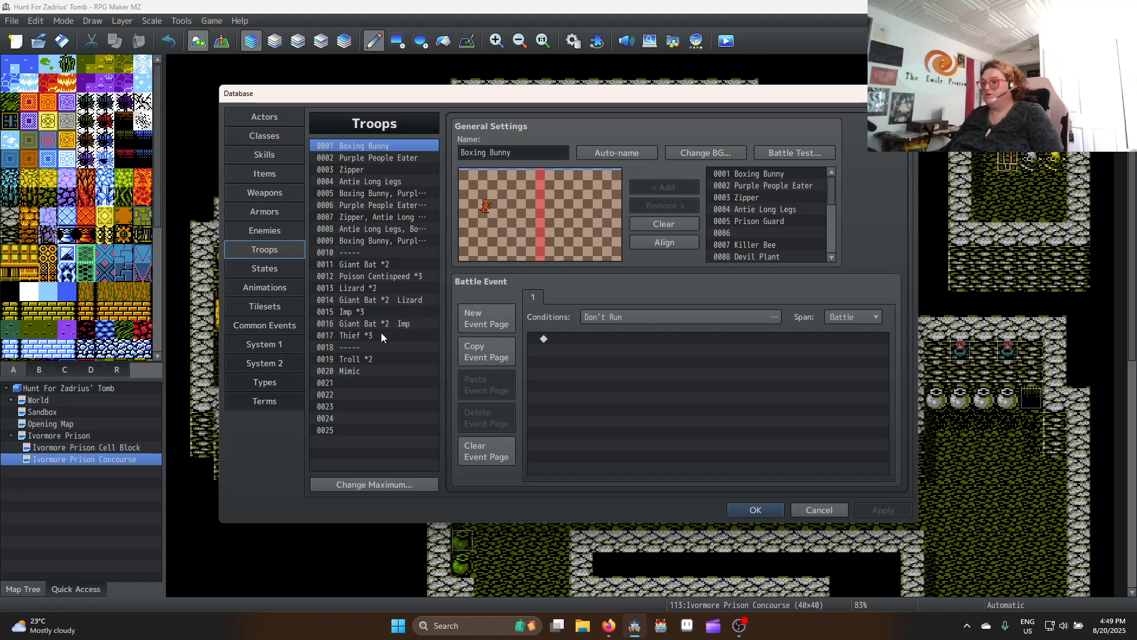
Copy troops 0010 to 0020 and paste them starting at slot 0013 to shift the block down by three
left_click(364, 379)
left_click(362, 252)
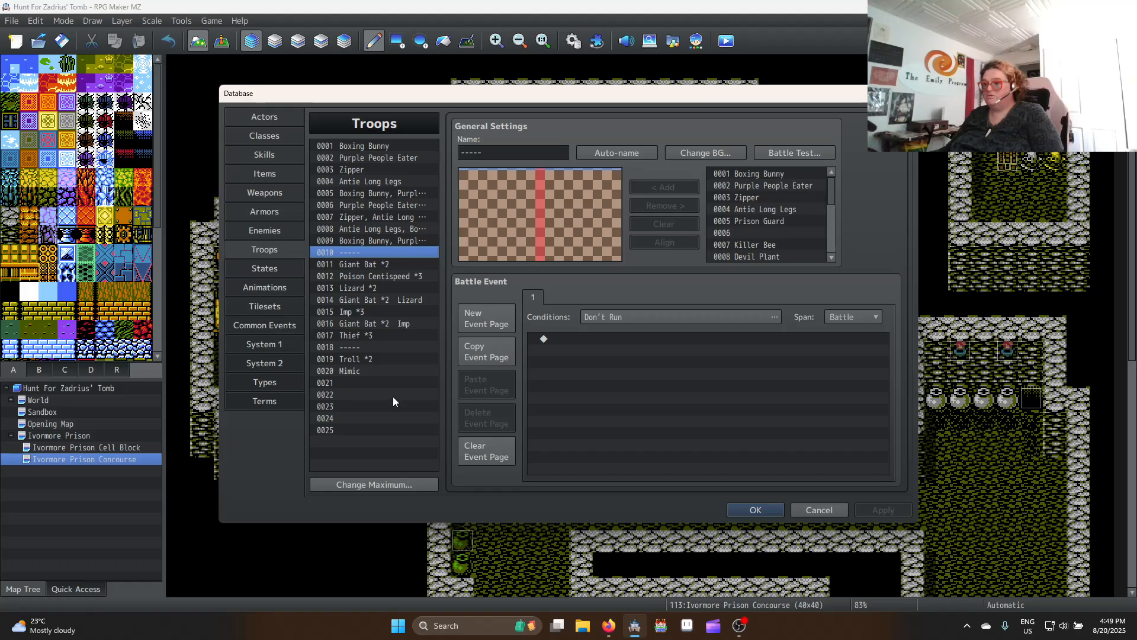
left_click(370, 369, "shift")
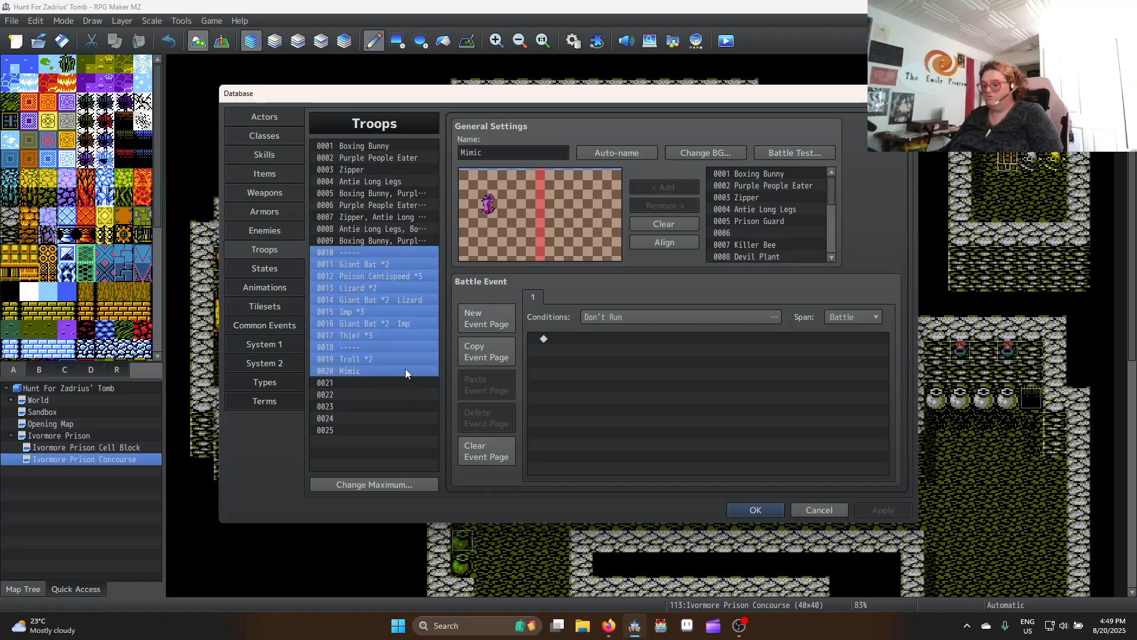
key("ctrl+c")
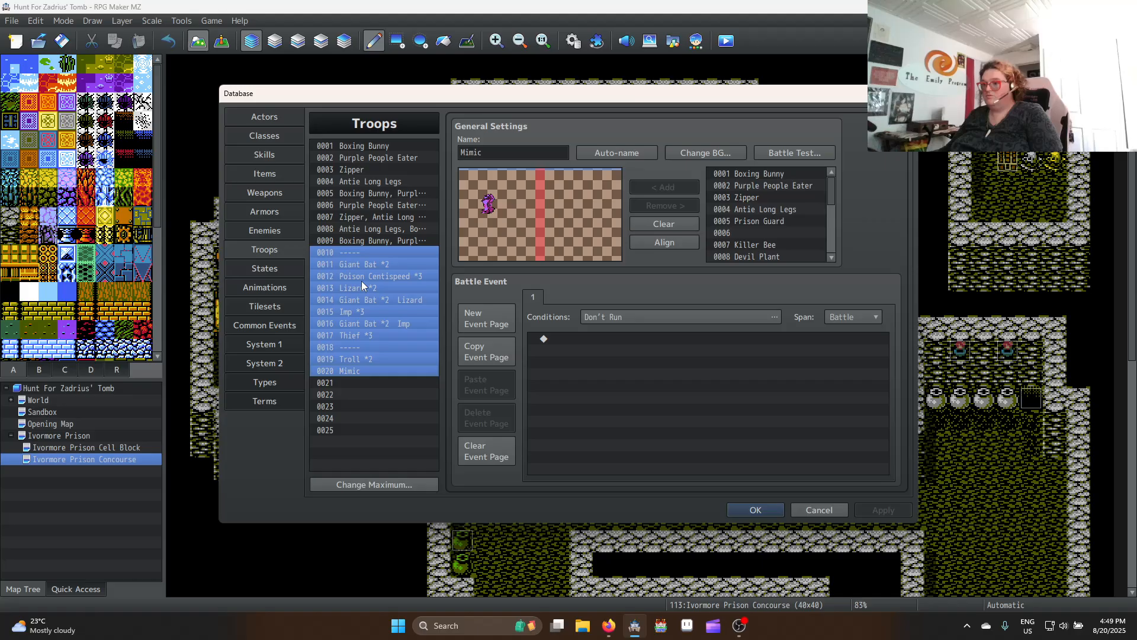
left_click(361, 287)
key("ctrl+v")
Clear the leftover troop entries 0010, 0011 and 0012
left_click(364, 255)
key("Delete")
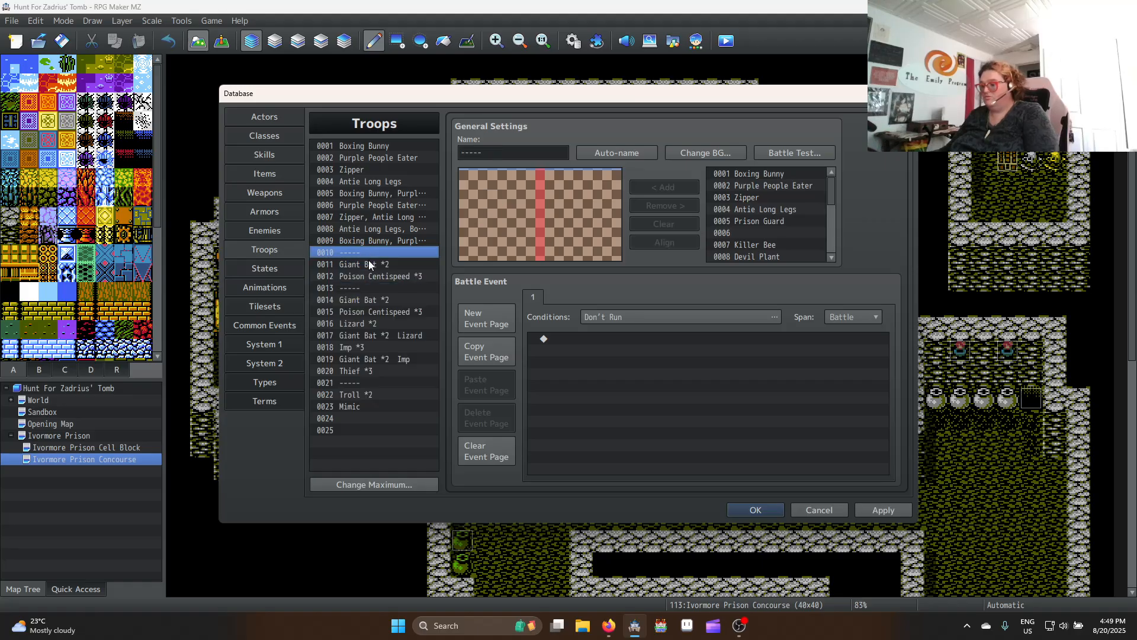
left_click(371, 268)
key("Delete")
left_click(375, 274)
key("Delete")
Build troop 0010 from one Prison Guard placed on the battlefield's left side, auto-name it and apply
left_click(371, 254)
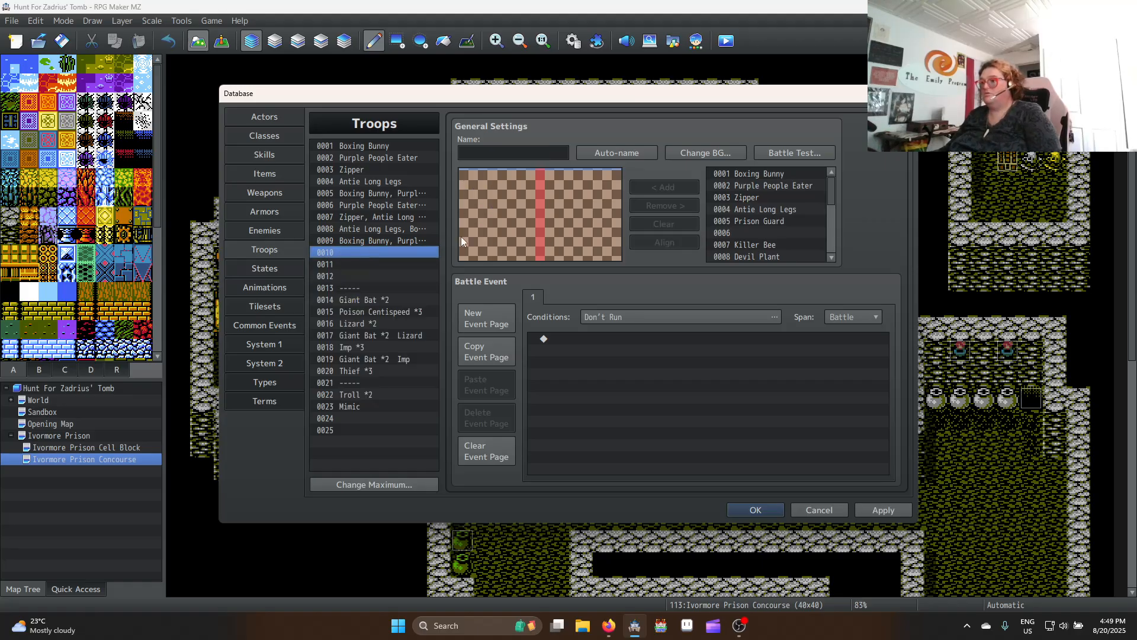
scroll(762, 246, "down", 3)
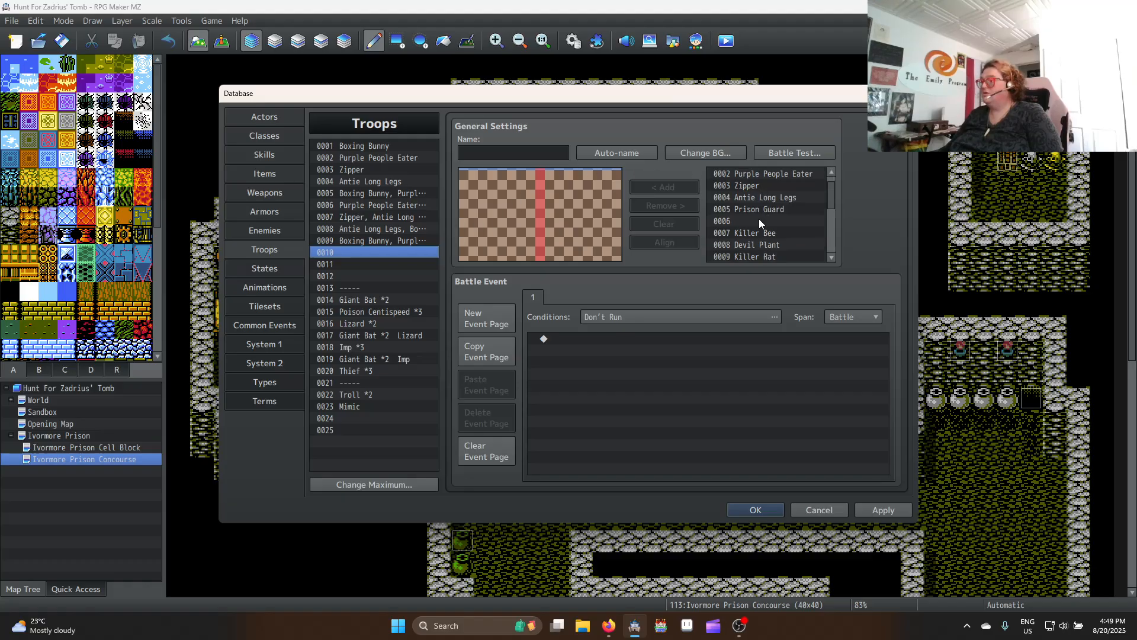
scroll(758, 229, "down", 2)
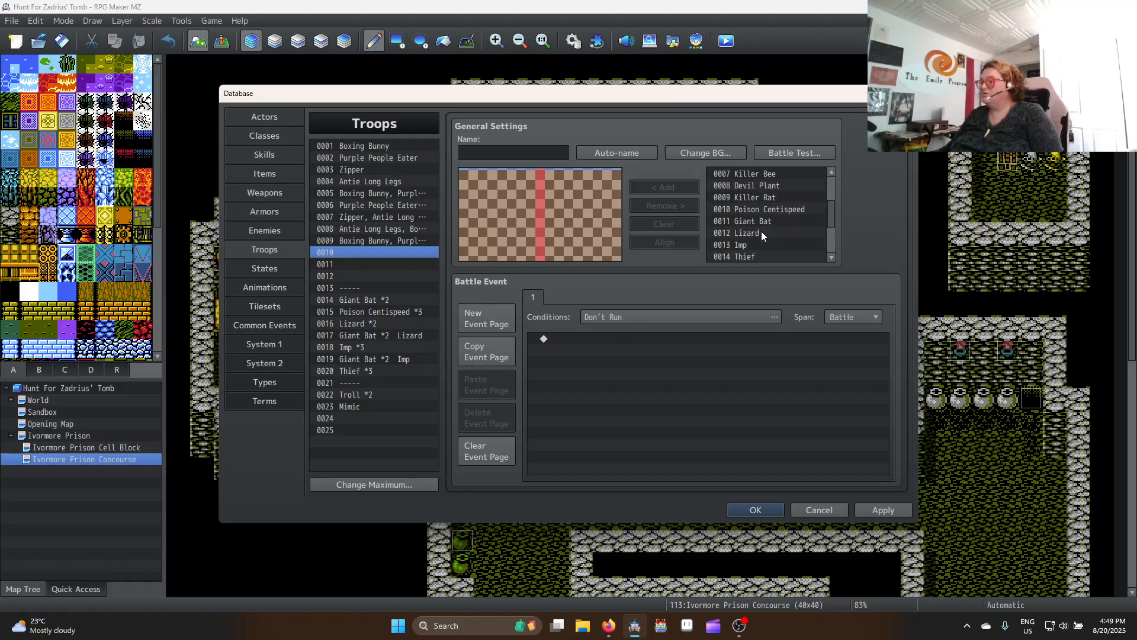
scroll(762, 231, "up", 3)
left_click(764, 197)
left_click(654, 186)
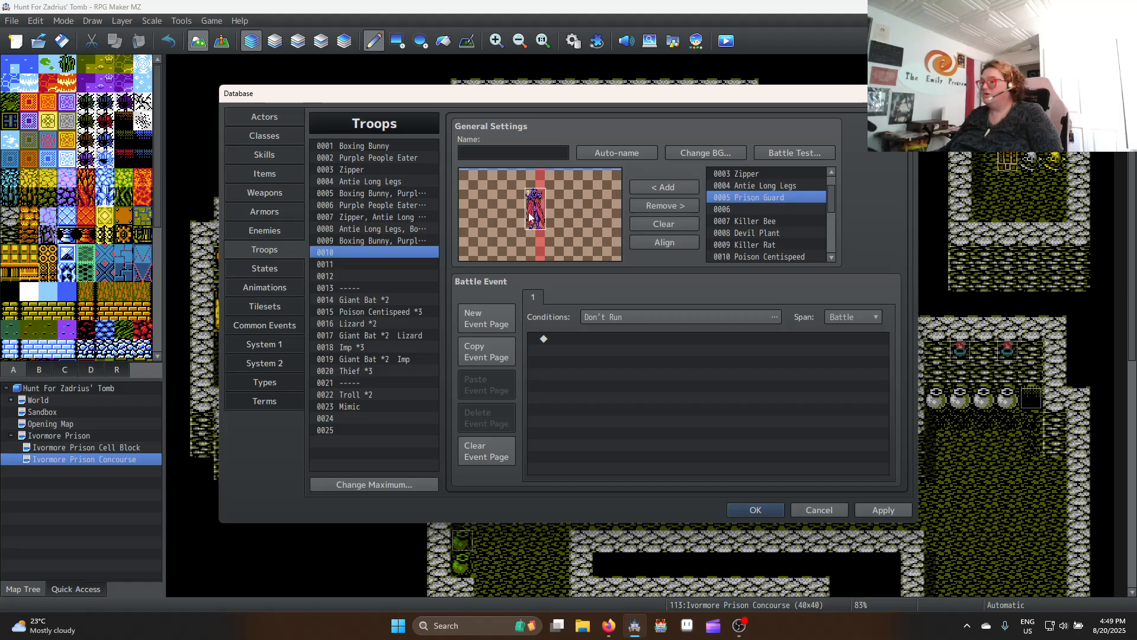
left_click_drag(538, 204, 498, 217)
left_click(606, 155)
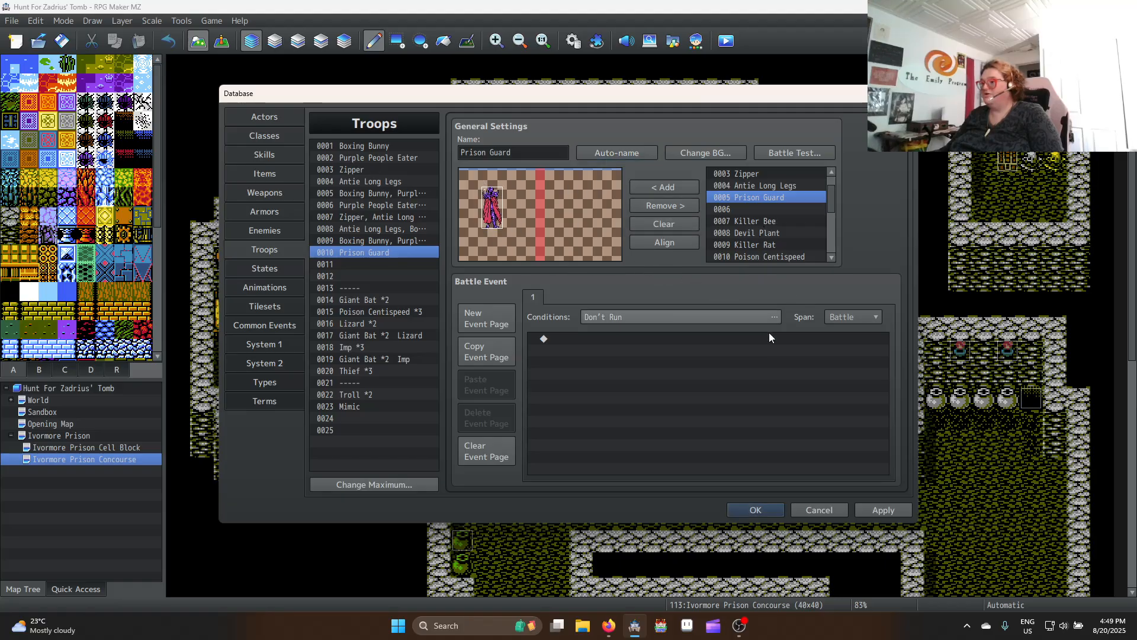
left_click(894, 505)
Build troop 0011 from a Prison Guard and a Boxing Bunny on the battlefield's left side, auto-name it, apply and close the database
left_click(371, 263)
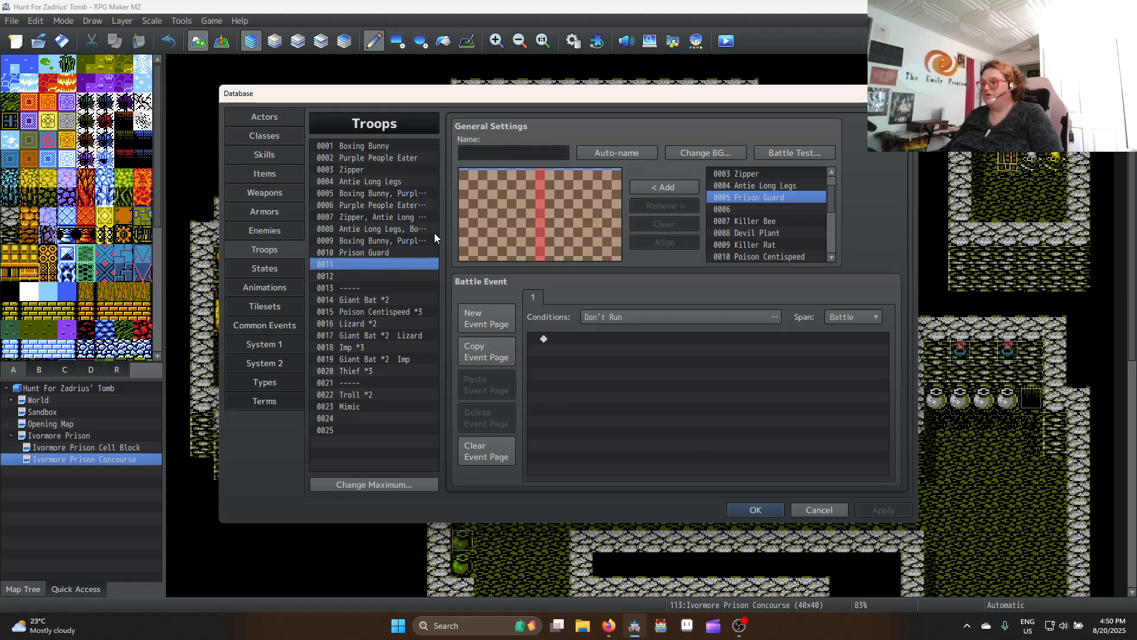
double_click(711, 197)
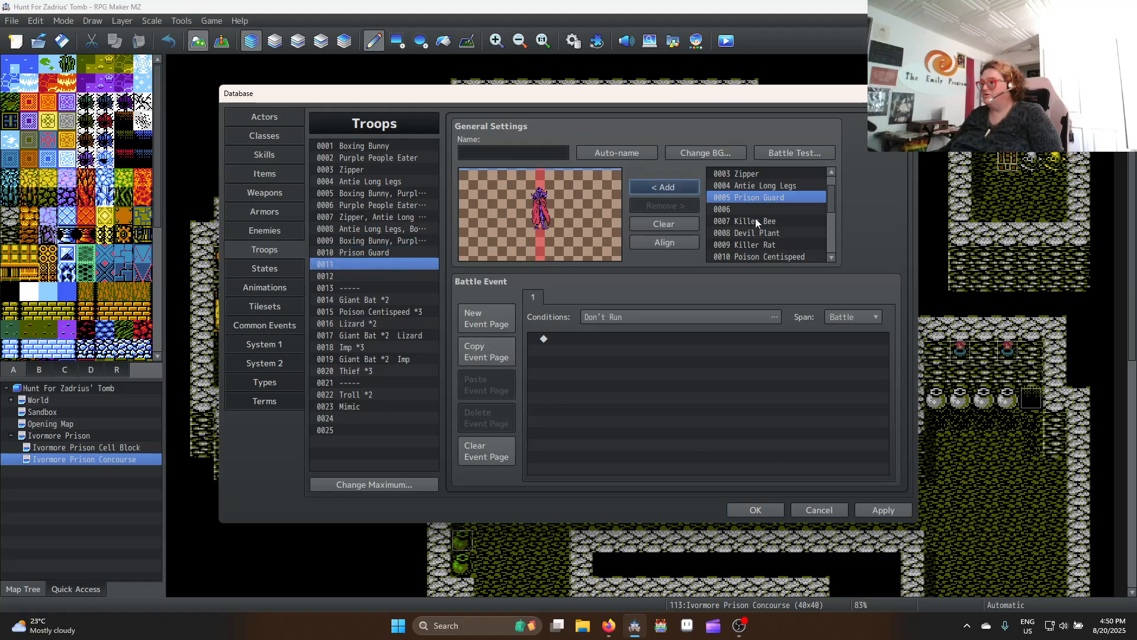
scroll(760, 231, "up", 1)
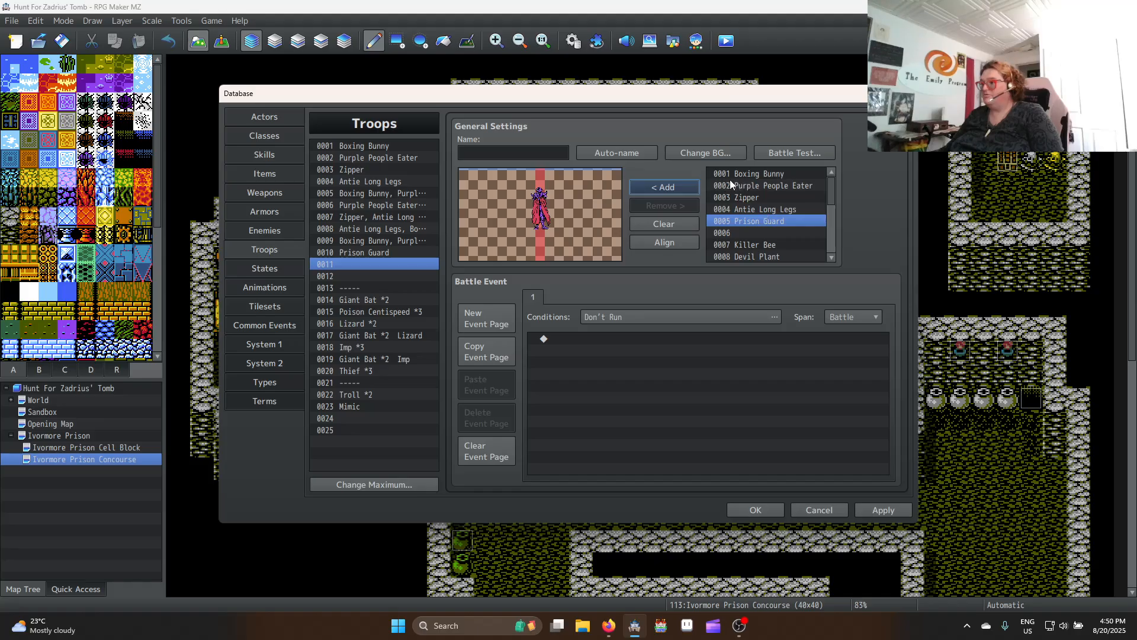
left_click(726, 176)
left_click(646, 187)
left_click_drag(541, 214, 488, 208)
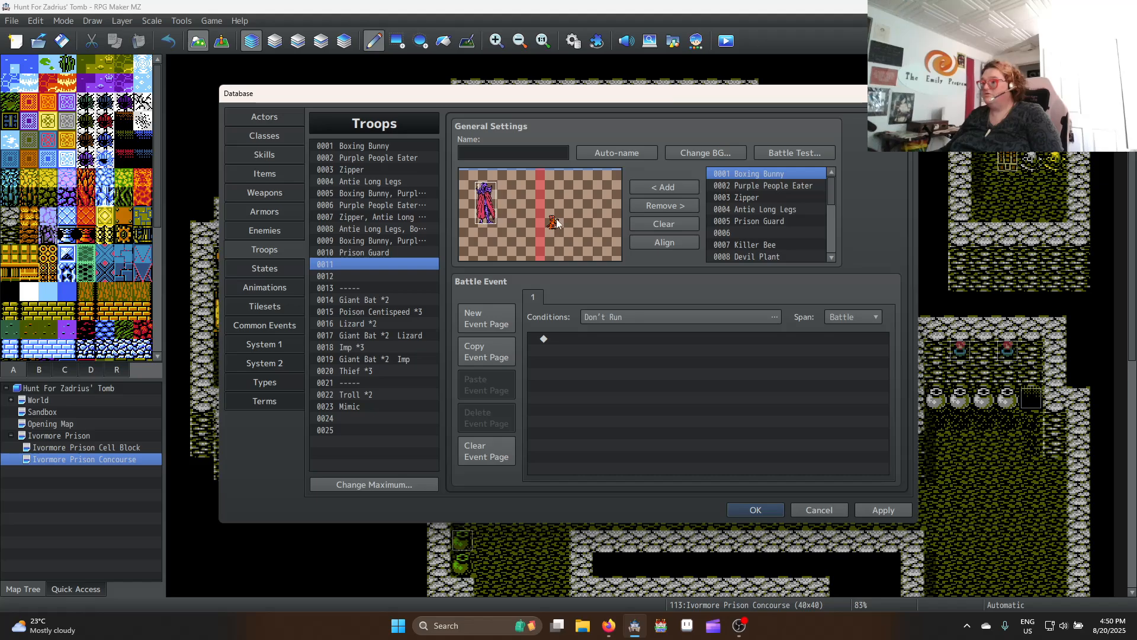
left_click_drag(556, 222, 487, 219)
left_click(503, 221)
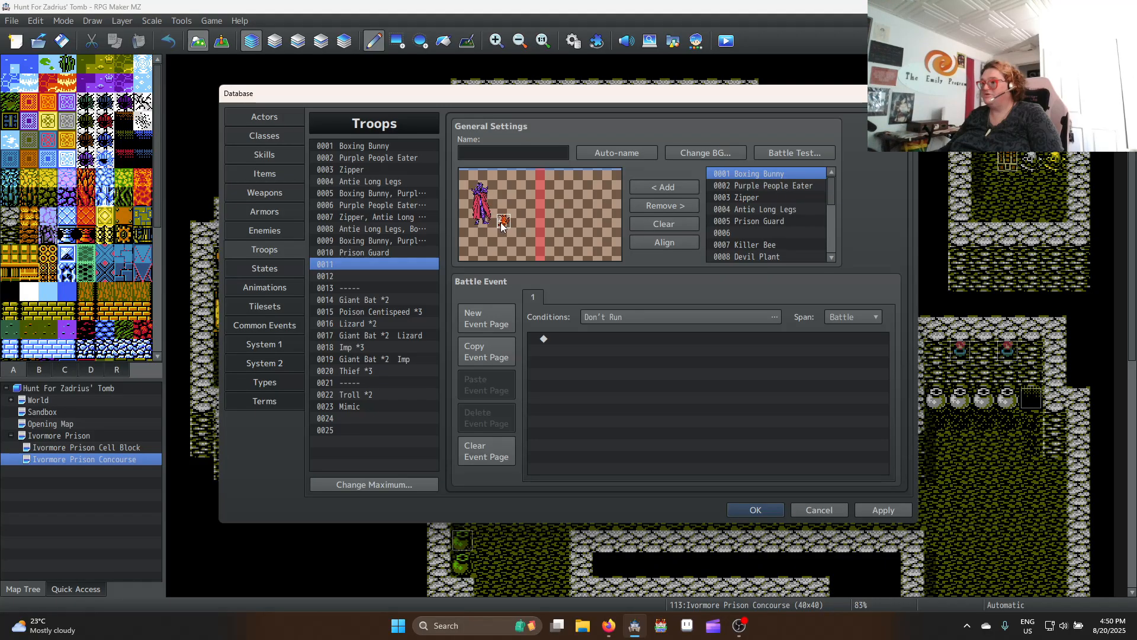
left_click(603, 220)
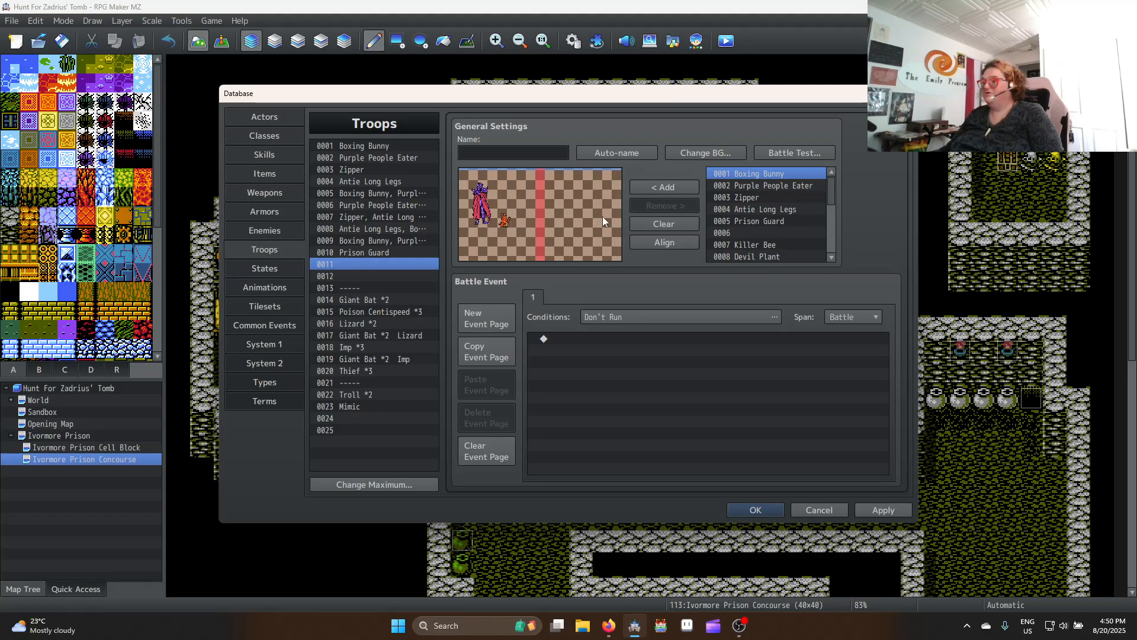
left_click(629, 148)
left_click(883, 510)
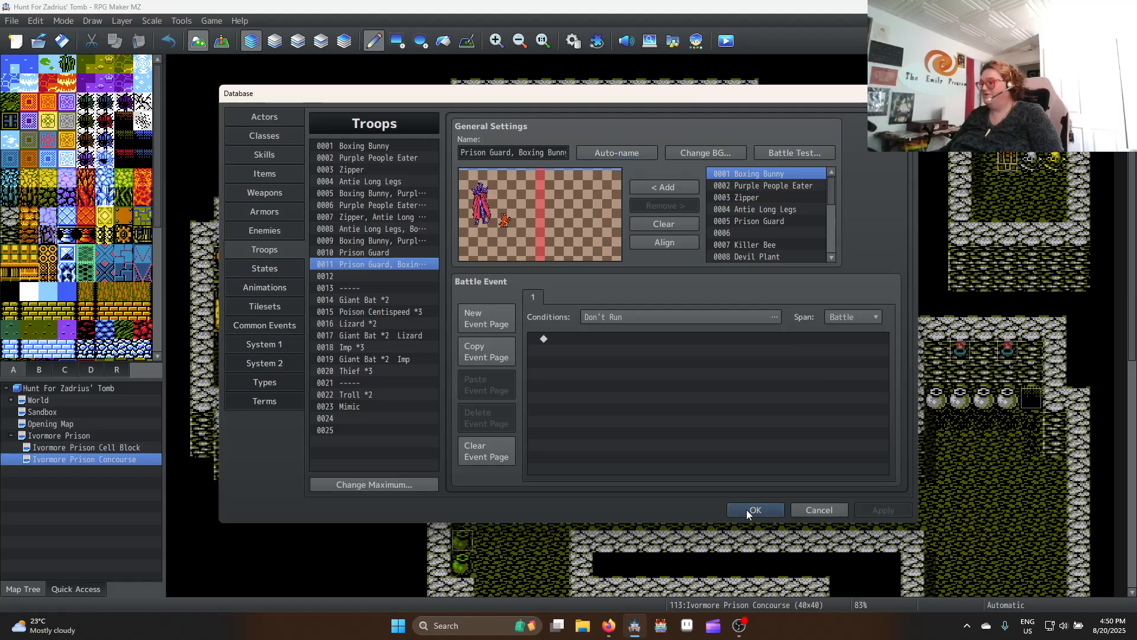
left_click(748, 509)
In the Ivormore Prison Concourse map properties, set the Purple People Eater encounter's weight to 25
double_click(97, 460)
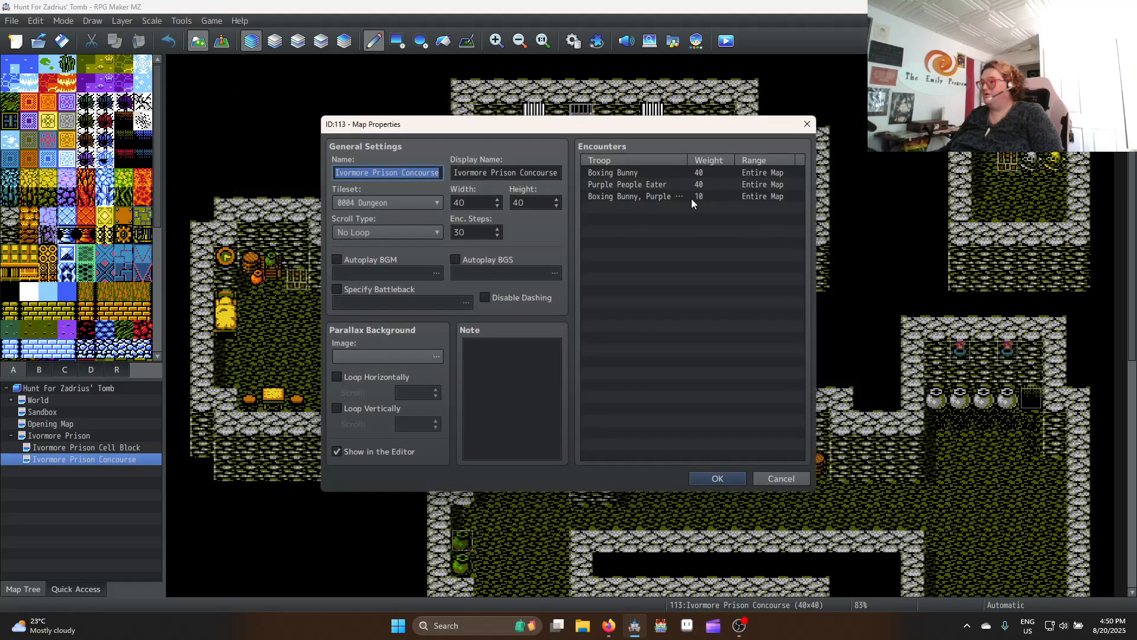
left_click(673, 197)
left_click(698, 185)
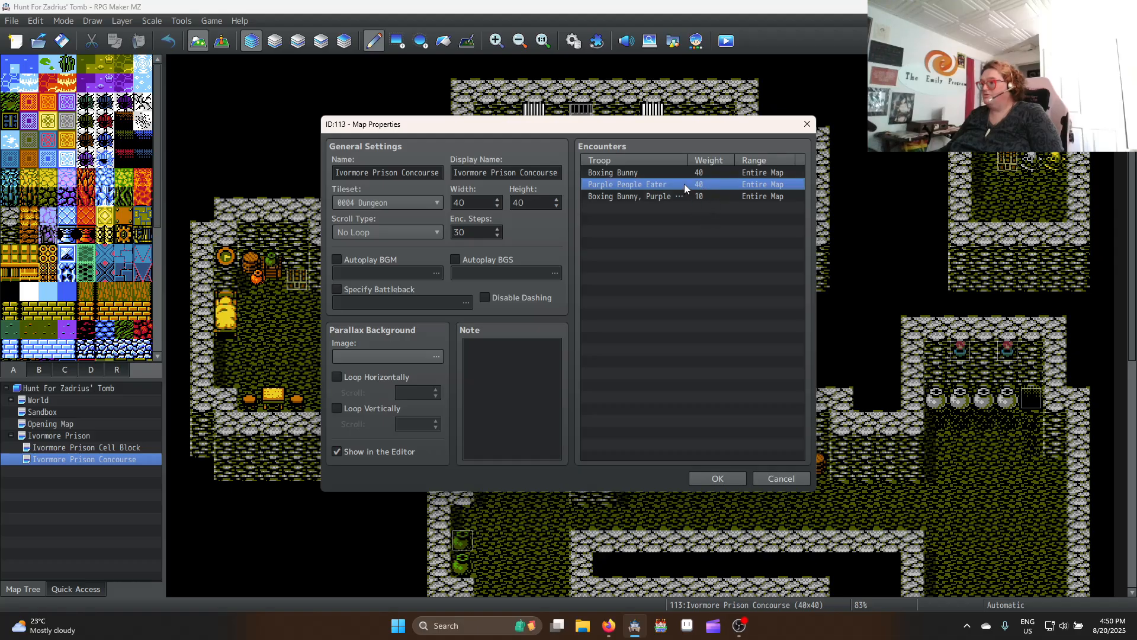
double_click(683, 186)
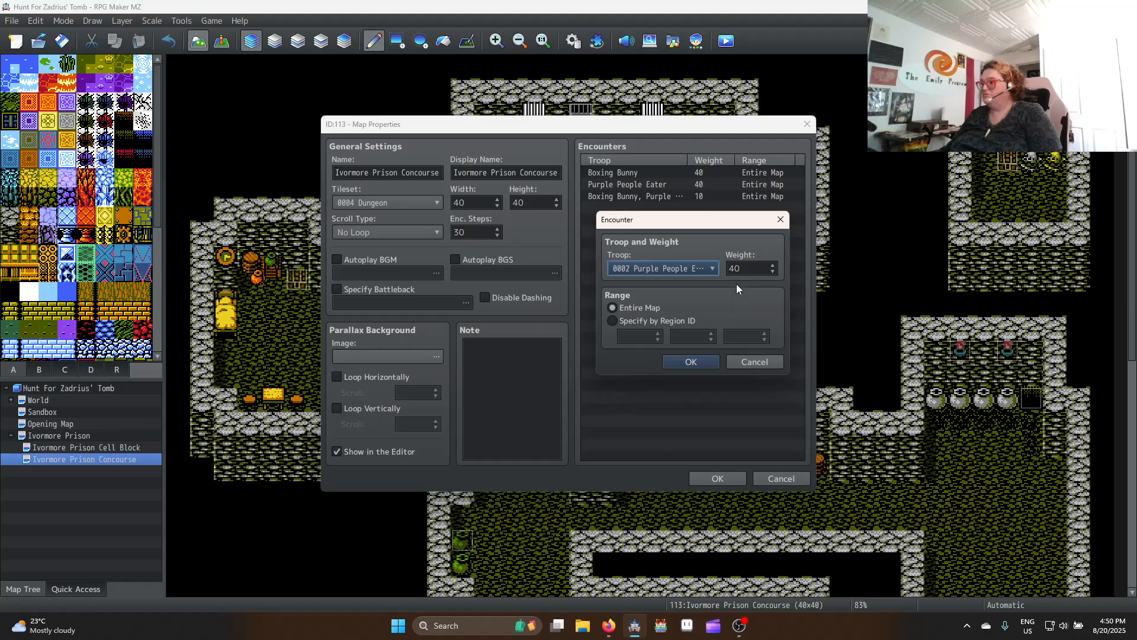
key("Tab")
type("25")
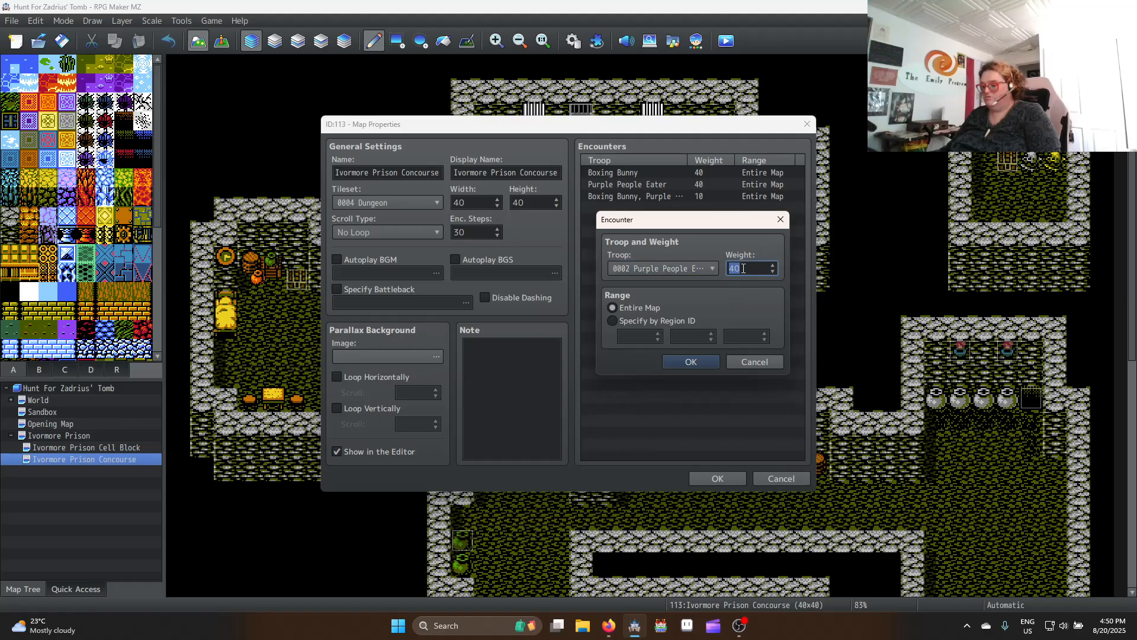
left_click(709, 362)
Set the Boxing Bunny encounter's weight to 30
left_click(640, 212)
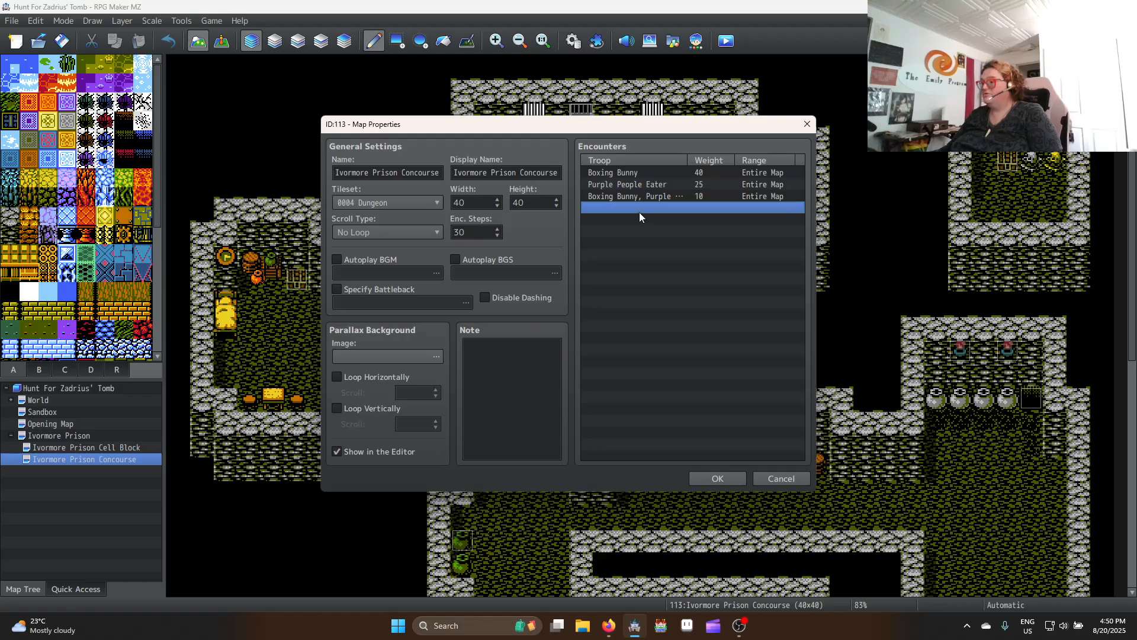
left_click(659, 175)
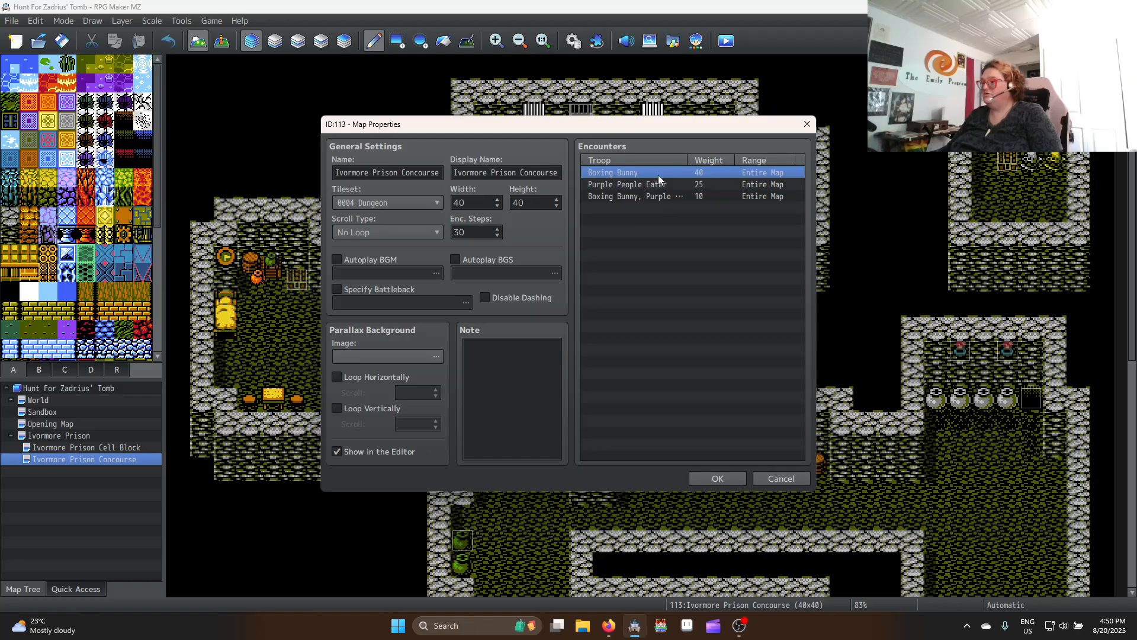
double_click(671, 173)
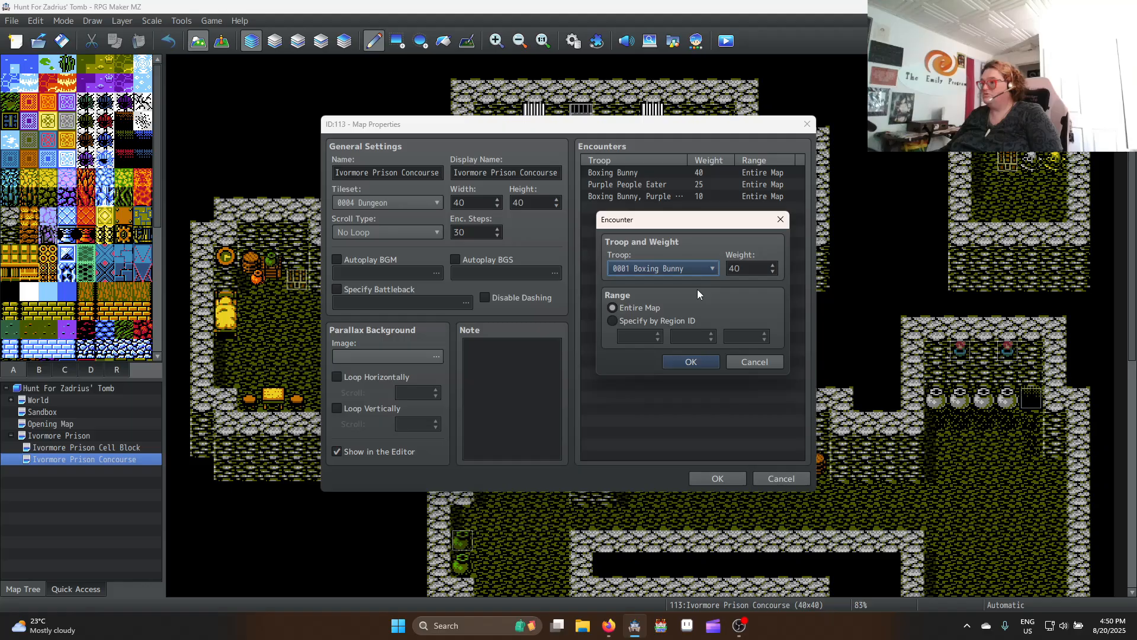
key("Tab")
type("30")
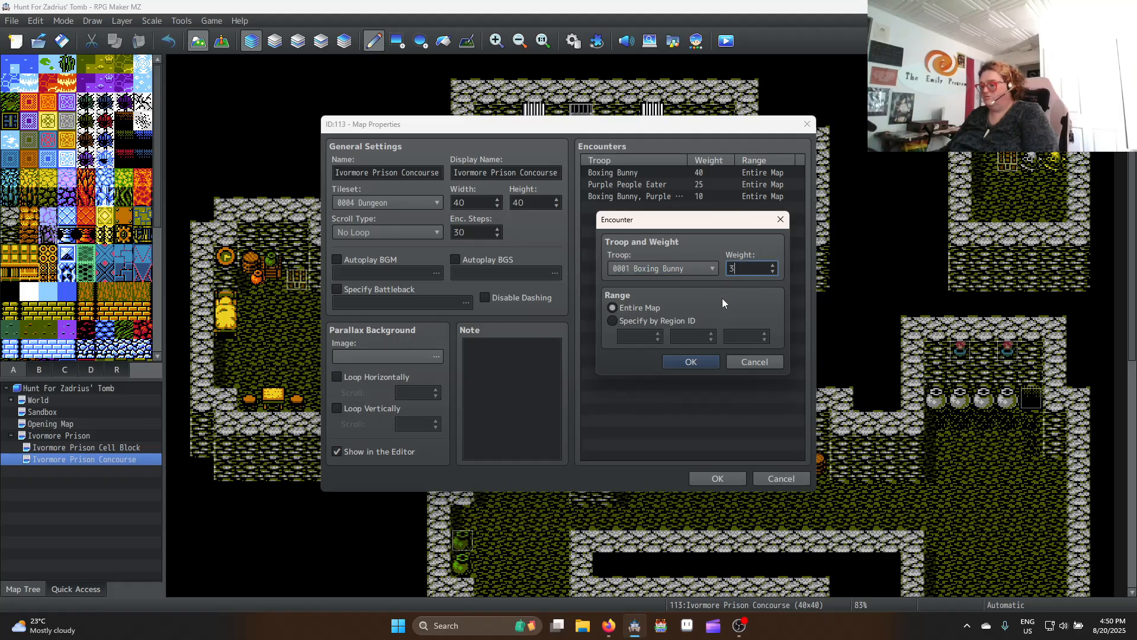
left_click(695, 364)
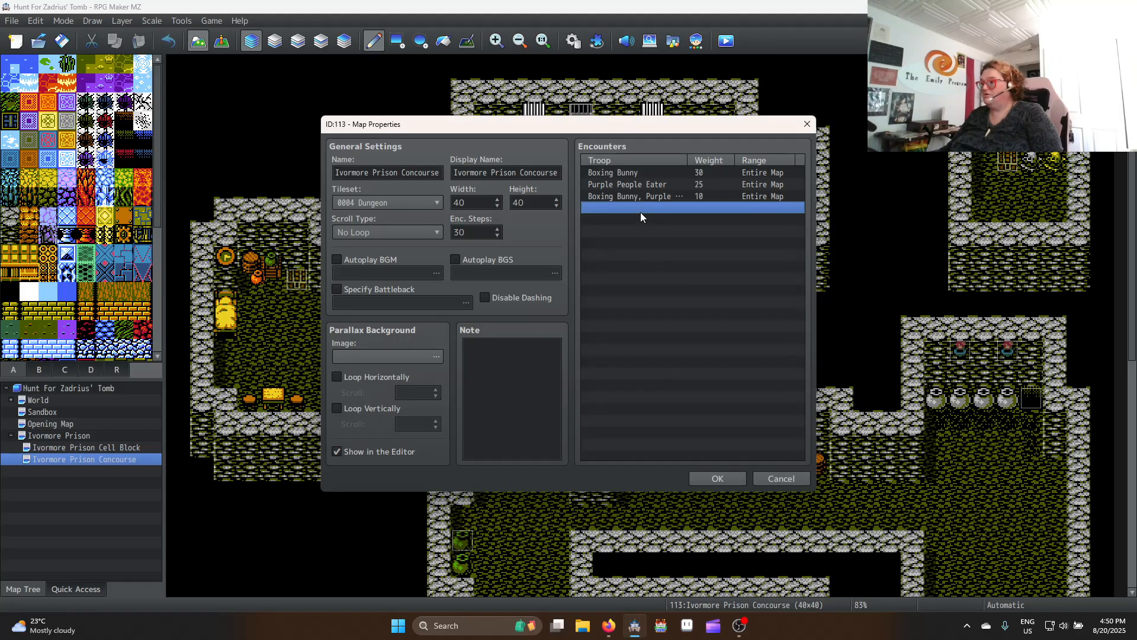
Add an encounter with troop 0010 Prison Guard across the entire map and set its weight to 20
double_click(641, 210)
left_click(655, 268)
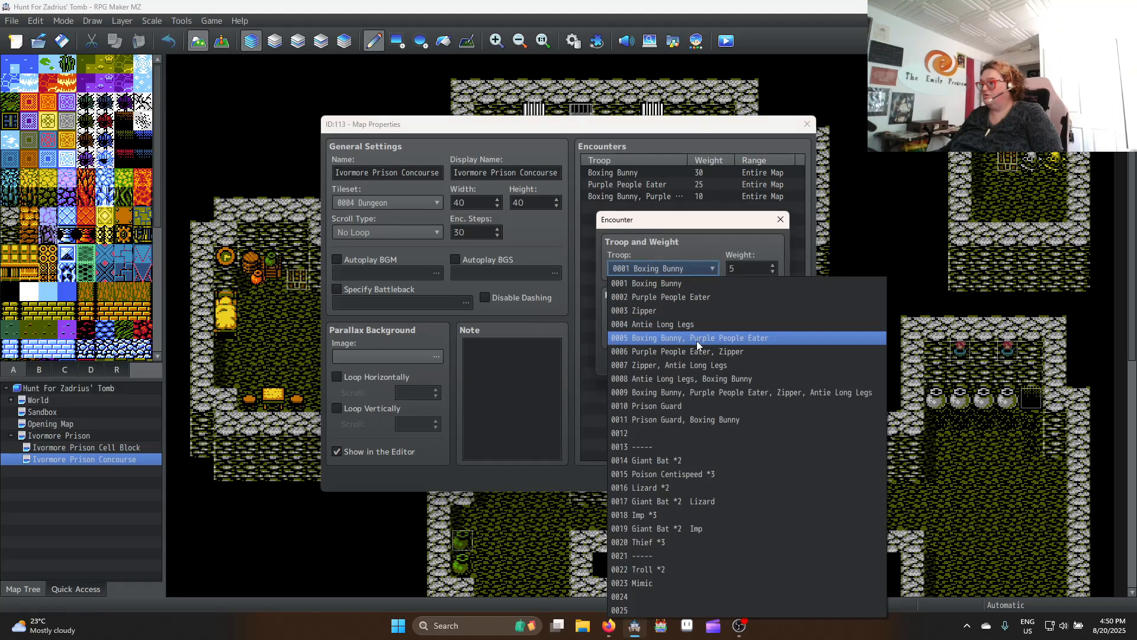
left_click(709, 405)
left_click(687, 361)
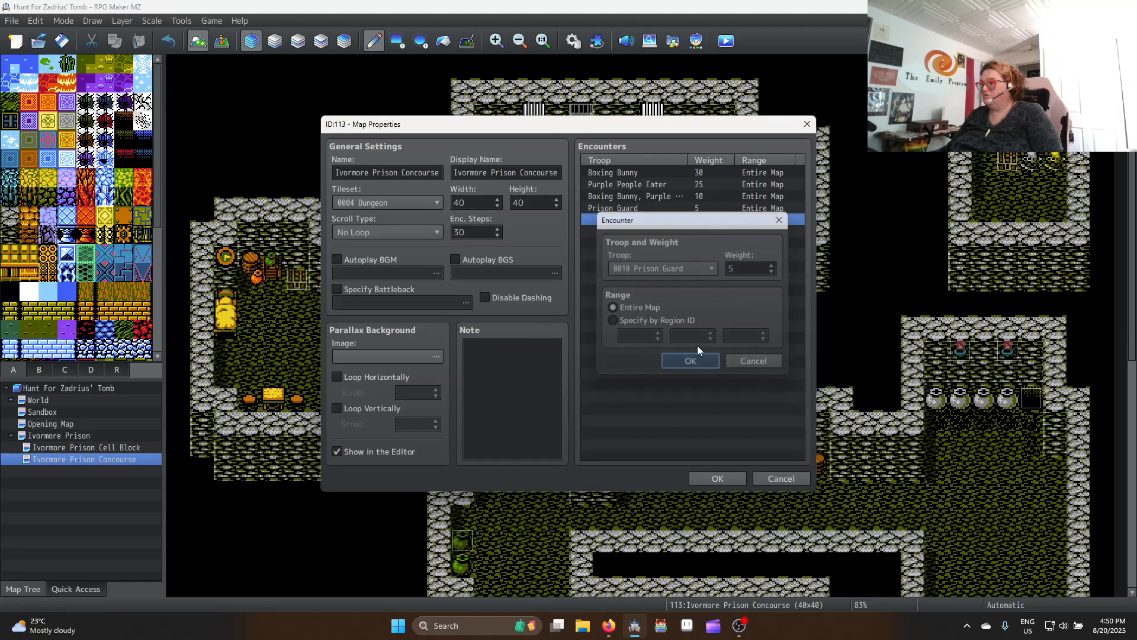
double_click(700, 206)
double_click(753, 267)
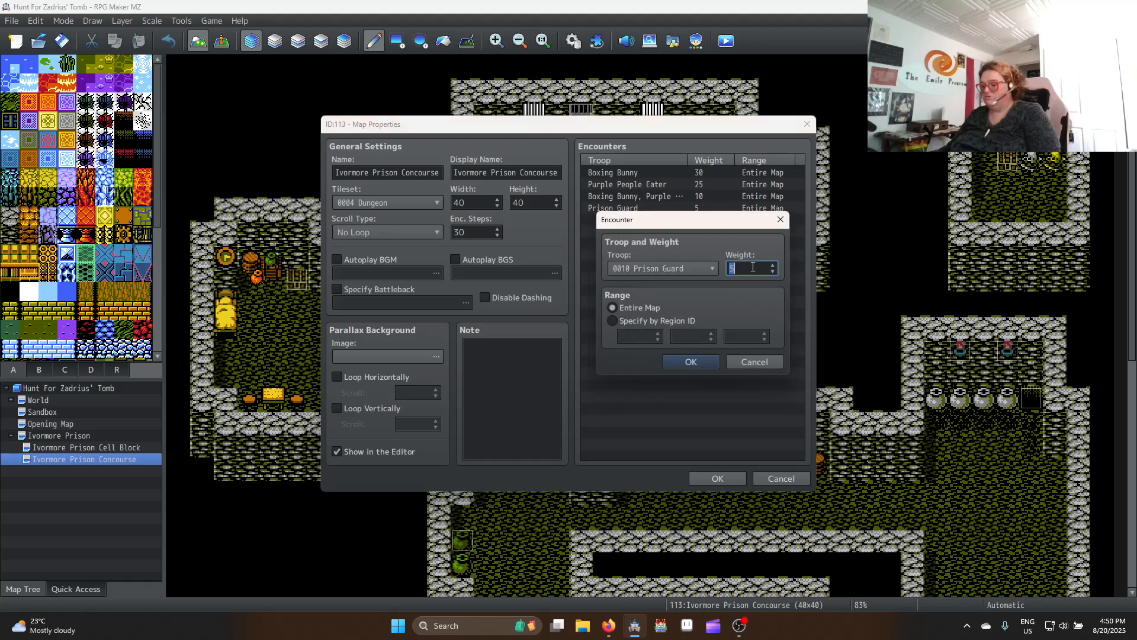
type("20")
left_click(704, 362)
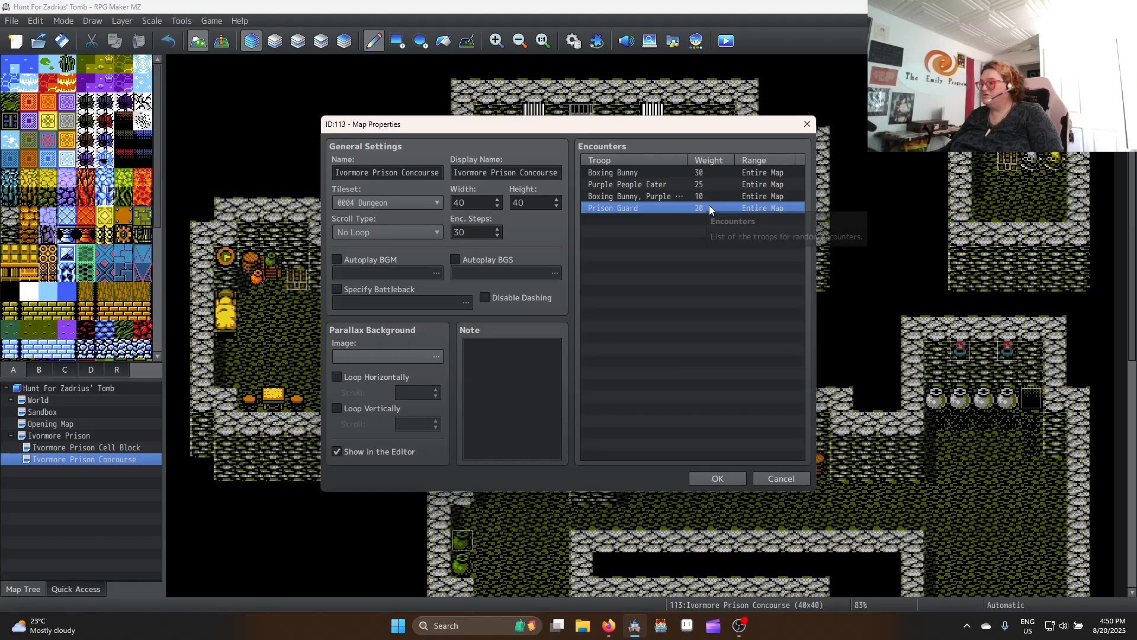
Add an encounter with troop 0011 Prison Guard, Boxing Bunny across the entire map with a weight of 15
left_click(662, 220)
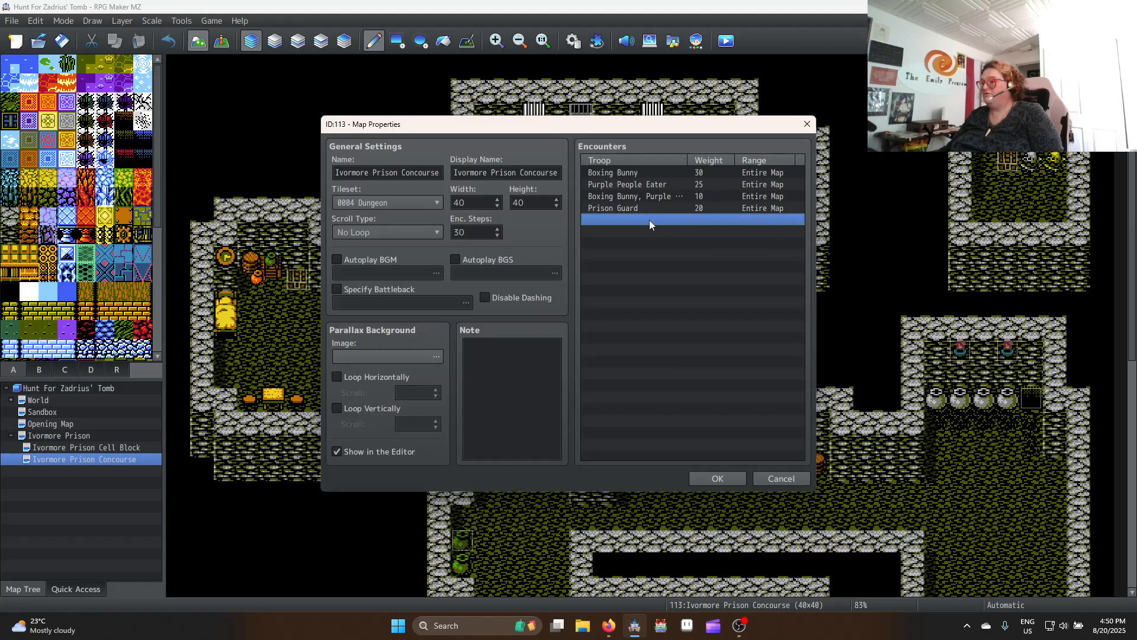
double_click(650, 219)
left_click(660, 265)
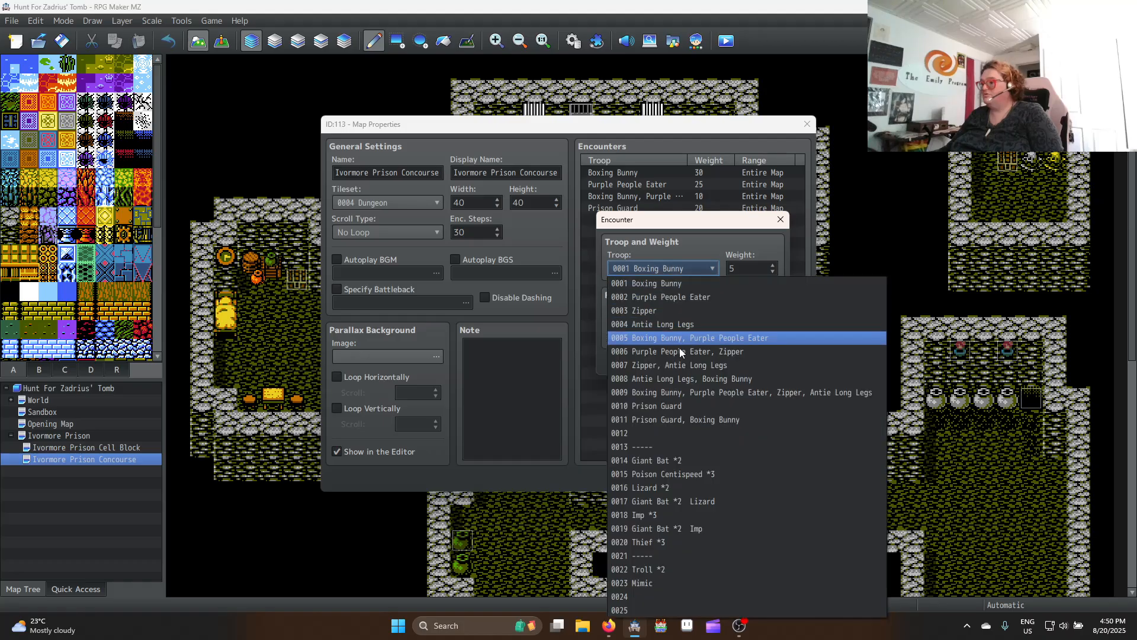
left_click(697, 420)
key("Tab")
type("15")
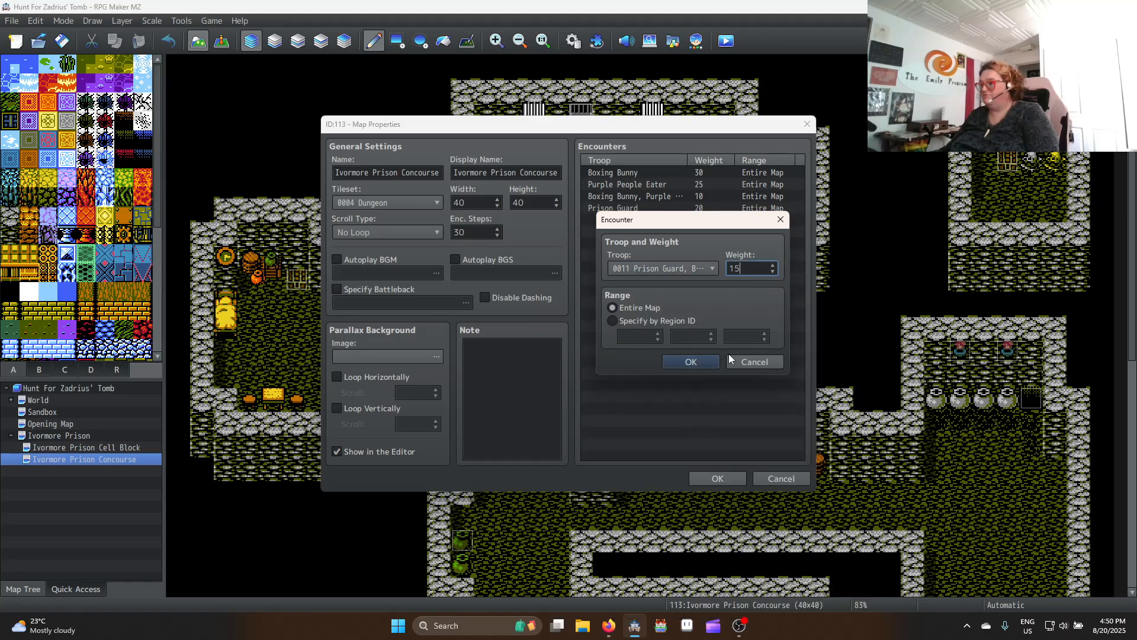
key("Return")
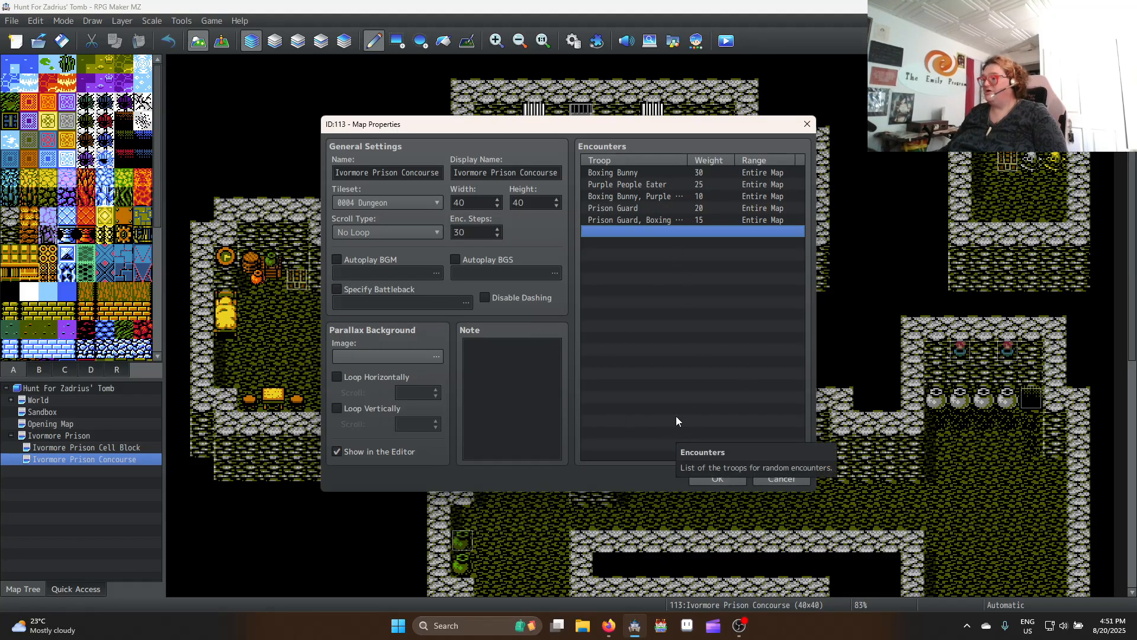
Set the map's encounter steps to 50, accept the map properties and save the project
left_click(478, 233)
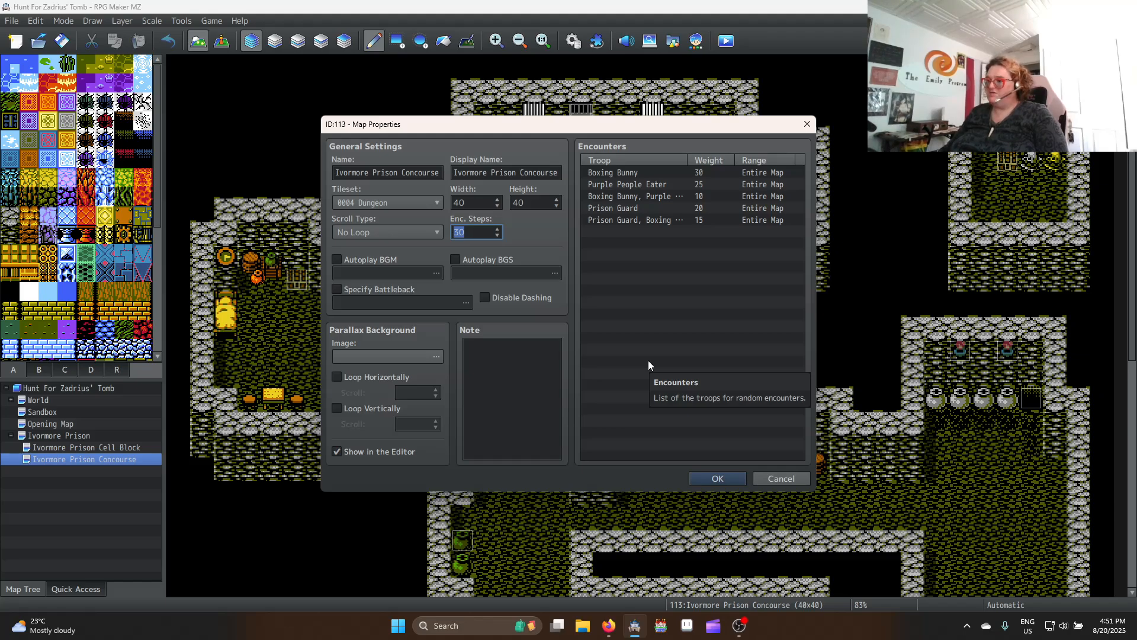
type("50")
left_click(796, 471)
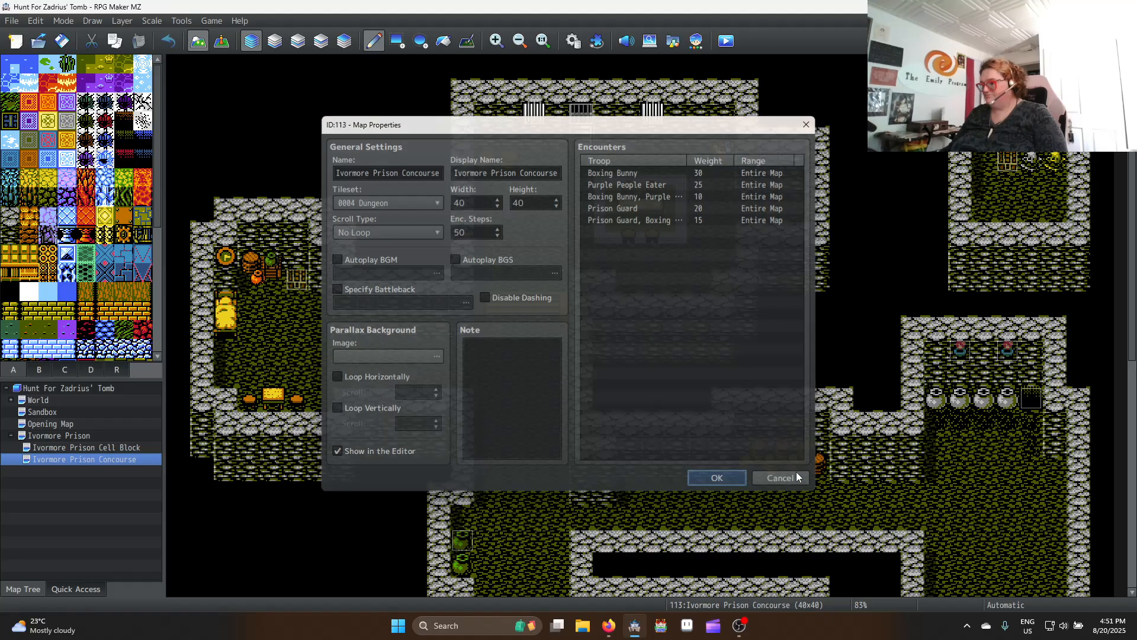
left_click(62, 37)
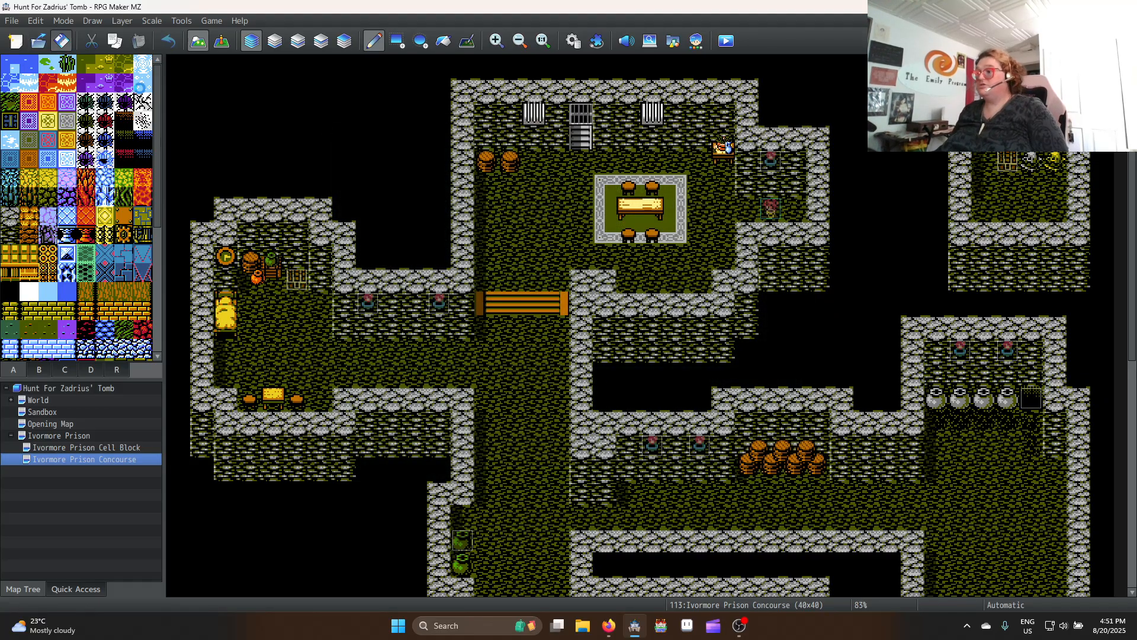
Switch to event editing and create an event named Save Point at tile 10,30 in the southwest crate room
scroll(509, 367, "down", 5)
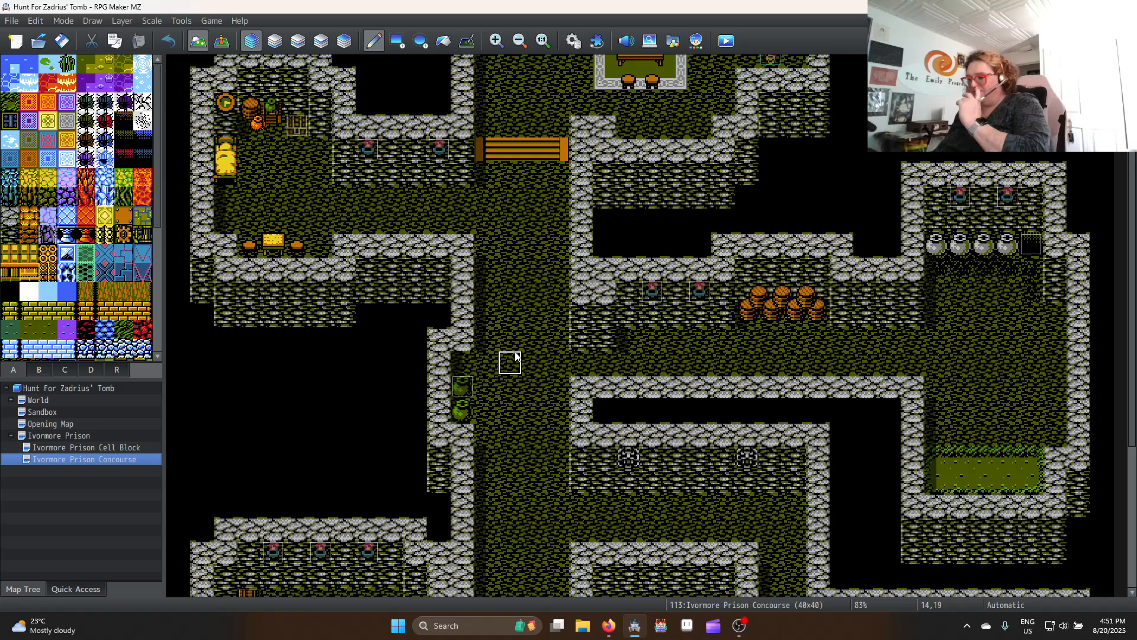
scroll(511, 360, "down", 6)
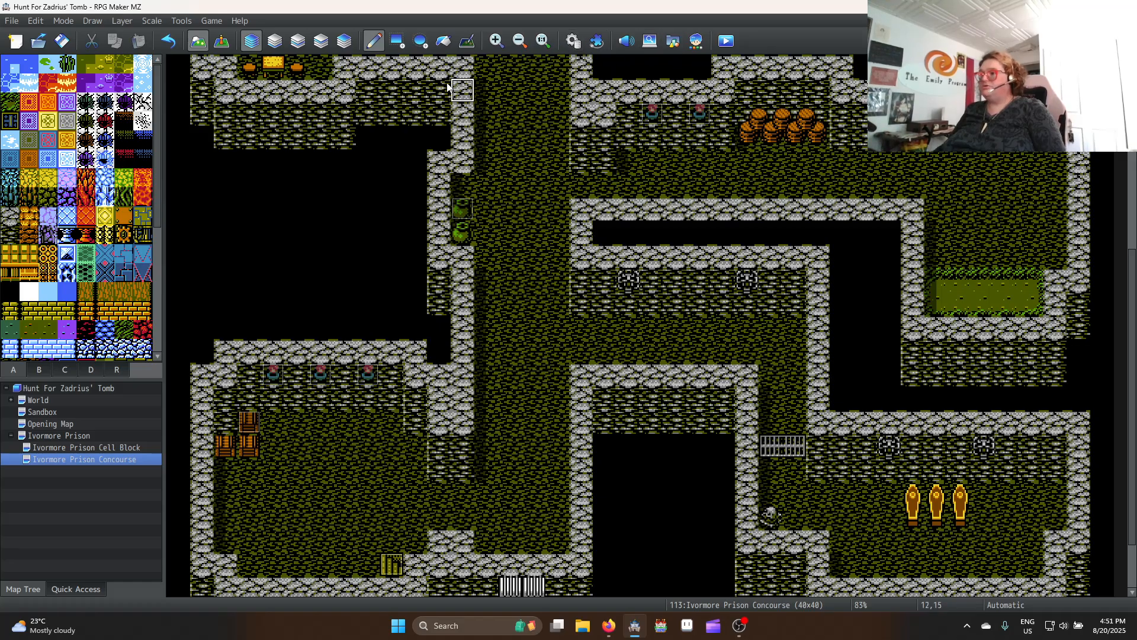
left_click(224, 46)
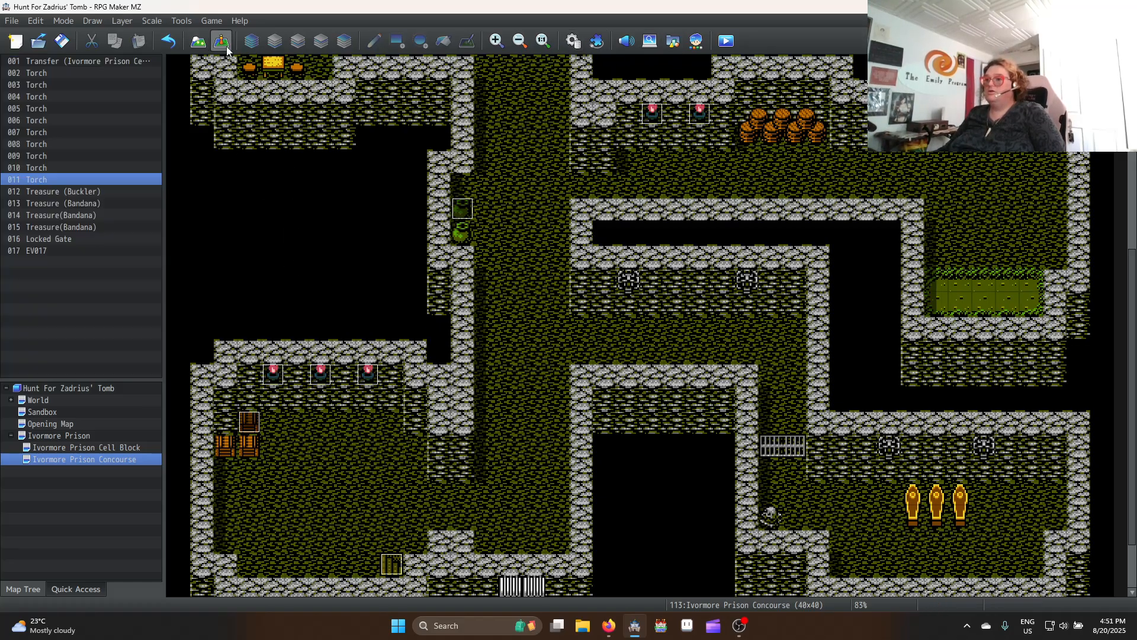
scroll(532, 318, "up", 2)
scroll(532, 318, "down", 4)
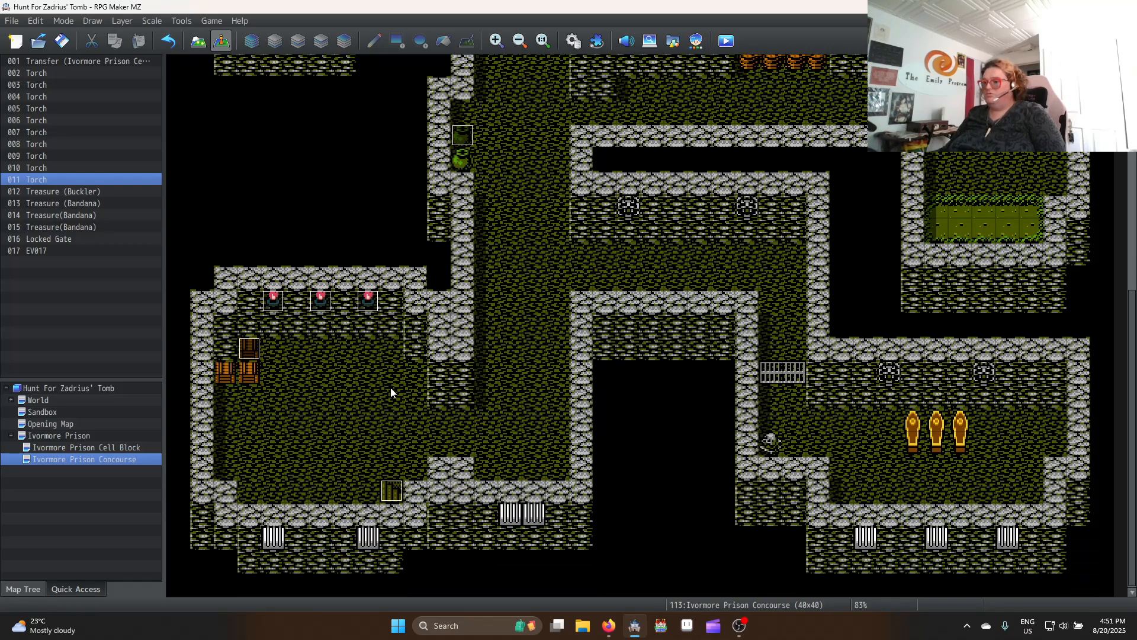
left_click(415, 372)
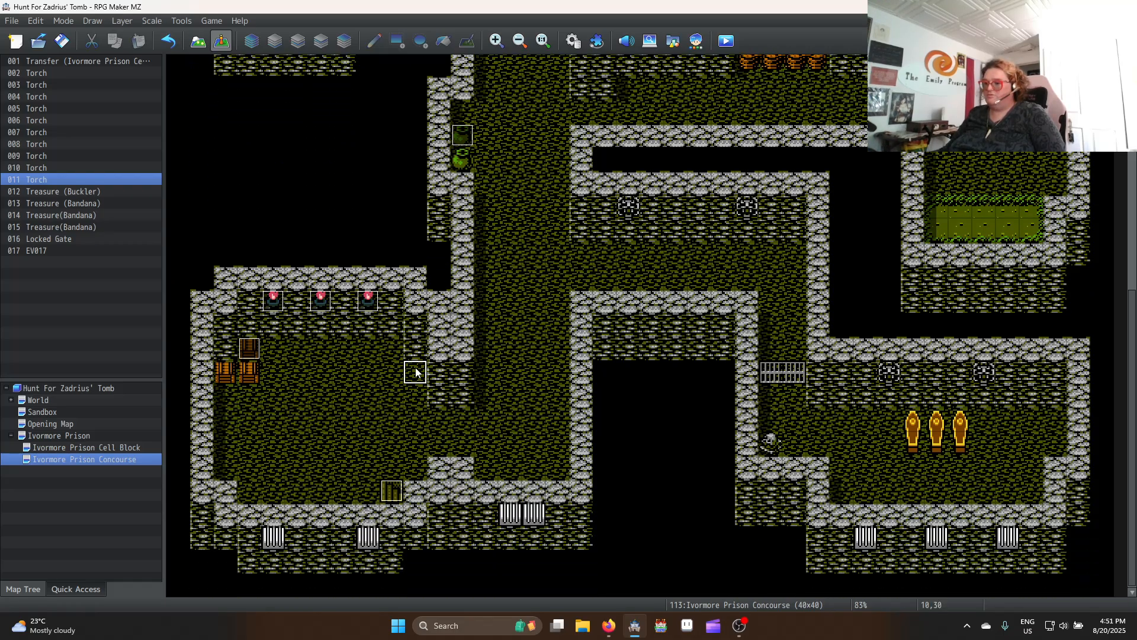
double_click(416, 372)
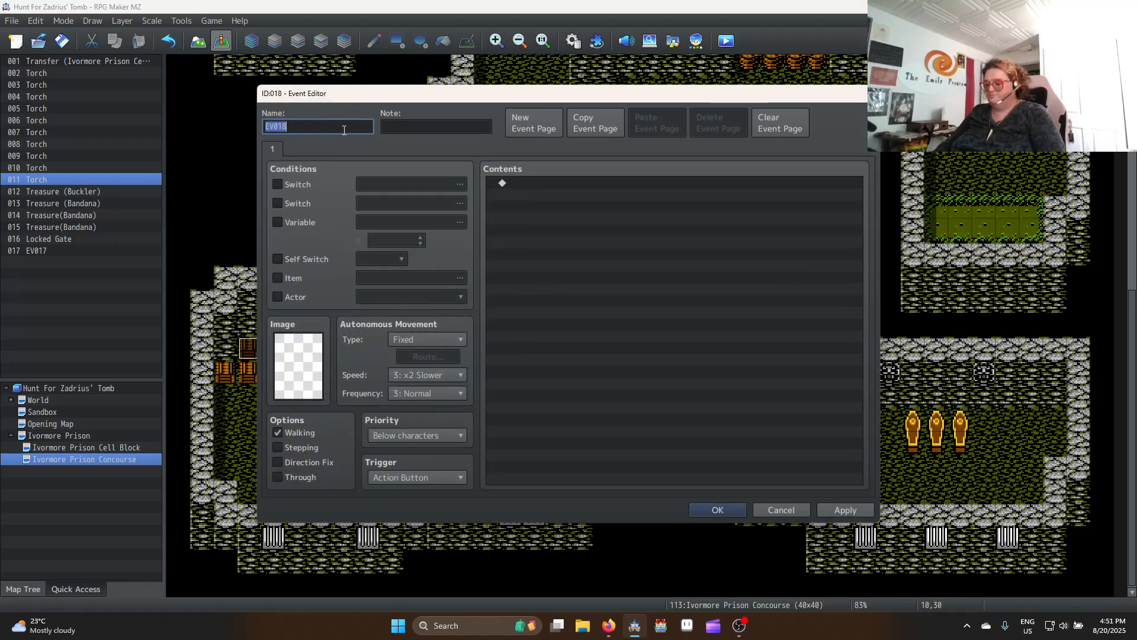
type("Save Point")
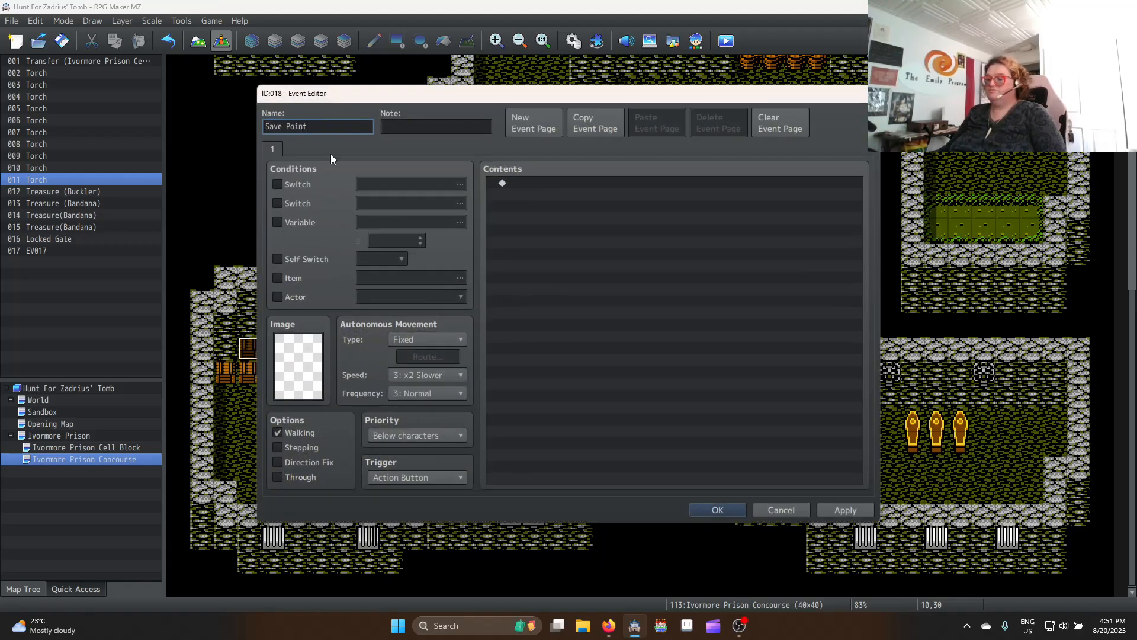
Give the Save Point event the blue flame sprite from the !Ch_Other1 character sheet
double_click(316, 383)
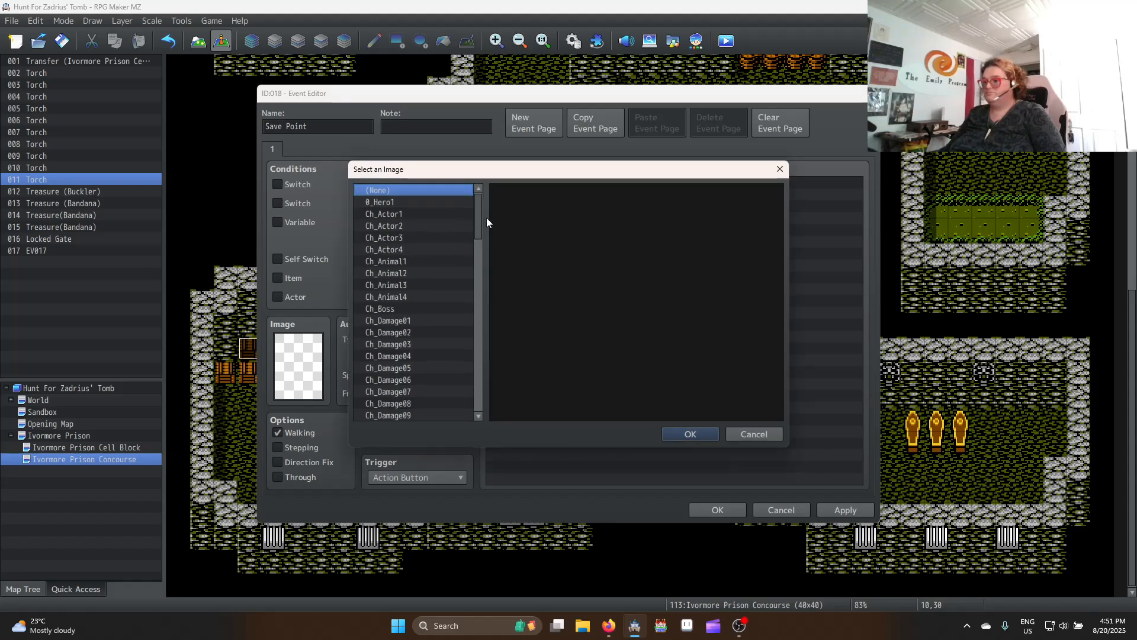
left_click_drag(480, 224, 468, 381)
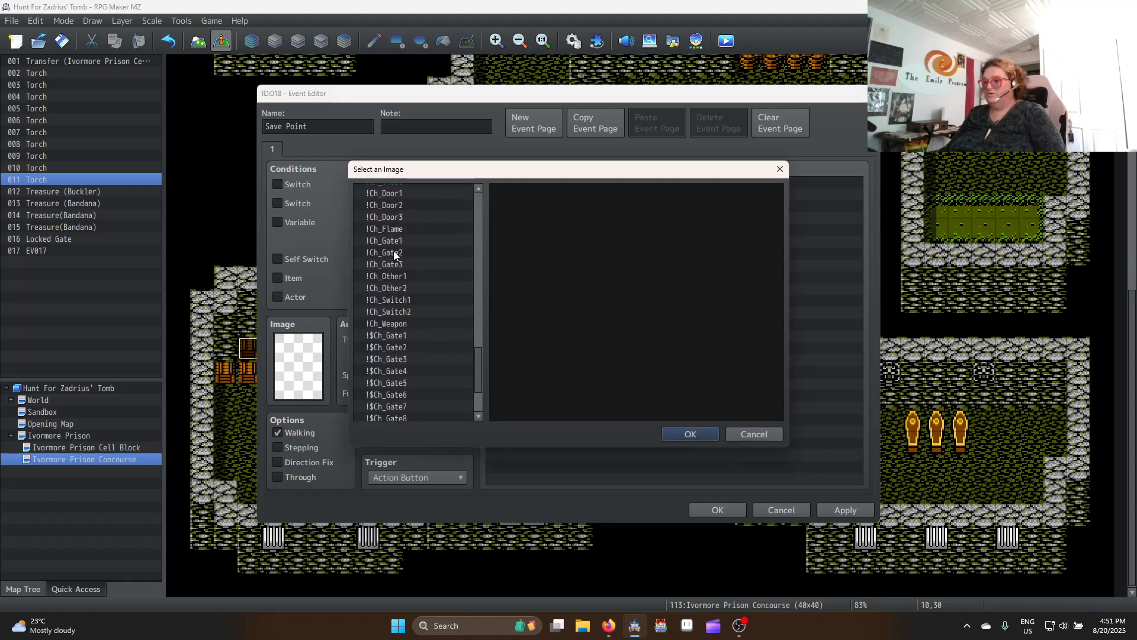
scroll(398, 278, "down", 1)
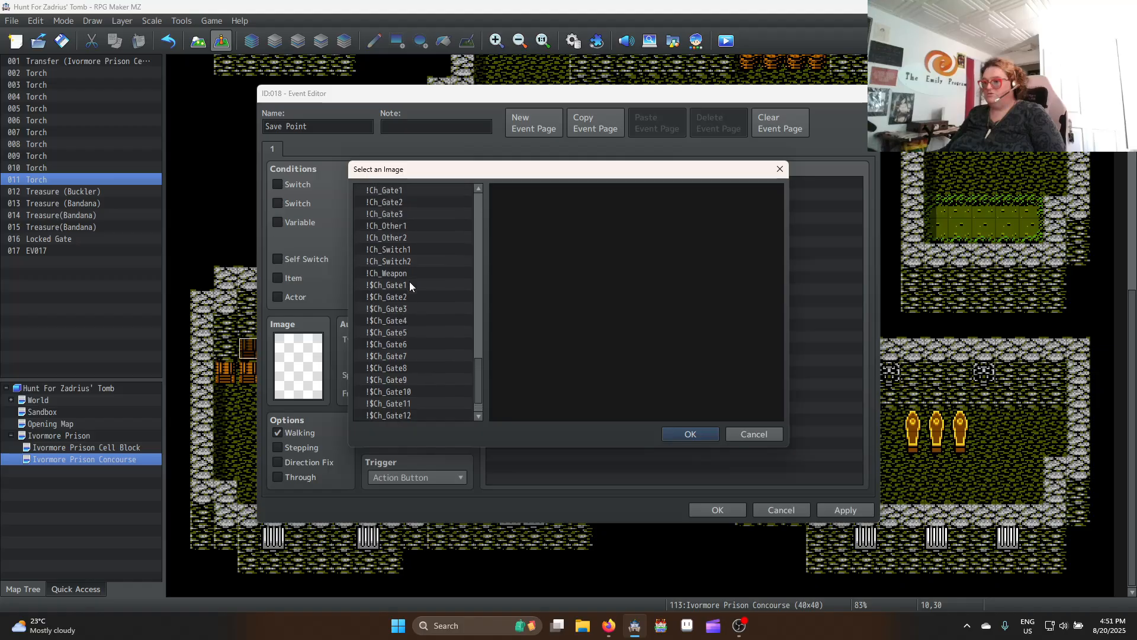
left_click(398, 261)
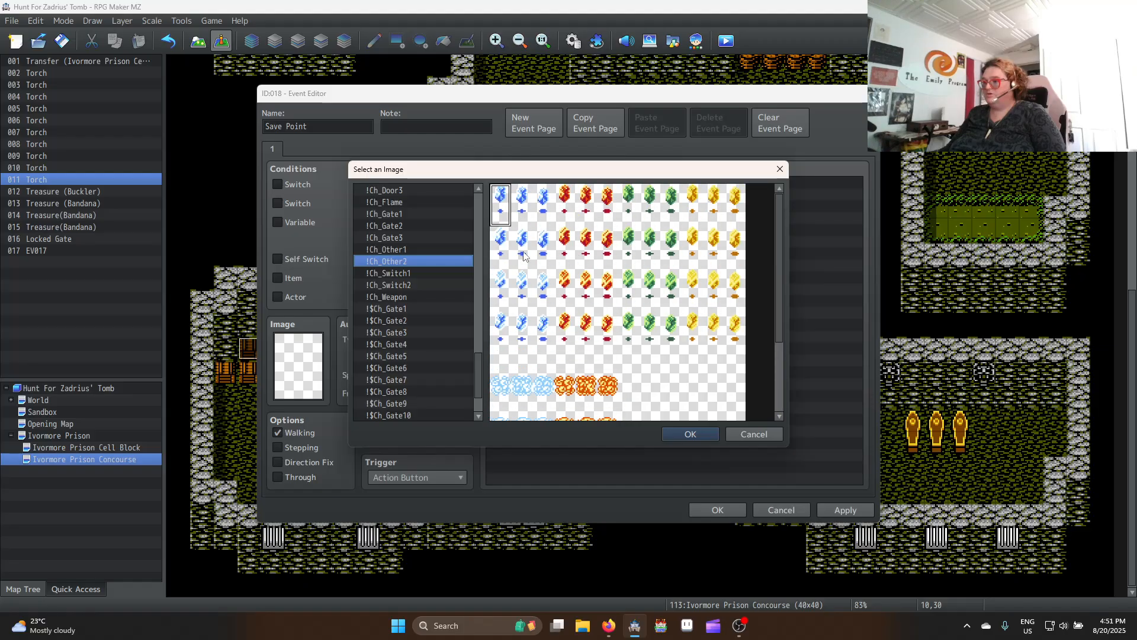
scroll(395, 260, "up", 1)
left_click(394, 261)
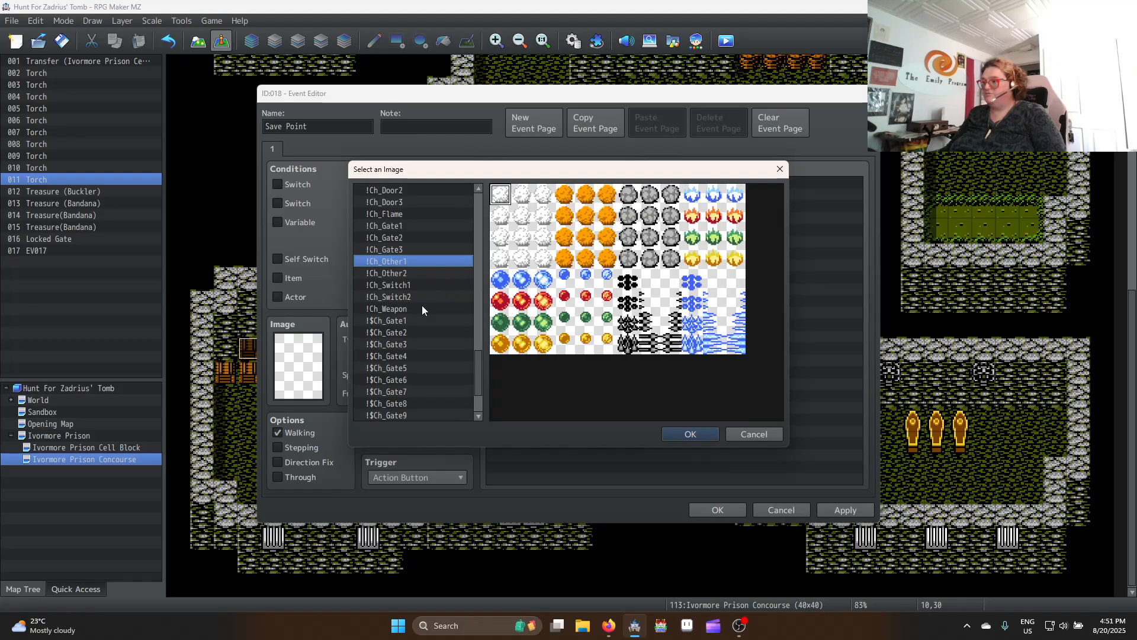
double_click(721, 199)
Enable Stepping and Direction Fix for the event, set its priority to Below characters and its trigger to Player Touch
left_click(311, 447)
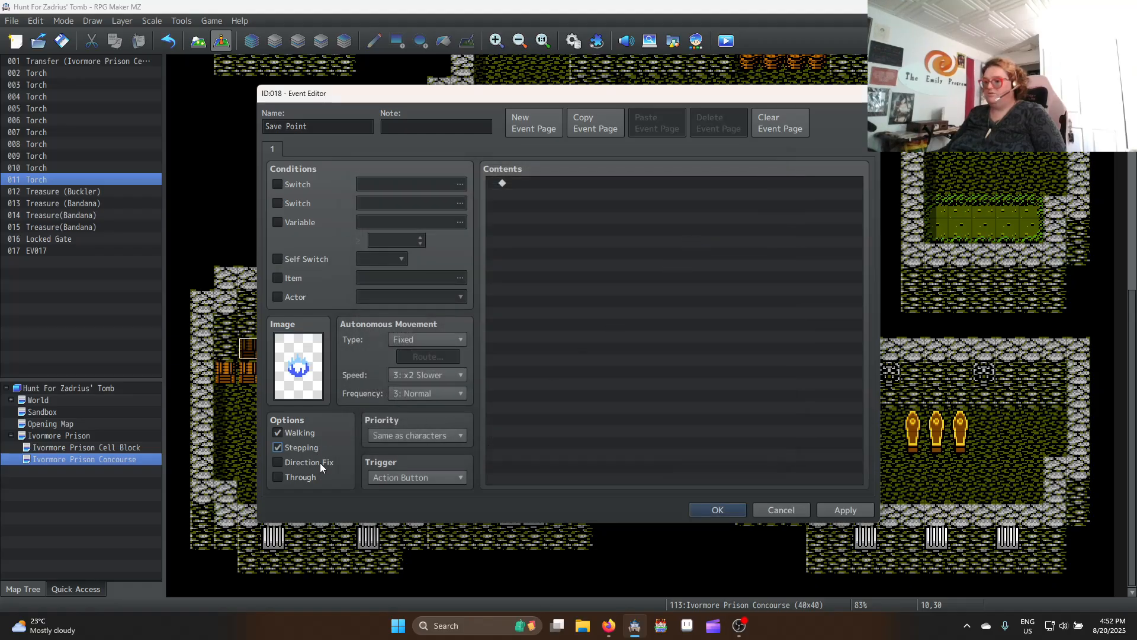
left_click(320, 463)
left_click(435, 436)
left_click(408, 450)
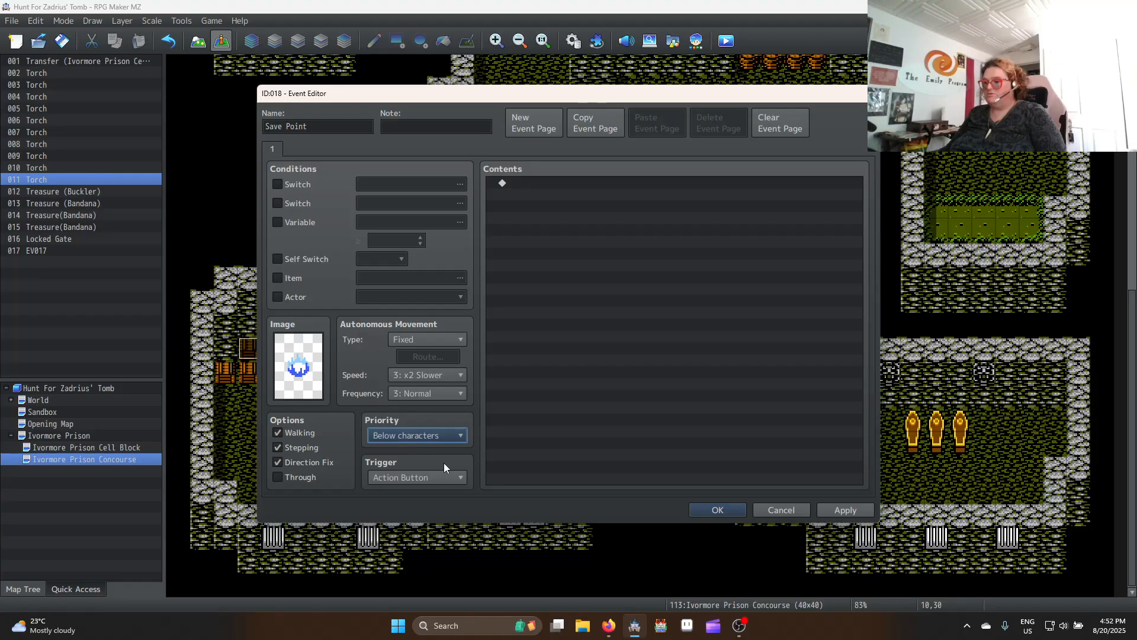
left_click(418, 477)
left_click(421, 506)
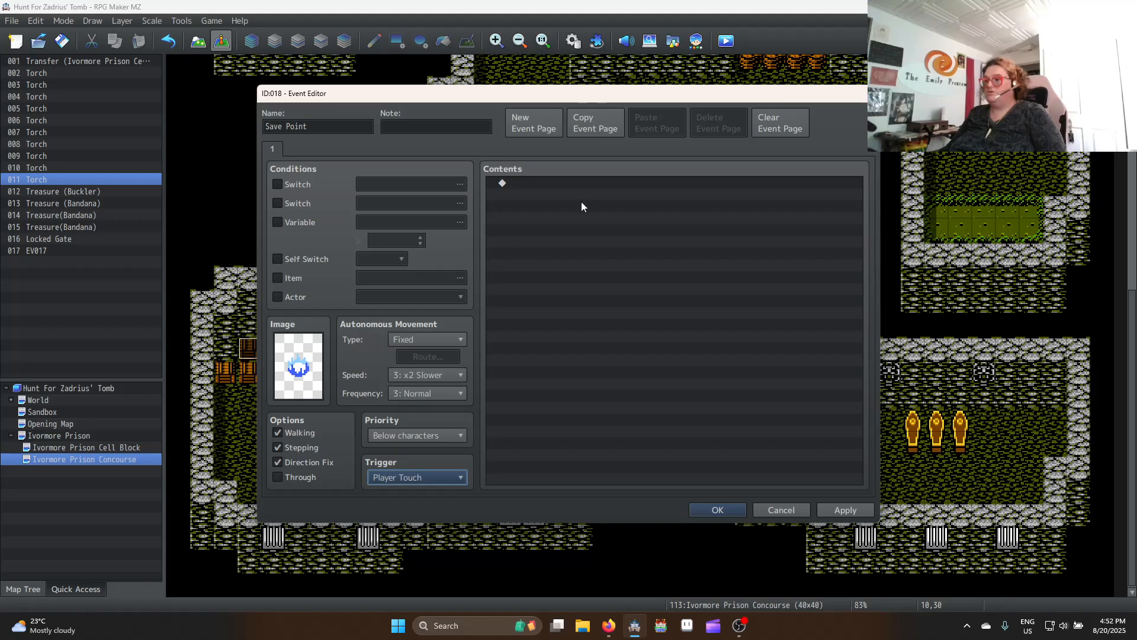
Add a Flash Screen command of (255,255,255,170) for 60 frames with wait, followed by Recover All for the Entire Party
double_click(590, 183)
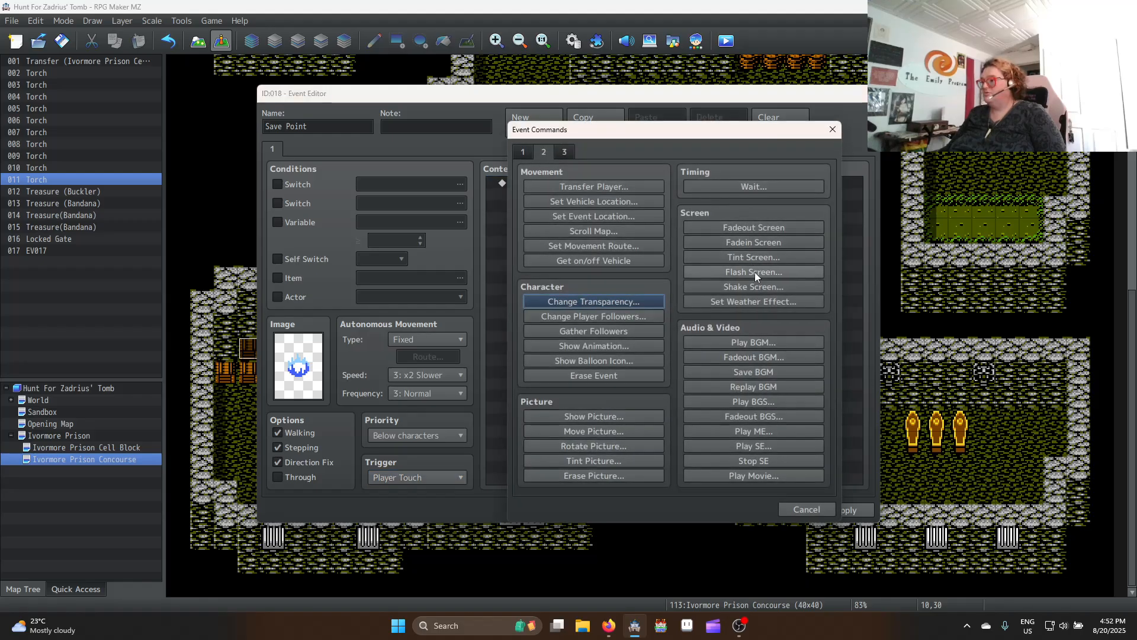
left_click(775, 274)
left_click(734, 396)
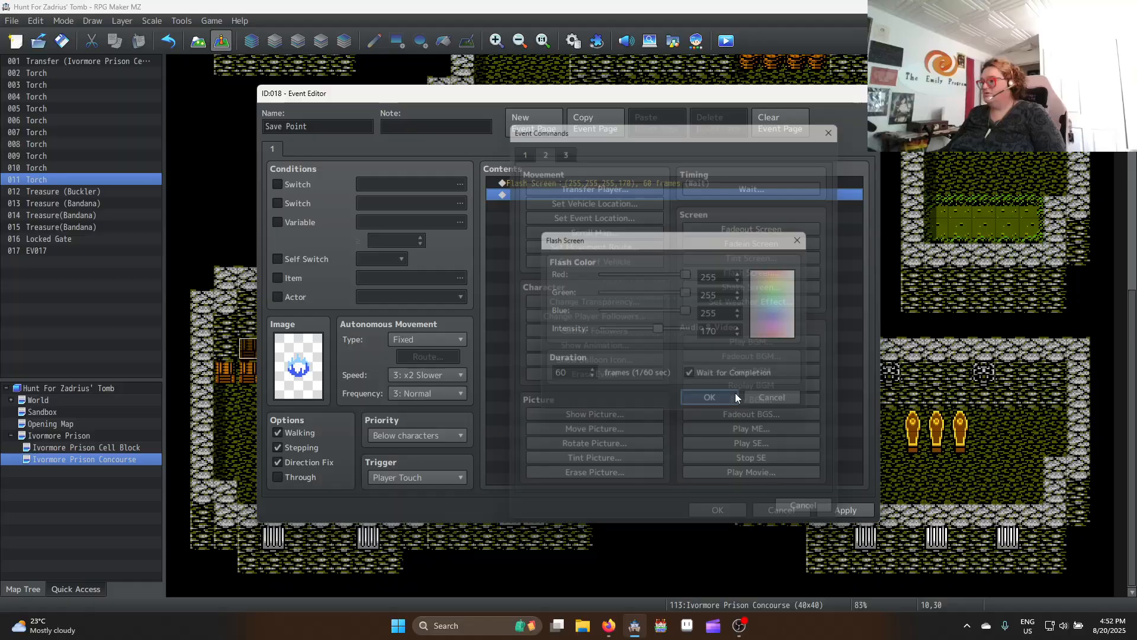
double_click(585, 197)
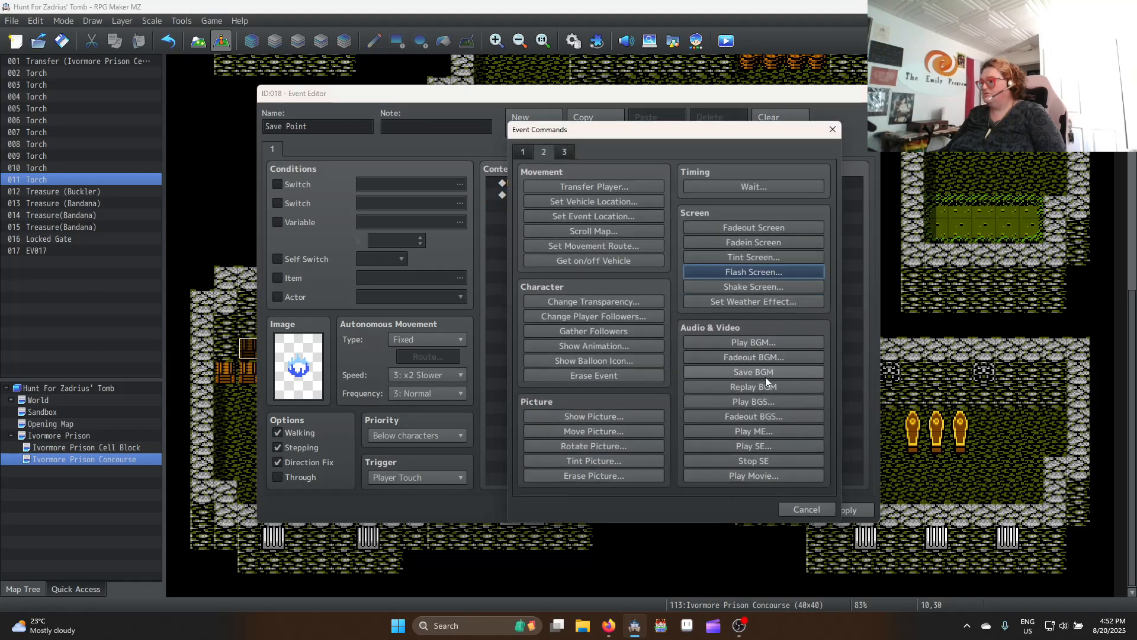
left_click(524, 156)
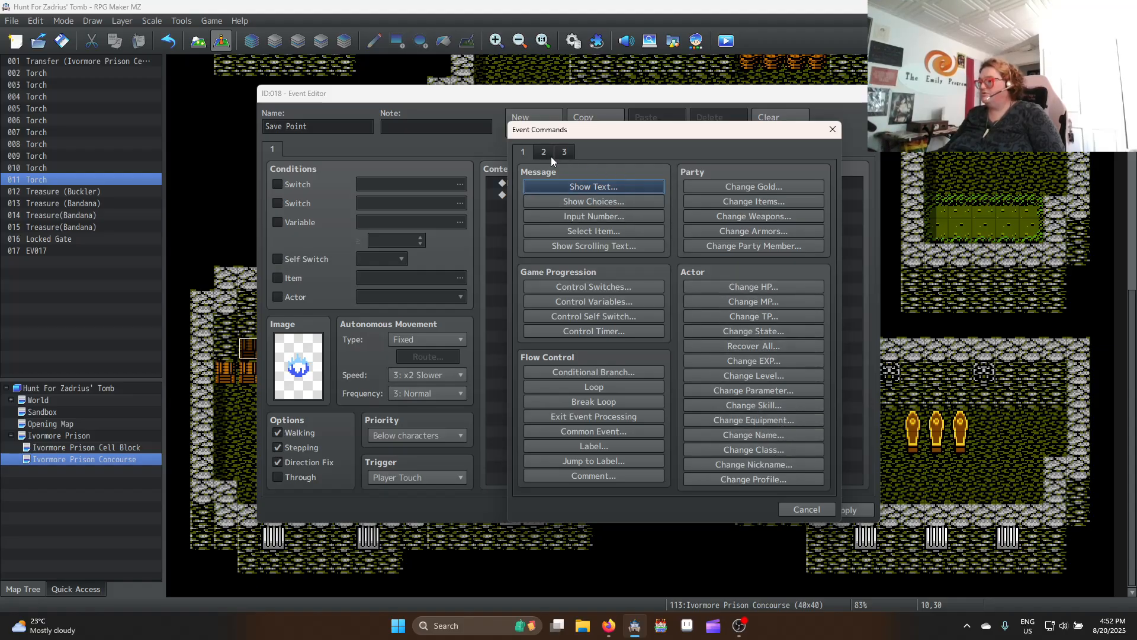
left_click(760, 345)
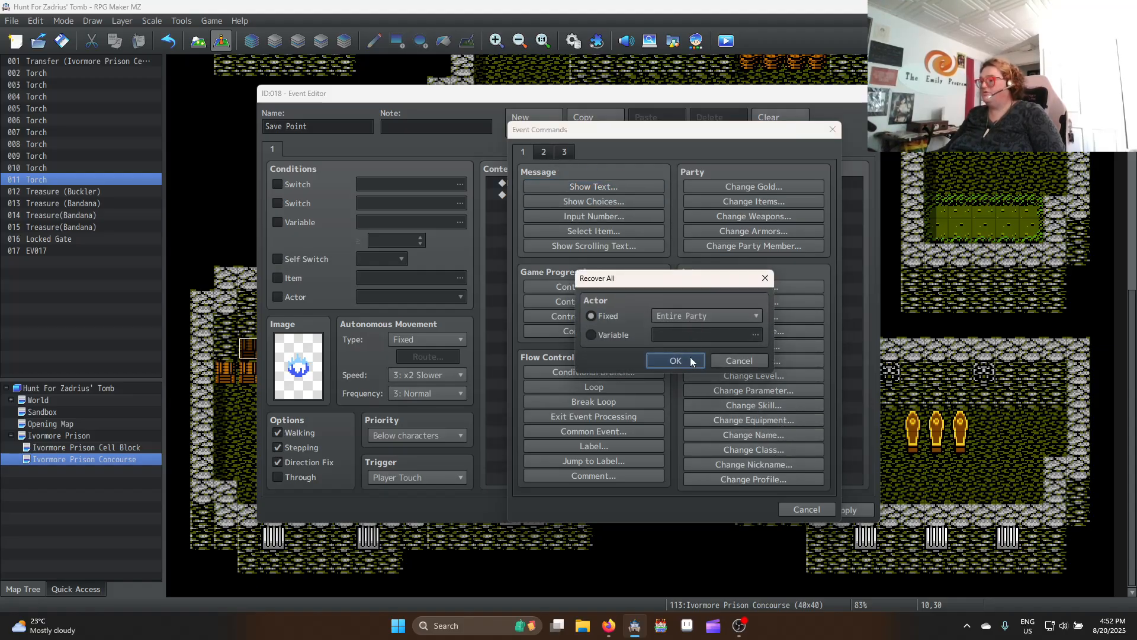
left_click(664, 359)
Add a Play SE command using the Recovery sound at 90% volume and 100% pitch after the Recover All command
double_click(571, 208)
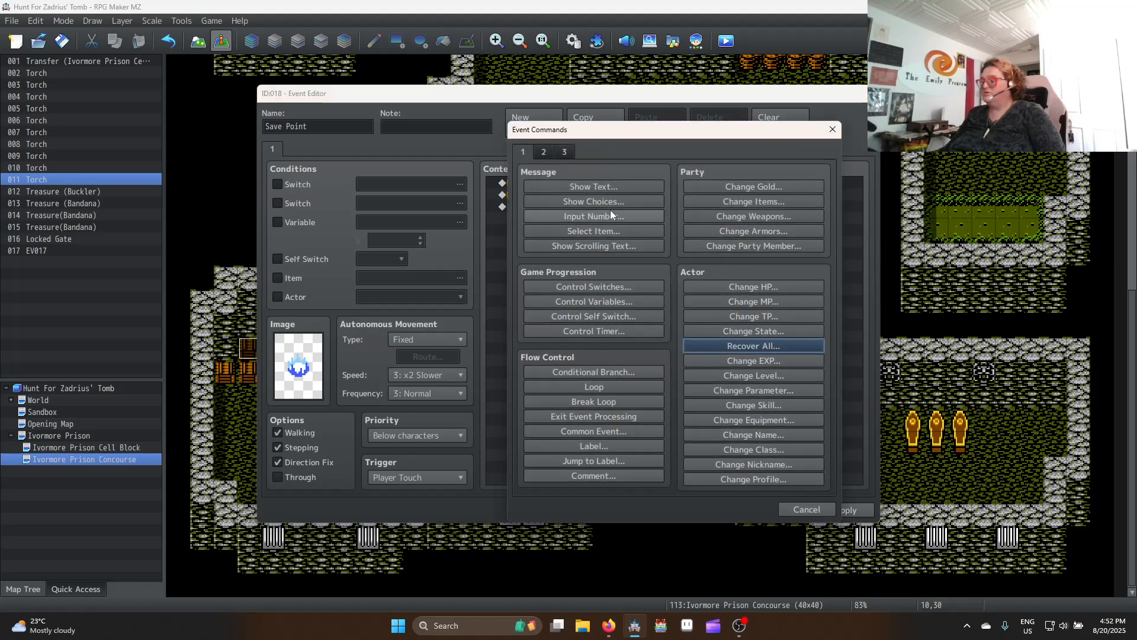
left_click(545, 153)
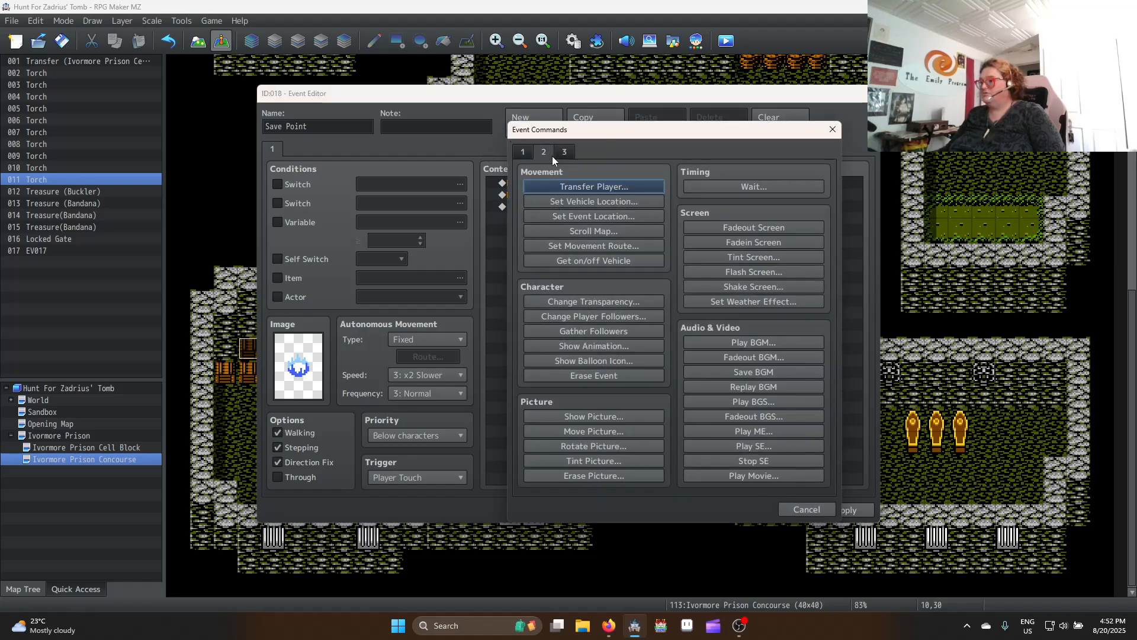
left_click(768, 445)
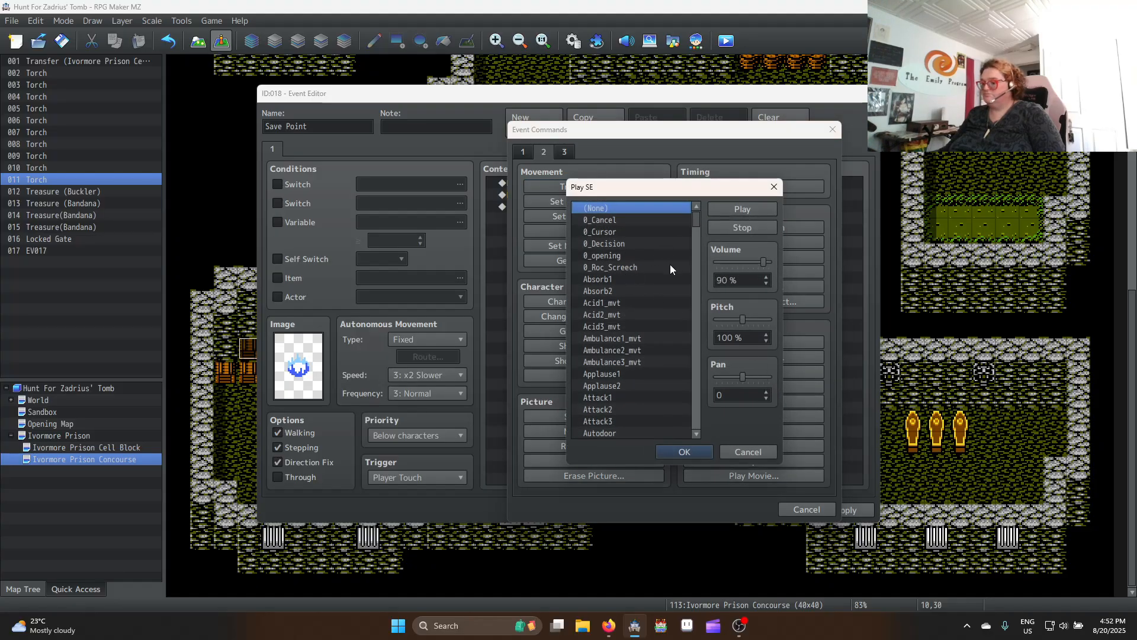
key("r")
scroll(639, 401, "down", 2)
left_click(619, 420)
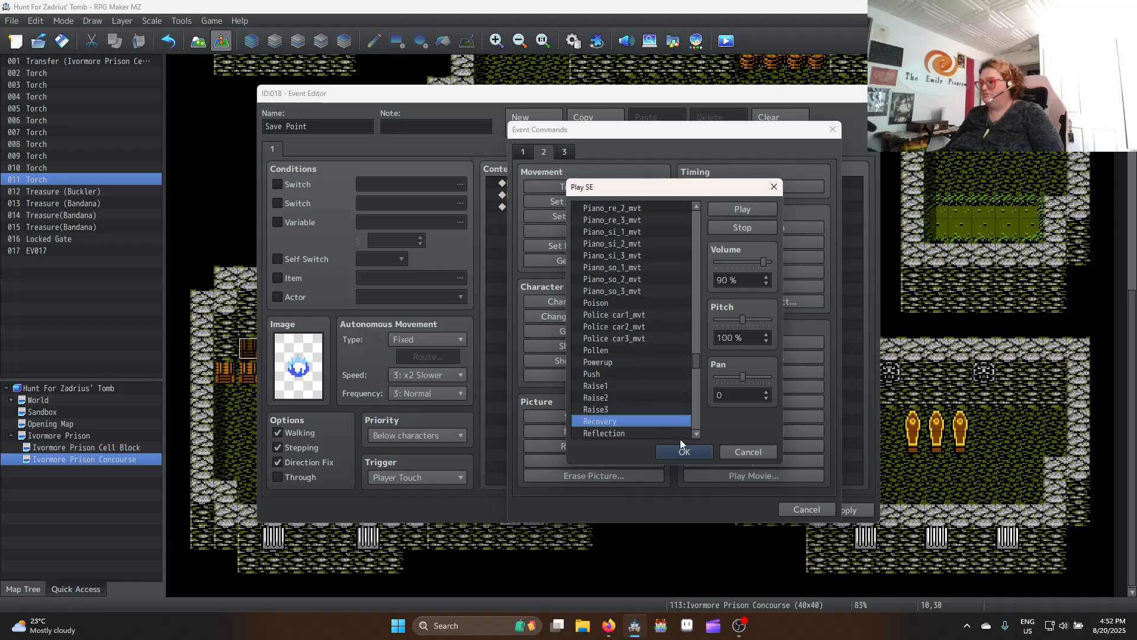
left_click(684, 448)
Move the Recovery sound effect command to the start of the event contents, before the screen flash
left_click(562, 209)
key("ctrl+x")
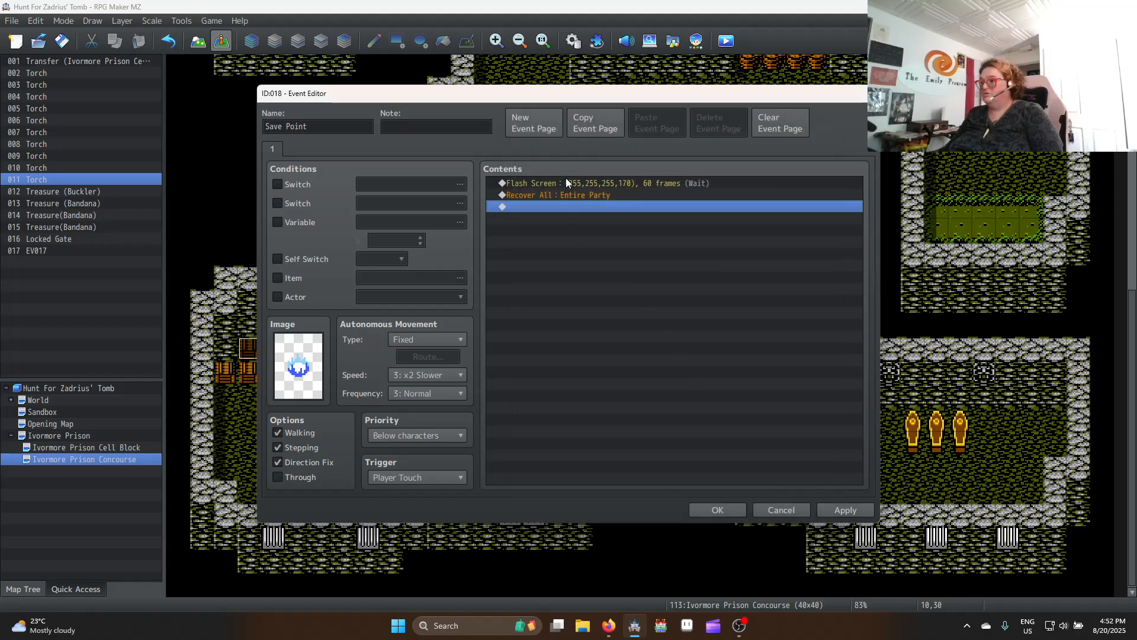
left_click(567, 183)
key("ctrl+v")
Insert a Show Text command at the end of the event contents with the speaker name Tip
left_click(558, 219)
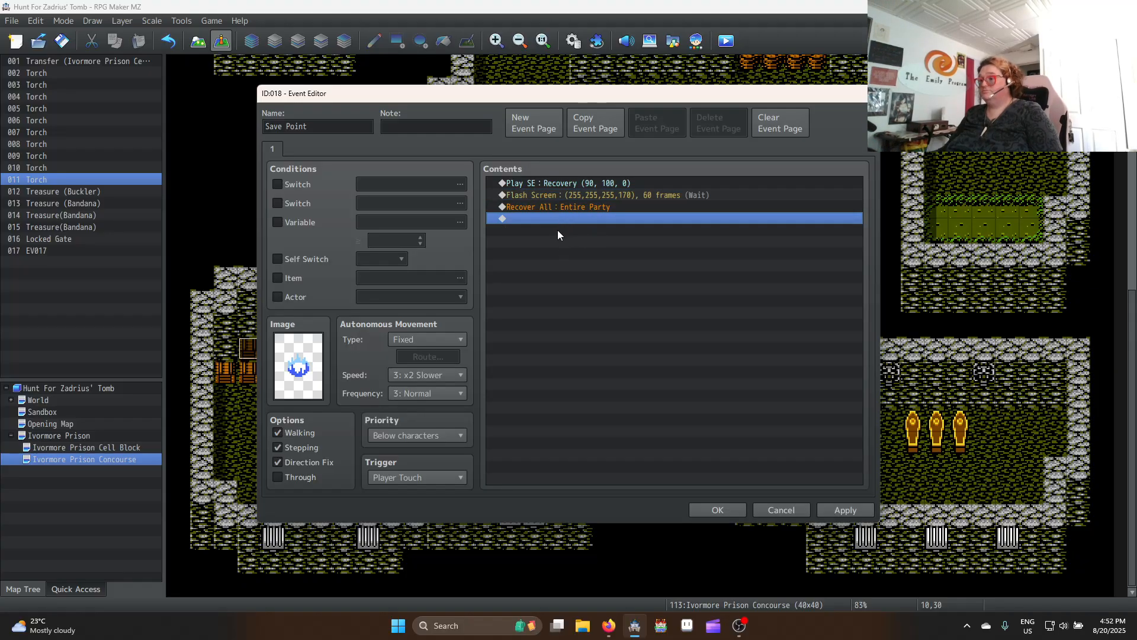
double_click(535, 218)
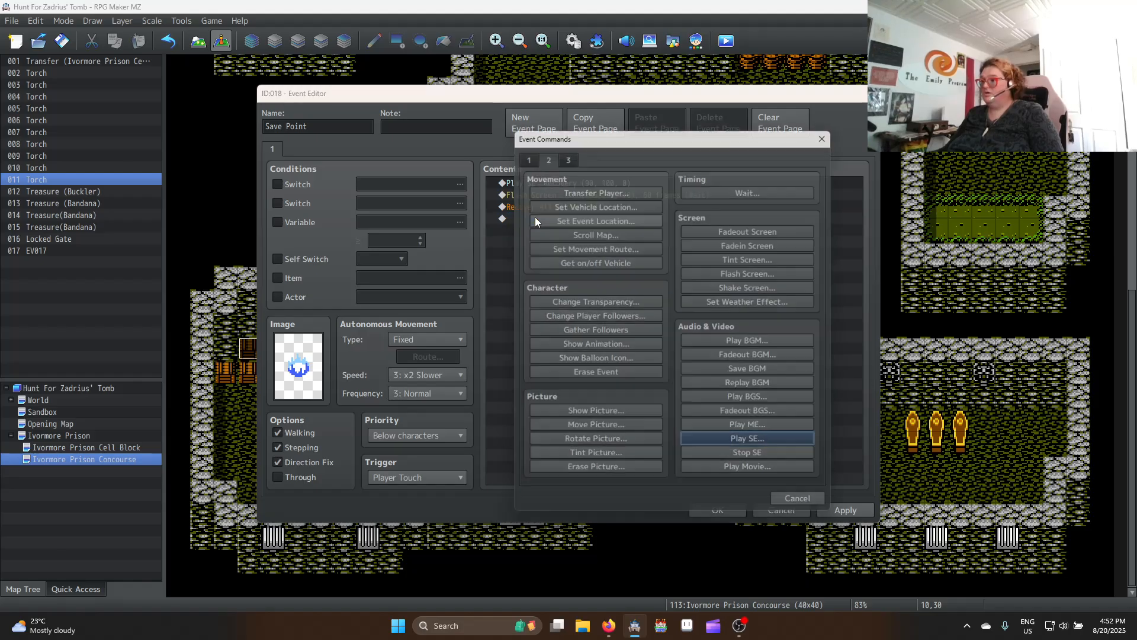
left_click(523, 152)
left_click(587, 186)
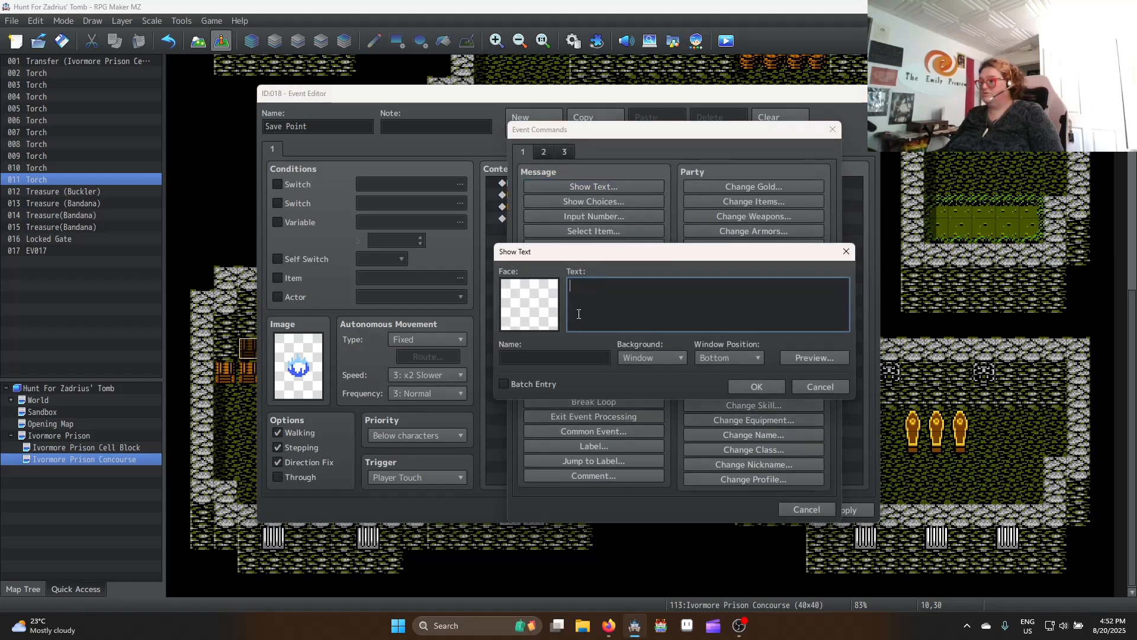
left_click(541, 357)
type("Tip")
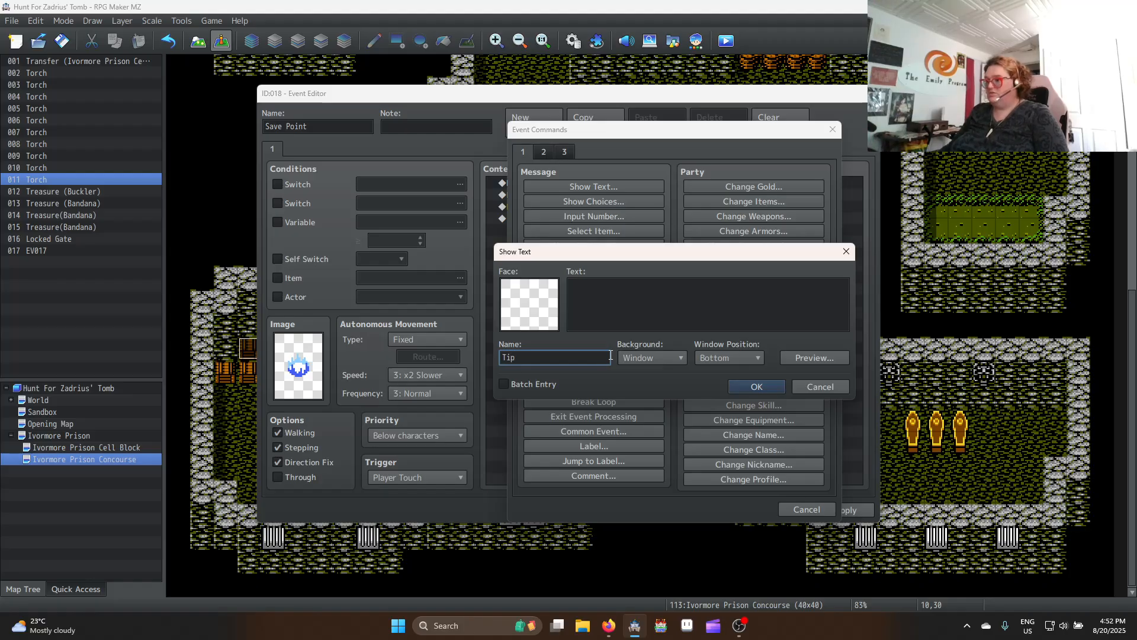
Enter the two-line message "You can save anywhere, but save points will restore HP/MP and can be a hint that there is danger nearby."
left_click(631, 299)
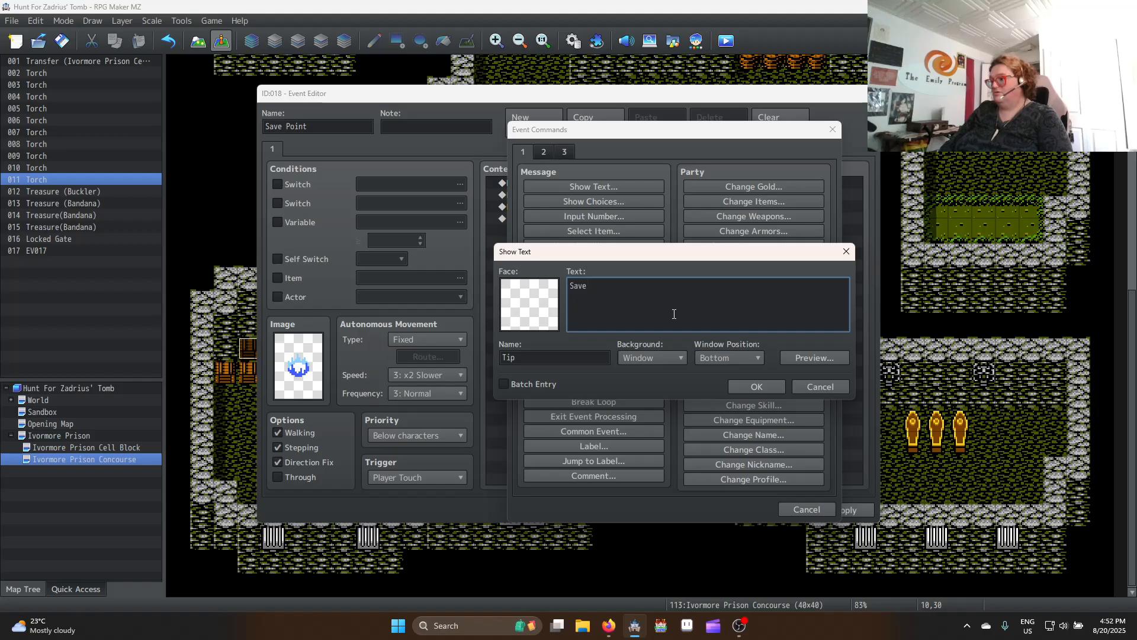
type("You can save anywhere, but save")
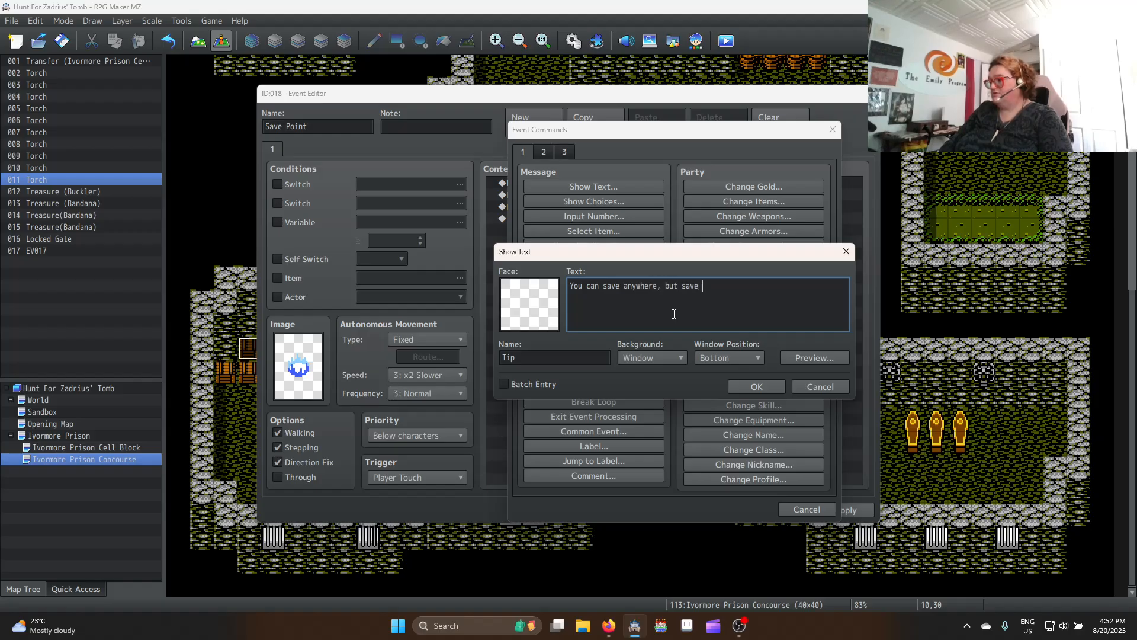
type(" points will re")
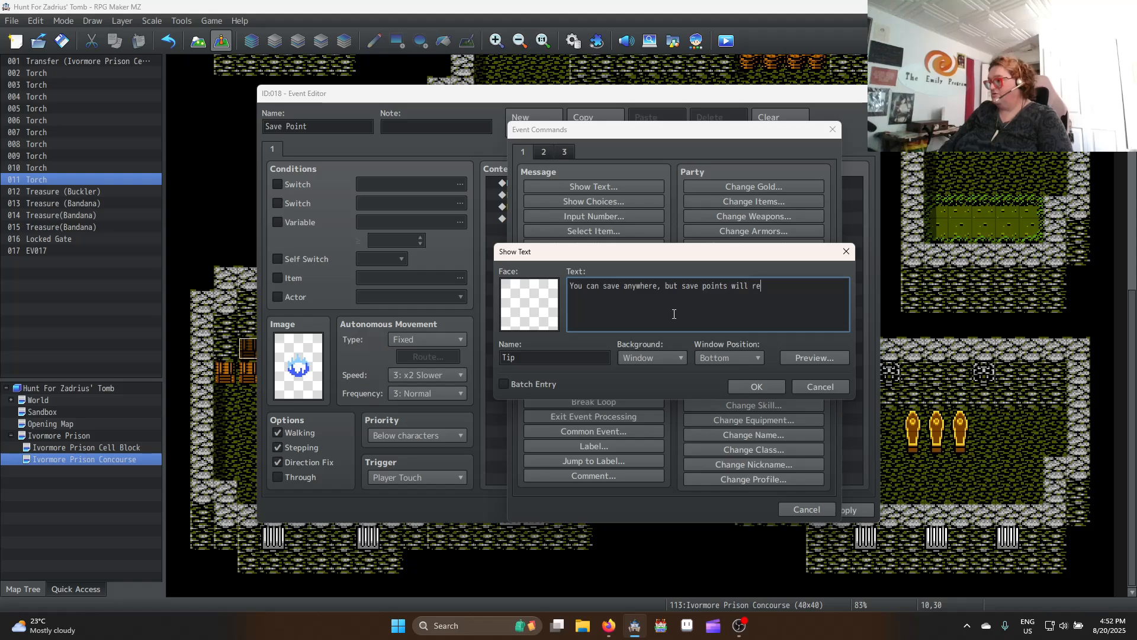
type("store HP/MP and")
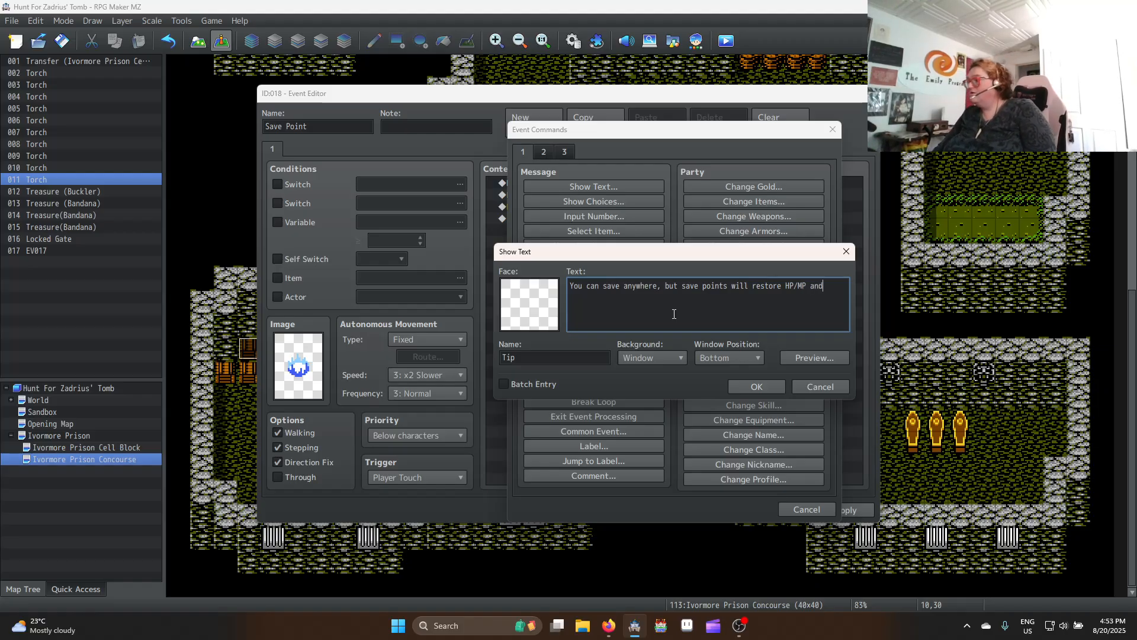
key("Return")
type("can be ")
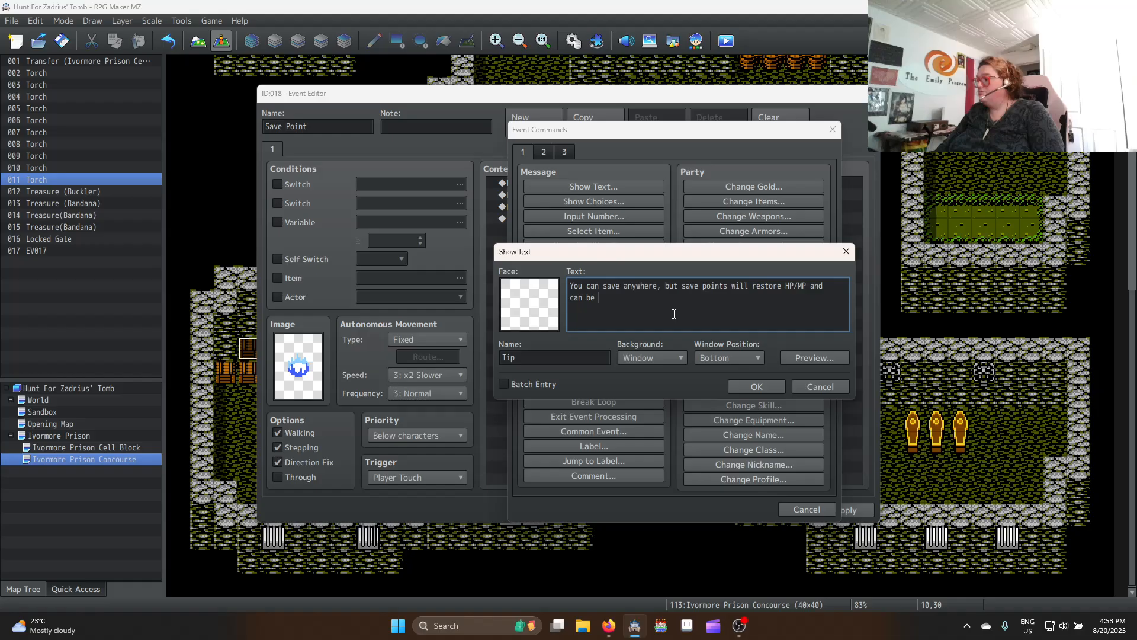
type("a hint t")
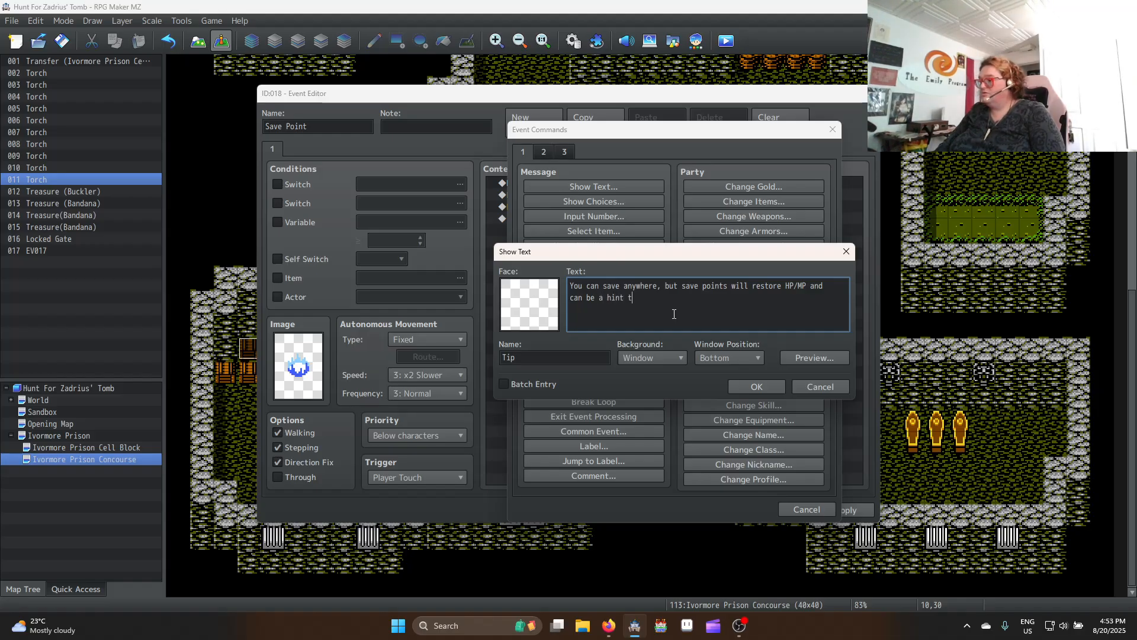
type("hat there is")
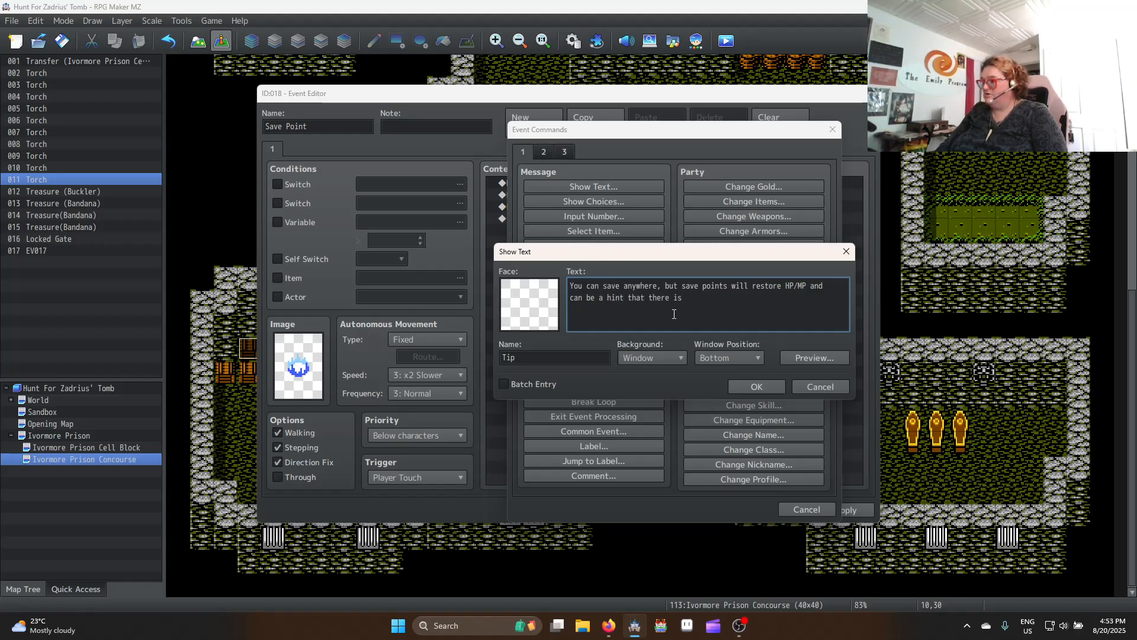
type(" dan")
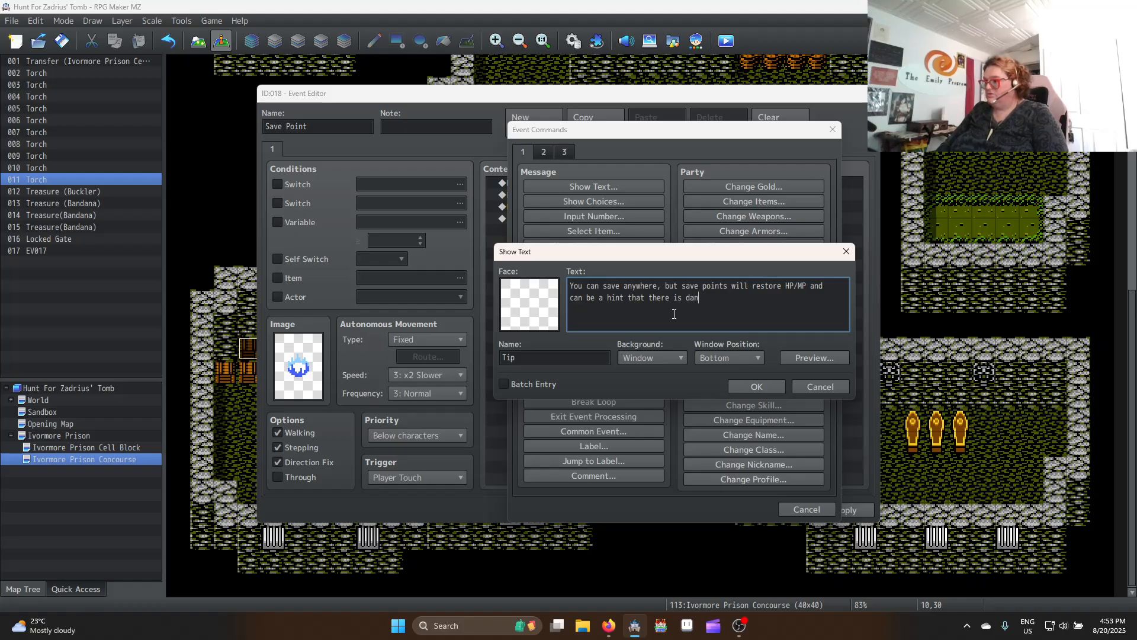
type("ger nearby.")
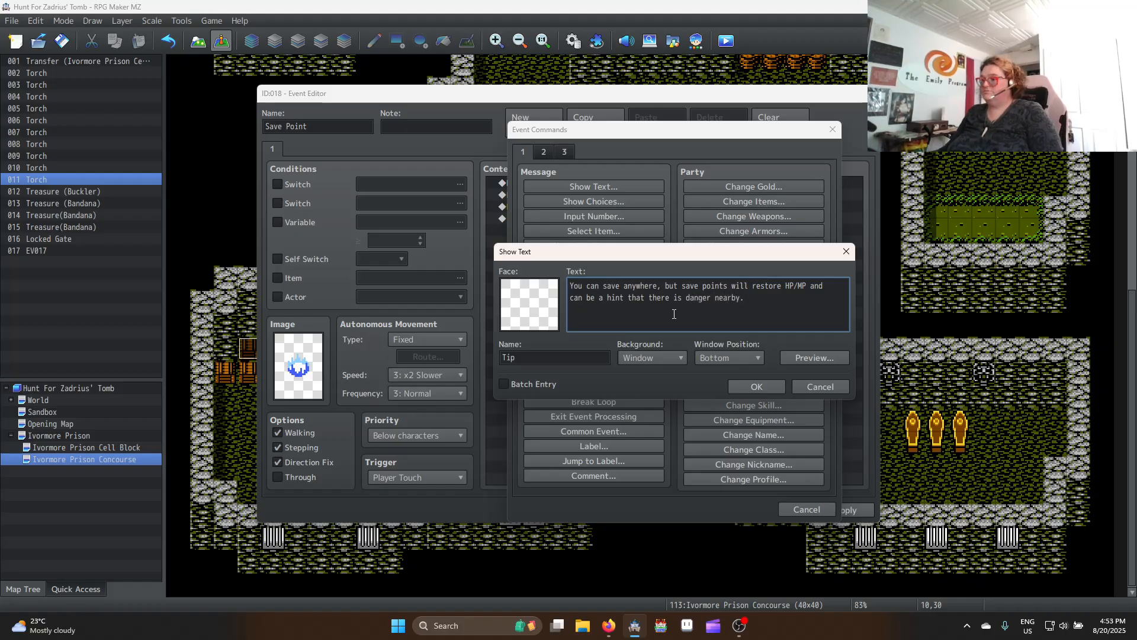
left_click(762, 386)
Move the Tip message to the start of the event contents, before the Recovery sound effect
left_click(560, 218)
key("Delete")
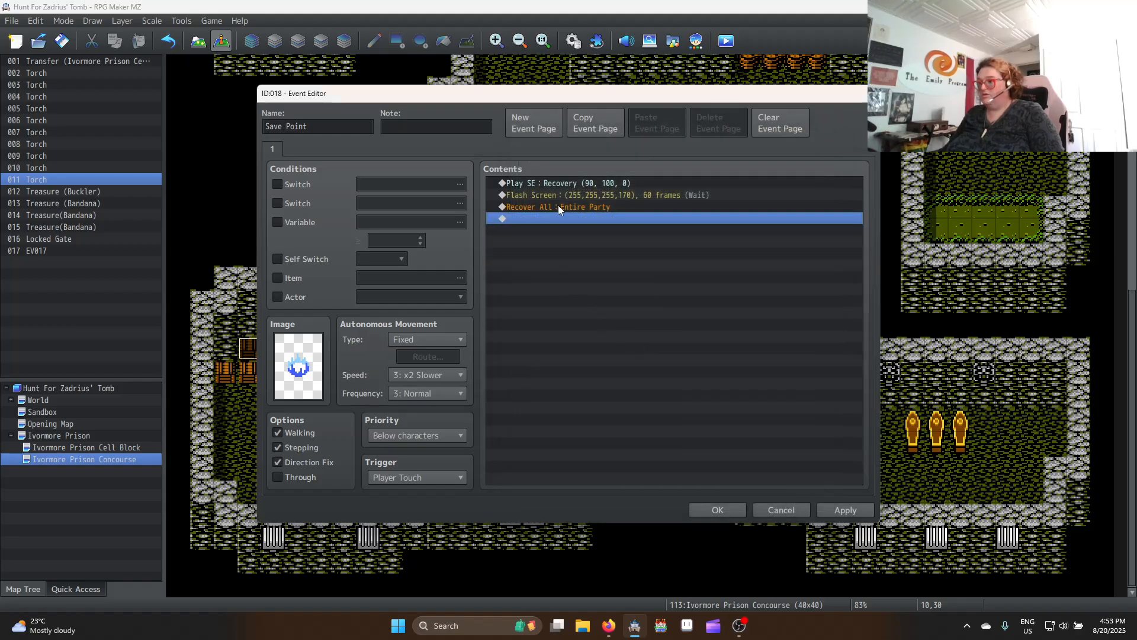
left_click(561, 186)
key("ctrl+v")
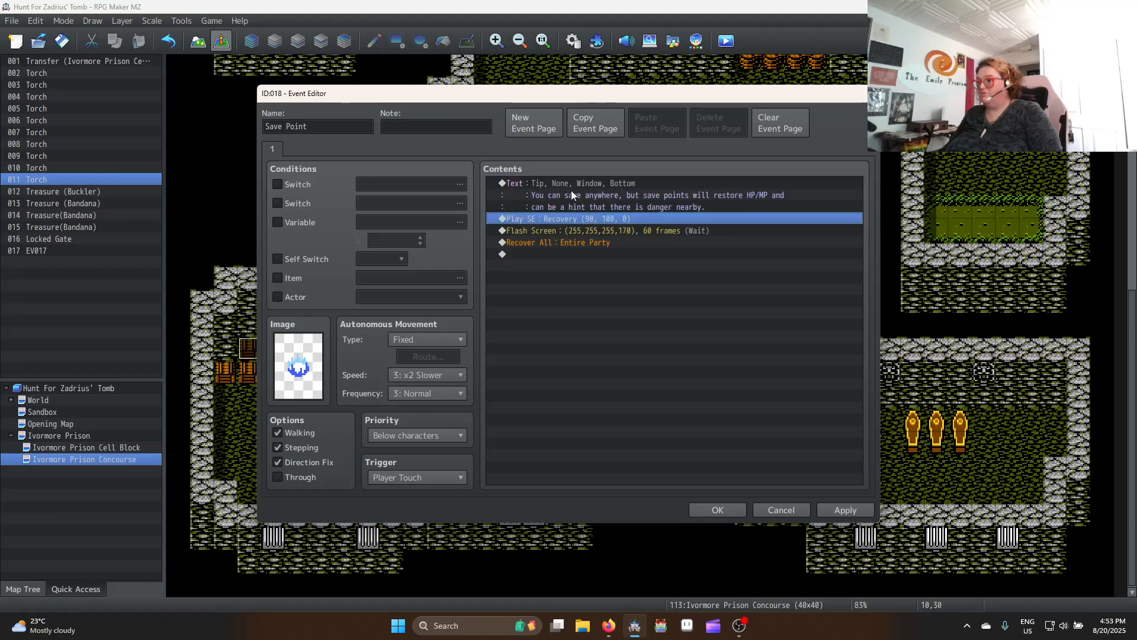
left_click(567, 184)
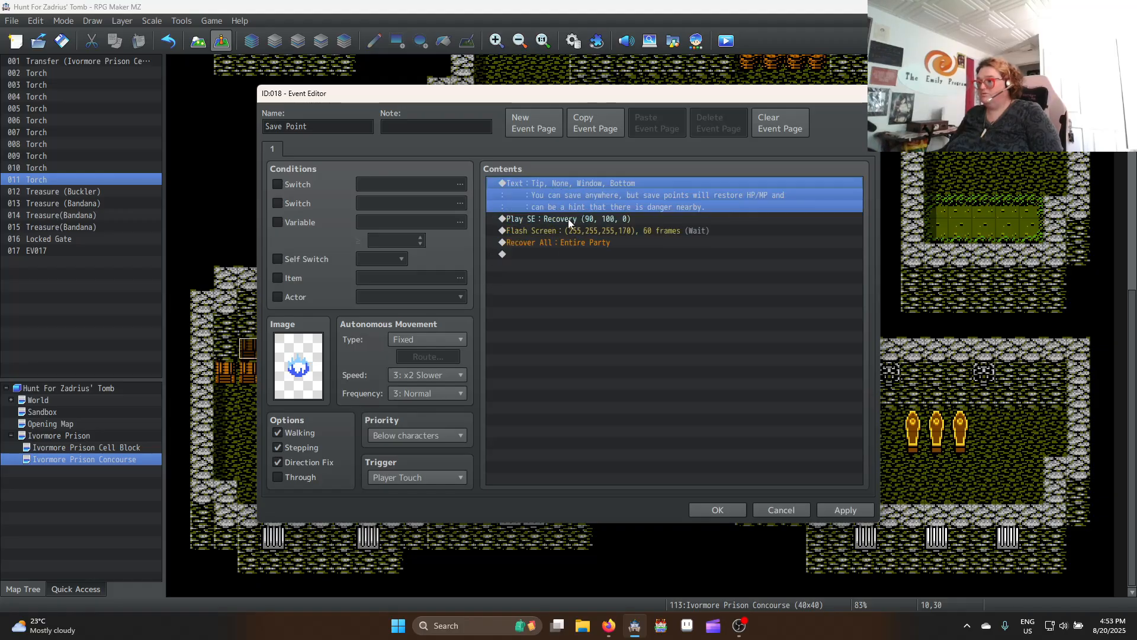
Add a Control Self Switch command setting A to ON at the end of the Save Point event's contents
double_click(544, 254)
left_click(580, 317)
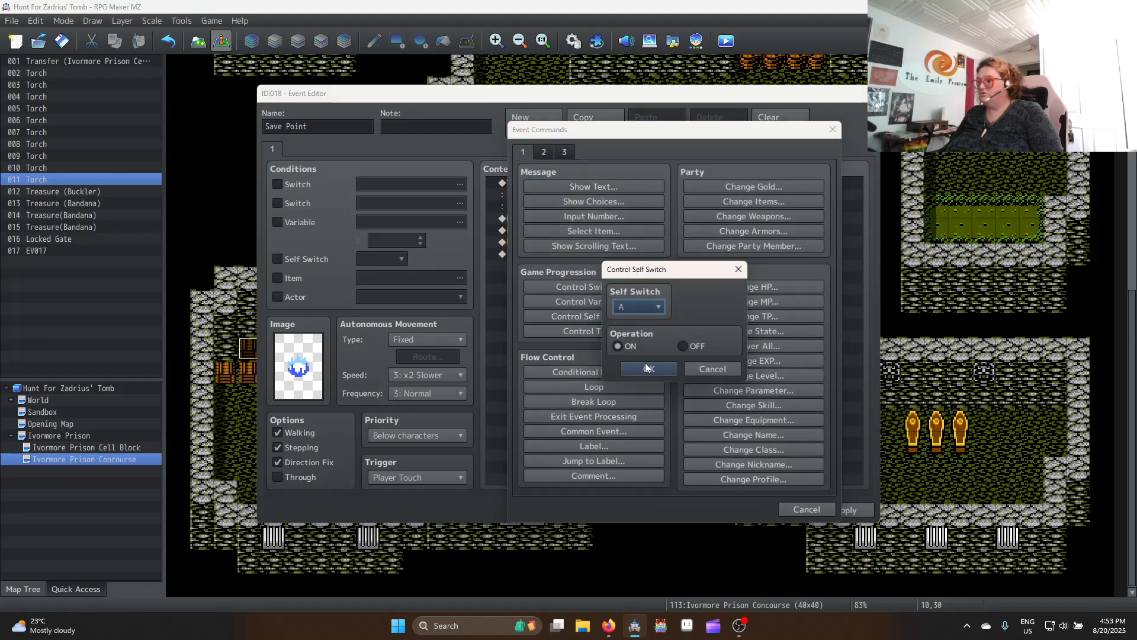
left_click(647, 368)
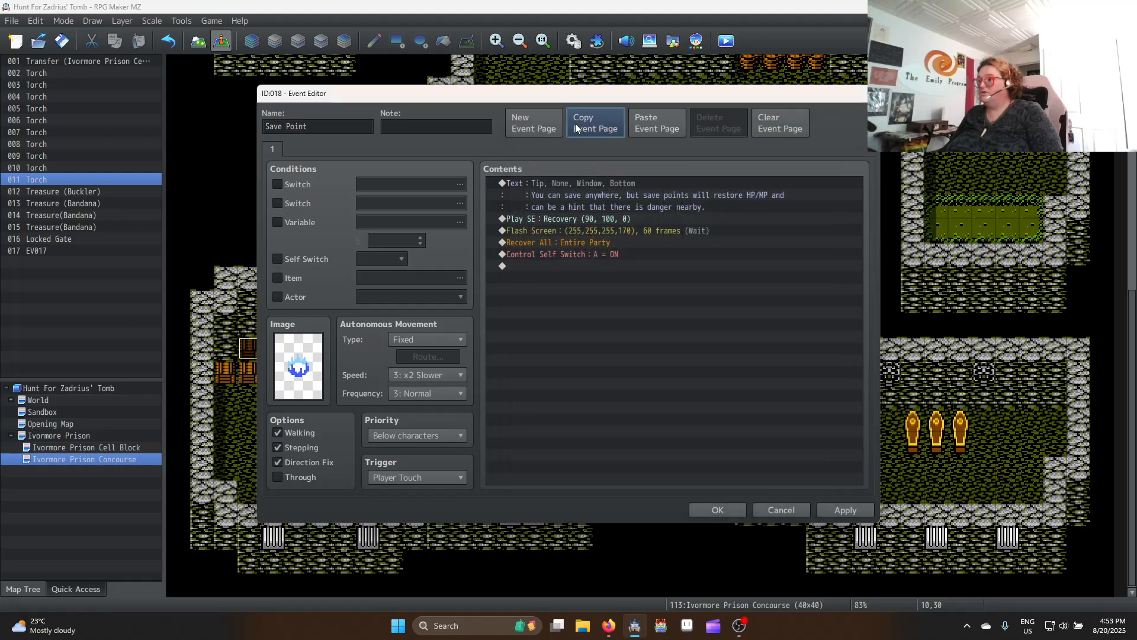
Duplicate the Save Point event page as page 2 and make it conditional on Self Switch A
left_click(576, 128)
left_click(659, 126)
left_click(294, 260)
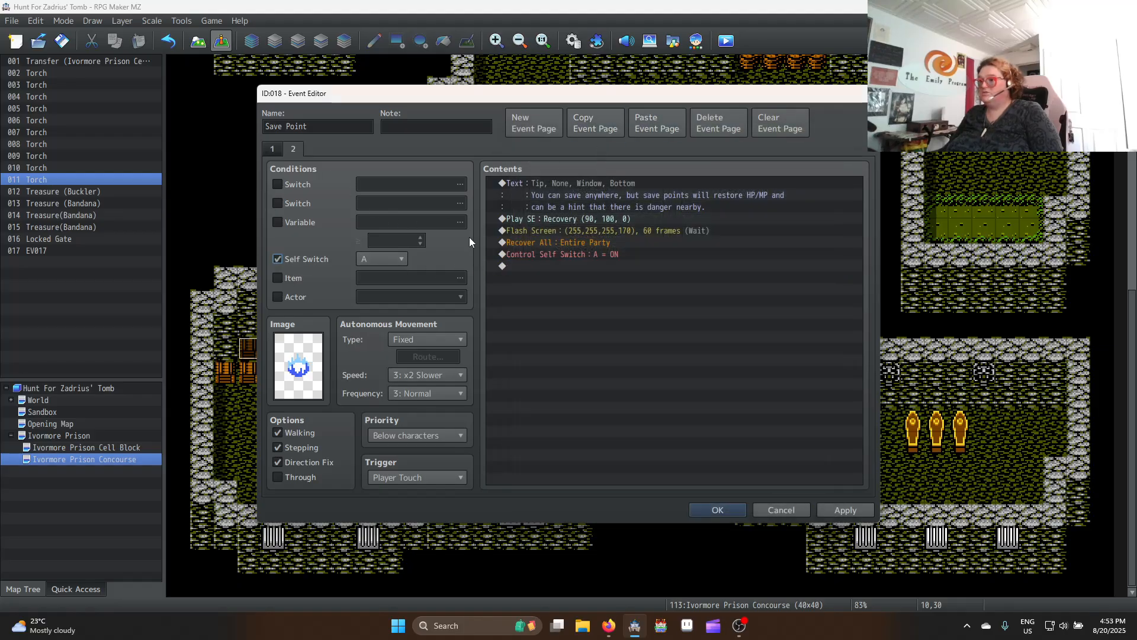
Remove the Tip message and the Control Self Switch command from page 2, and save the event
left_click(592, 179)
key("Delete")
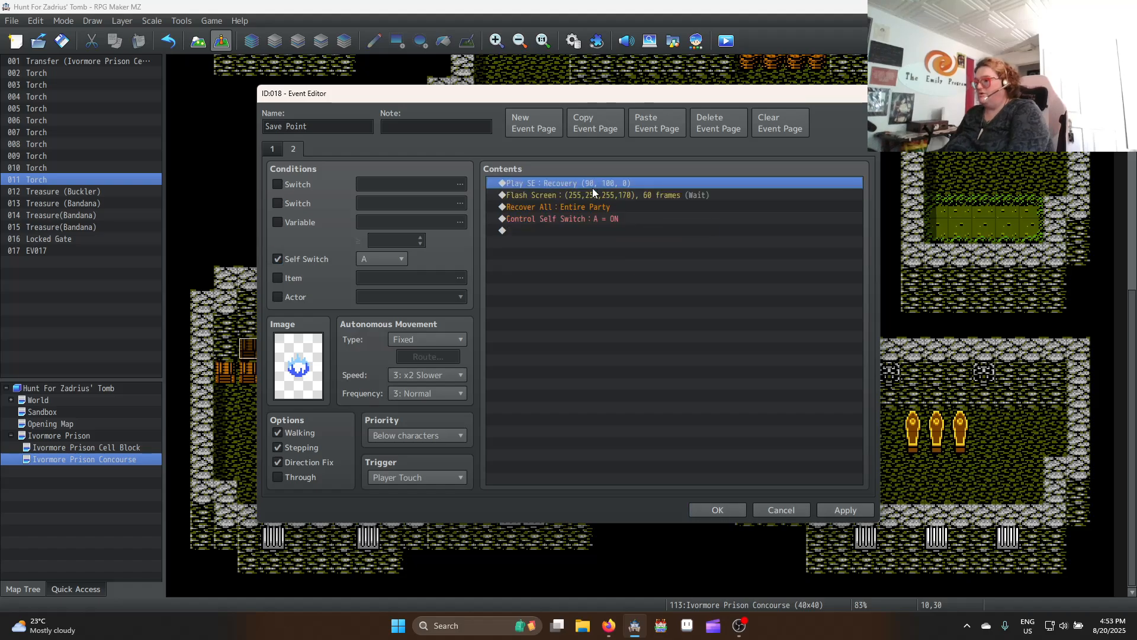
left_click(853, 509)
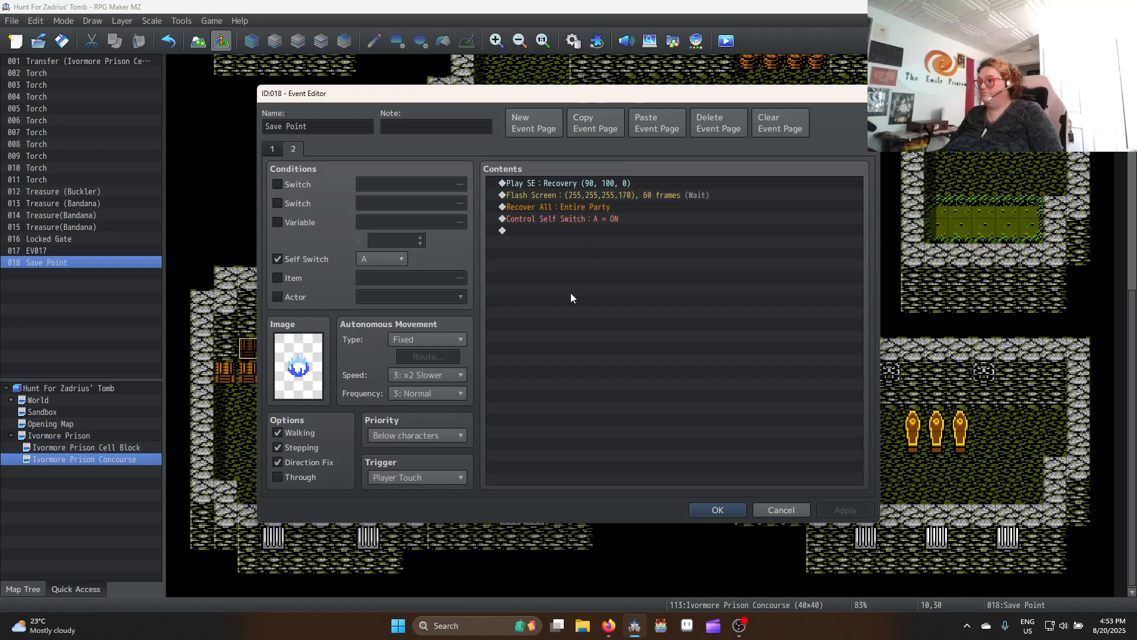
left_click(578, 217)
key("Delete")
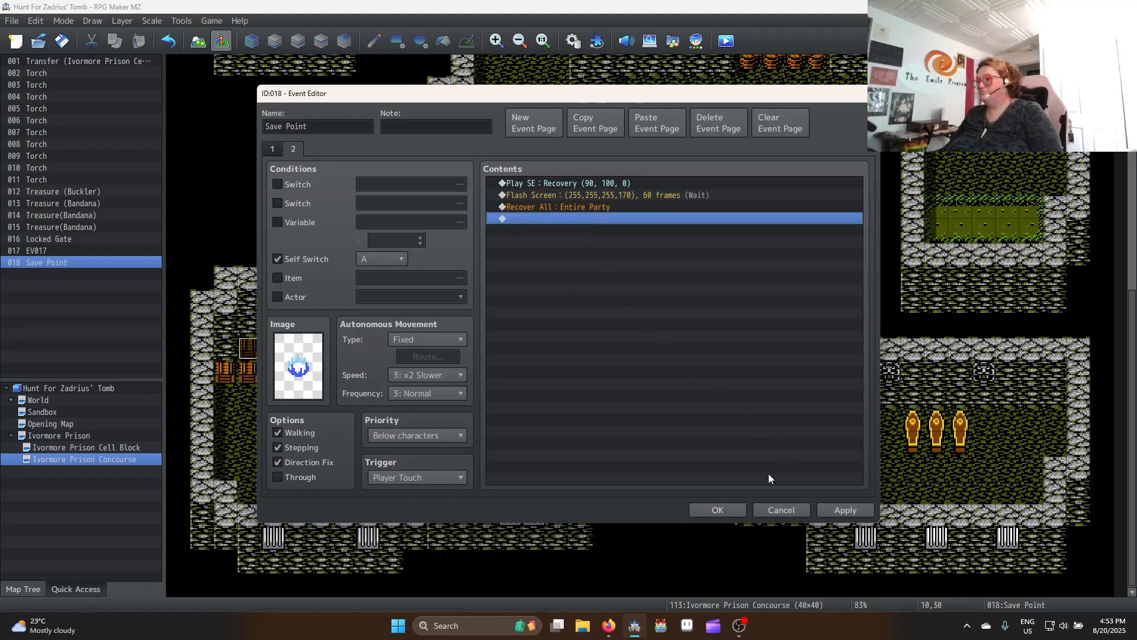
left_click(853, 511)
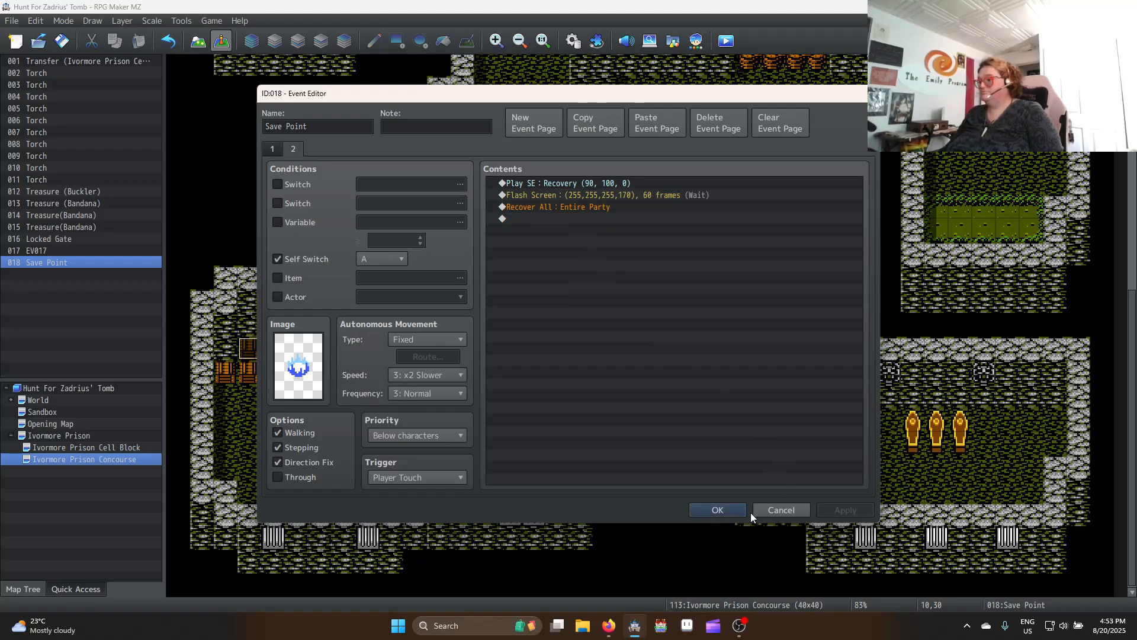
left_click(716, 509)
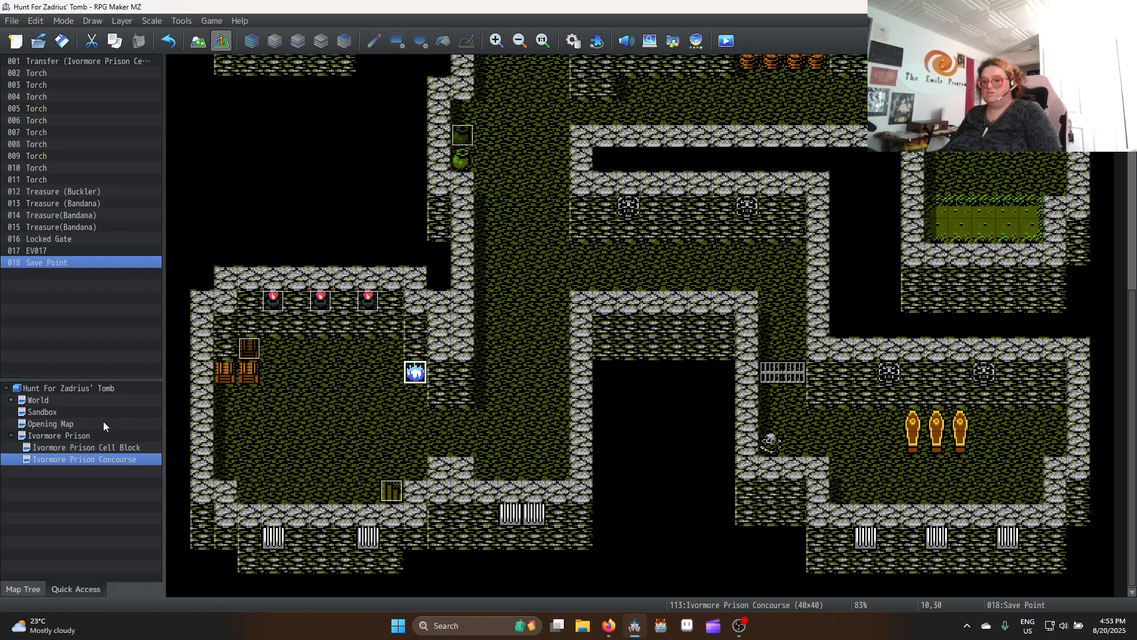
Paste a copy of the Save Point event on the Sandbox map, beside the blue-haired character
left_click(45, 411)
left_click(223, 94)
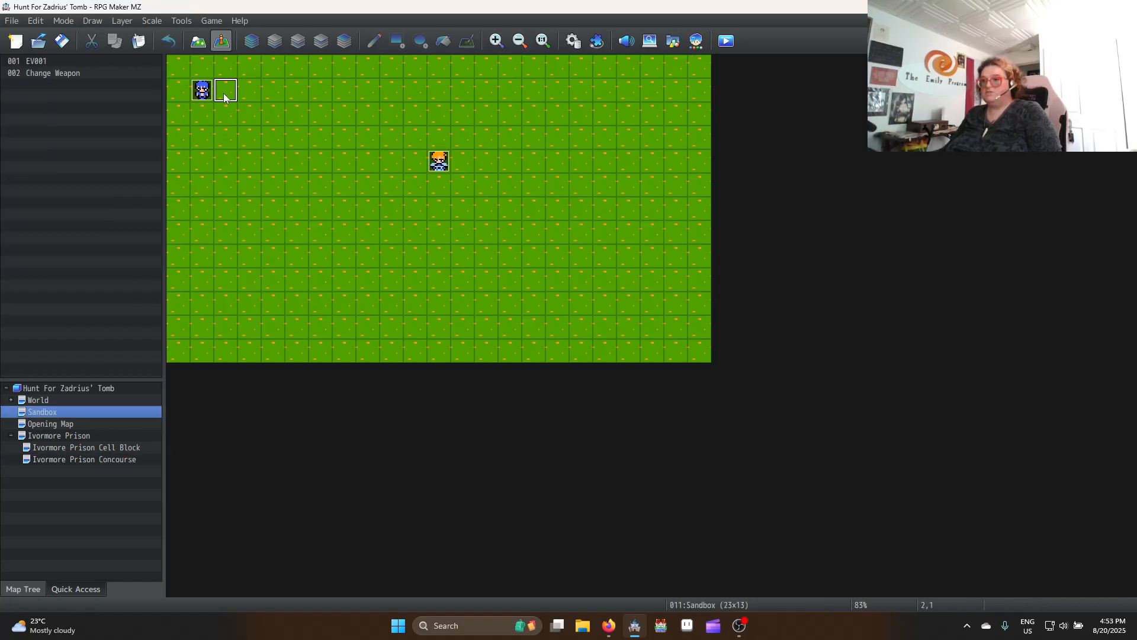
key("ctrl+v")
Reduce the Sandbox save point to a single unconditional page without the Tip message and the self switch command
double_click(224, 92)
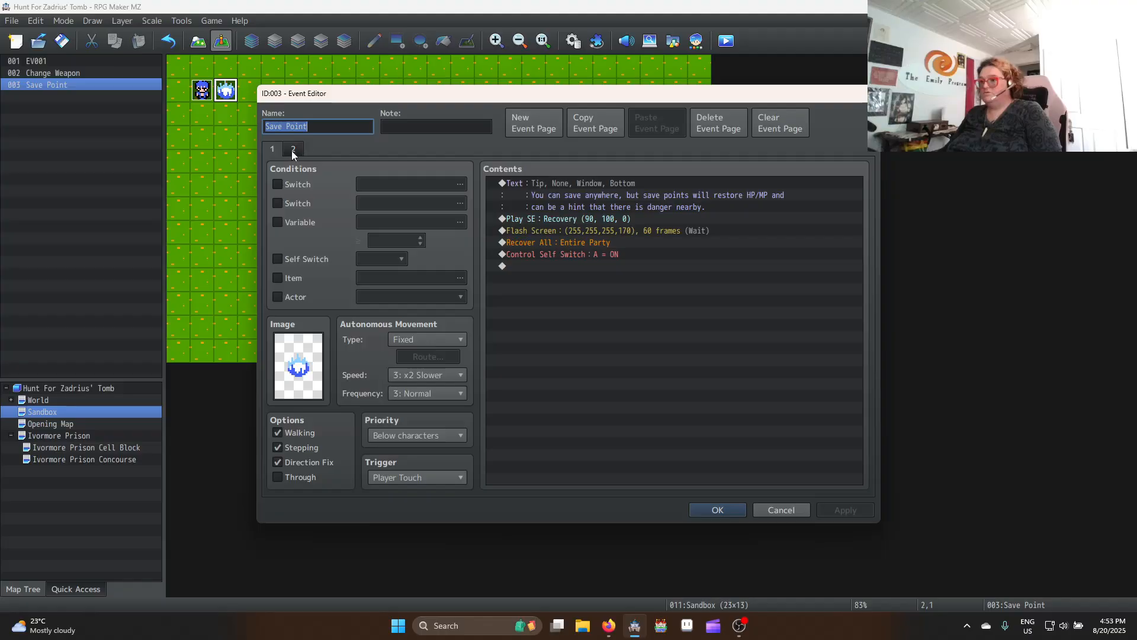
left_click(585, 183)
key("Delete")
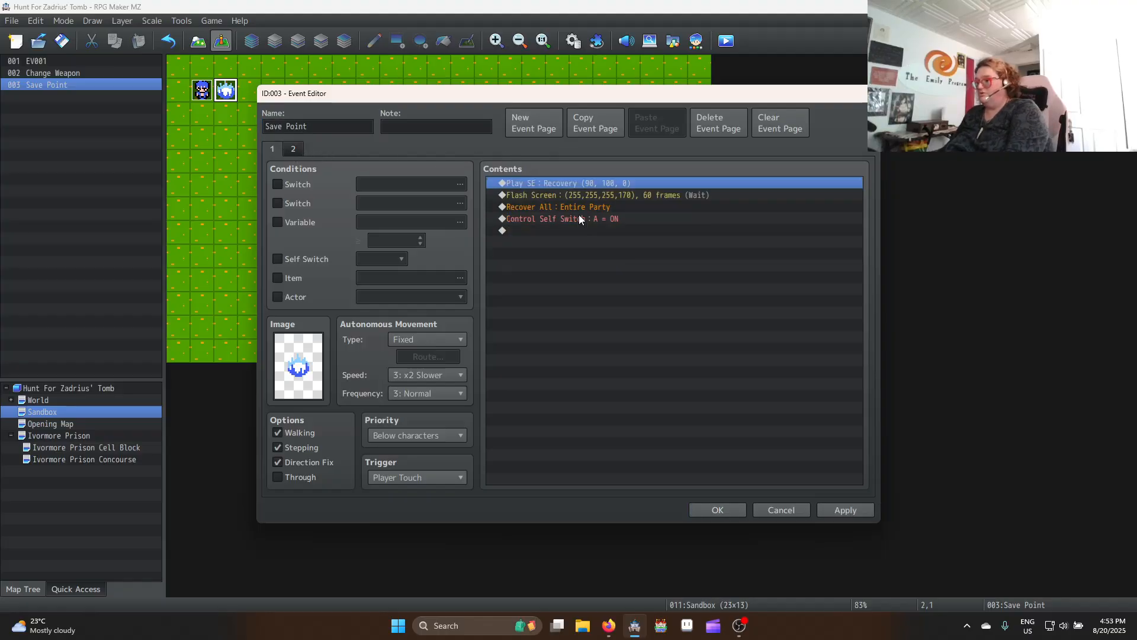
left_click(572, 216)
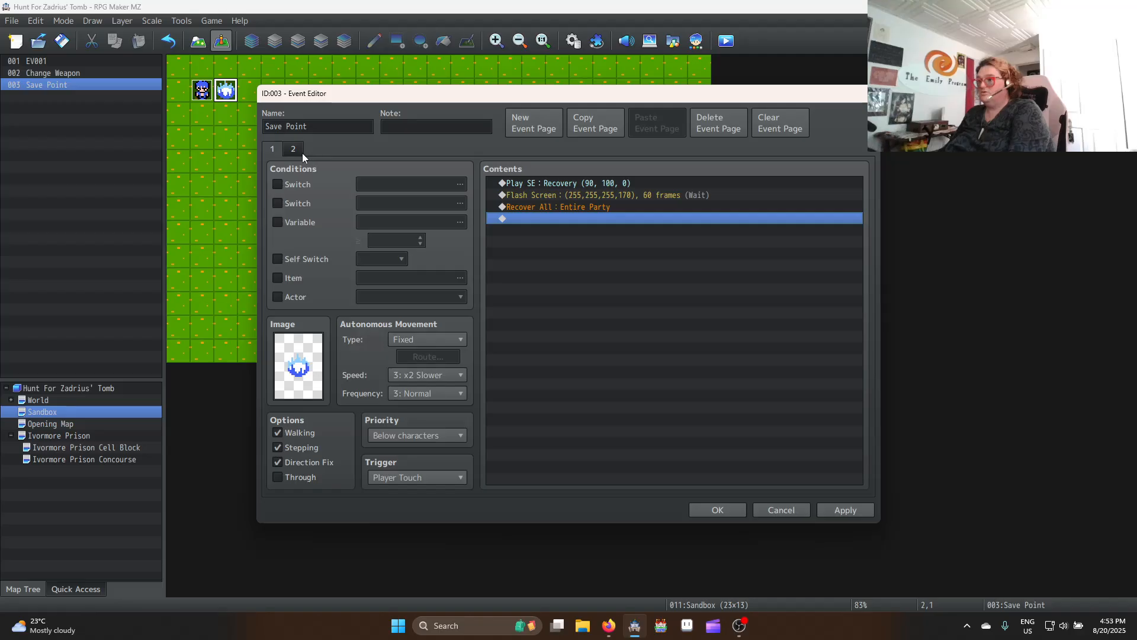
left_click(718, 126)
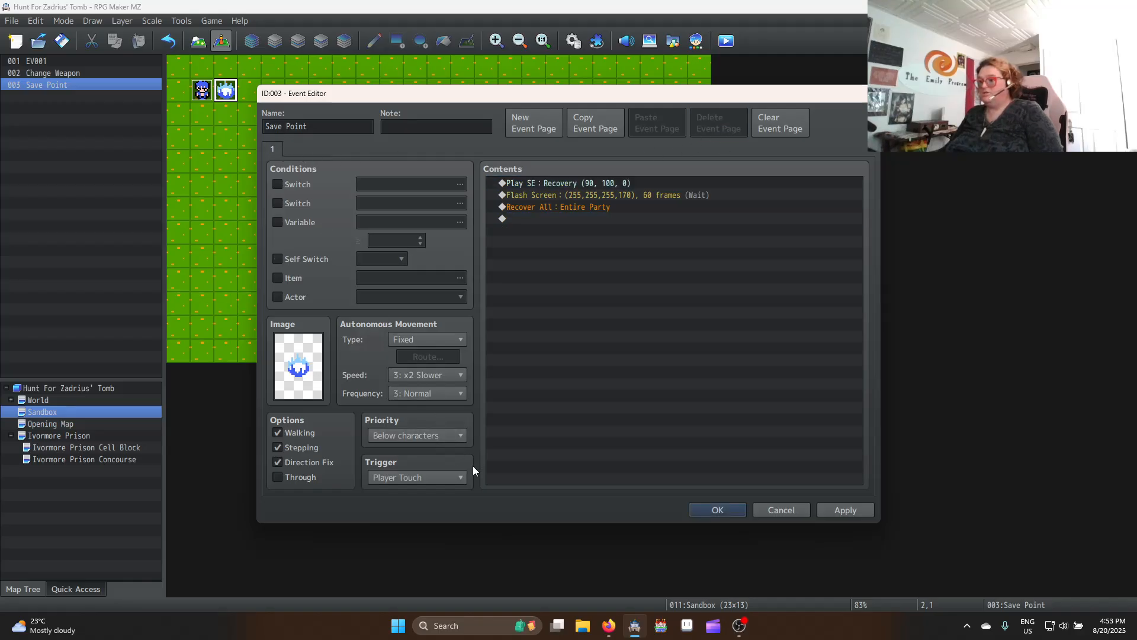
left_click(732, 512)
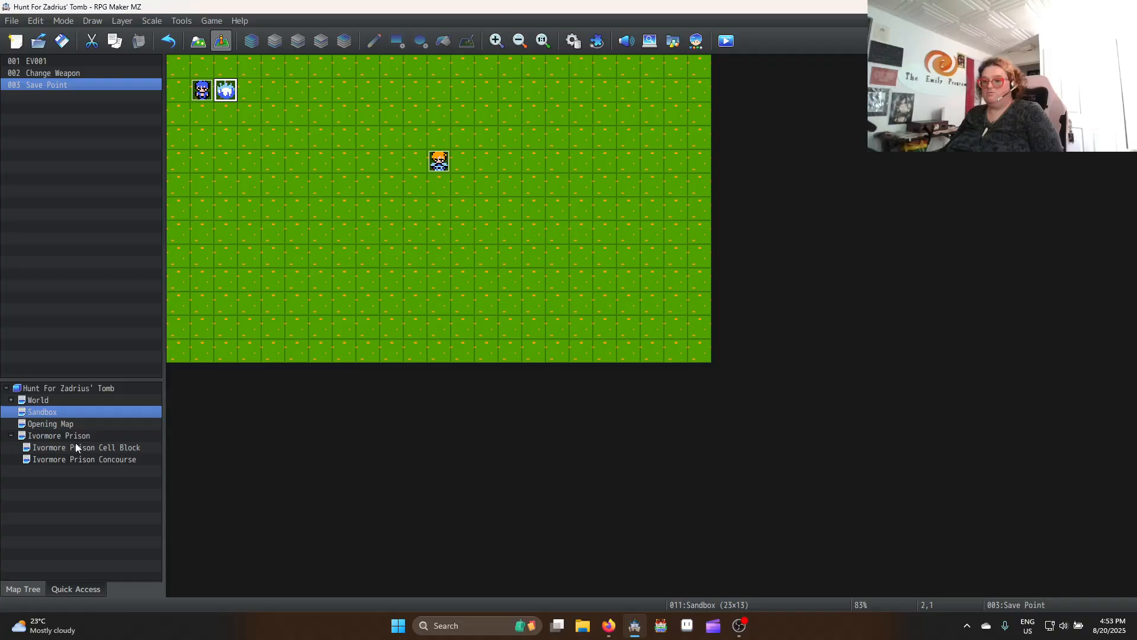
left_click(89, 436)
left_click(126, 457)
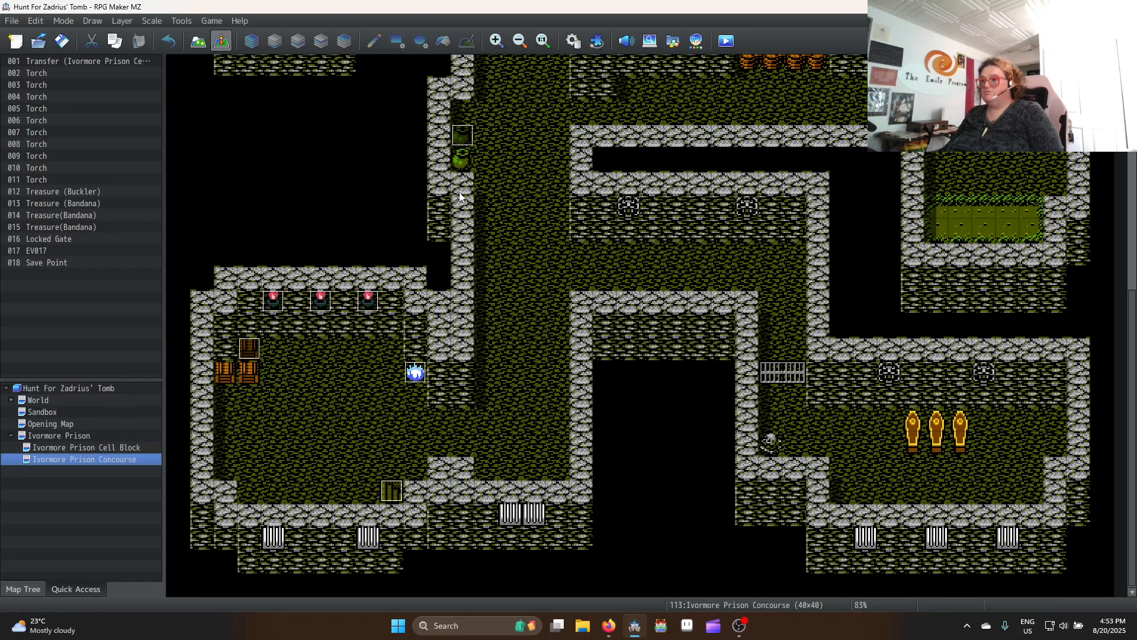
left_click(326, 302)
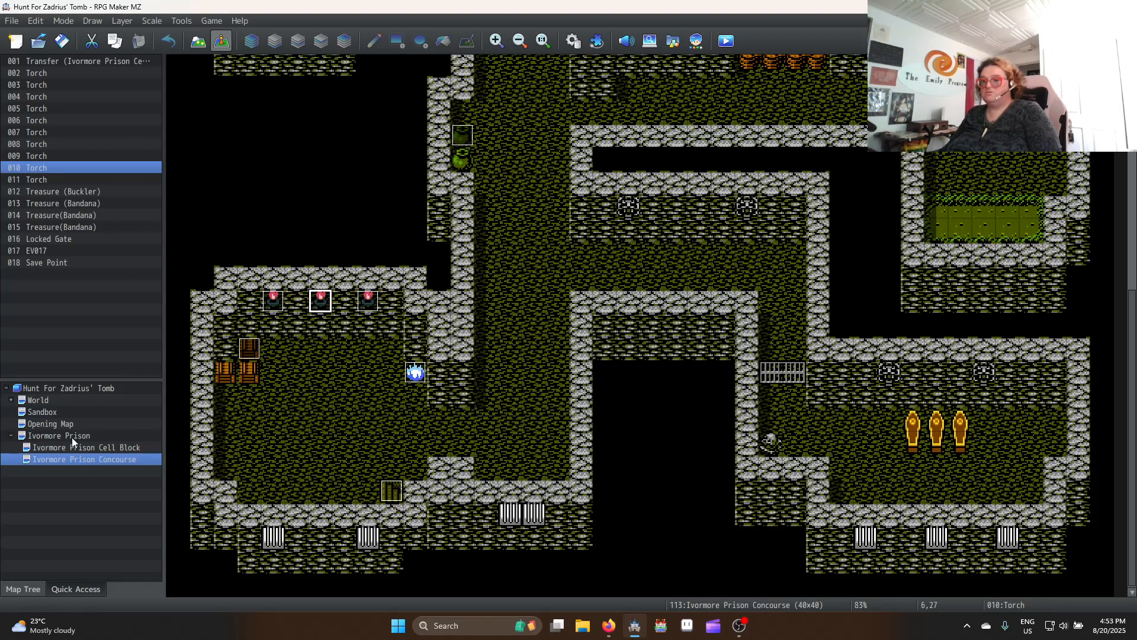
left_click(45, 402)
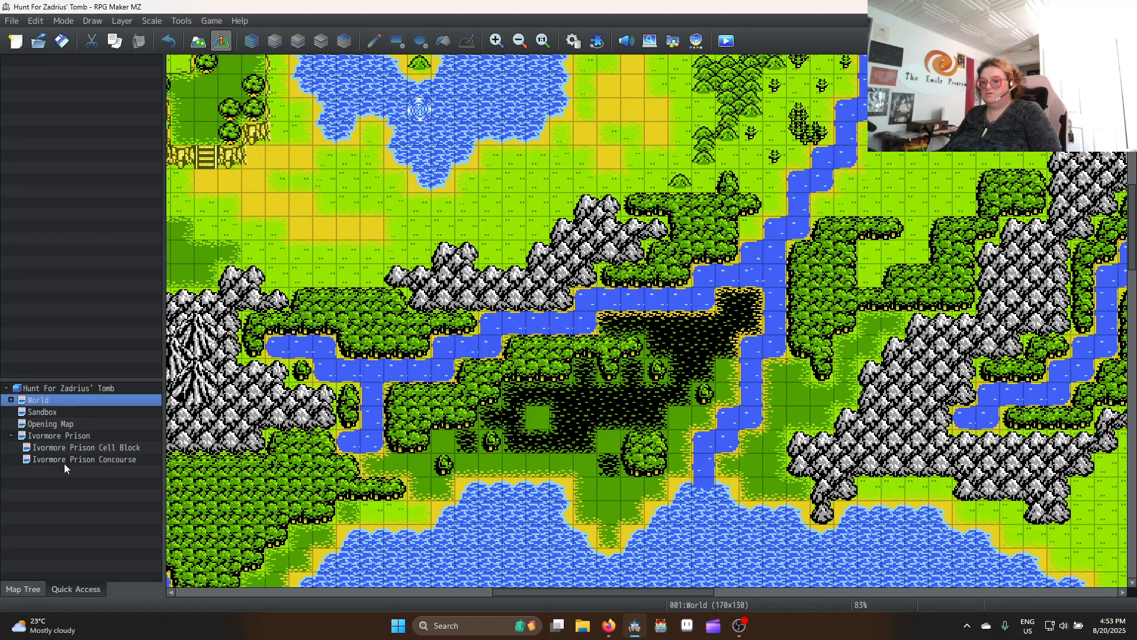
left_click(64, 461)
left_click(41, 412)
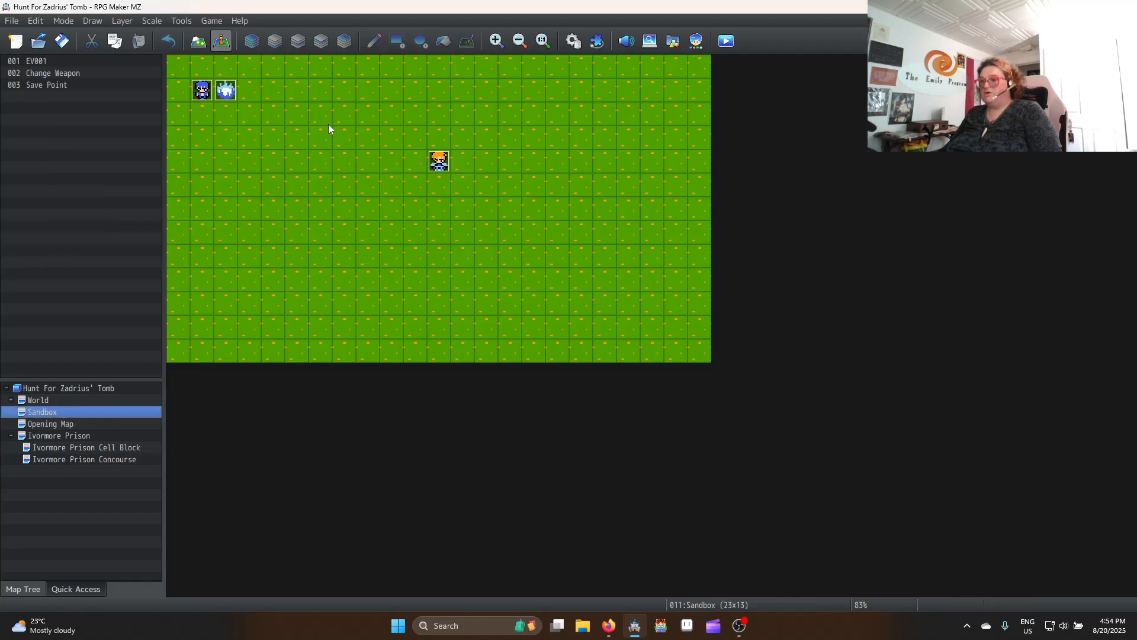
left_click(249, 90)
left_click(81, 459)
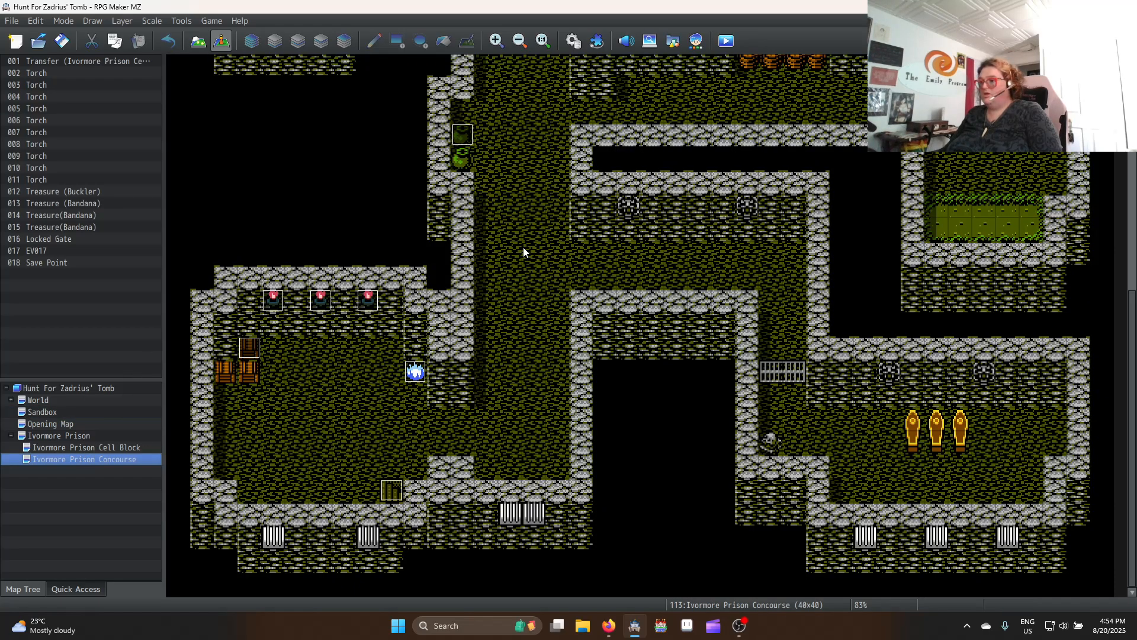
scroll(524, 252, "up", 10)
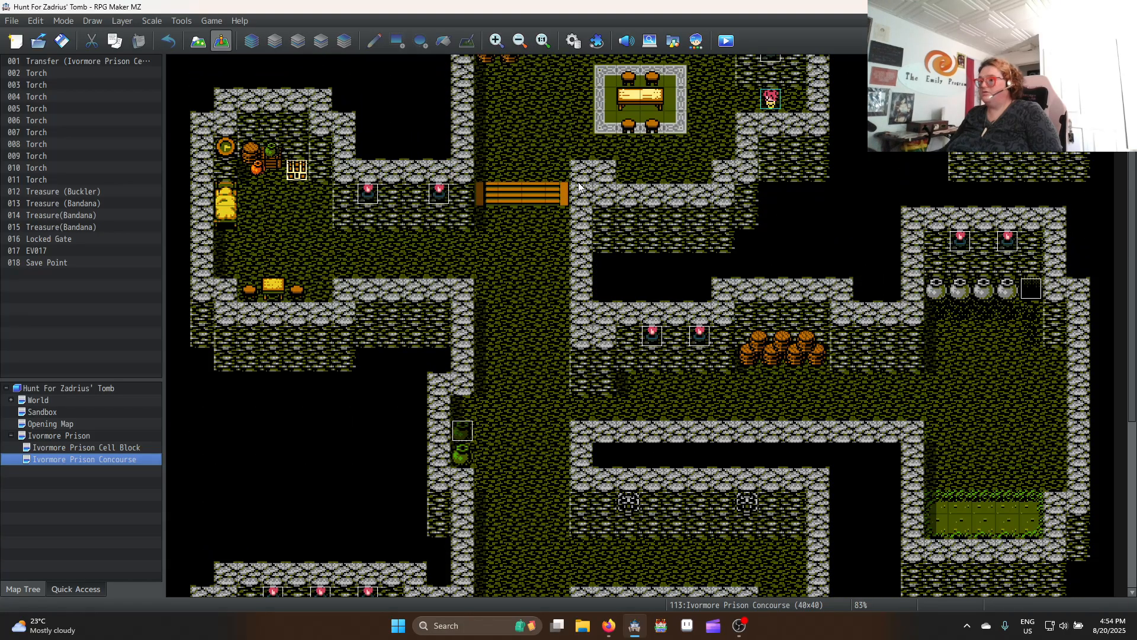
scroll(579, 186, "down", 7)
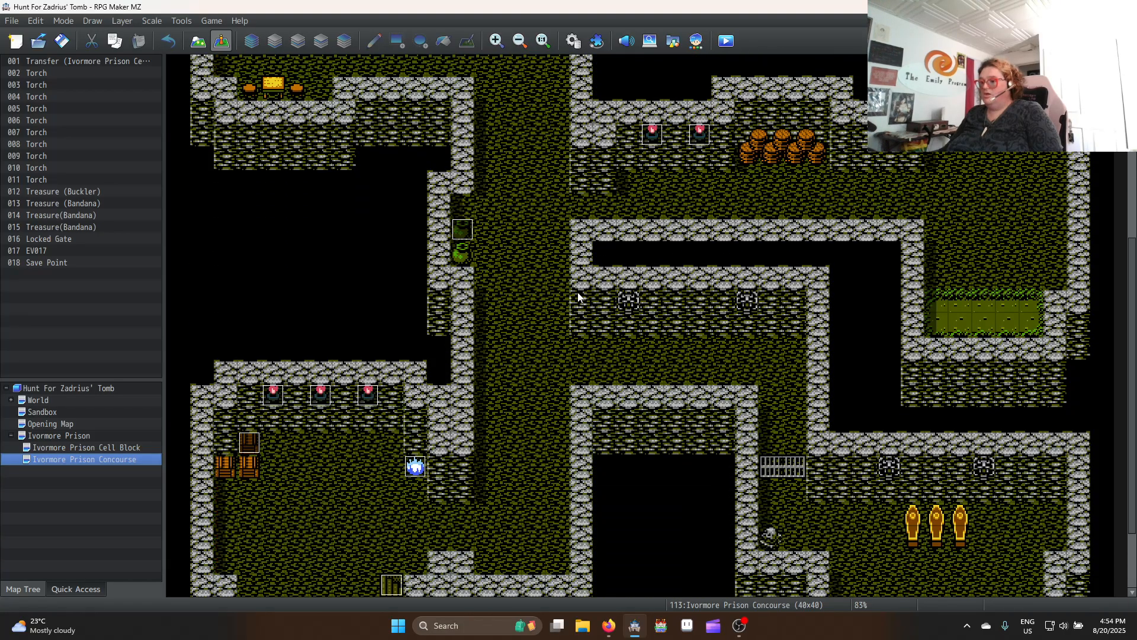
Place a second Save Point event in the Ivormore Prison Concourse's northern room, beside the two barrels
left_click(415, 467)
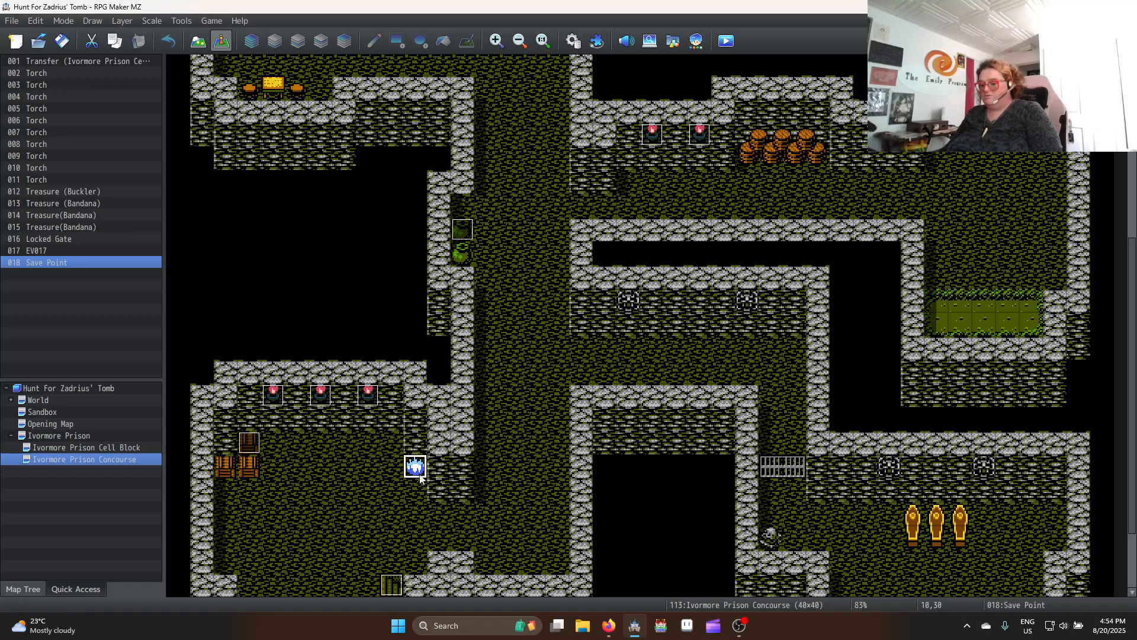
scroll(777, 424, "up", 10)
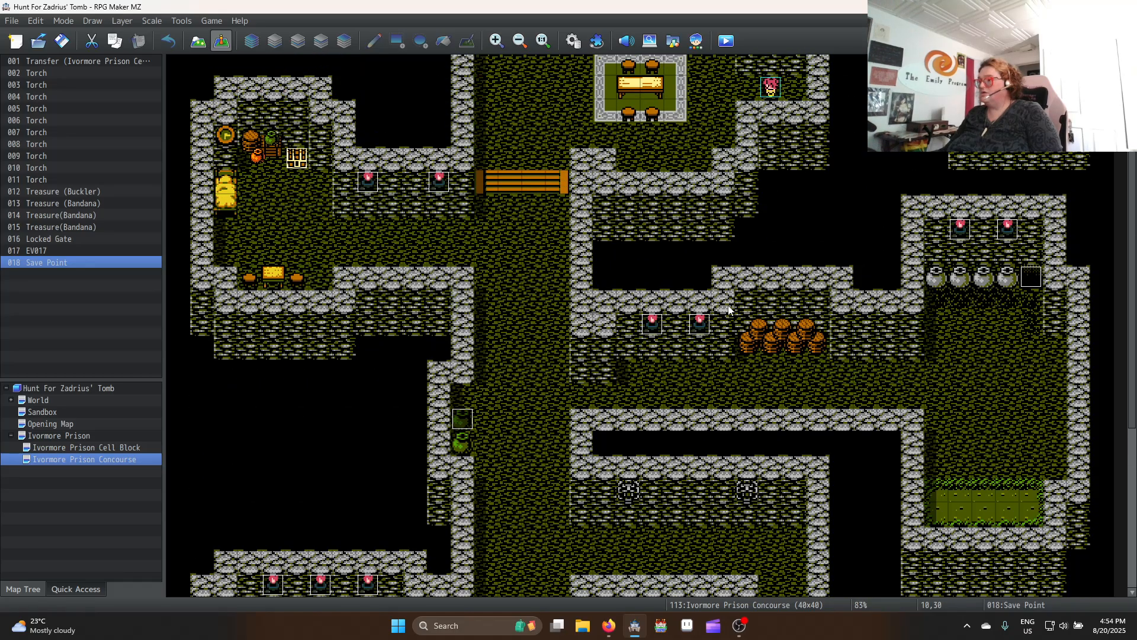
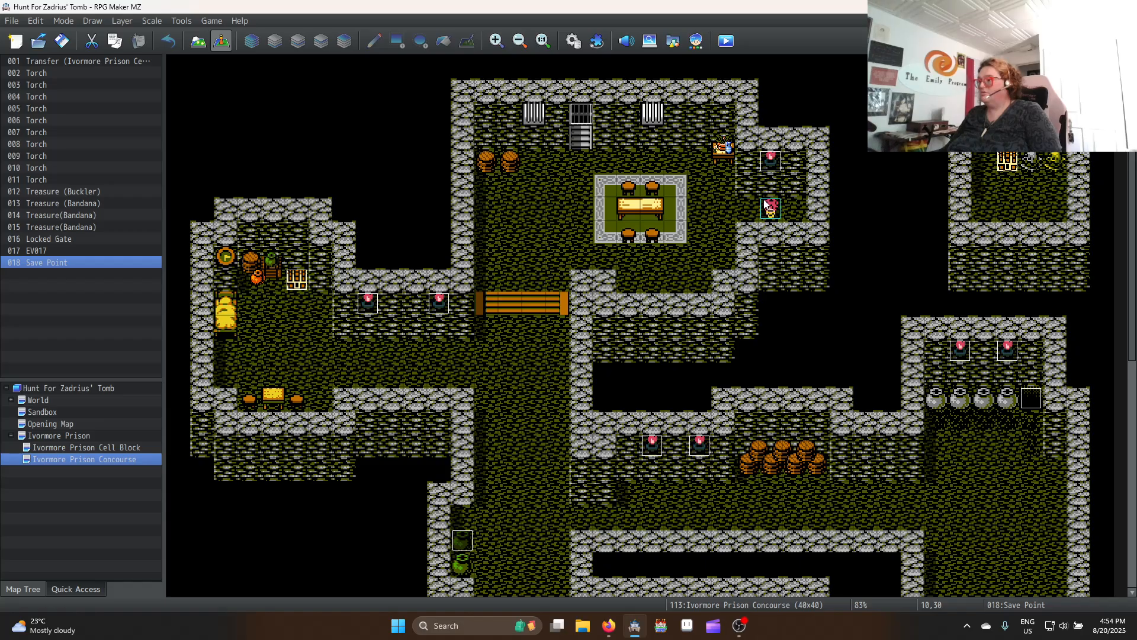
left_click(531, 158)
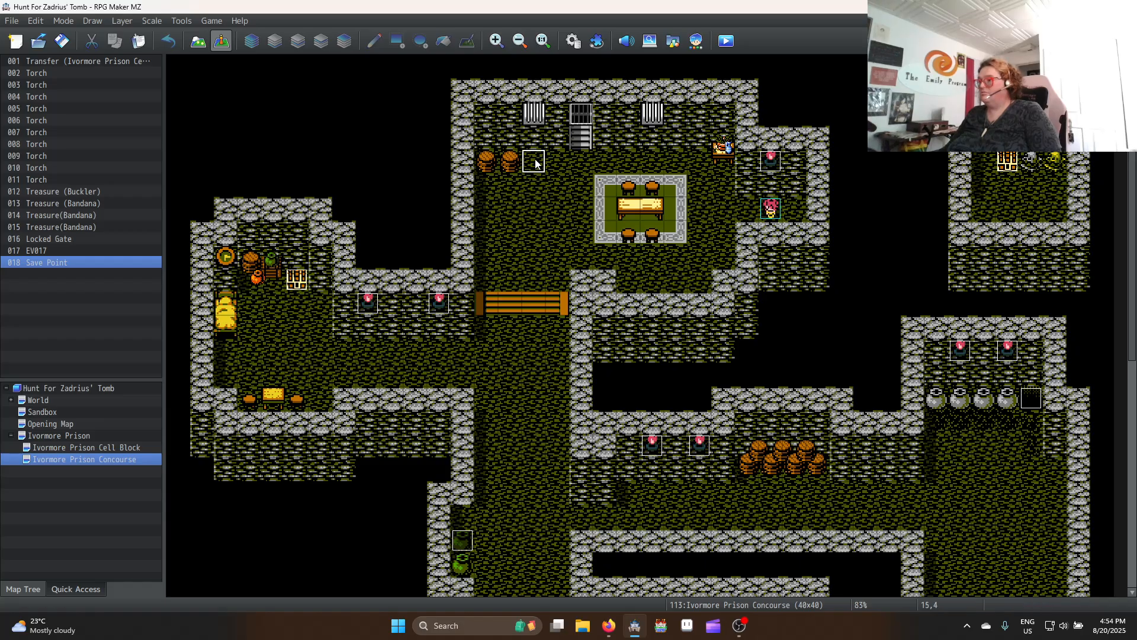
key("ctrl+v")
Copy the Treasure(Bandana) event by the green pot onto the third grey pot in the eastern room
scroll(555, 415, "down", 2)
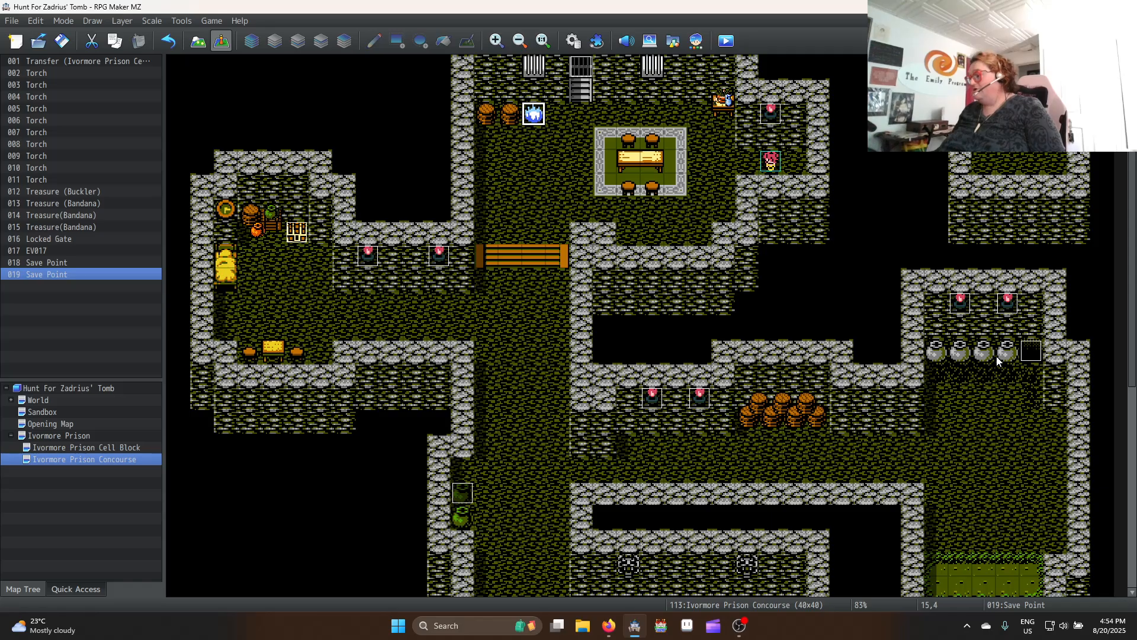
left_click(464, 494)
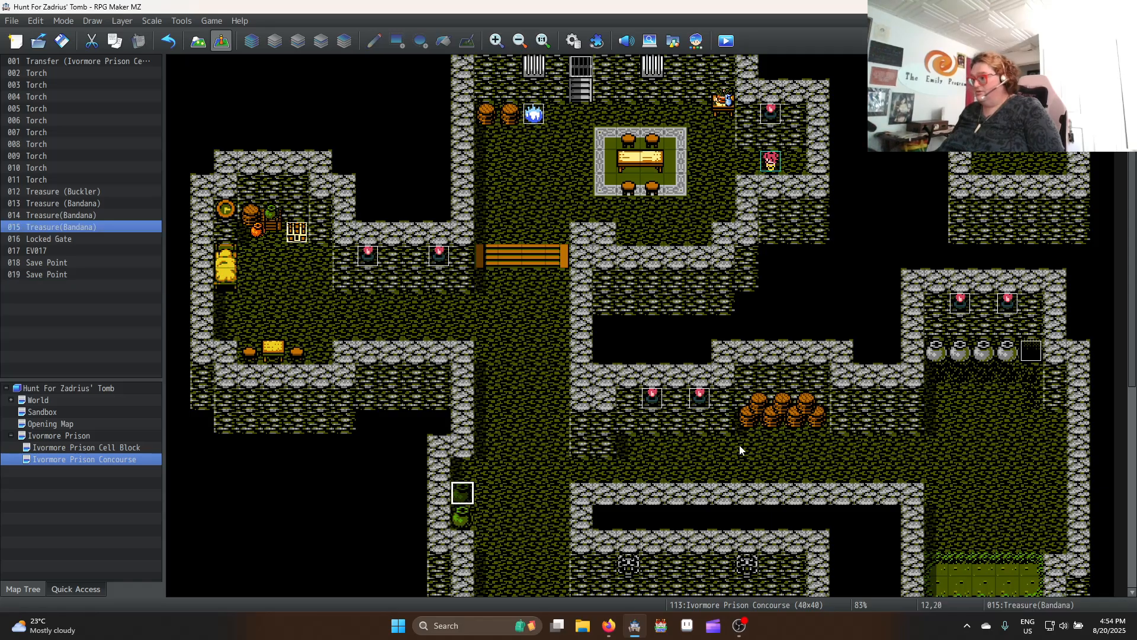
left_click(983, 357)
key("ctrl+v")
Rename the copied treasure event on the third grey pot as Treasure(HP Loaf)
double_click(984, 356)
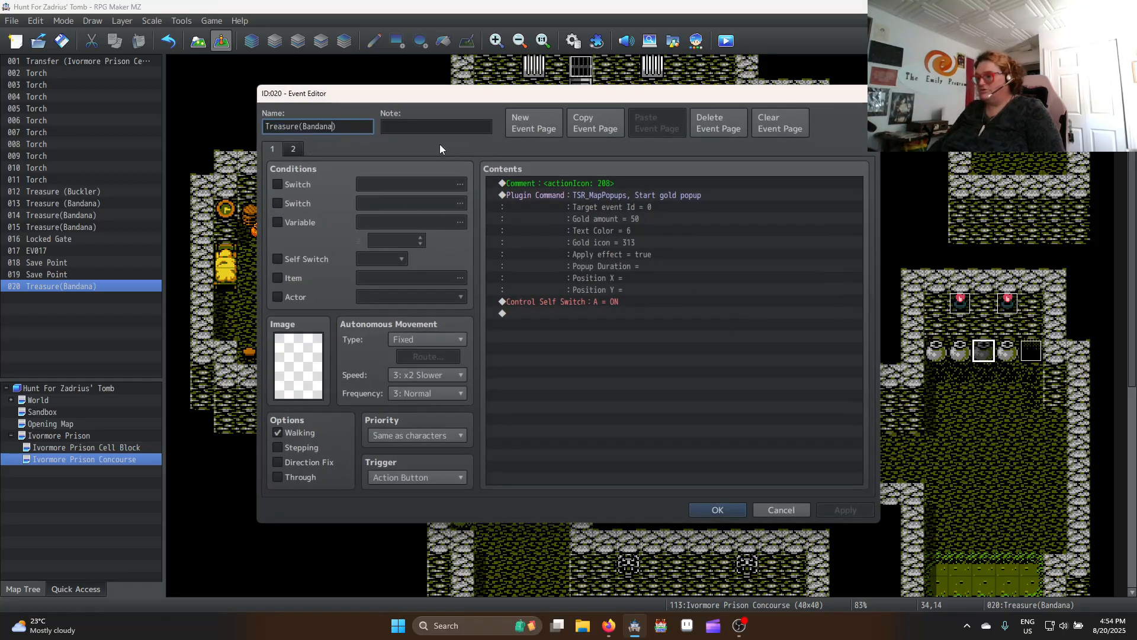
key("Left")
key("BackSpace")
key("BackSpace")
key("BackSpace")
key("BackSpace")
key("BackSpace")
key("BackSpace")
key("BackSpace")
type("HP Loaf")
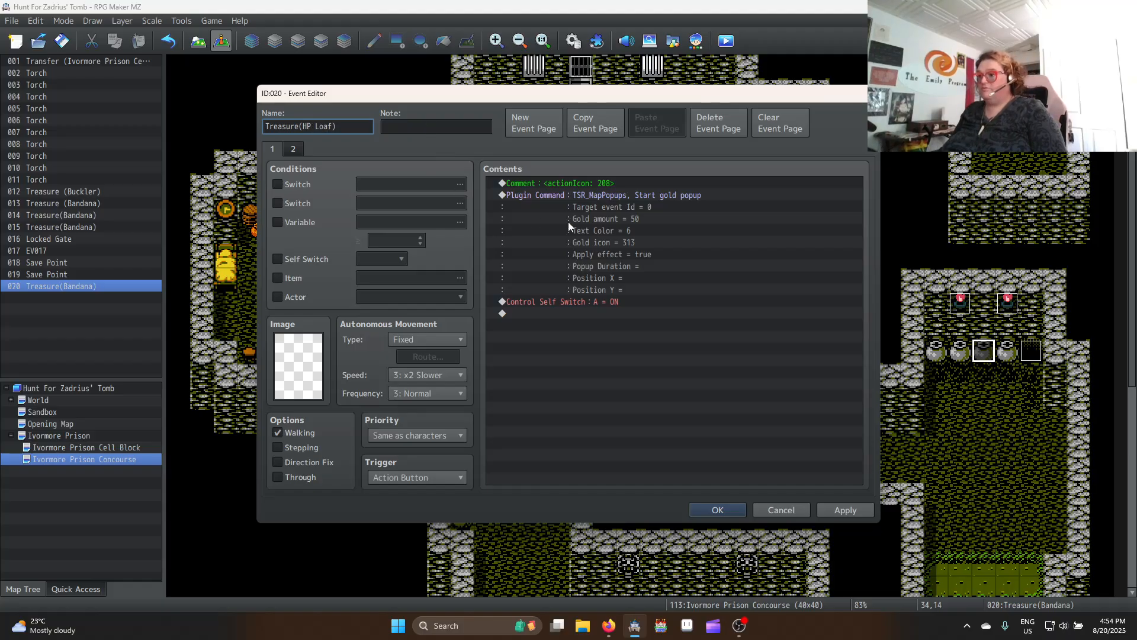
Change the treasure's plugin command to Start item popup with the item HP Loaf, and save the event
left_click(635, 194)
double_click(655, 197)
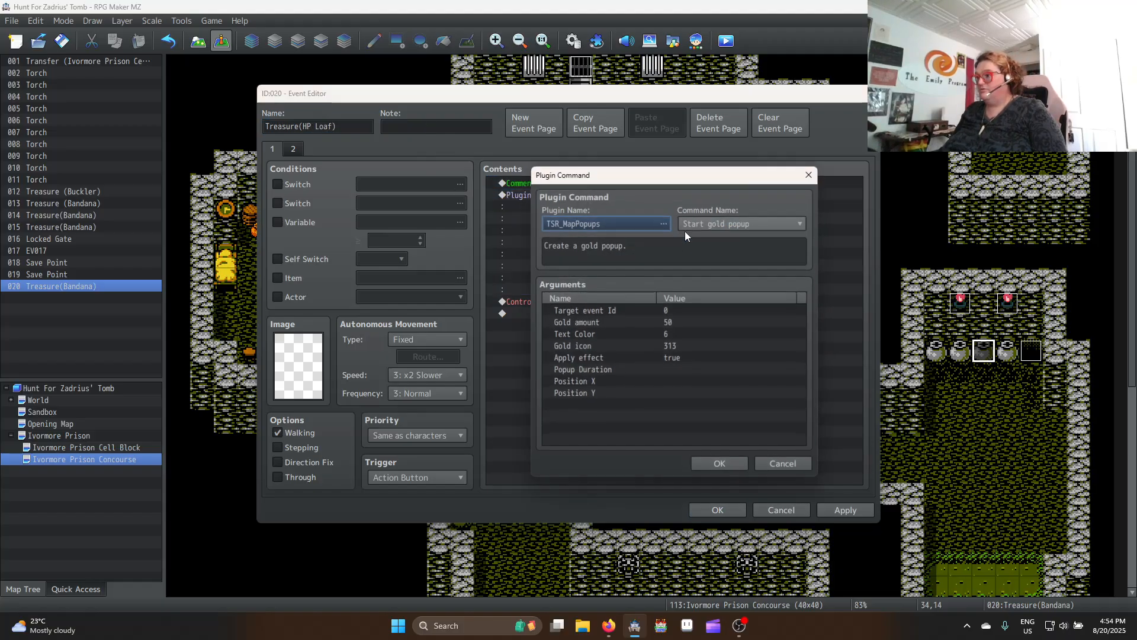
left_click(718, 225)
left_click(718, 253)
double_click(670, 335)
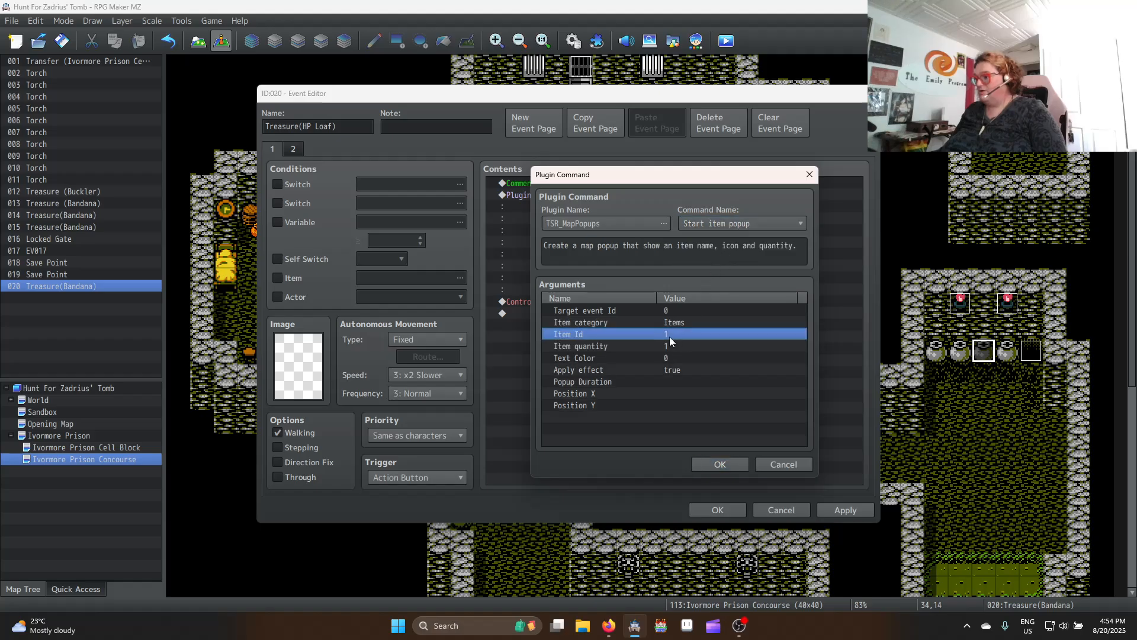
double_click(635, 319)
double_click(693, 219)
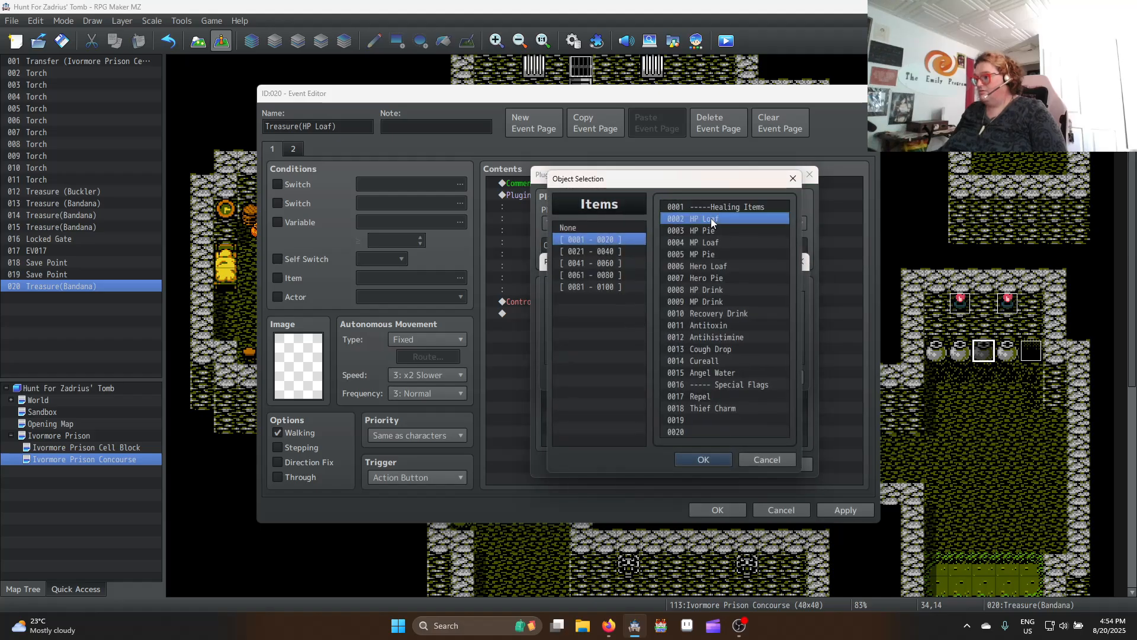
left_click(718, 375)
left_click(731, 463)
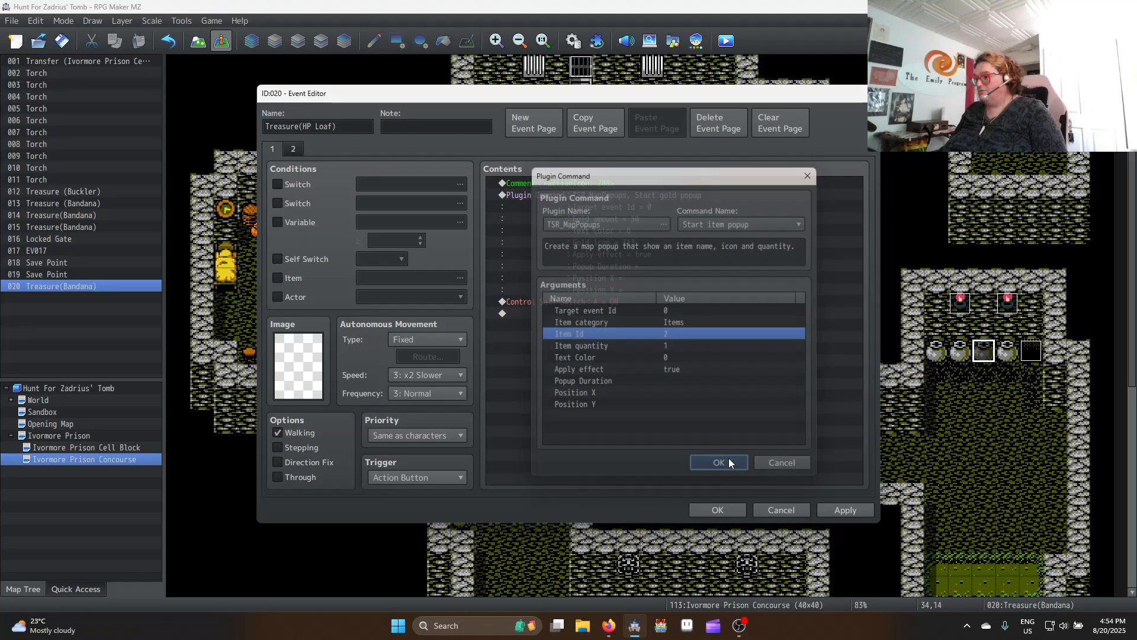
left_click(842, 510)
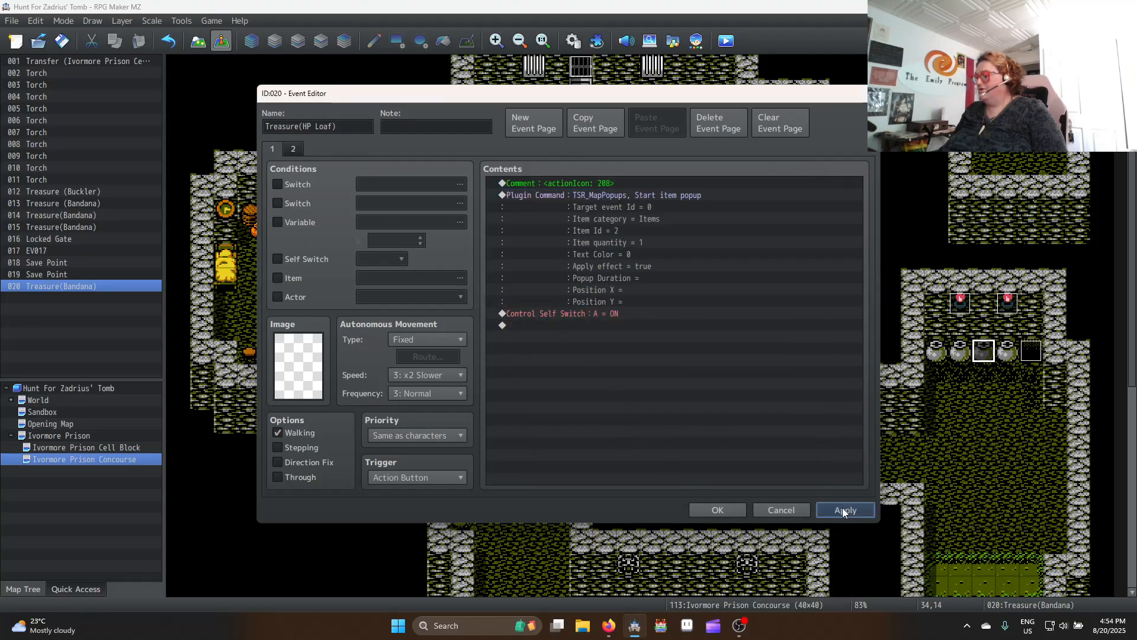
left_click(741, 510)
left_click(1007, 424)
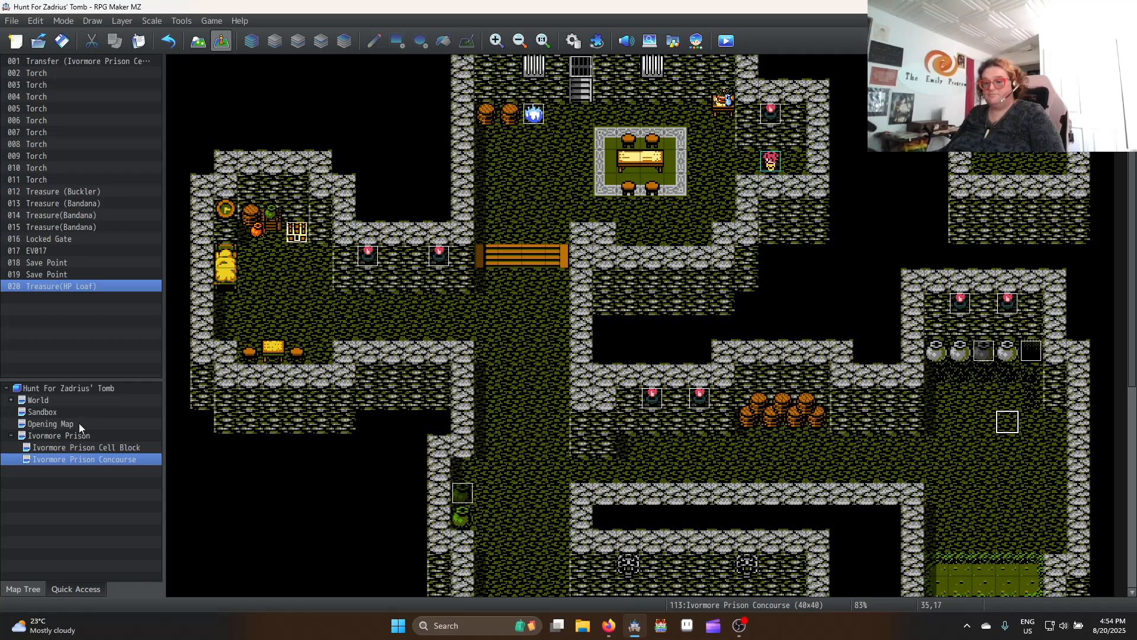
Set the player's starting position on the Opening Map at tile 11,5
left_click(57, 424)
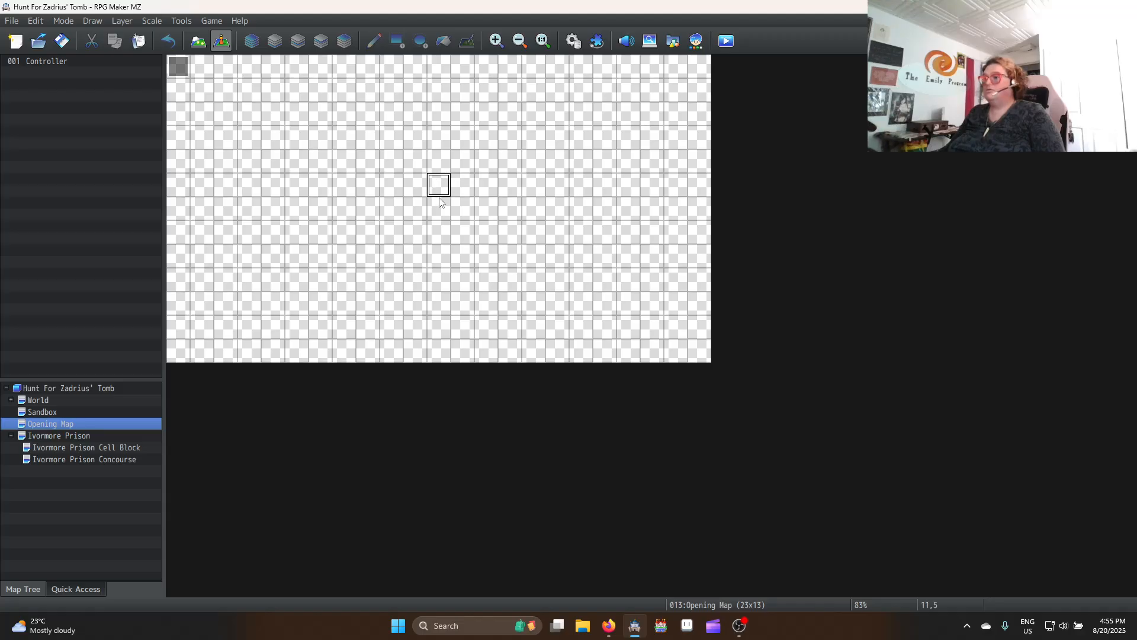
right_click(442, 178)
mouse_move(522, 355)
left_click(610, 355)
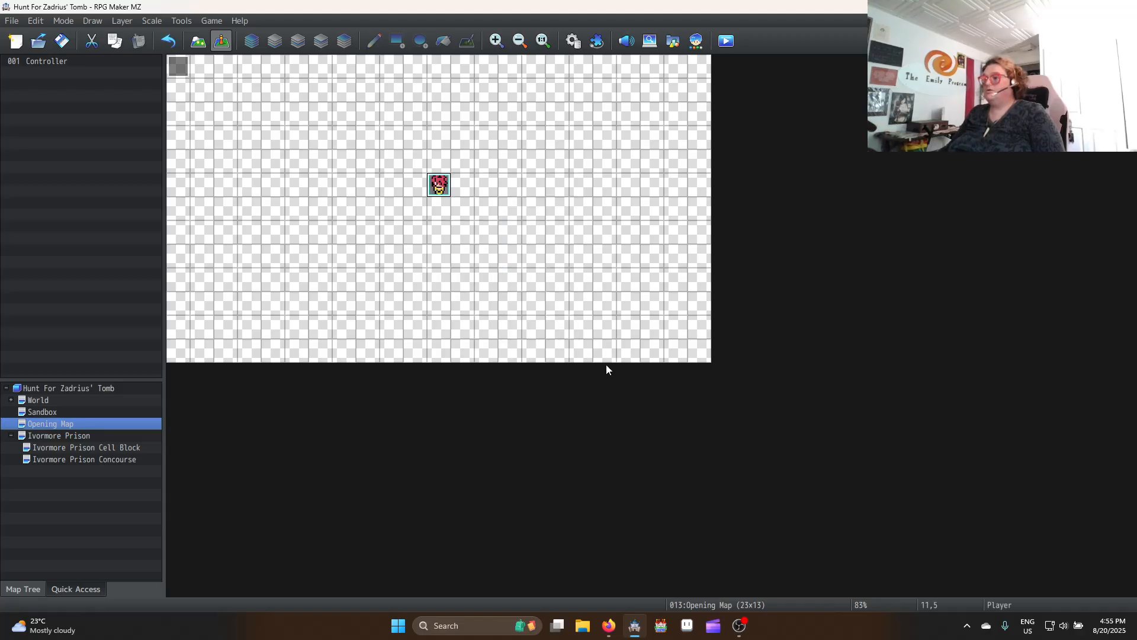
Save the project changes, launch a playtest and proceed through the controls review into the game
left_click(726, 40)
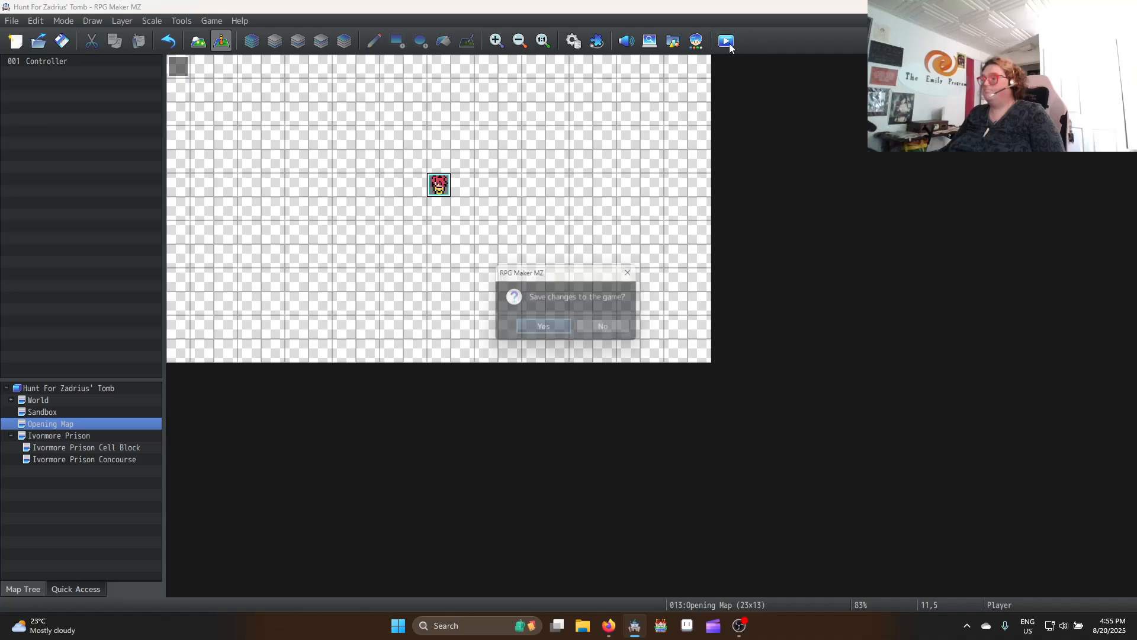
left_click(540, 327)
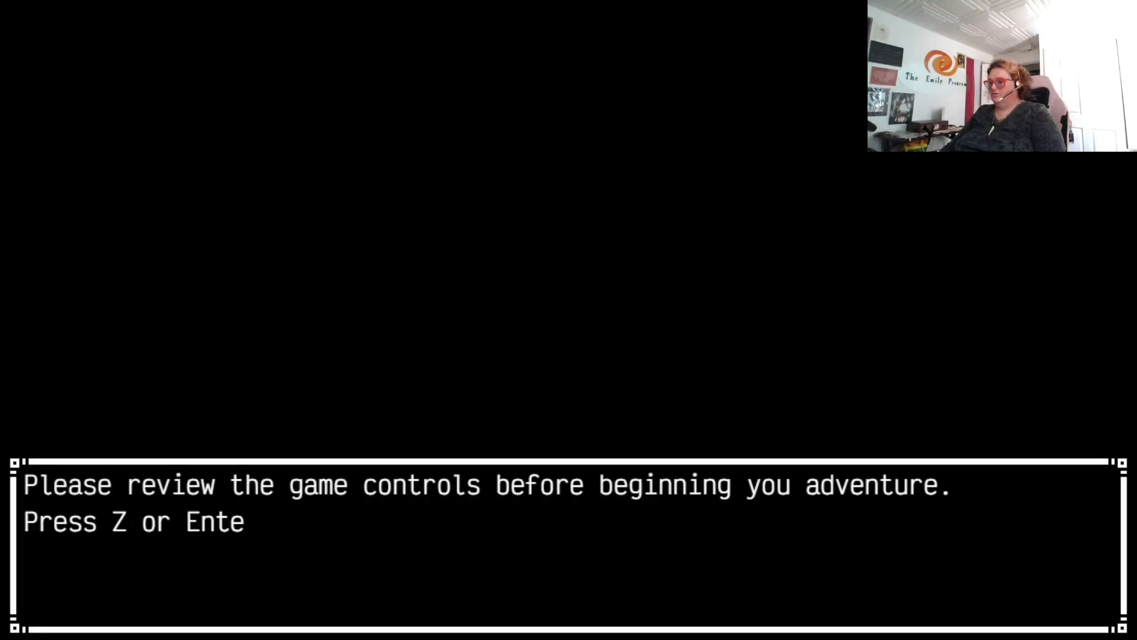
key("Return")
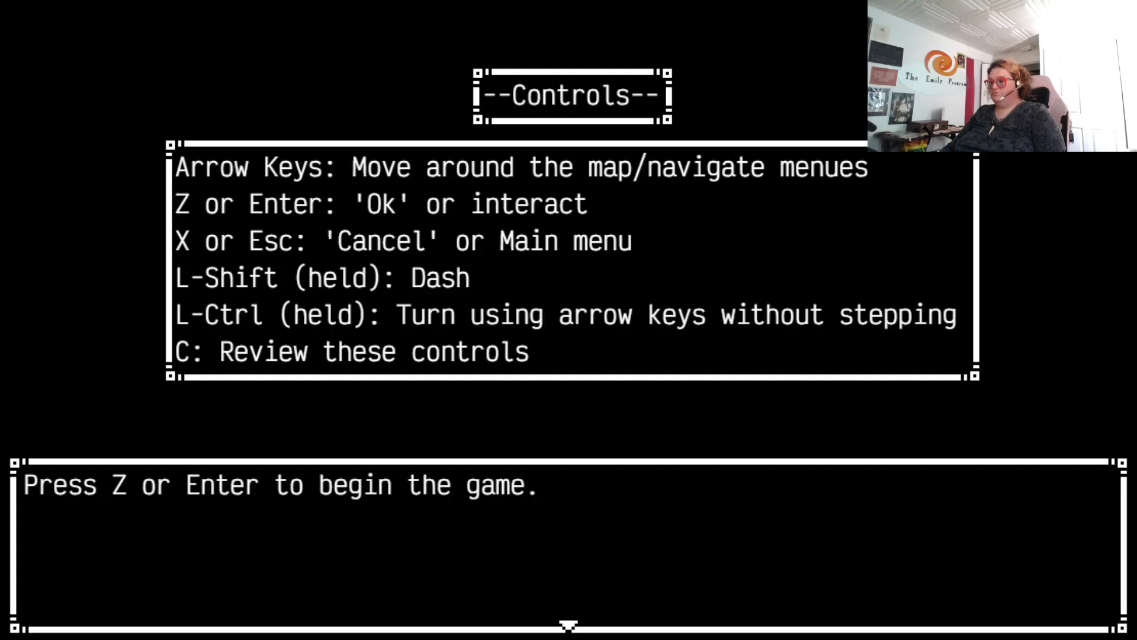
key("Return")
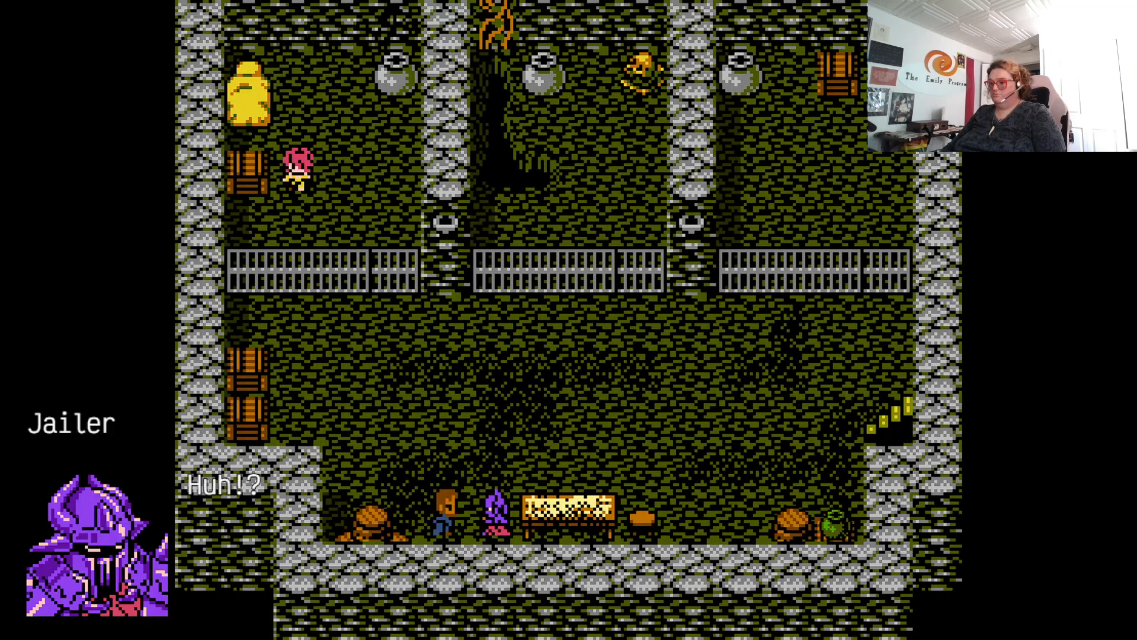
Advance through the prison-cell intro dialogue, keeping the default hero name, until the party can move freely
key("Return")
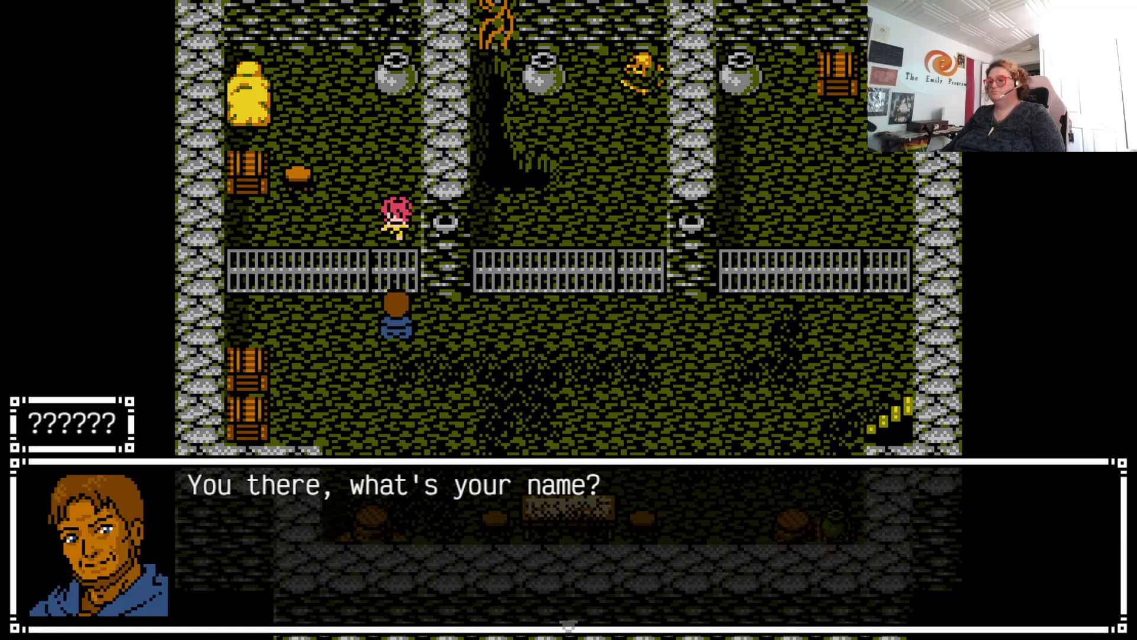
key("Return")
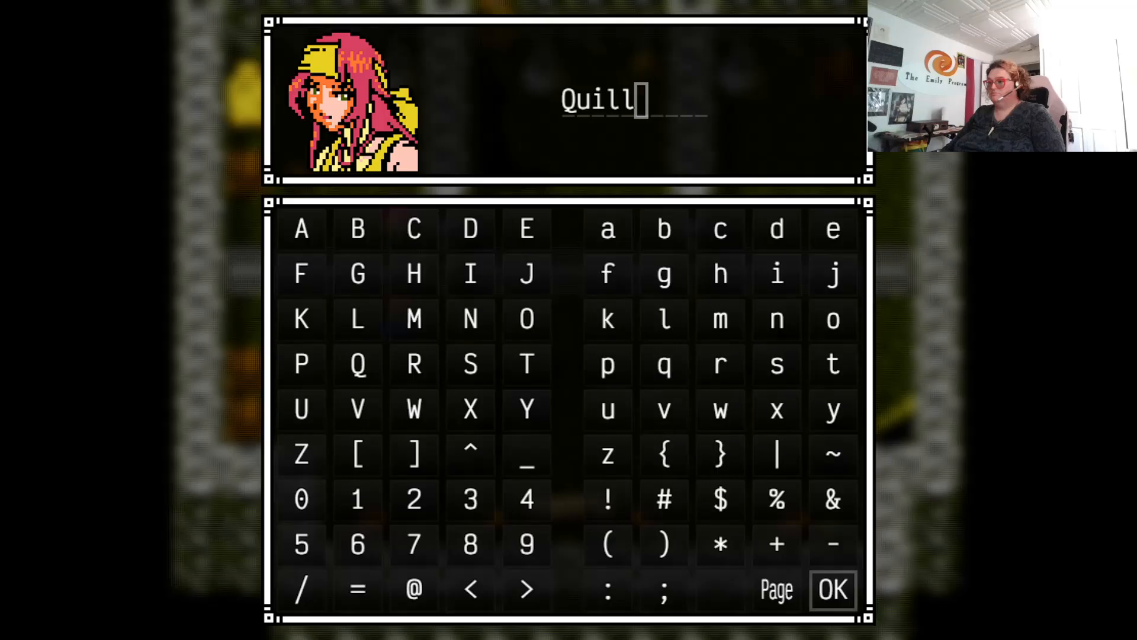
key("Return")
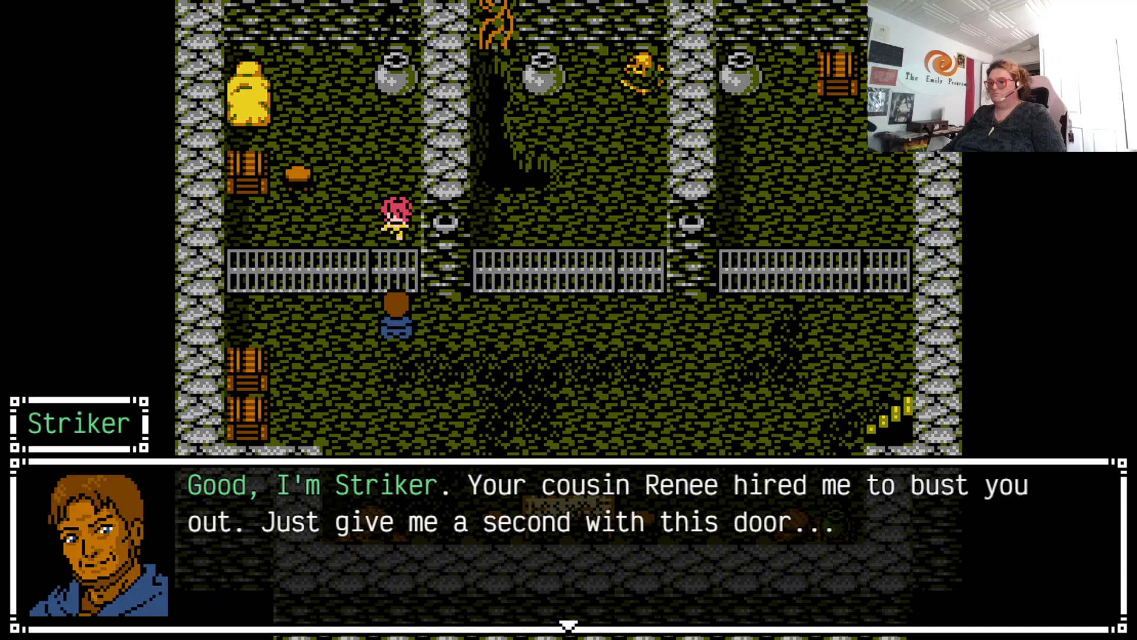
key("Return")
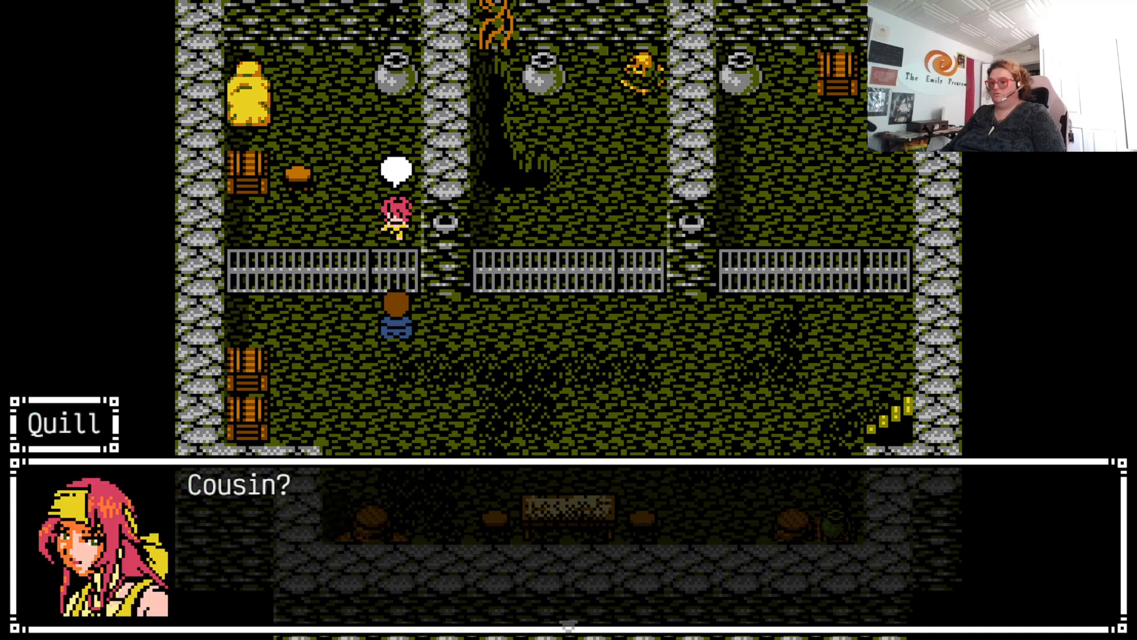
key("Return")
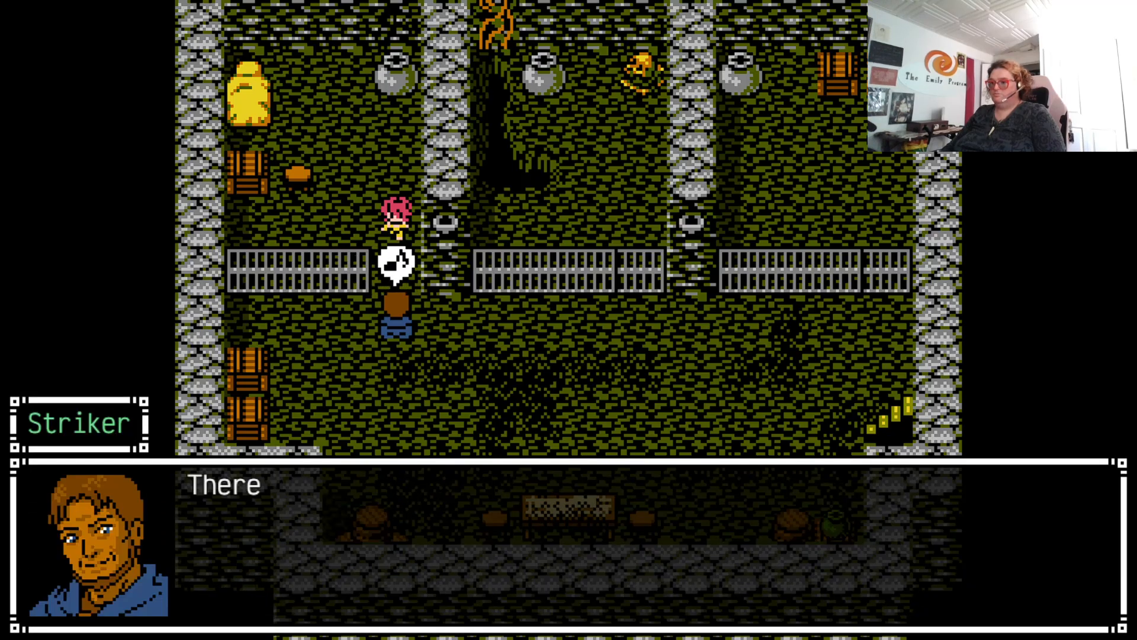
key("Return")
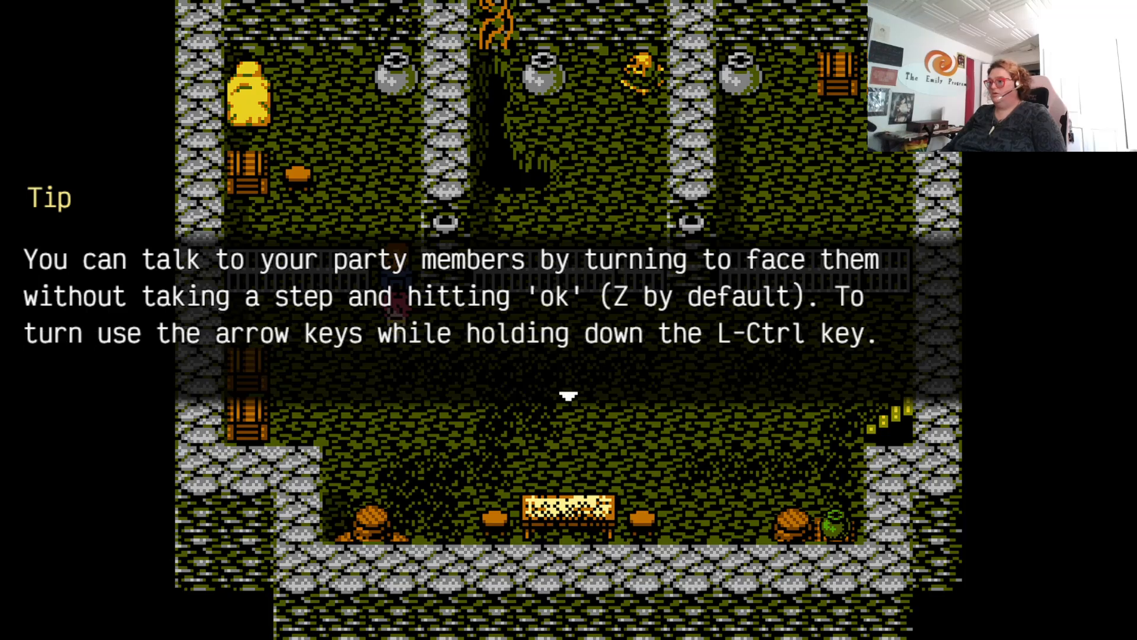
key("Return")
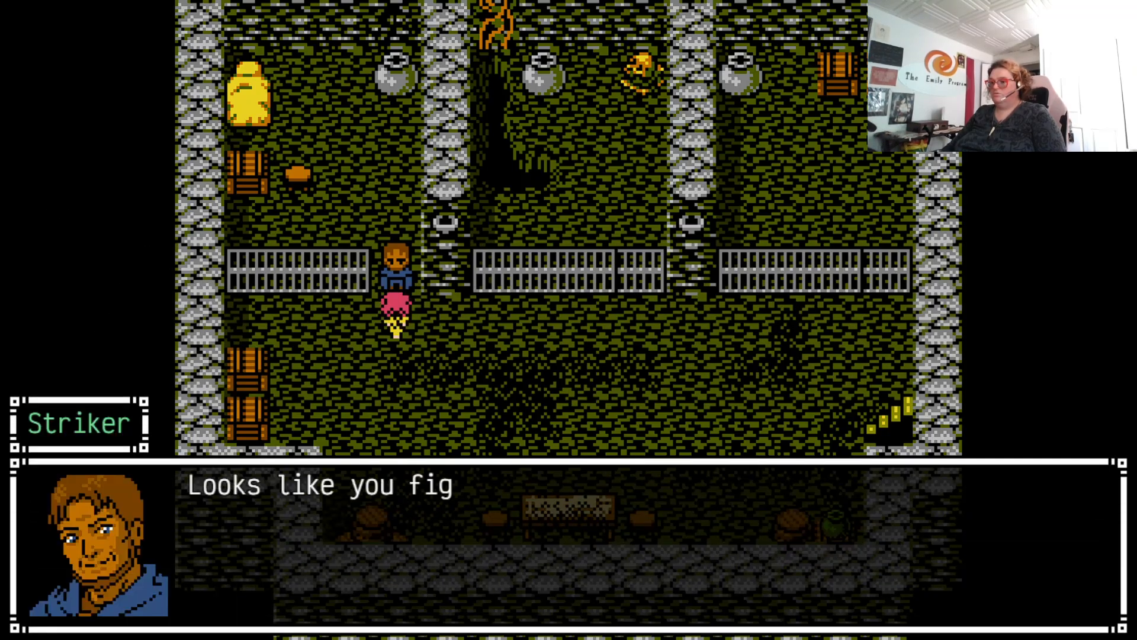
key("Return")
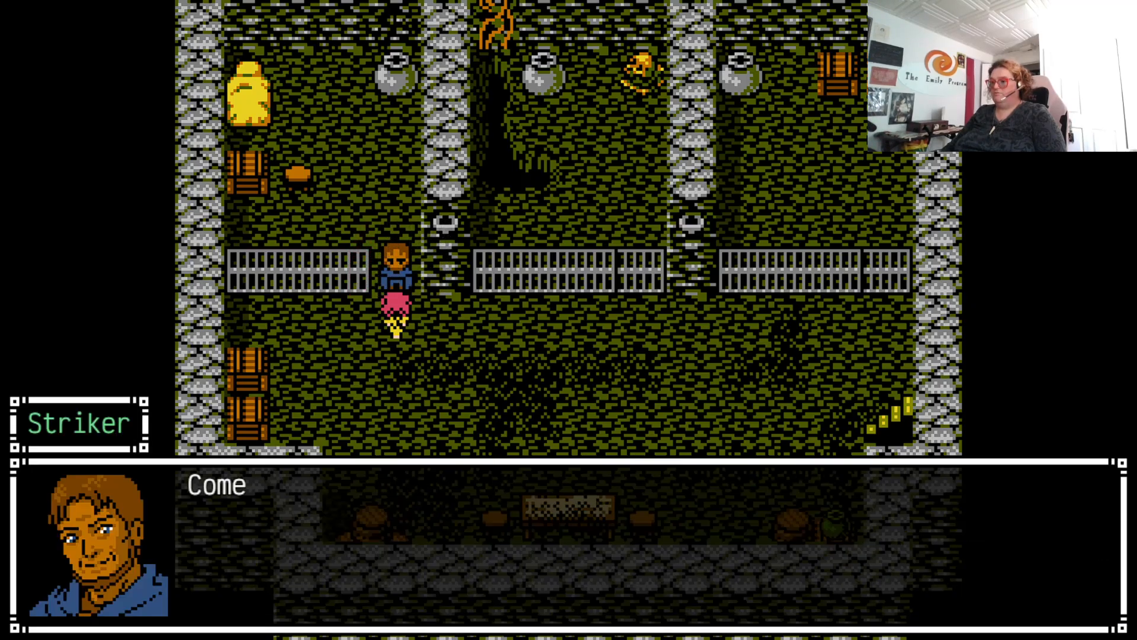
key("Return")
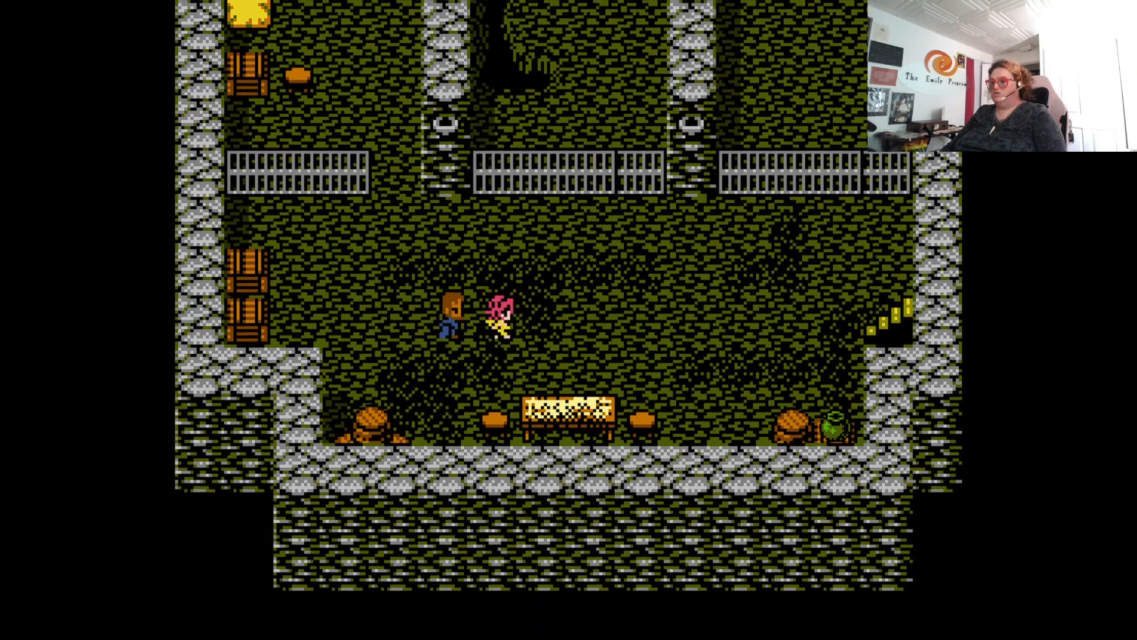
Take the cell block stairs to the Ivormore Prison Concourse and collect the Bandana from the upper crate
key("Right")
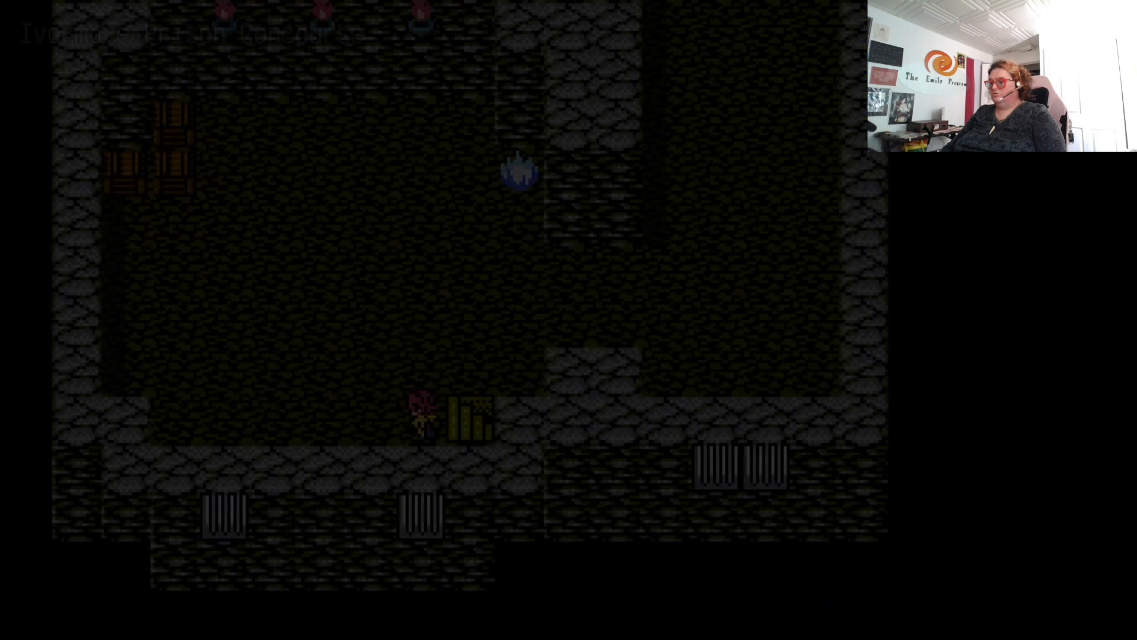
key("Left")
key("Up")
key("Left")
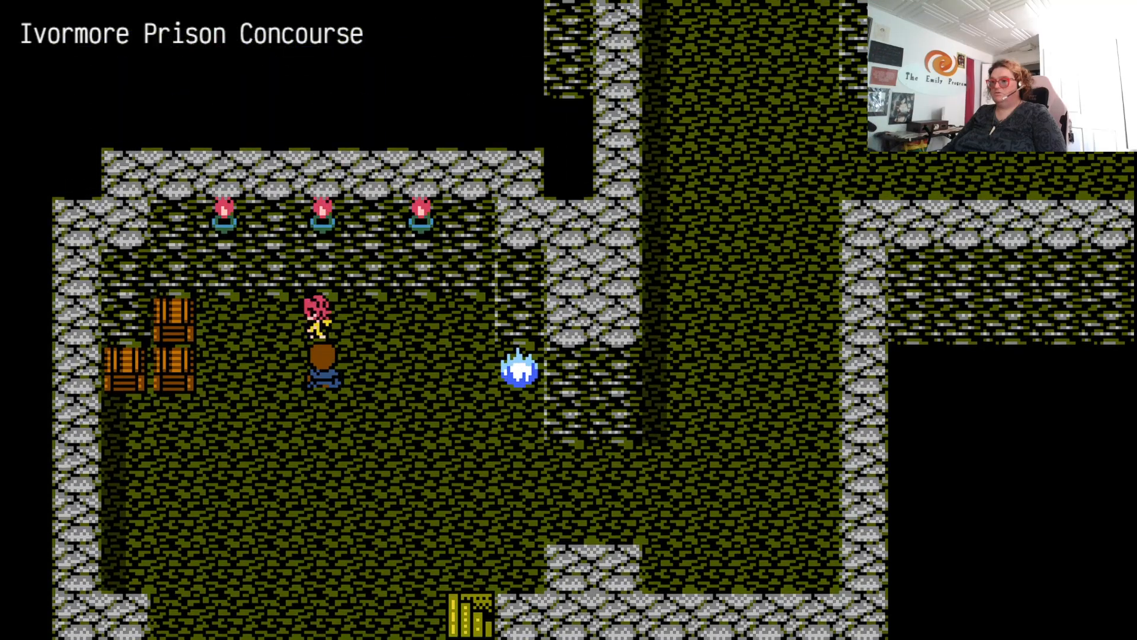
key("Return")
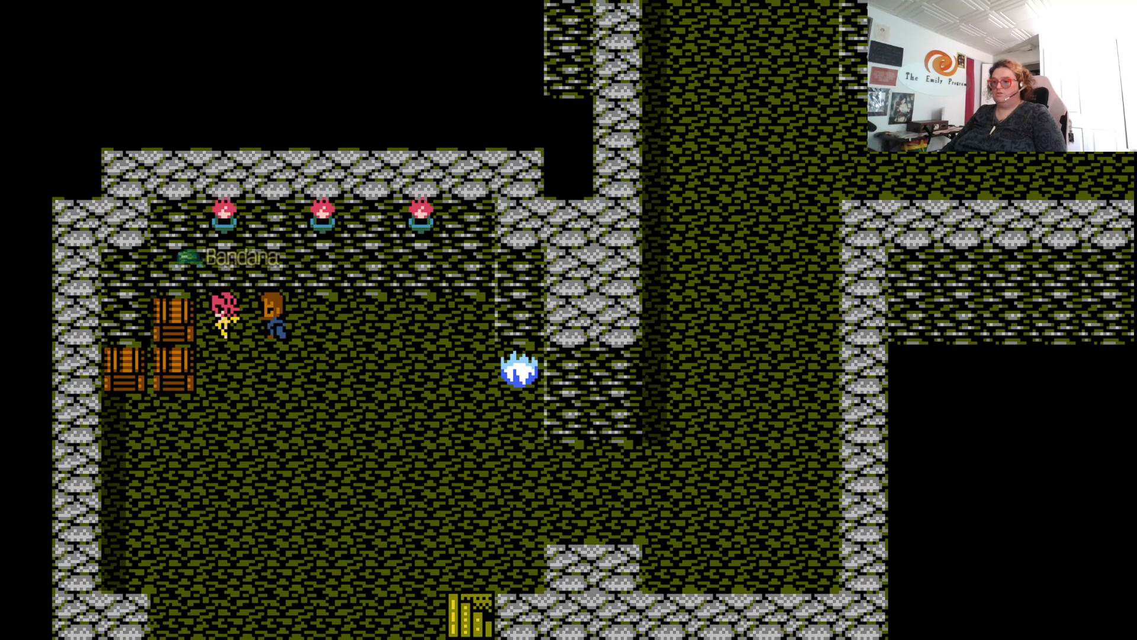
Test the Concourse's first save point by stepping onto it, reading its tip and triggering the healing
key("Right")
key("Down")
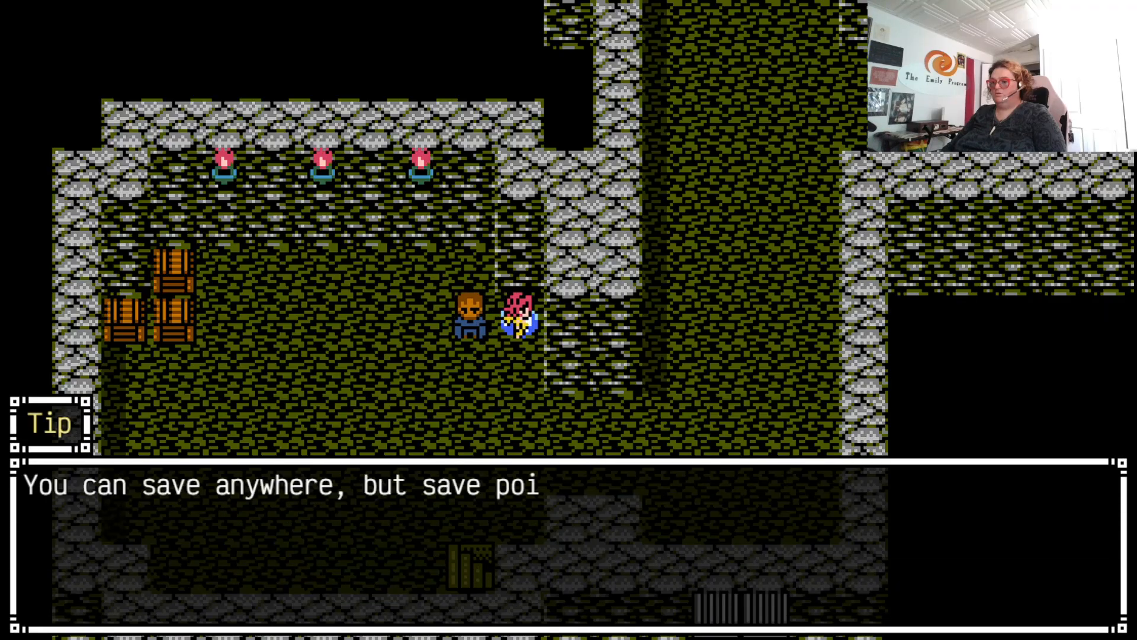
key("Return")
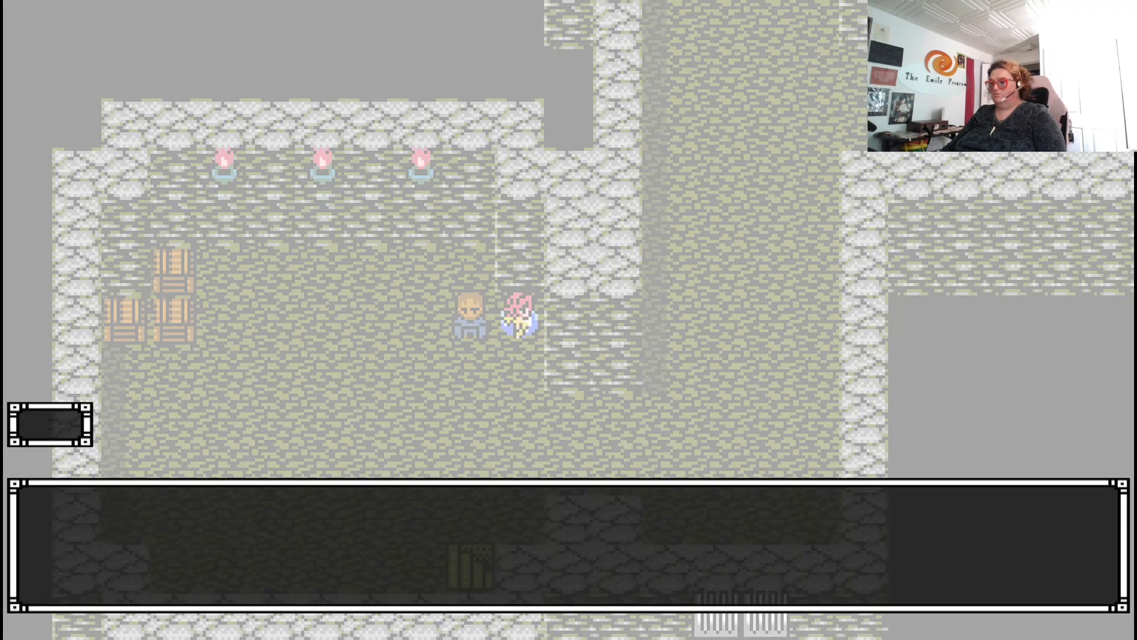
key("Down")
key("Up")
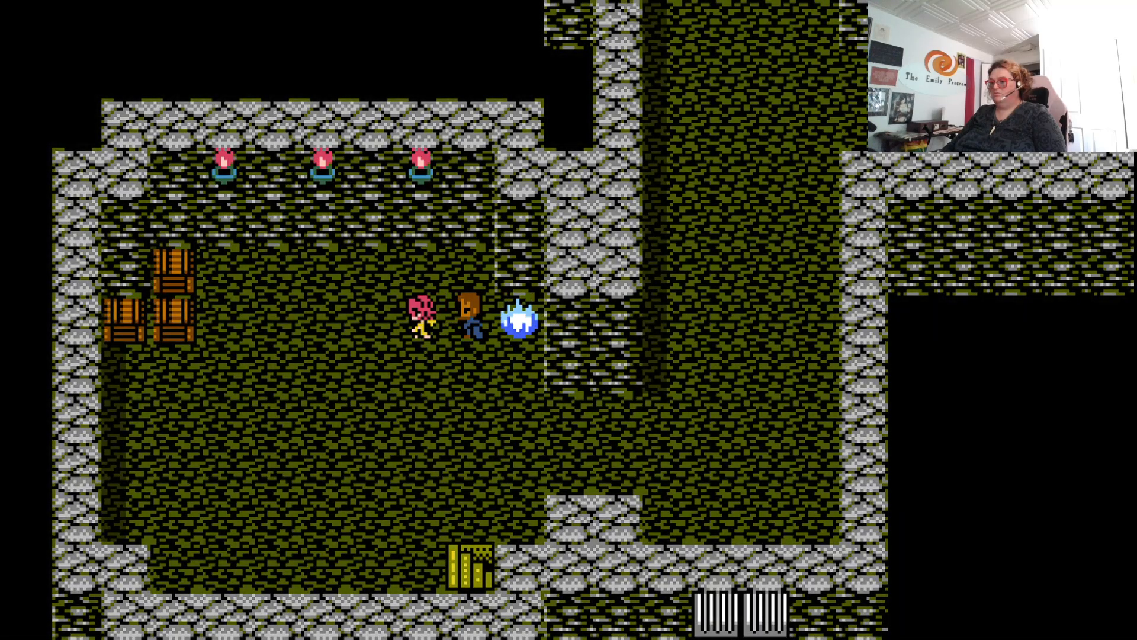
Lead the party out into the main corridor and north to collect the treasure by the green pots
key("Right")
key("Down")
key("Down")
key("Right")
key("Up")
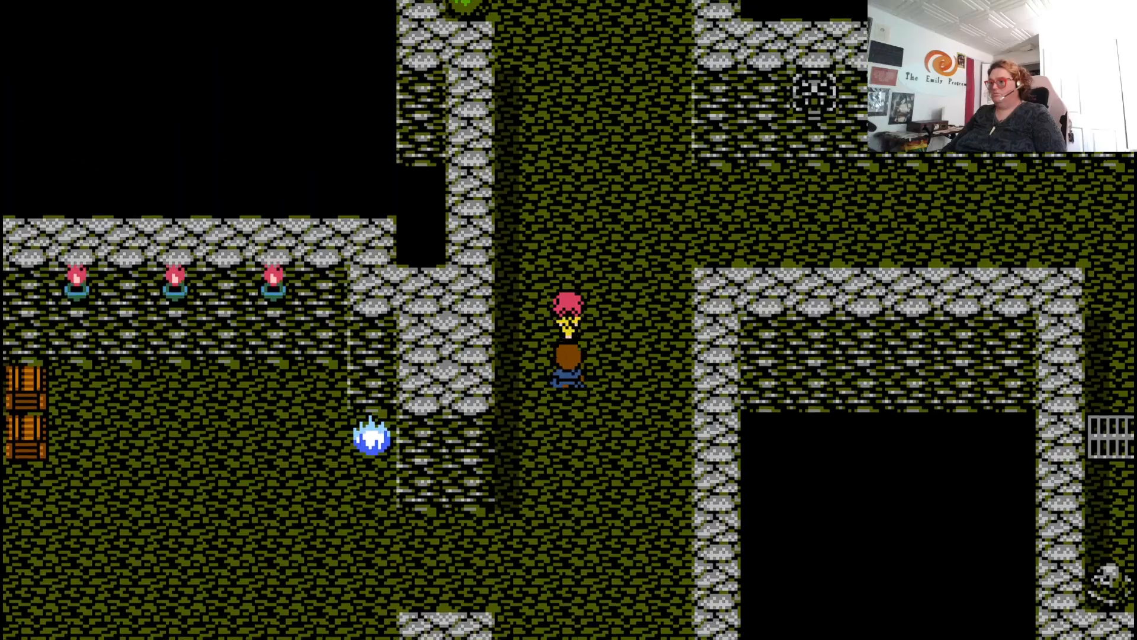
key("Up")
key("Left")
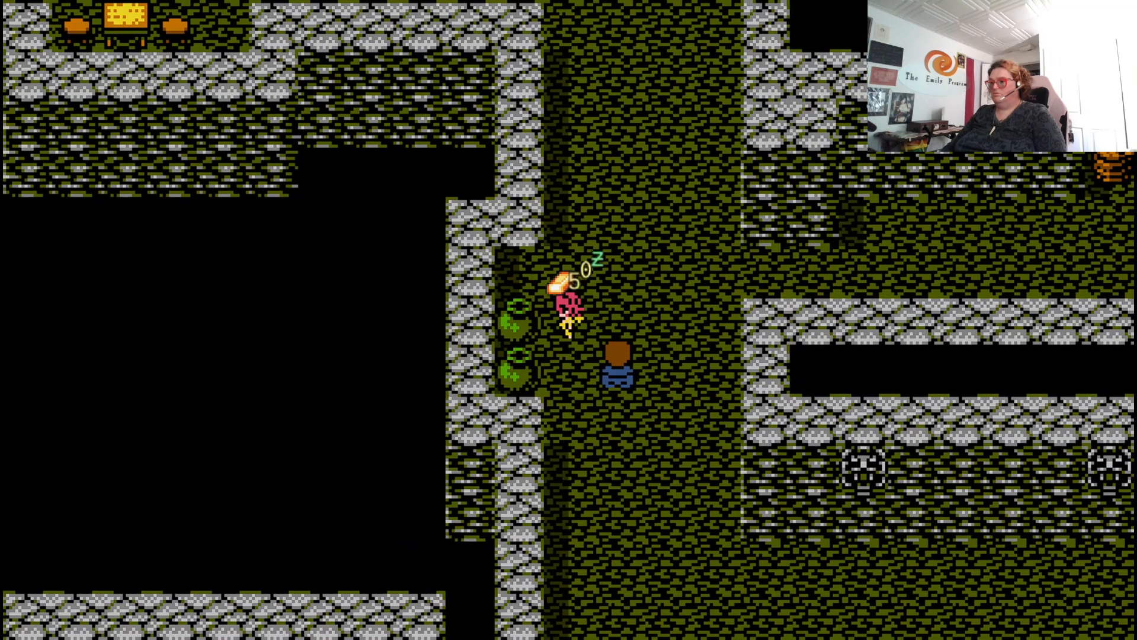
Lead the party farther north and into the western room with the bed, toward the cabinet
key("Up")
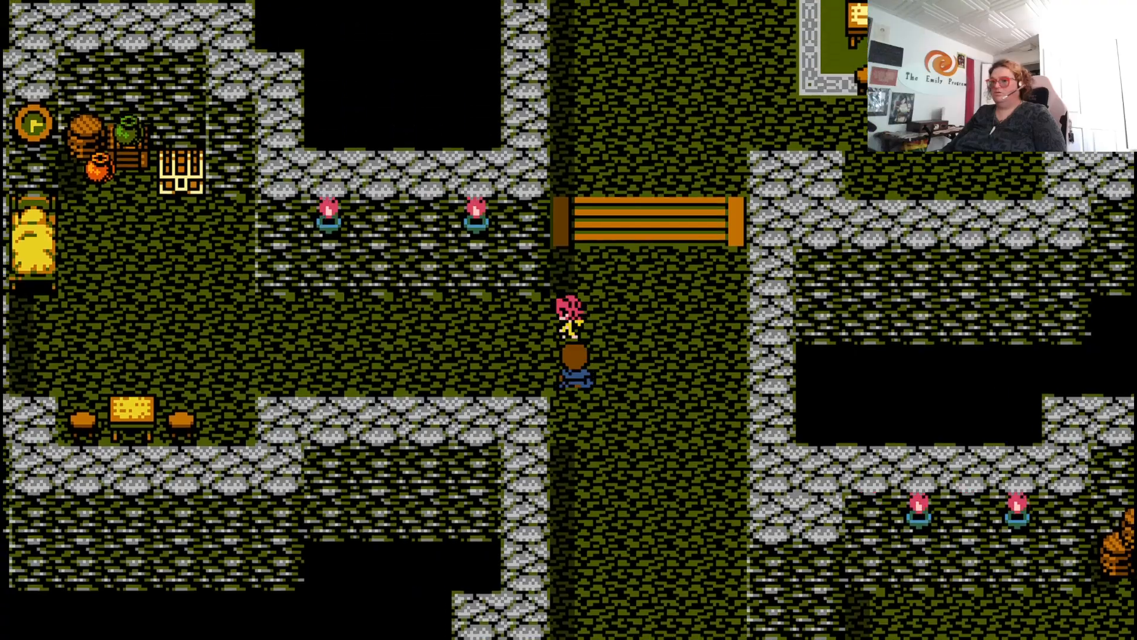
key("Left")
key("Left")
key("Up")
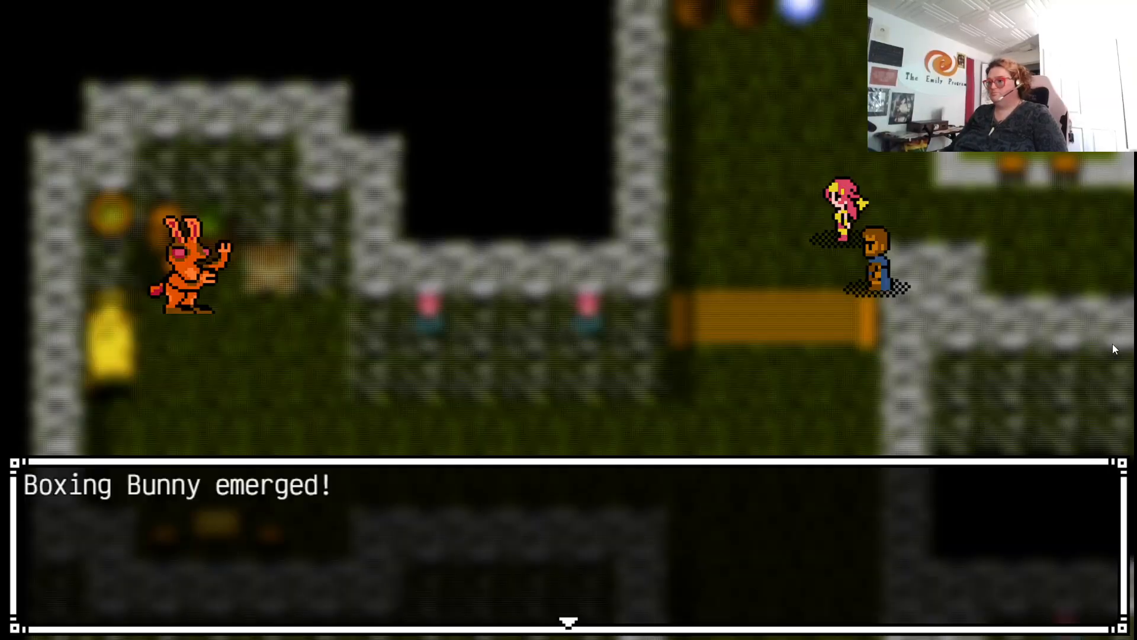
Fight the Boxing Bunny encounter with basic attacks from both party members and dismiss the victory messages
key("Return")
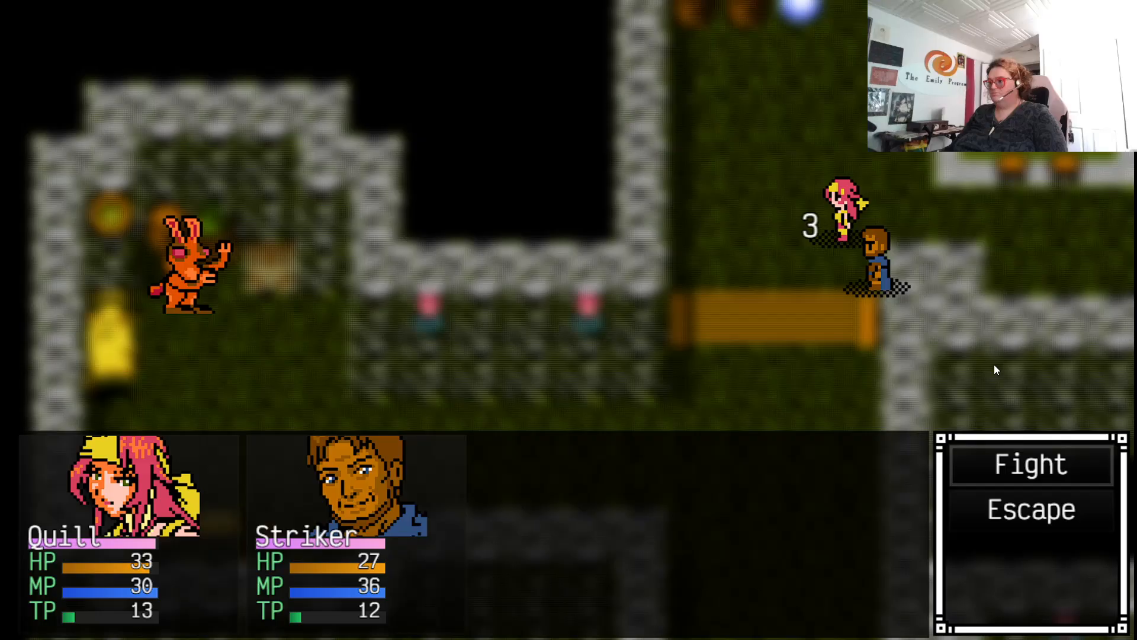
key("Return")
key("Return")
key("Return")
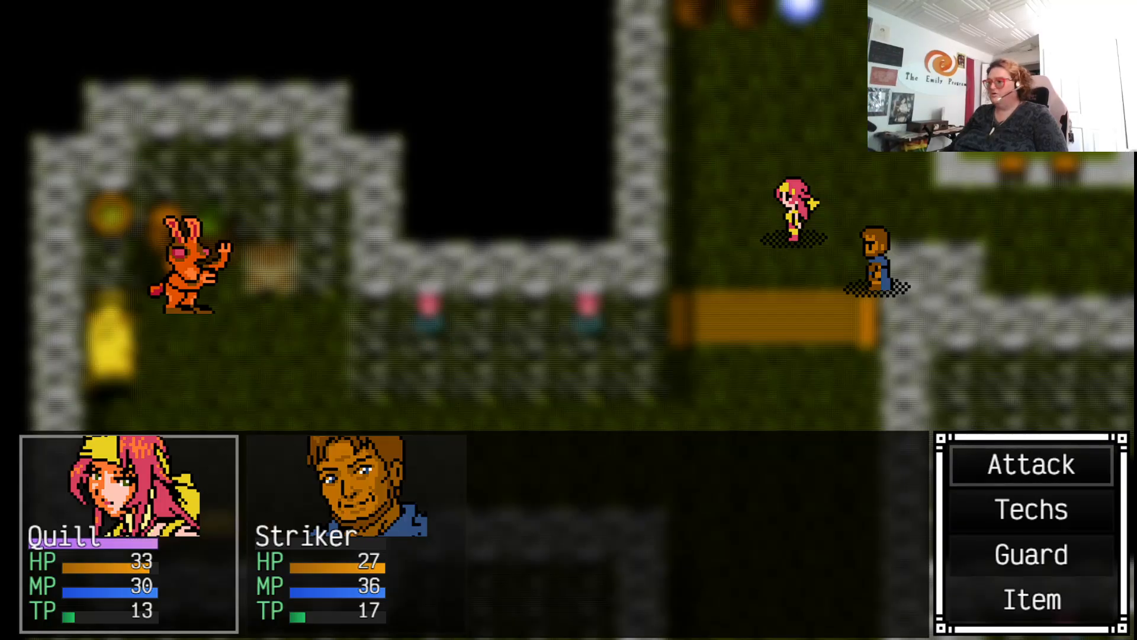
key("Return")
key("Return")
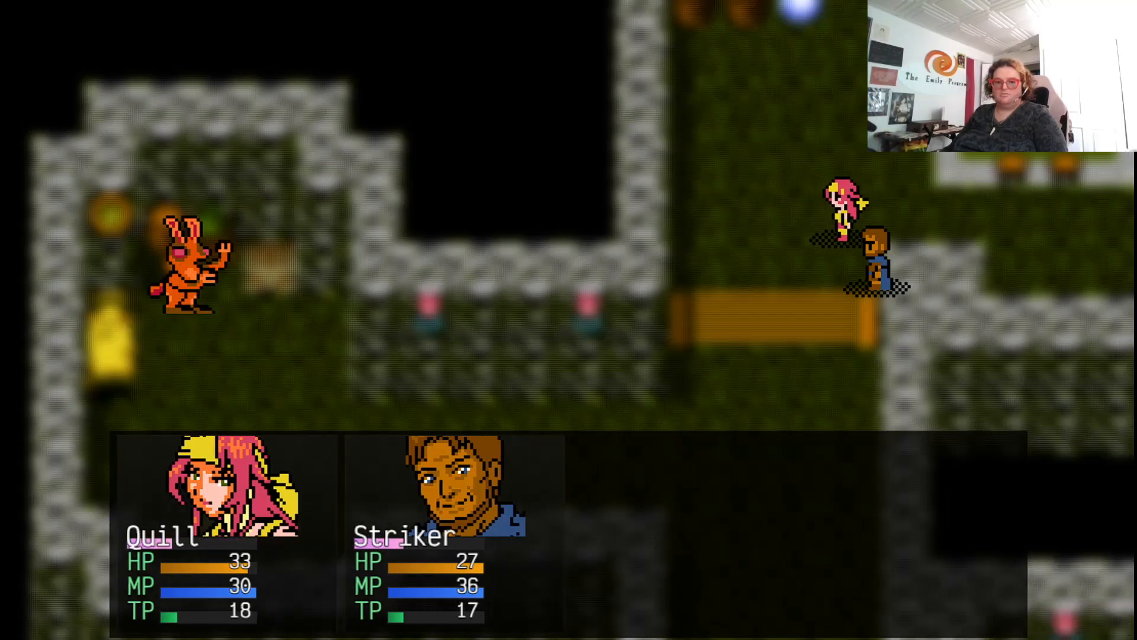
key("Return")
key("Return")
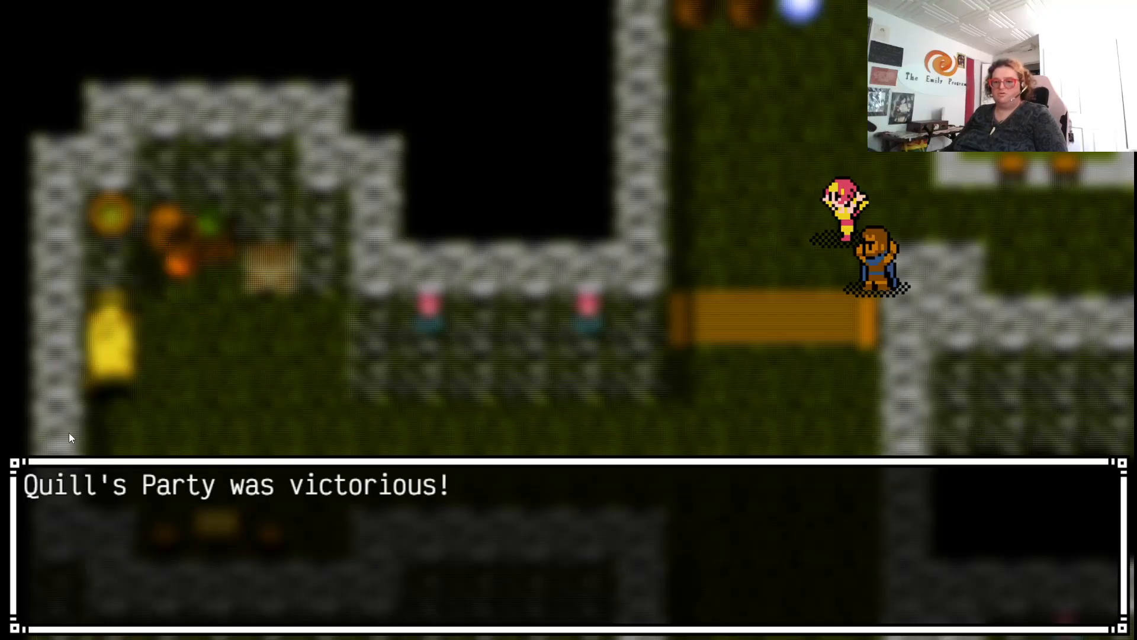
key("Return")
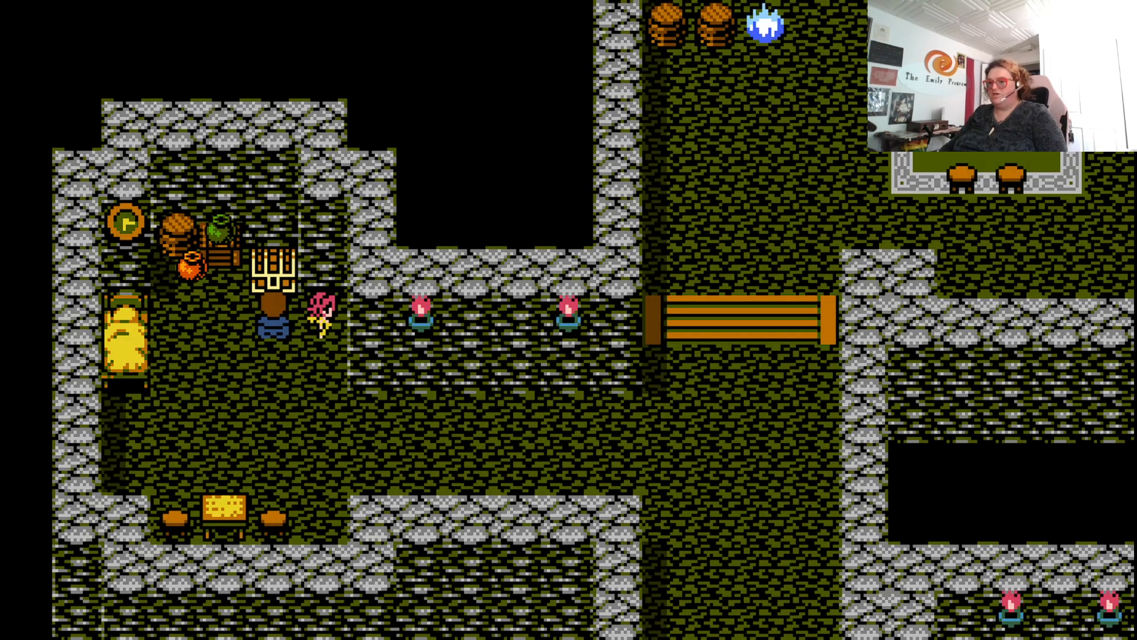
Collect the Bandana from the western room's cabinet and head back out toward the northern room
key("Left")
key("Up")
key("Return")
key("Down")
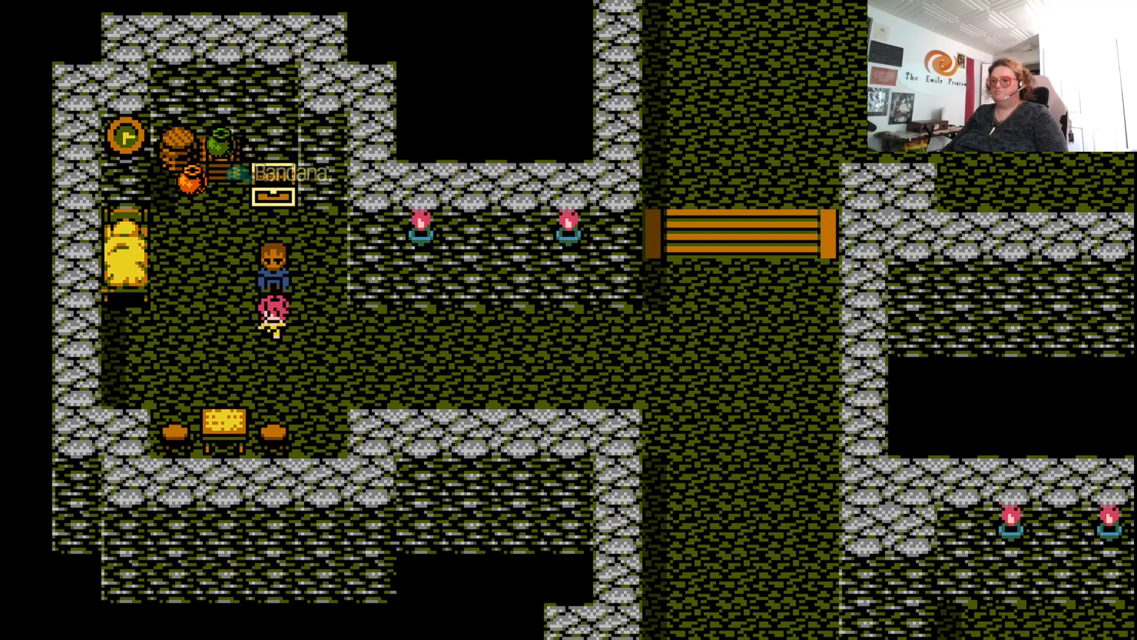
key("Right")
key("Up")
Optimize the equipment of both party members and return to the map
key("Escape")
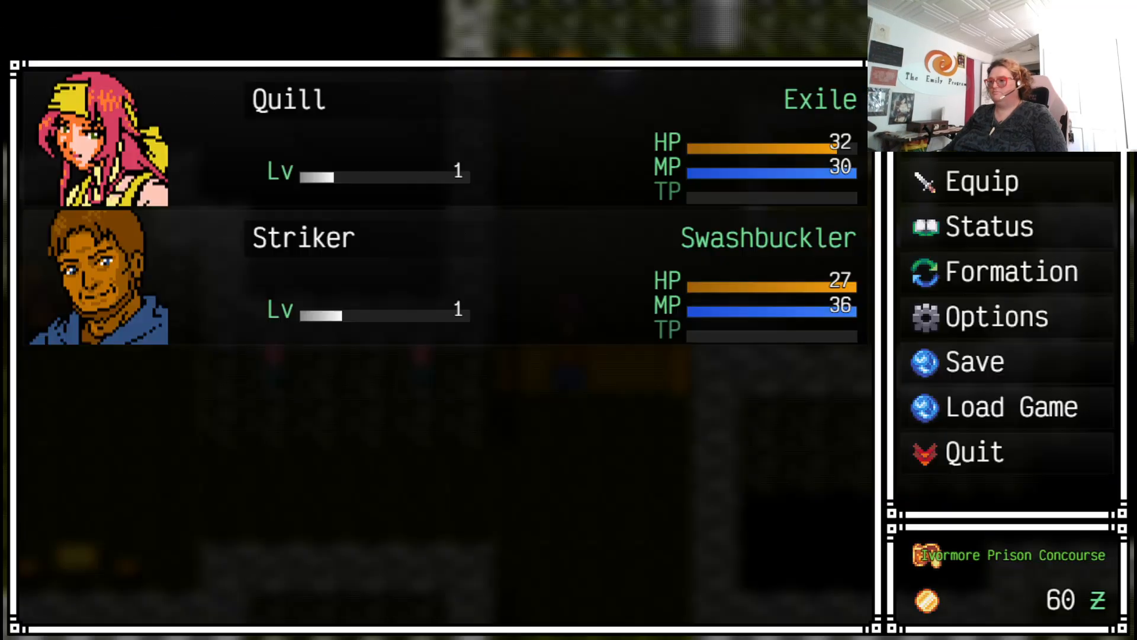
key("Return")
key("Return")
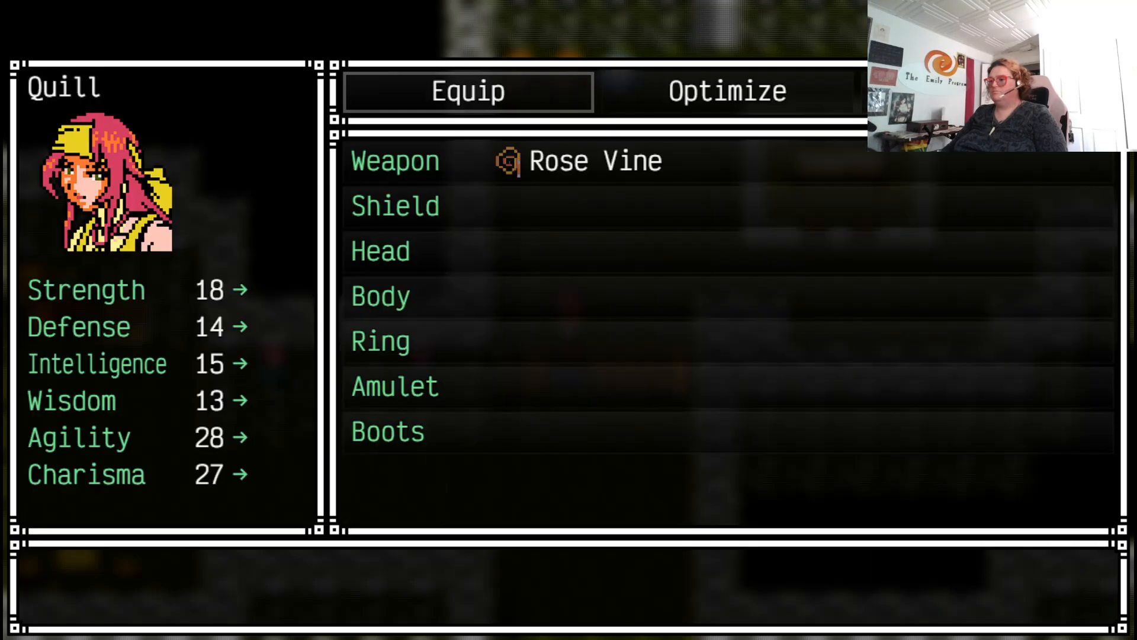
key("Right")
key("Return")
key("Page_Down")
key("Return")
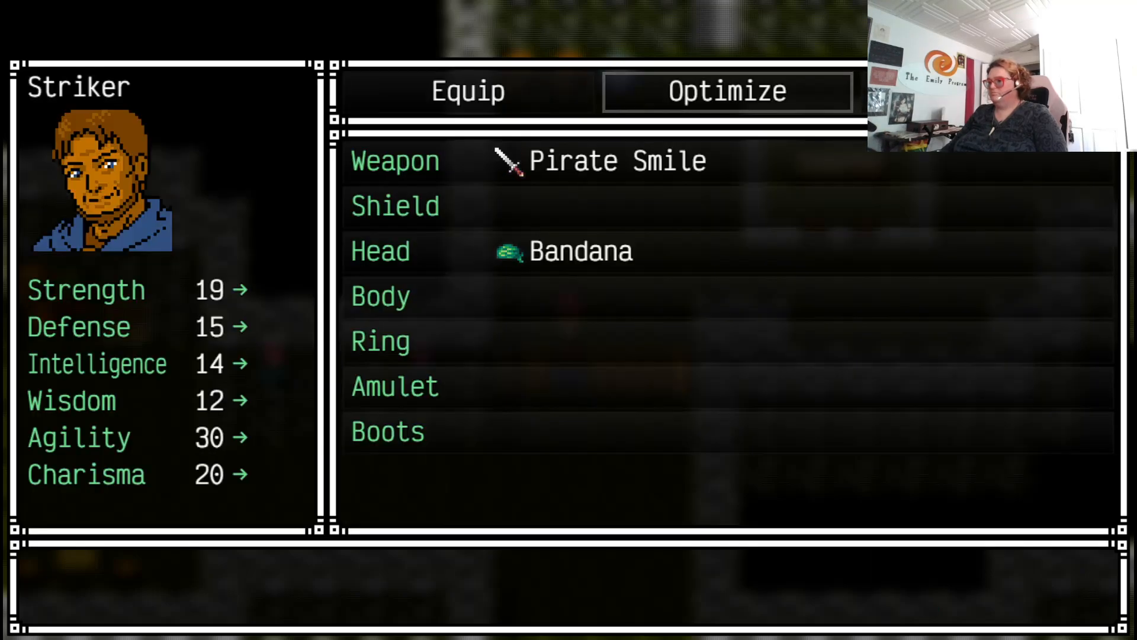
key("Escape")
key("Escape")
Lead the party to the blue healing save point beside the barrels and heal there
key("Up")
key("Right")
key("Up")
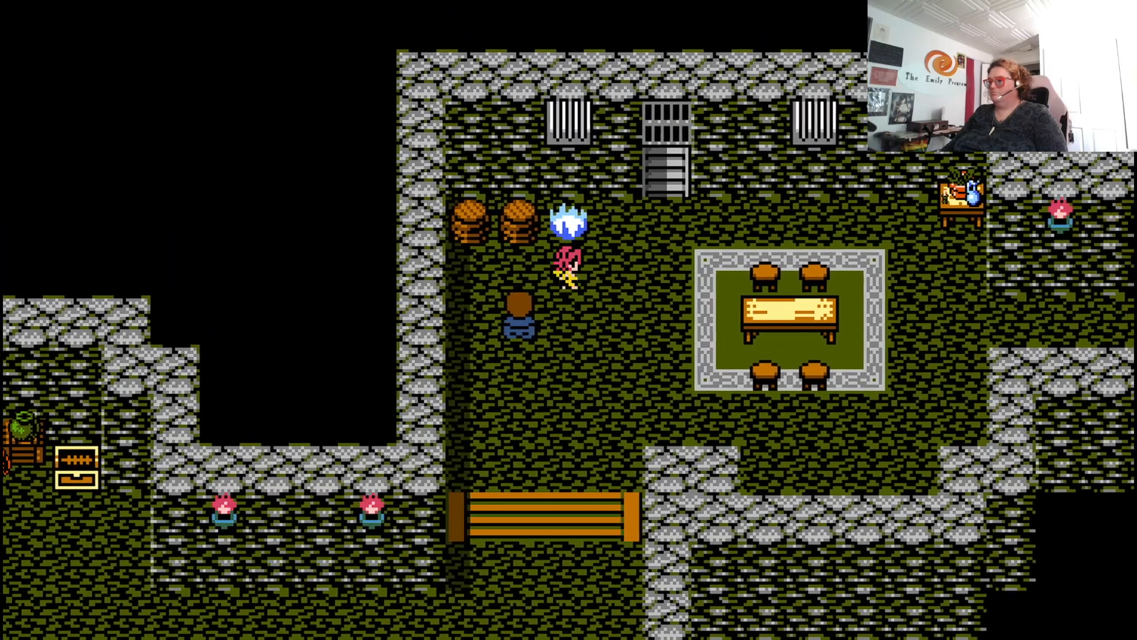
key("Return")
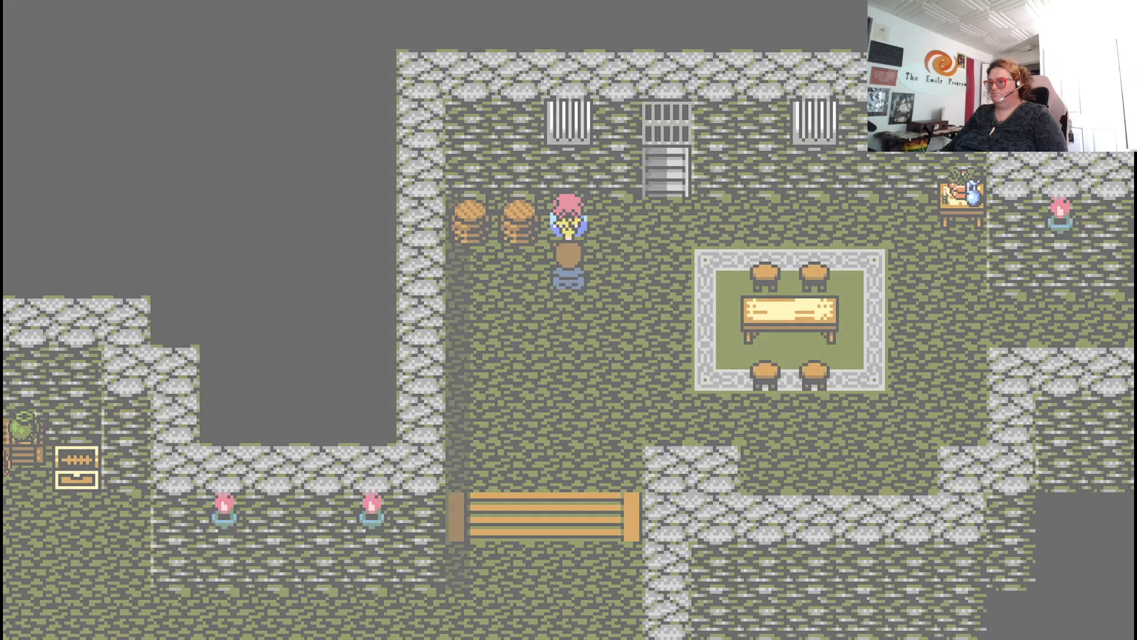
Lead the party east past the dining table into the far eastern chamber and open its treasure chest
key("Right")
key("Down")
key("Right")
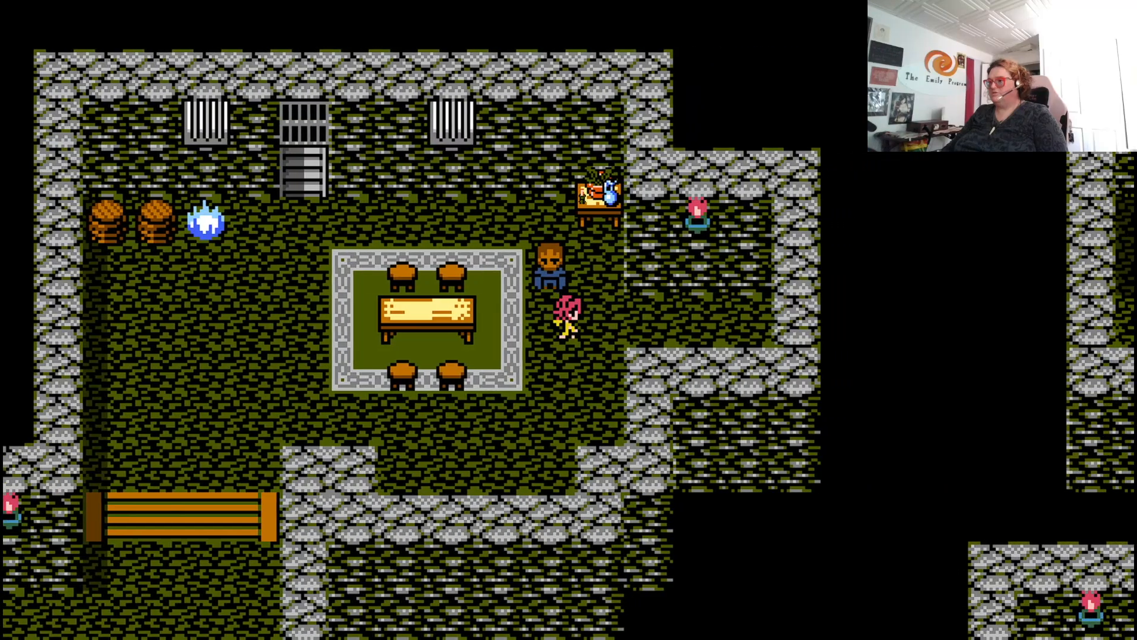
key("Up")
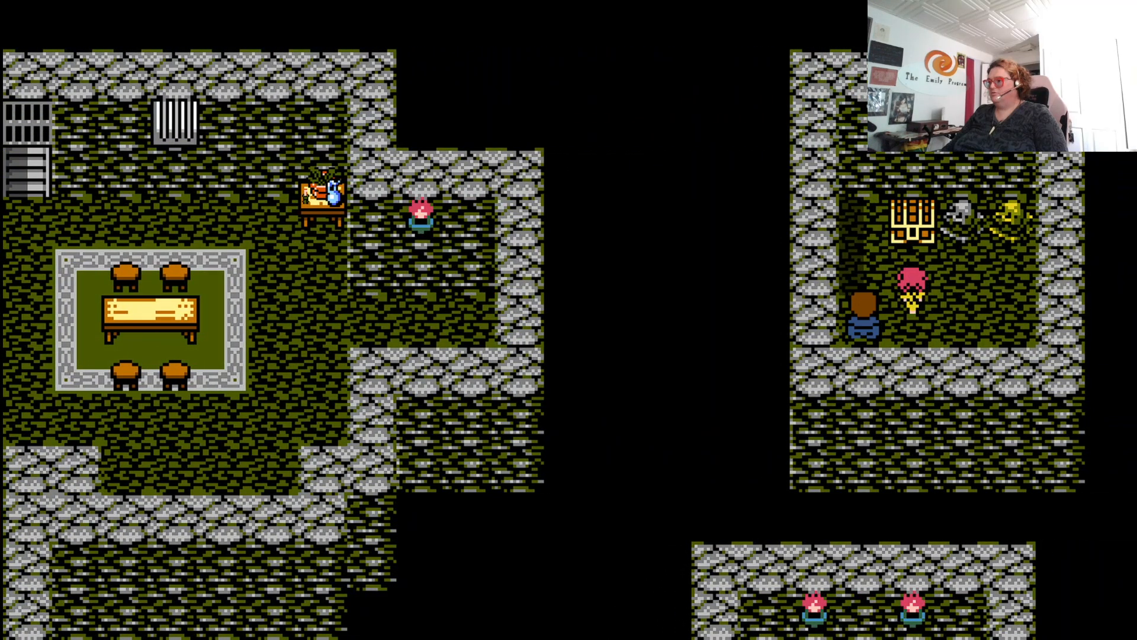
Optimize Quill's equipment and return to the map
key("Escape")
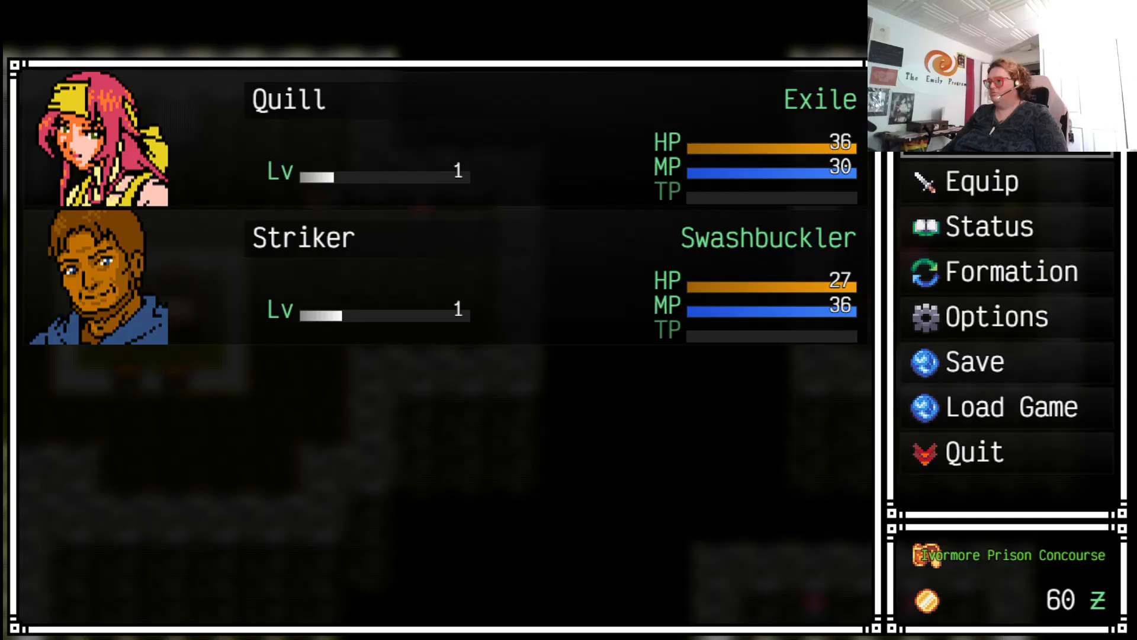
key("Return")
key("Up")
key("Return")
key("Right")
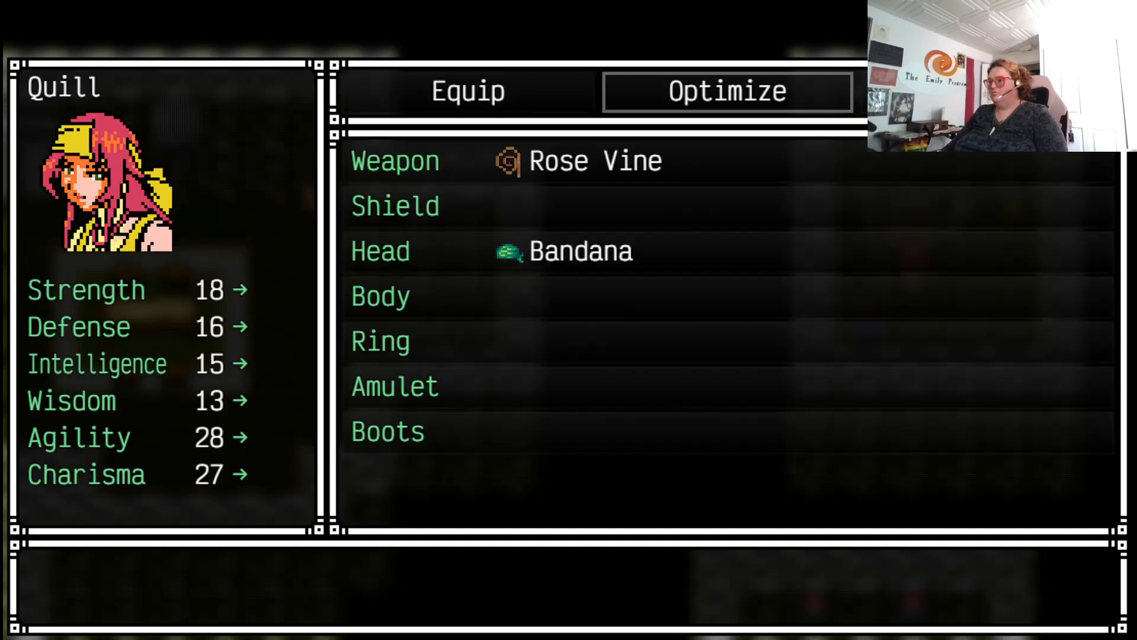
key("Escape")
key("Escape")
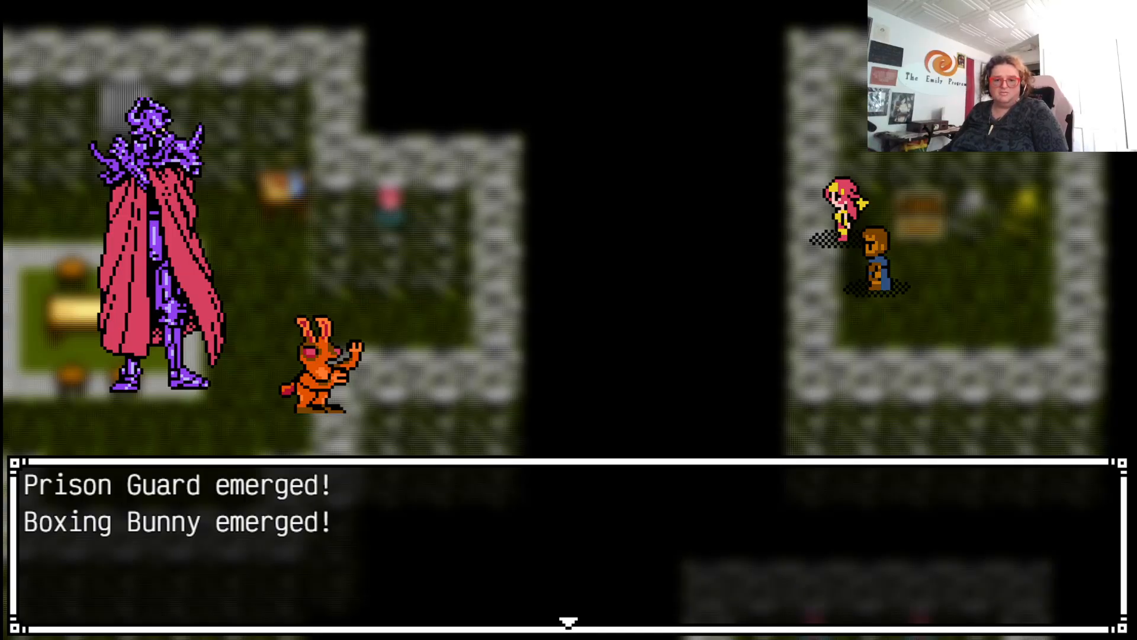
Fight the Prison Guard and Boxing Bunny encounter with basic attacks from both party members and dismiss the battle messages
key("Return")
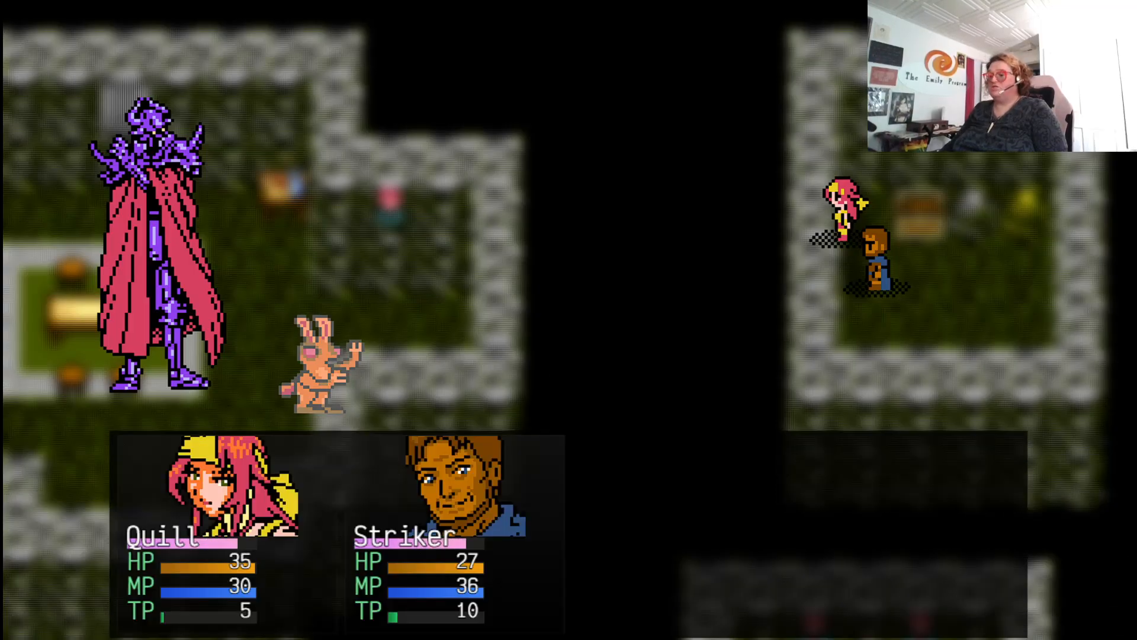
key("Return")
key("Return")
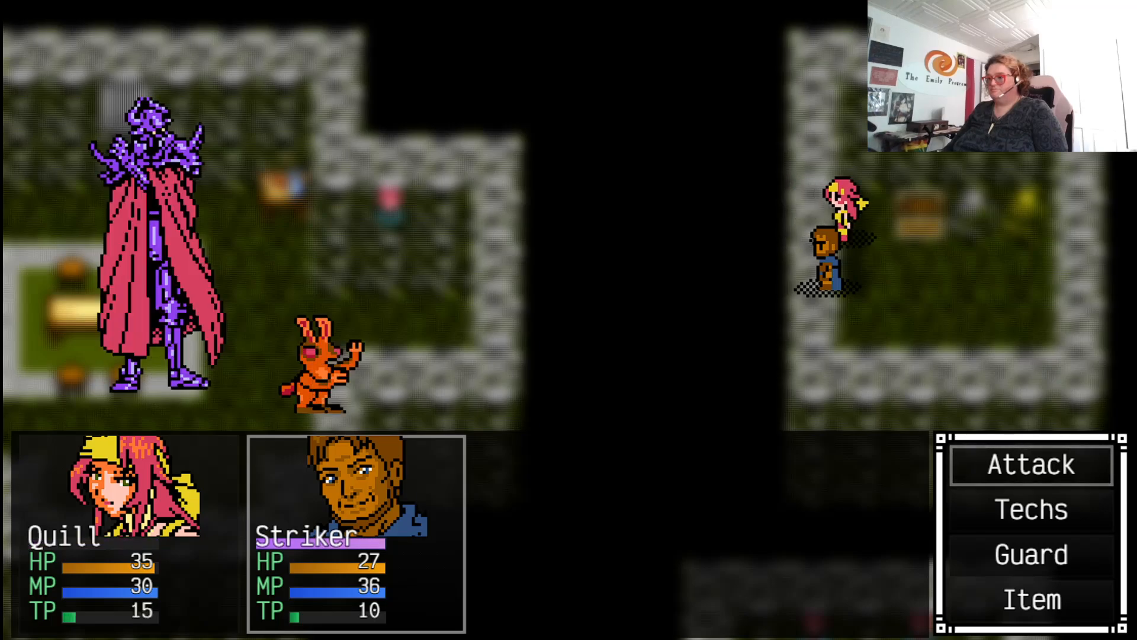
key("Return")
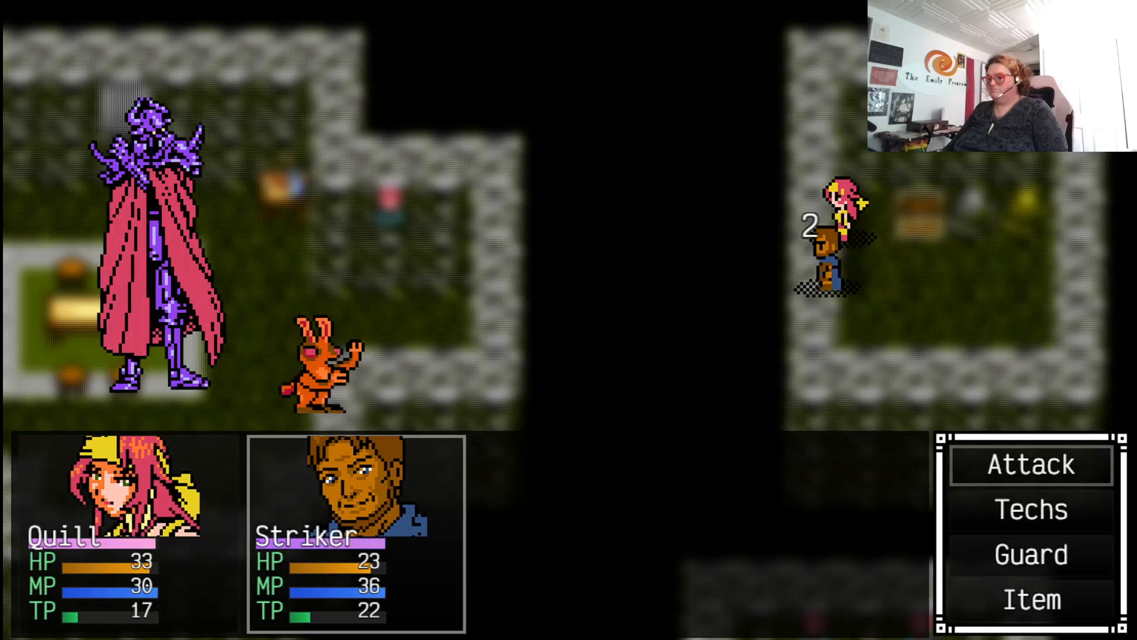
key("Return")
key("Return")
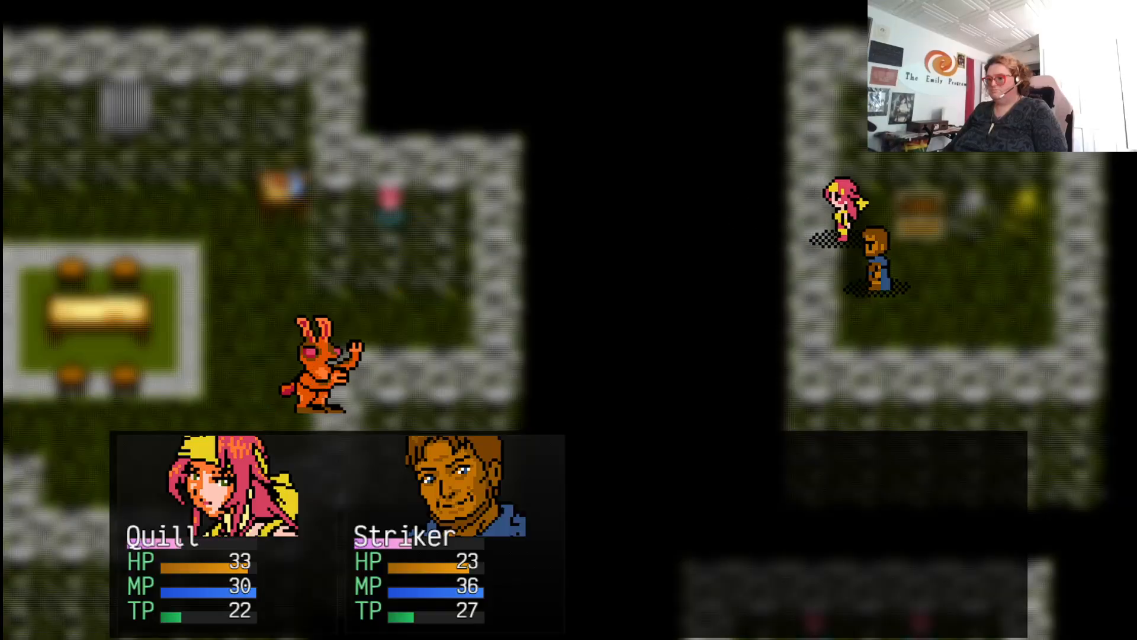
key("Return")
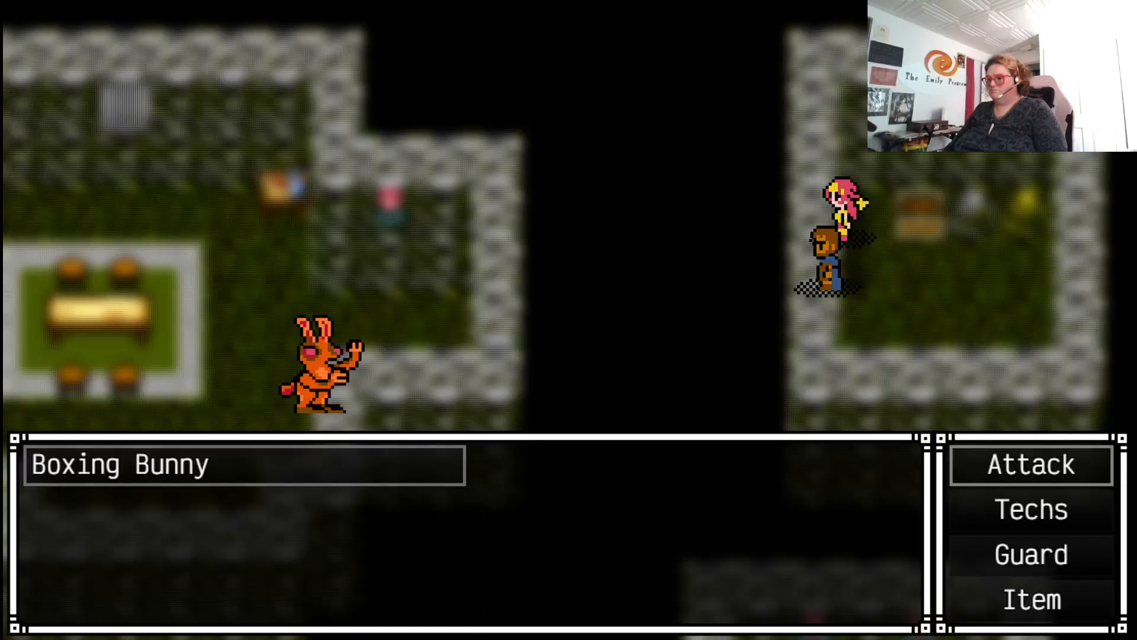
key("Return")
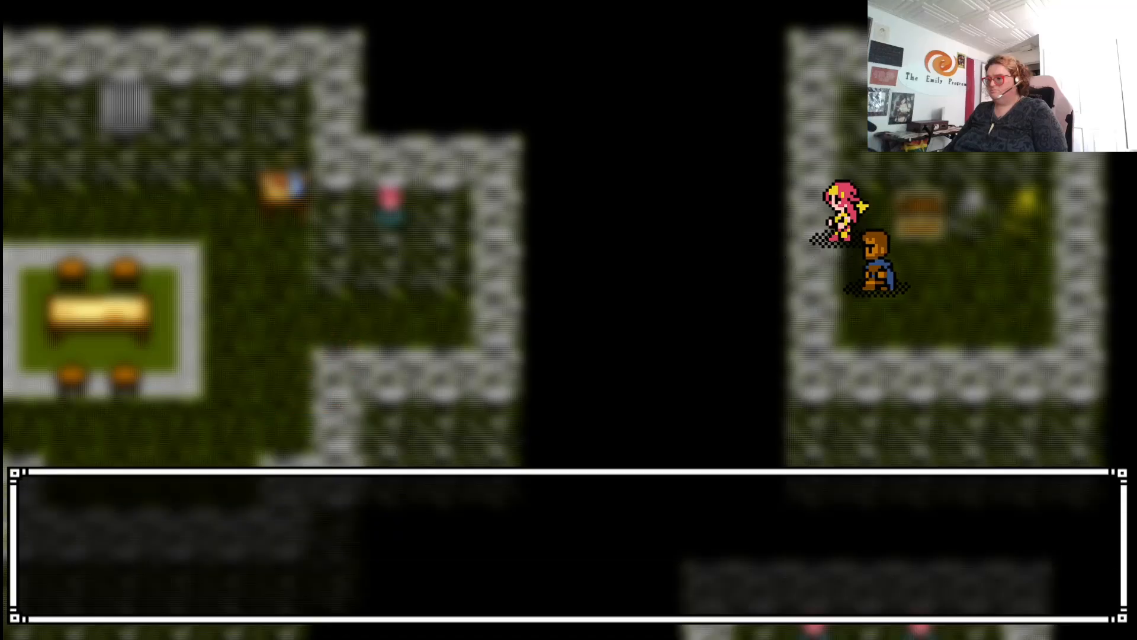
key("Return")
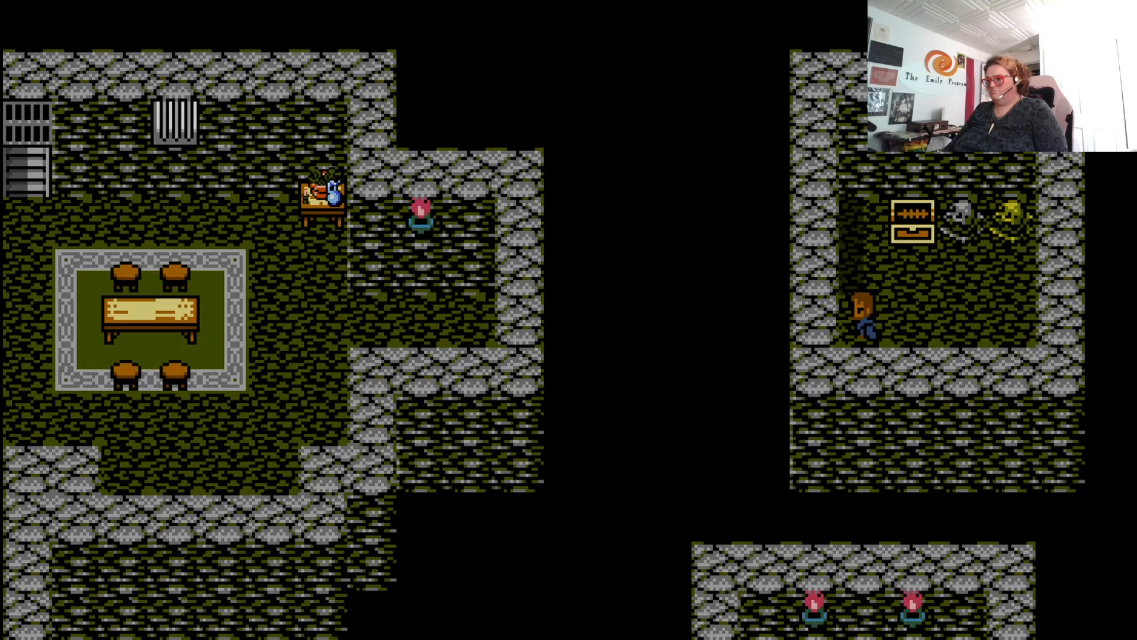
Lead the party back west to the healing save point and south toward the lower corridor
key("Left")
key("Left")
key("Up")
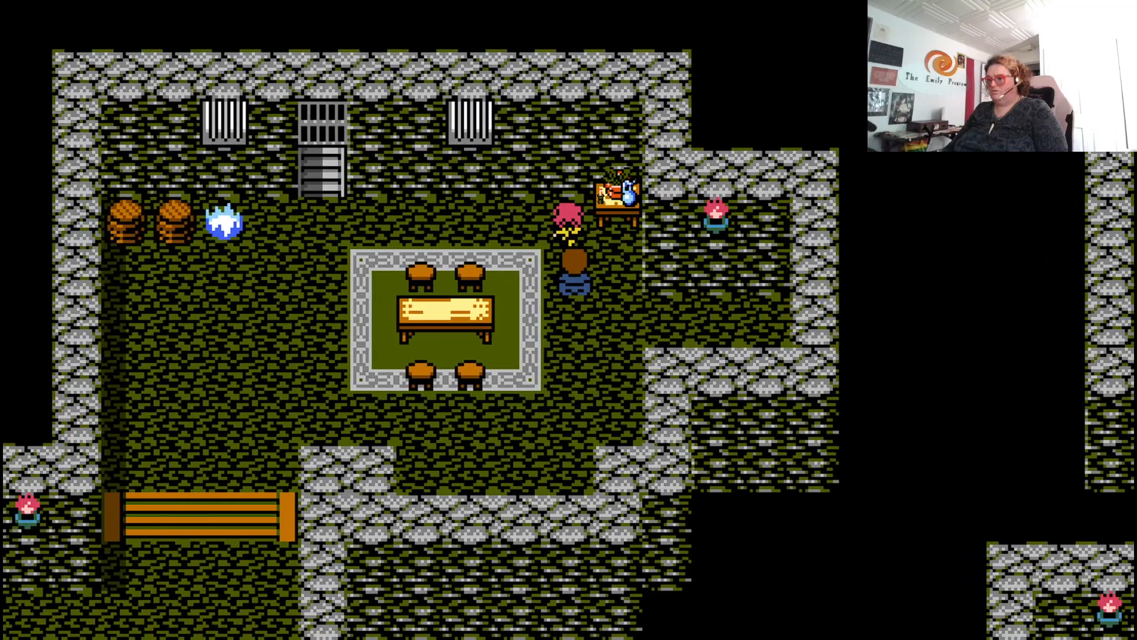
key("Left")
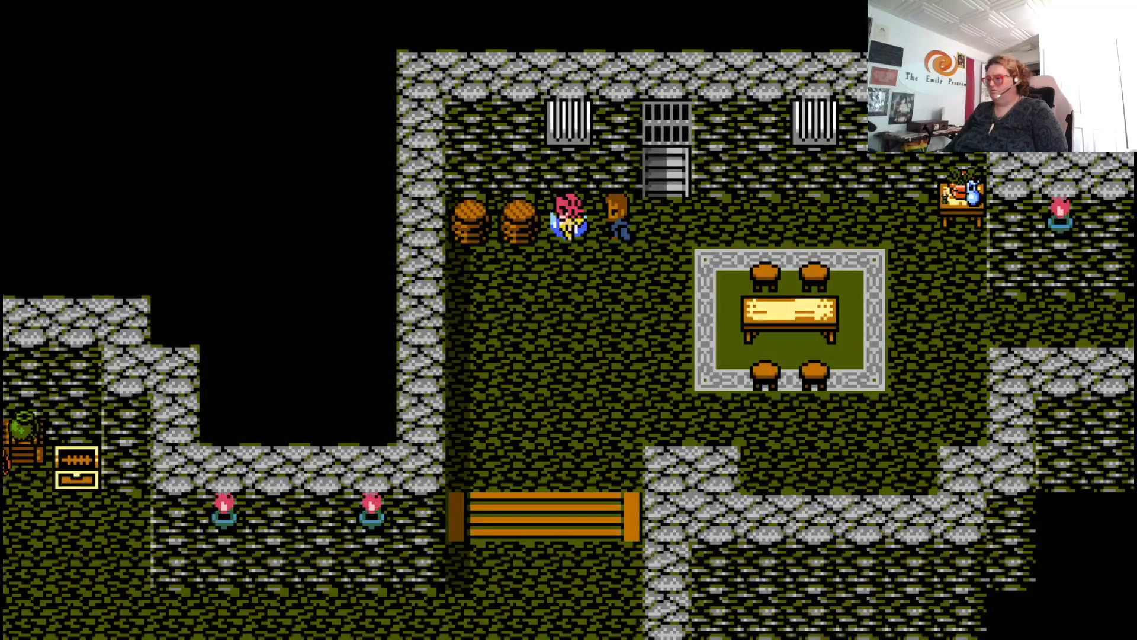
key("Down")
key("Down")
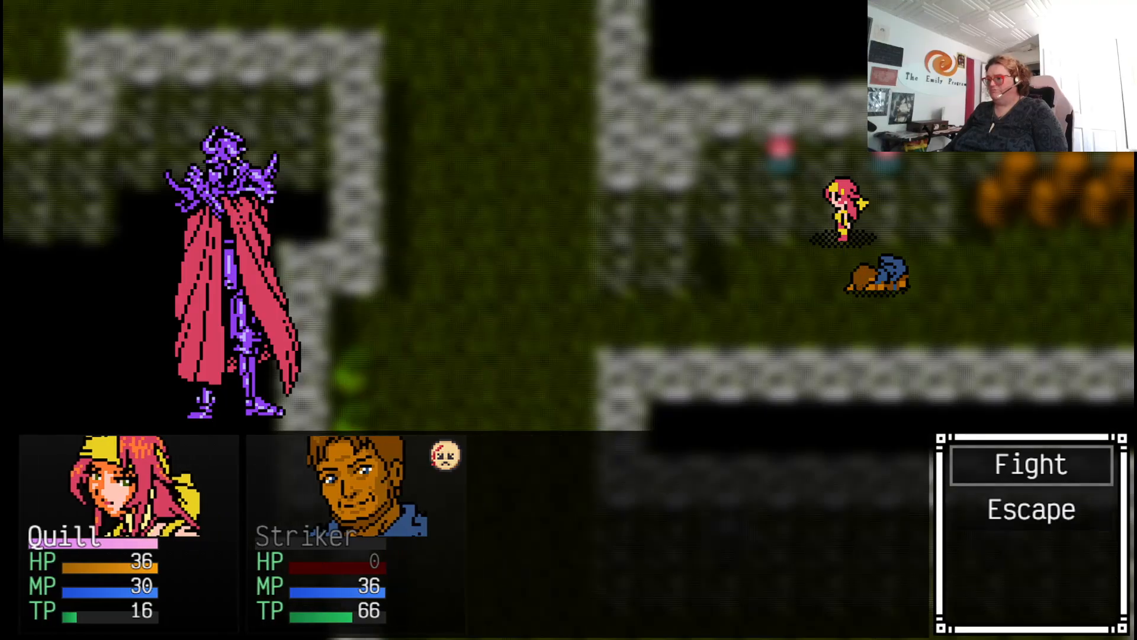
Finish the Prison Guard encounter with Quill's basic attacks and dismiss the victory messages
key("Return")
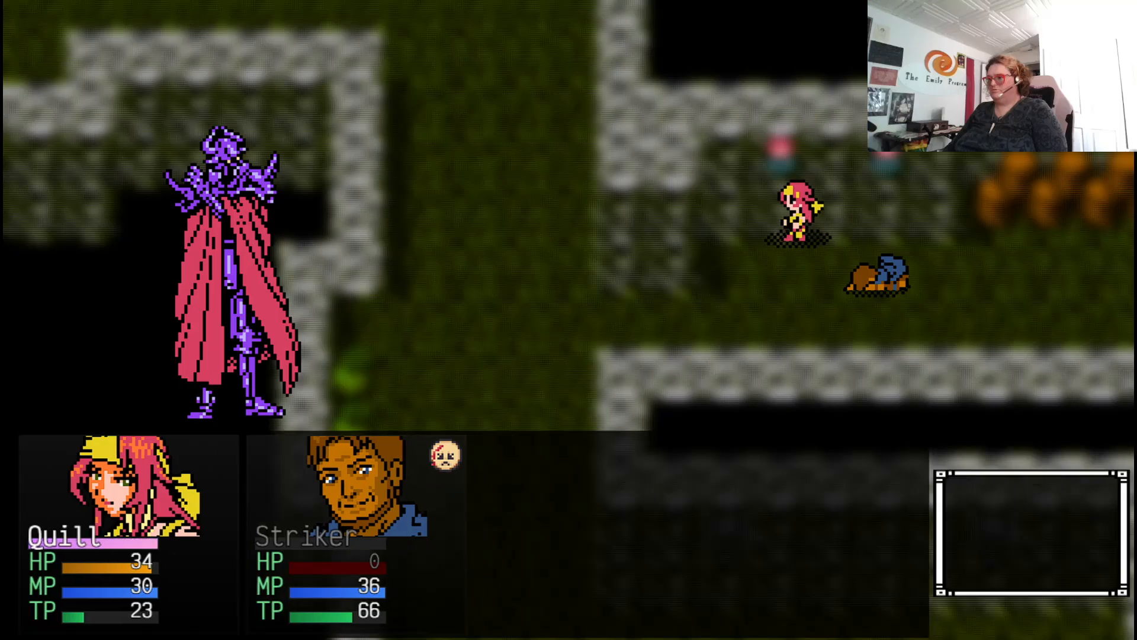
key("Return")
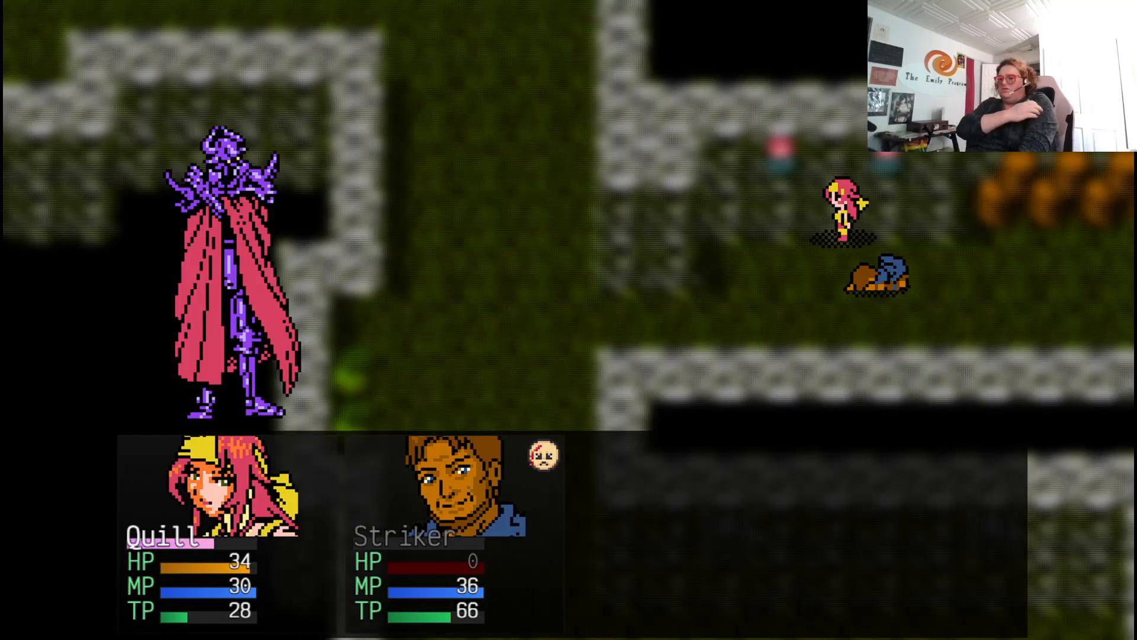
key("Return")
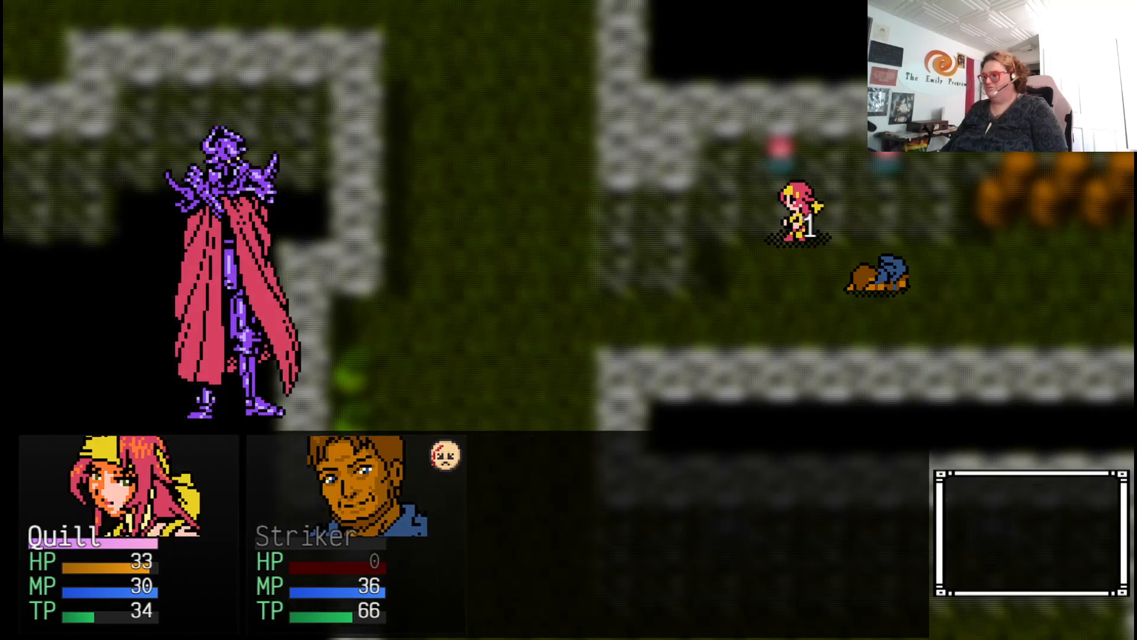
key("Return")
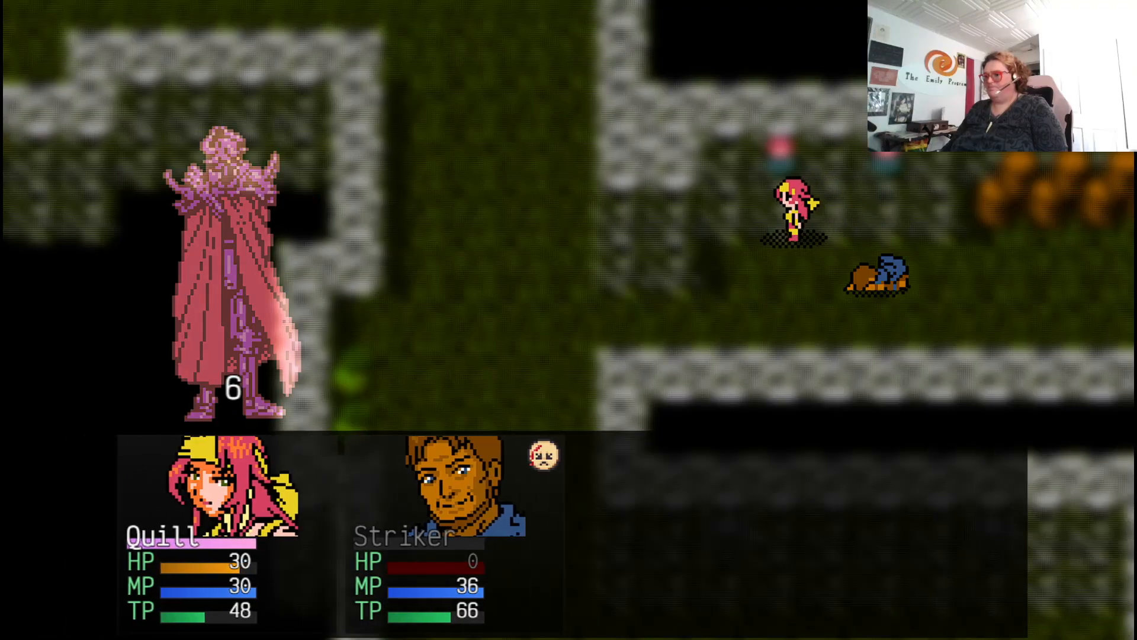
key("Return")
key("Return")
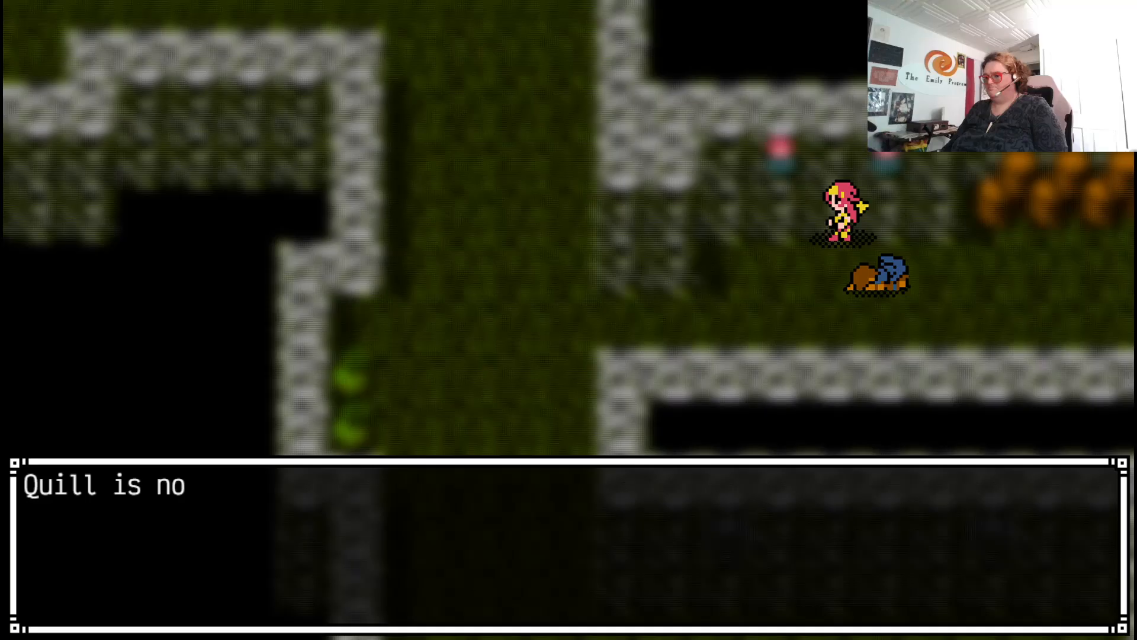
Lead the party east along the corridor past the stacked barrels, checking the main menu on the way
key("Right")
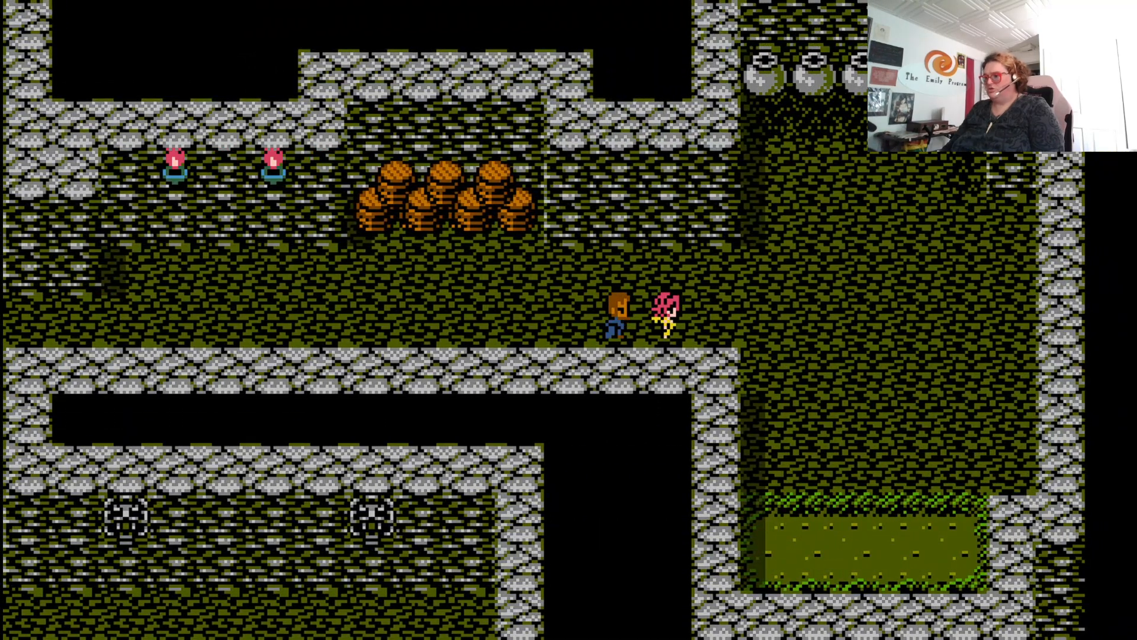
key("Escape")
key("Down")
key("Down")
key("Down")
key("Return")
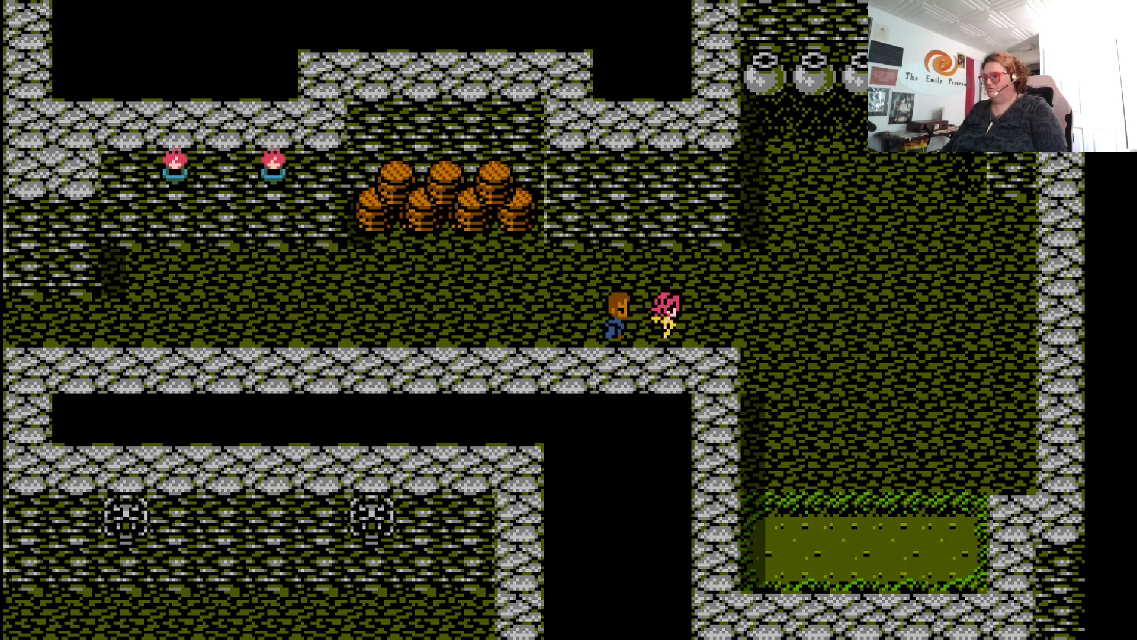
key("Right")
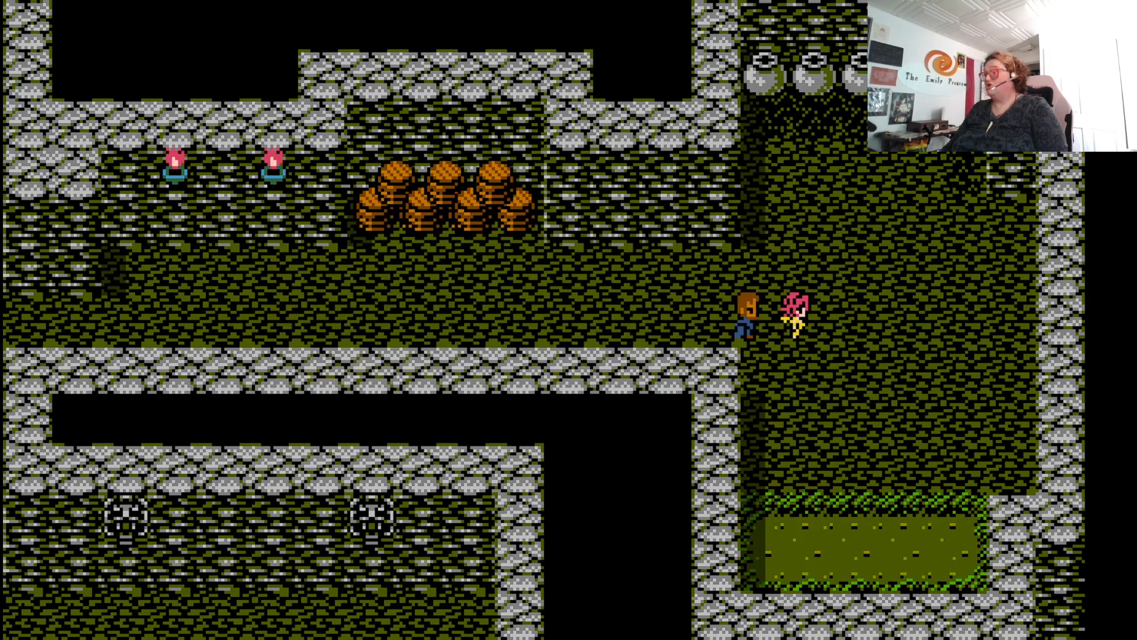
Walk north to the row of pots and collect the HP Loaf from the third pot
key("Up")
key("Up")
key("Return")
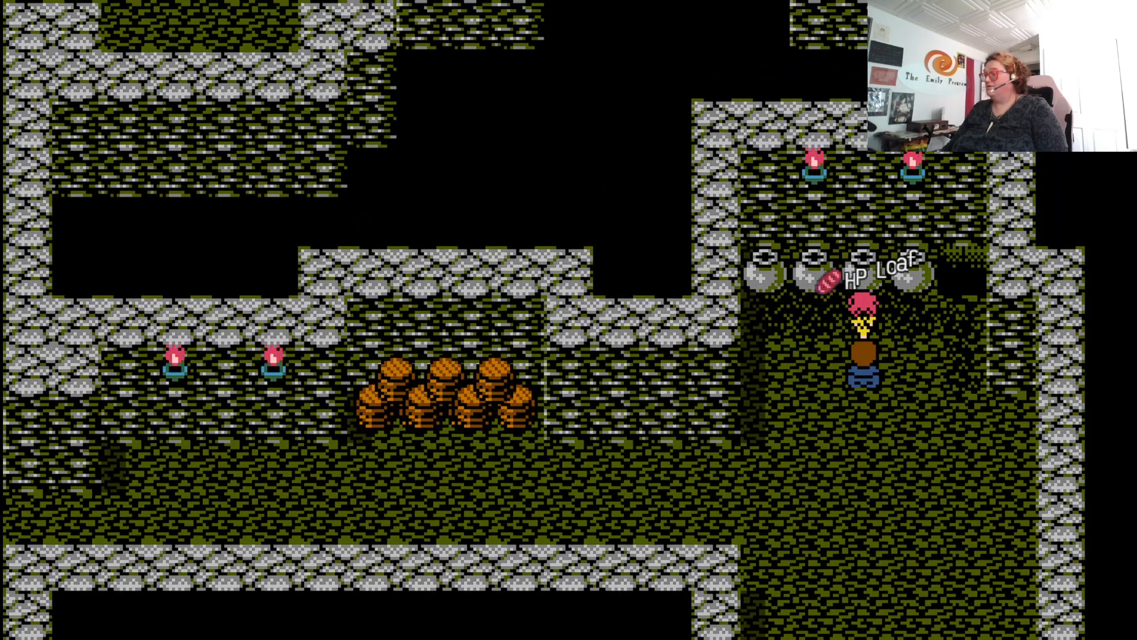
Move to the dark opening east of the pots and advance the Quill and Striker dialogue to its end
key("Right")
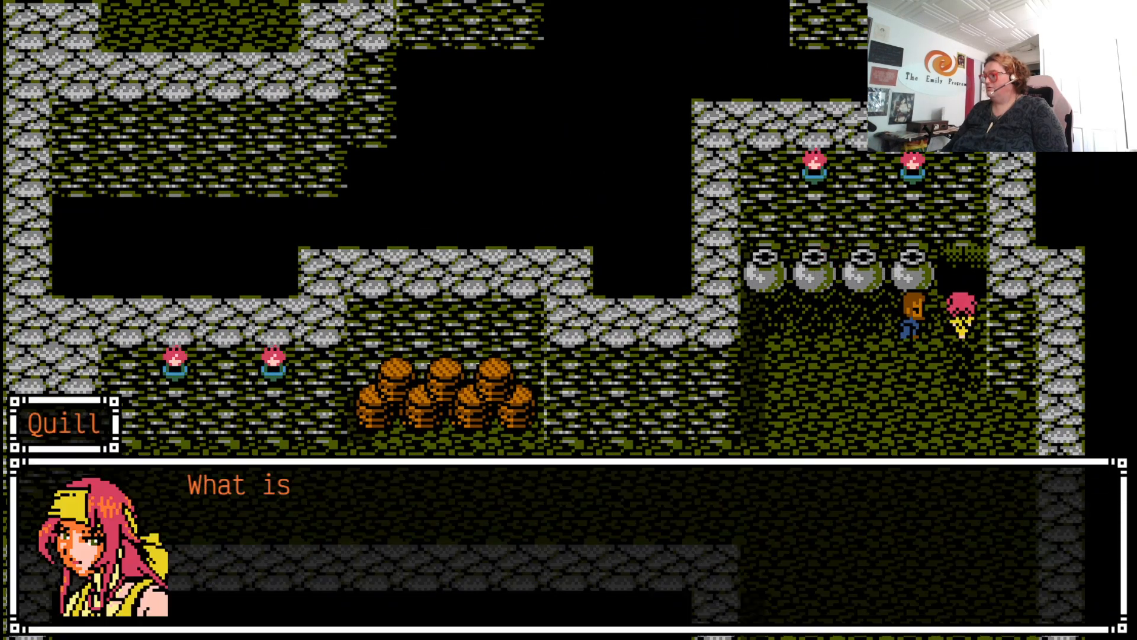
key("Return")
key("Return")
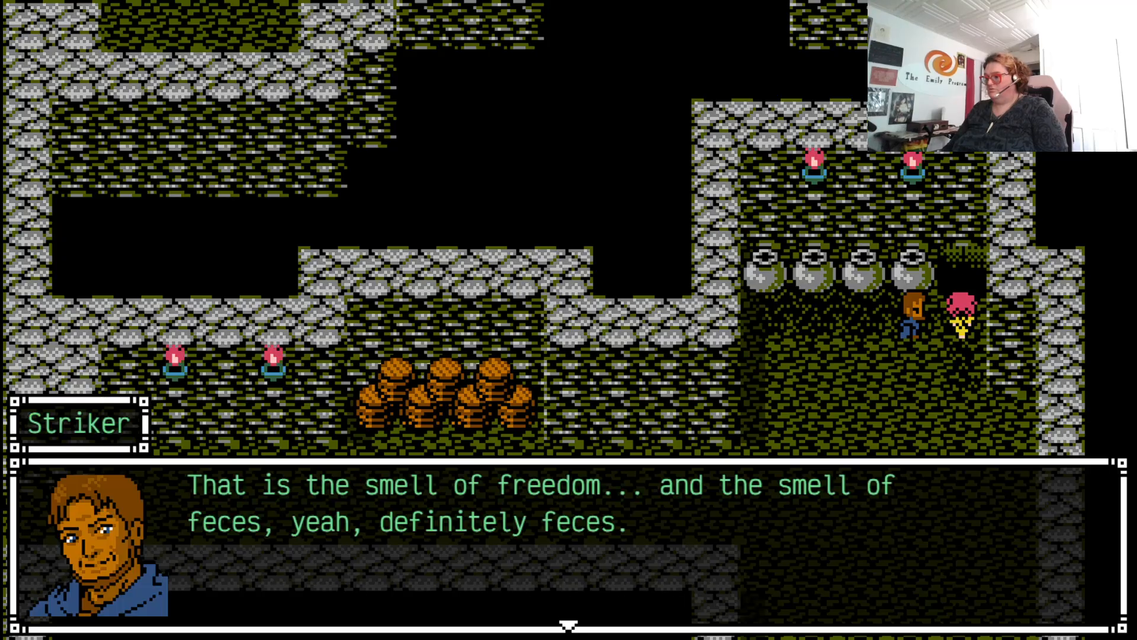
key("Return")
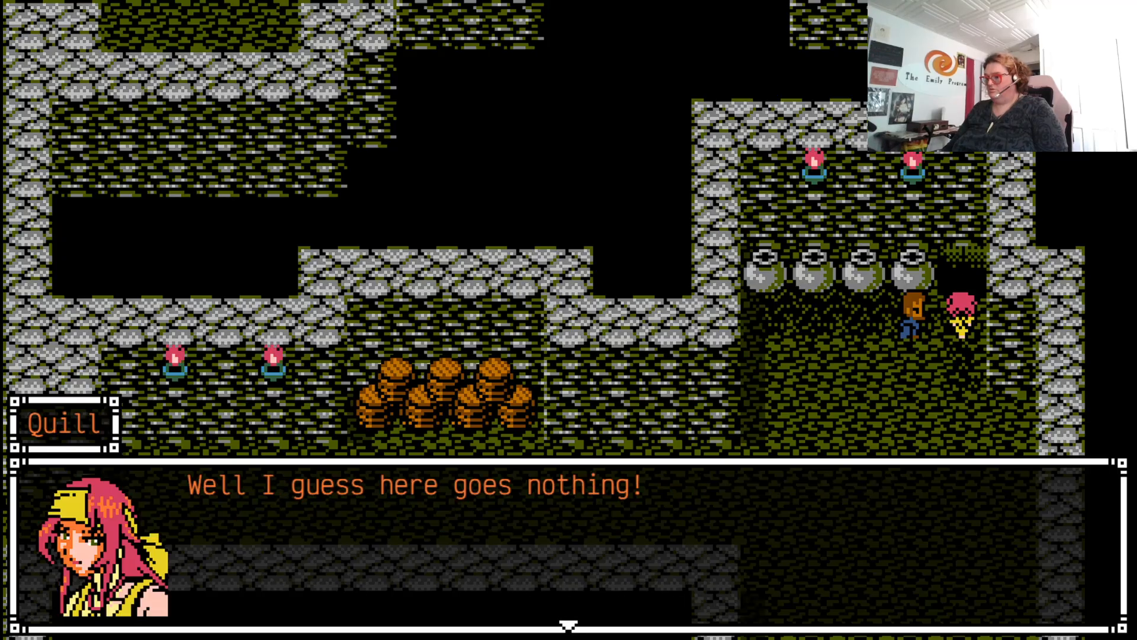
key("Return")
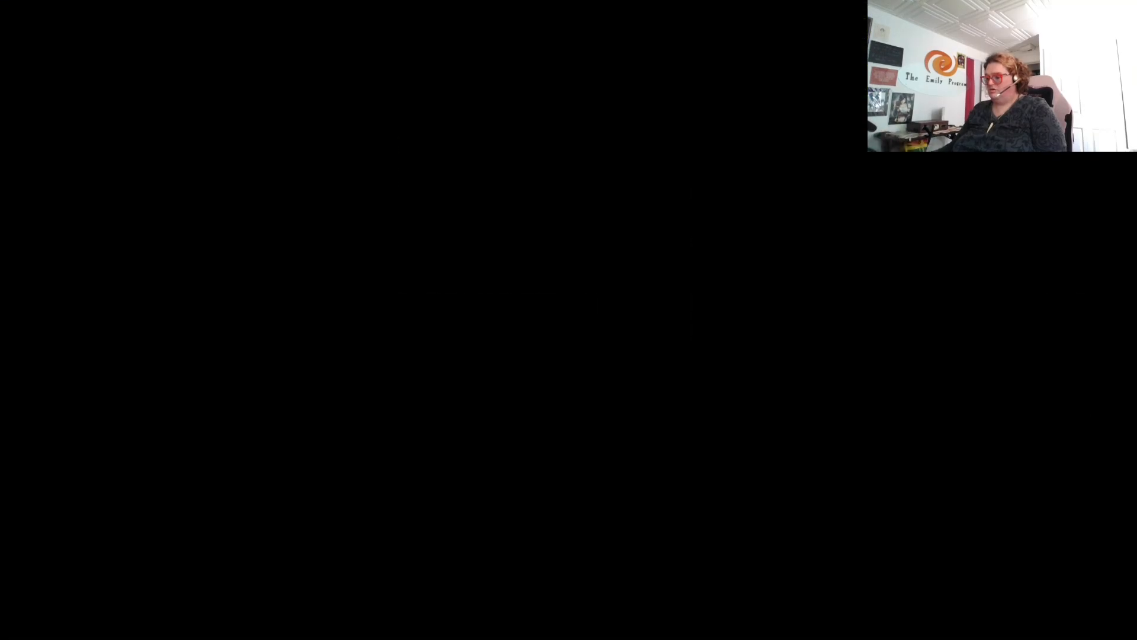
Leave full-screen mode and close the playtest to return to the map editor
key("F4")
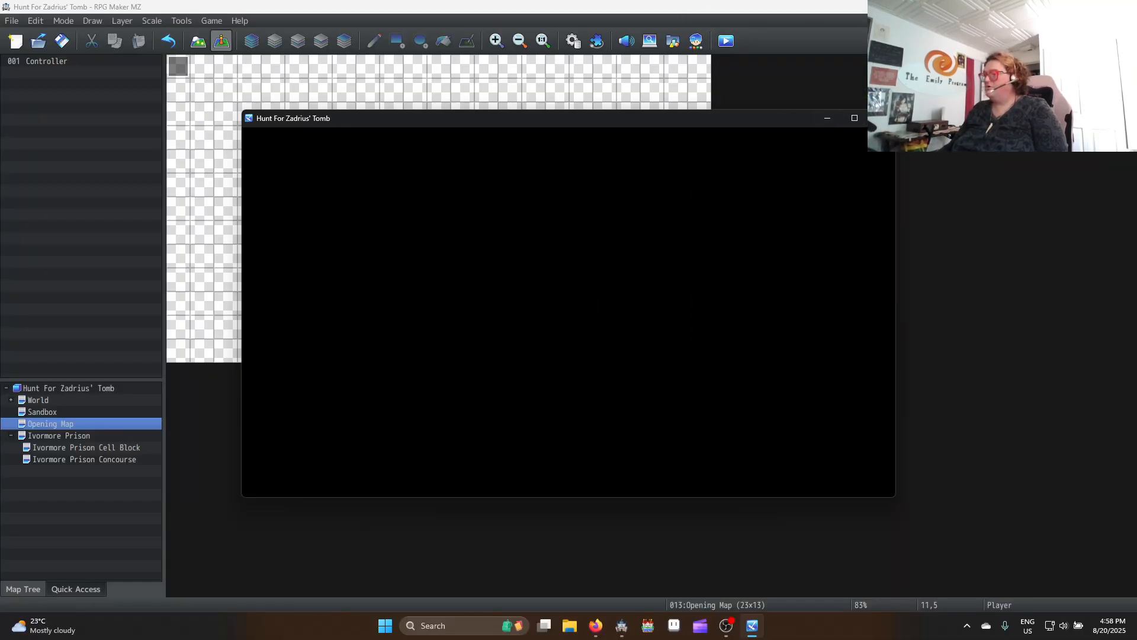
left_click(882, 118)
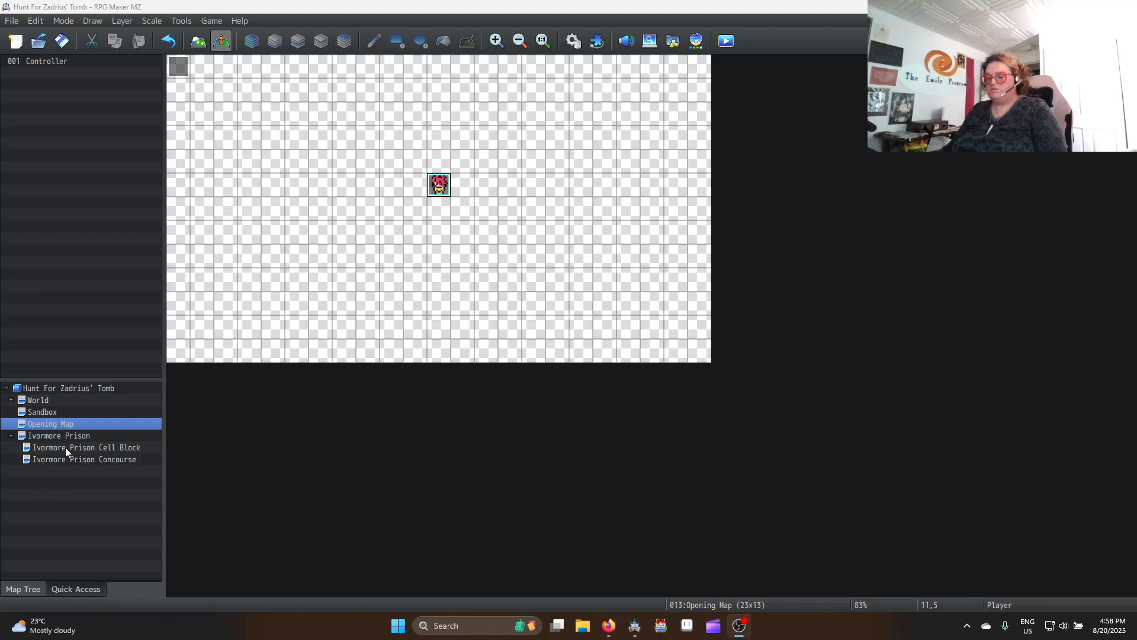
Review the tip text in the Follower Talk Tutorial event on the Ivormore Prison Cell Block map
left_click(121, 449)
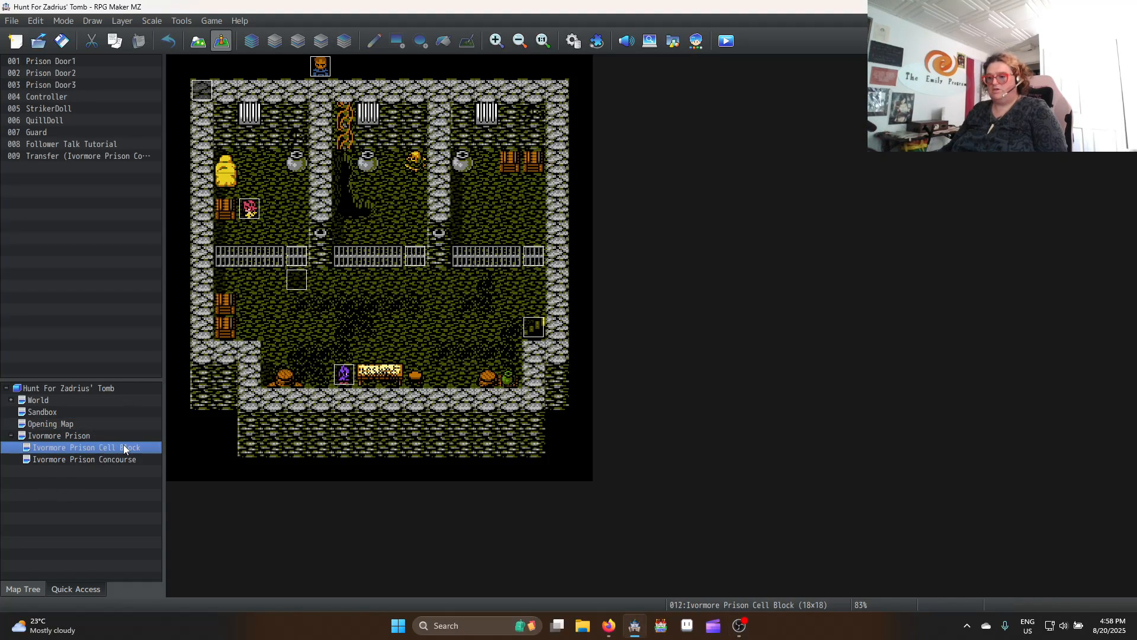
double_click(299, 280)
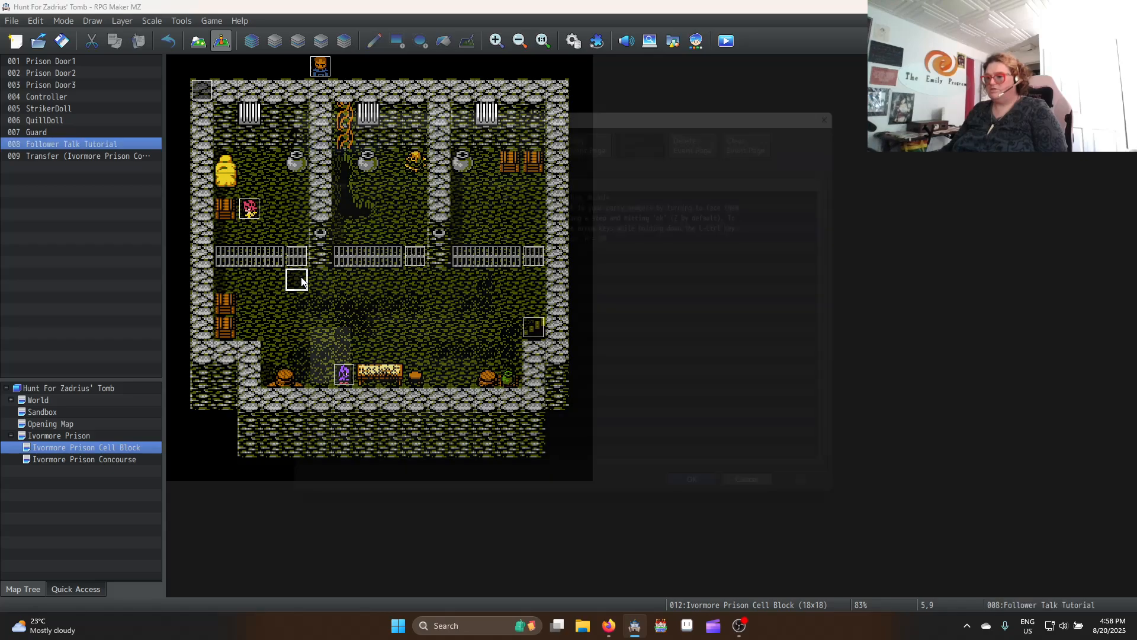
double_click(569, 183)
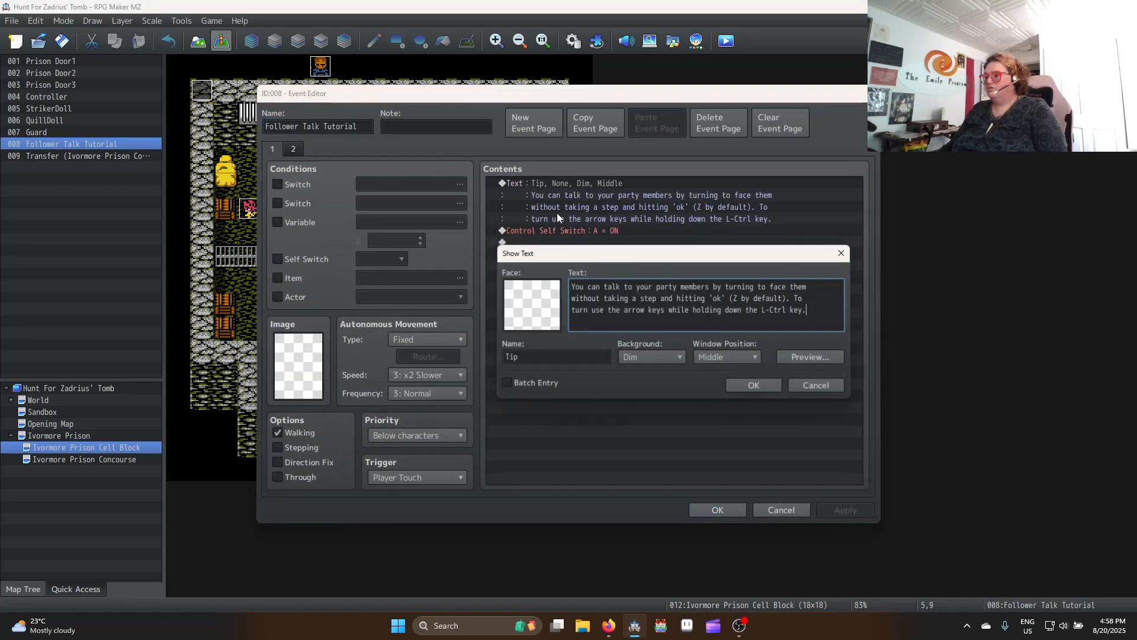
left_click(763, 384)
left_click(717, 509)
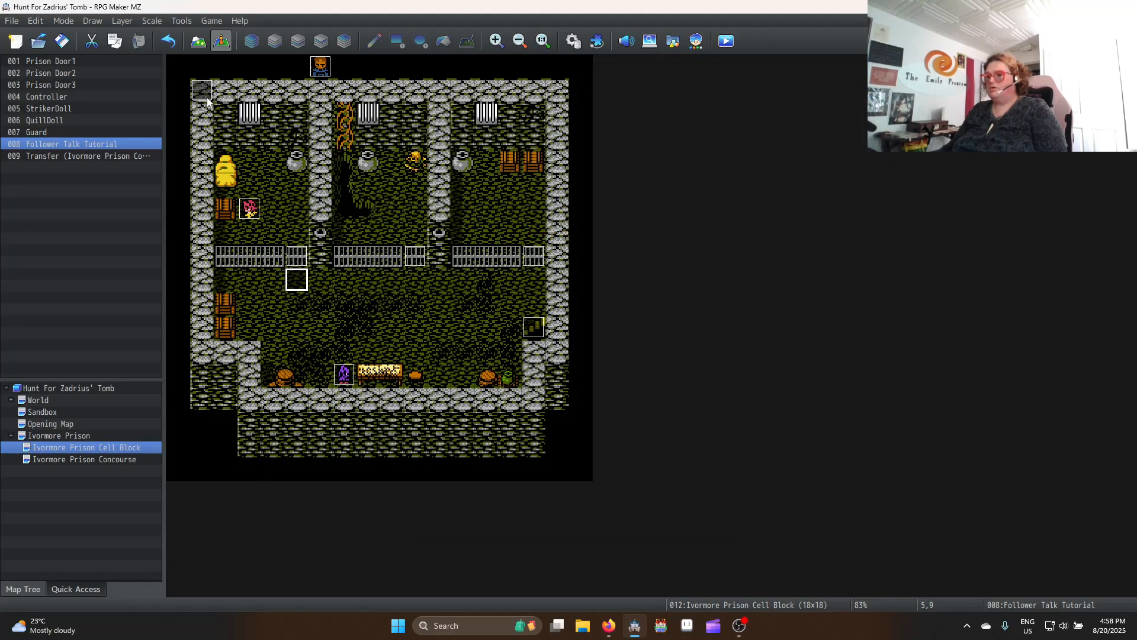
In the Cell Block's Controller event, wrap the line "You there, what's your name?" in the colour codes \c[16] and \c[0]
double_click(201, 90)
scroll(588, 214, "up", 7)
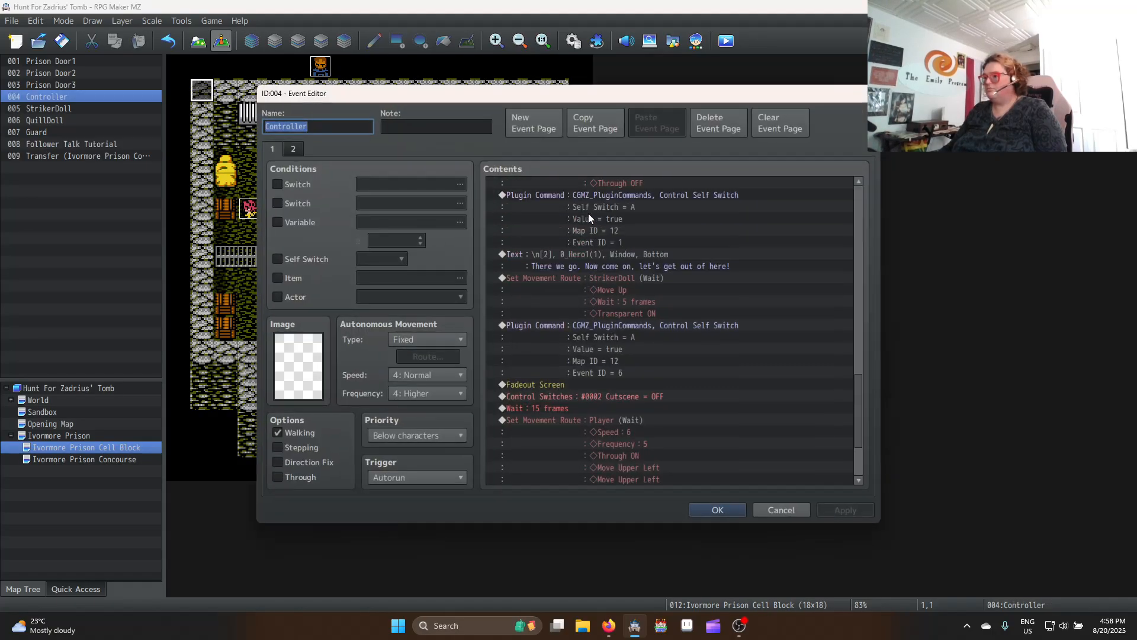
scroll(601, 204, "up", 10)
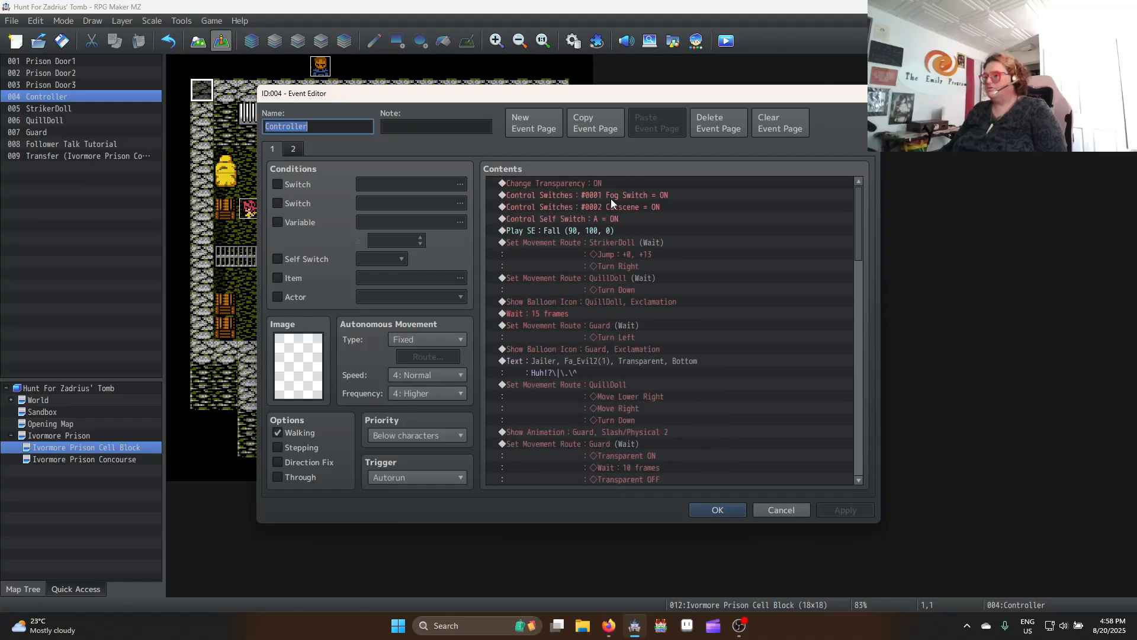
scroll(610, 198, "down", 6)
scroll(621, 289, "down", 4)
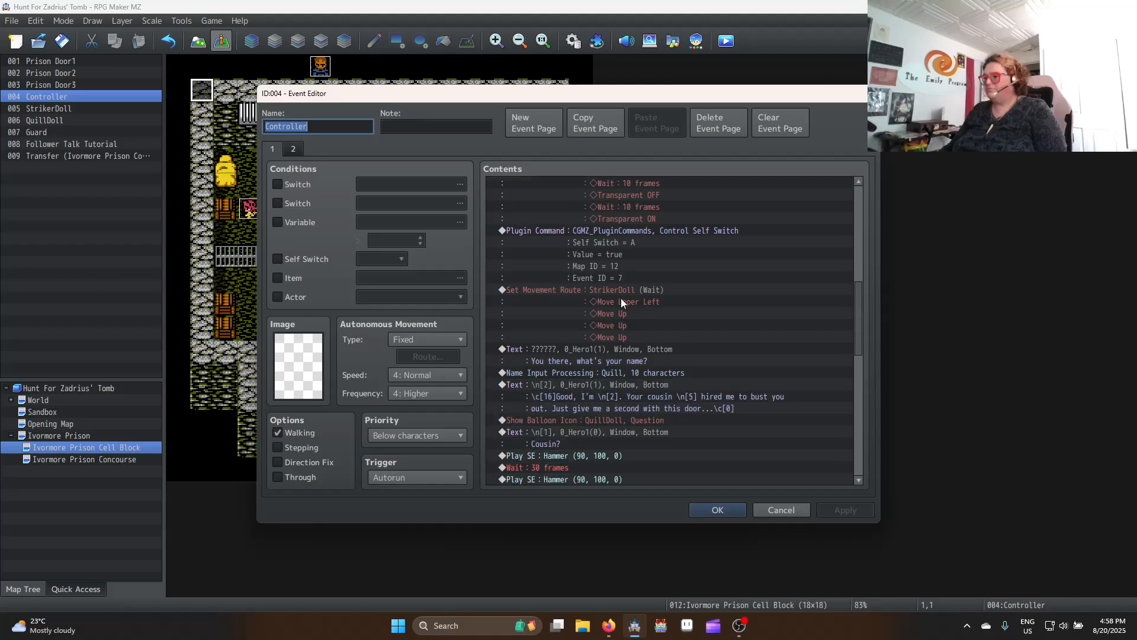
double_click(607, 308)
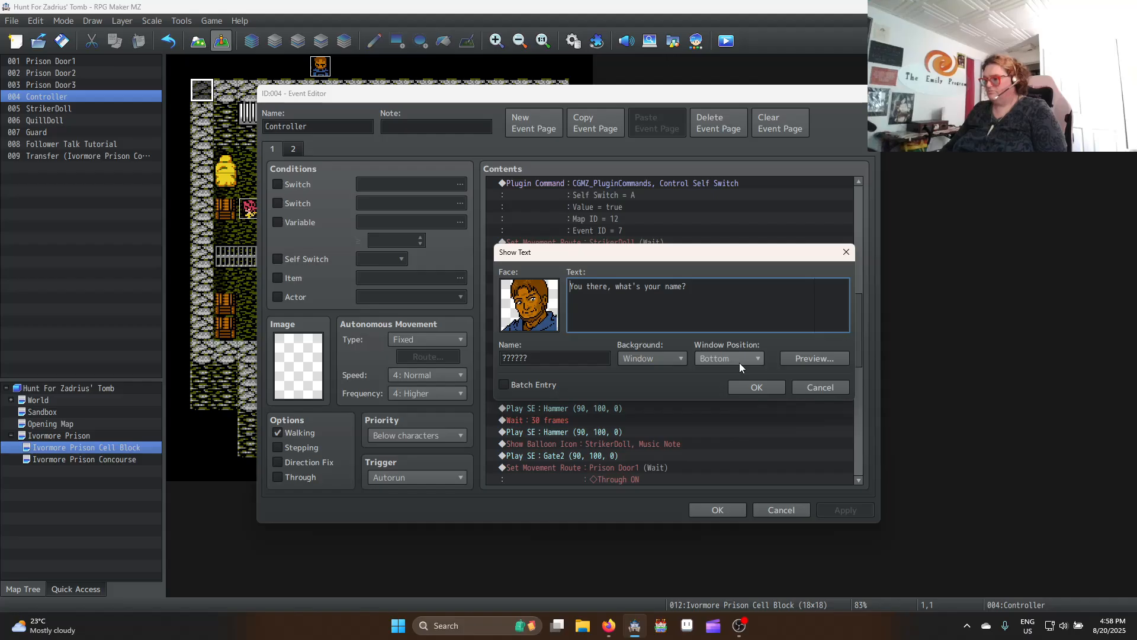
type("\\c")
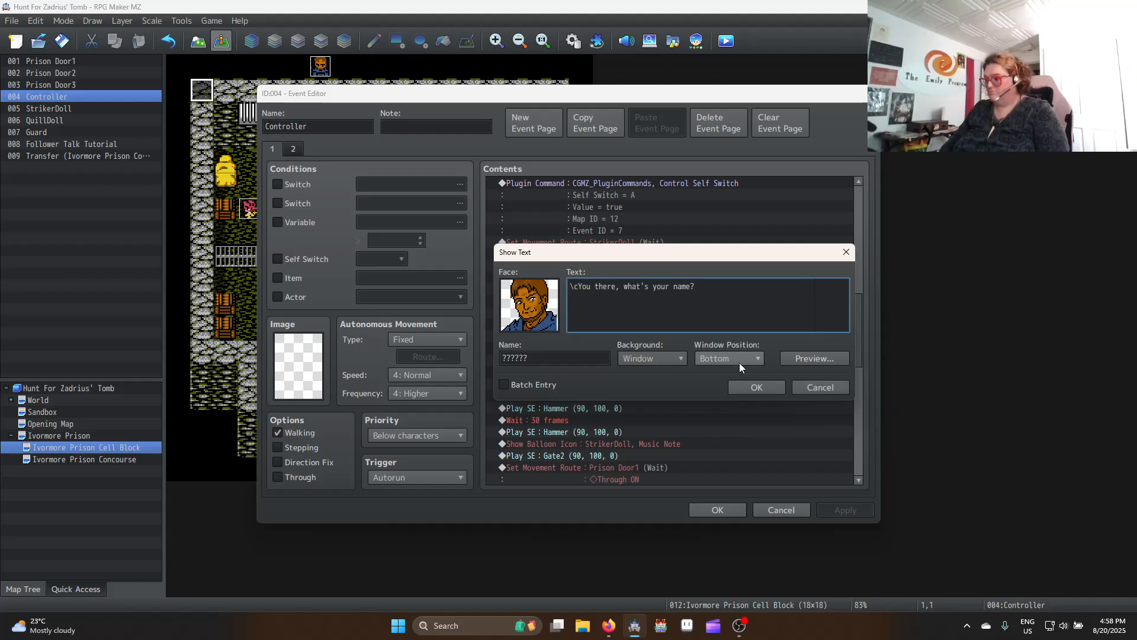
type("[16]")
key("shift+Home")
key("ctrl+c")
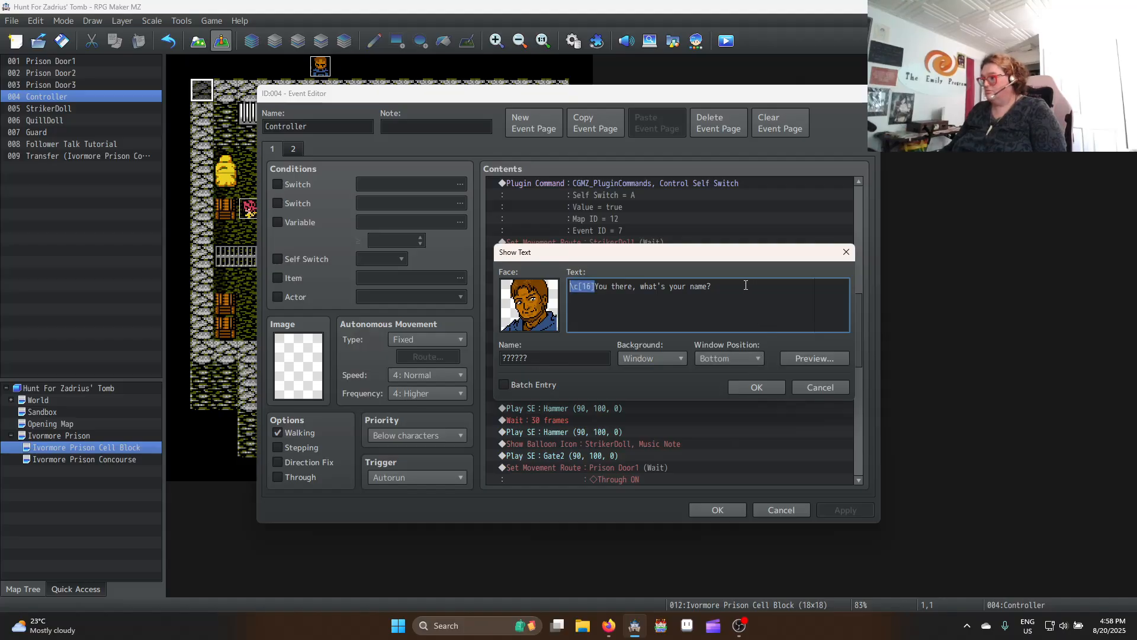
key("Right")
key("ctrl+v")
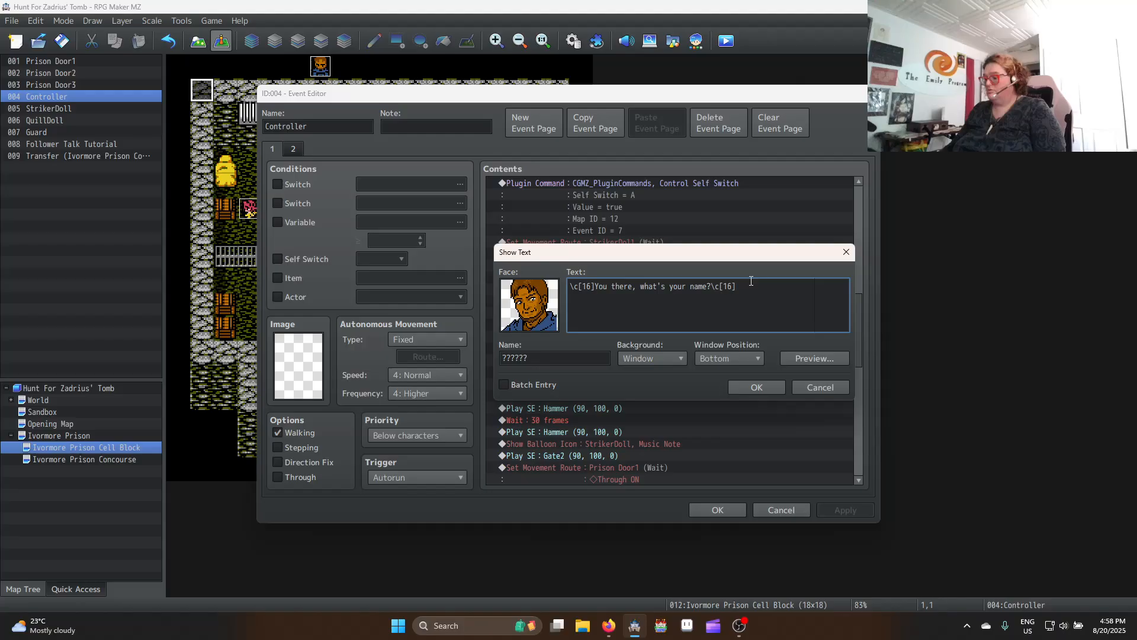
key("Left")
key("BackSpace")
key("BackSpace")
type("0")
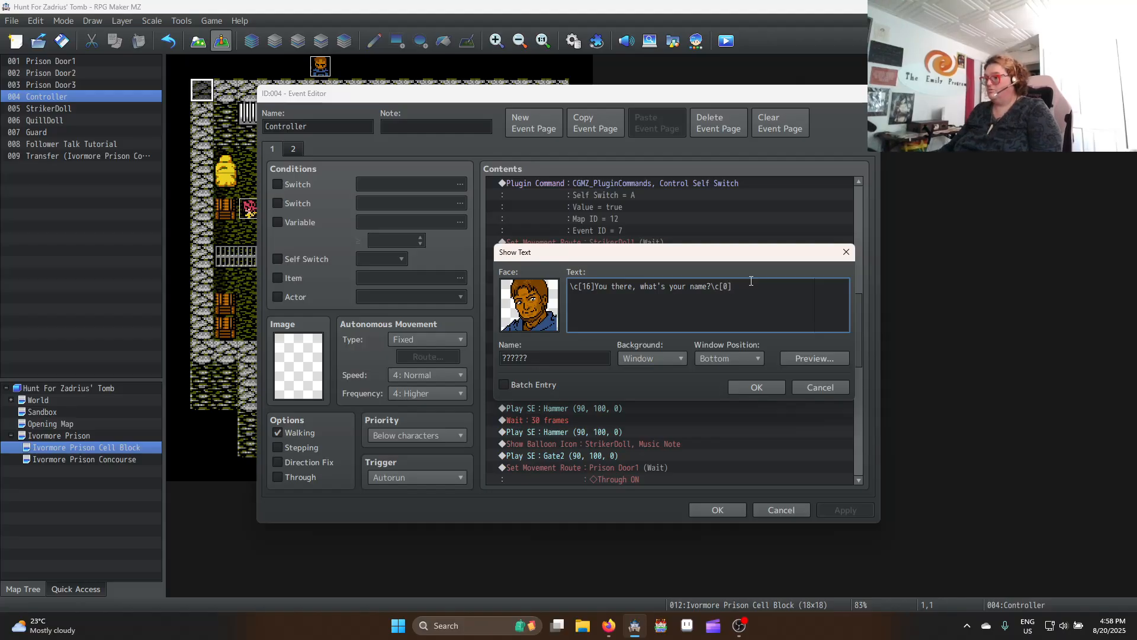
Wrap the ?????? speaker name of the same message in \c[16] and \c[0] and save the message
left_click(528, 355)
key("ctrl+v")
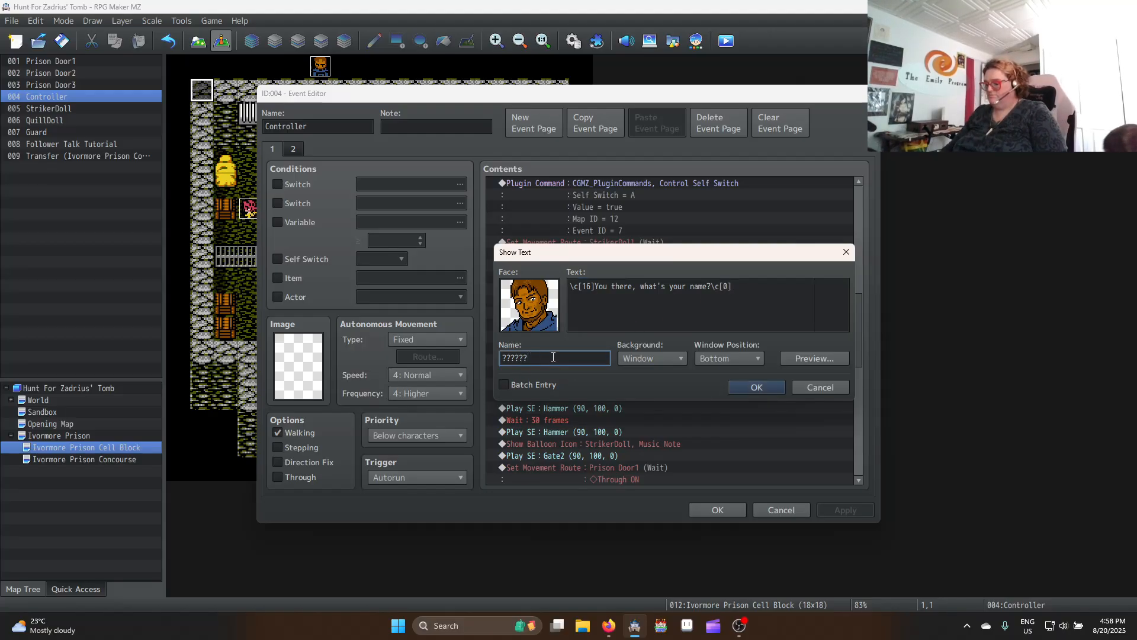
key("Home")
key("ctrl+v")
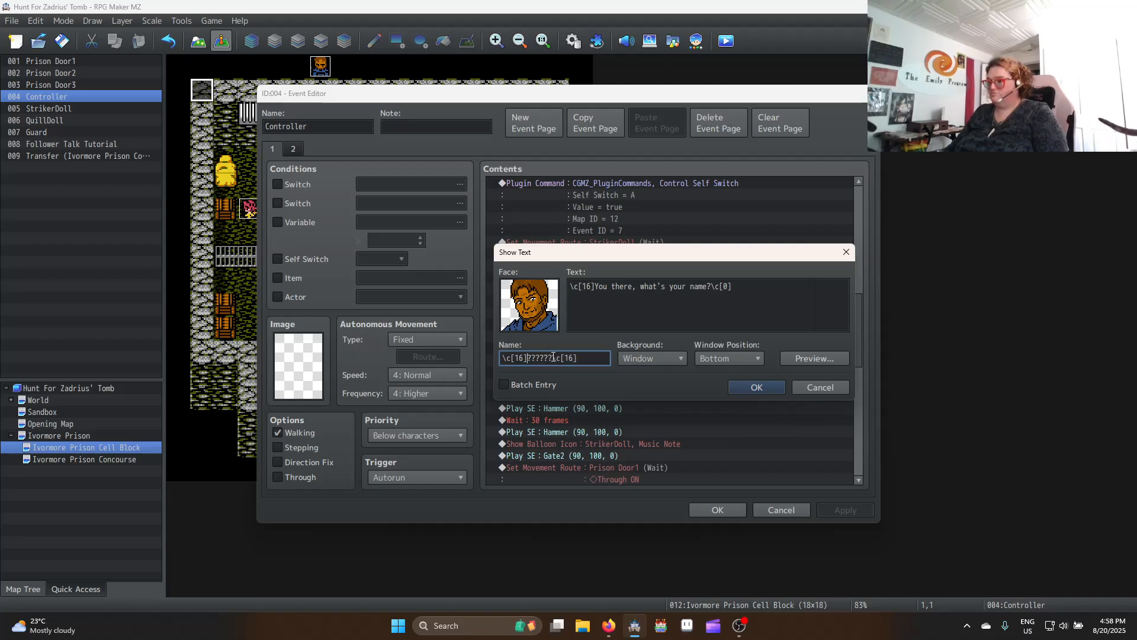
key("BackSpace")
key("Delete")
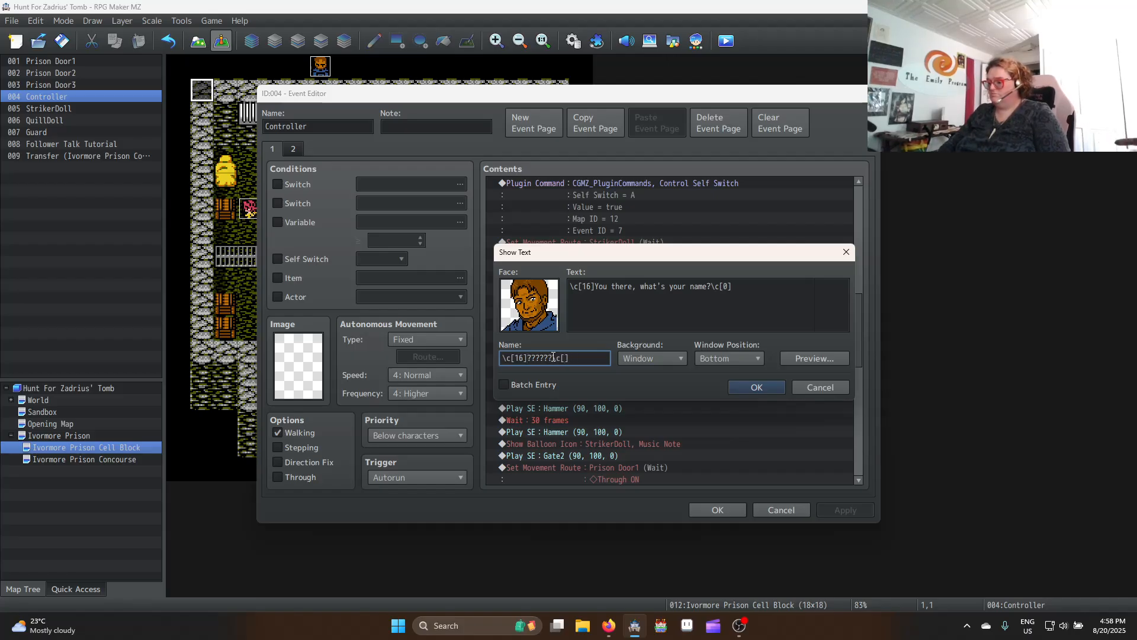
type("0")
left_click(756, 386)
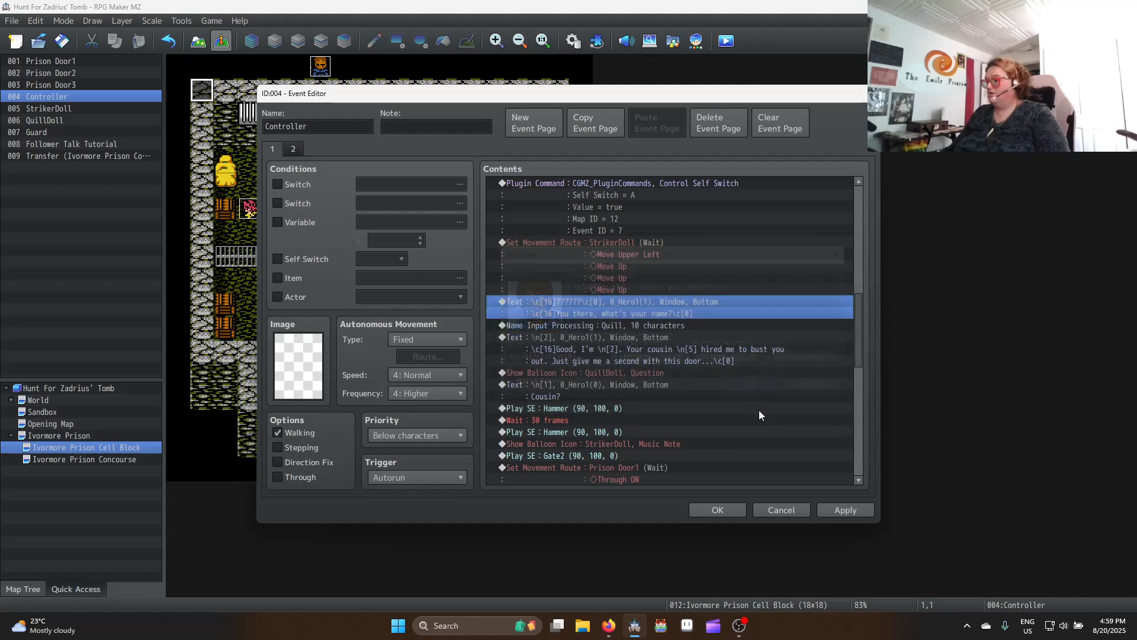
Examine the "Good, I'm \n[2]" message and the Controller event's other dialogue for colour codes
left_click(635, 327)
double_click(641, 337)
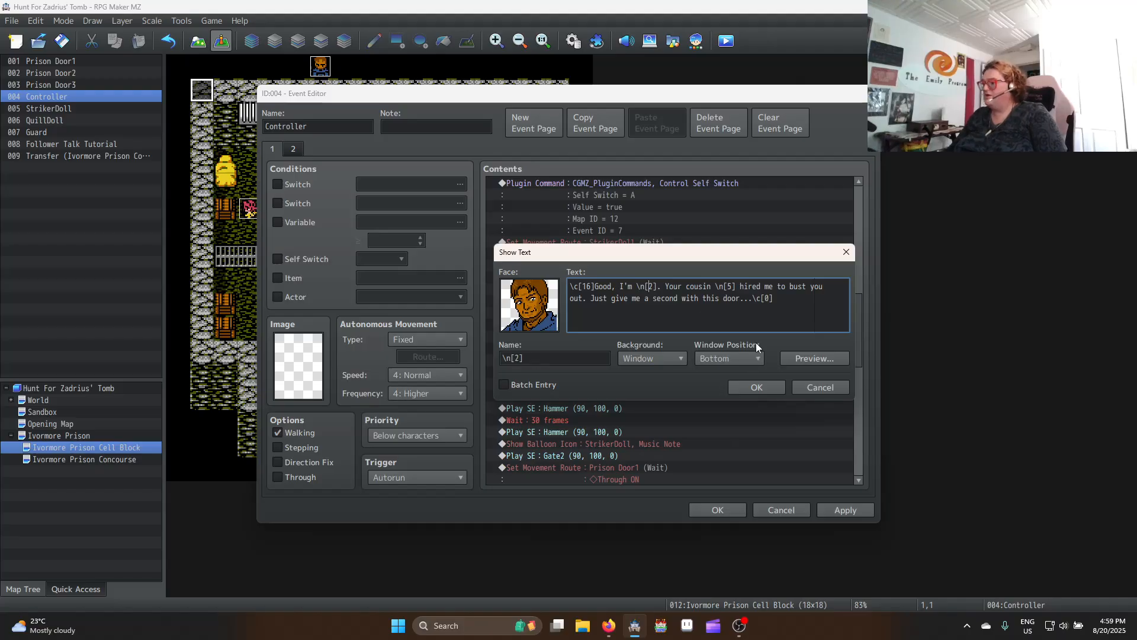
left_click(759, 387)
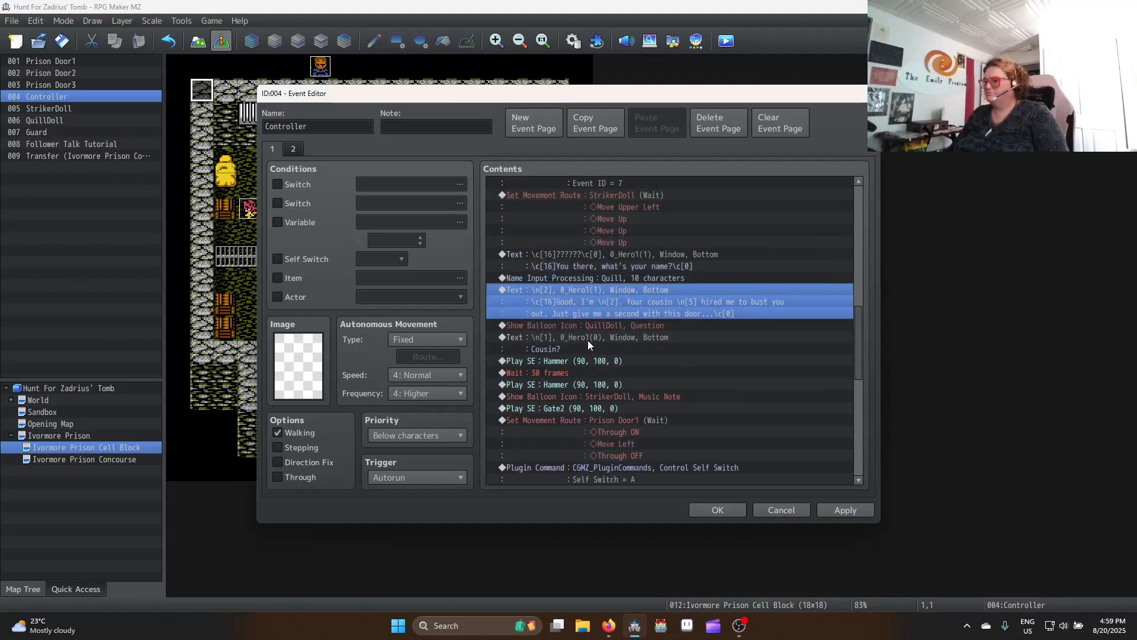
scroll(588, 339, "down", 5)
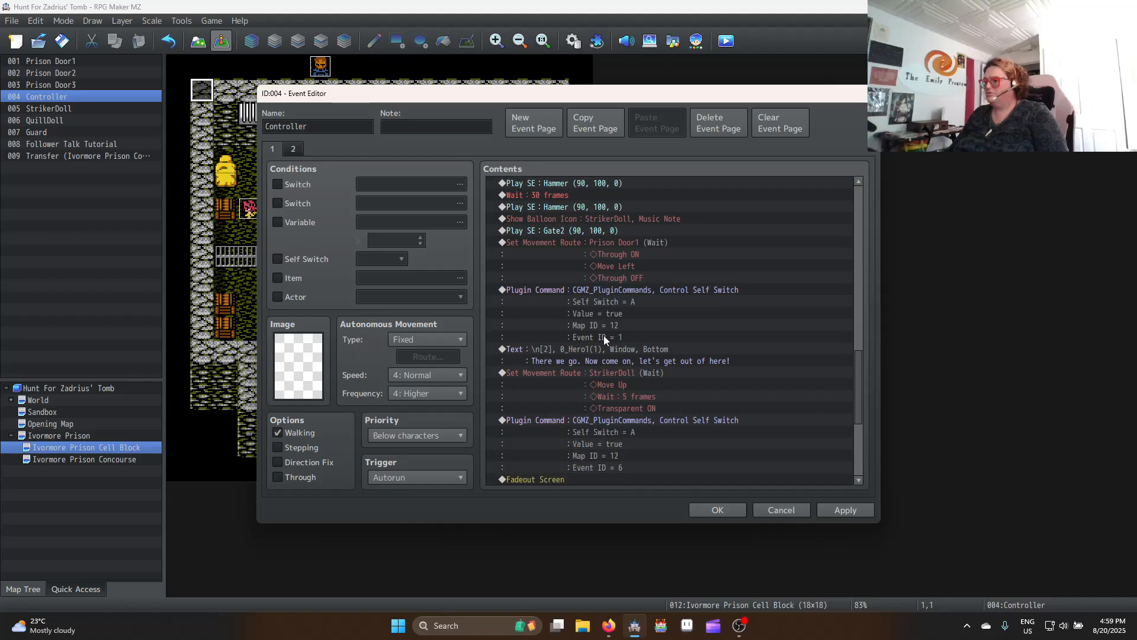
scroll(603, 335, "down", 6)
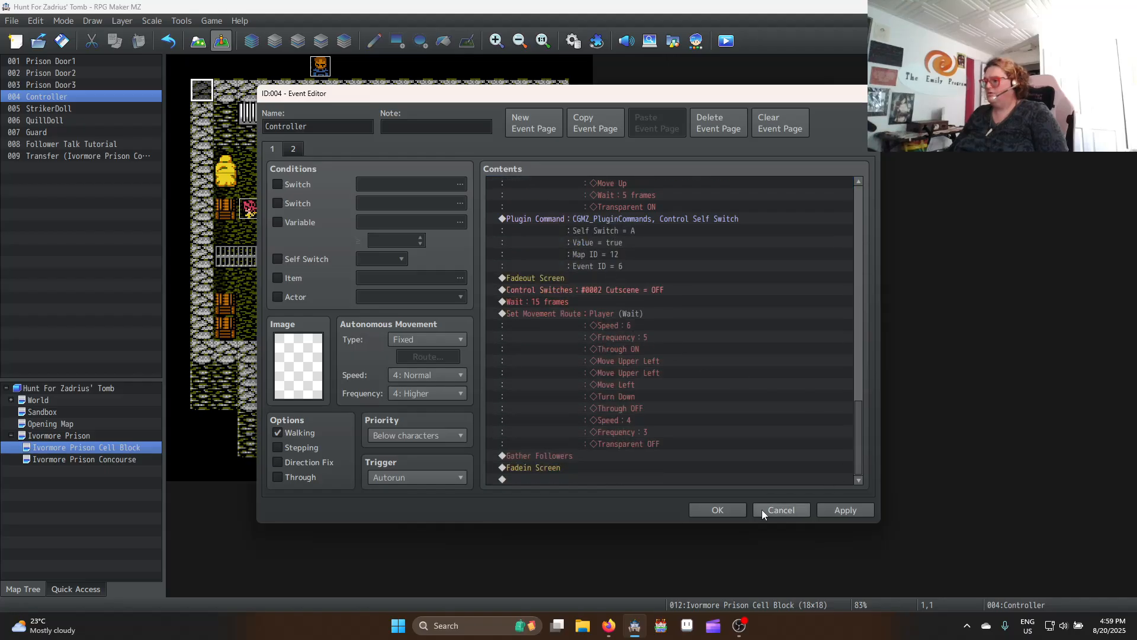
scroll(655, 377, "up", 7)
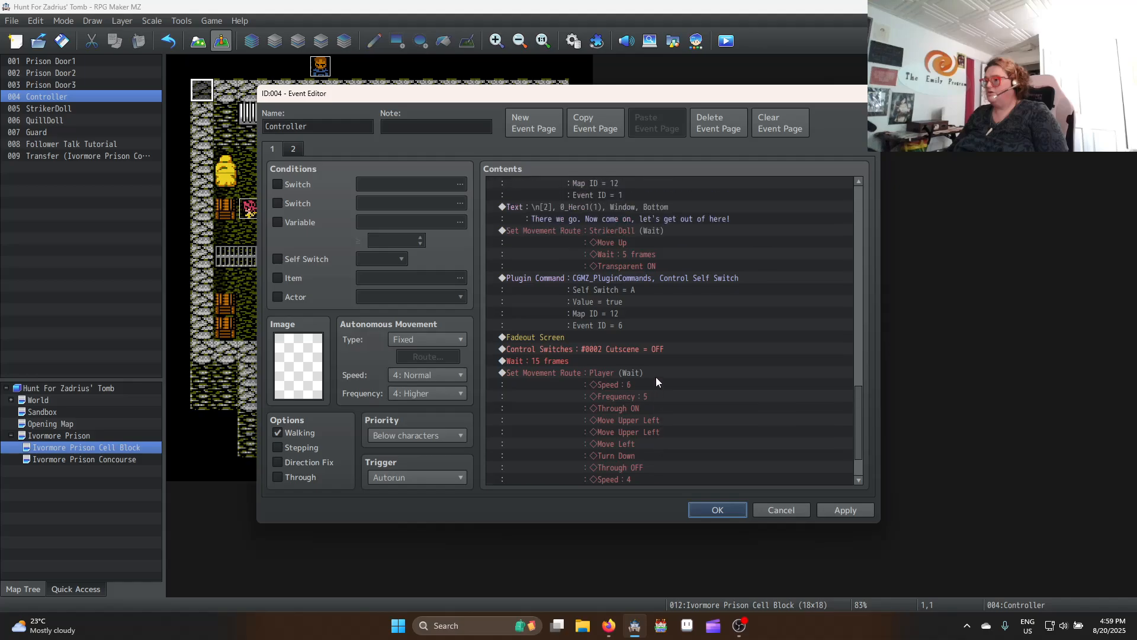
scroll(605, 336, "up", 2)
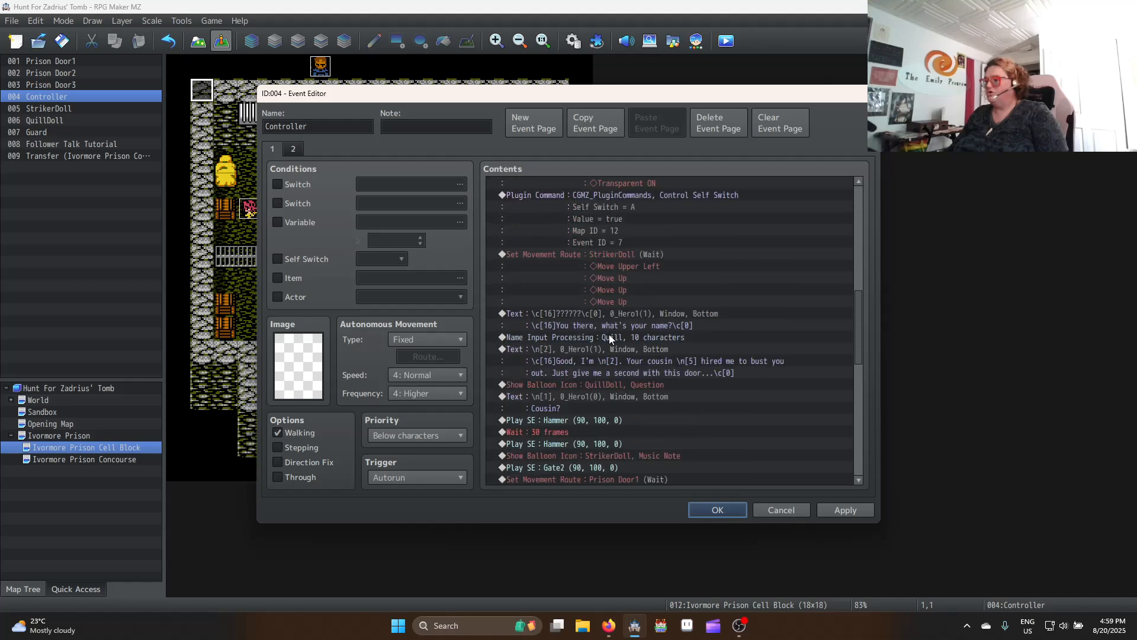
scroll(607, 301, "up", 5)
scroll(616, 296, "down", 4)
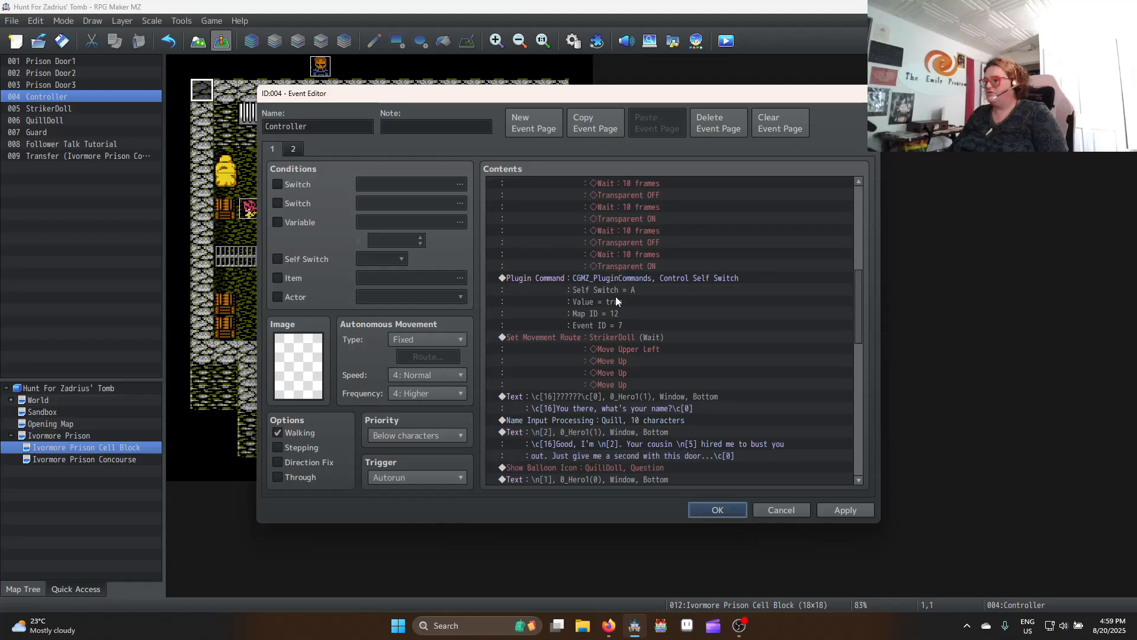
scroll(615, 301, "down", 1)
left_click(621, 293)
left_click(612, 333)
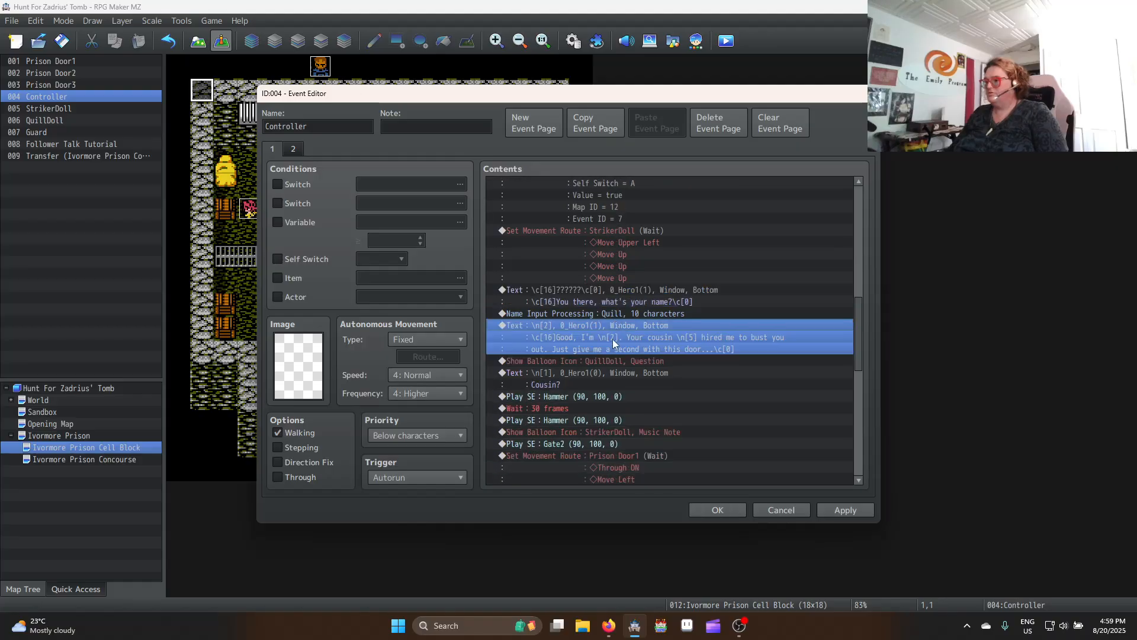
scroll(611, 335, "down", 1)
Wrap the "Cousin?" line in the Controller event in the colour codes \c[1] and \c[0]
double_click(593, 329)
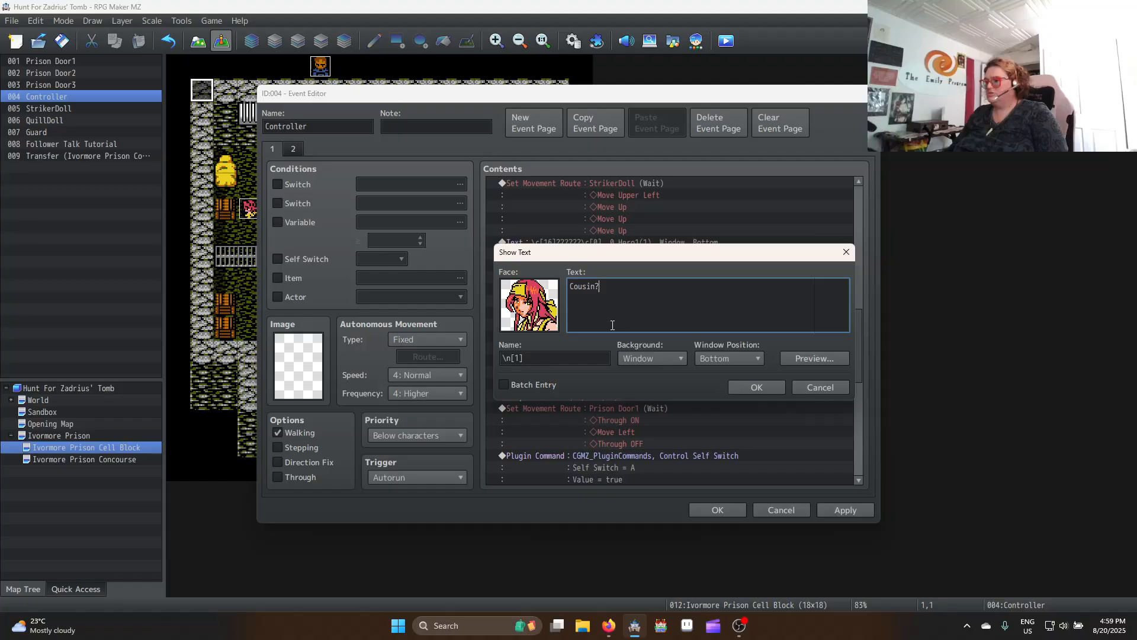
left_click(520, 359)
left_click(572, 288)
type("\\c[1]")
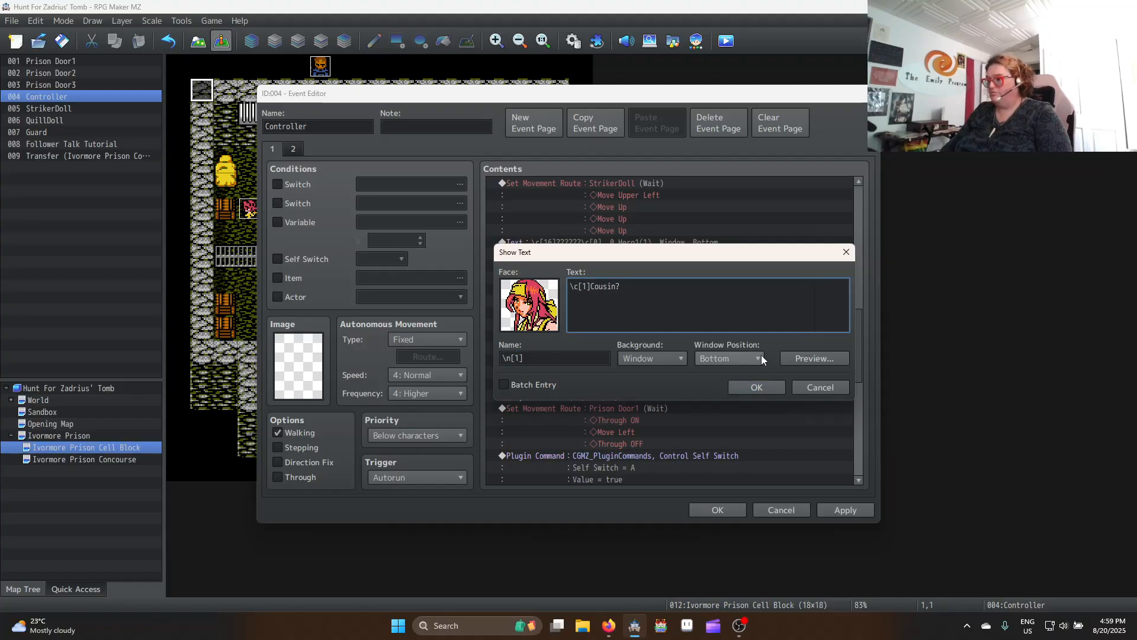
key("shift+Home")
key("ctrl+c")
key("End")
key("ctrl+v")
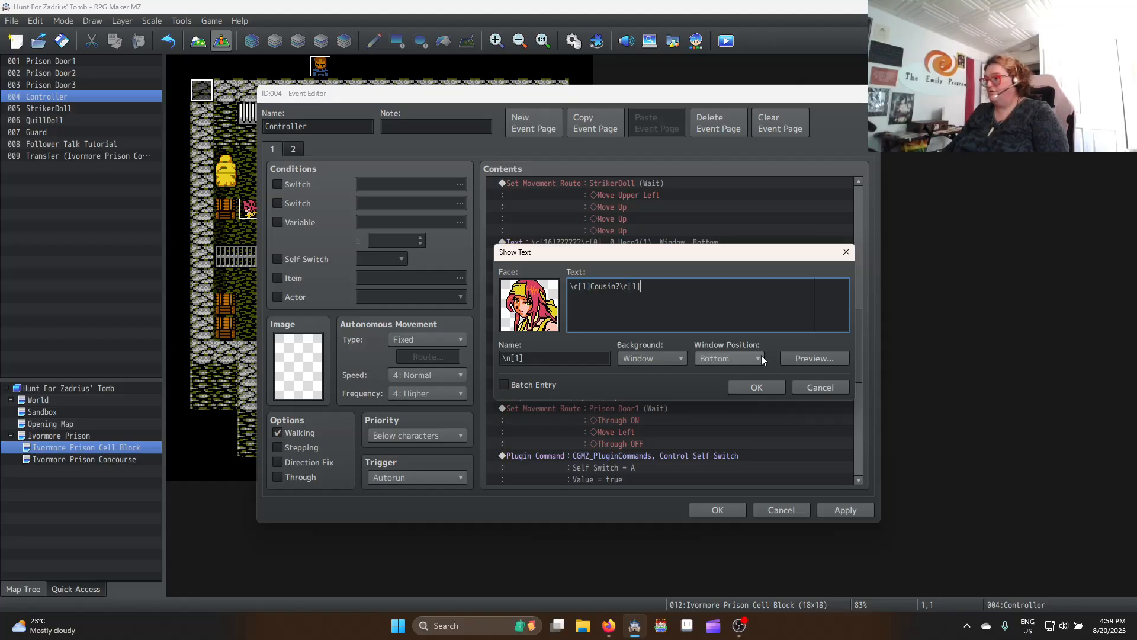
key("Left")
key("BackSpace")
type("0")
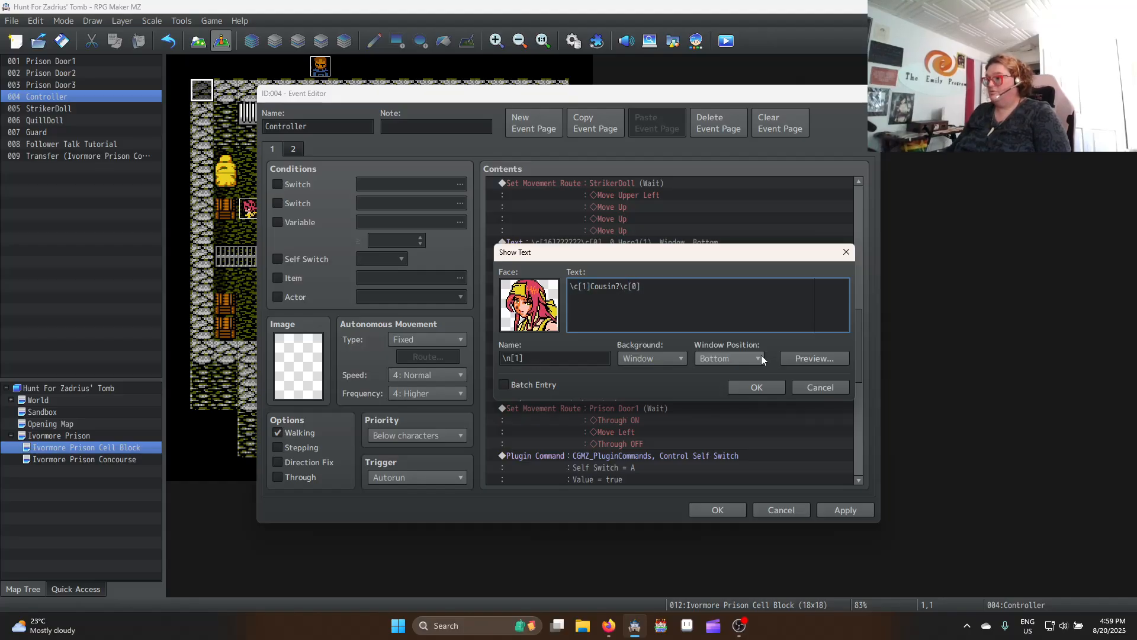
Set the speaker name of the "Cousin?" message to \c[1]\n[1]\c[0] and save the message
left_click(504, 353)
key("ctrl+v")
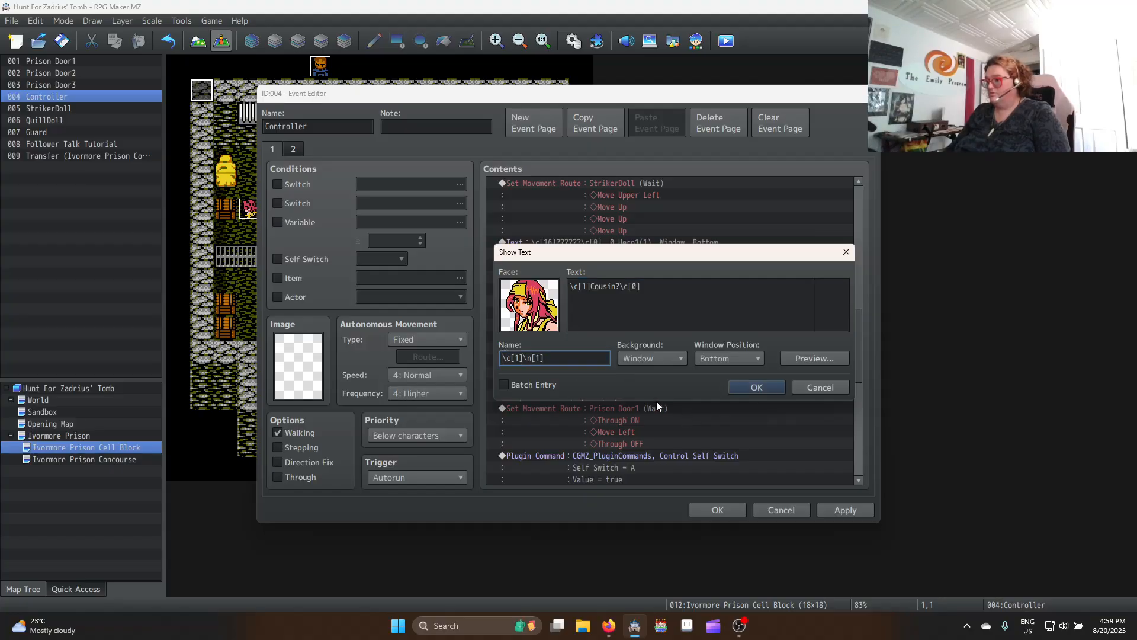
key("ctrl+v")
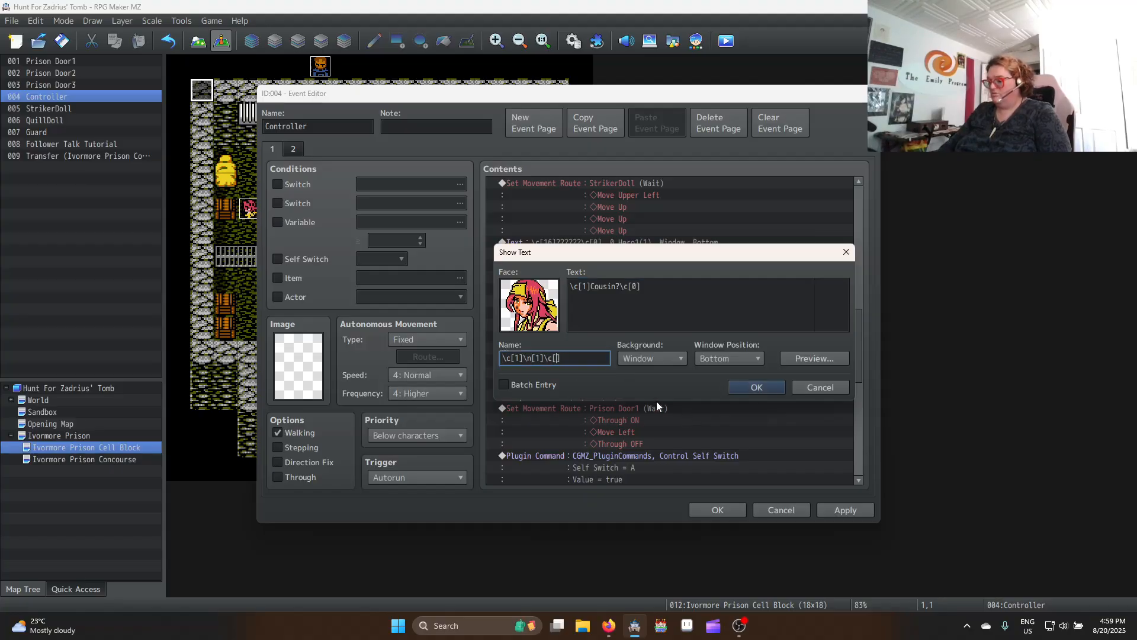
key("Left")
key("BackSpace")
type("0")
left_click(764, 387)
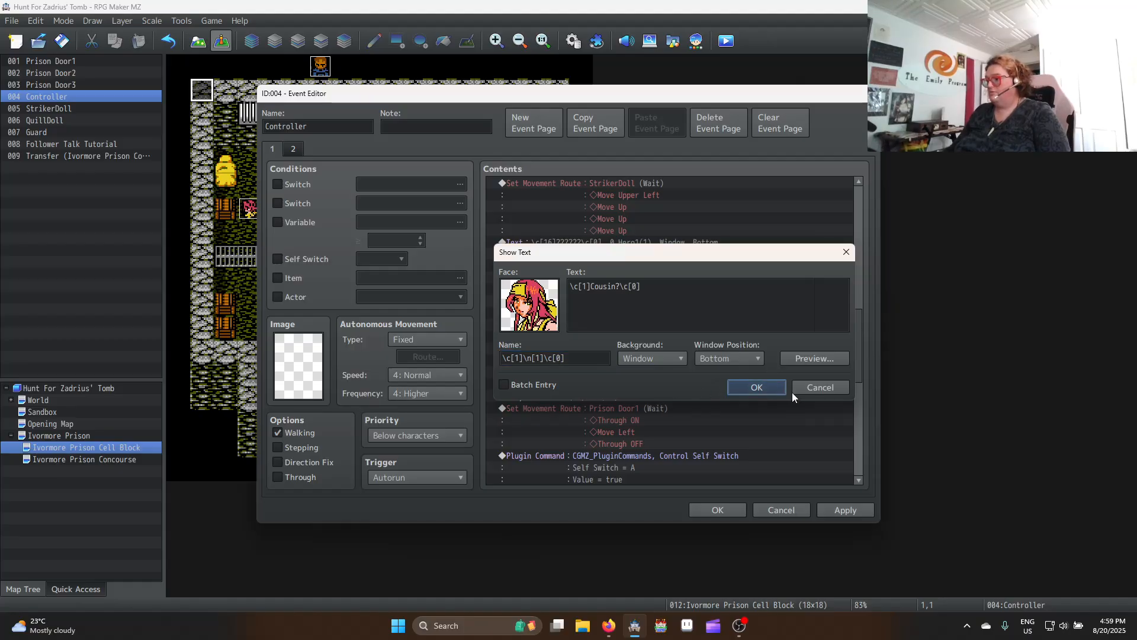
Look over the remaining commands of the Controller event and save its changes
scroll(652, 356, "down", 6)
scroll(658, 343, "down", 5)
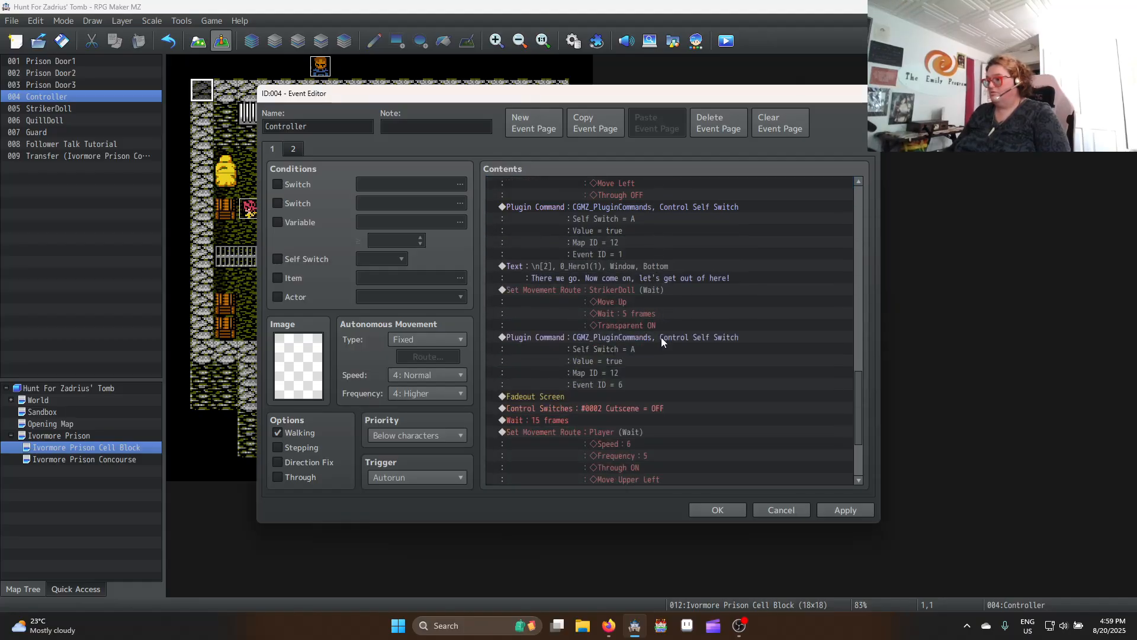
left_click(718, 511)
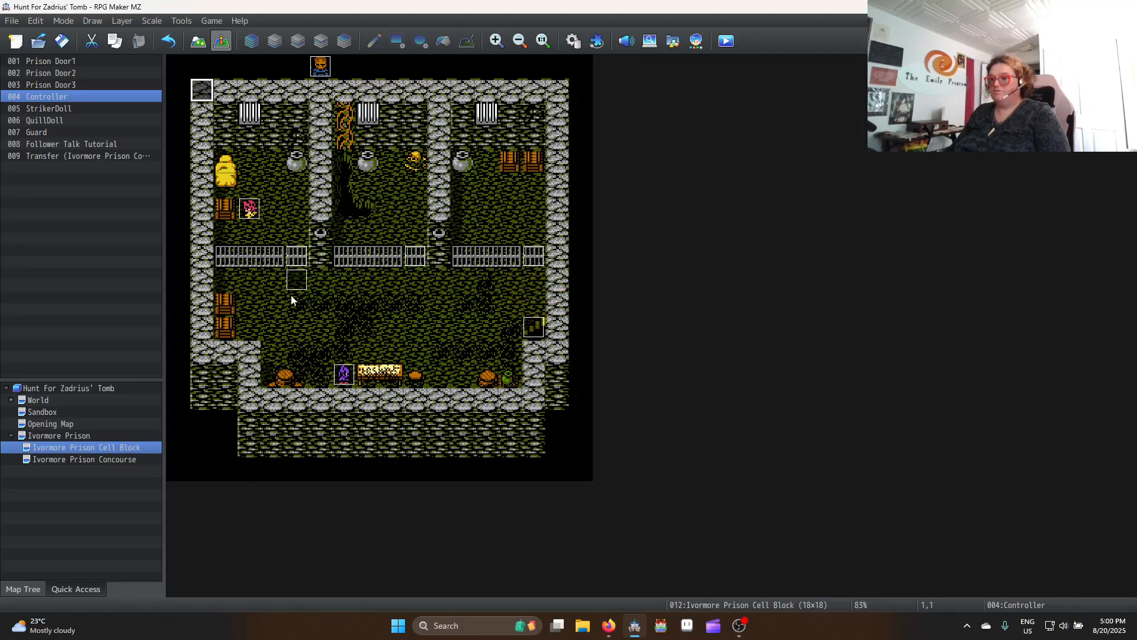
Recheck the Follower Talk Tutorial event in front of the first cell door and open the Database
double_click(304, 285)
left_click(705, 510)
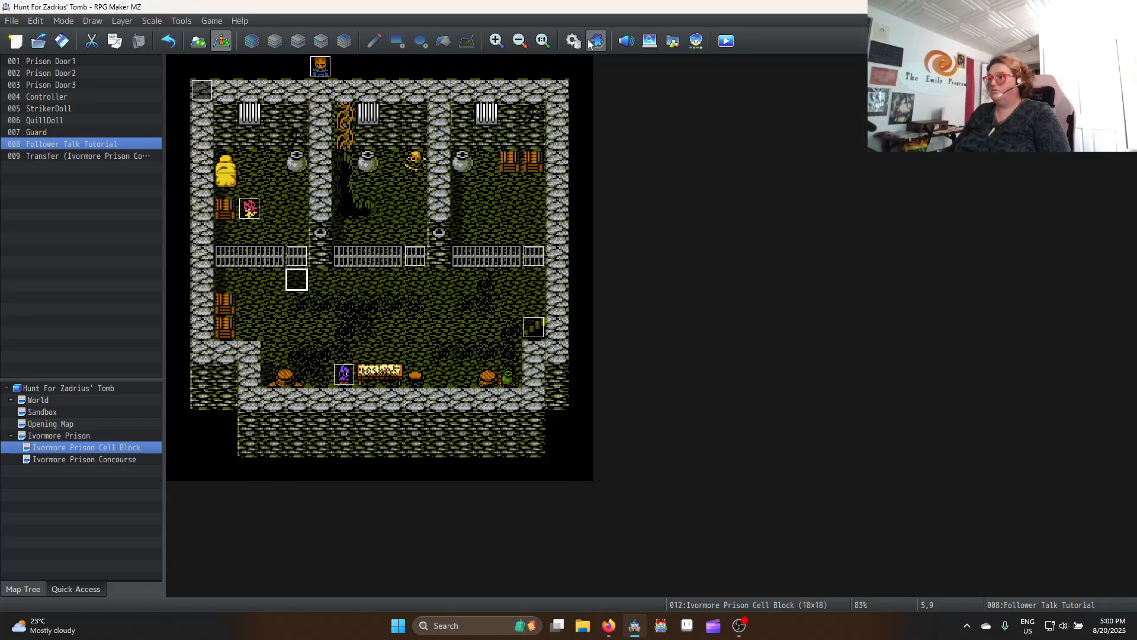
left_click(566, 44)
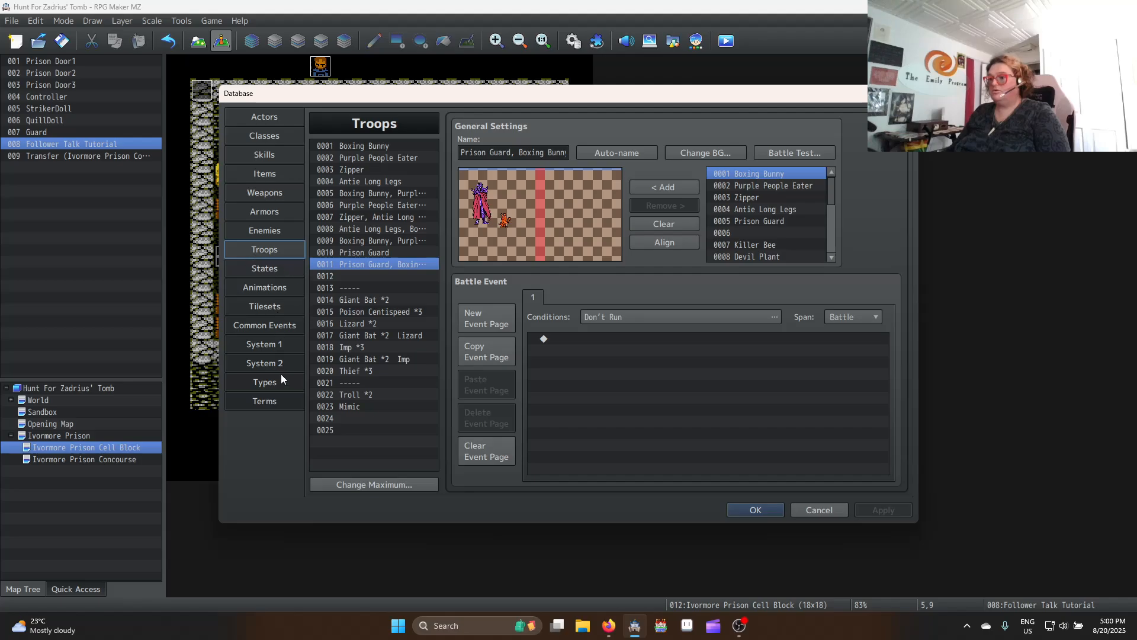
In the Striker common event, wrap the "Looks like you figured out..." message in the colour codes \c[16] and \c[0]
left_click(272, 324)
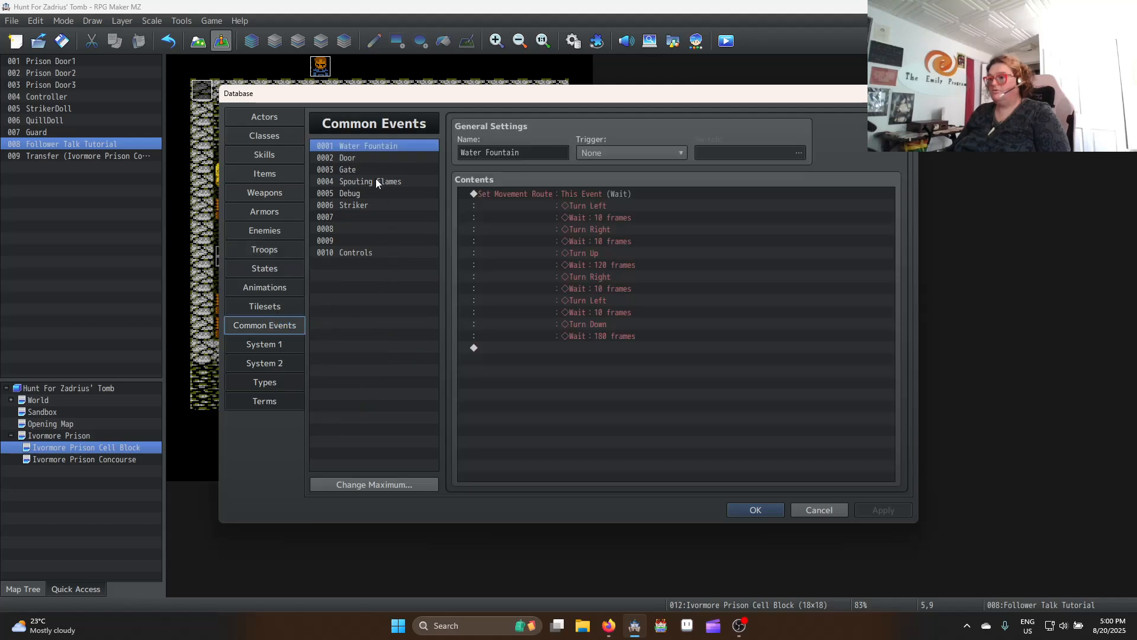
left_click(359, 251)
left_click(403, 206)
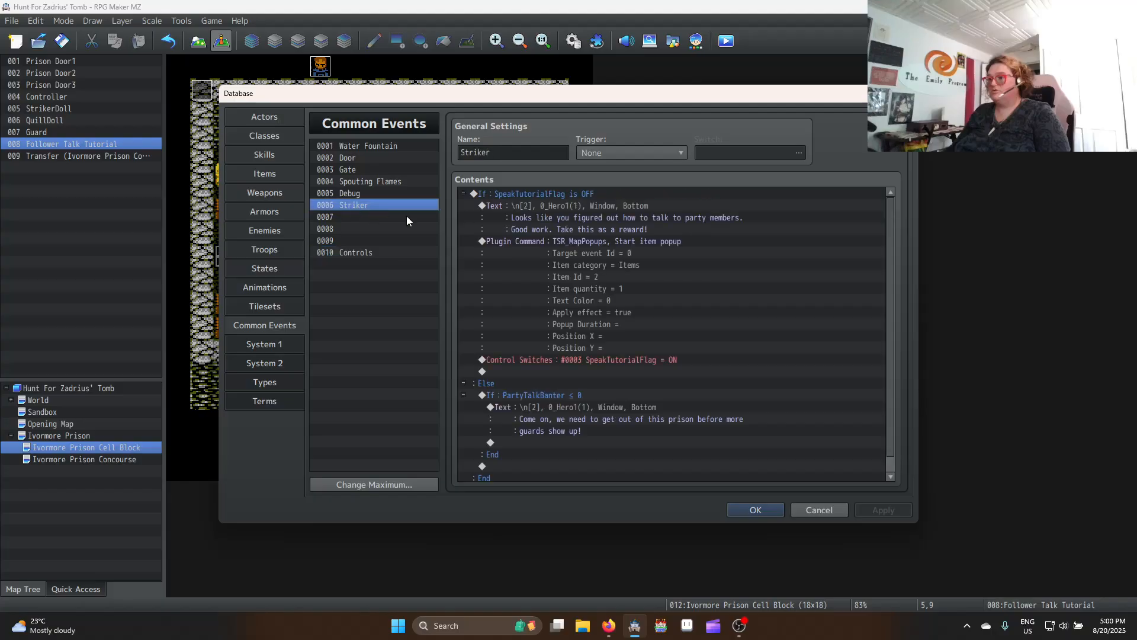
double_click(575, 209)
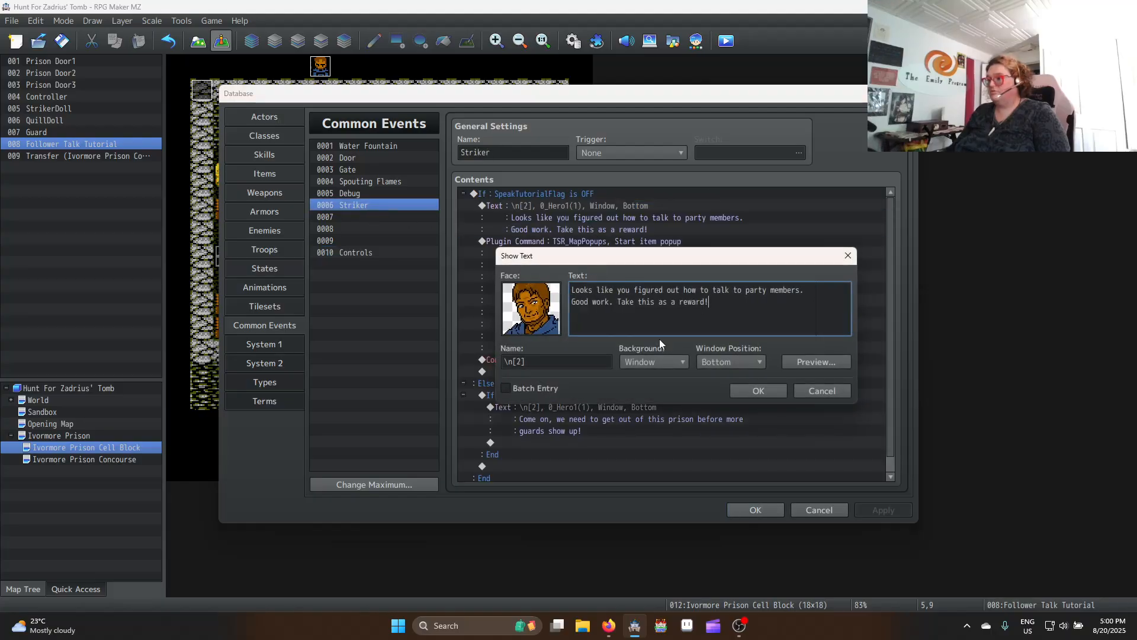
type("\\c[0]")
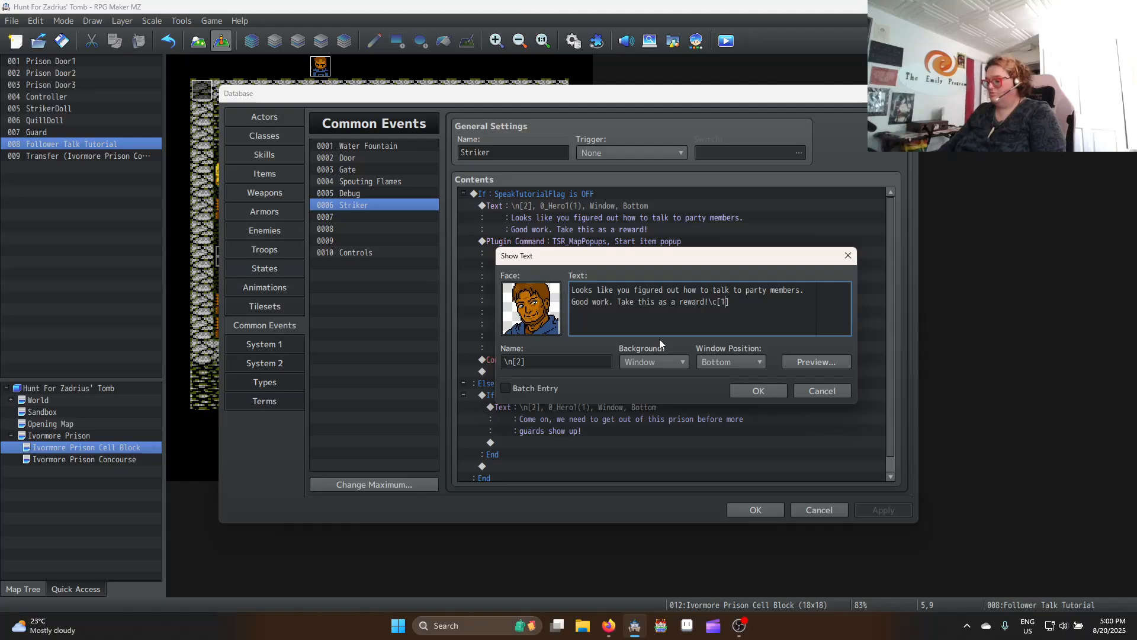
key("ctrl+Home")
type("\\c[1]")
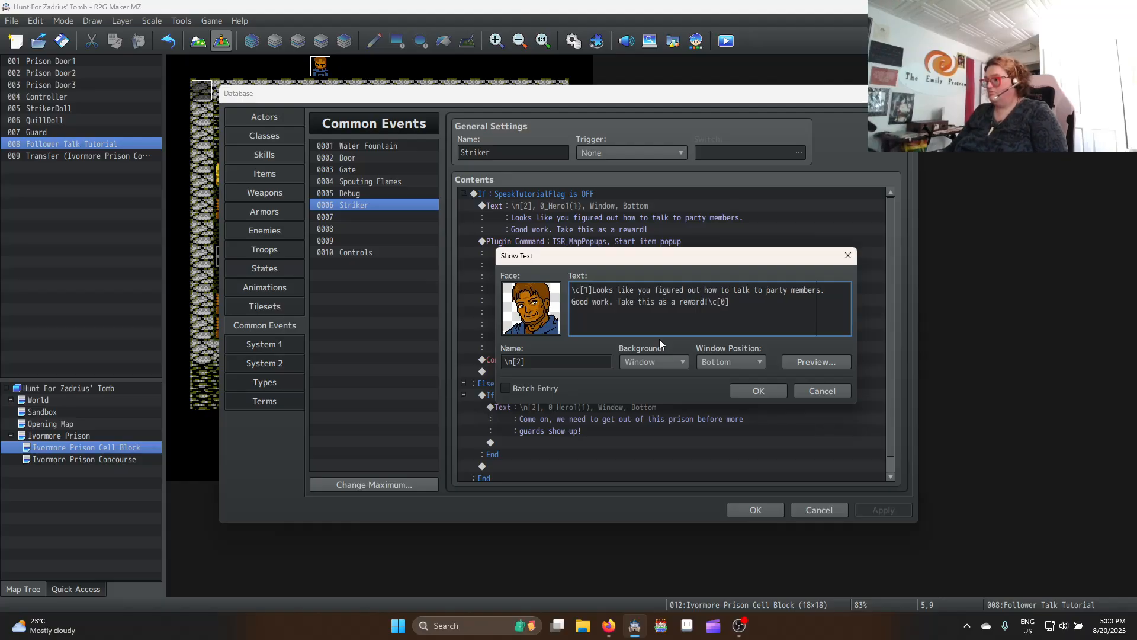
type("6")
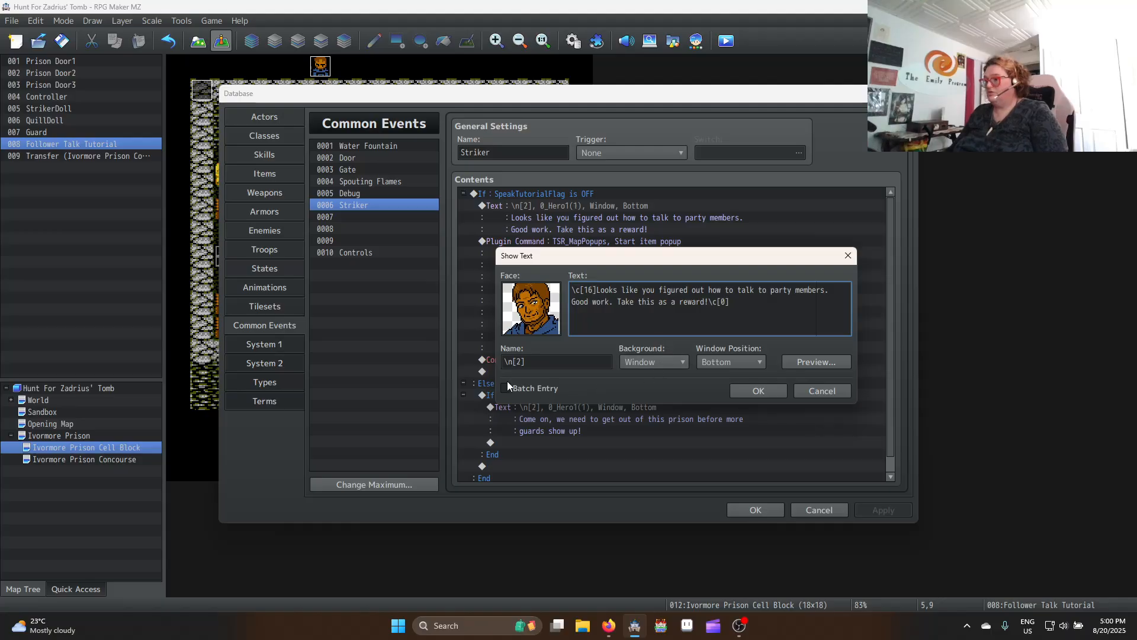
left_click(760, 391)
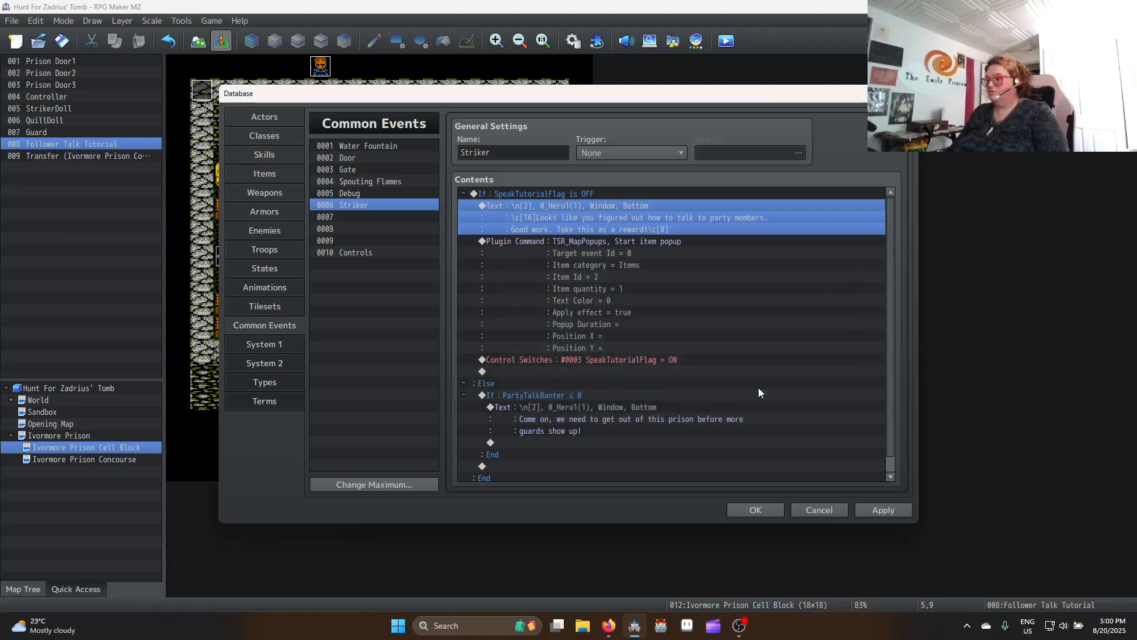
Wrap Striker's "Come on, we need to get out of this prison..." message in \c[16] and \c[0], and save the database
scroll(601, 376, "down", 1)
double_click(592, 382)
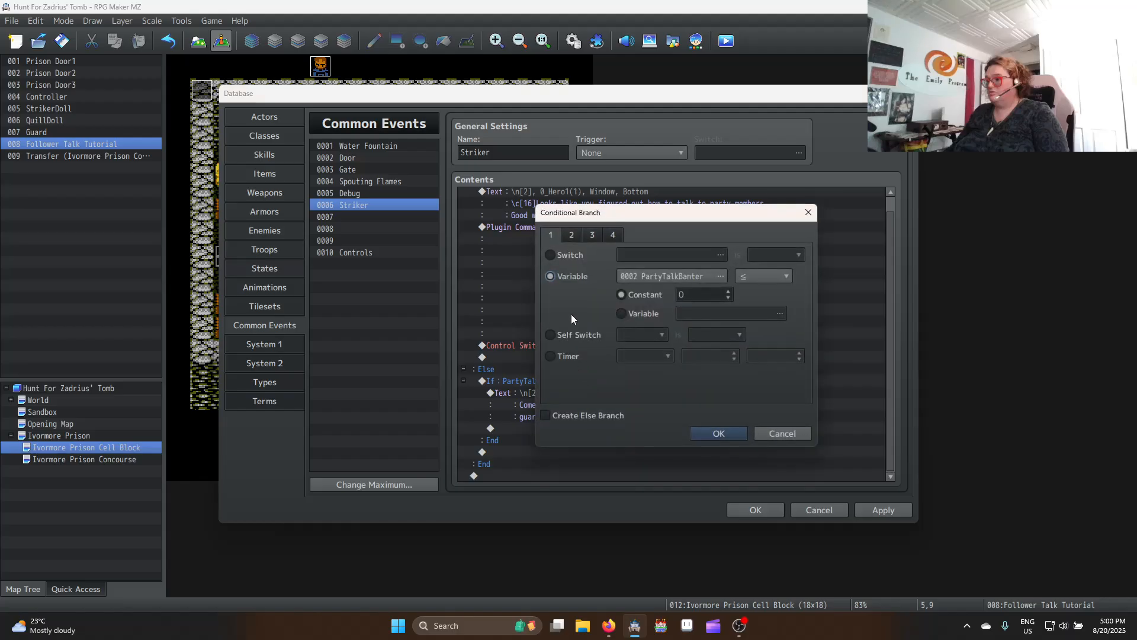
left_click(720, 435)
double_click(584, 393)
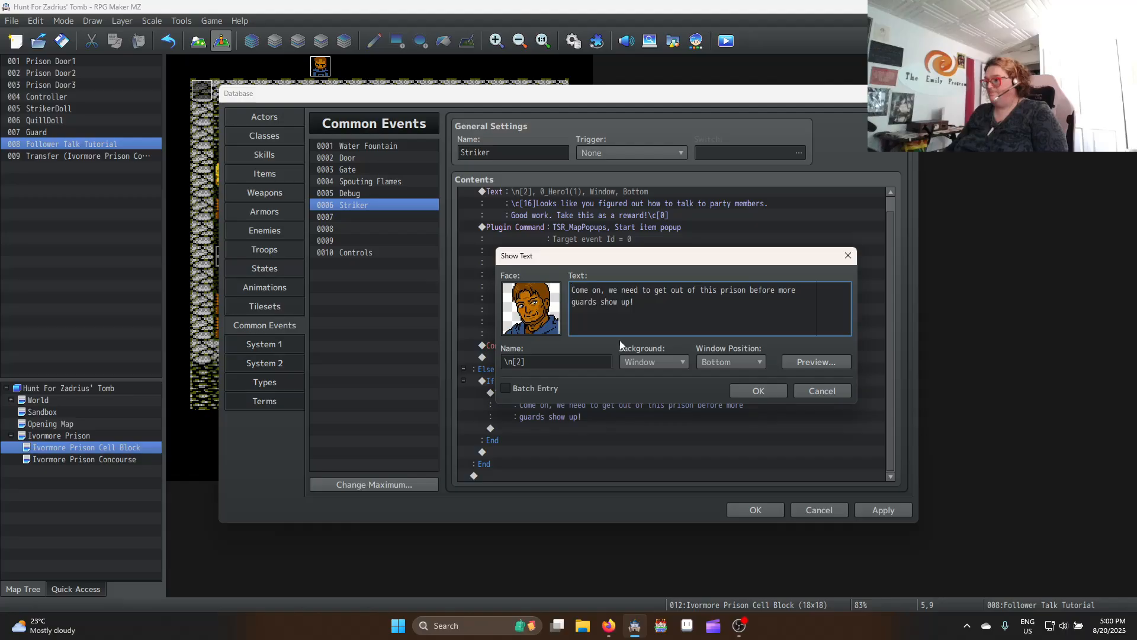
type("\\c[1]6")
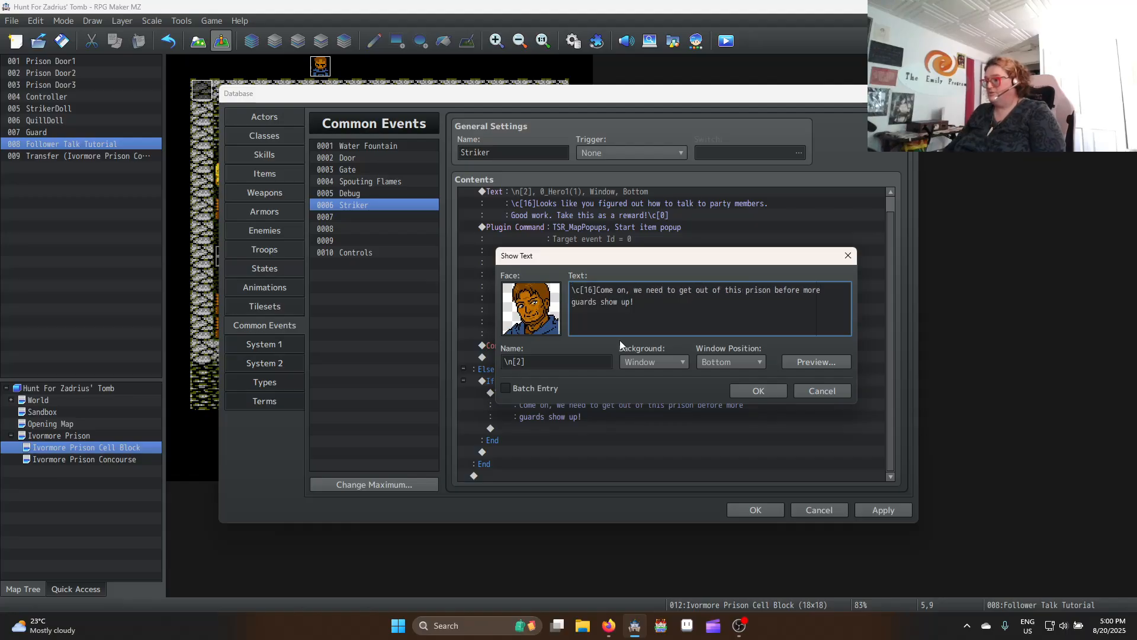
key("ctrl+End")
type("\\c[1]")
key("BackSpace")
type("0")
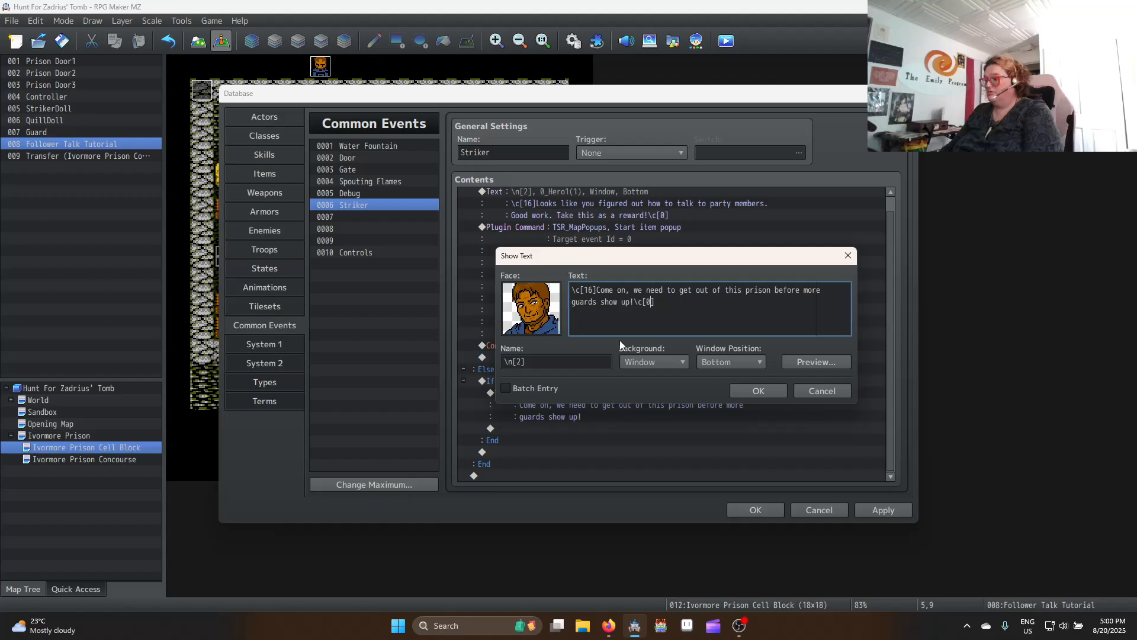
left_click(770, 390)
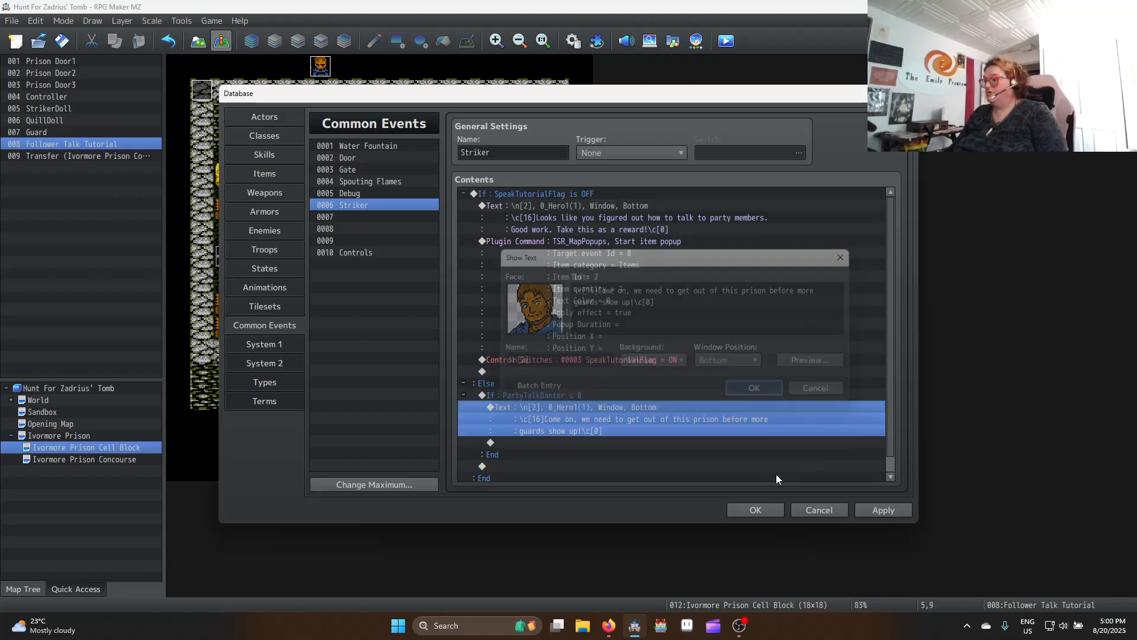
scroll(736, 456, "down", 1)
left_click(759, 510)
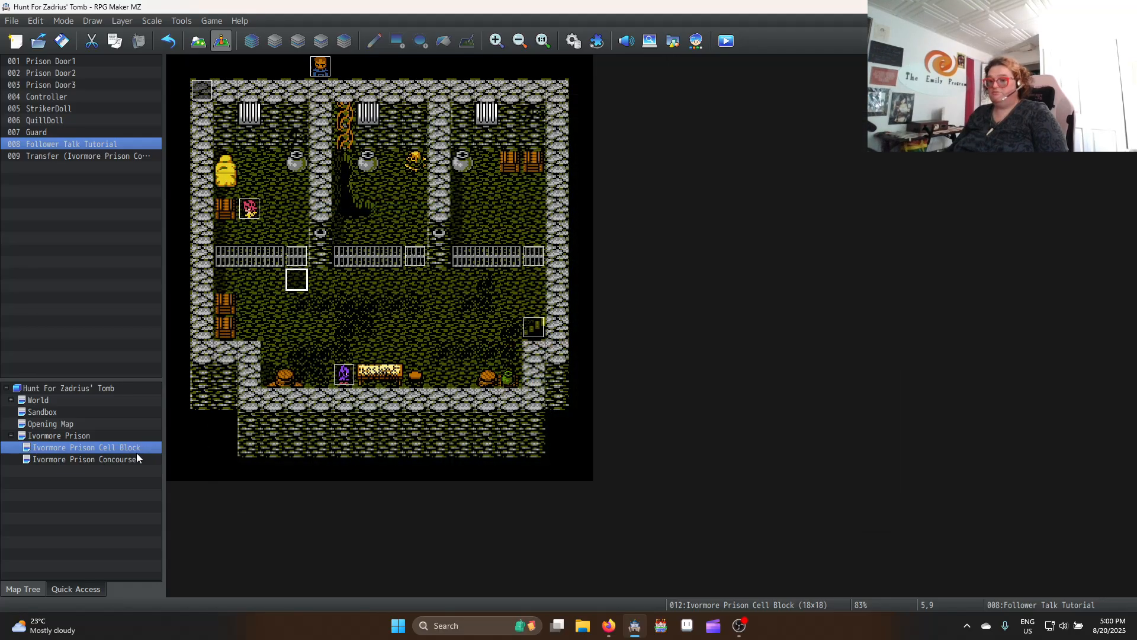
In Ivormore Prison Concourse, delete the tip text and the Control Self Switch command from the save point beside the northern barrels
left_click(114, 459)
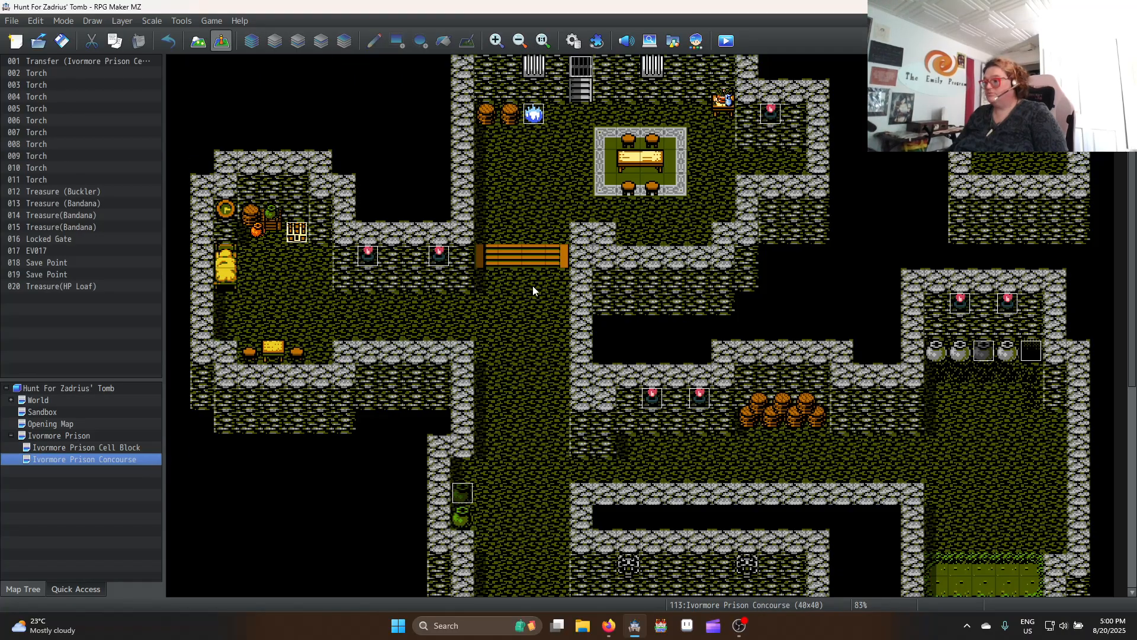
scroll(481, 191, "down", 5)
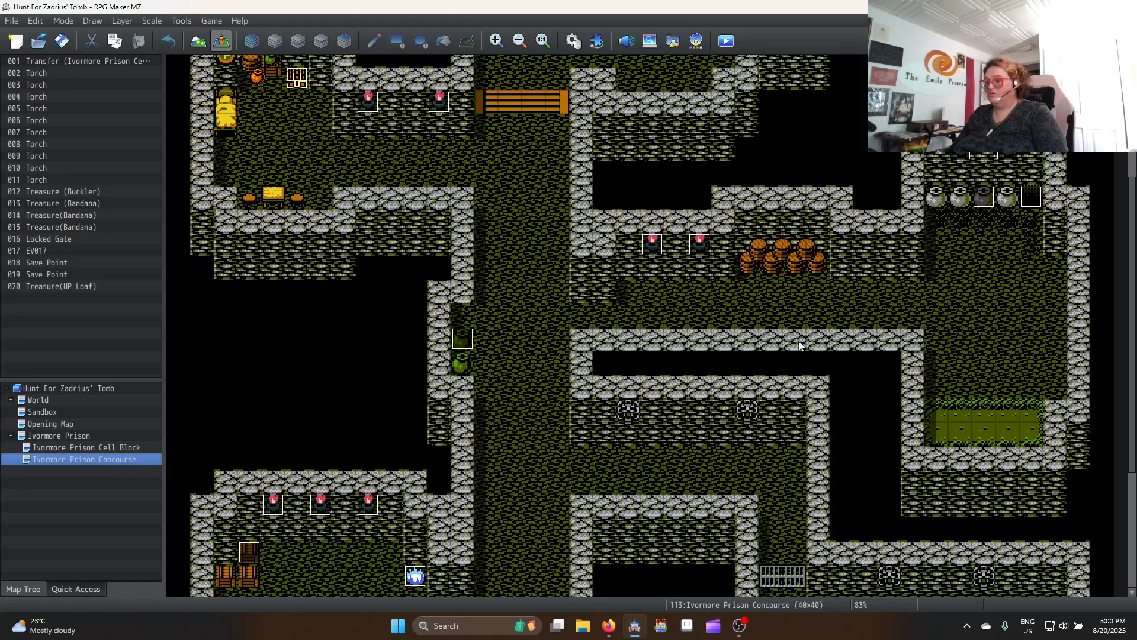
scroll(756, 324, "up", 4)
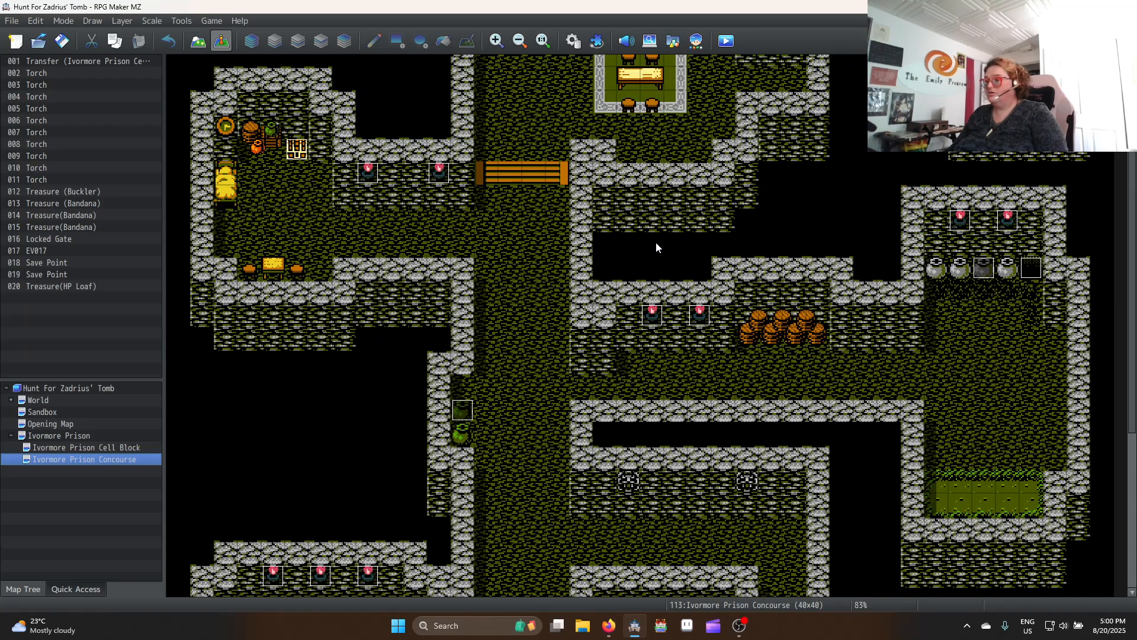
scroll(552, 211, "up", 2)
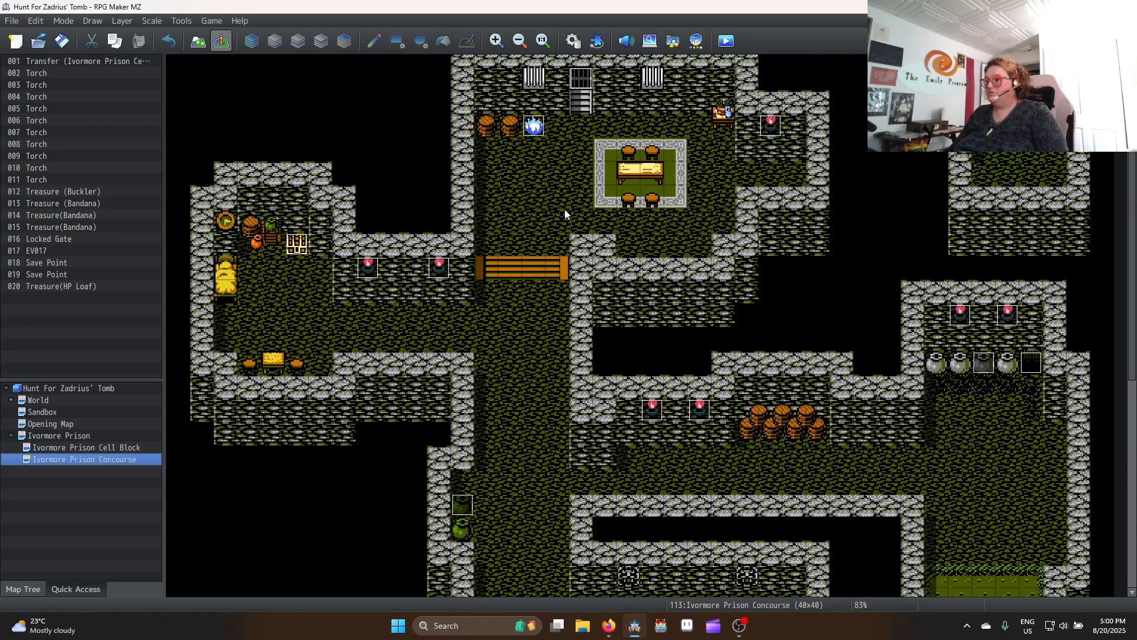
double_click(533, 126)
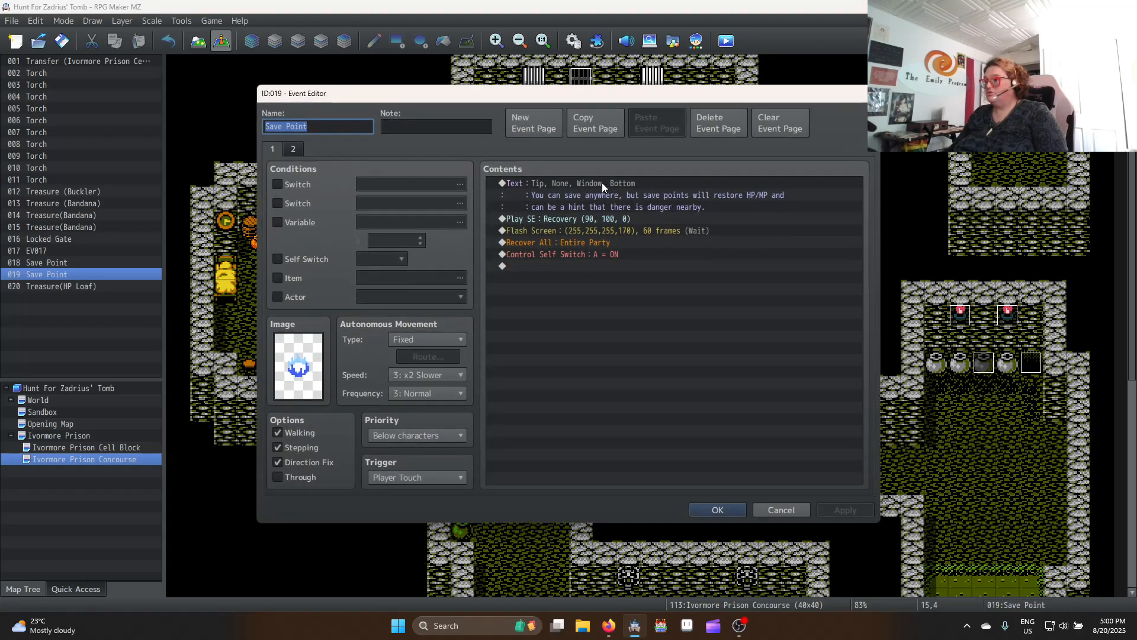
left_click(592, 185)
key("Delete")
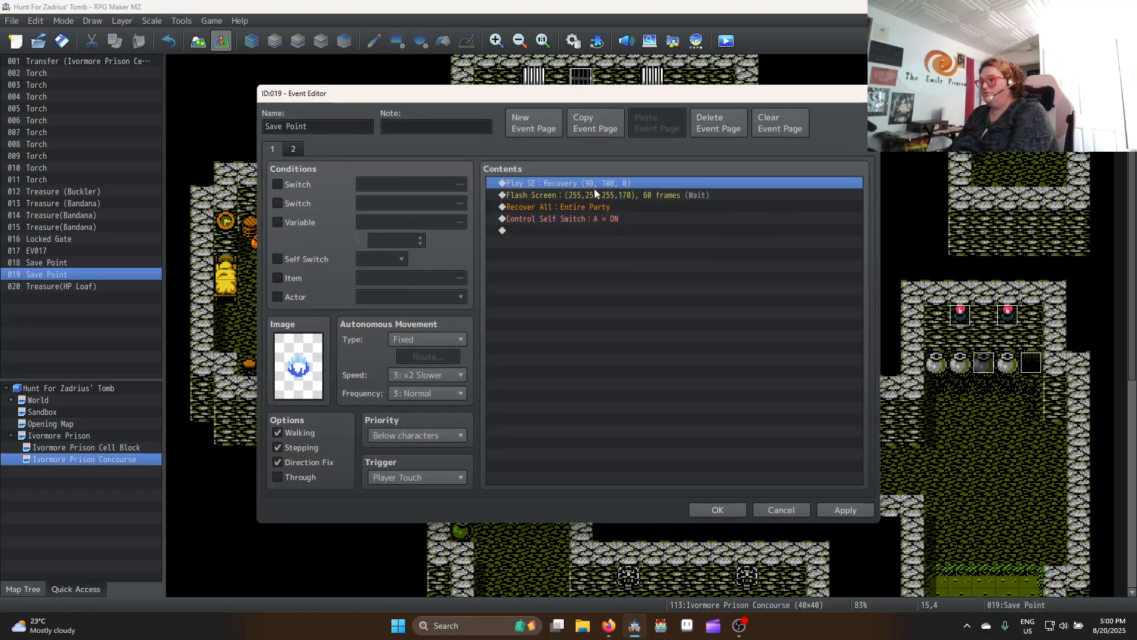
left_click(573, 219)
key("Delete")
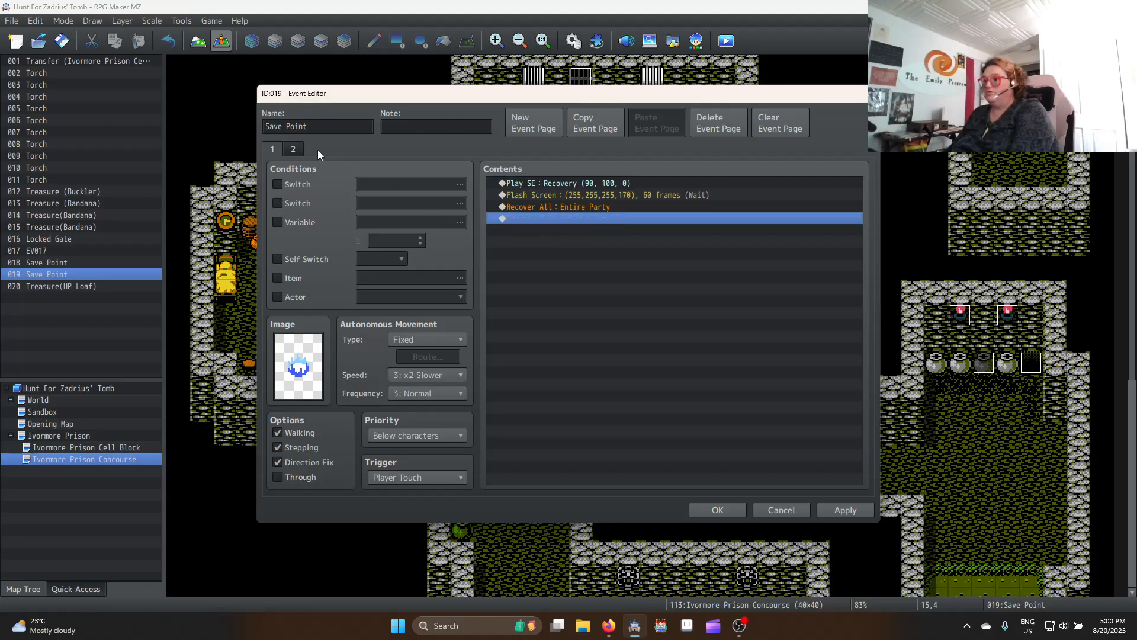
Delete the save point's second event page and save the event
left_click(296, 150)
left_click(716, 124)
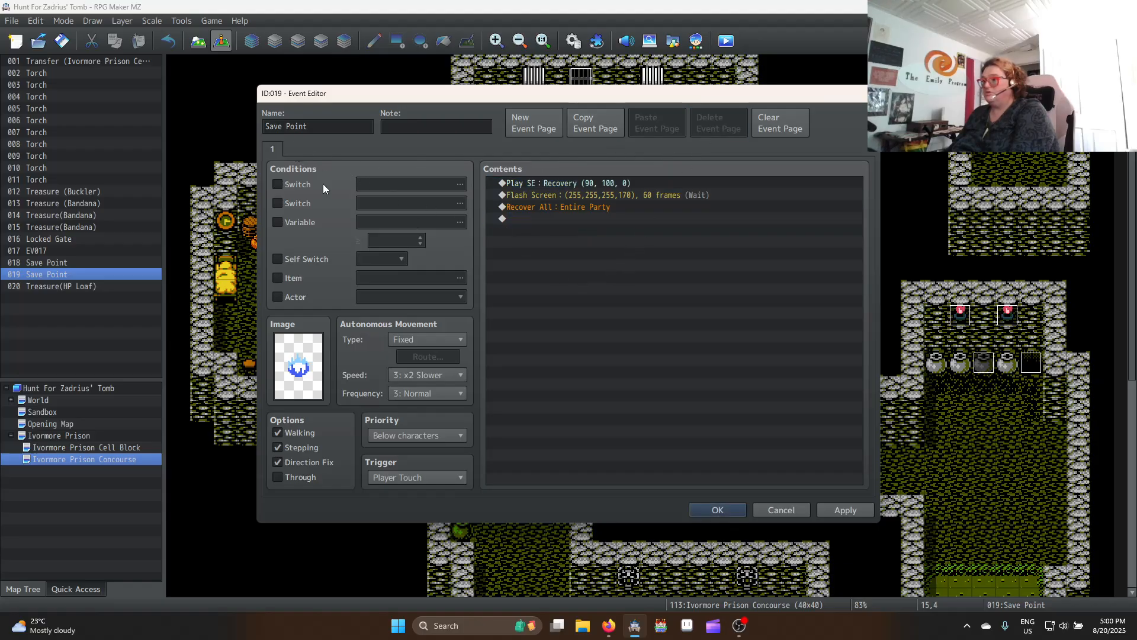
left_click(844, 509)
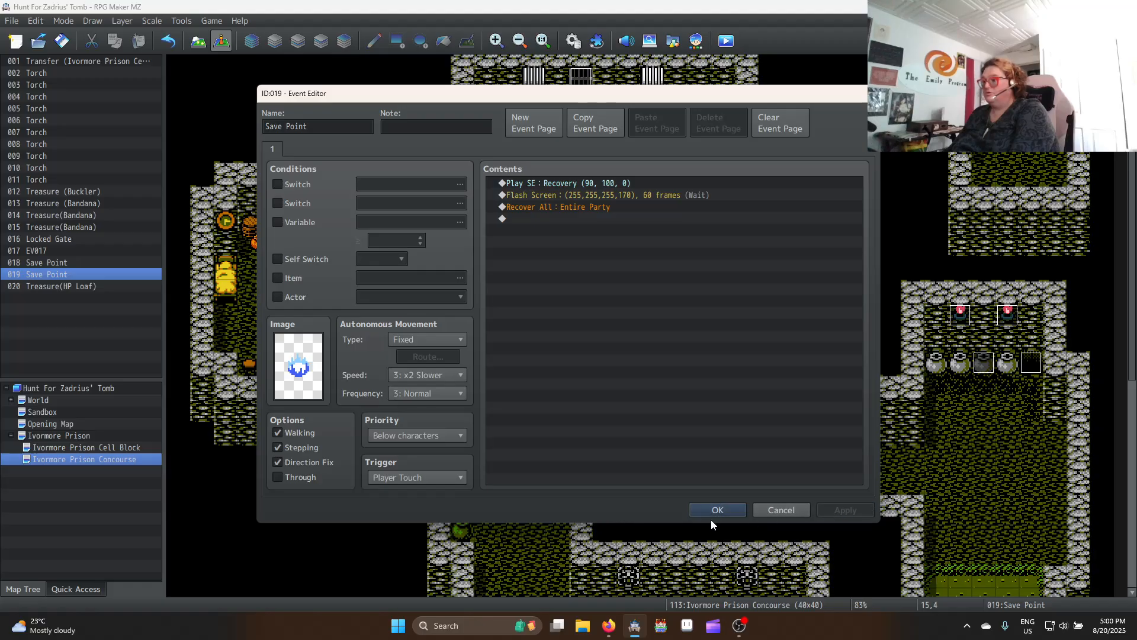
left_click(717, 513)
Copy the damage formula of the Attack (1d8) skill in the Database
scroll(630, 380, "down", 10)
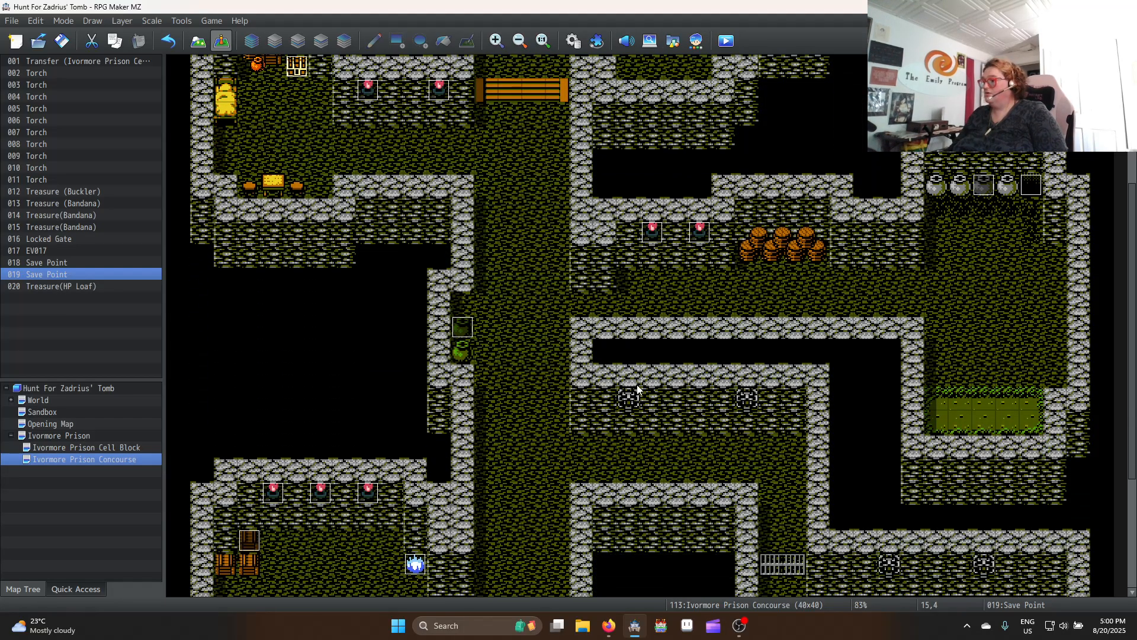
scroll(645, 390, "down", 3)
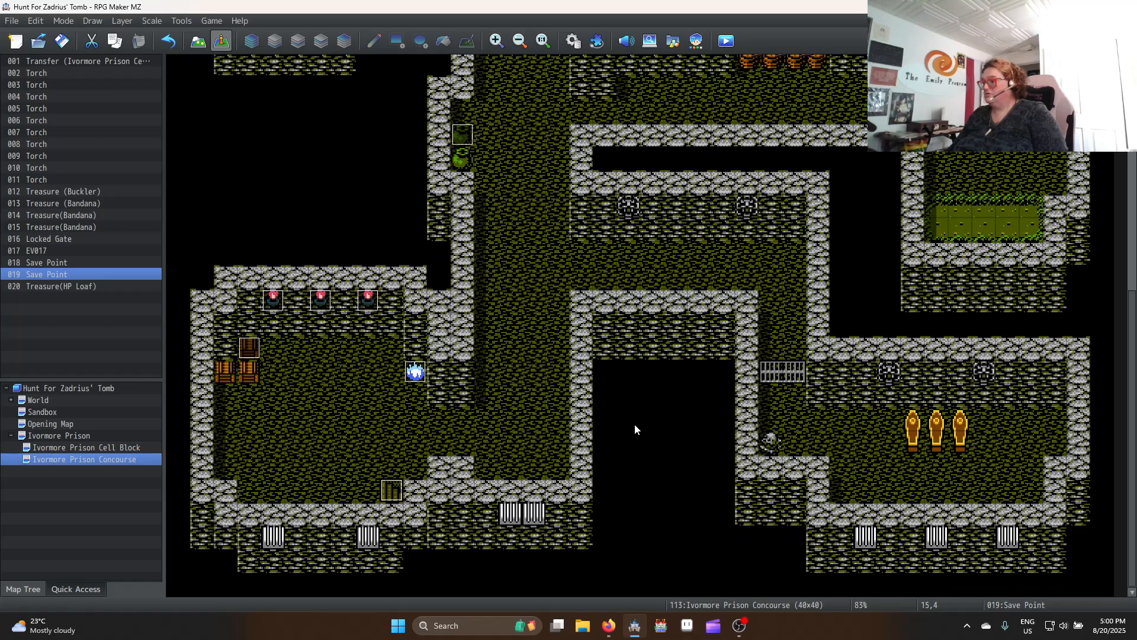
left_click(573, 41)
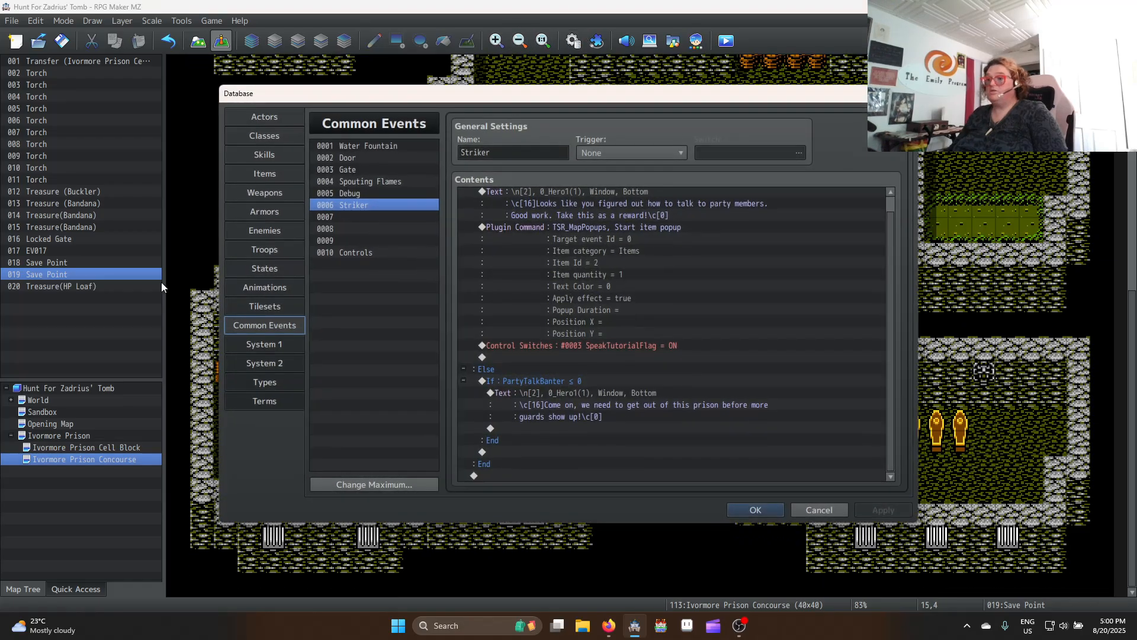
left_click(264, 154)
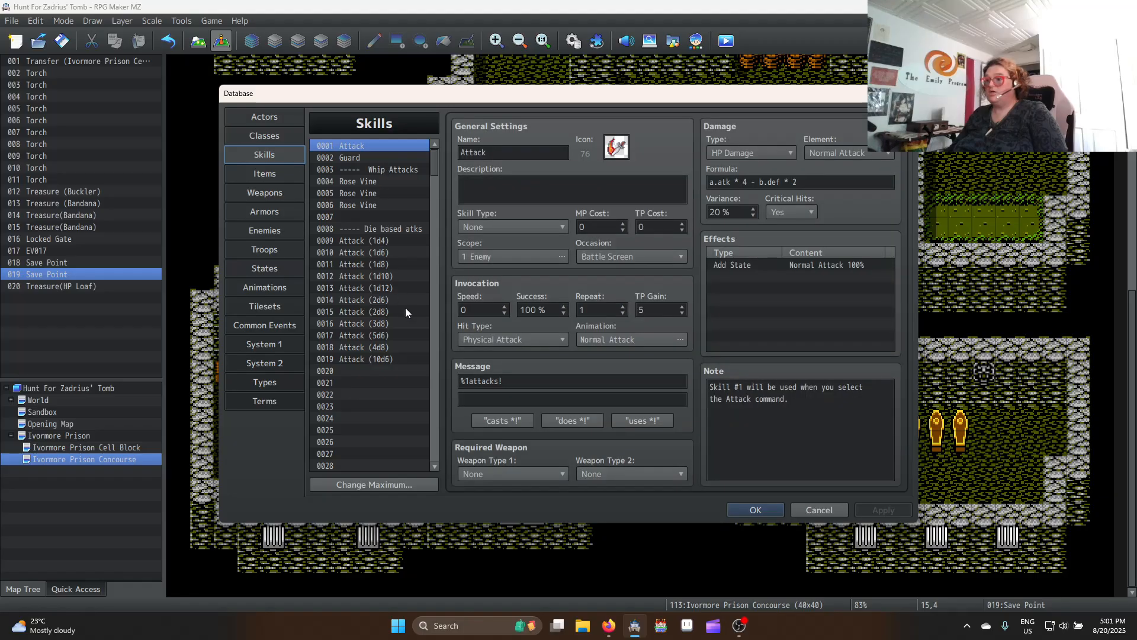
scroll(400, 290, "down", 5)
left_click_drag(434, 175, 436, 130)
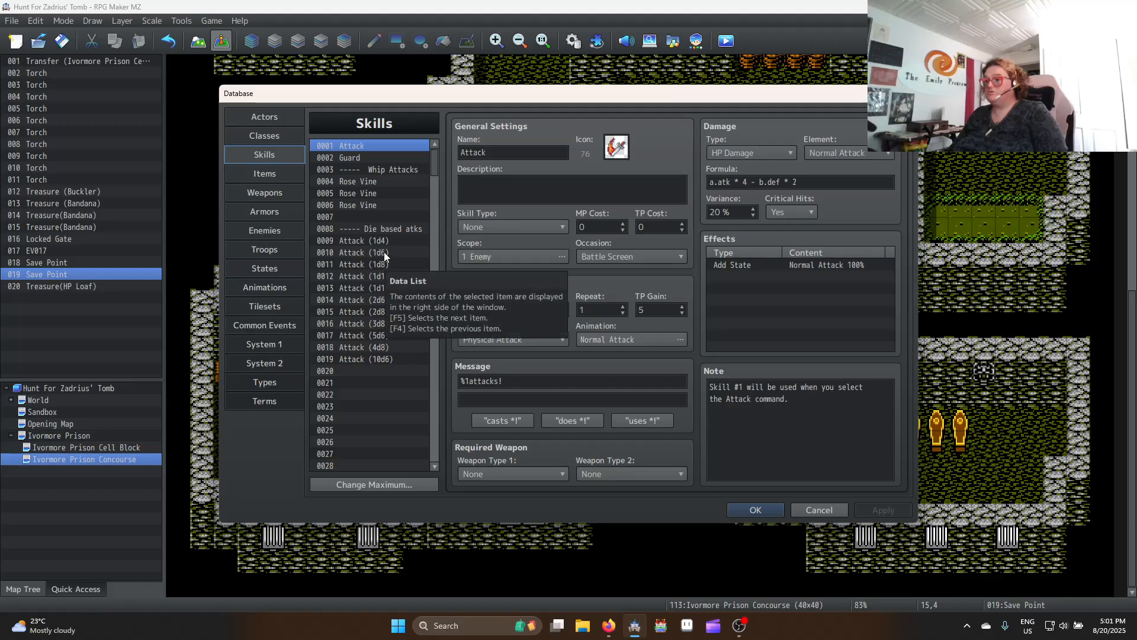
left_click(407, 263)
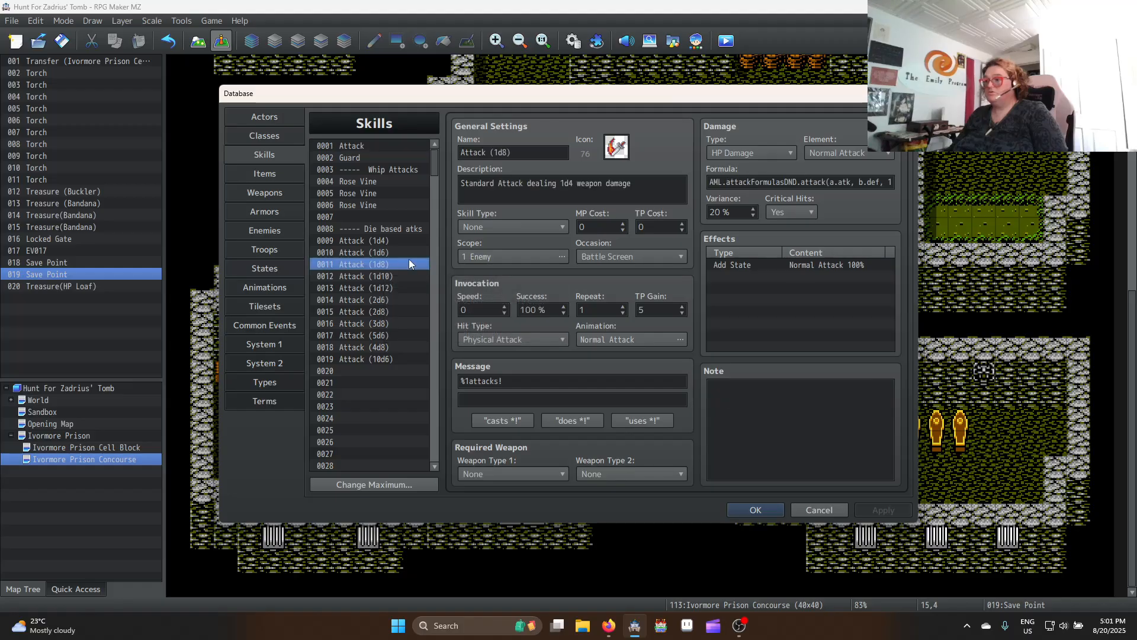
triple_click(769, 188)
key("ctrl+c")
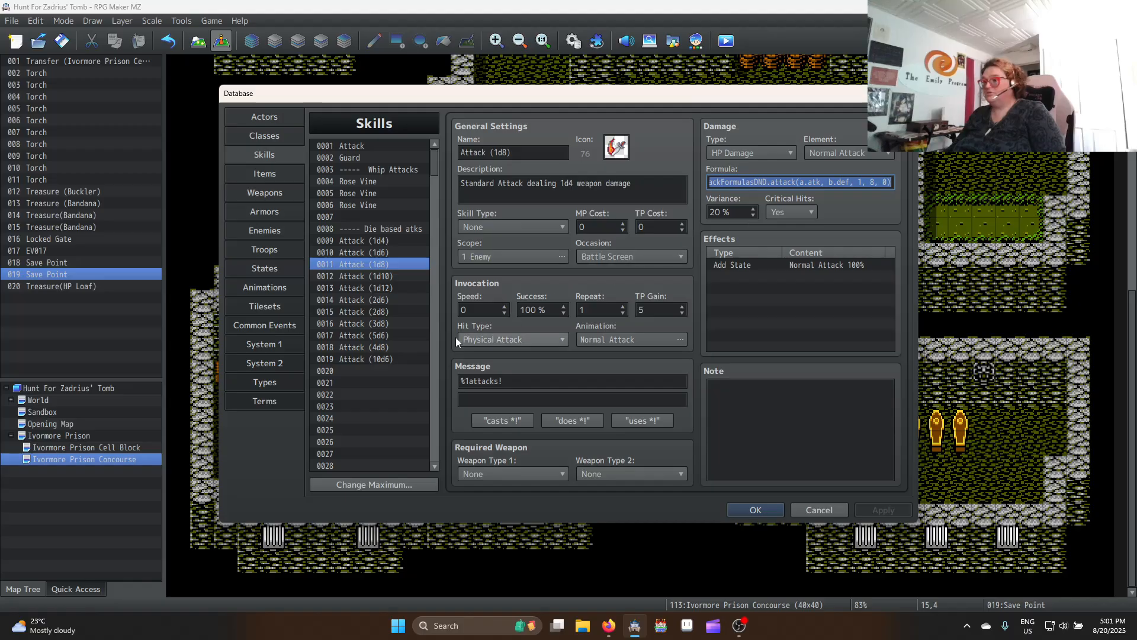
Replace the Dual Attack enemy skill's damage formula with the copied AML.attackFormulasDND.attack(a.atk, b.def, 1, 8, 0) formula and apply it
left_click_drag(436, 170, 439, 207)
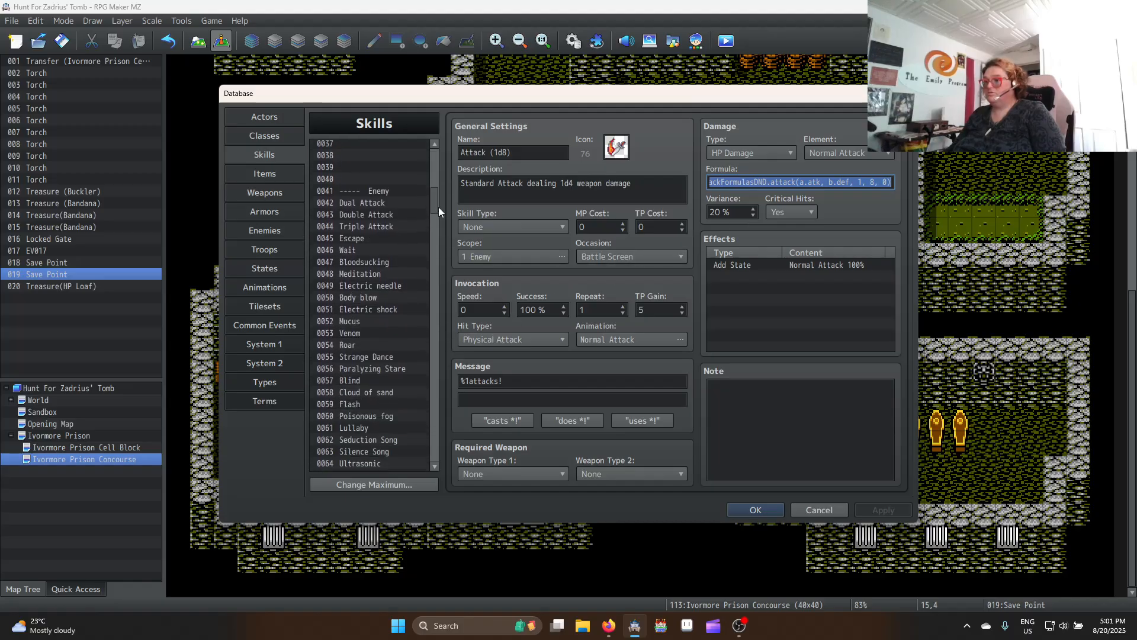
left_click(399, 204)
triple_click(800, 182)
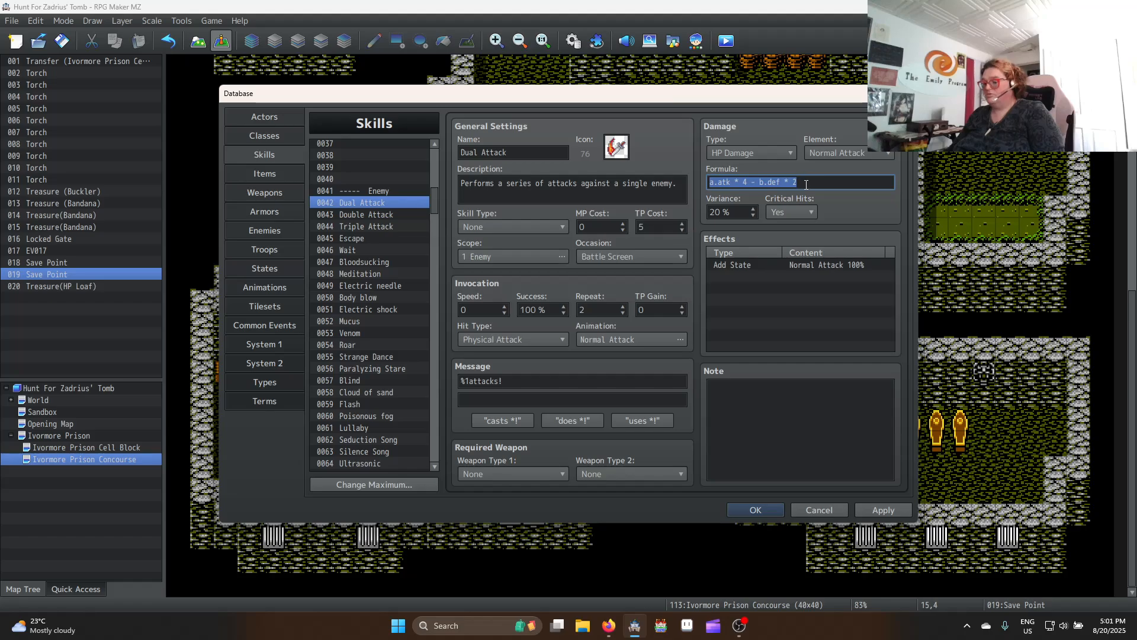
key("ctrl+v")
left_click_drag(433, 206, 435, 154)
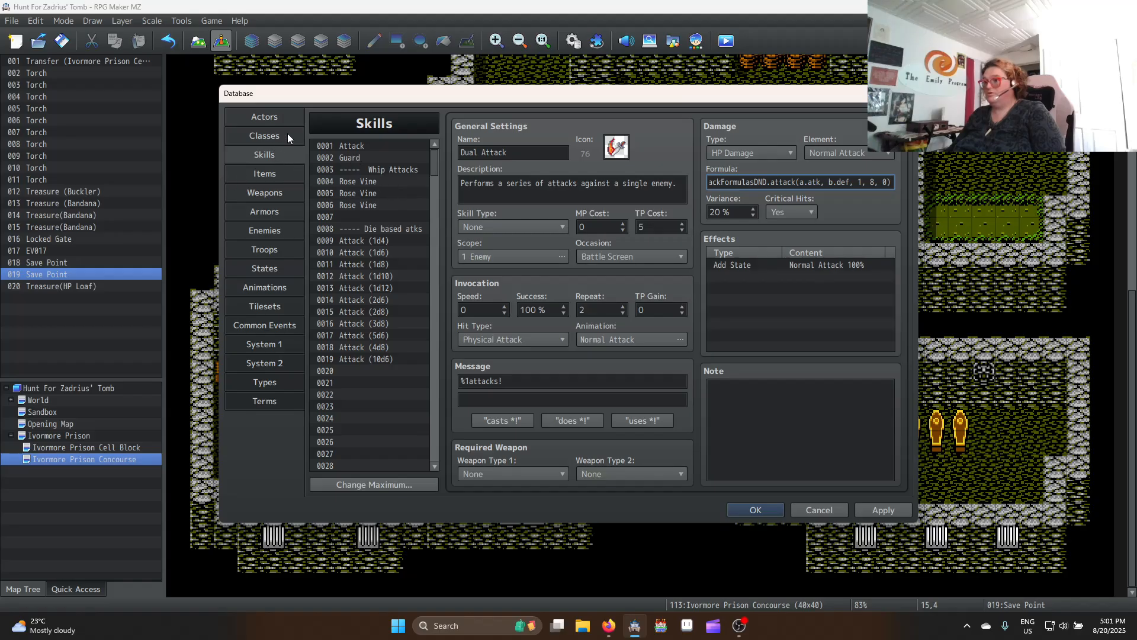
left_click(885, 512)
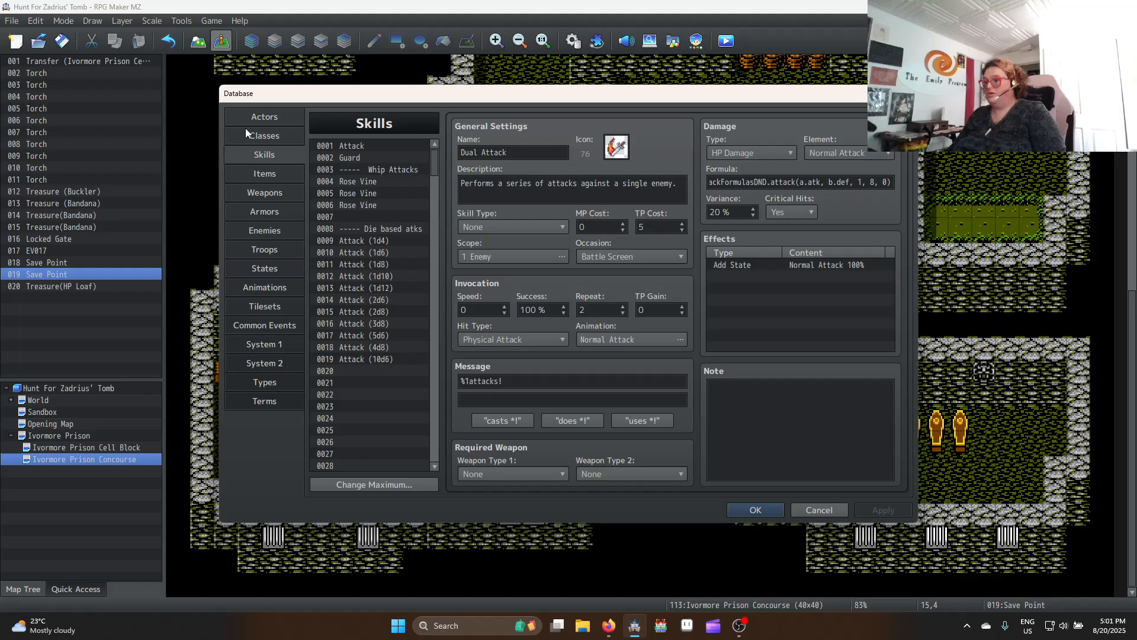
Check the attack action patterns of the Boxing Bunny, Purple People Eater and Antie Long Legs enemies in the Database
left_click(261, 134)
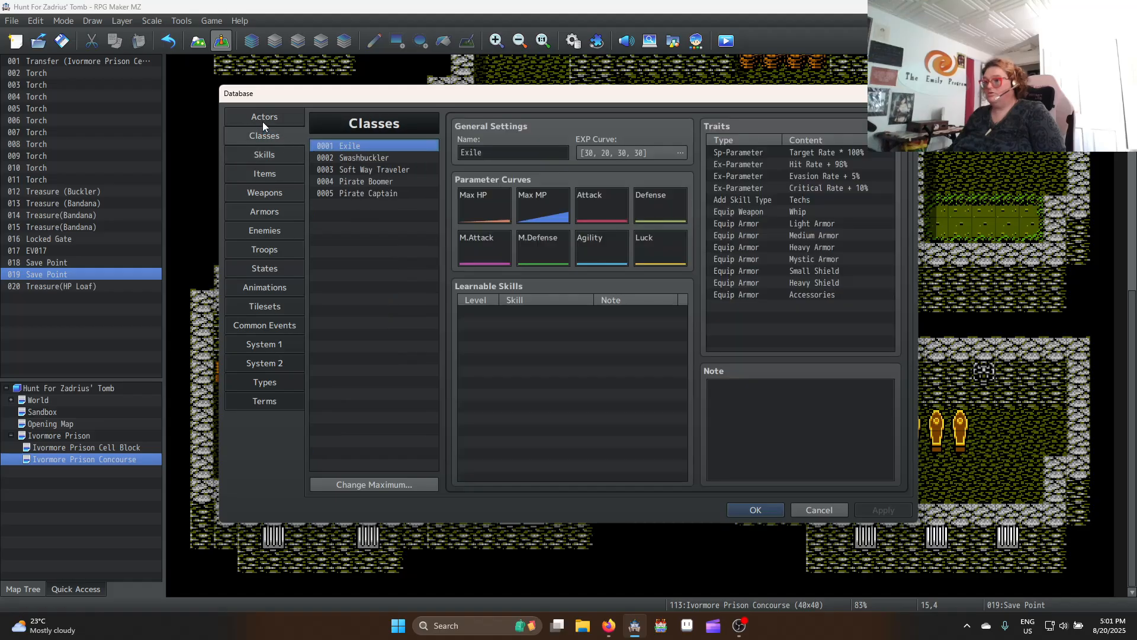
left_click(275, 232)
left_click(372, 147)
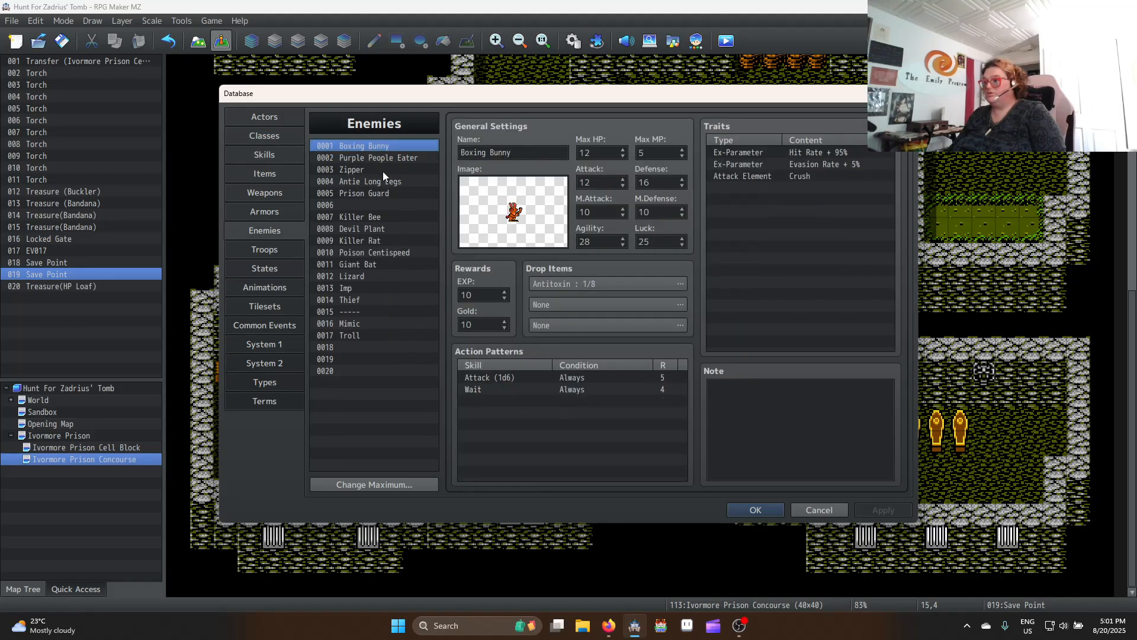
double_click(538, 378)
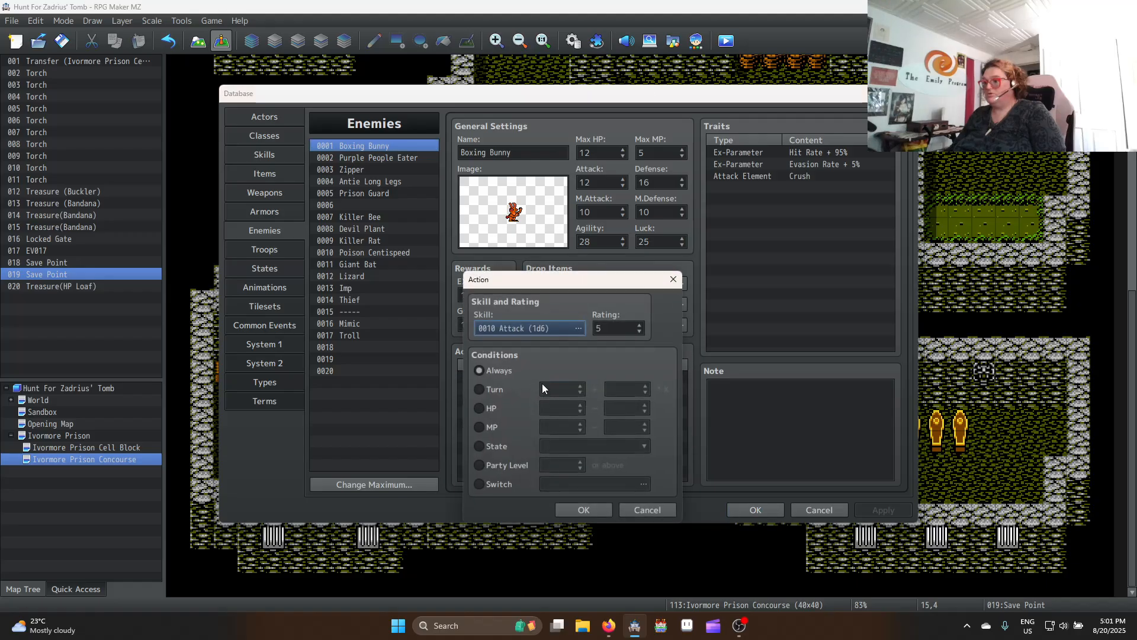
left_click(584, 511)
left_click(394, 158)
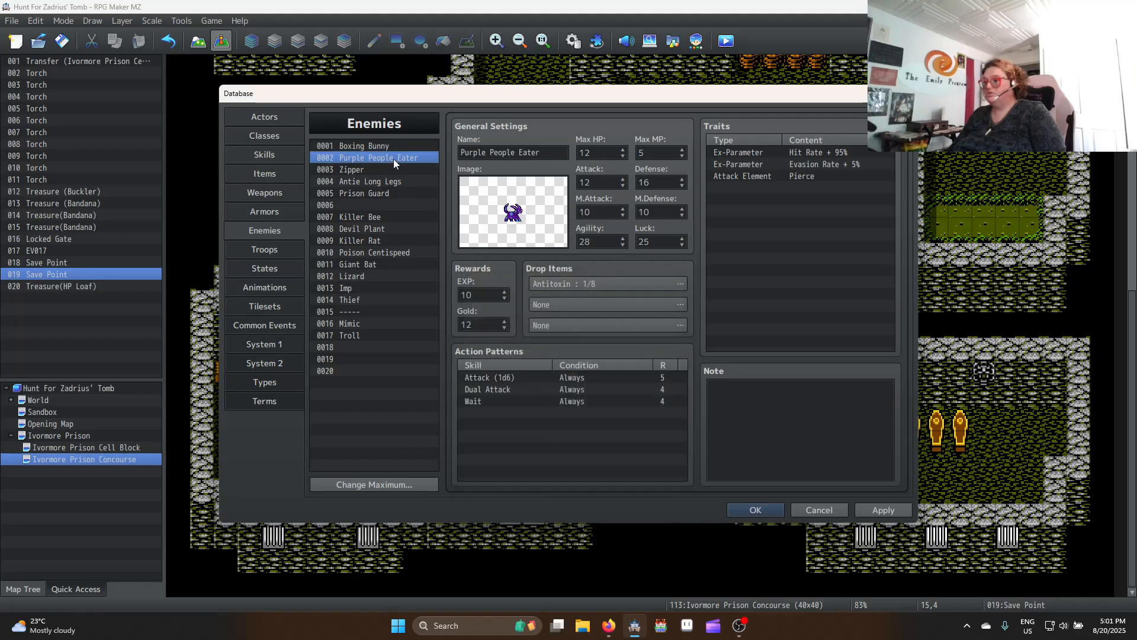
left_click(375, 182)
Change the Prison Guard enemy's Attack (1d6) action to Attack (1d8), then apply the change and close the Database
left_click(374, 193)
double_click(512, 378)
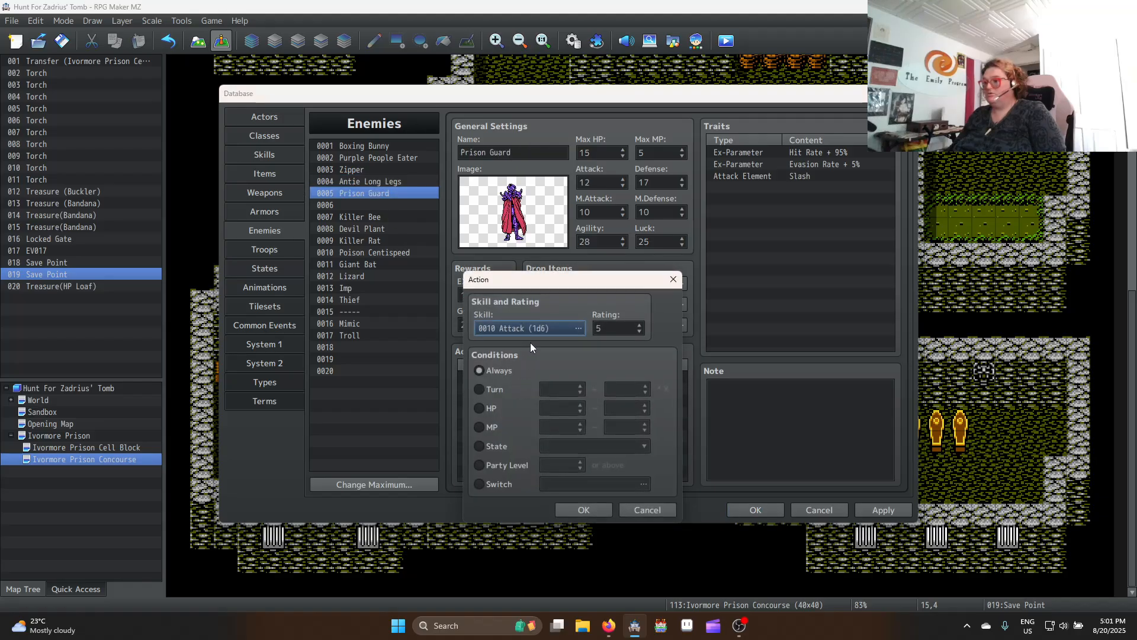
left_click(545, 328)
left_click(625, 401)
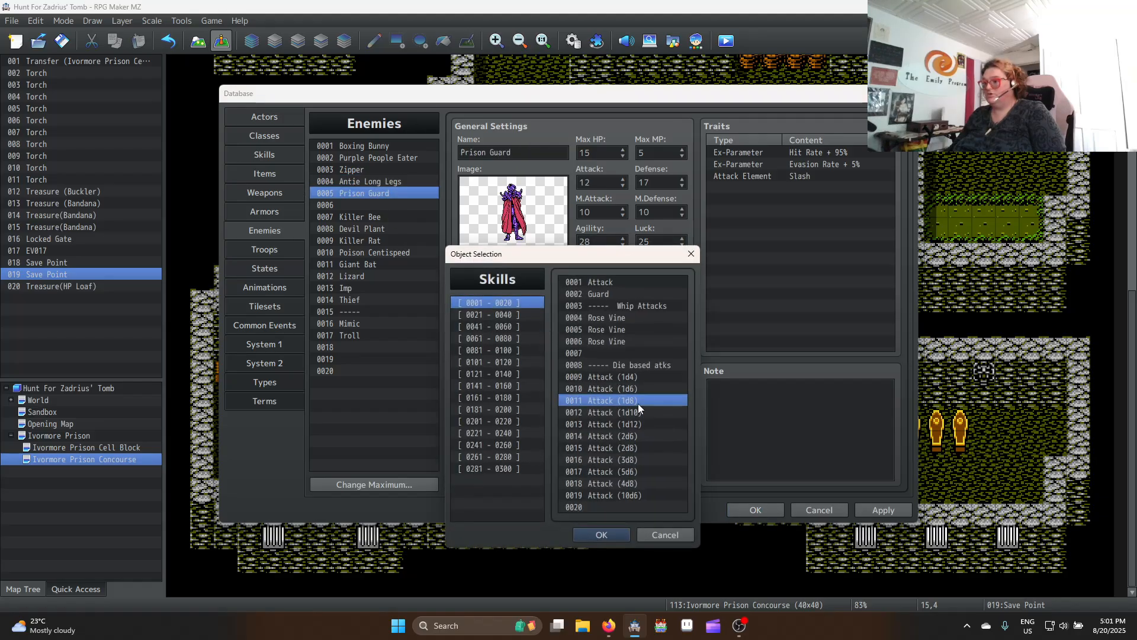
left_click(628, 534)
left_click(601, 506)
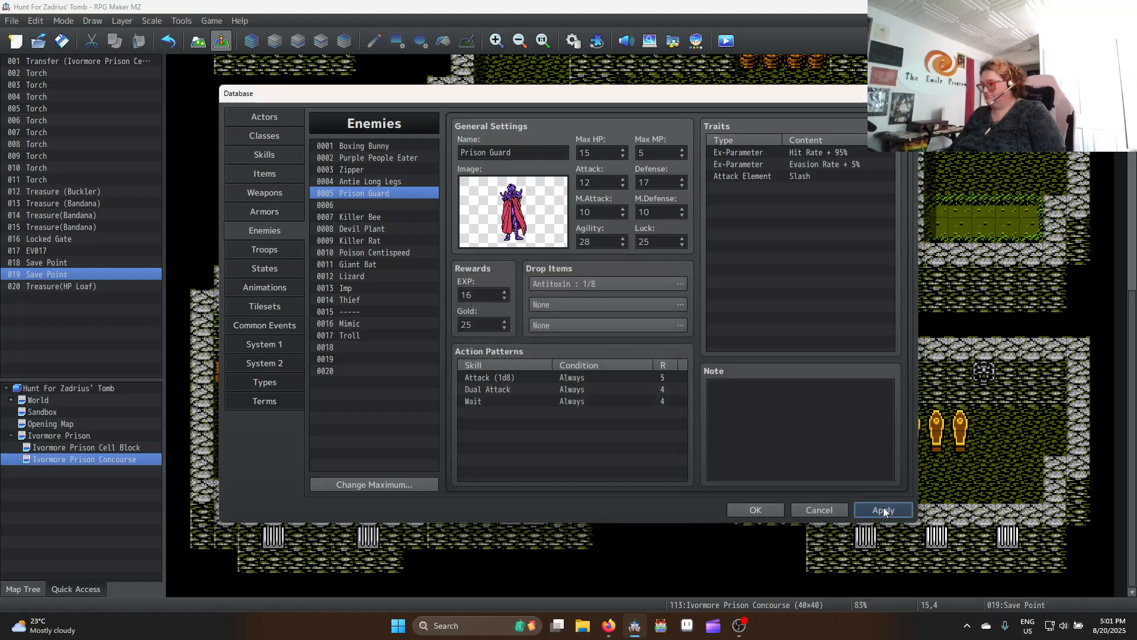
left_click(777, 510)
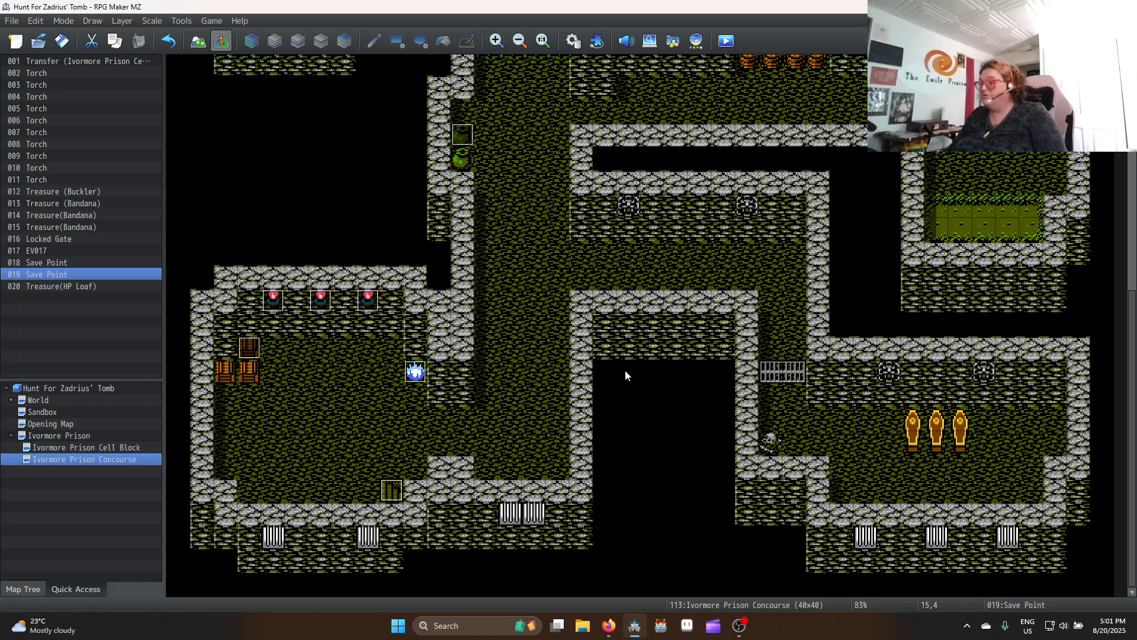
scroll(624, 370, "up", 5)
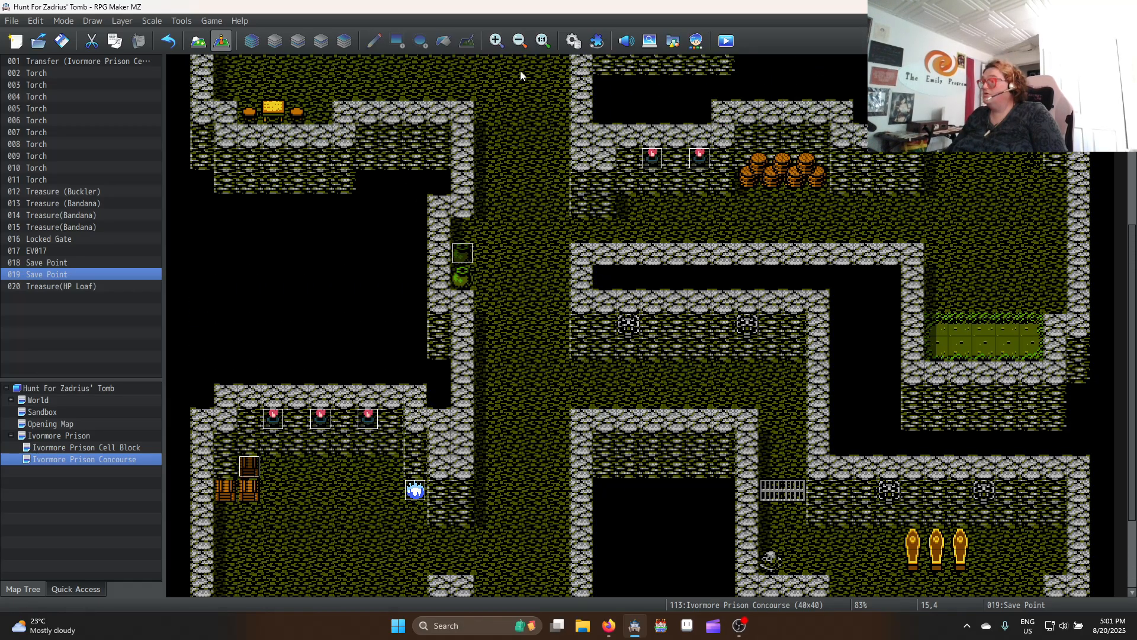
scroll(546, 172, "up", 4)
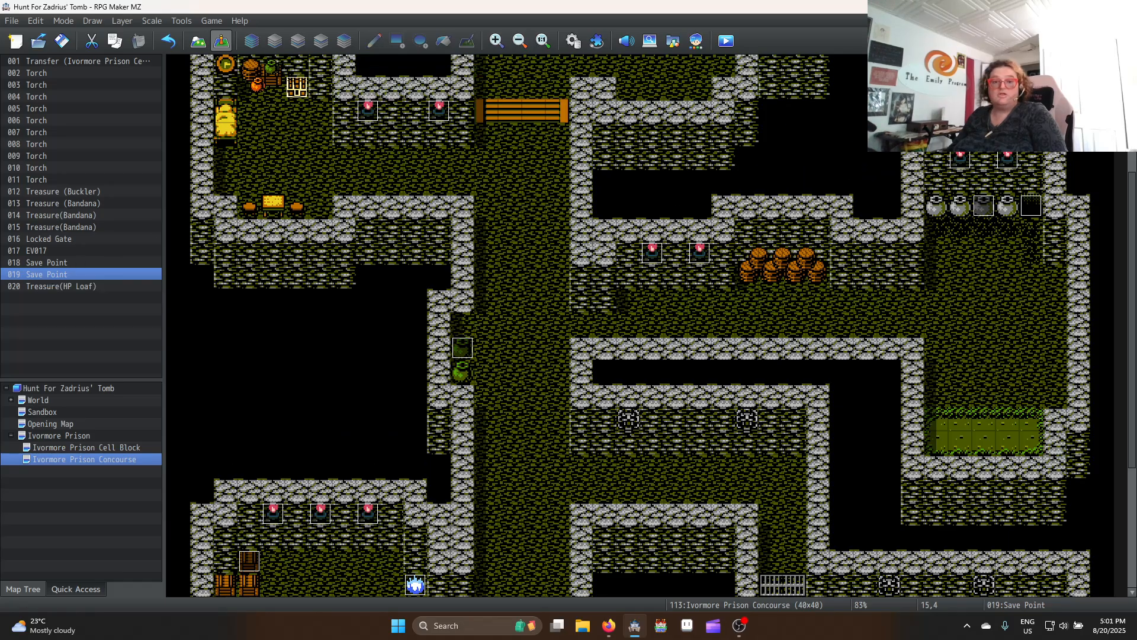